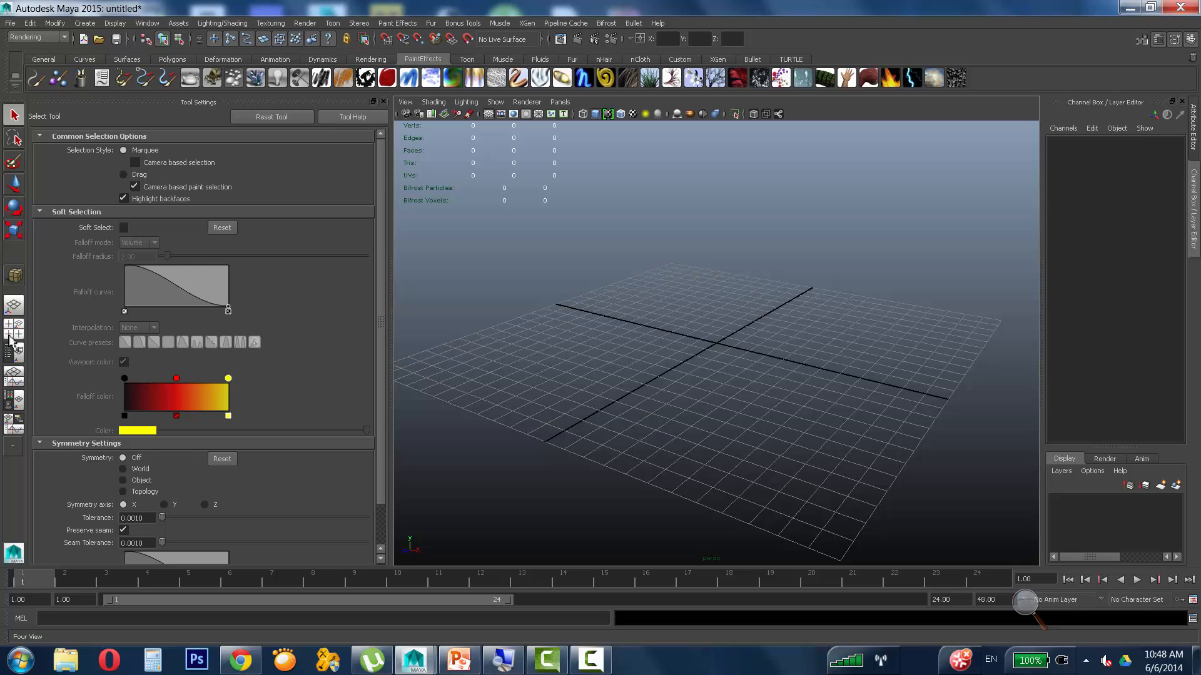
Step: Switch the workspace to the four-view layout and close the tool settings
click(14, 329)
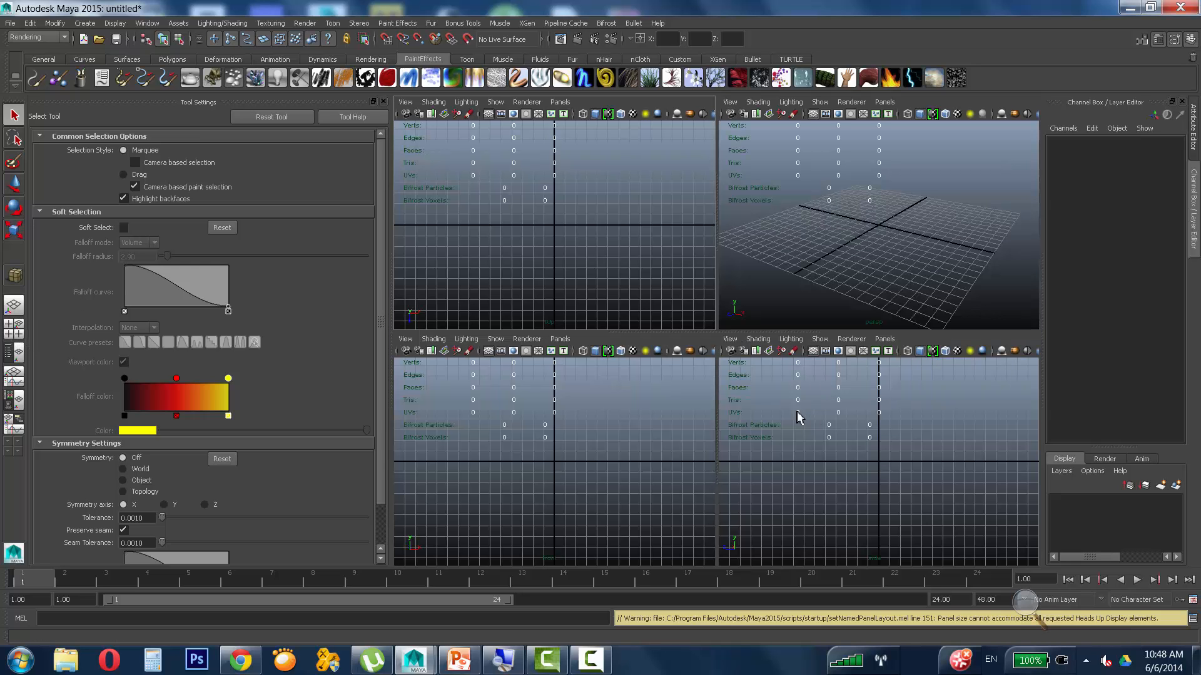
click(383, 101)
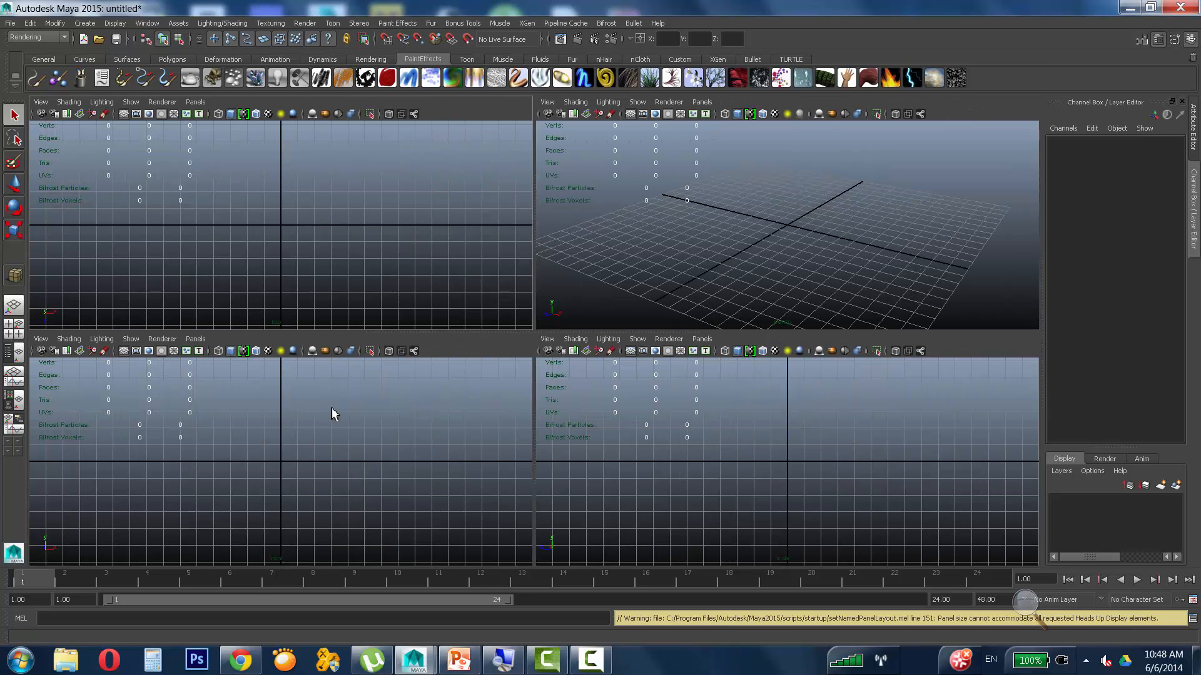
Step: View the three-sword concept image stored on the desktop and switch back to Maya
click(1194, 660)
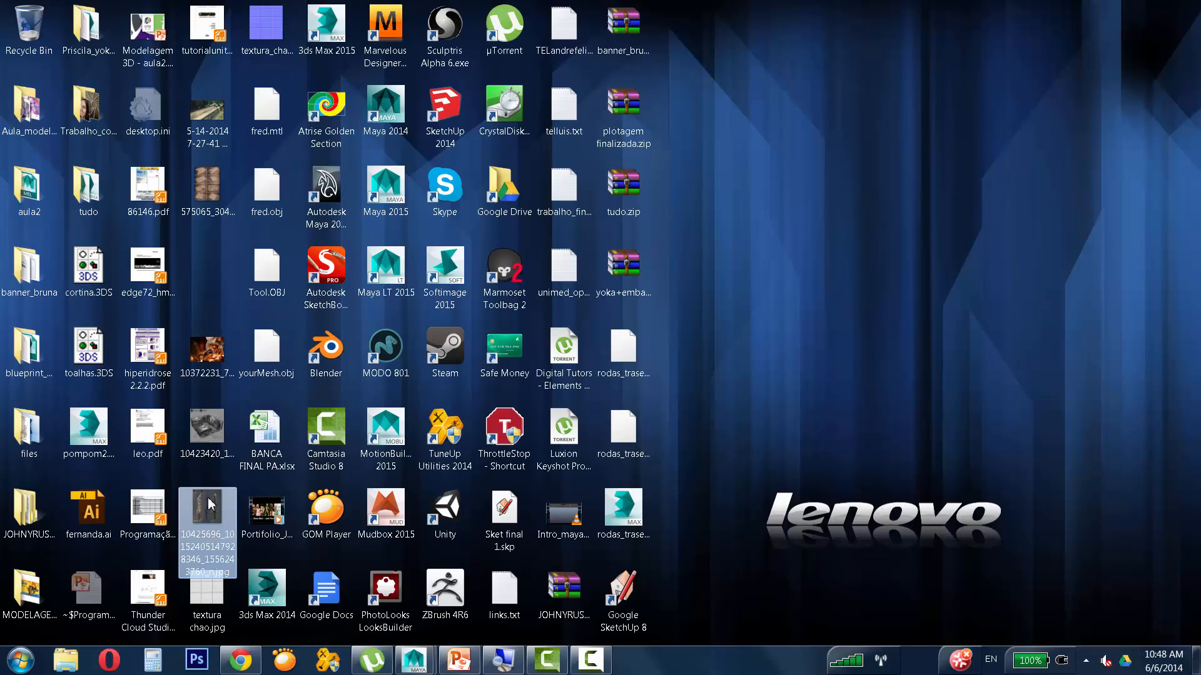
double_click(207, 514)
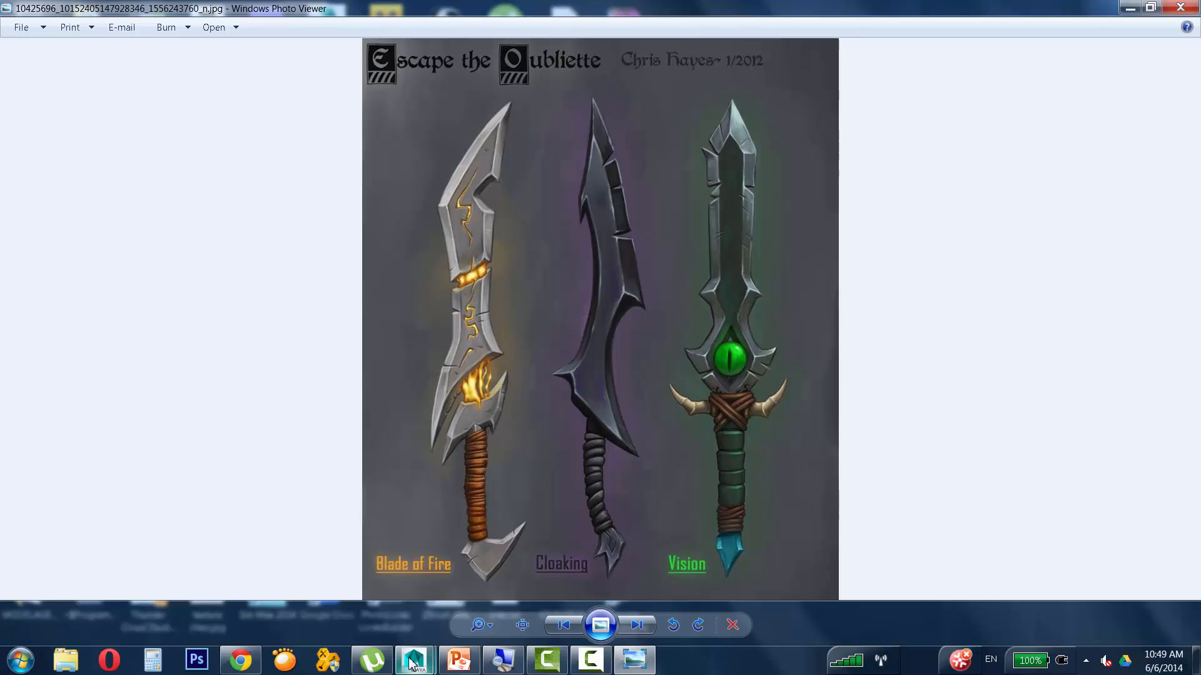
mouse_move(414, 660)
click(520, 593)
click(401, 243)
click(428, 418)
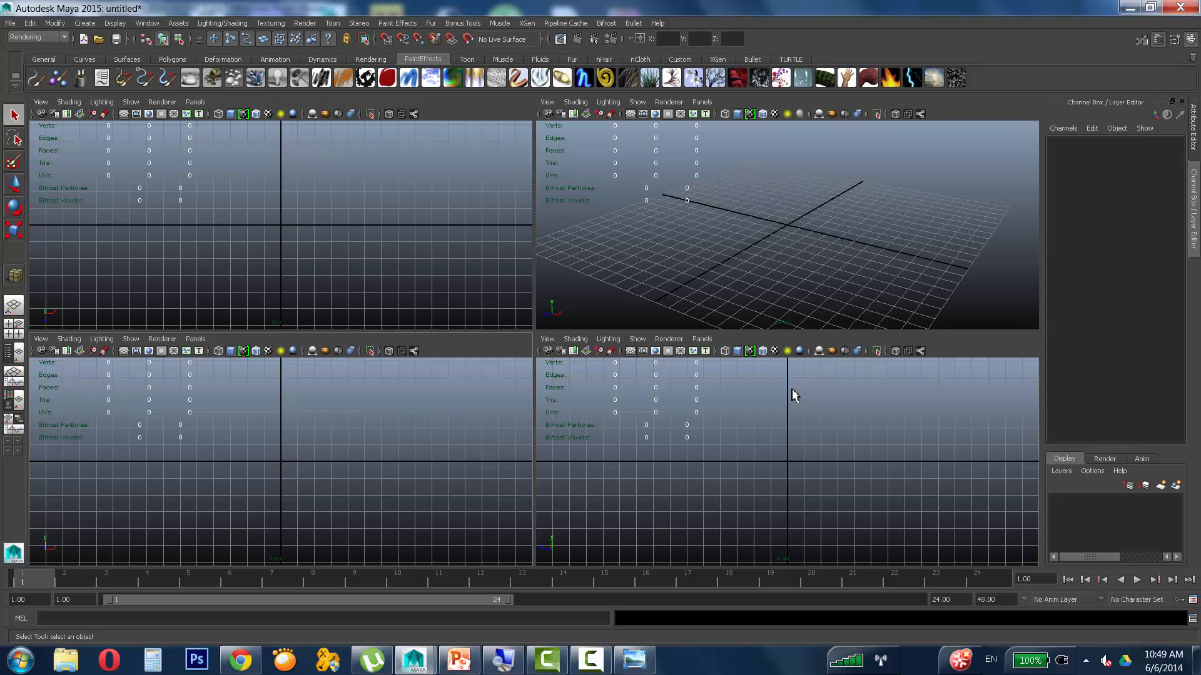
alt+drag(893, 215, 826, 217)
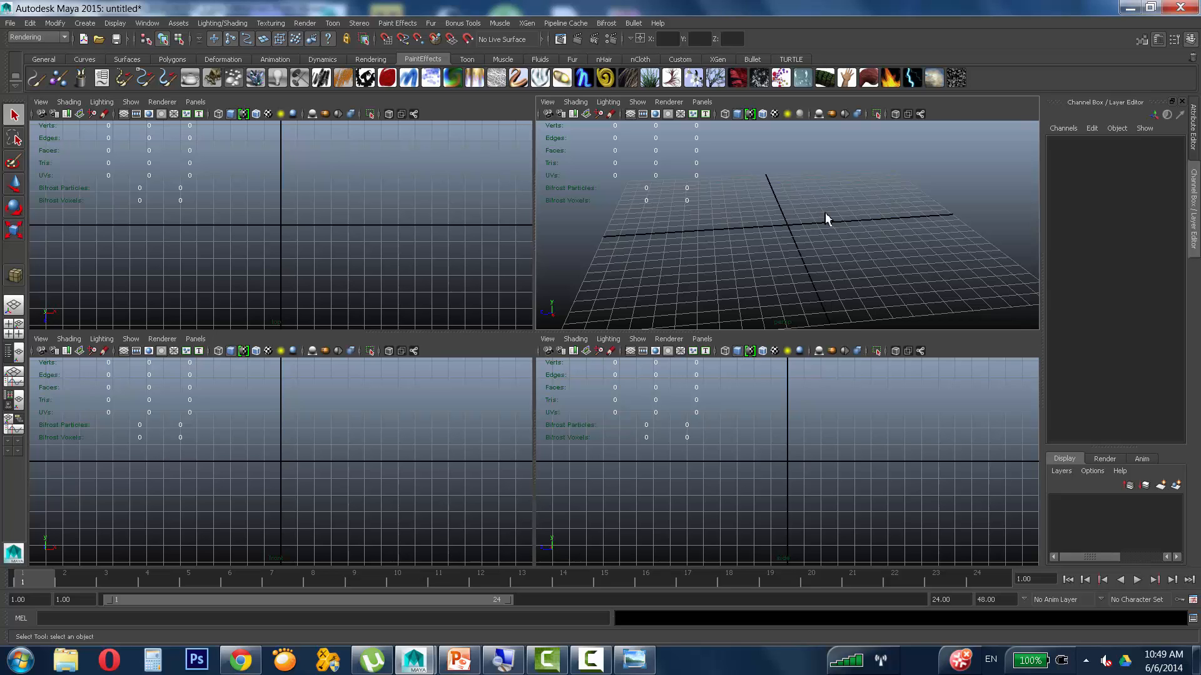
click(368, 195)
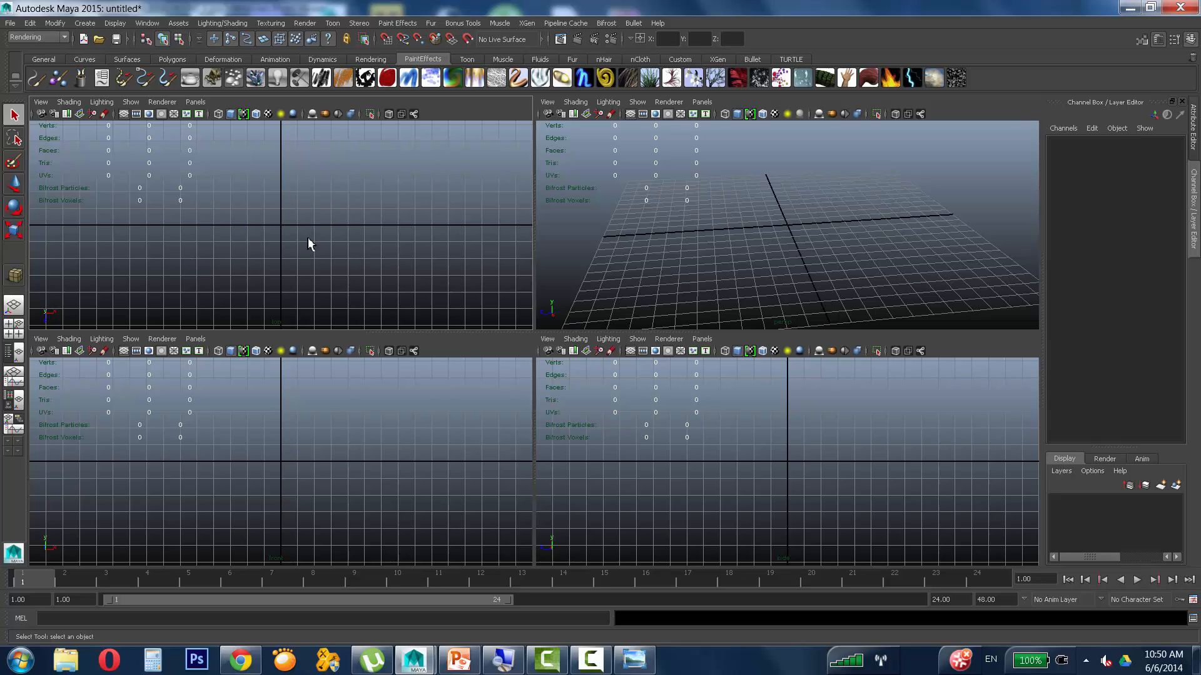
click(591, 668)
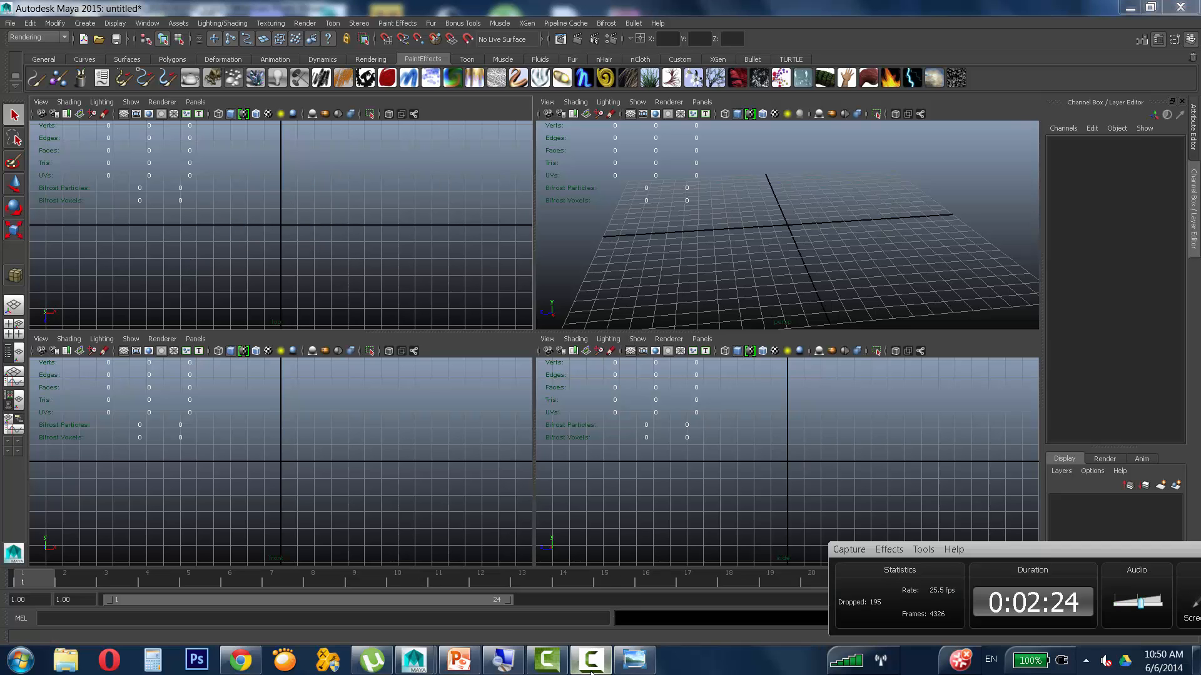
click(591, 667)
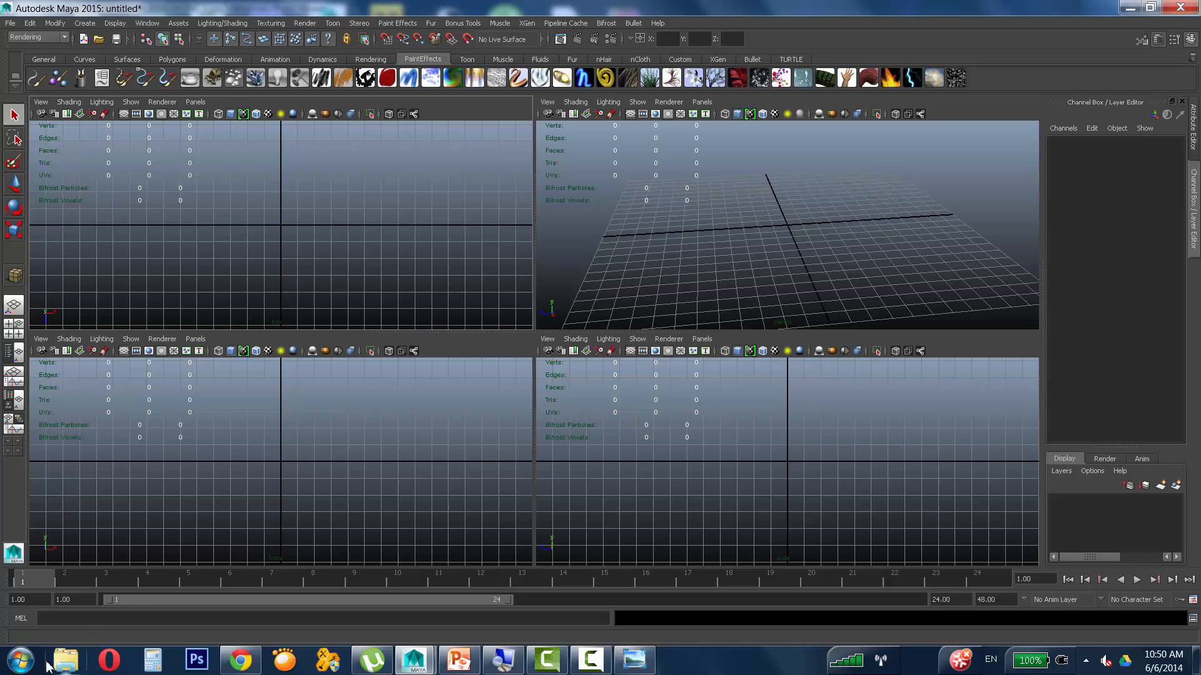
Step: Magnify the screen to 300% to examine the top view's toolbar, and return to 100% and close the Magnifier
click(507, 663)
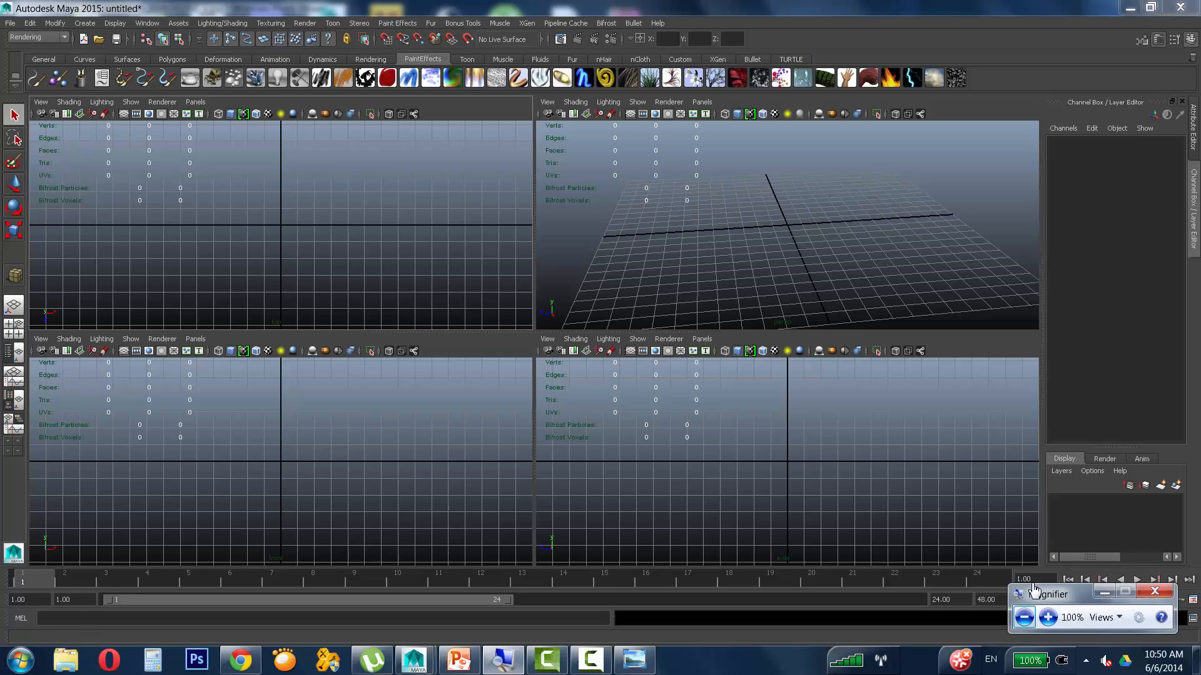
click(1048, 618)
click(1048, 618)
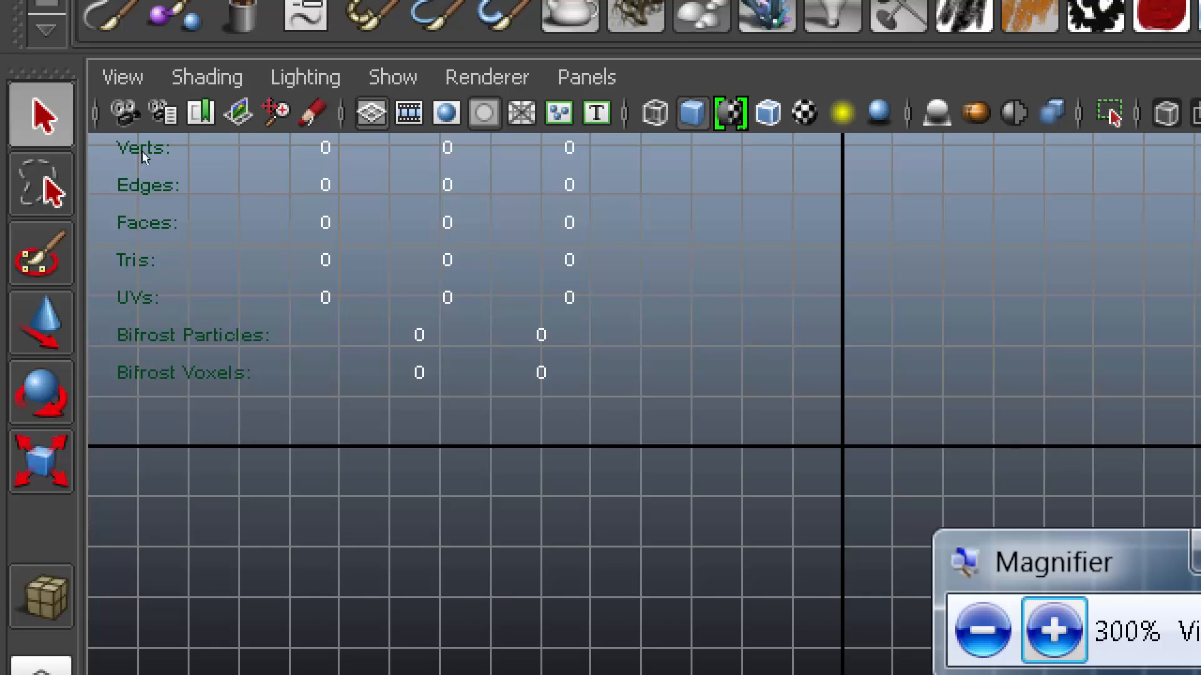
key(super+minus)
key(super+minus)
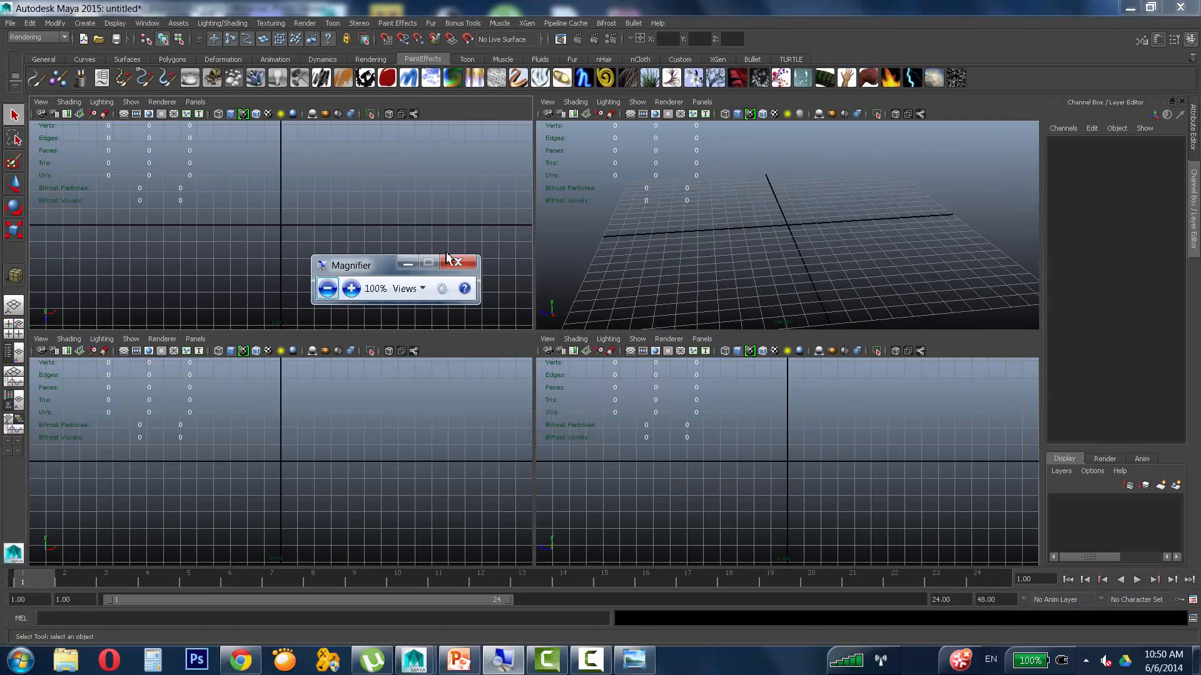
click(445, 259)
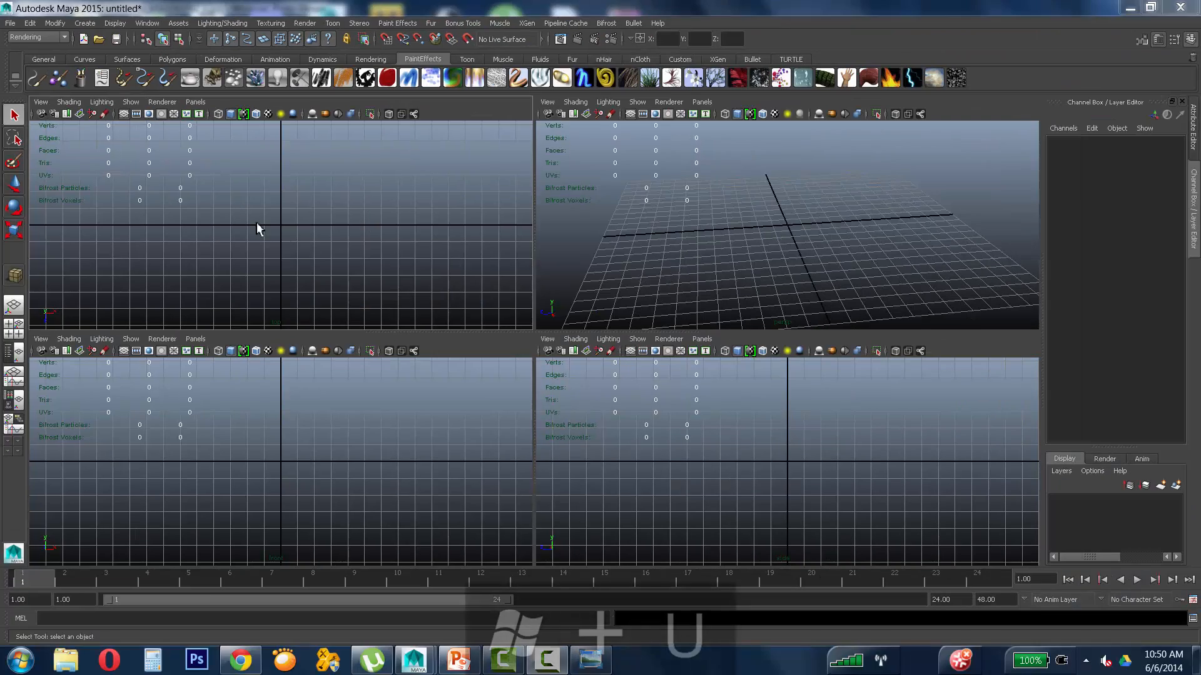
click(80, 114)
drag(382, 97, 342, 102)
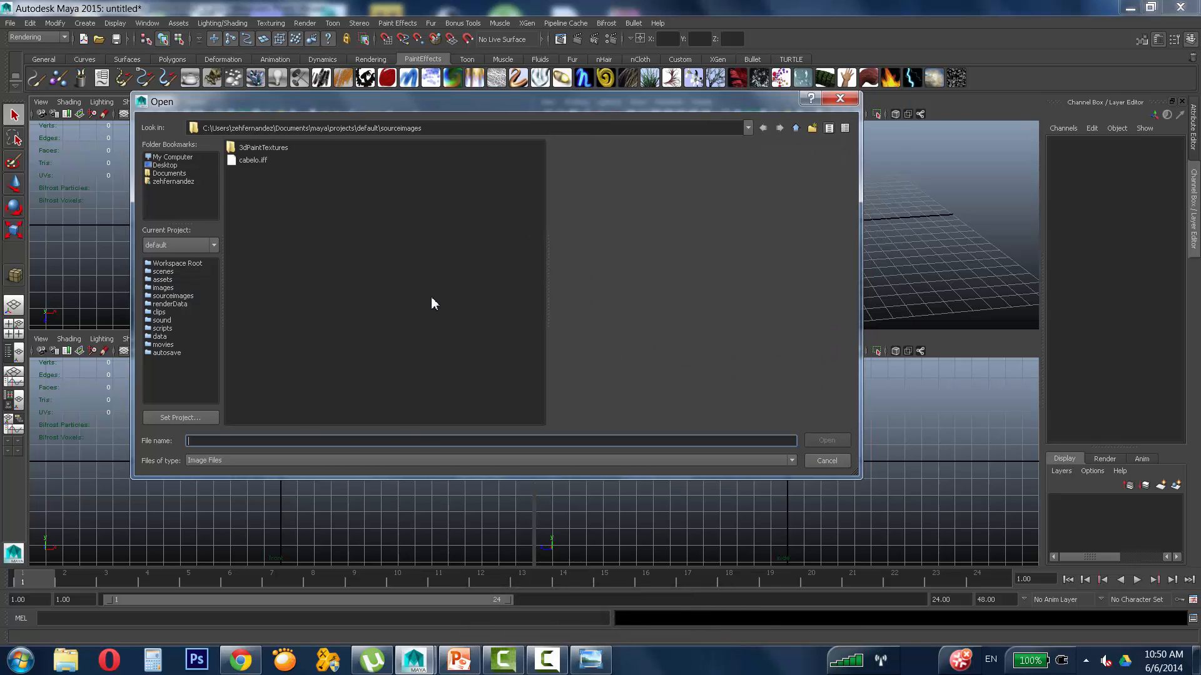
click(173, 167)
click(328, 312)
click(330, 322)
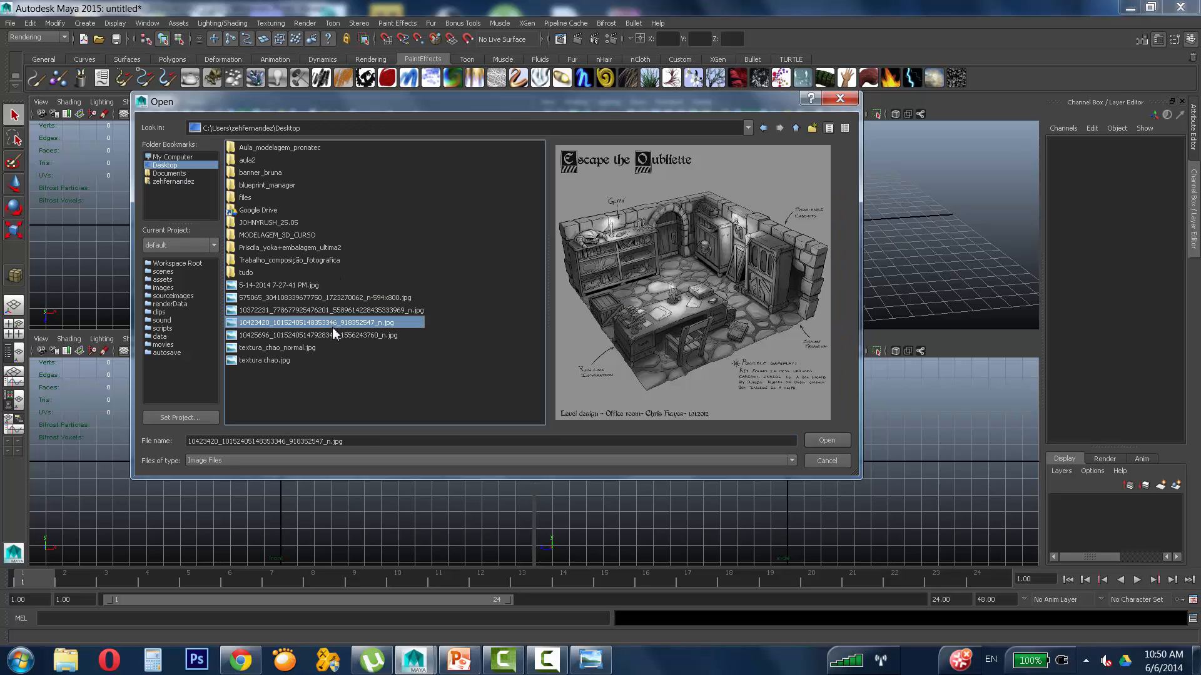
click(335, 334)
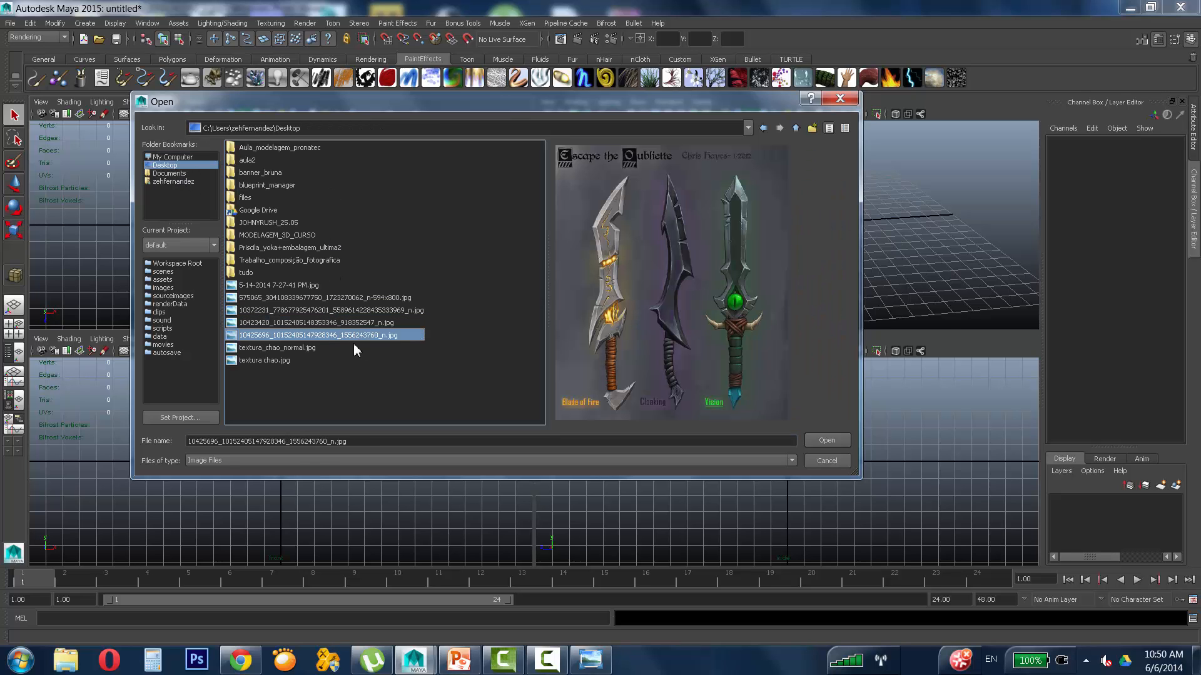
click(827, 441)
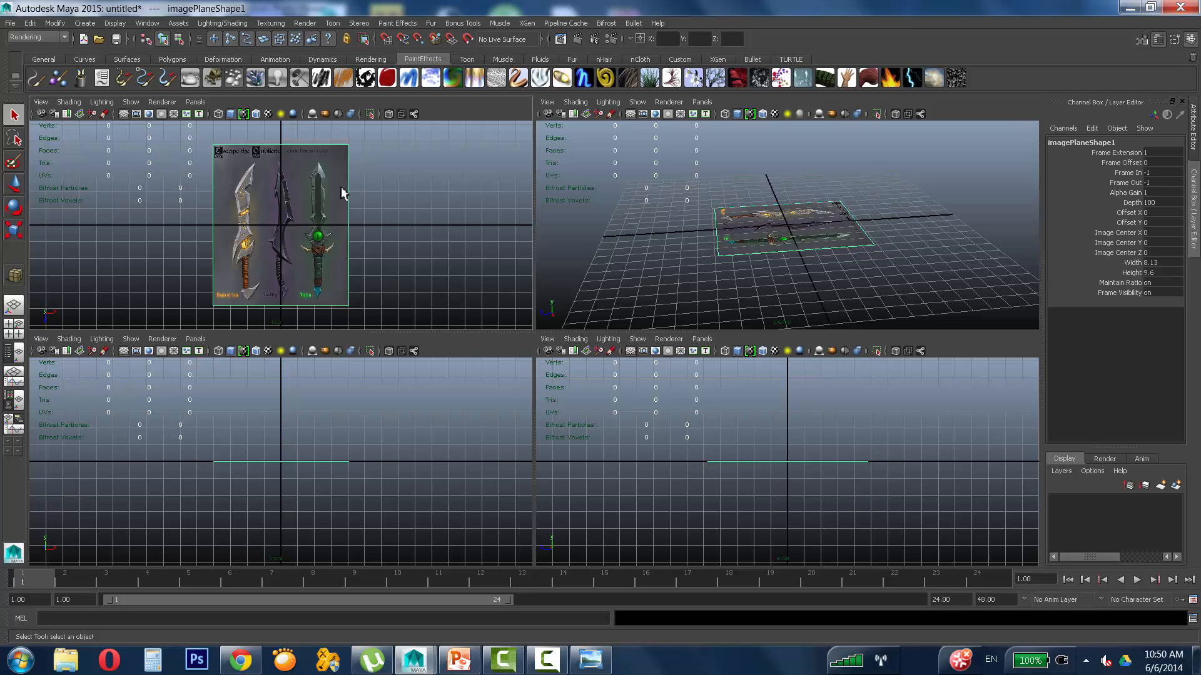
Step: Move the sword image plane slightly below the grid along the vertical Y axis
alt+click(909, 258)
alt+drag(909, 259, 782, 251)
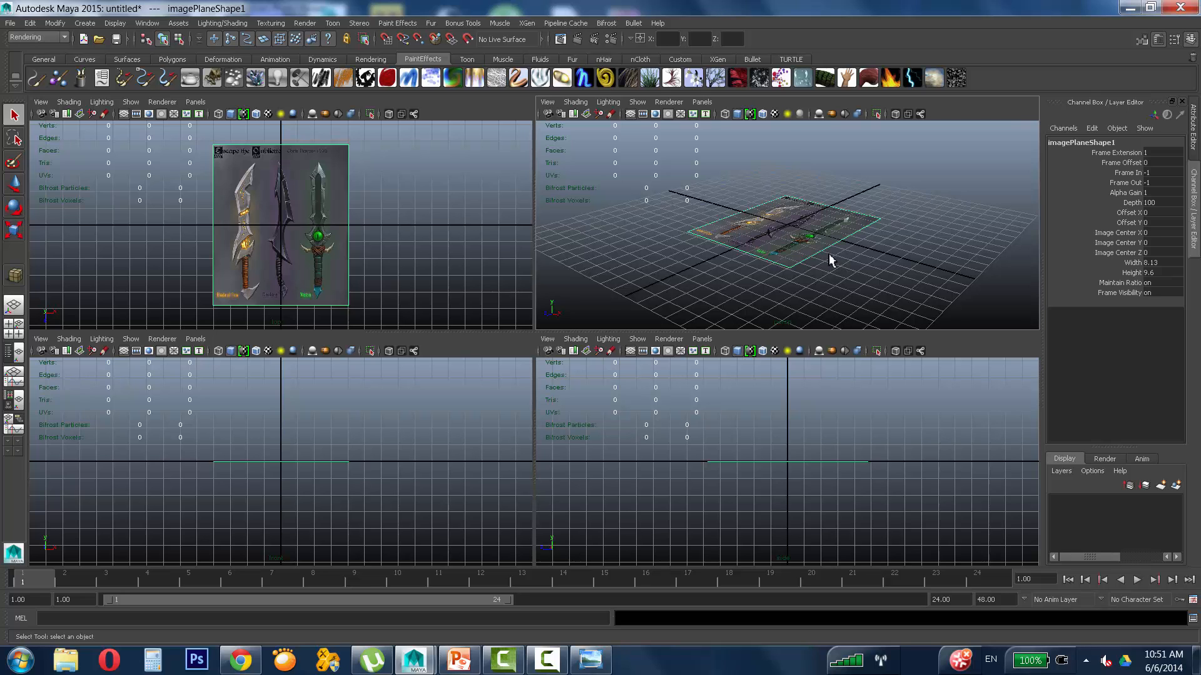
key(w)
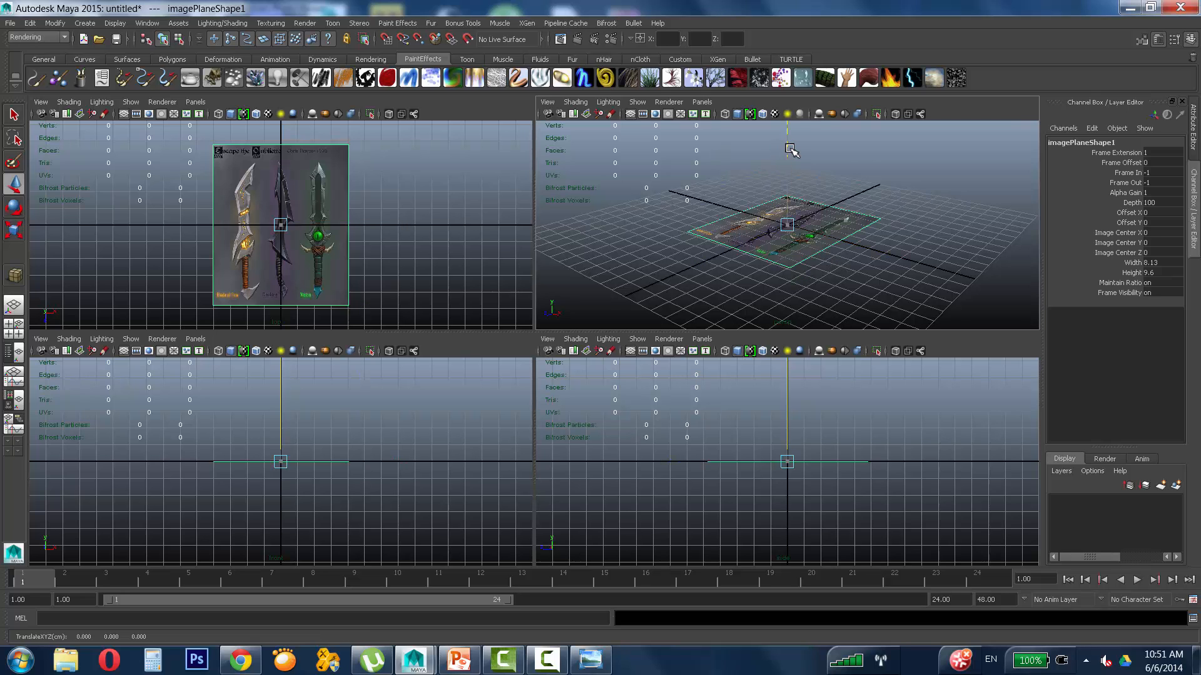
drag(790, 149, 789, 169)
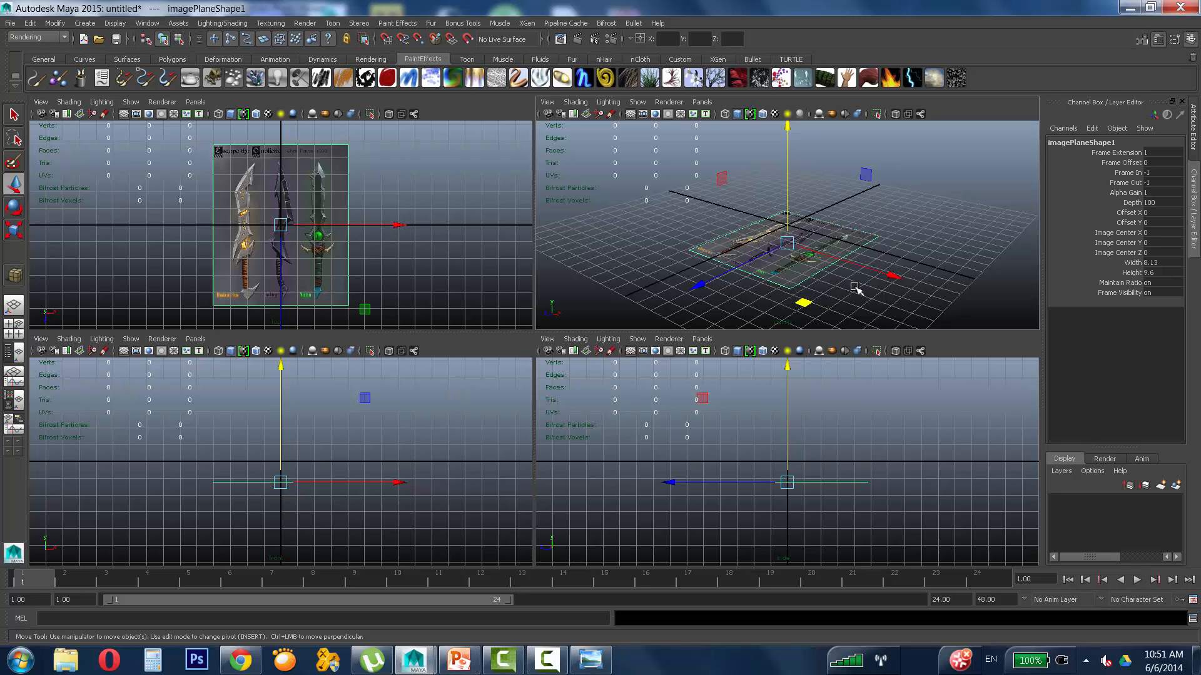
drag(793, 190, 791, 143)
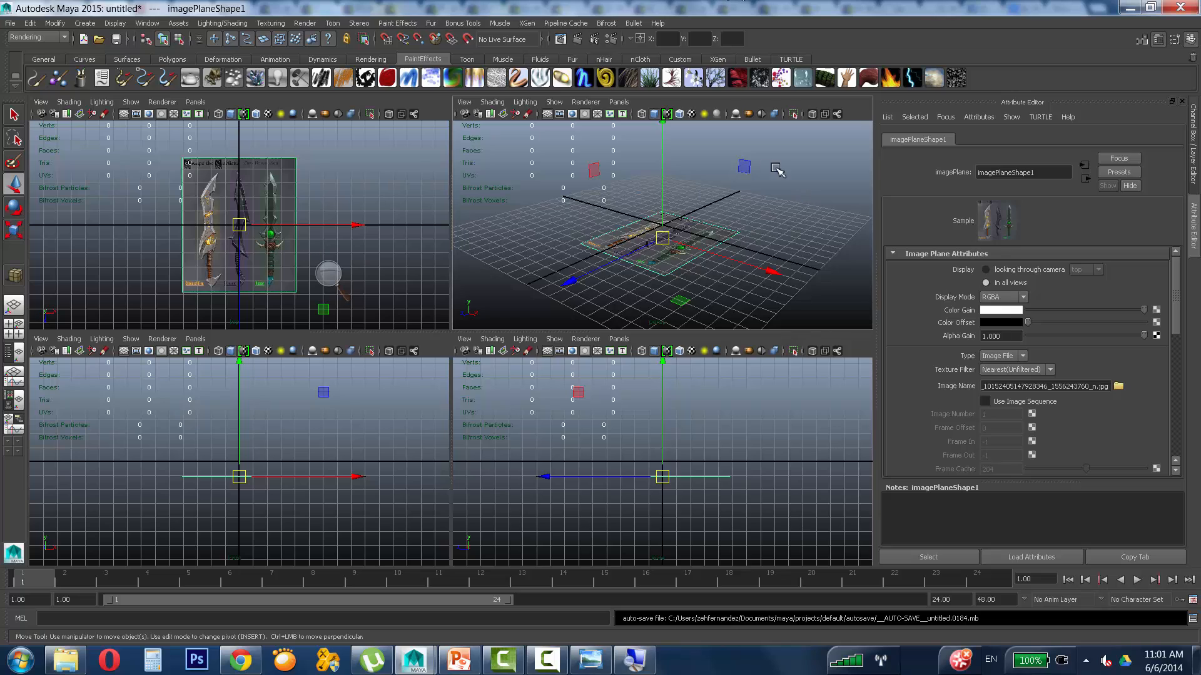
click(663, 165)
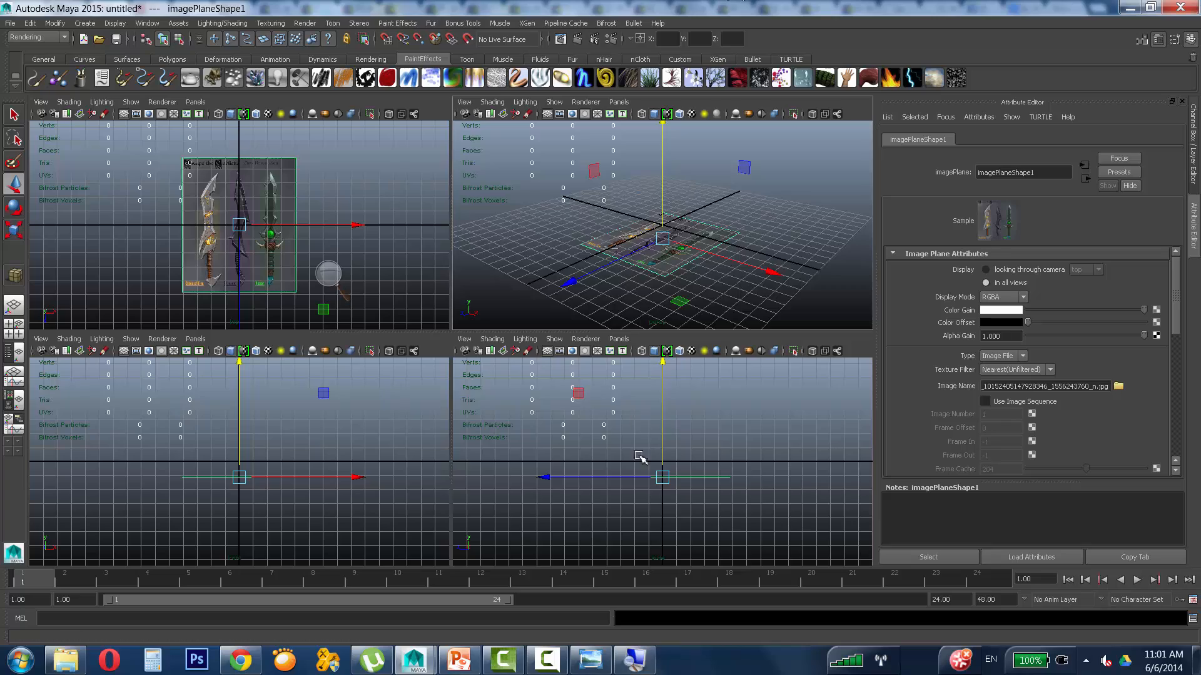
Step: Magnify the image plane attributes to 200%, limit its display to looking through the top camera, and restore display in all views
click(635, 661)
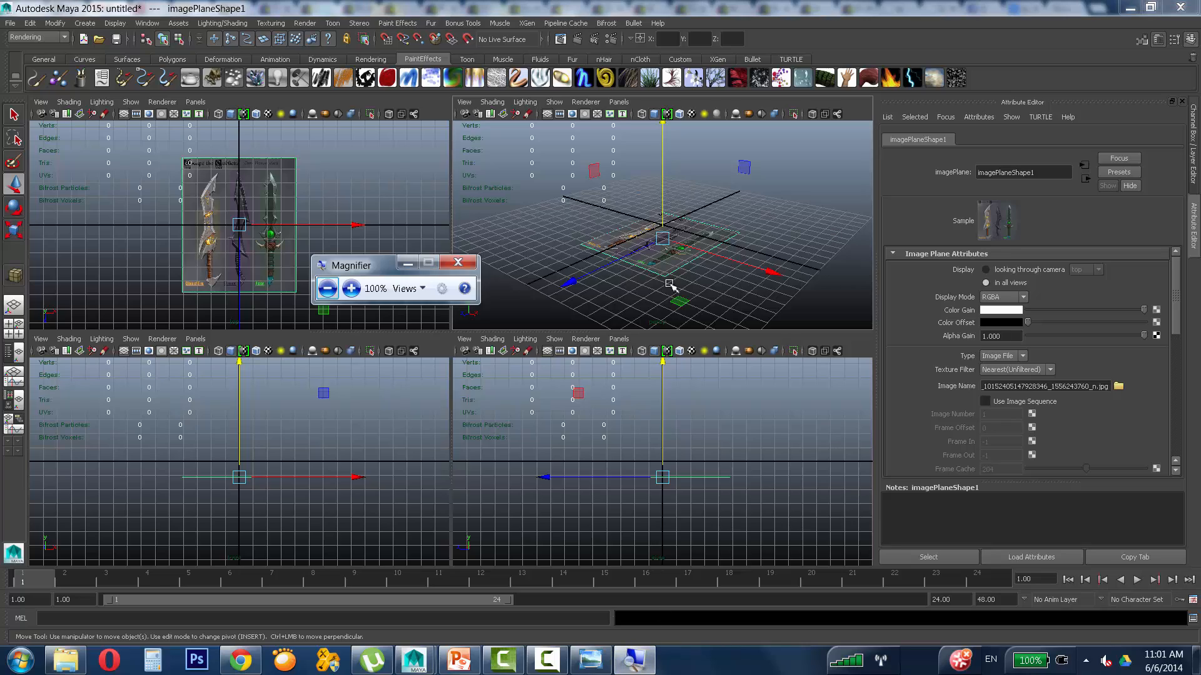
click(351, 288)
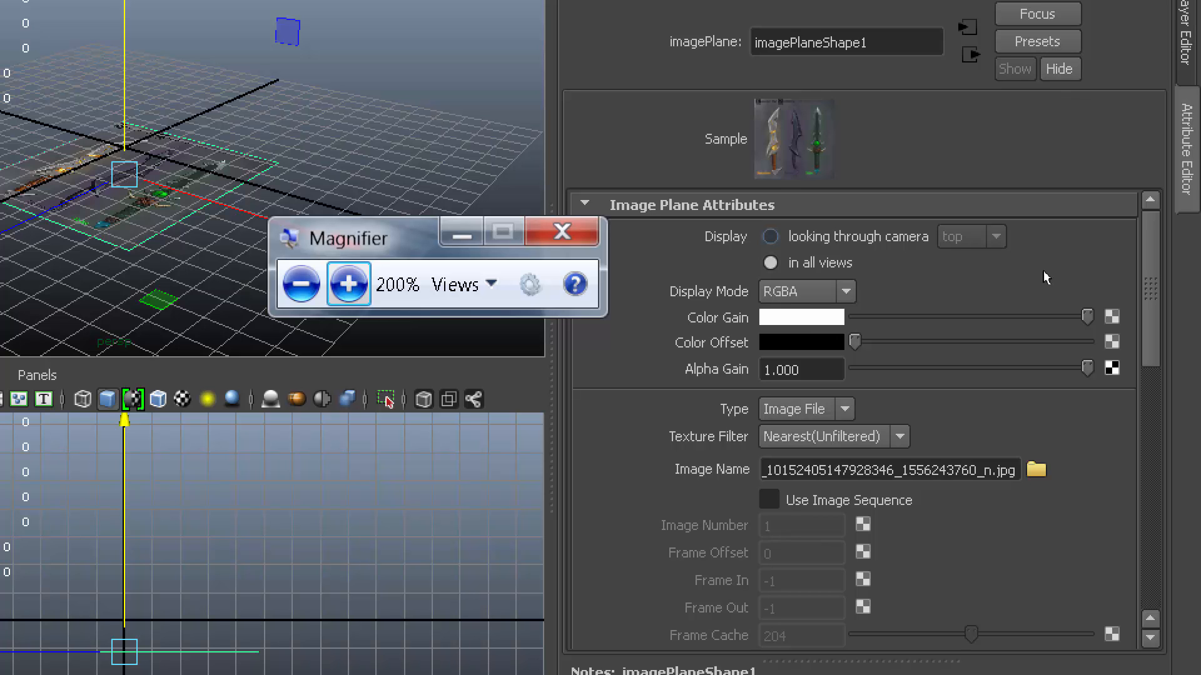
click(770, 236)
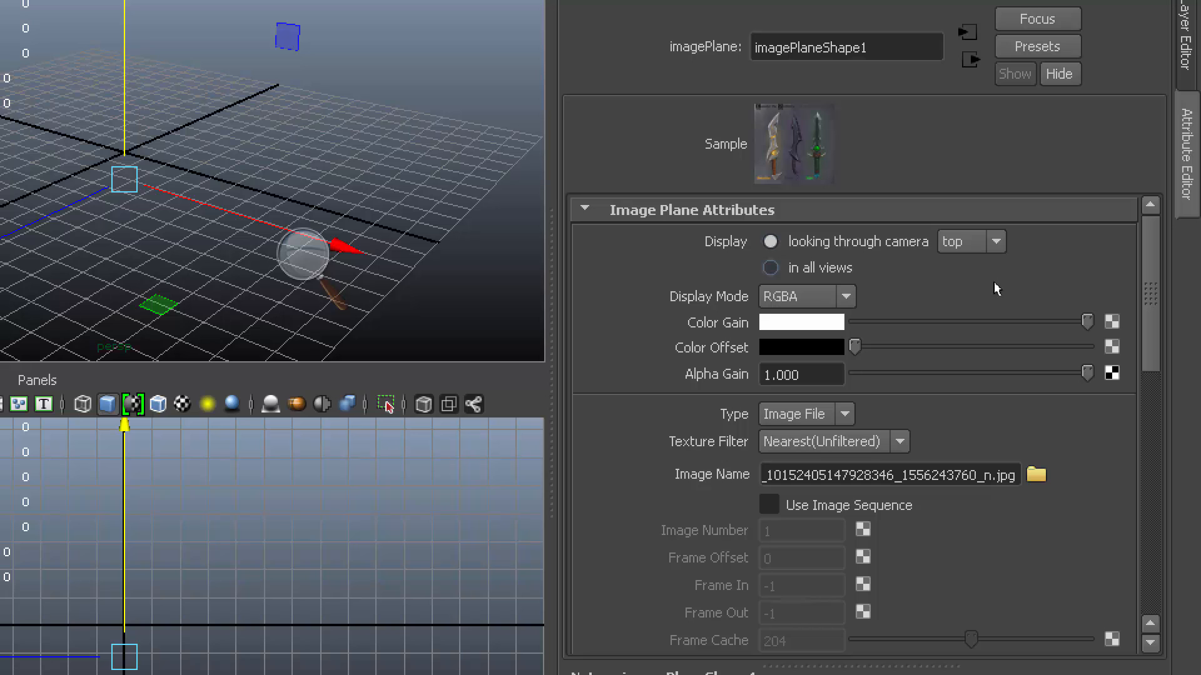
click(771, 268)
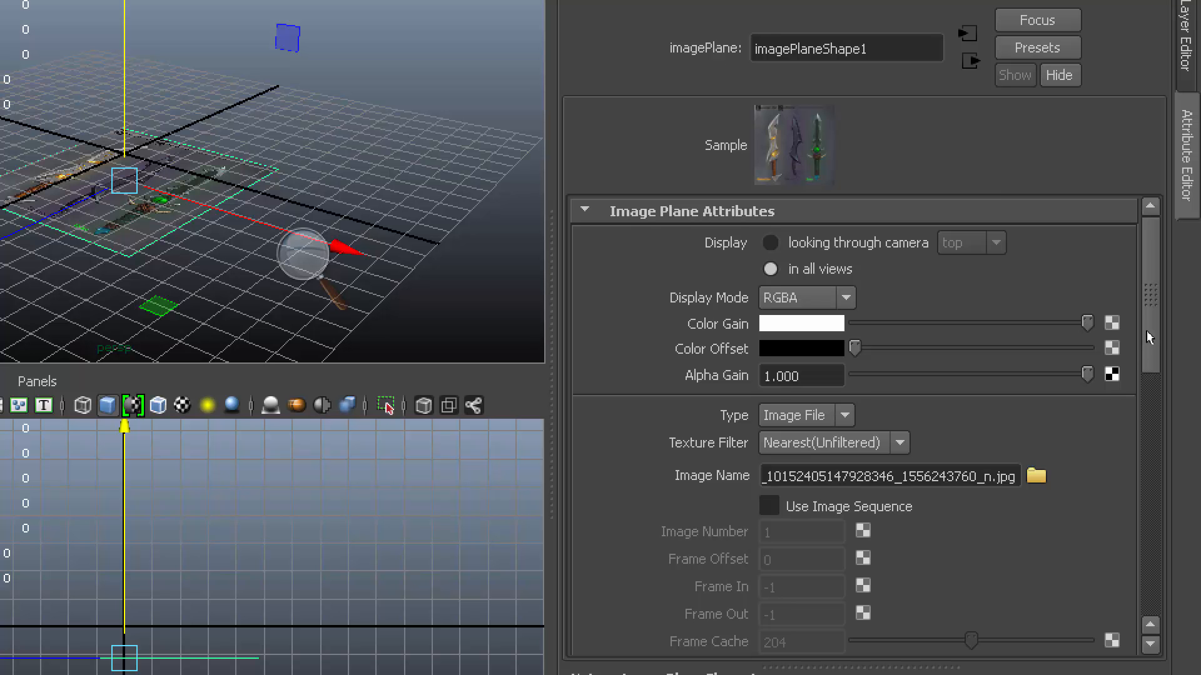
Step: Try alpha gain values of 0.317 and 0.005 on the image plane, and set it back to 1.000
drag(1087, 374, 927, 374)
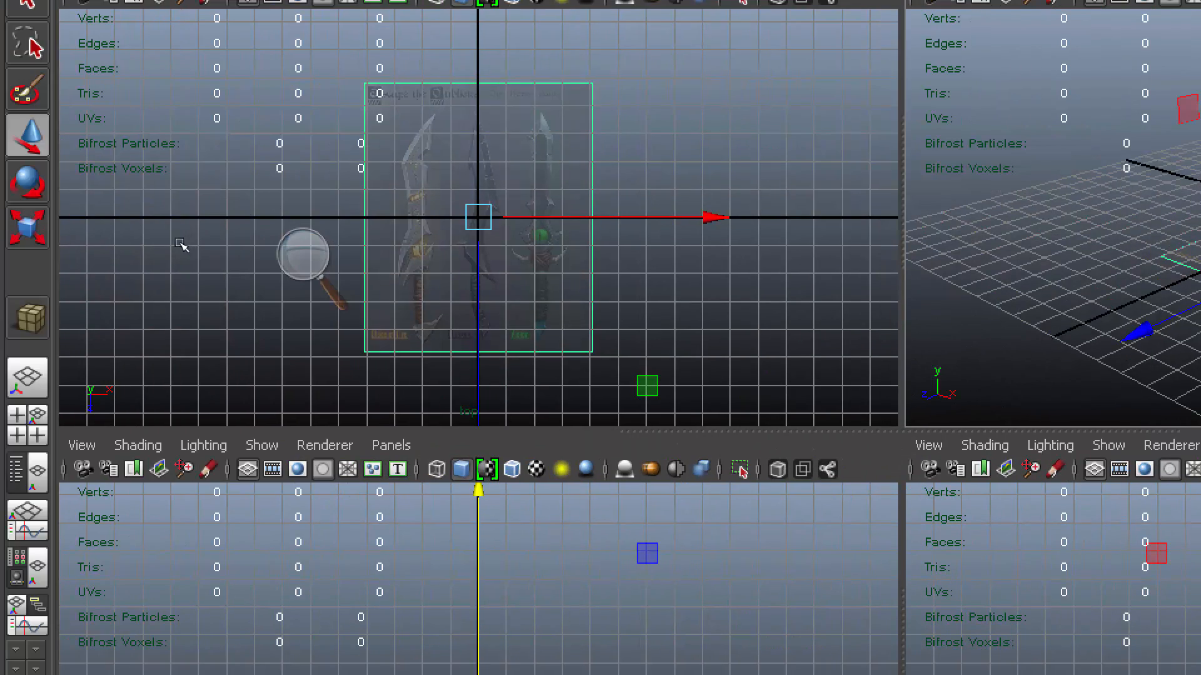
click(159, 259)
click(301, 284)
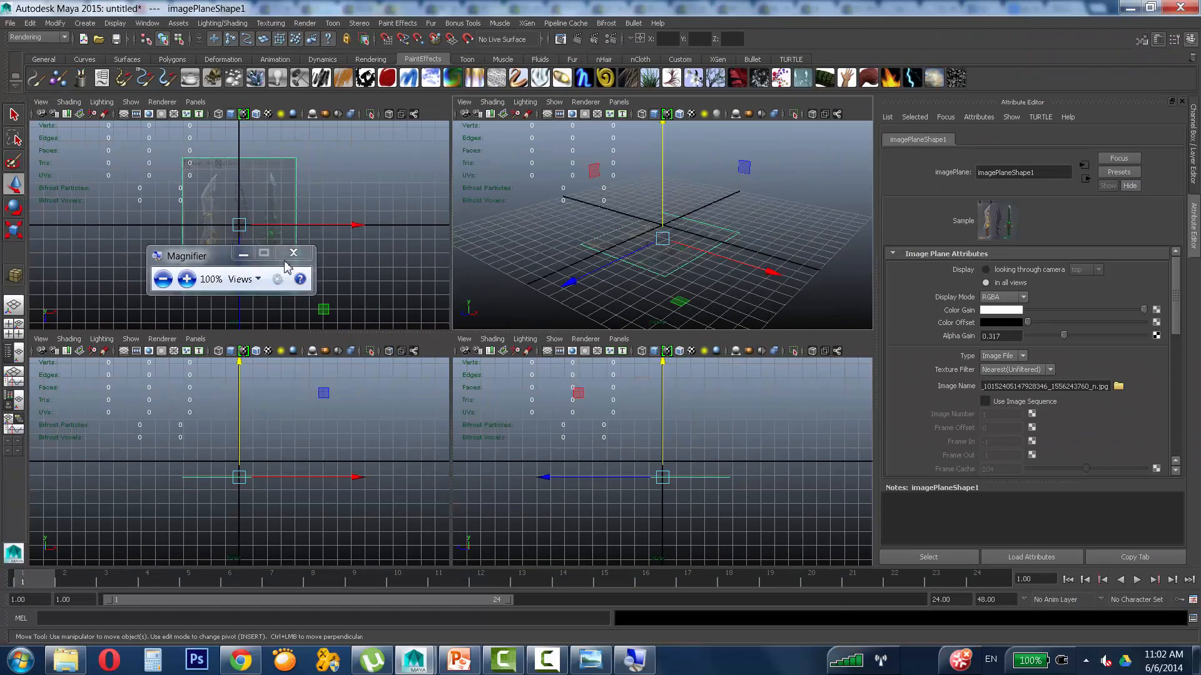
key(ctrl+super+u)
drag(1068, 336, 1029, 342)
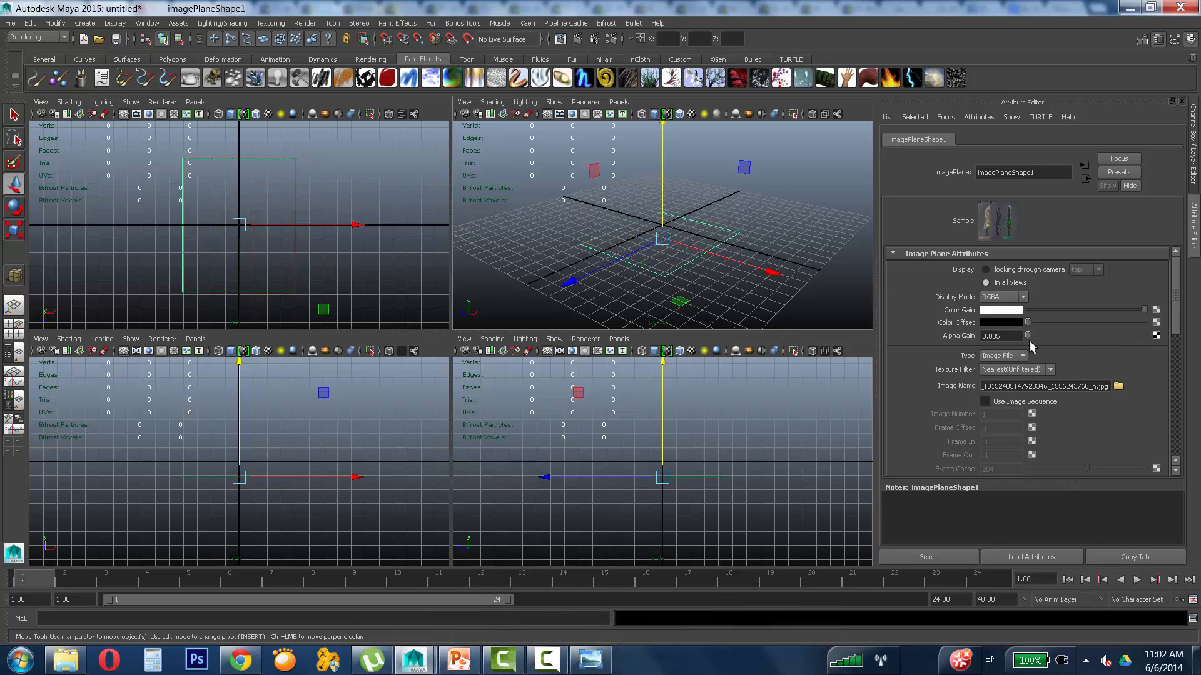
drag(1029, 342, 1164, 341)
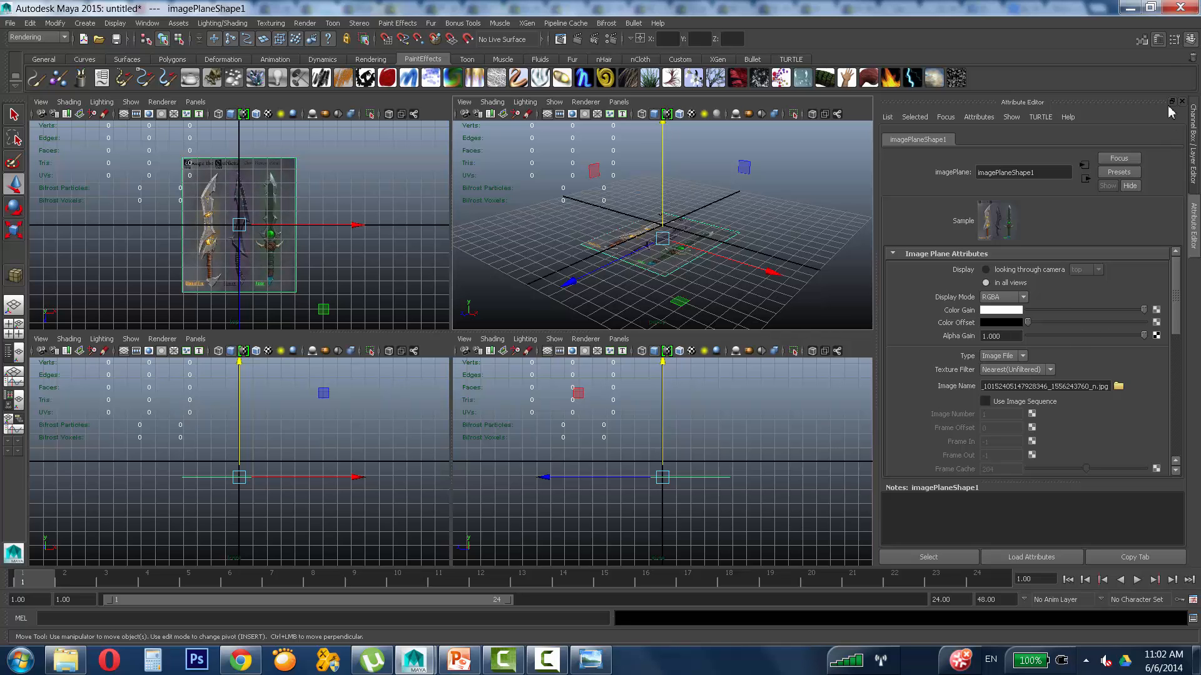
click(1159, 40)
click(1159, 40)
click(1159, 40)
click(1159, 40)
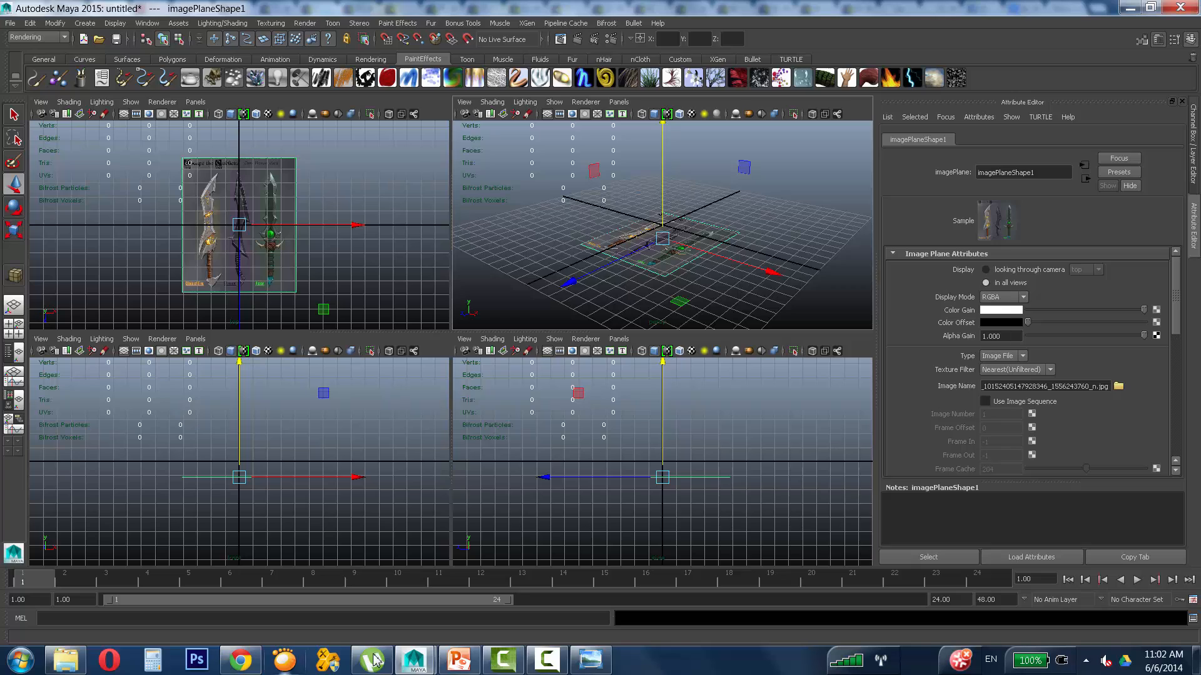
mouse_move(554, 666)
key(q)
key(w)
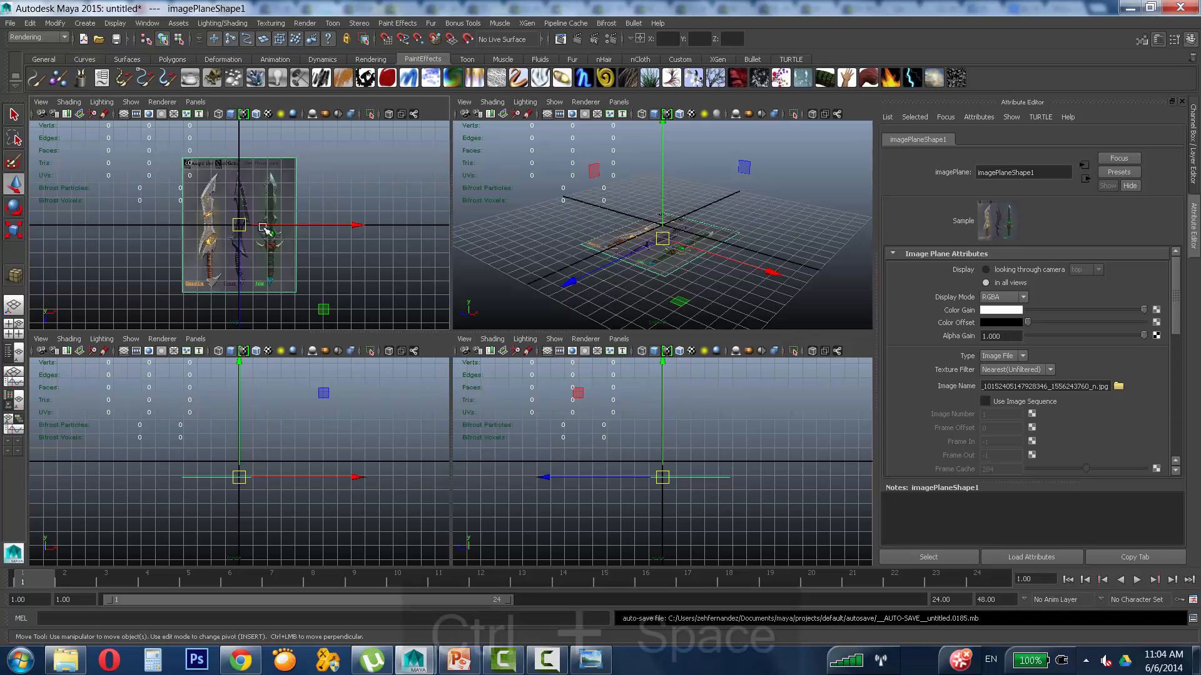
Step: Maximize the top view and frame the tip of the middle Cloaking sword's blade up close
key(ctrl+space)
key(ctrl+space)
key(ctrl+space)
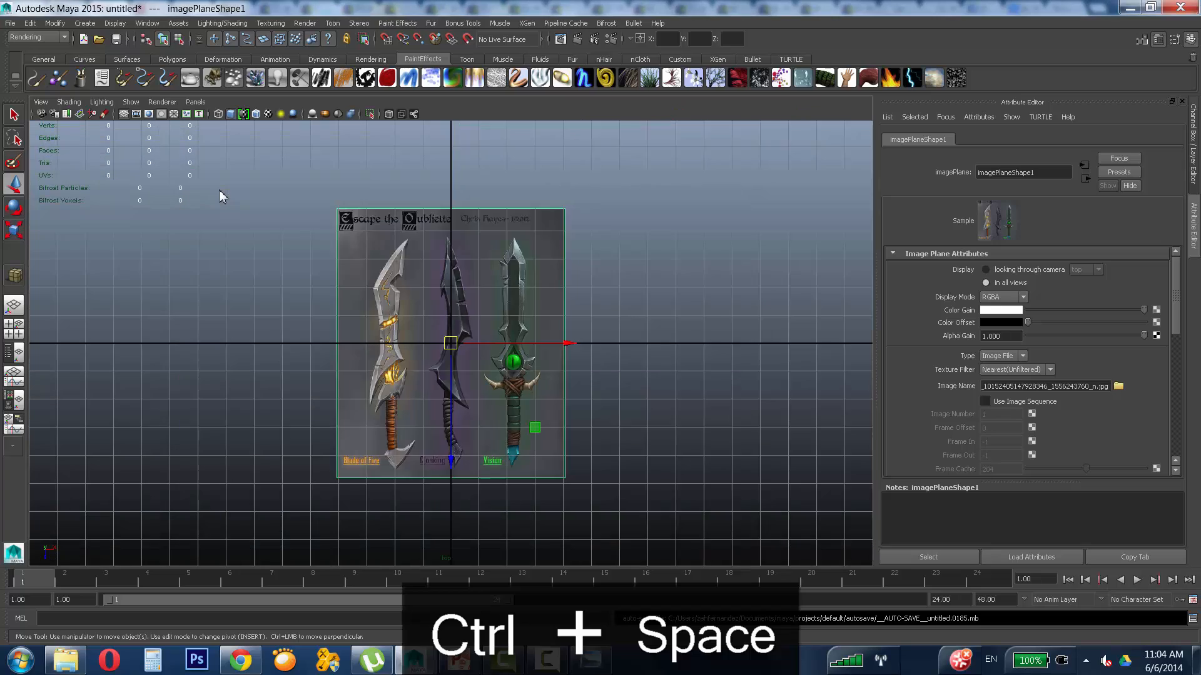
scroll(488, 335, up, 3)
alt+middle_drag(525, 297, 615, 262)
alt+right_drag(615, 263, 866, 279)
alt+right_drag(632, 312, 666, 342)
alt+middle_drag(666, 342, 453, 626)
alt+right_drag(462, 376, 670, 273)
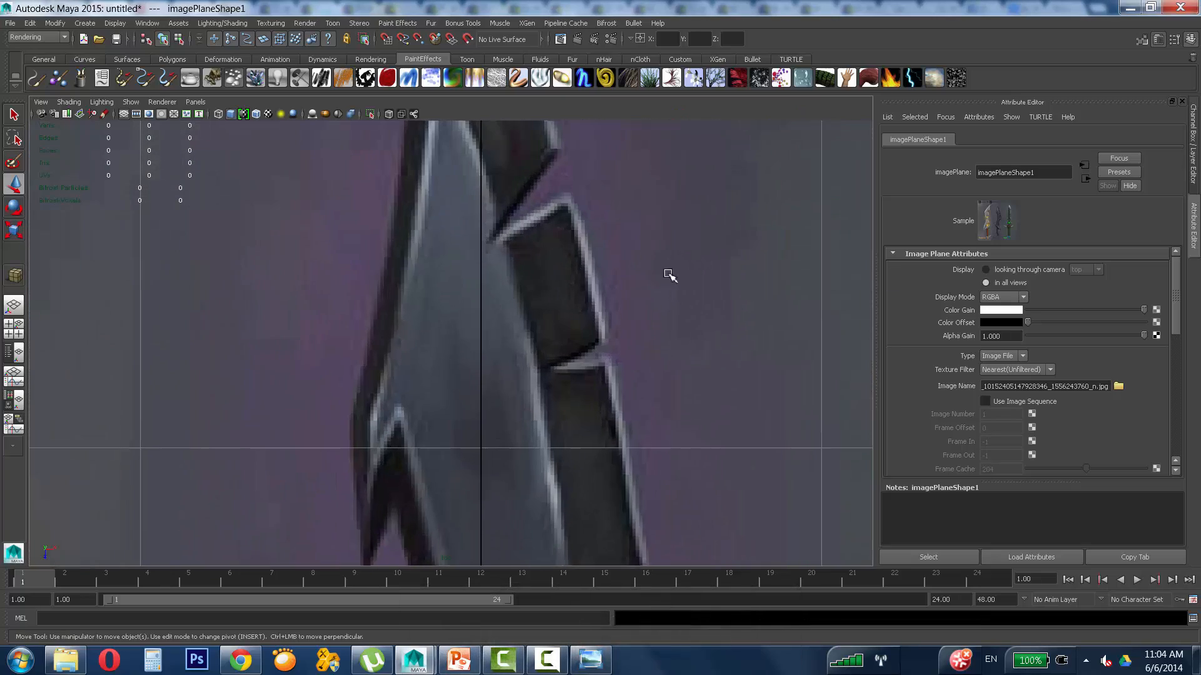
alt+middle_drag(670, 273, 651, 490)
alt+middle_drag(490, 262, 495, 449)
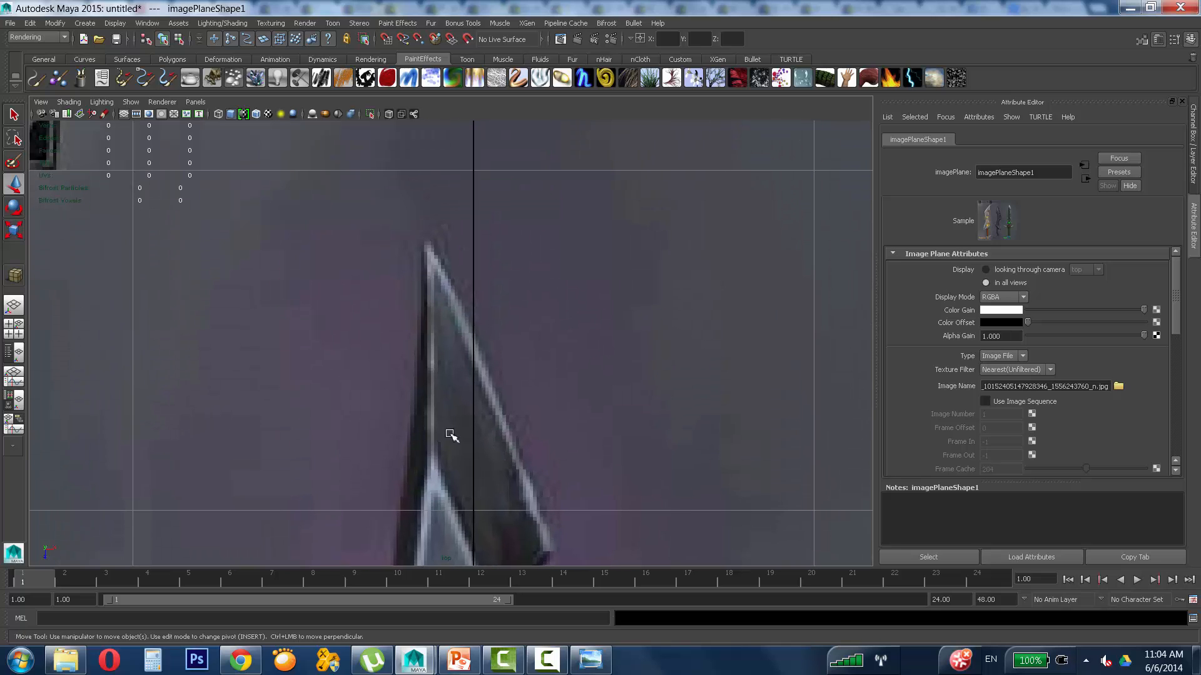
Step: Examine the blades of the three reference swords in the top view, comparing the whole image with close-ups of the middle blade
alt+right_drag(715, 430, 571, 426)
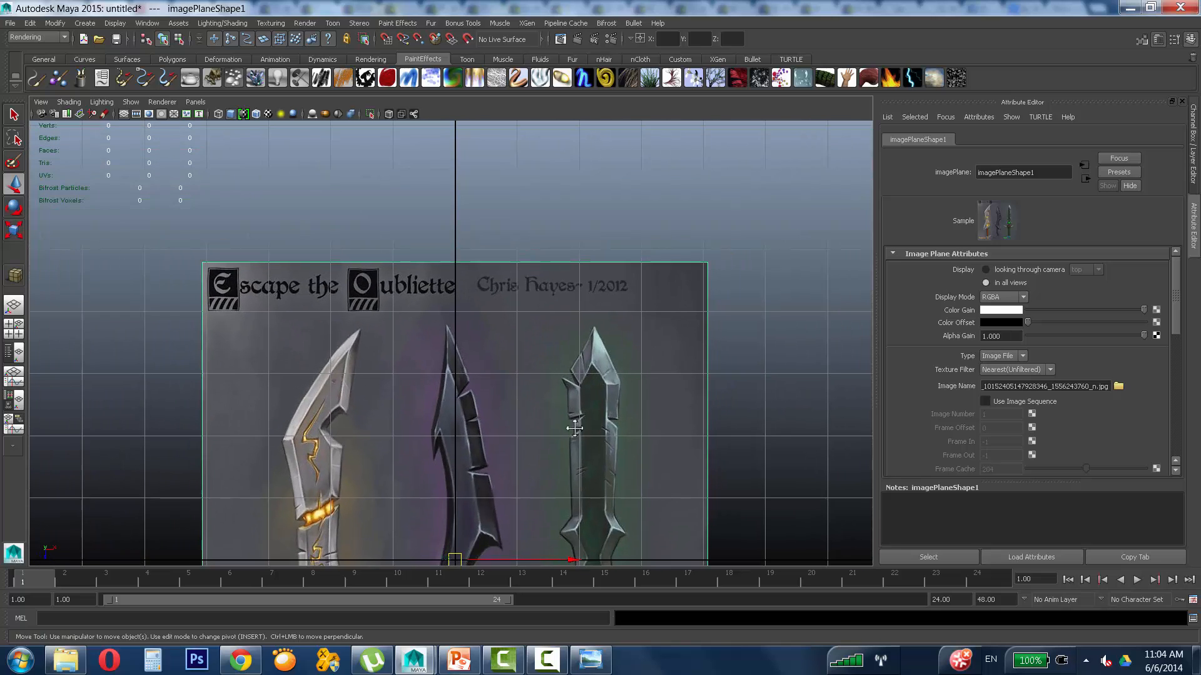
alt+middle_drag(571, 418, 573, 252)
alt+right_drag(538, 286, 509, 279)
alt+middle_drag(464, 247, 477, 382)
alt+right_drag(476, 382, 532, 338)
alt+middle_drag(621, 372, 667, 363)
alt+right_drag(509, 366, 909, 359)
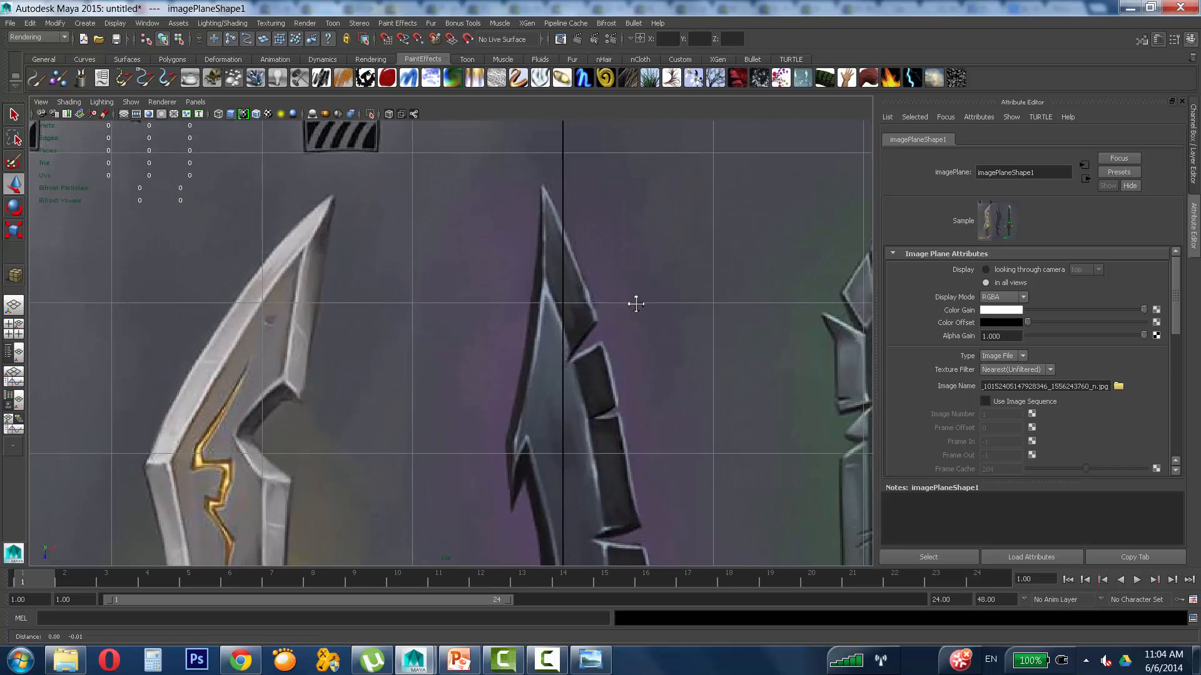
alt+middle_drag(597, 308, 518, 278)
alt+right_drag(518, 278, 503, 315)
alt+middle_drag(503, 315, 493, 233)
alt+right_drag(493, 234, 938, 275)
alt+middle_drag(267, 211, 263, 351)
scroll(456, 268, up, 5)
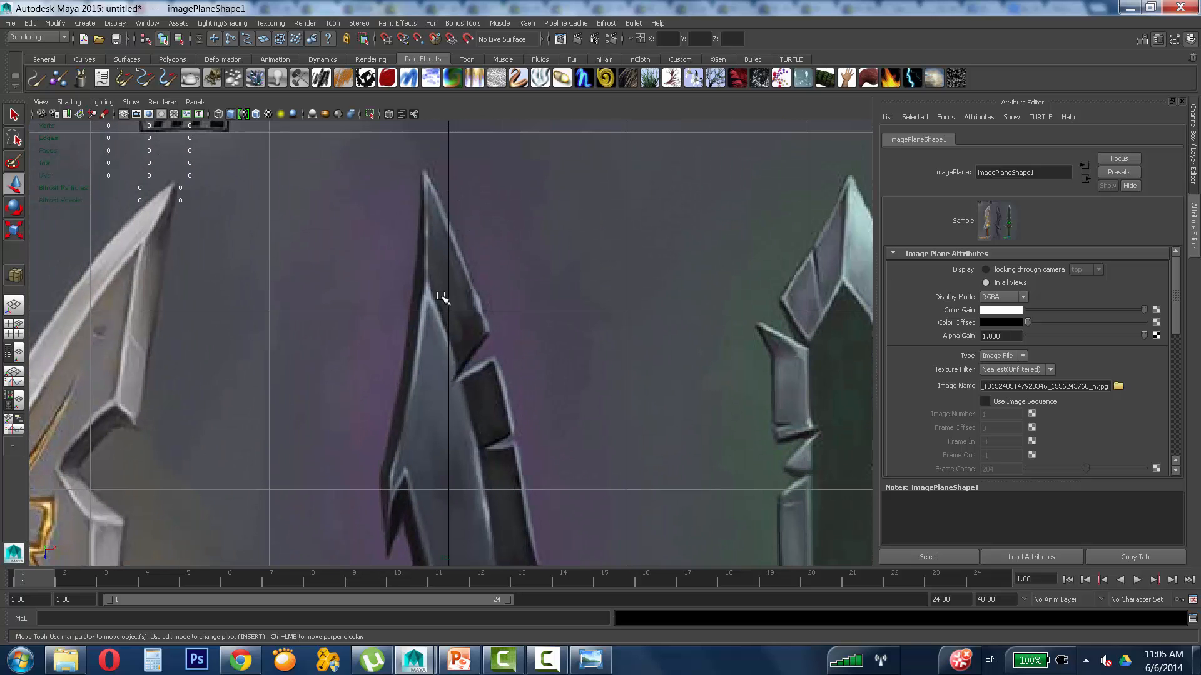
Step: Examine the Cloaking sword's silhouette from blade to handle up close, and frame the three swords in the top view
alt+right_drag(775, 387, 560, 386)
alt+middle_drag(559, 386, 551, 292)
alt+right_drag(431, 313, 866, 311)
alt+middle_drag(639, 469, 616, 222)
mouse_move(638, 329)
alt+middle_down()
mouse_move(659, 297)
mouse_move(603, 163)
alt+middle_up()
scroll(617, 412, up, 1)
alt+middle_drag(618, 413, 631, 219)
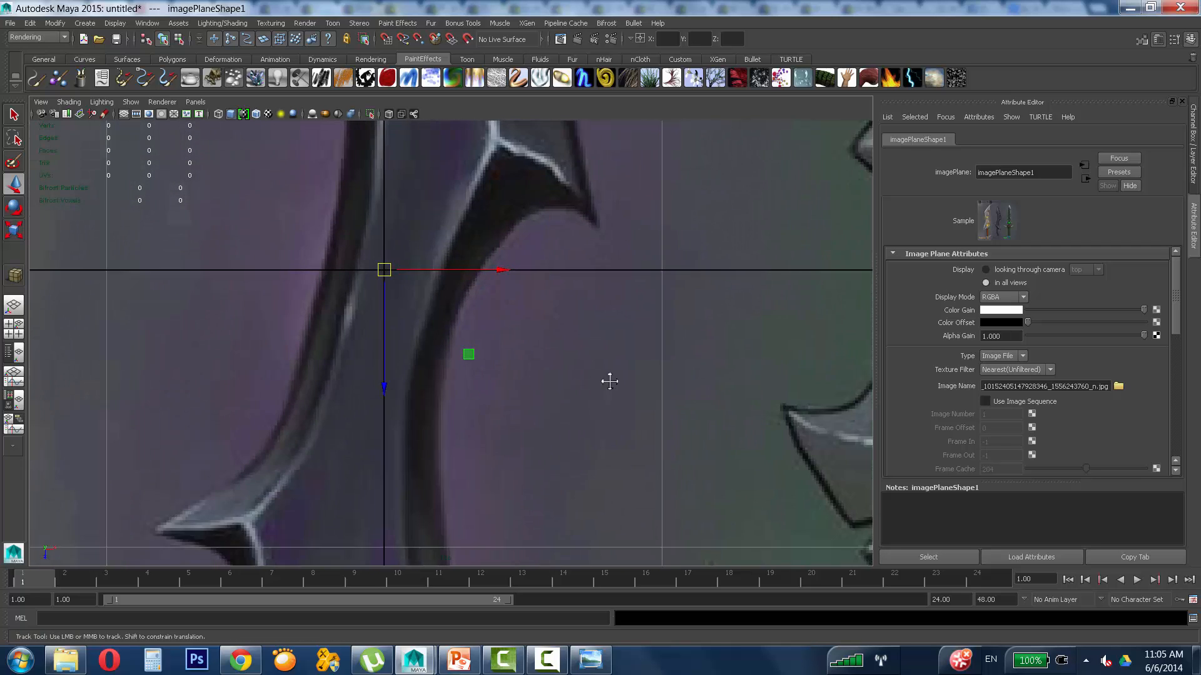
alt+middle_drag(608, 381, 666, 198)
alt+middle_drag(594, 381, 631, 161)
alt+middle_drag(634, 347, 654, 175)
alt+middle_drag(683, 244, 566, 521)
alt+right_drag(566, 520, 542, 233)
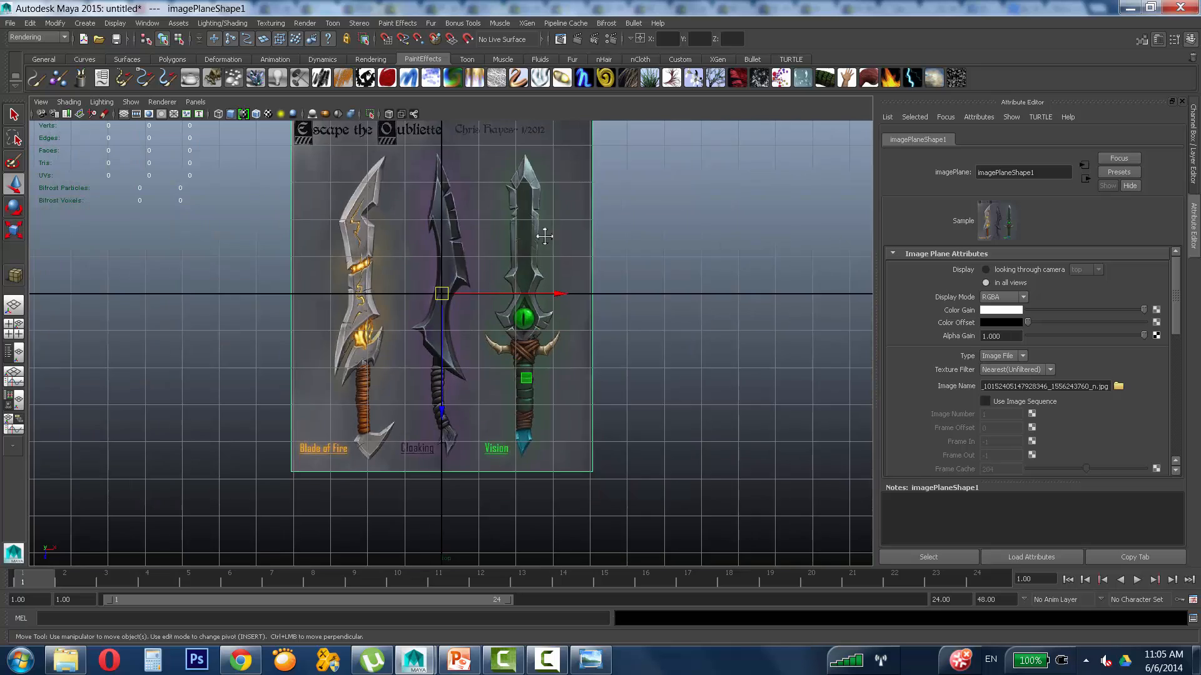
alt+middle_drag(542, 233, 536, 342)
alt+right_drag(536, 341, 869, 322)
alt+middle_drag(533, 366, 536, 400)
alt+right_drag(719, 382, 586, 353)
alt+middle_drag(574, 352, 584, 284)
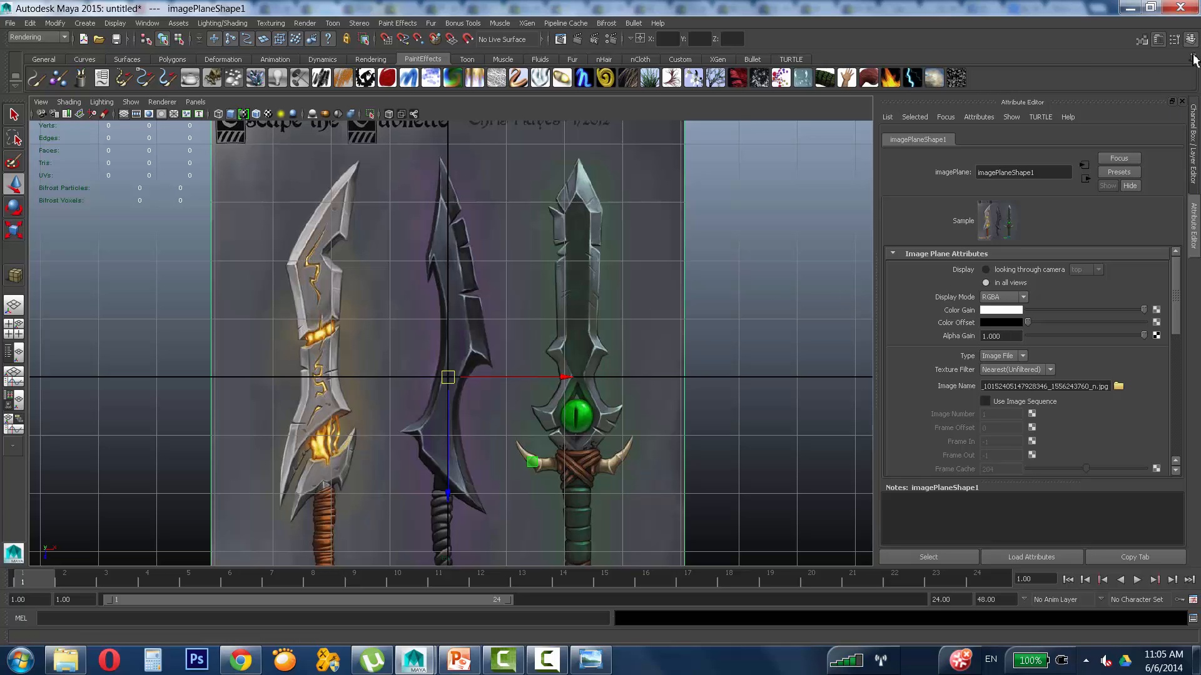
Step: Show the Modeling Toolkit and play the Create quads clip from the Quad Draw Tool help, closing the help when done
click(1142, 40)
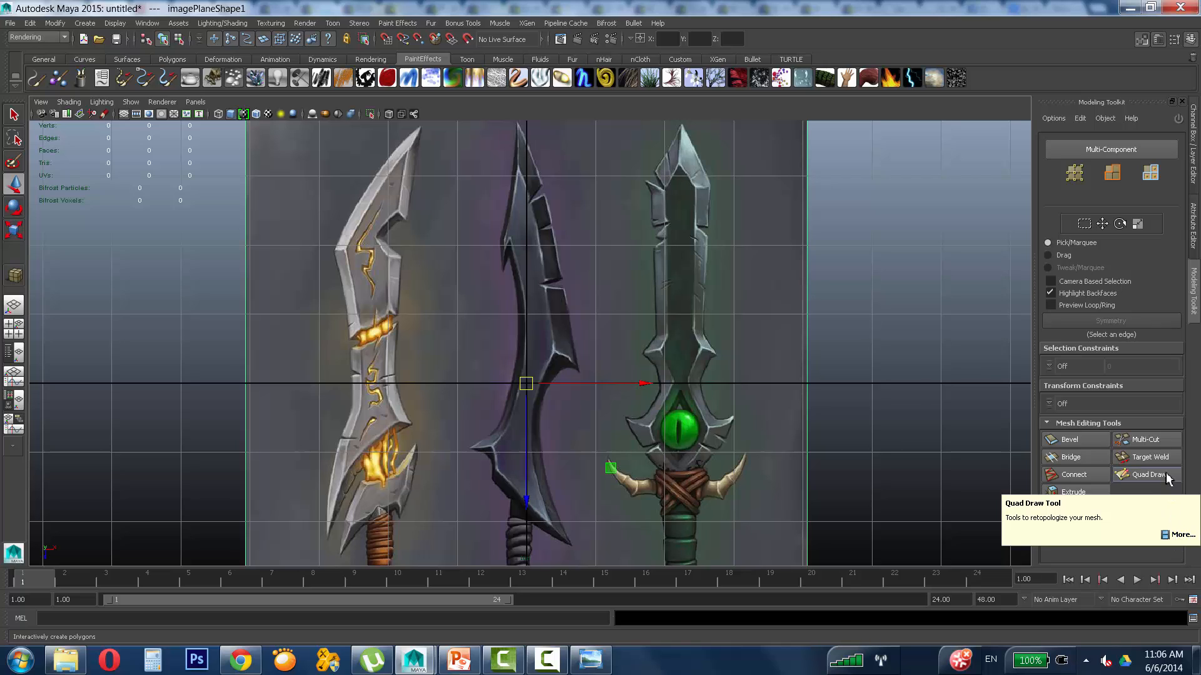
click(1181, 536)
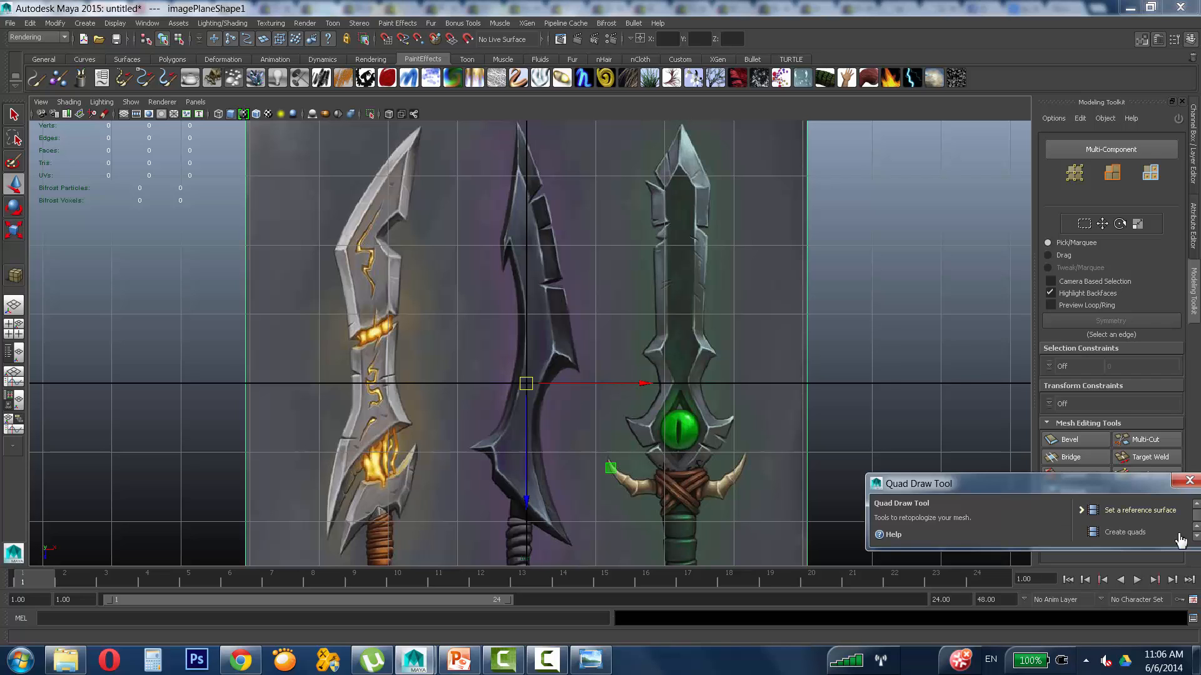
drag(1075, 432, 654, 100)
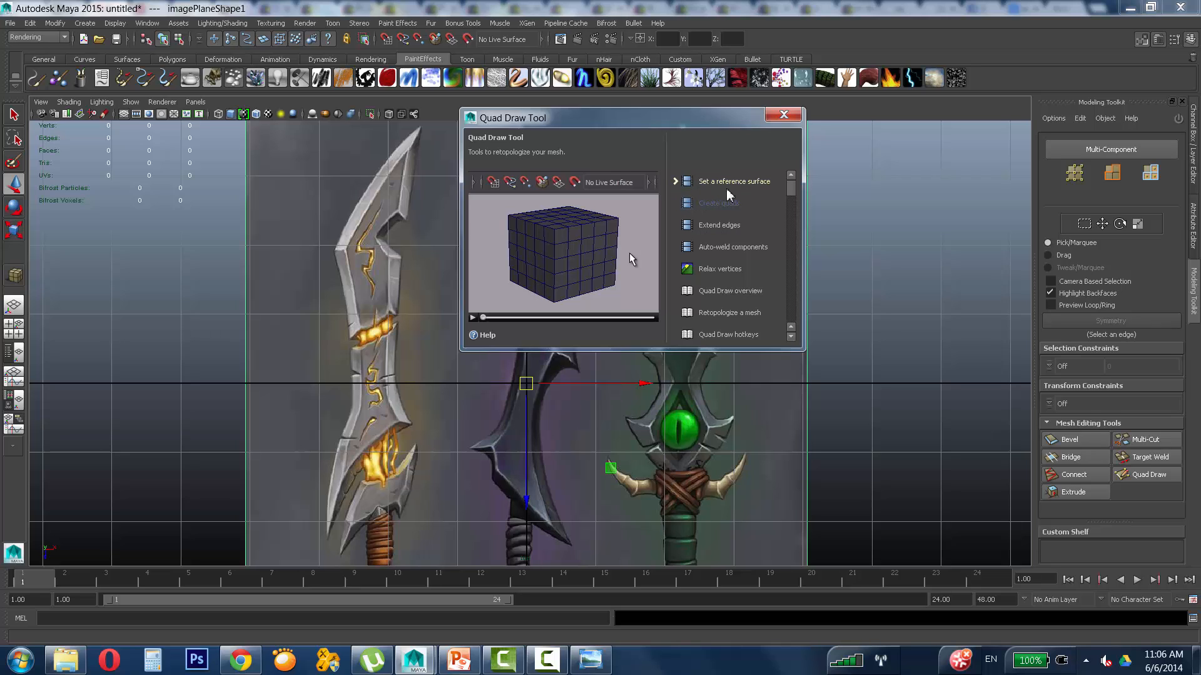
click(719, 203)
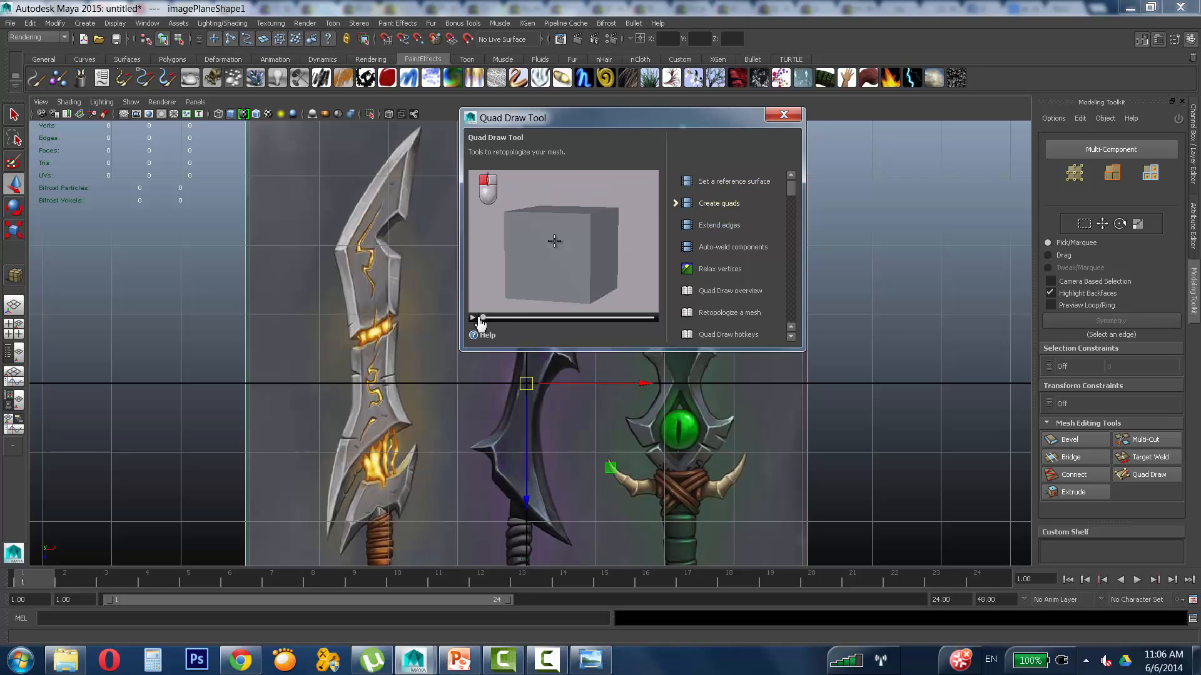
click(480, 318)
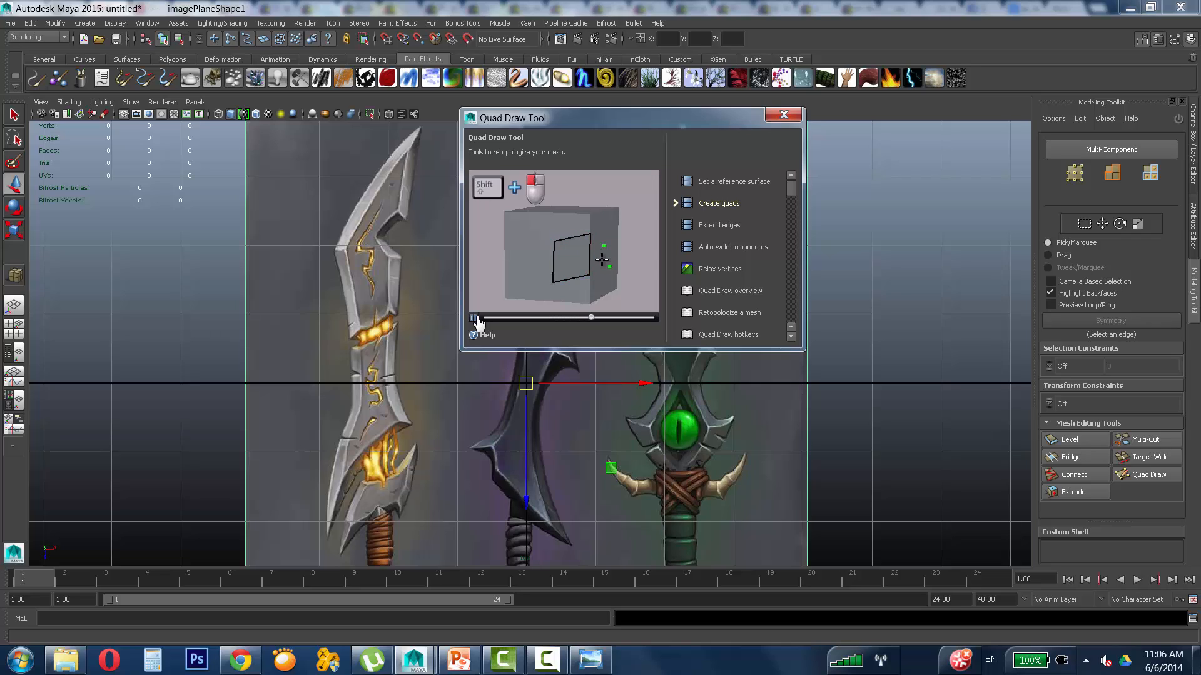
click(781, 117)
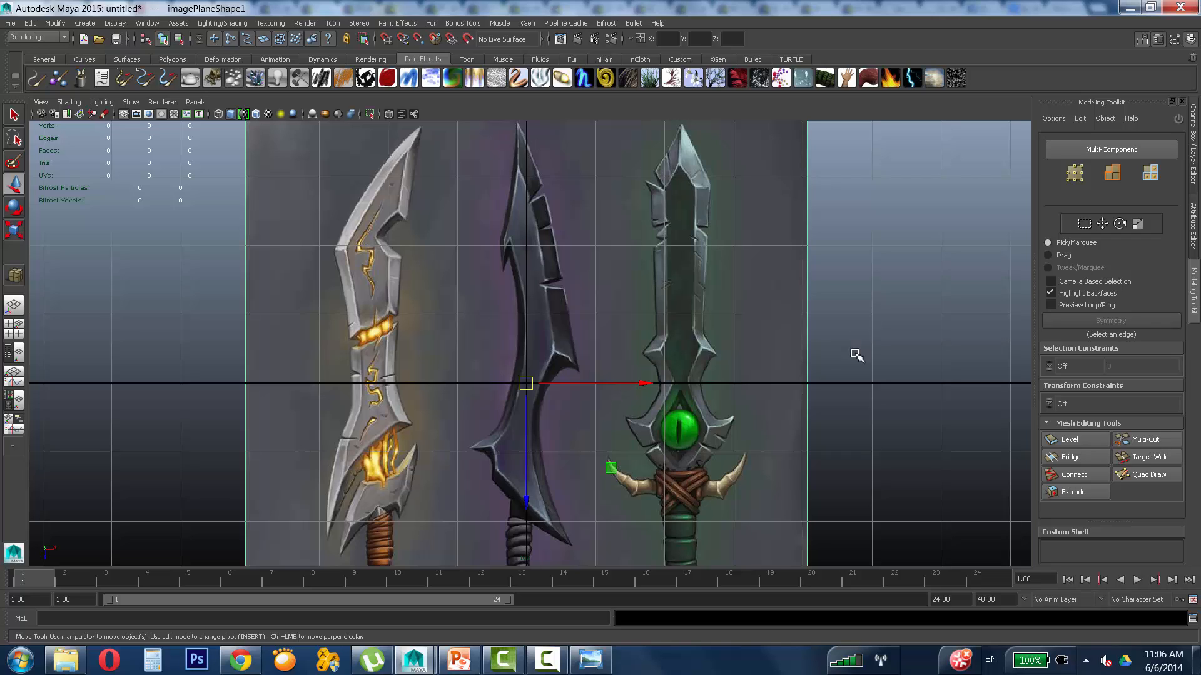
Step: With Quad Draw, place four points on the empty grid beside the image plane, removing a misplaced one, and fill them as a quad
alt+middle_drag(833, 327, 362, 337)
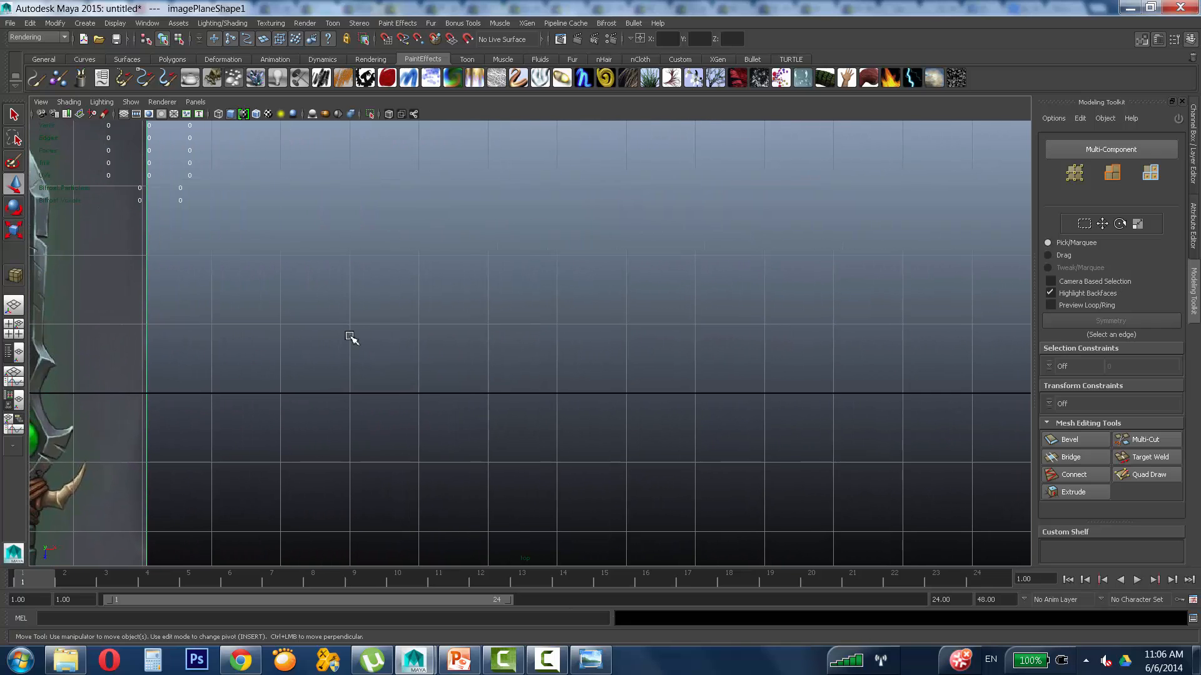
click(1148, 474)
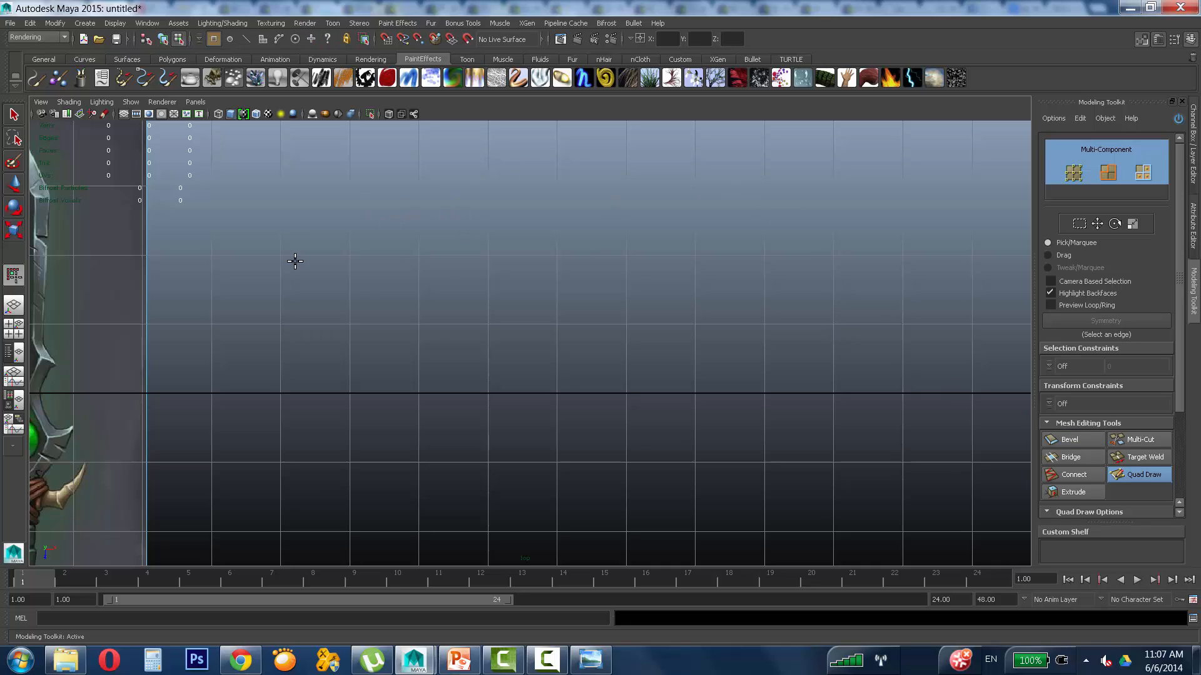
click(429, 198)
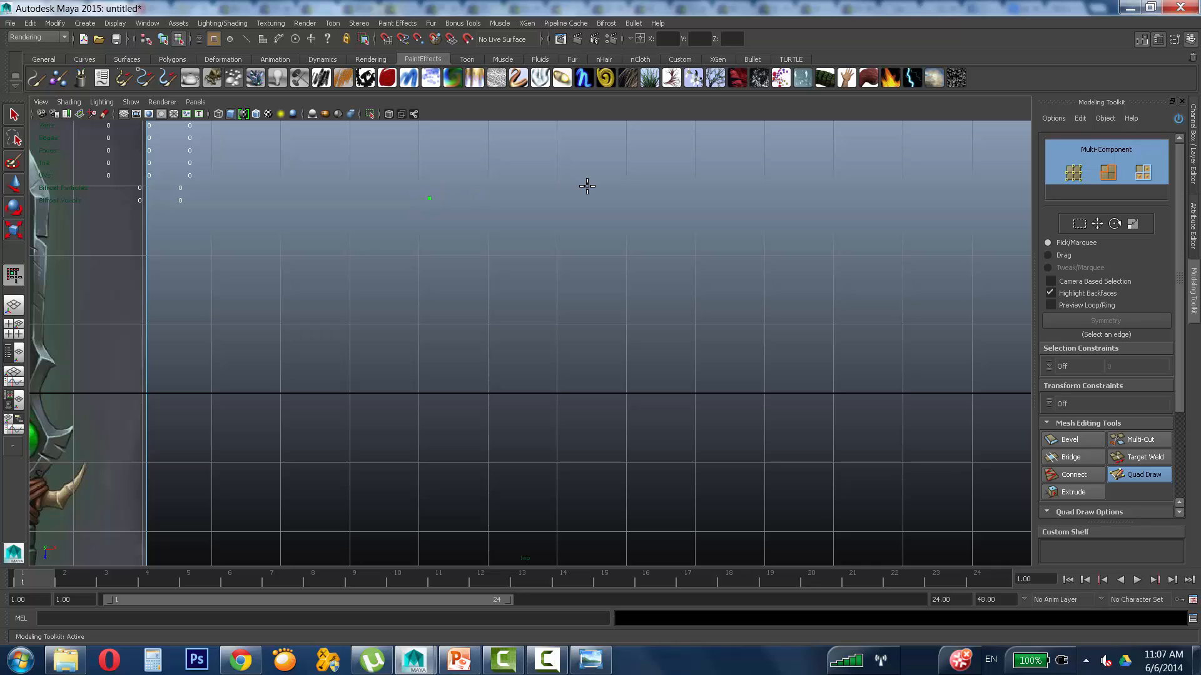
click(492, 156)
click(486, 252)
mouse_move(489, 254)
mouse_down()
mouse_move(501, 321)
mouse_move(533, 265)
mouse_move(492, 280)
mouse_move(514, 240)
mouse_move(488, 261)
mouse_up()
ctrl+shift+click(491, 265)
click(475, 270)
click(538, 245)
shift+click(484, 218)
shift+click(485, 217)
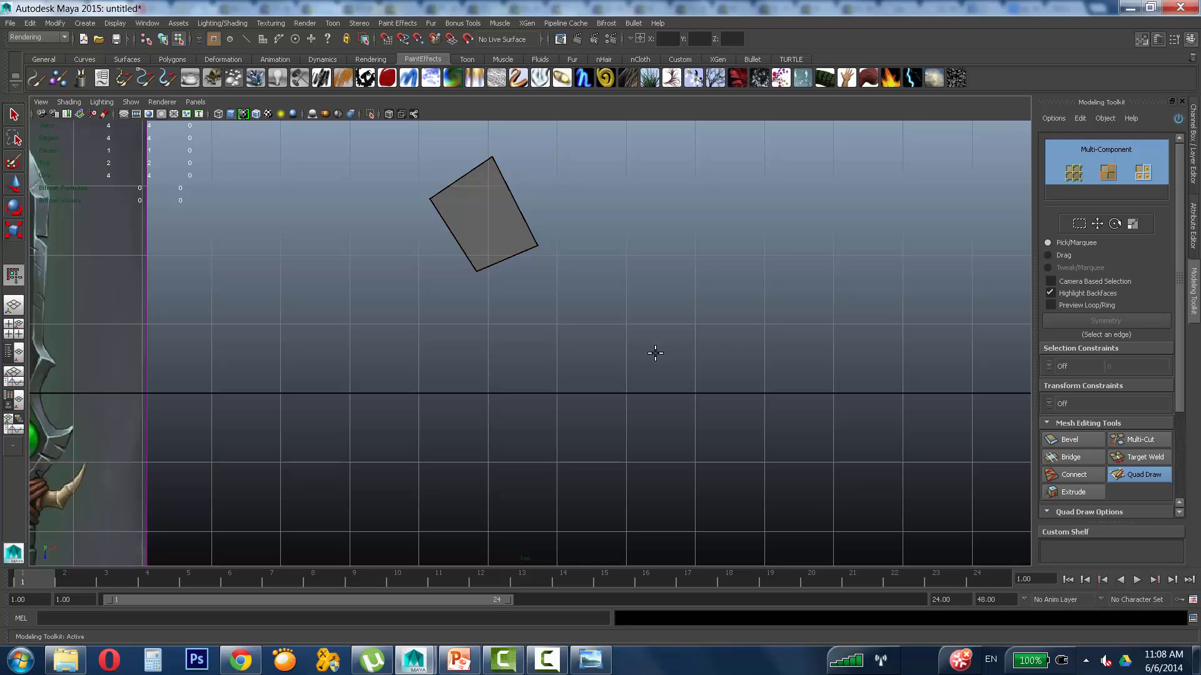
Step: Place eight more Quad Draw points in a curve from the first quad and fill four connected quads into a U-shaped strip
click(529, 344)
click(575, 307)
click(610, 404)
click(631, 337)
click(700, 319)
click(731, 370)
click(756, 247)
click(803, 290)
shift+click(532, 294)
shift+click(582, 353)
shift+click(665, 351)
shift+click(774, 264)
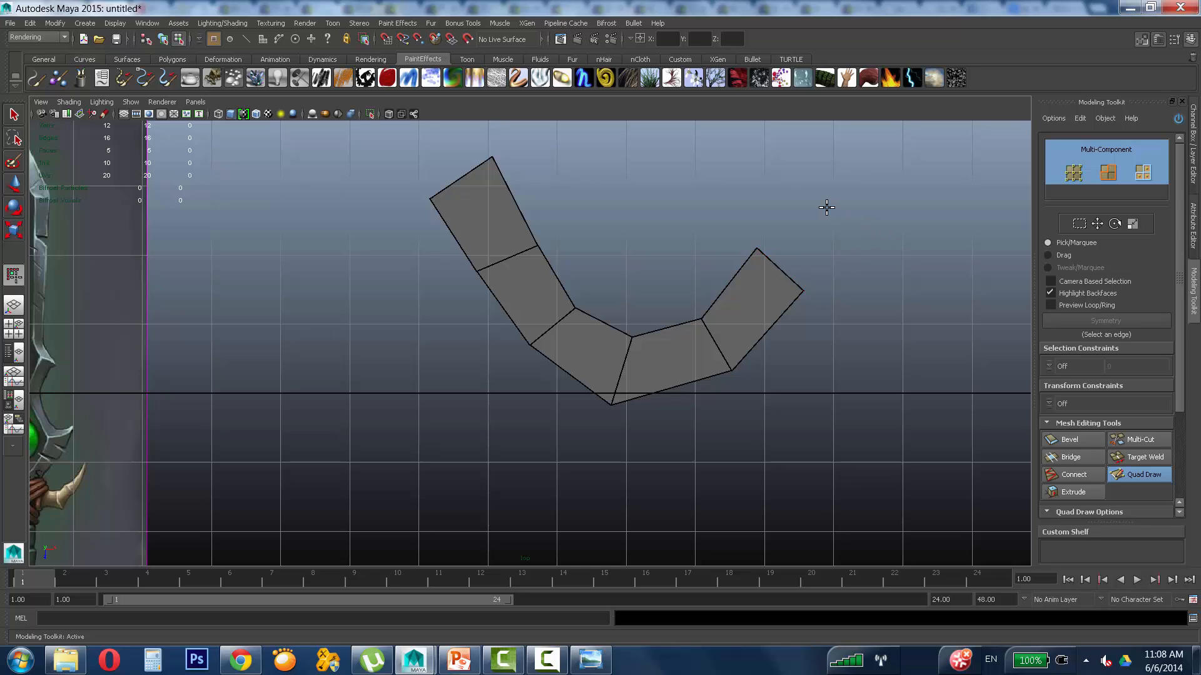
Step: Place four Quad Draw points inside the U-shaped strip's curve and fill four faces joining them to the strip
click(609, 222)
click(619, 265)
click(661, 199)
click(674, 251)
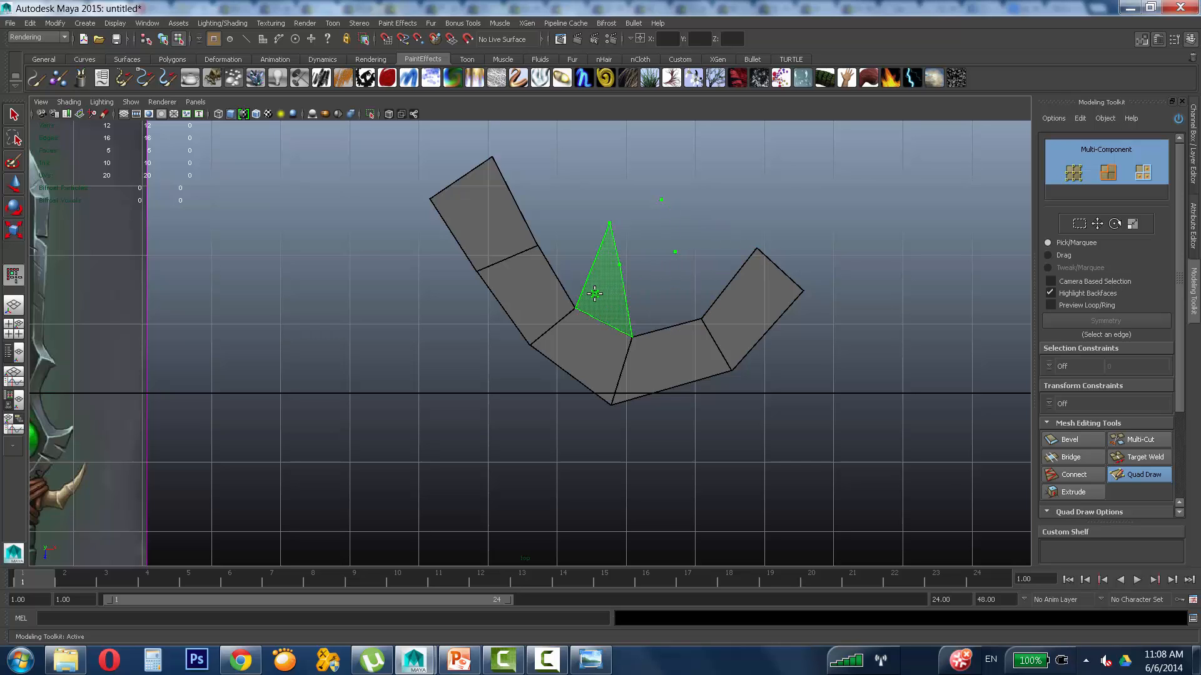
shift+click(602, 285)
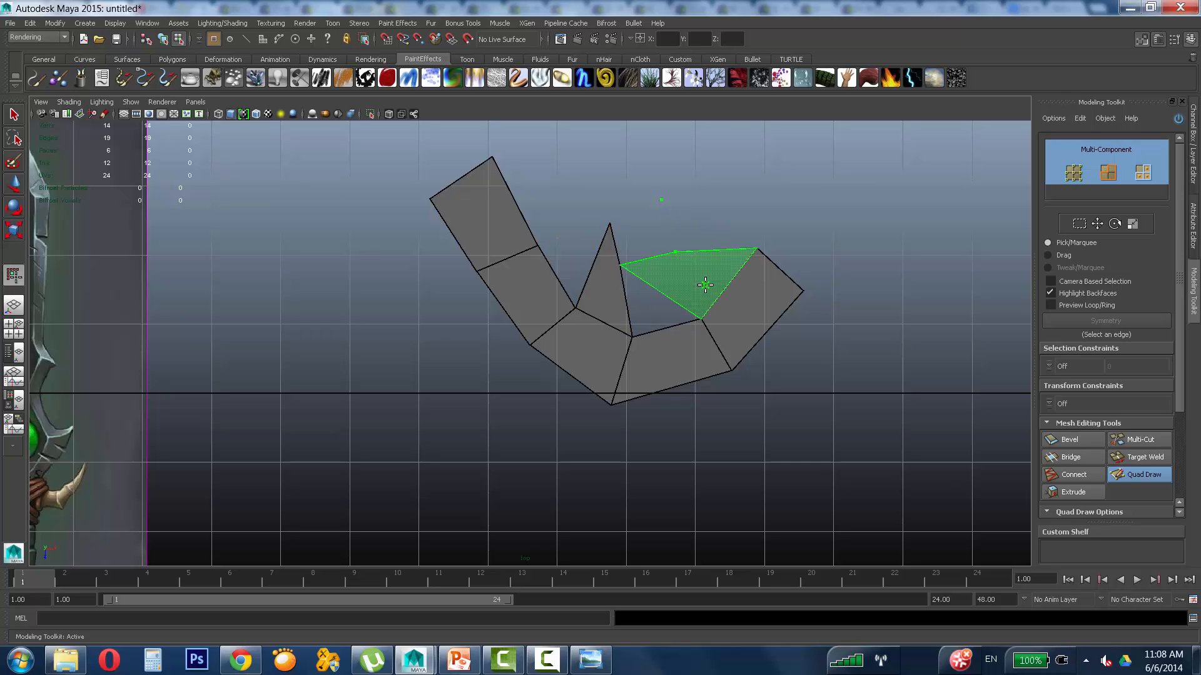
shift+click(704, 260)
shift+click(670, 284)
shift+click(641, 234)
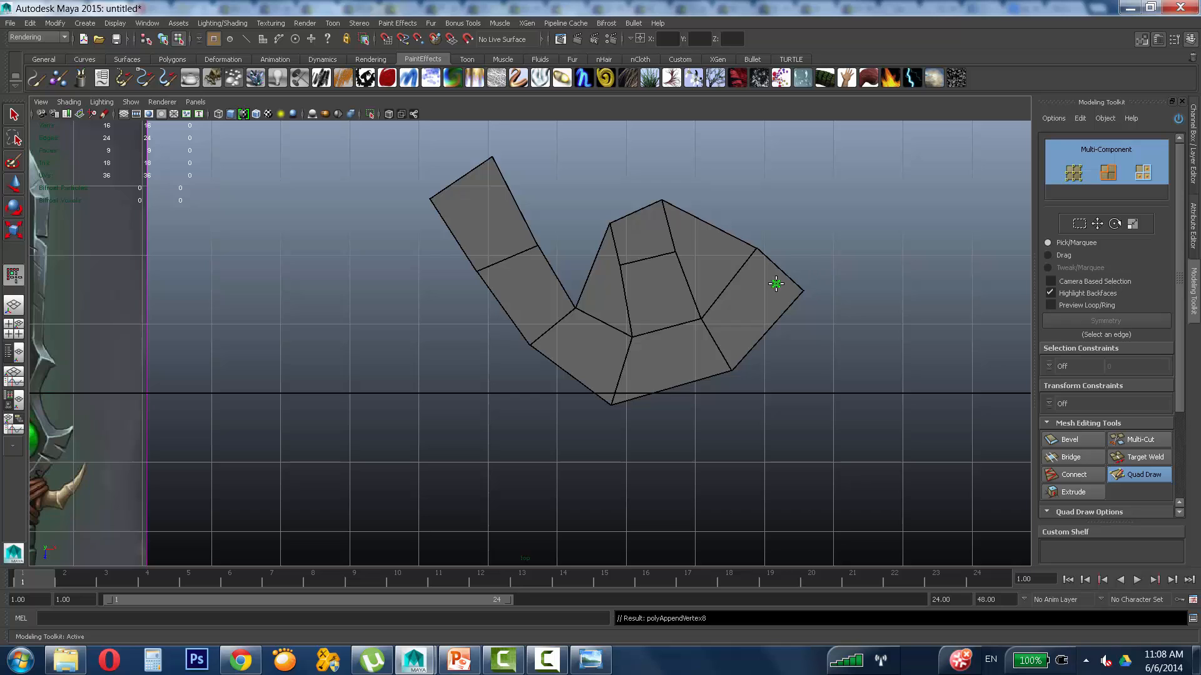
Step: Try deleting the edge between the two inner quads, undo it, and delete the quad at the strip's free upper end
ctrl+shift+click(652, 266)
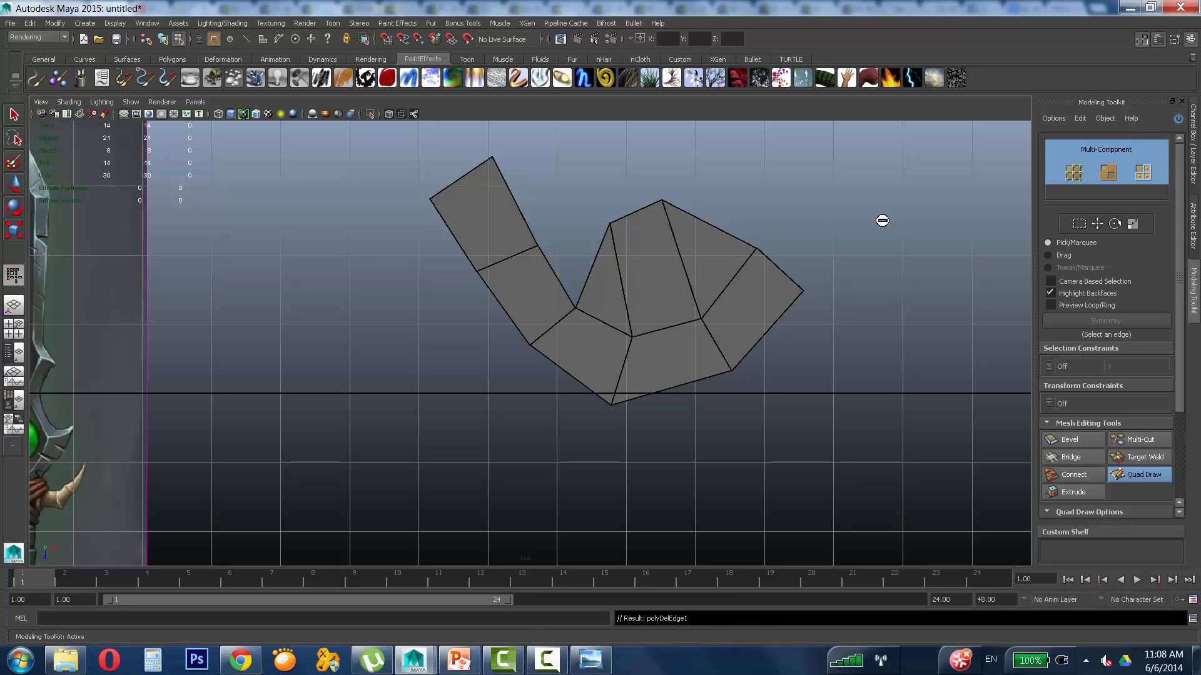
key(ctrl+z)
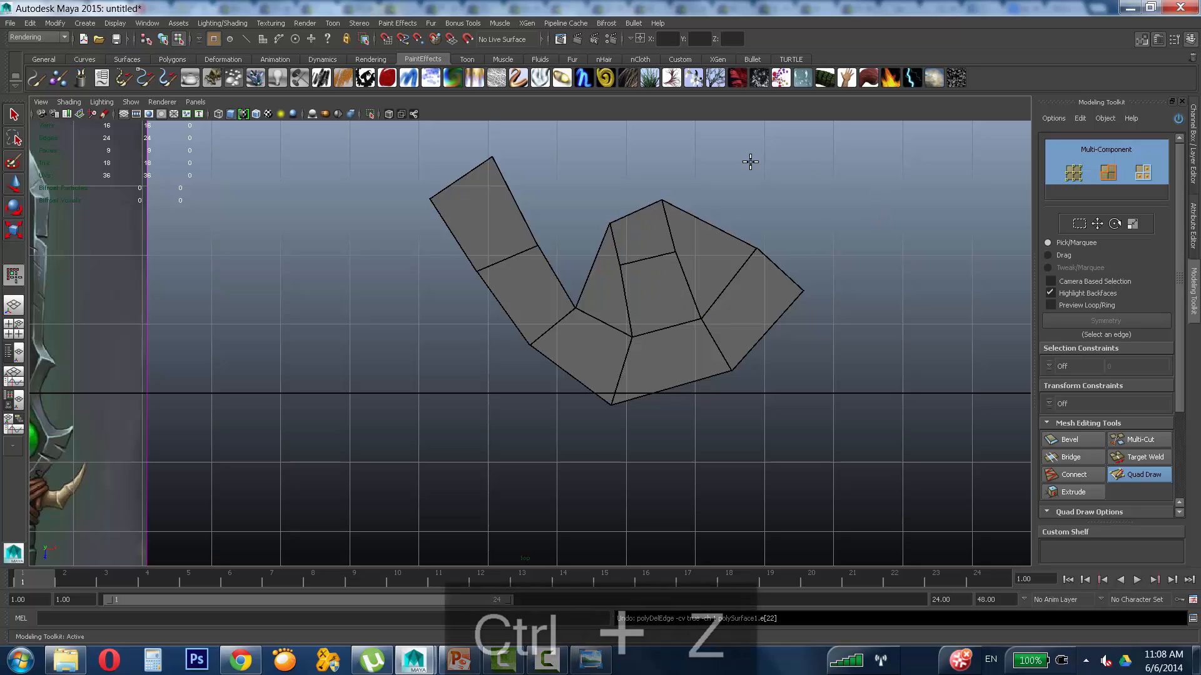
ctrl+shift+click(493, 217)
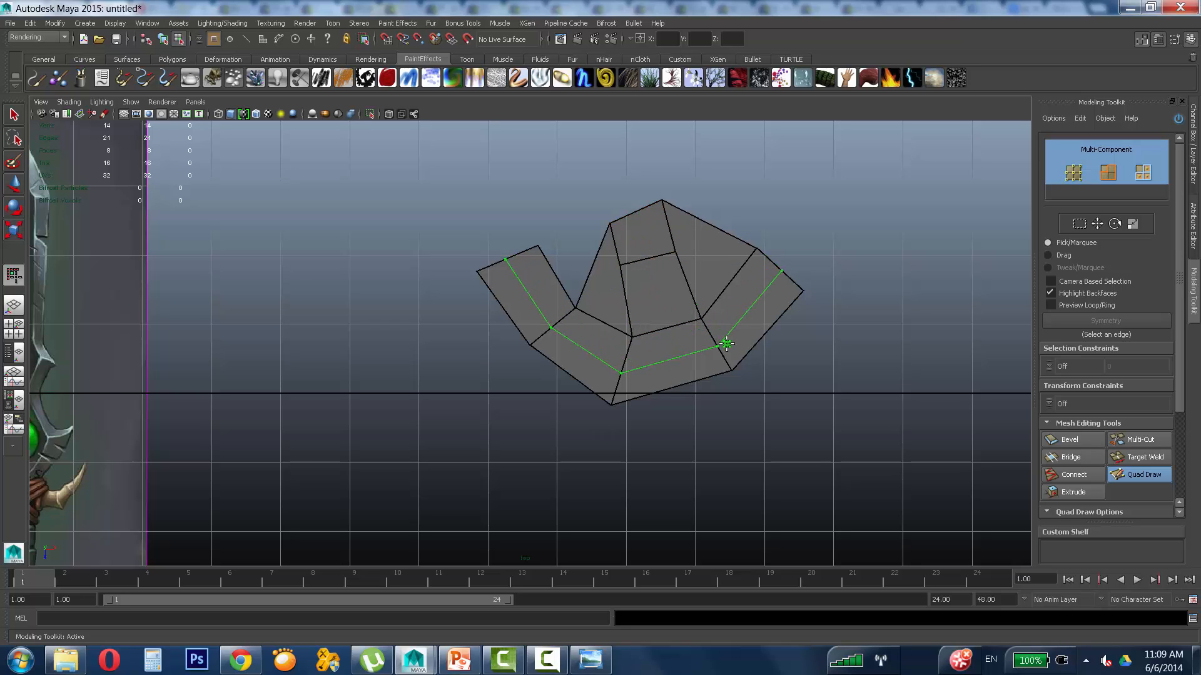
Step: Insert an edge loop through the patch's central column of quads and move the surrounding vertices into a rounder, more even layout
ctrl+click(668, 330)
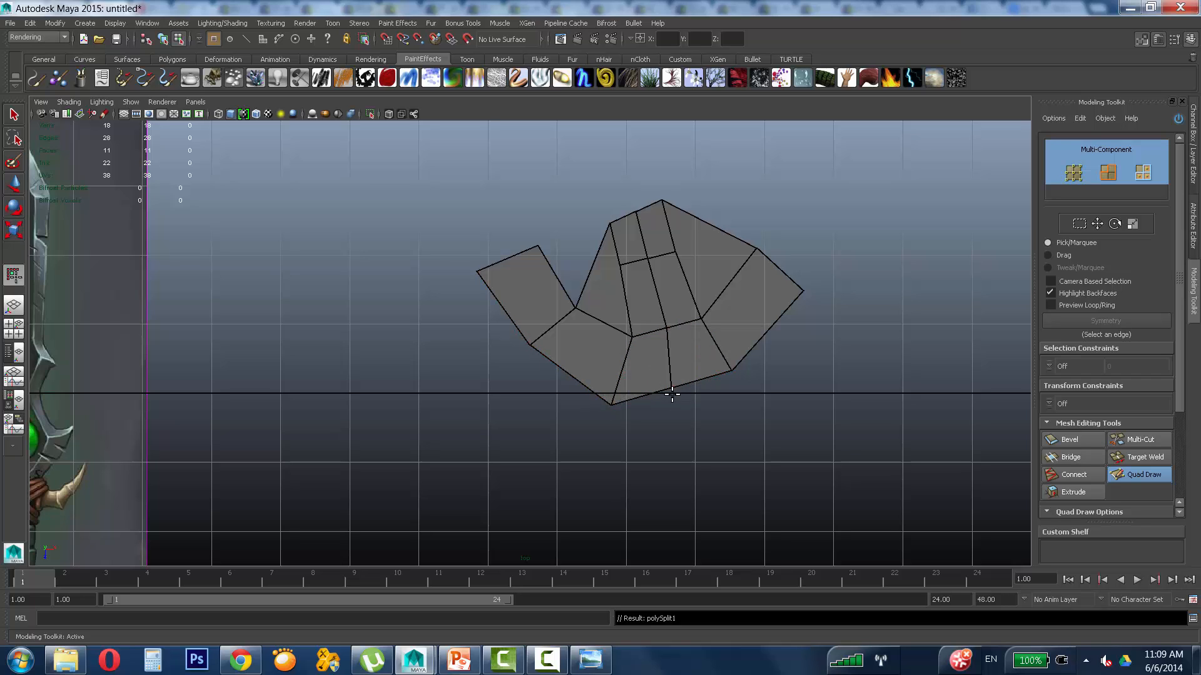
drag(736, 373, 759, 362)
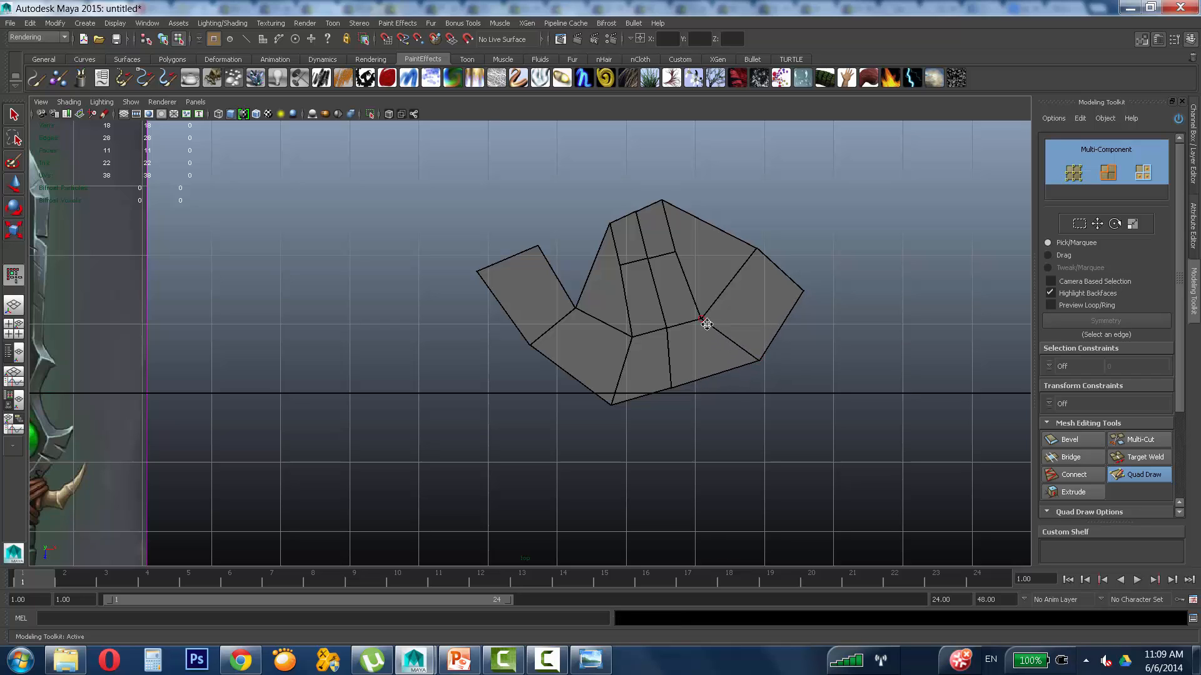
drag(702, 319, 722, 297)
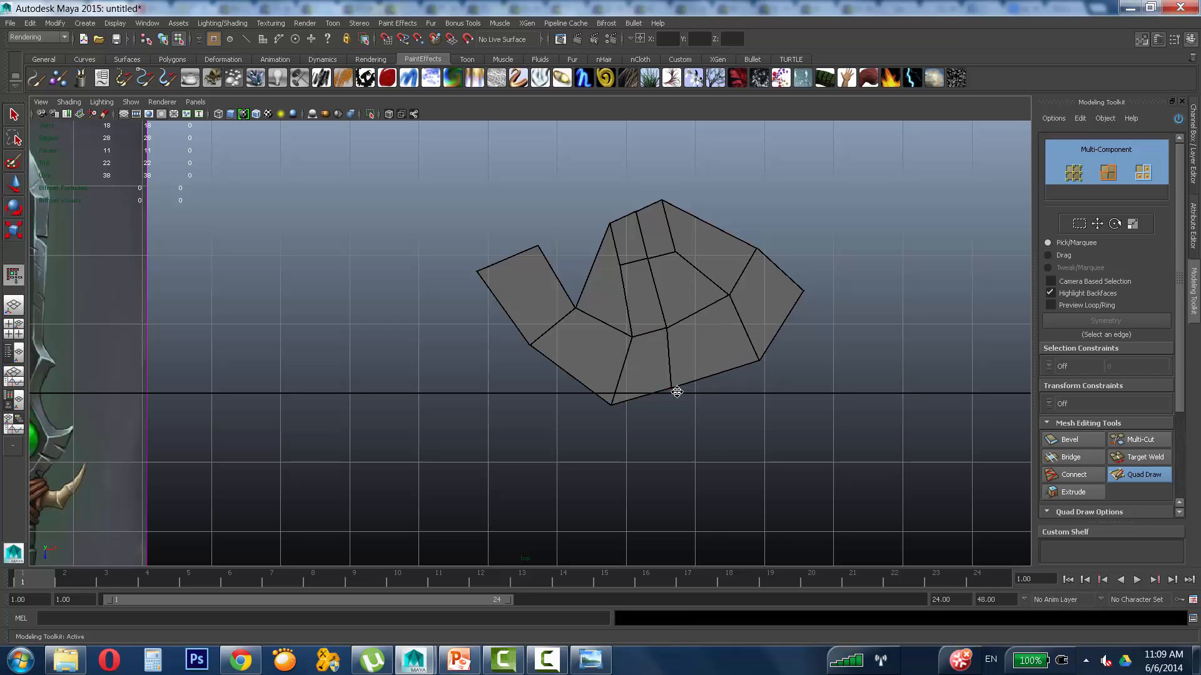
drag(673, 391, 715, 402)
drag(636, 339, 618, 338)
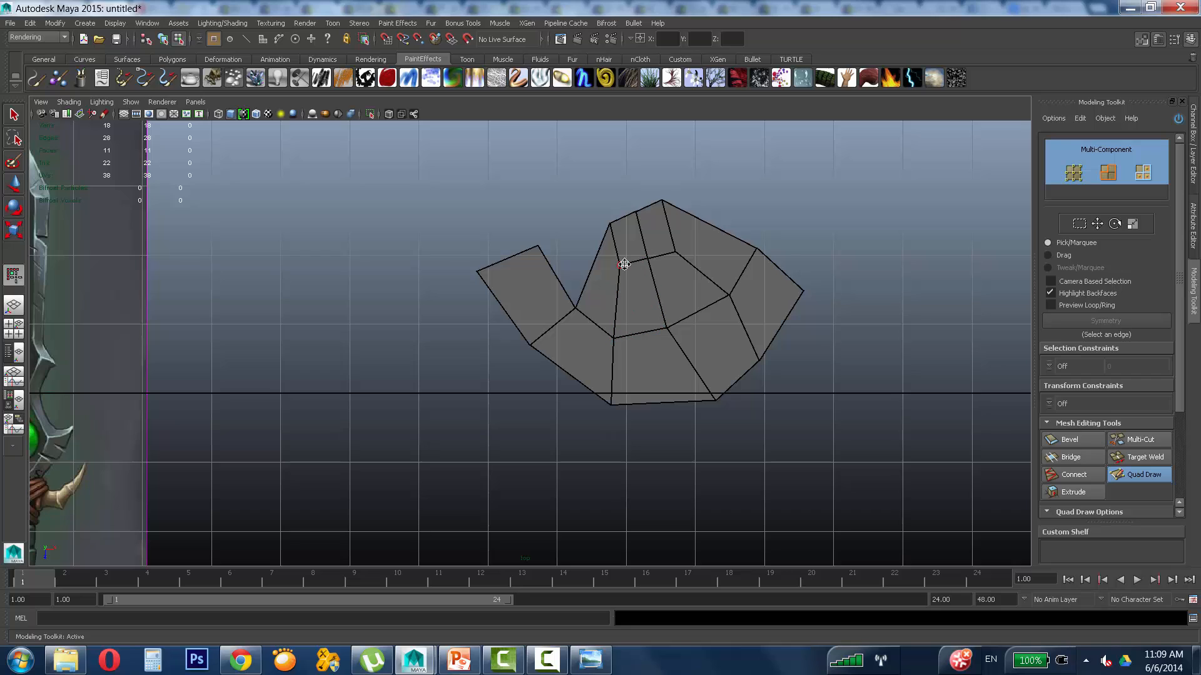
mouse_move(623, 265)
mouse_down()
mouse_move(632, 279)
mouse_move(680, 267)
mouse_move(658, 277)
mouse_up()
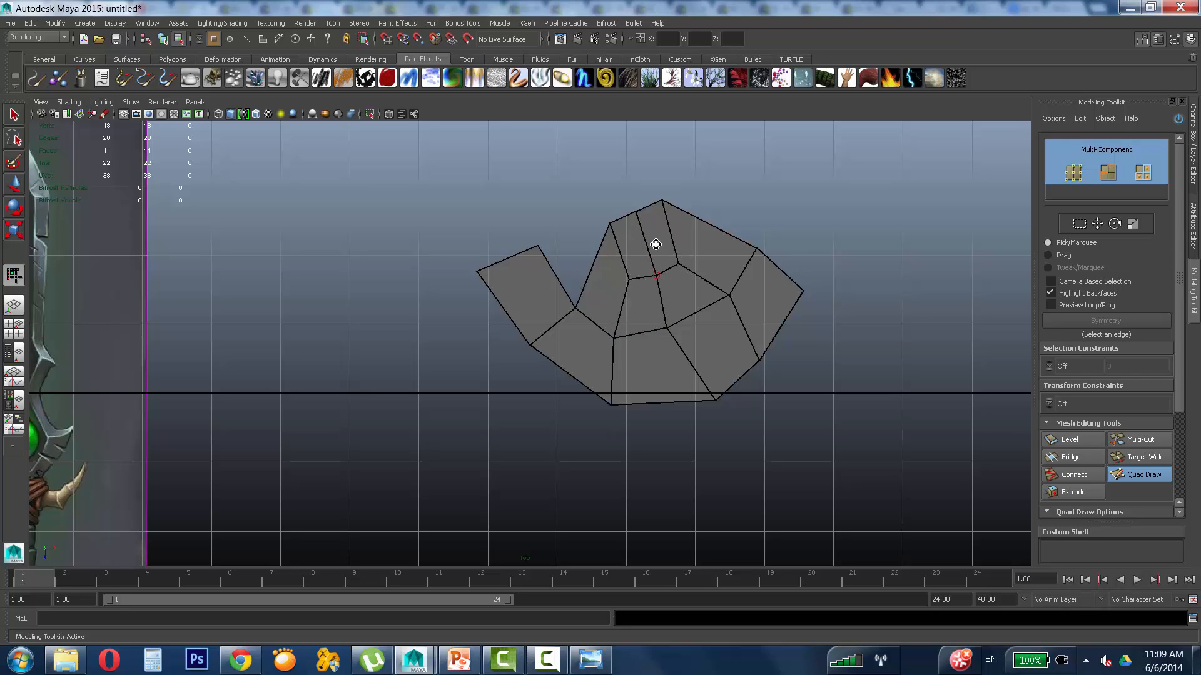
mouse_move(639, 215)
mouse_down()
mouse_move(633, 190)
mouse_move(589, 217)
mouse_up()
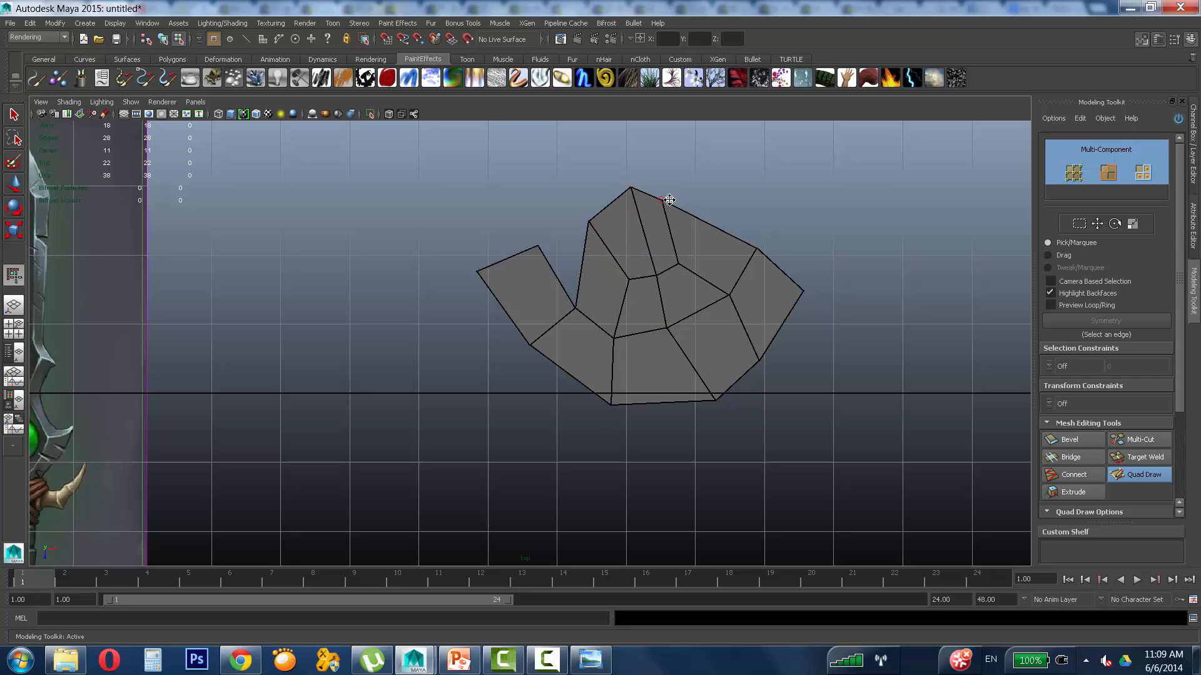
drag(664, 201, 686, 184)
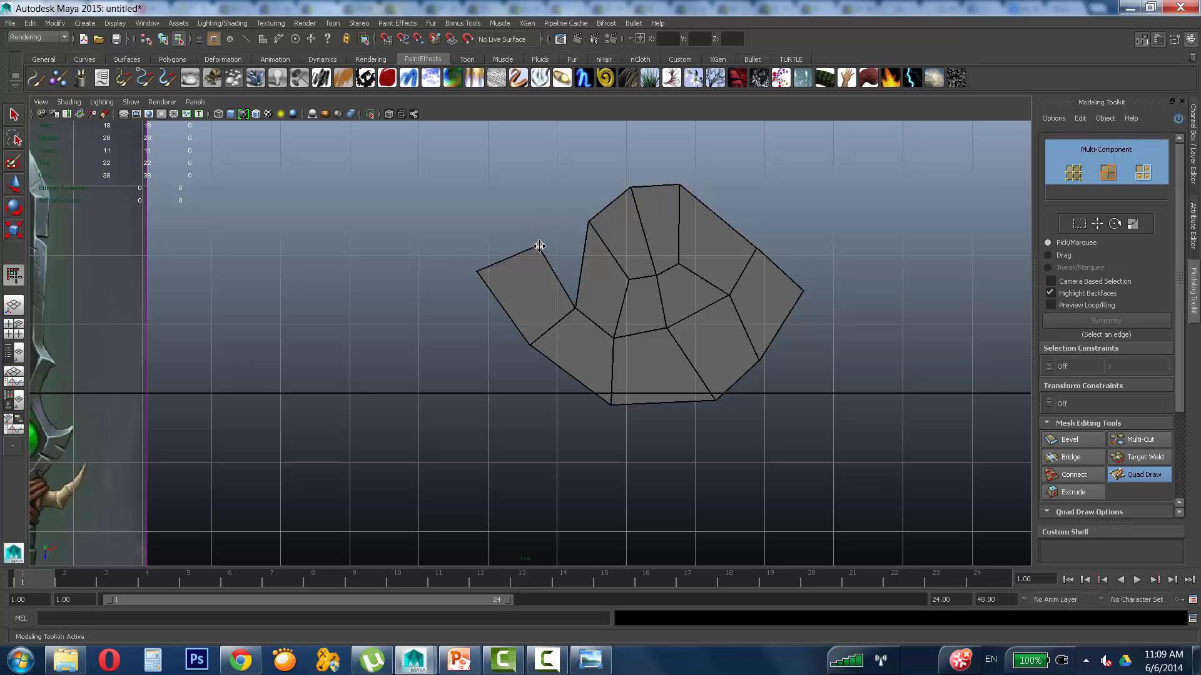
Step: Weld the free strip's inner corner vertex to the rounded patch's nearest outer corner, and reposition the strip's neighboring vertices
drag(540, 246, 589, 221)
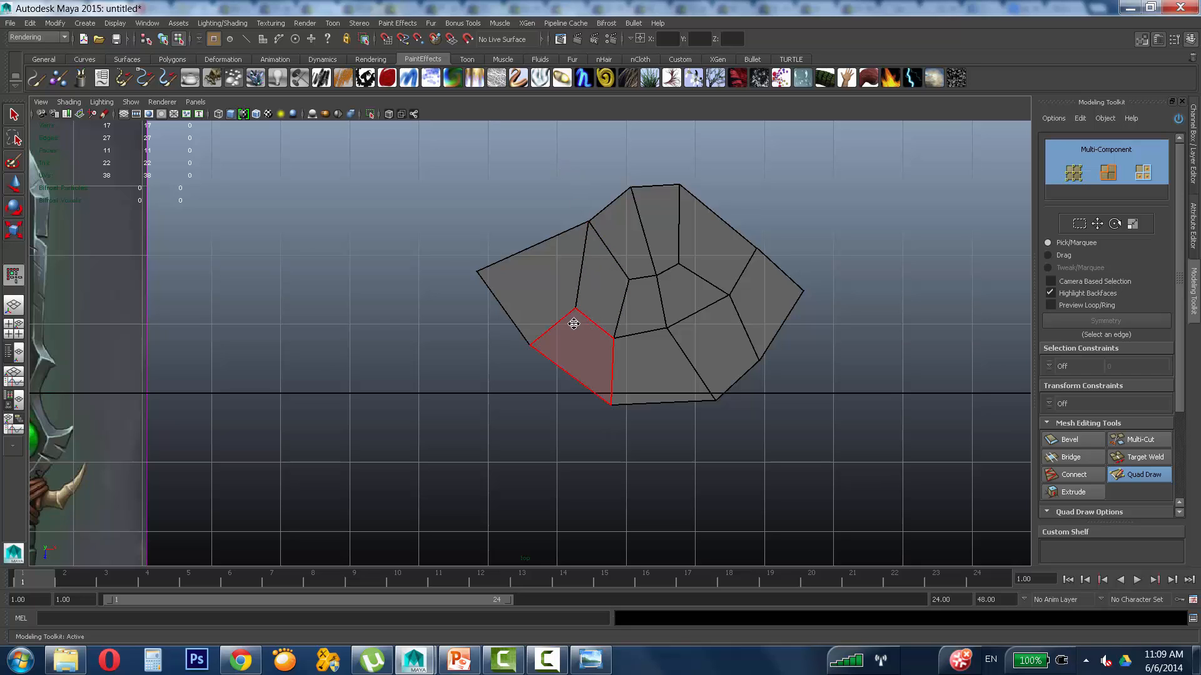
drag(576, 308, 581, 280)
drag(532, 345, 518, 309)
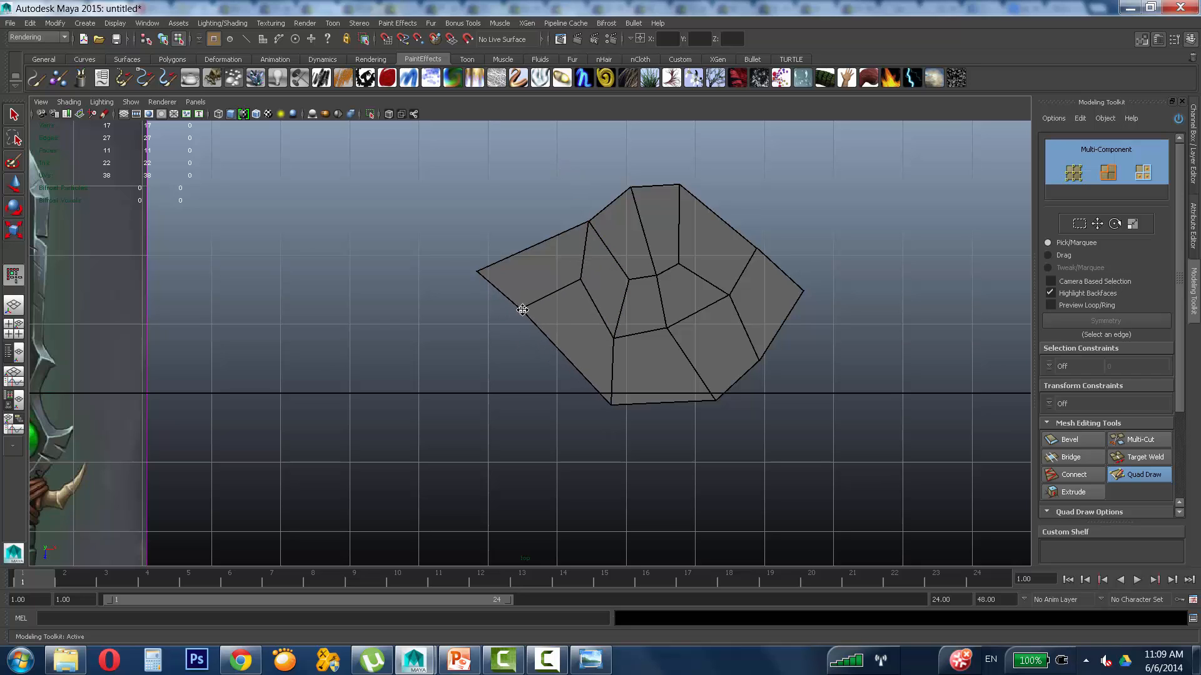
drag(611, 404, 574, 386)
Step: Try welding two more strip vertices to their neighboring corners, and undo both welds
drag(579, 284, 586, 226)
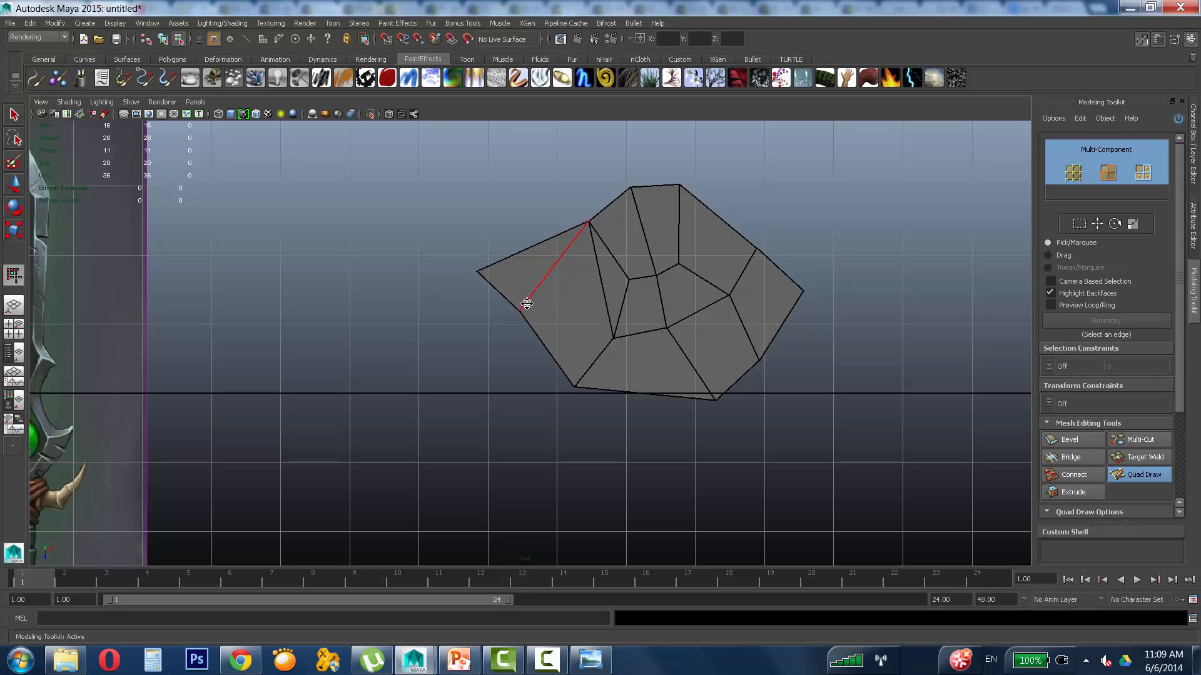
drag(524, 307, 476, 272)
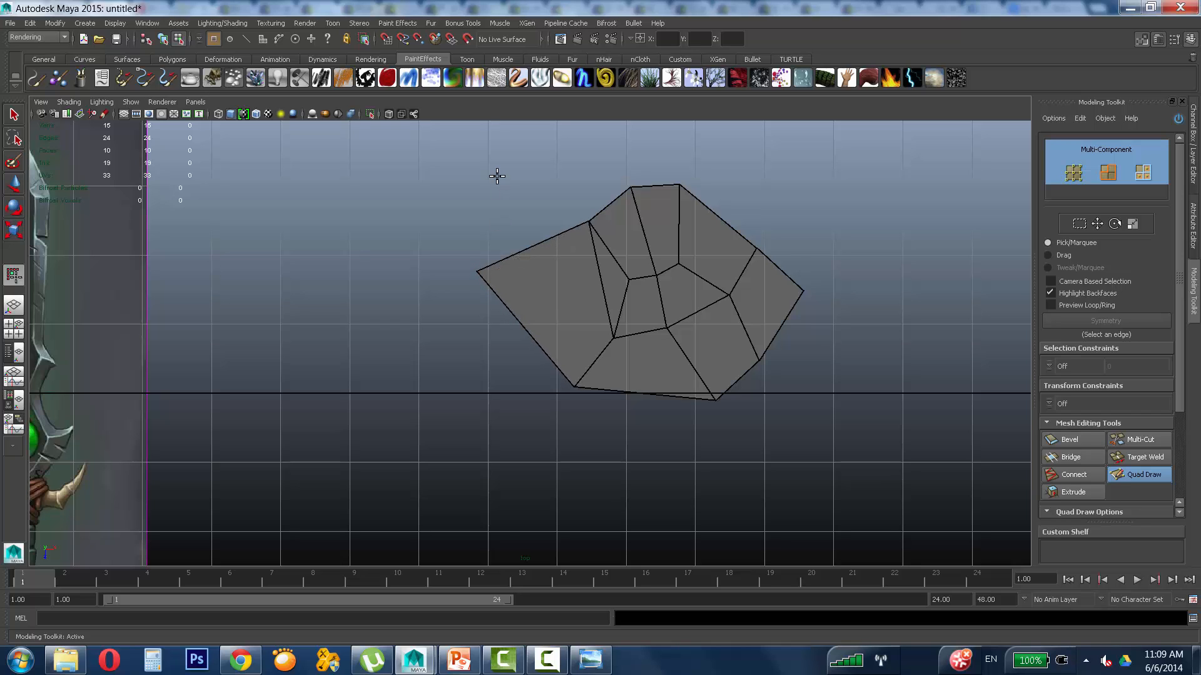
key(ctrl+z)
key(ctrl+z)
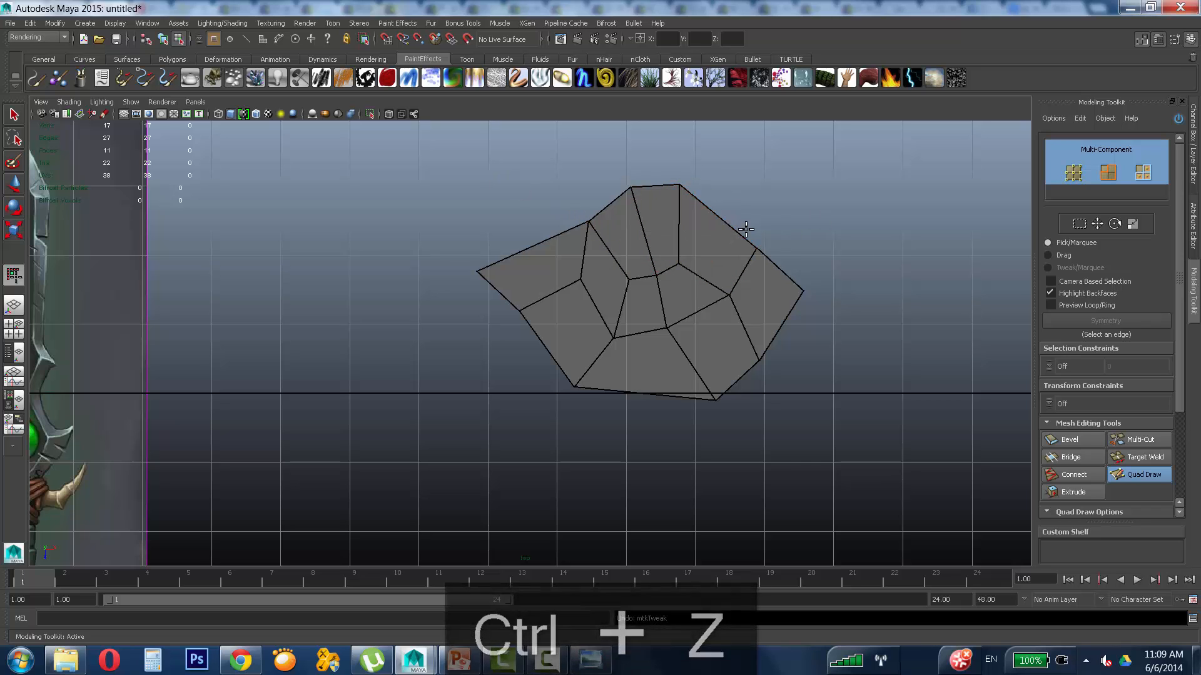
Step: Extend the rounded patch's outer edge at the lower right into a two-by-two block of quads
alt+middle_drag(807, 374, 719, 314)
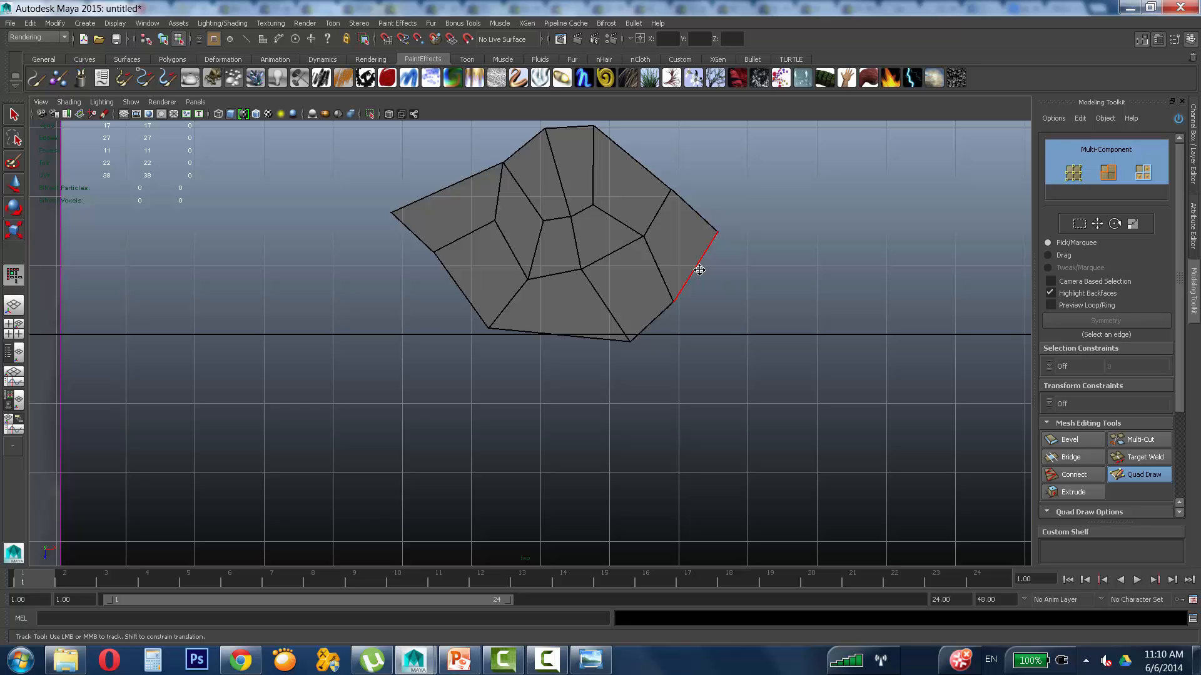
mouse_move(699, 270)
mouse_down()
mouse_move(785, 332)
mouse_move(735, 347)
mouse_move(683, 421)
mouse_move(825, 451)
mouse_up()
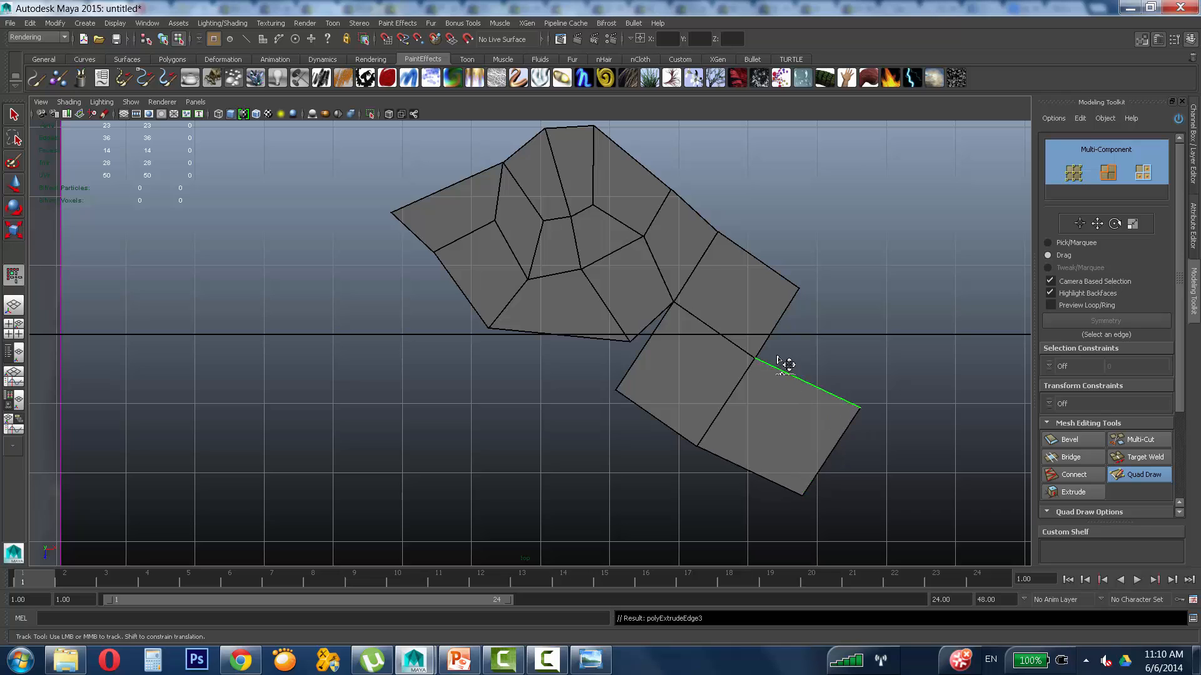
mouse_move(778, 361)
mouse_down()
mouse_move(823, 357)
mouse_move(853, 317)
mouse_move(823, 303)
mouse_up()
key(Tab)
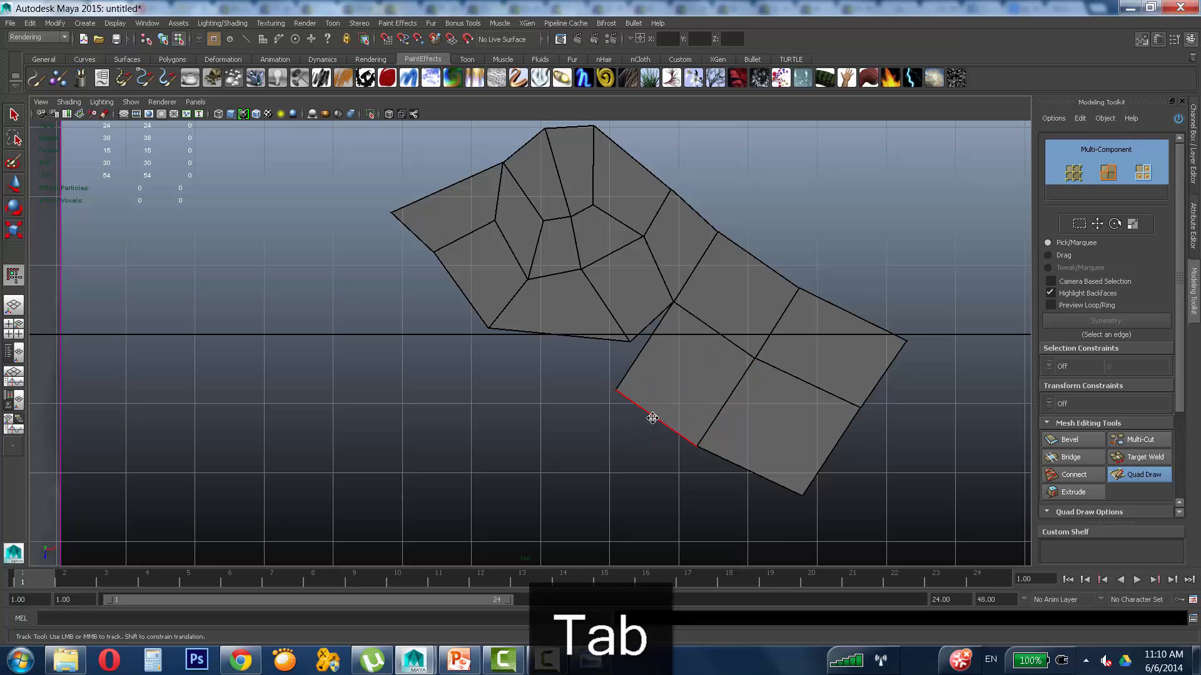
Step: Extend another quad from the block's lower-left edge and weld its corner to the patch's bottom-left corner
drag(653, 418, 574, 363)
key(Tab)
key(Tab)
key(ctrl+z)
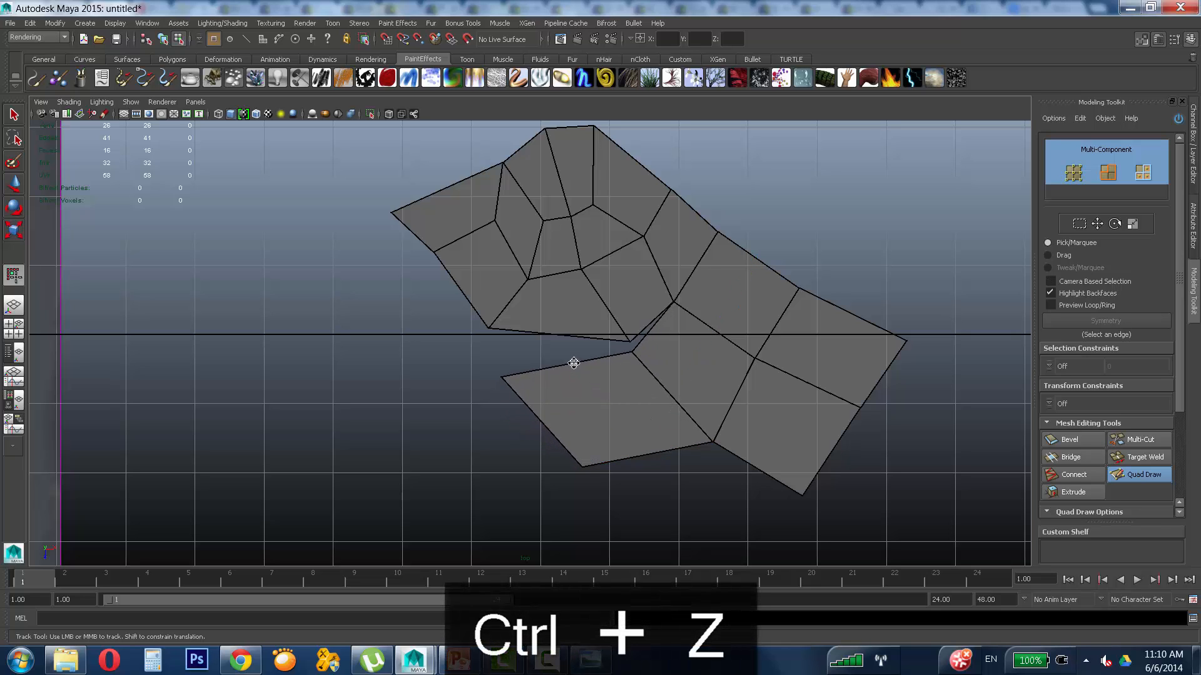
drag(502, 376, 489, 330)
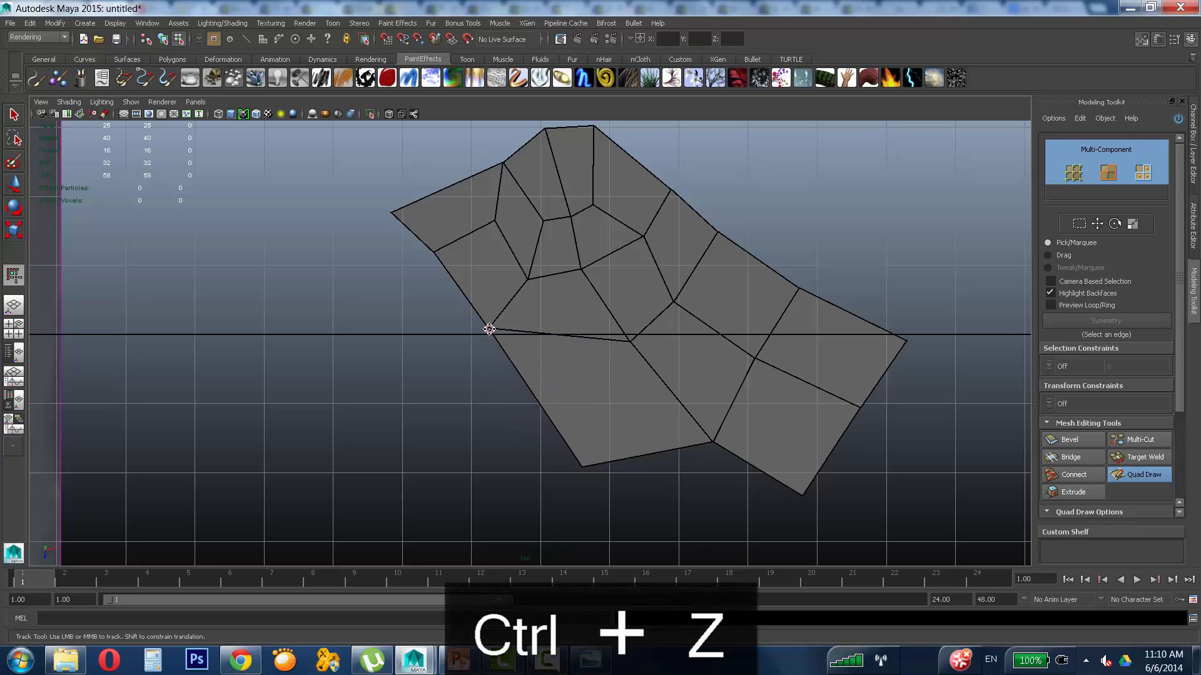
Step: Move the added quads' lower and outer vertices inward into a tighter shape closer to the patch
drag(583, 464, 508, 402)
drag(712, 441, 643, 373)
drag(801, 490, 670, 447)
drag(753, 357, 733, 326)
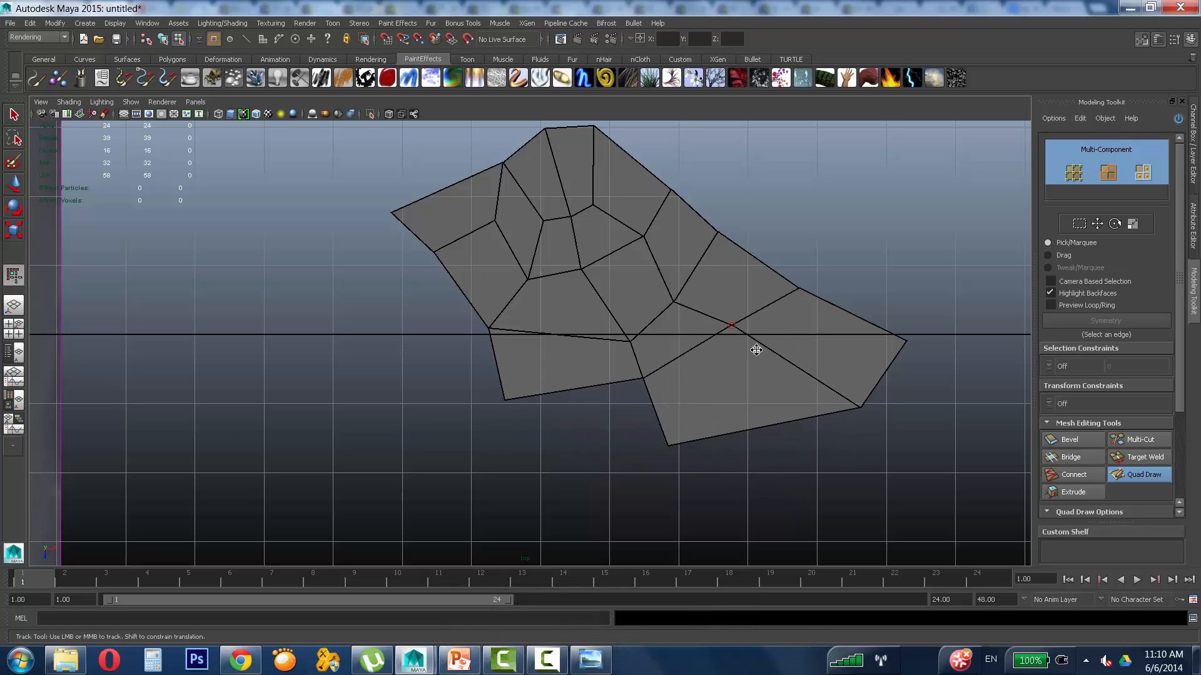
mouse_move(862, 406)
mouse_down()
mouse_move(916, 345)
mouse_move(852, 313)
mouse_up()
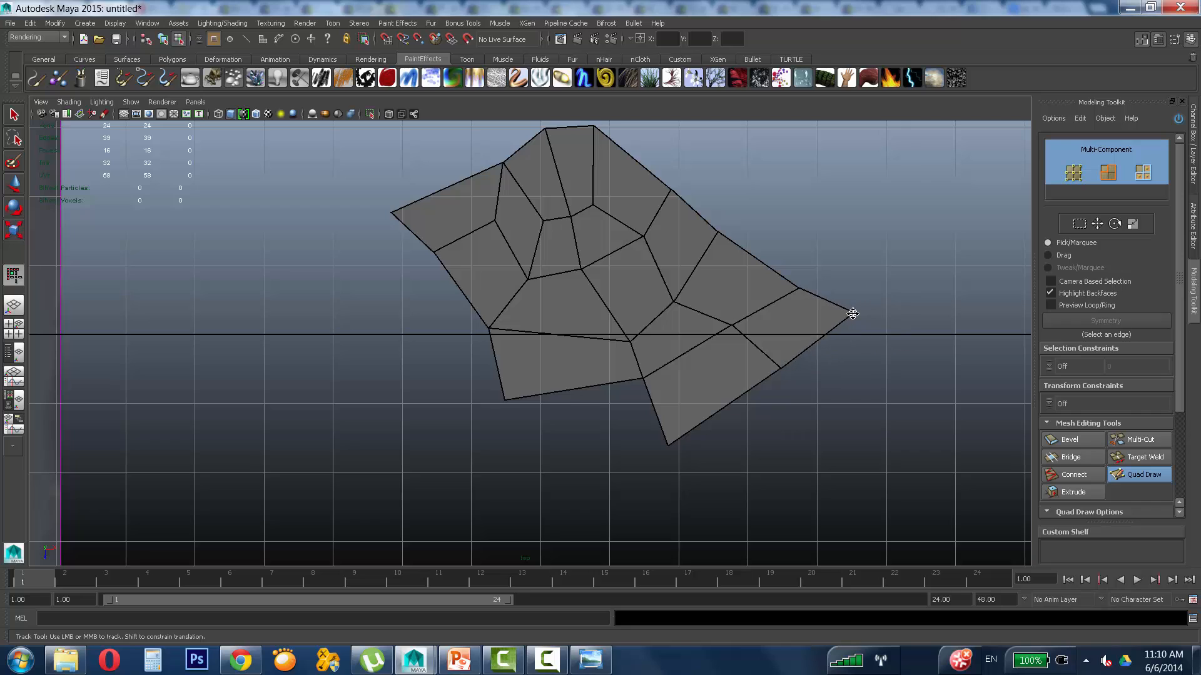
Step: Extend the block's two adjoining upper-right border edges outward by one quad each
key(Tab)
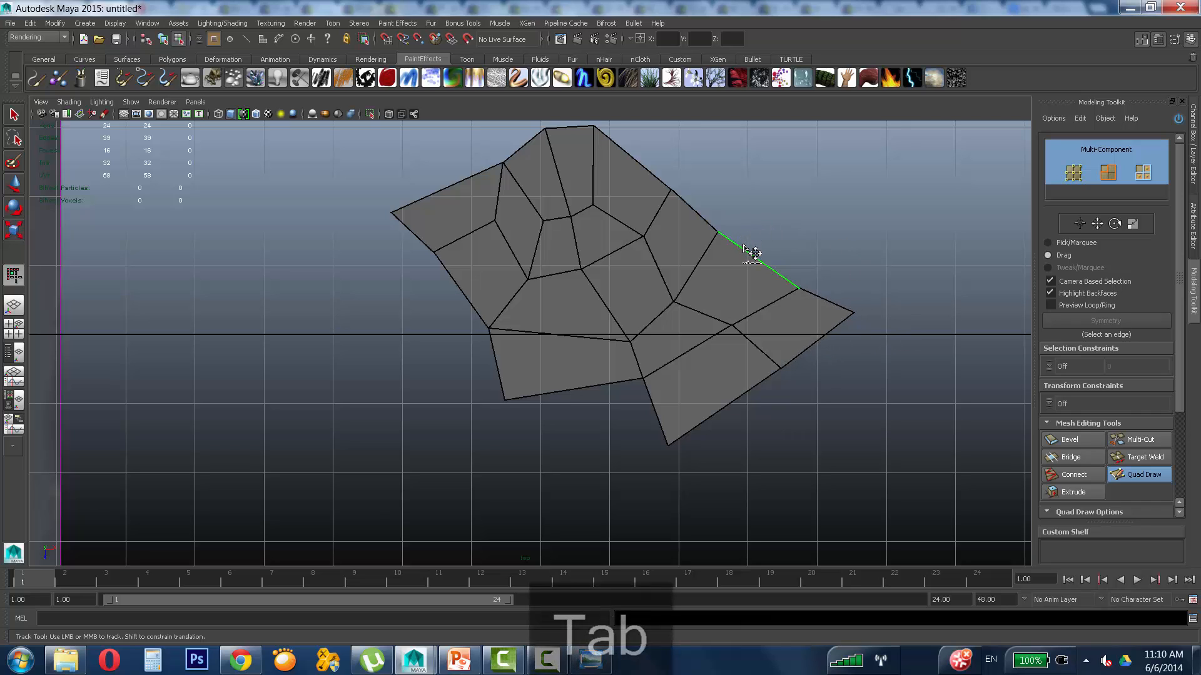
drag(763, 259, 799, 209)
mouse_move(824, 294)
mouse_down()
mouse_move(860, 272)
mouse_move(852, 250)
mouse_move(862, 253)
mouse_up()
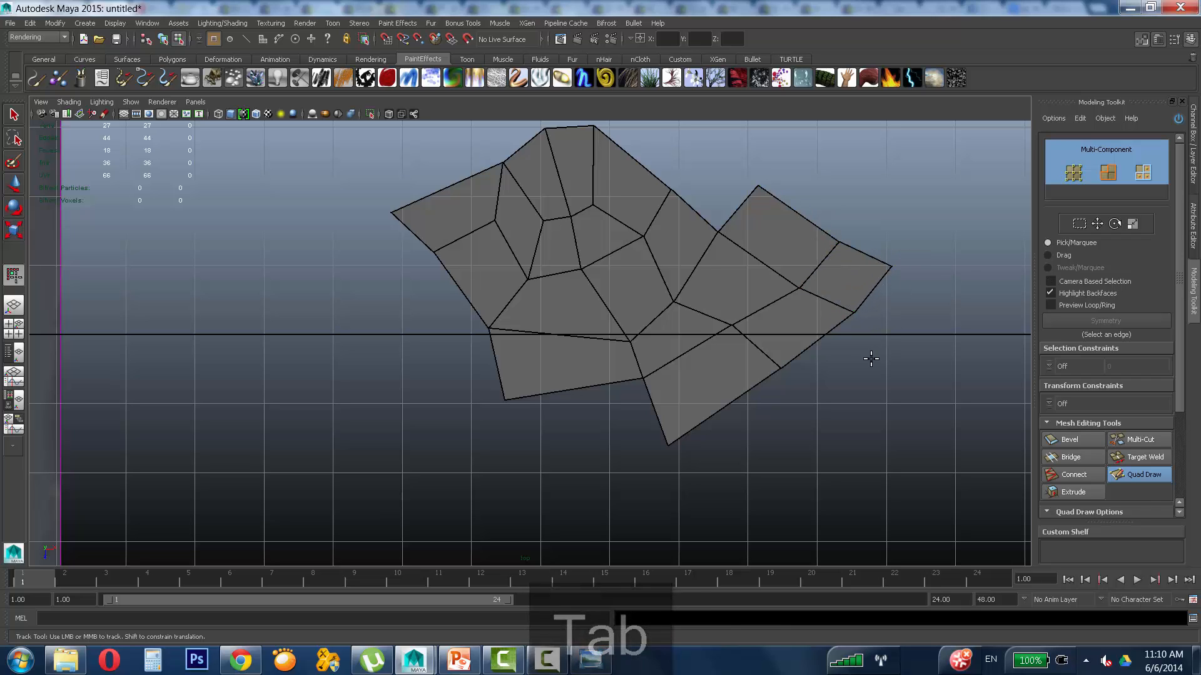
Step: Try extending a quad from the block's lower-right border edge, and undo it
key(ctrl+Tab)
ctrl+drag(833, 343, 866, 382)
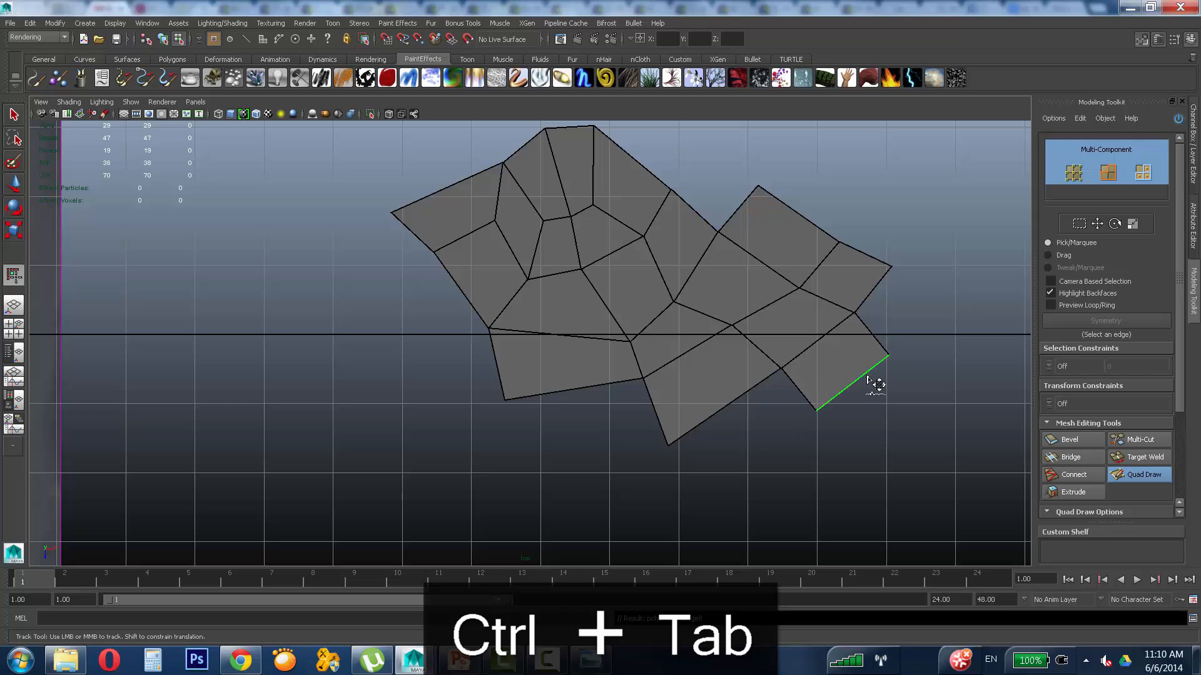
key(ctrl+z)
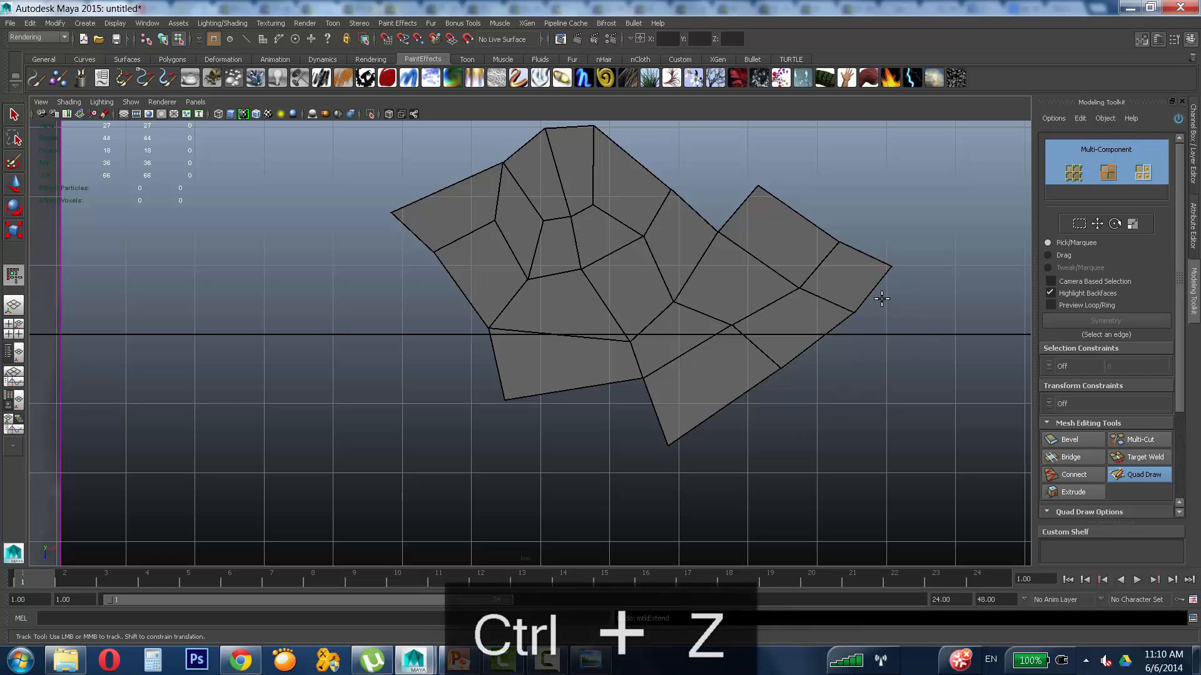
Step: Try drawing a long winding quad strip in the empty space beside the practice mesh, and delete the whole strip
alt+right_drag(895, 332, 712, 338)
alt+middle_drag(712, 338, 479, 353)
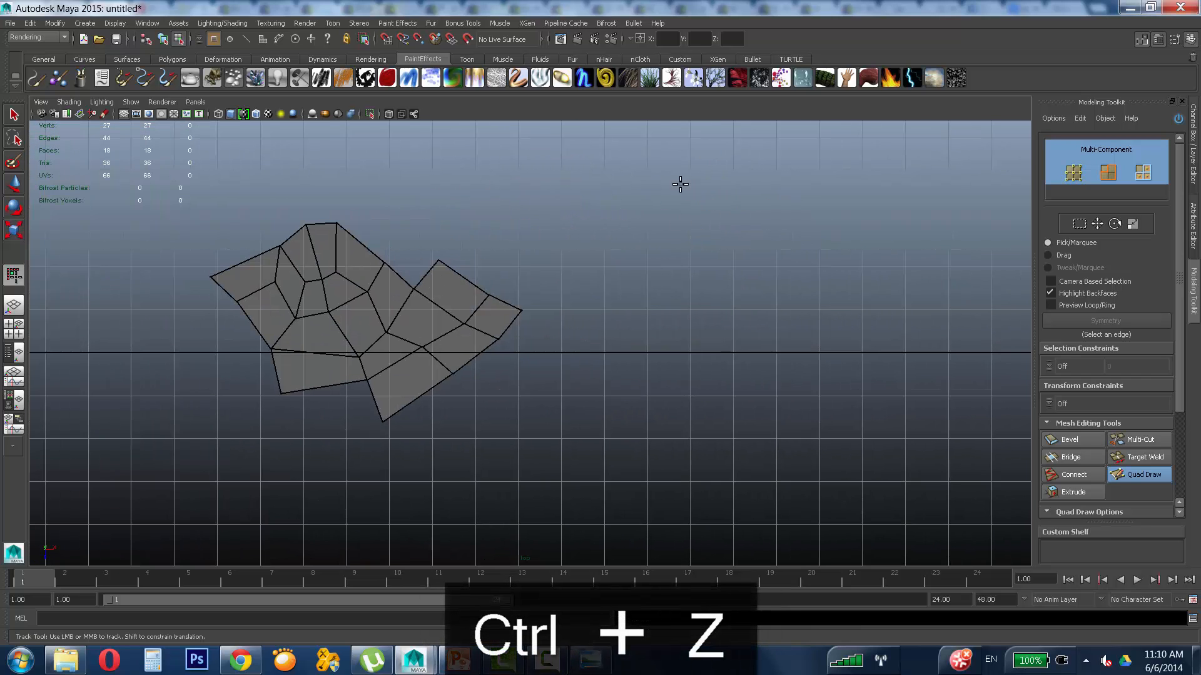
key(Tab)
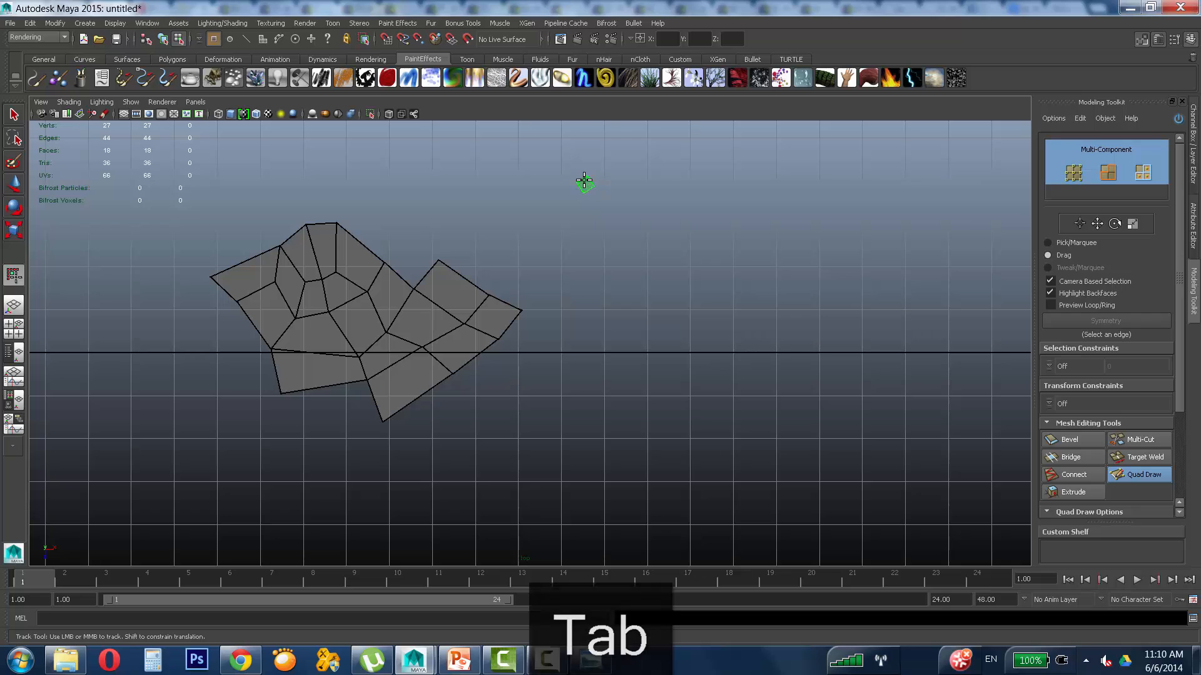
mouse_move(588, 187)
mouse_down()
mouse_move(594, 201)
mouse_move(779, 263)
mouse_move(694, 373)
mouse_move(693, 521)
mouse_up()
drag(789, 514, 877, 219)
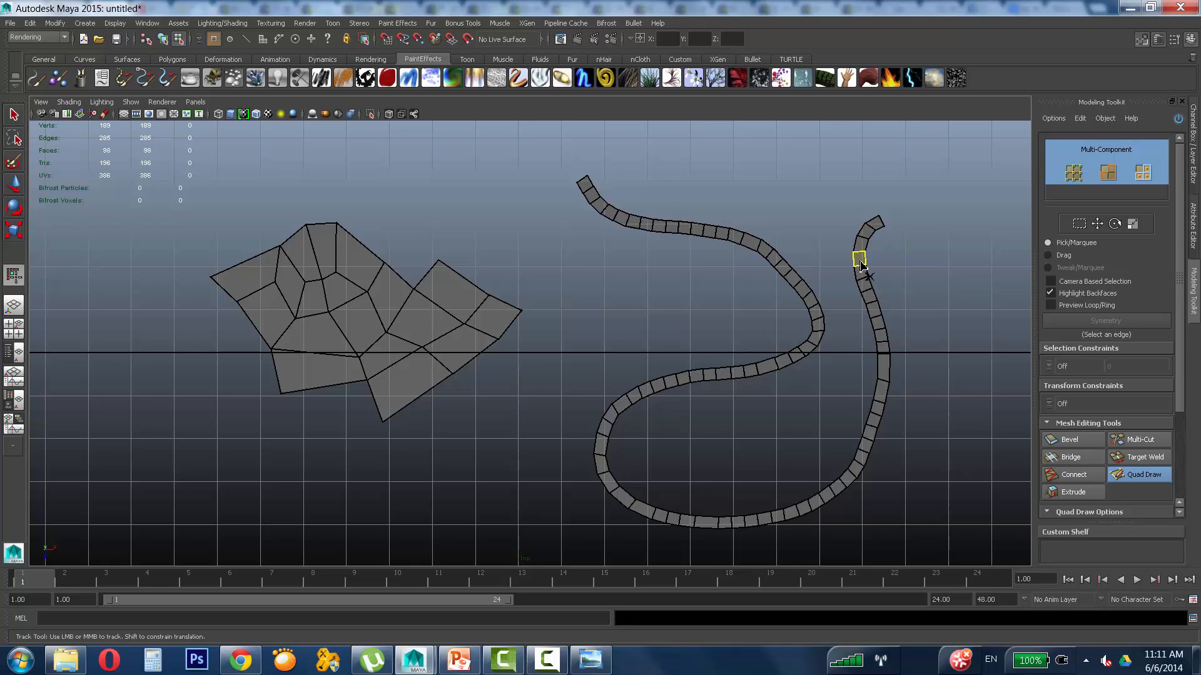
ctrl+shift+click(872, 293)
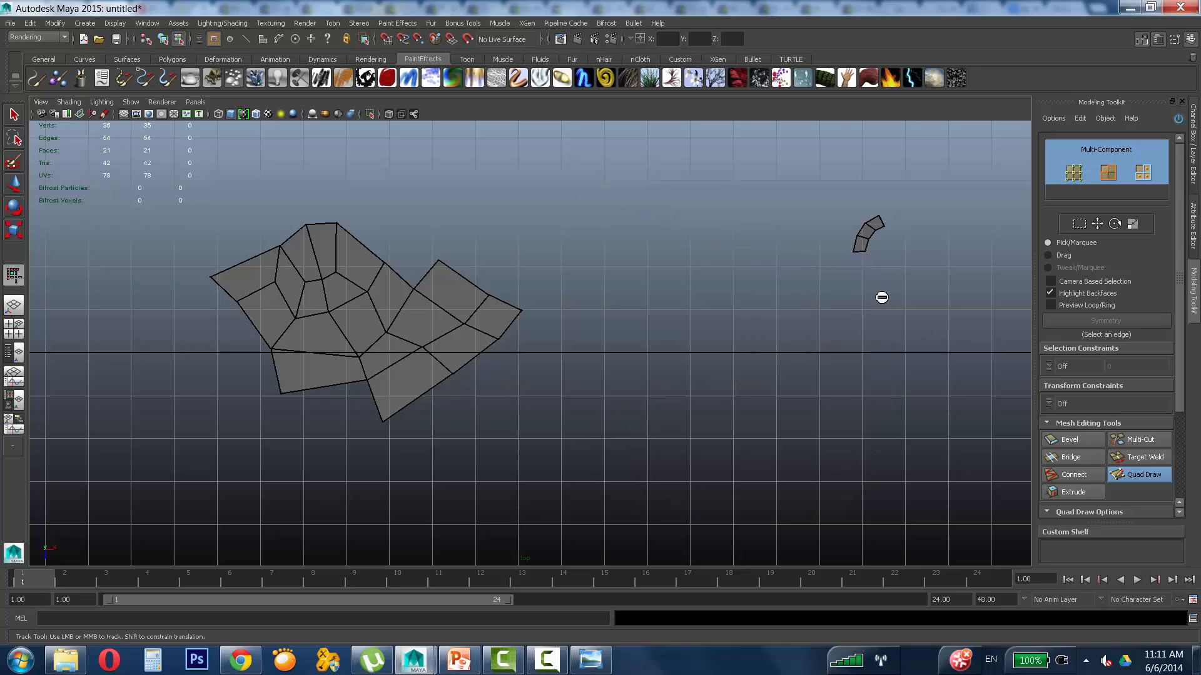
ctrl+shift+click(876, 234)
ctrl+shift+click(874, 236)
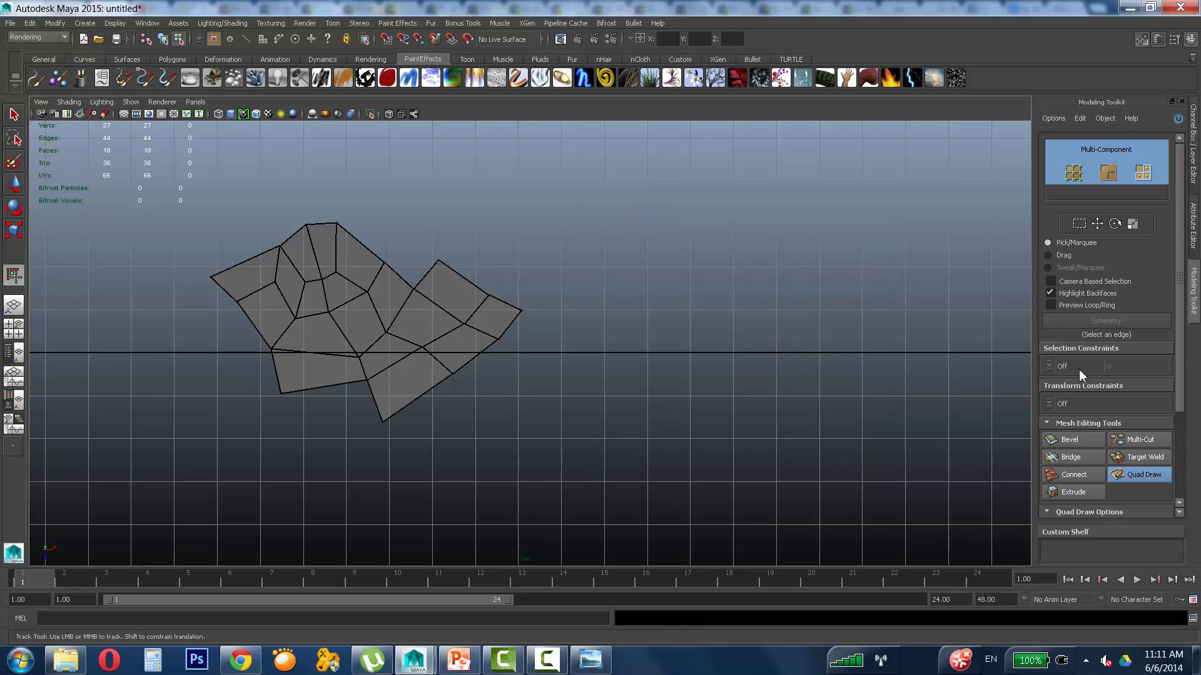
Step: Set the Quad Strip Width to 100 and draw a short strip of three wide quads beside the practice mesh
drag(1183, 375, 1182, 484)
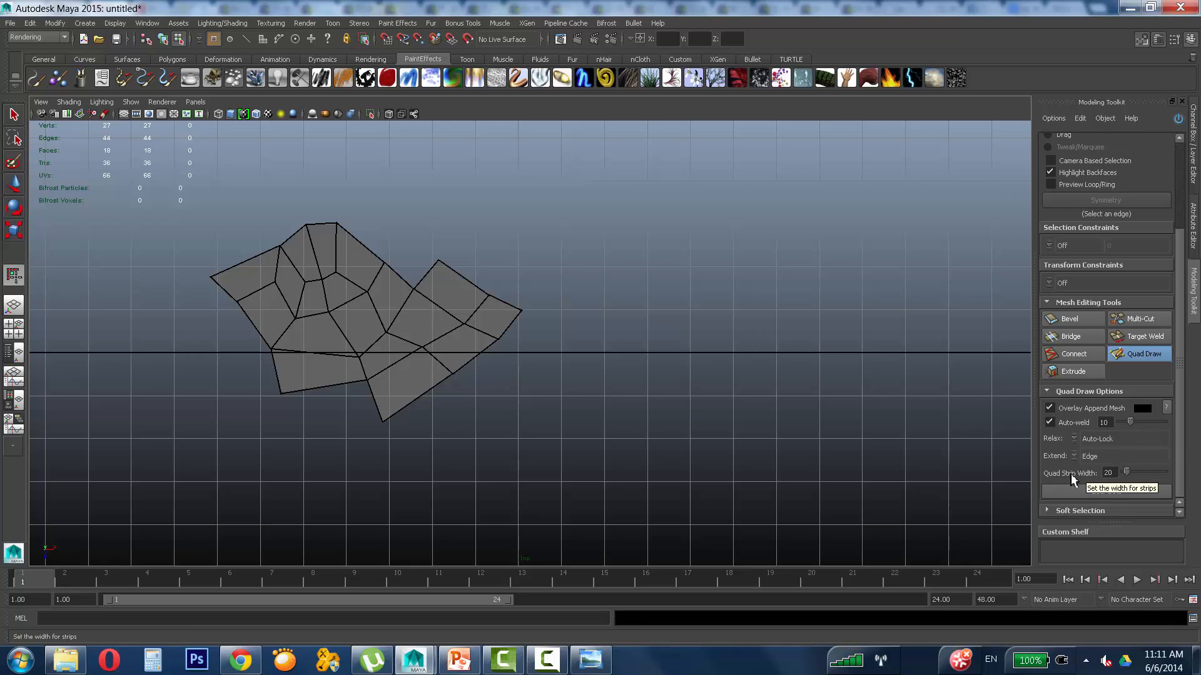
drag(1128, 474, 1144, 473)
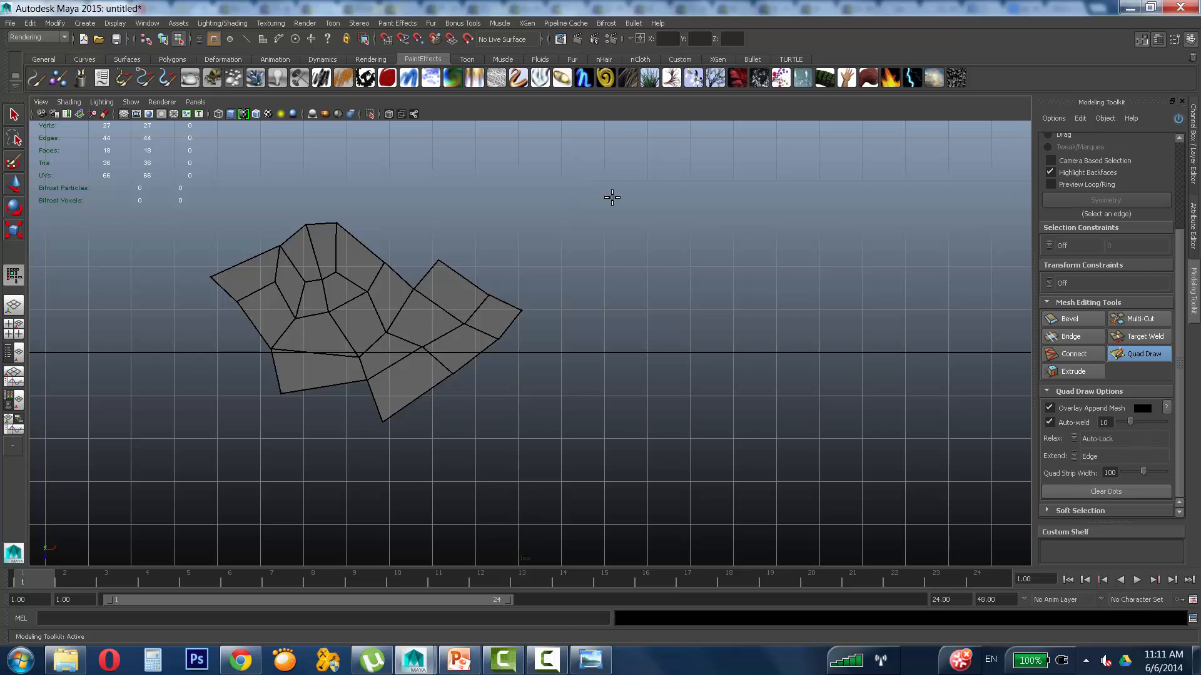
key(Tab)
mouse_move(612, 198)
mouse_down()
mouse_move(611, 177)
mouse_move(622, 209)
mouse_move(790, 273)
mouse_up()
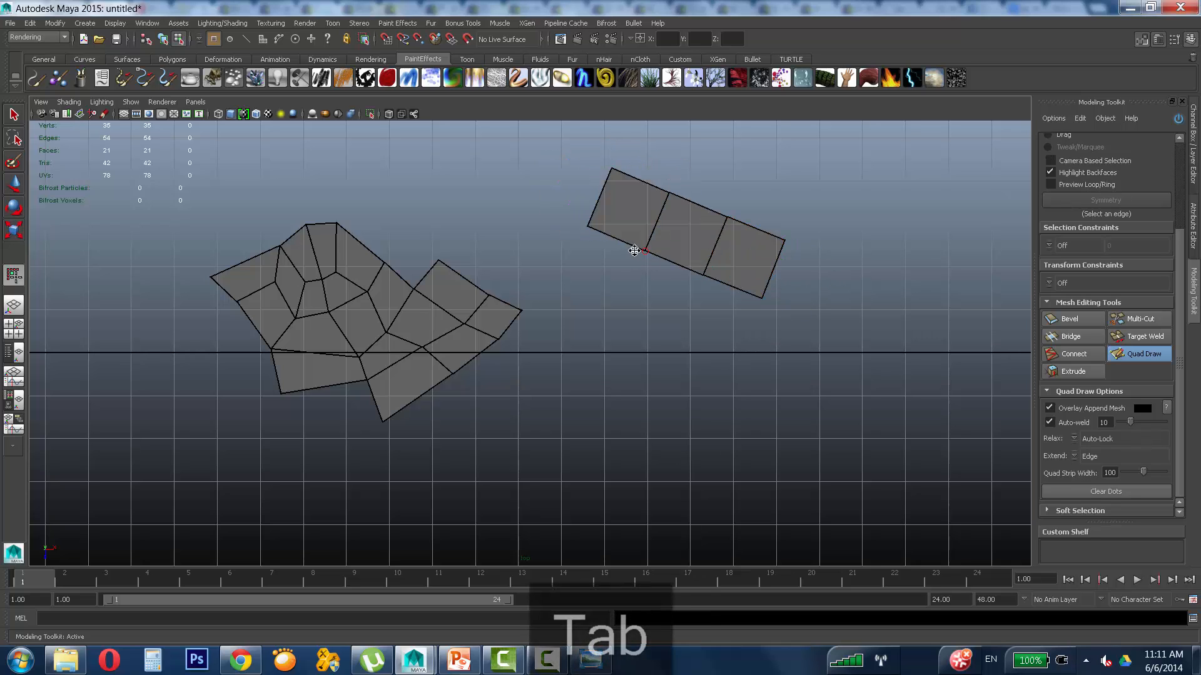
Step: Extend the wide strip's three lower edges into a second row of quads
key(Tab)
mouse_move(634, 250)
mouse_down()
mouse_move(610, 303)
mouse_move(665, 269)
mouse_move(654, 303)
mouse_move(632, 313)
mouse_up()
drag(721, 286, 684, 339)
key(Tab)
key(Tab)
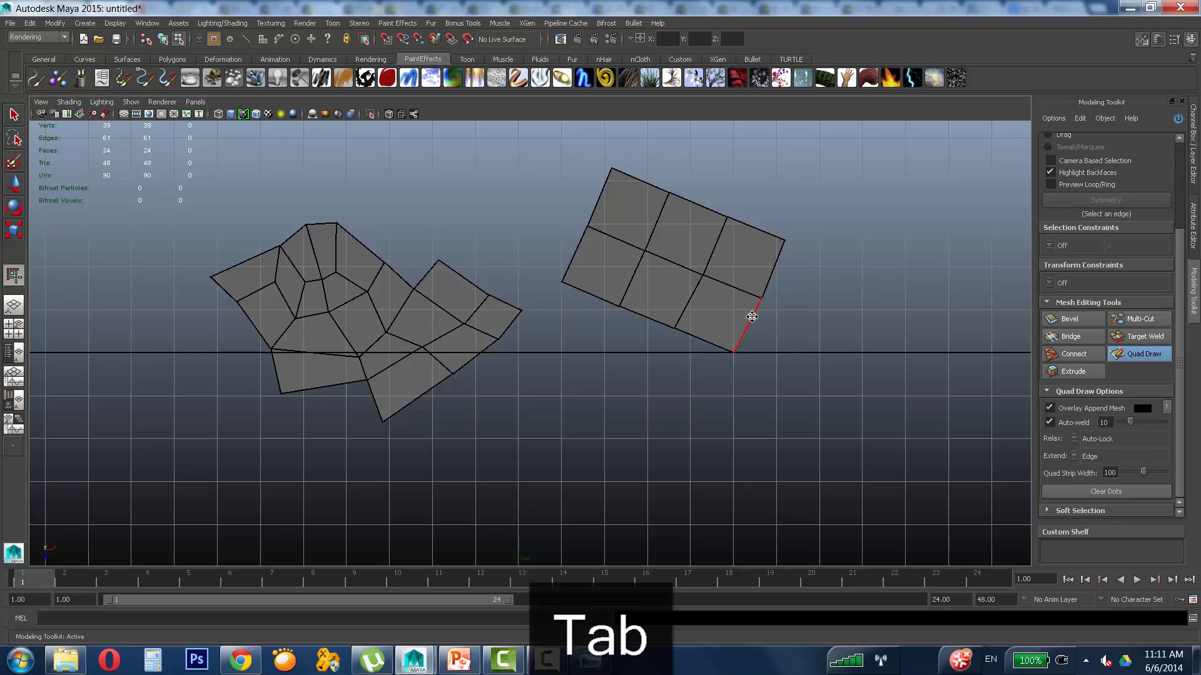
Step: Extend the two-row strip's right end, weld it into a single pointed tip, and delete the edge loop between the rows
mouse_move(752, 317)
mouse_down()
mouse_move(828, 330)
mouse_move(839, 246)
mouse_move(831, 305)
mouse_up()
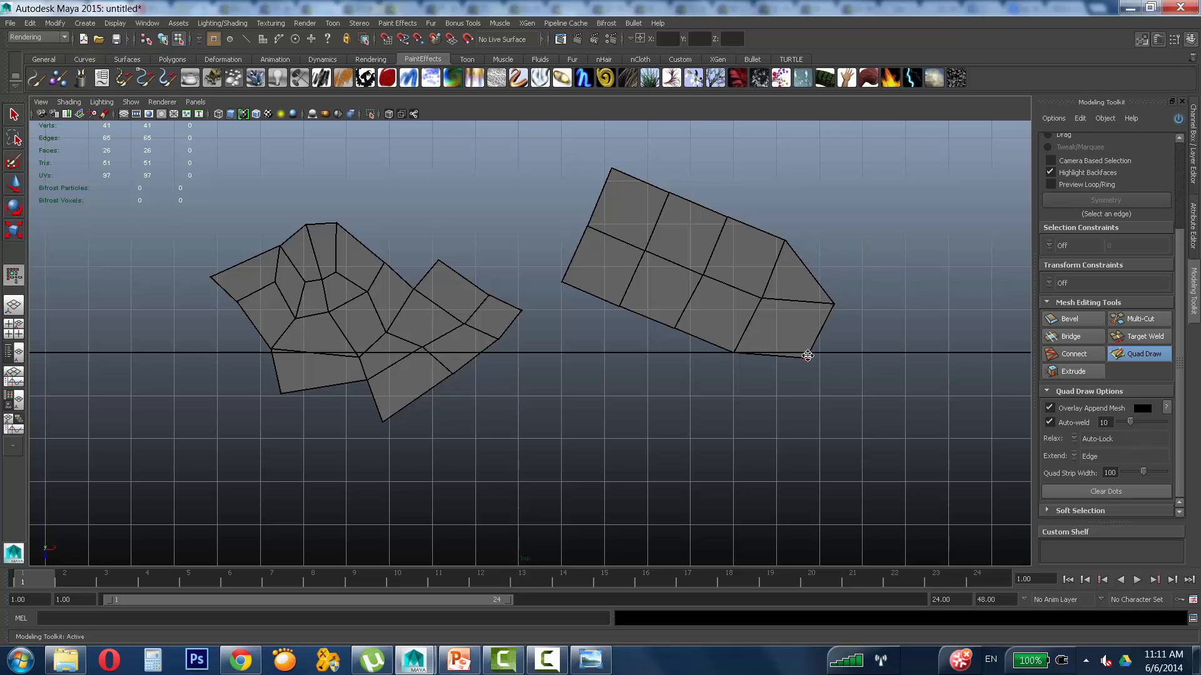
drag(808, 355, 830, 305)
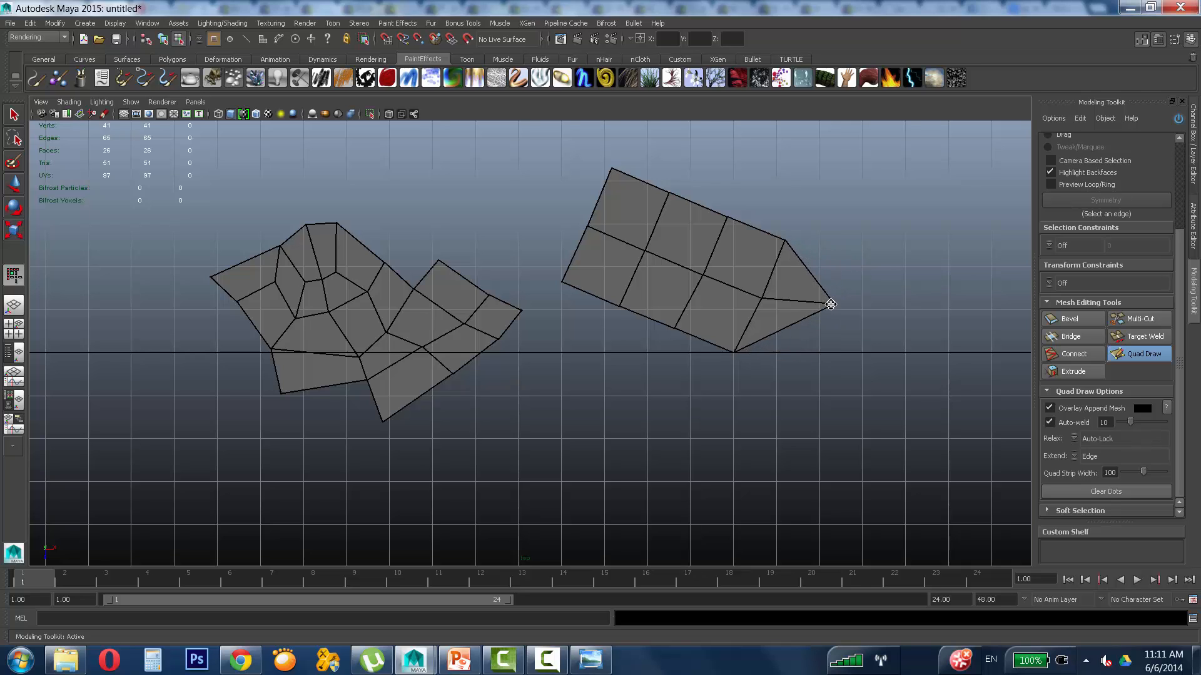
ctrl+shift+click(789, 304)
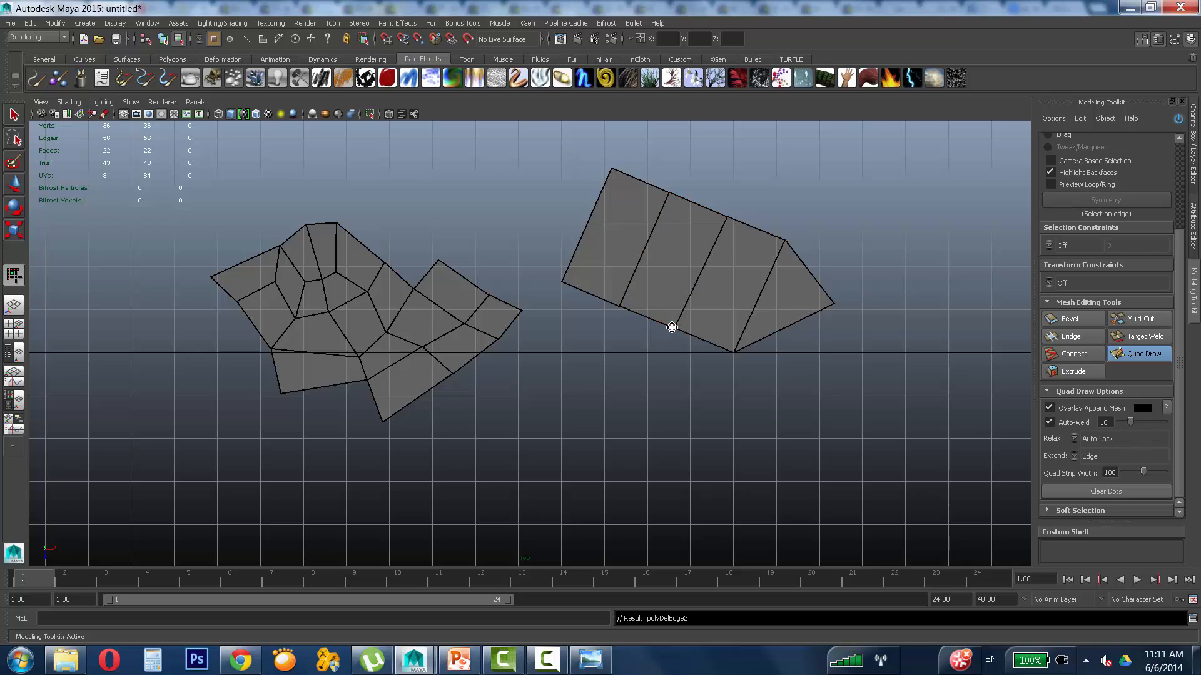
Step: Move the strip's four lower vertices upward into a narrower shape tapering toward the tip
drag(672, 327, 696, 292)
drag(621, 307, 638, 268)
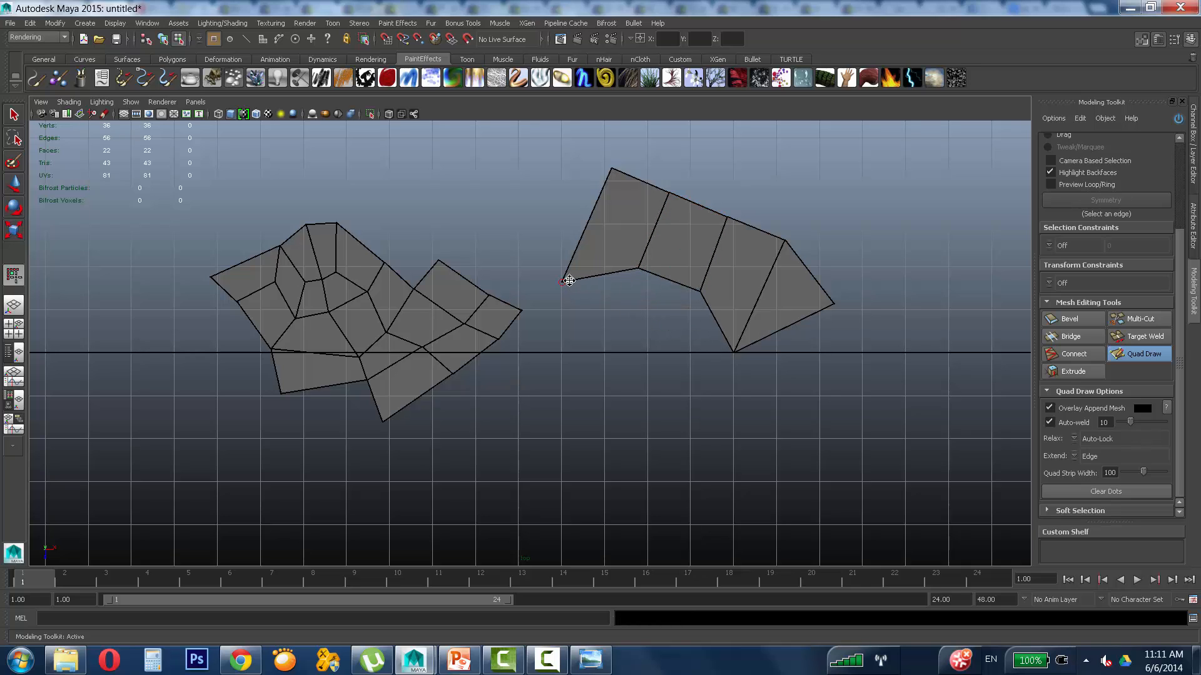
drag(569, 281, 594, 236)
drag(736, 351, 756, 304)
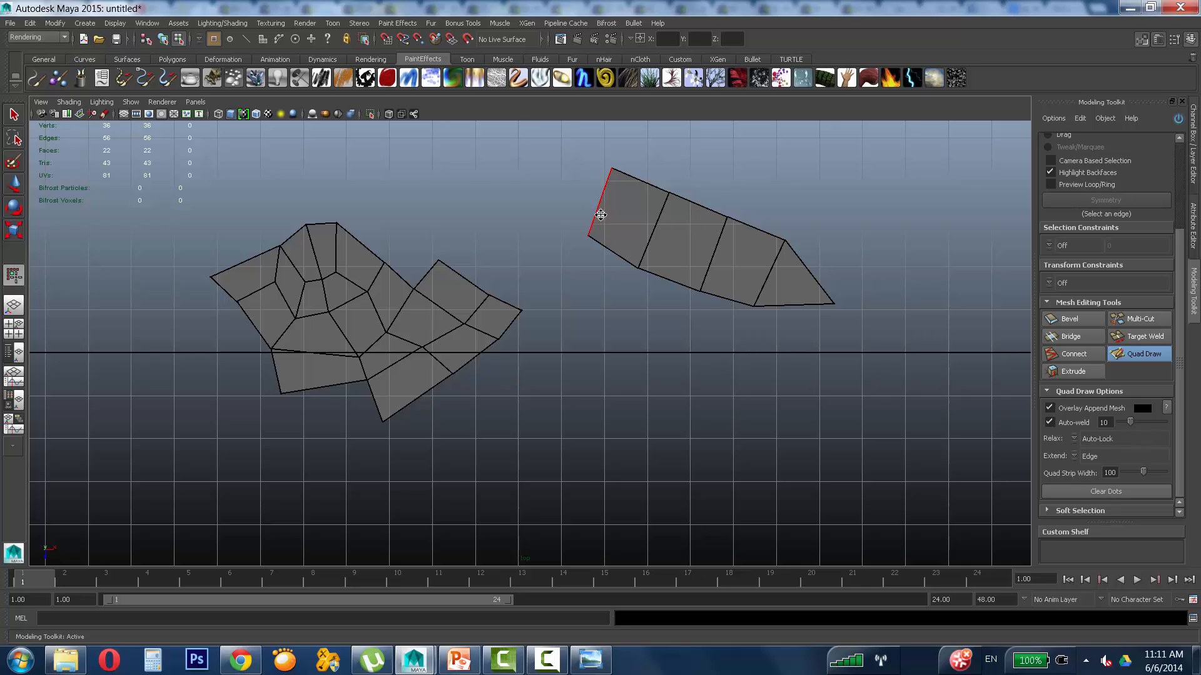
Step: Bridge the tapered strip to the practice mesh by extending quads from its blunt end and welding them to the mesh's nearest corners
key(Tab)
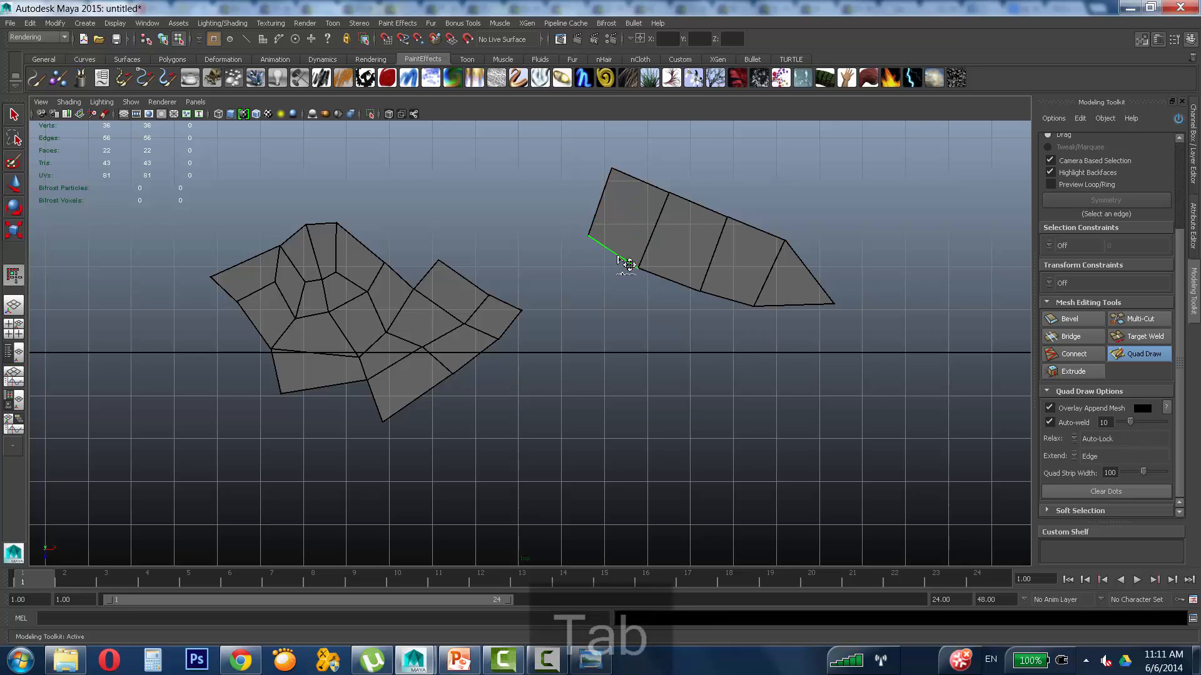
drag(627, 267, 507, 305)
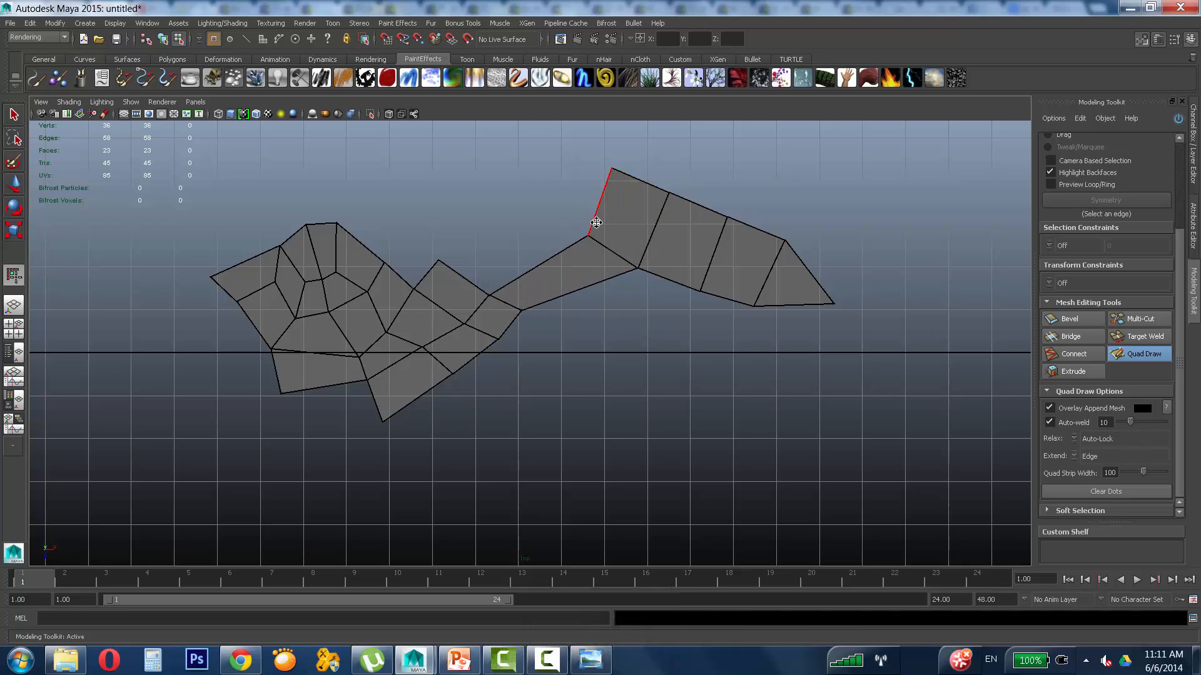
key(Tab)
mouse_move(595, 223)
mouse_down()
mouse_move(531, 250)
mouse_move(494, 284)
mouse_up()
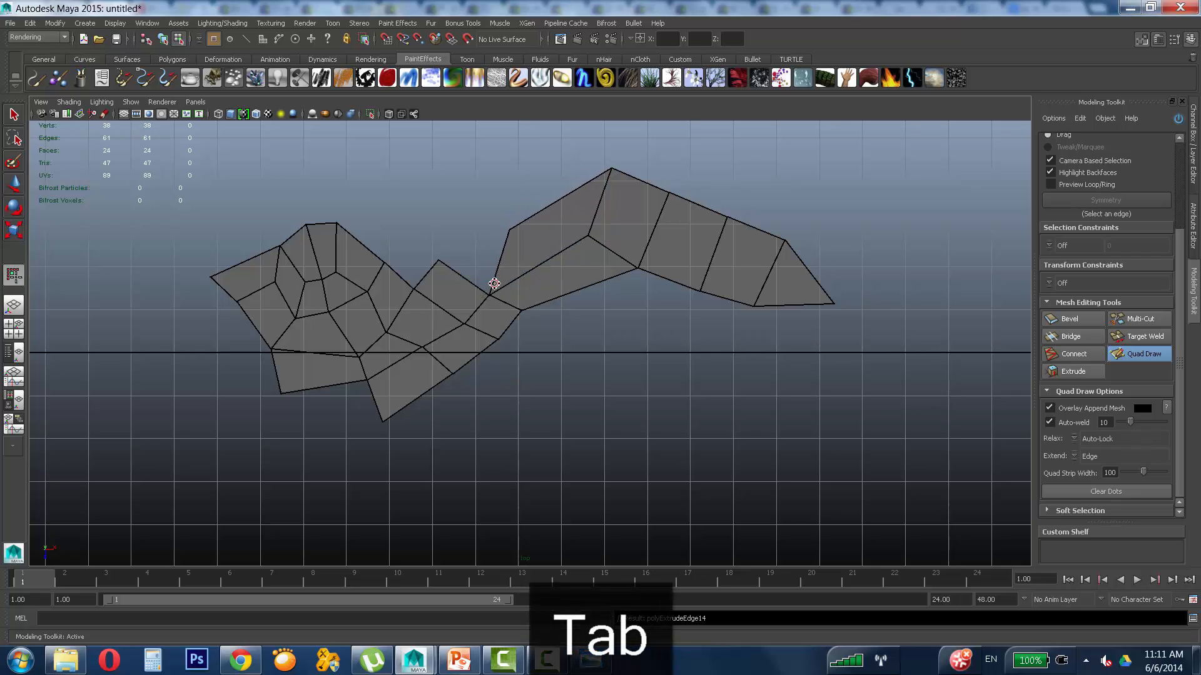
drag(511, 232, 444, 263)
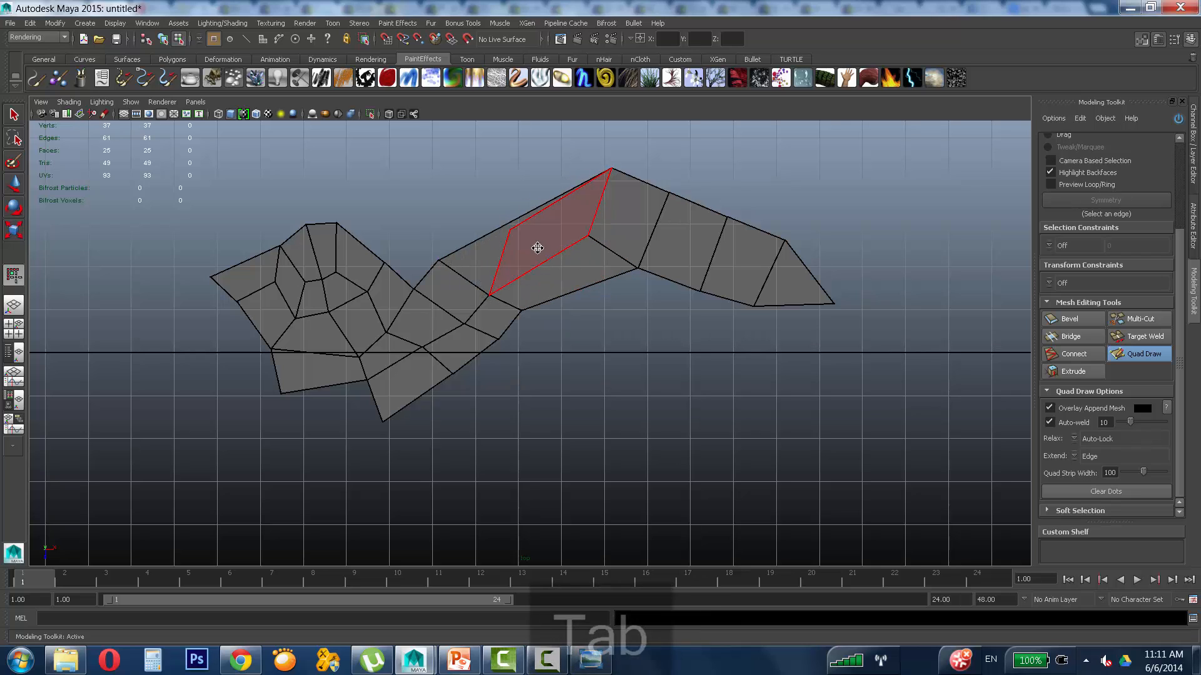
Step: Delete the extra edge inside the bridge's upper section and move the bridge's inner and lower vertices upward
key(Tab)
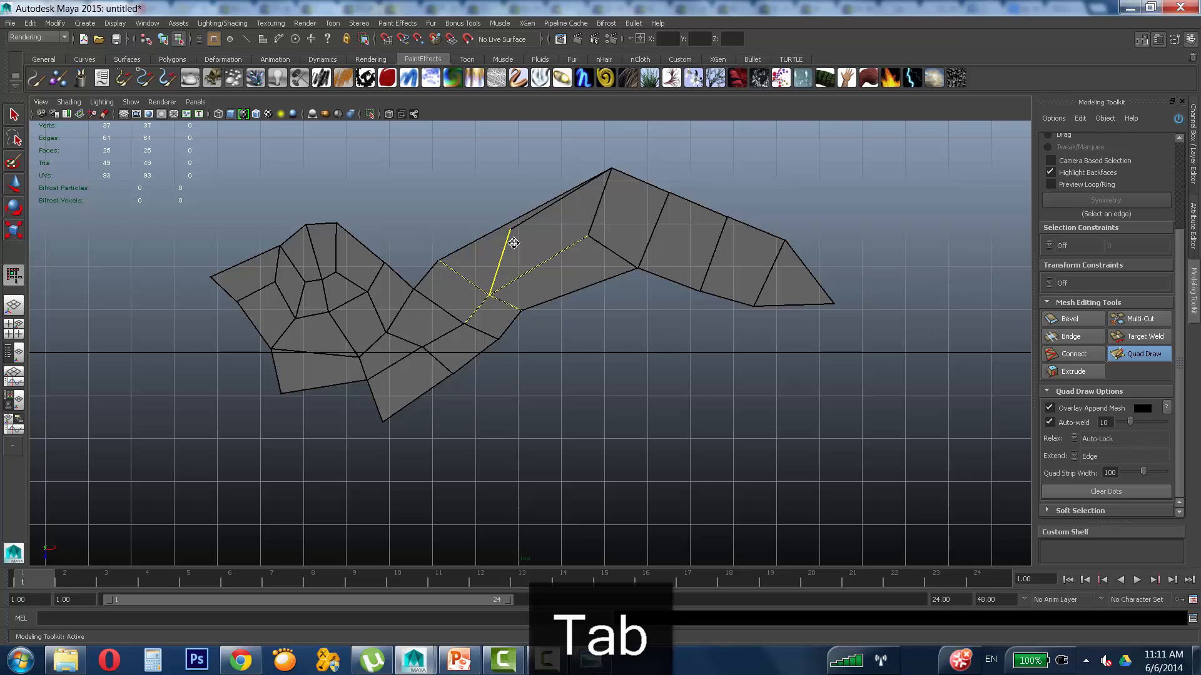
ctrl+shift+click(530, 225)
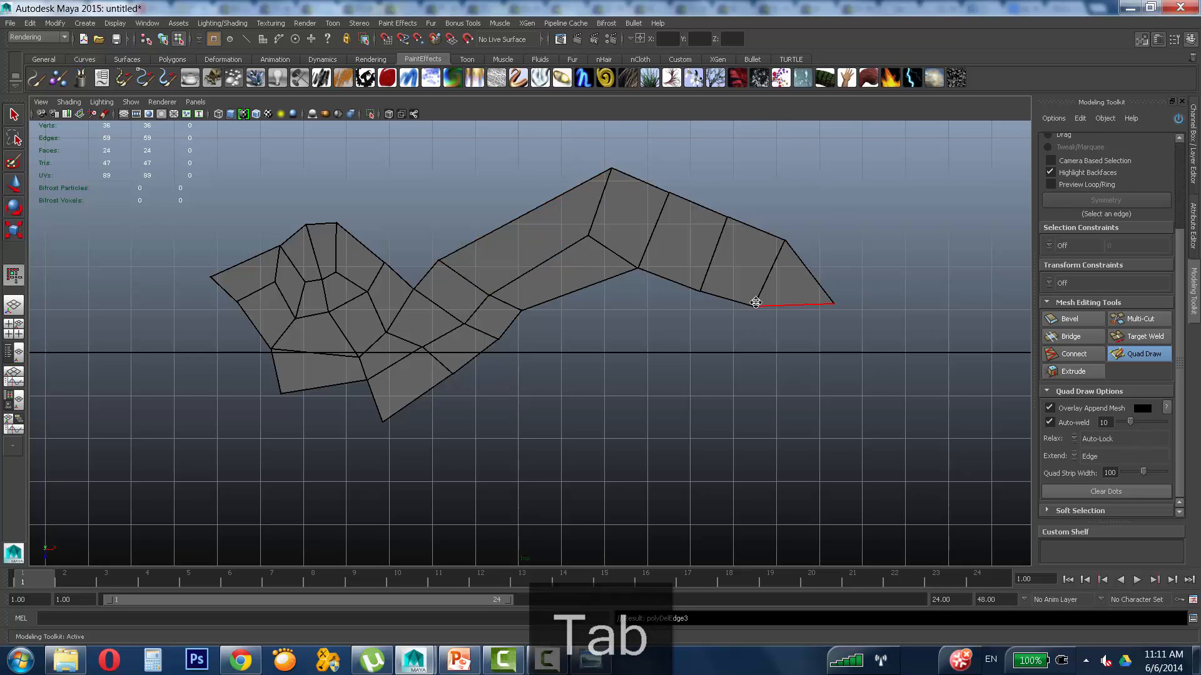
mouse_move(589, 237)
mouse_down()
mouse_move(532, 270)
mouse_move(491, 264)
mouse_up()
drag(522, 312, 522, 281)
drag(636, 270, 631, 237)
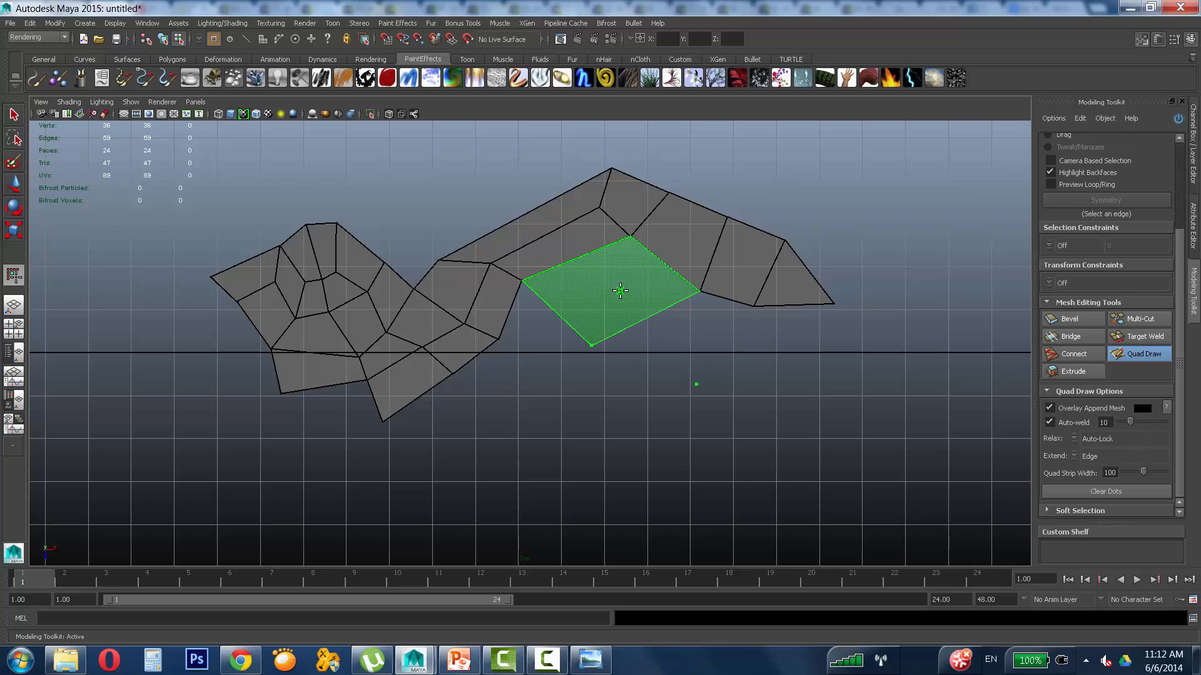
Step: Add three quads below the strip's lower border, ending at its pointed tip, and move their outer vertices into a smoother border
shift+click(619, 291)
shift+click(735, 358)
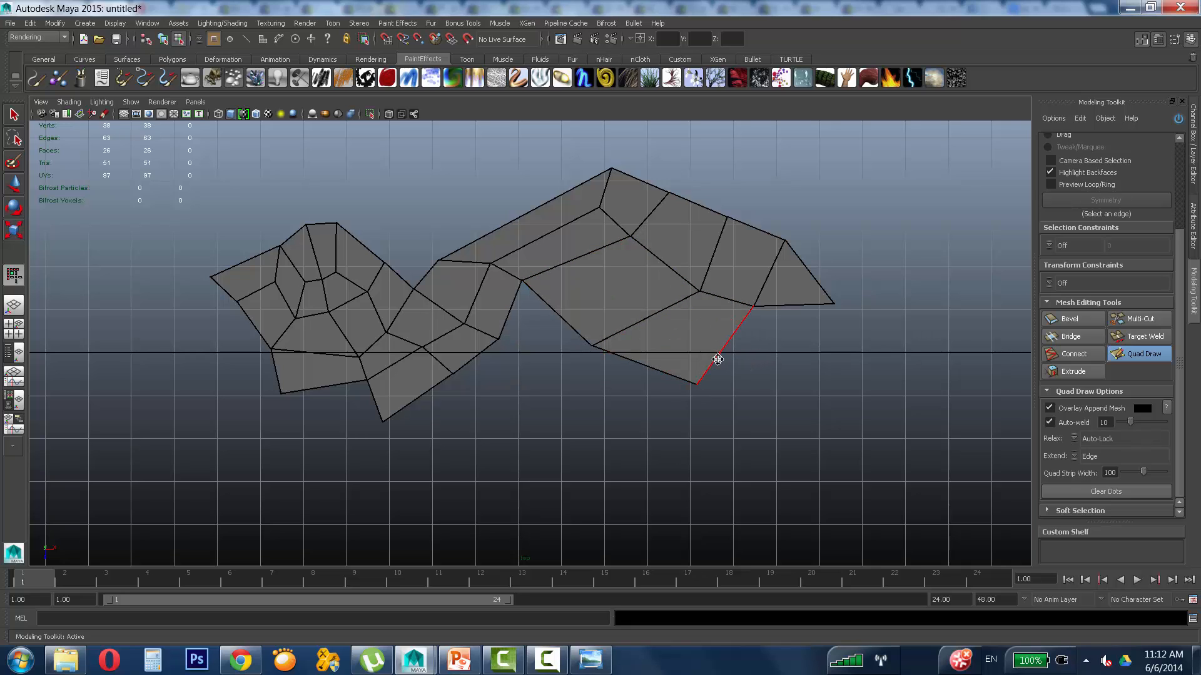
key(Tab)
mouse_move(717, 359)
mouse_down()
mouse_move(804, 370)
mouse_move(847, 313)
mouse_move(836, 307)
mouse_up()
drag(700, 381, 744, 344)
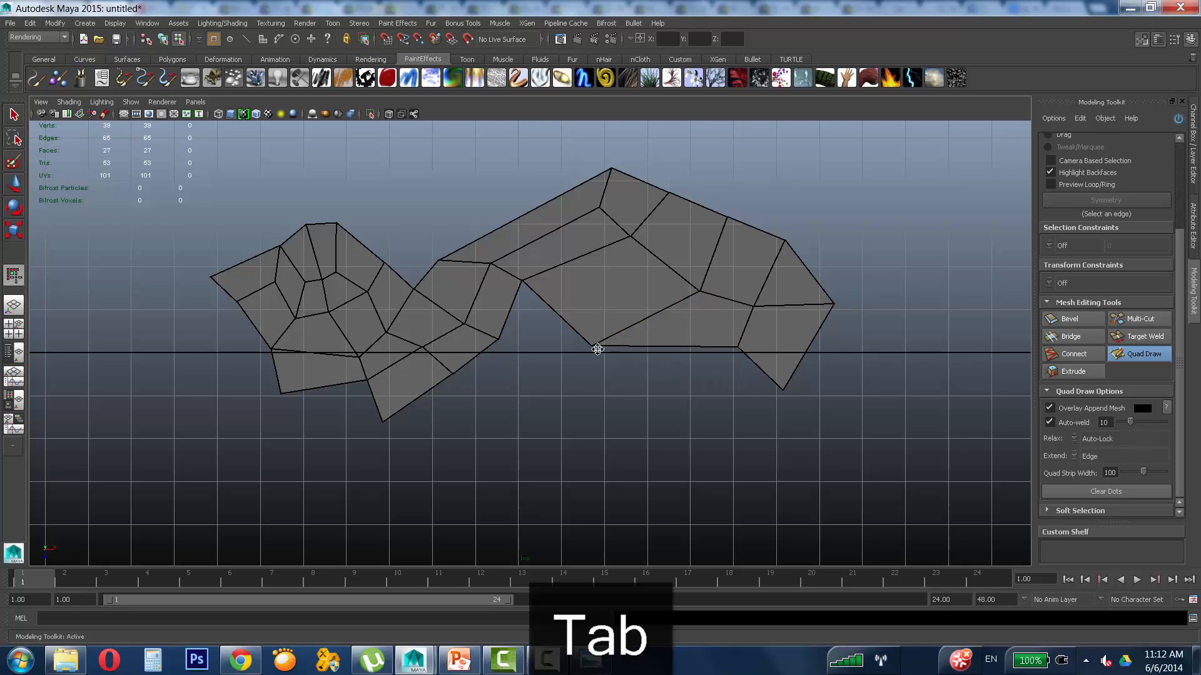
drag(592, 345, 592, 285)
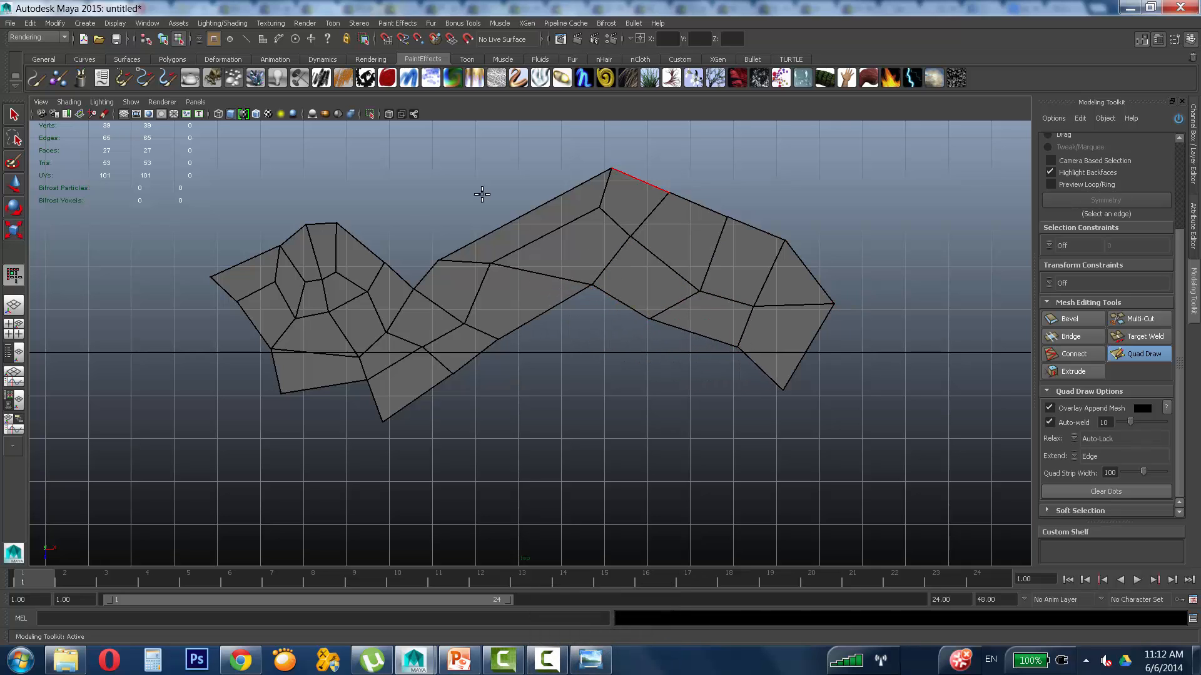
Step: Move the bridge's upper border and interior vertices up toward the strip to even out the quads along the connection
drag(485, 263, 519, 284)
drag(440, 261, 498, 220)
drag(519, 284, 556, 253)
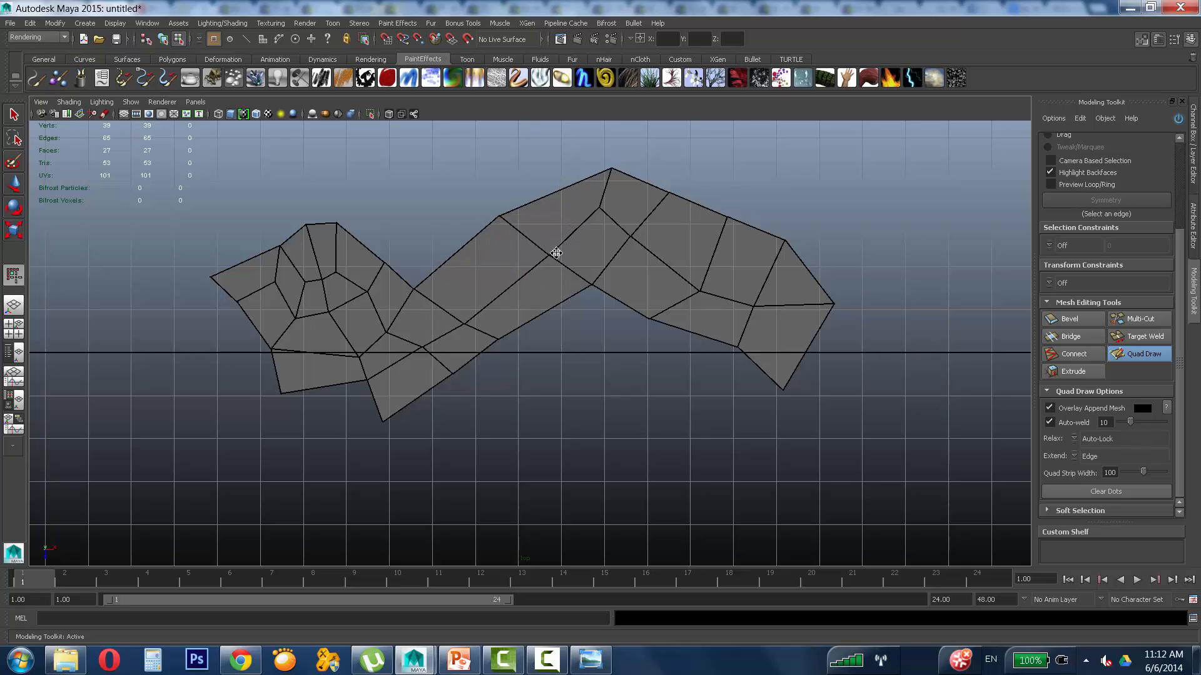
drag(510, 220, 512, 220)
drag(415, 288, 458, 261)
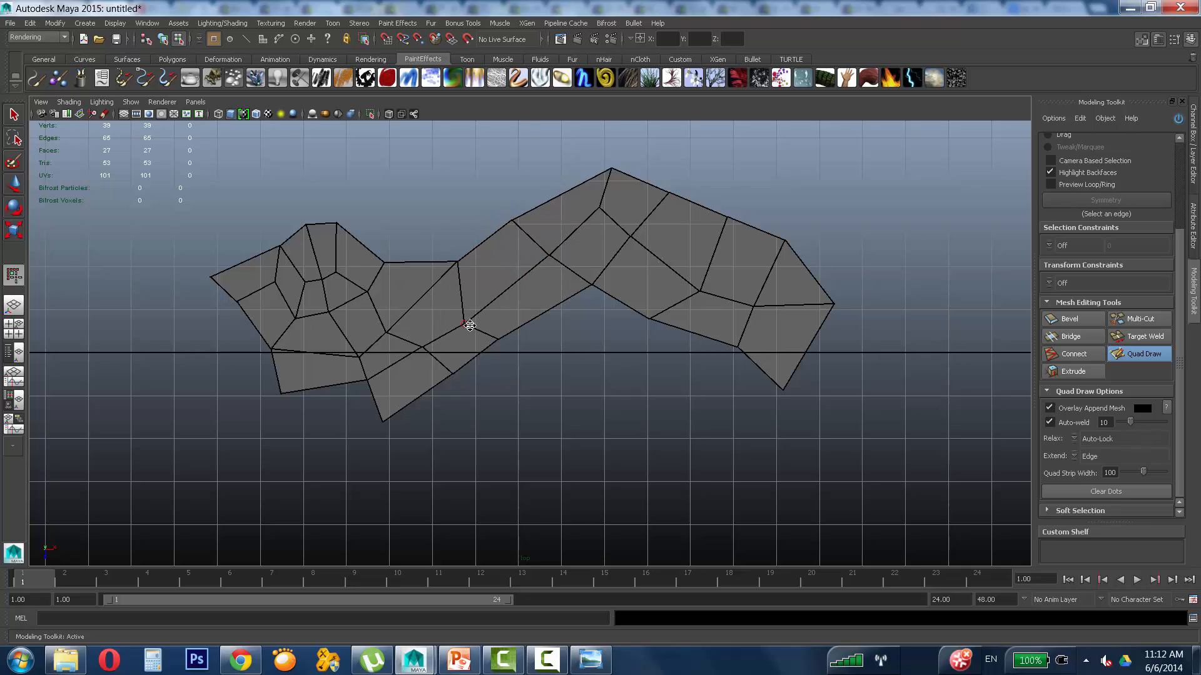
drag(466, 324, 497, 299)
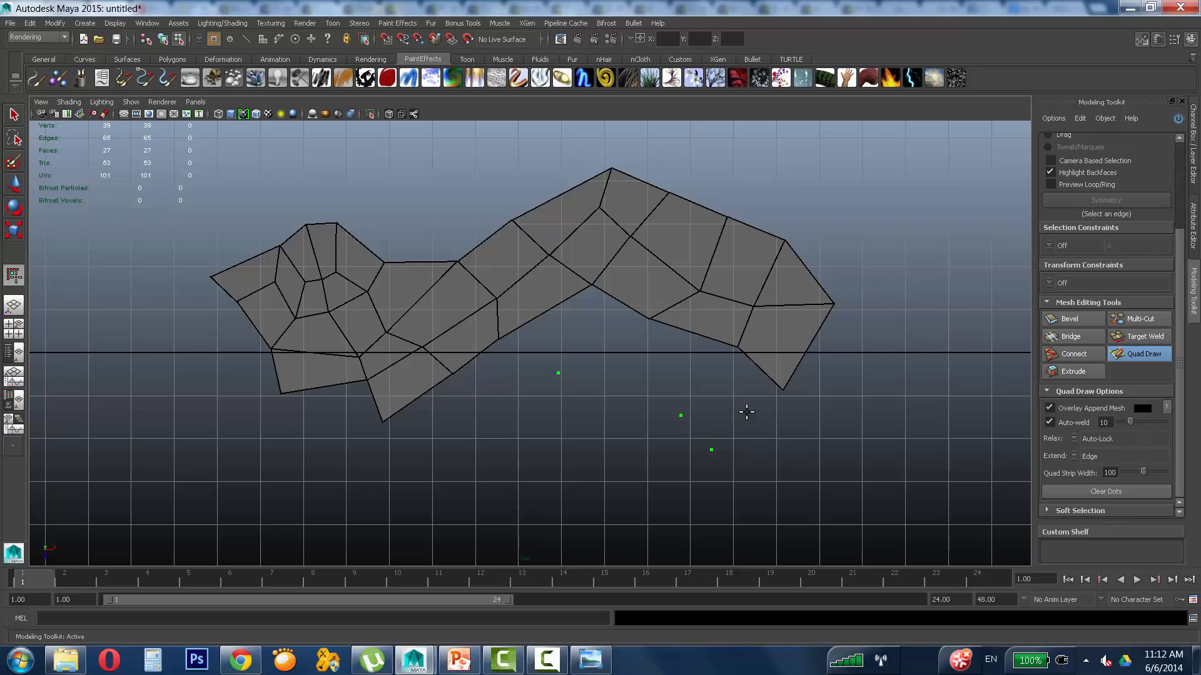
Step: Fill three quads between the placed dots and the mesh's lower border, spanning the underside of the arch
shift+click(683, 379)
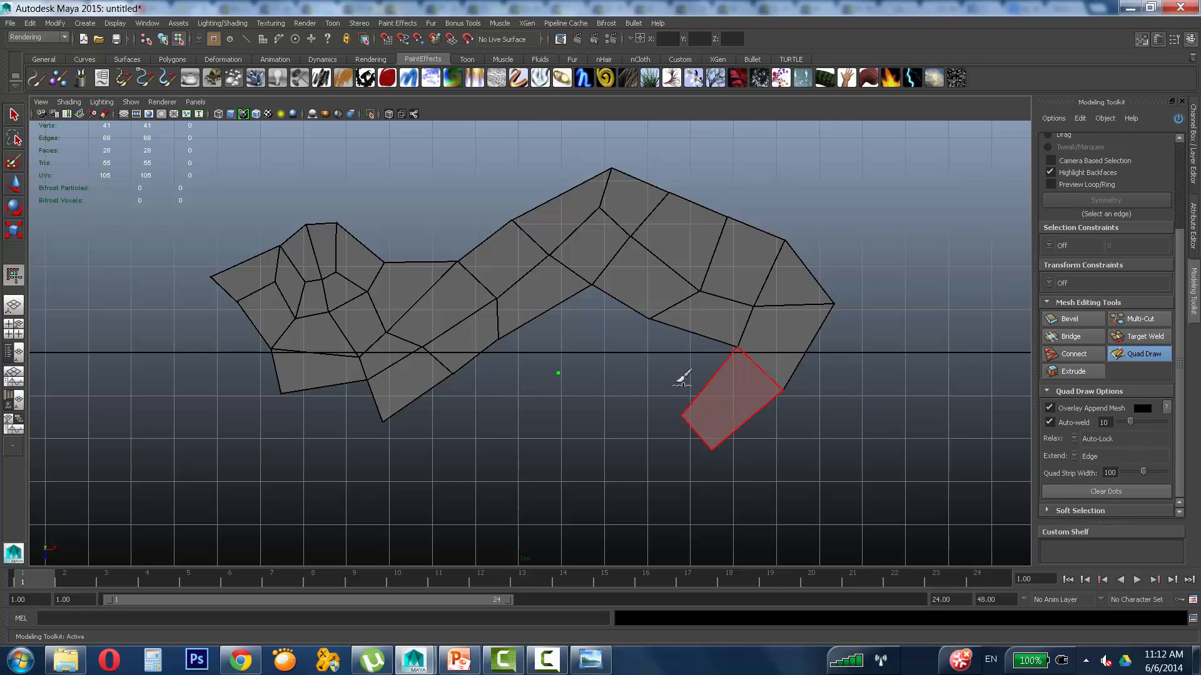
shift+click(683, 380)
shift+click(571, 346)
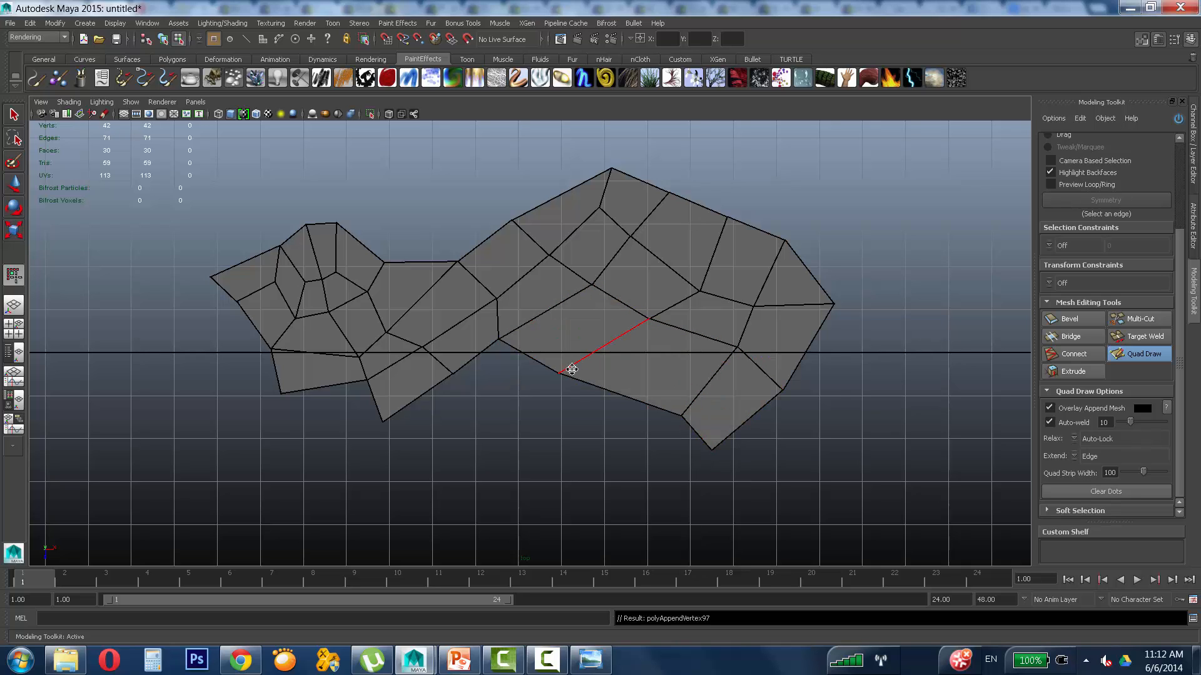
Step: Move the new quads' vertices and the lower vertices of the bridge and left section into a smoother lower outline
drag(571, 369, 600, 345)
drag(498, 340, 544, 320)
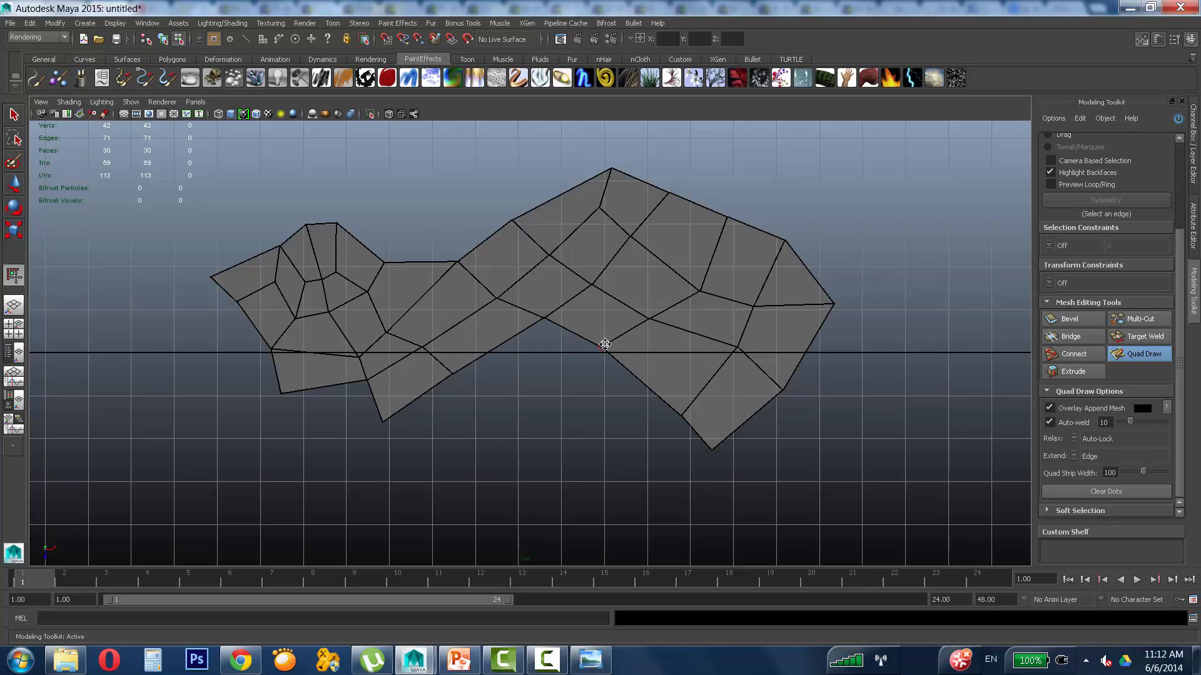
drag(604, 344, 627, 368)
mouse_move(650, 319)
mouse_down()
mouse_move(669, 323)
mouse_move(689, 267)
mouse_move(661, 315)
mouse_up()
drag(629, 367, 619, 355)
drag(459, 372, 506, 352)
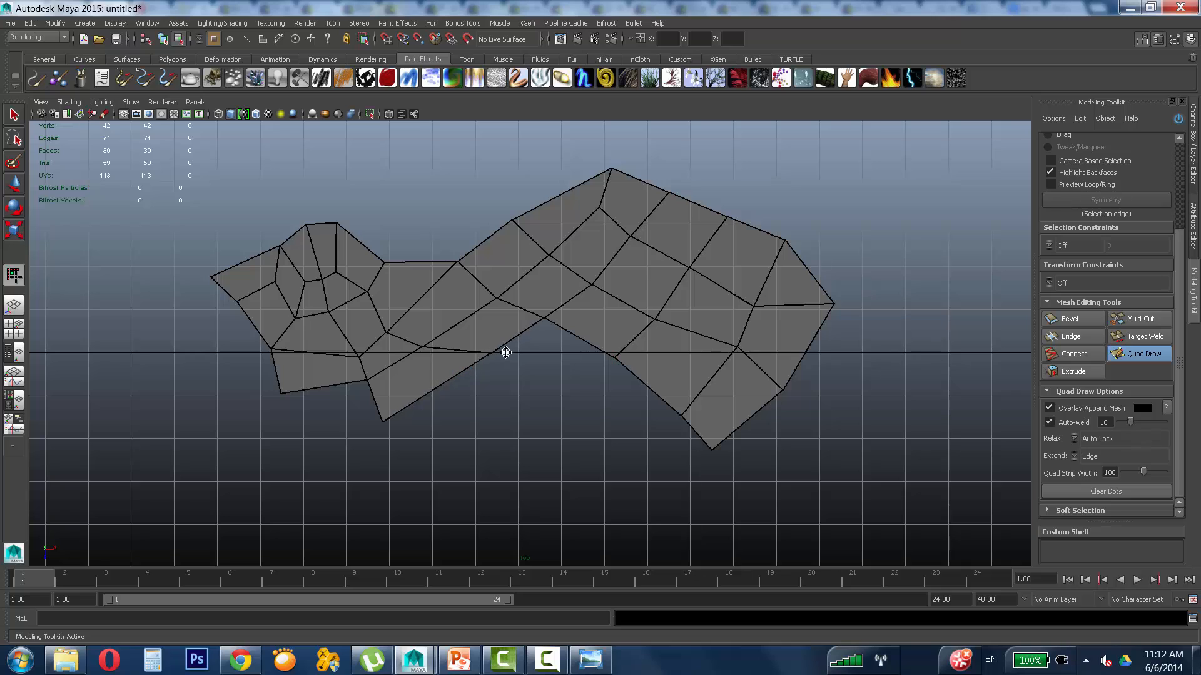
drag(431, 344, 453, 327)
mouse_move(380, 406)
mouse_down()
mouse_move(425, 383)
mouse_move(391, 398)
mouse_up()
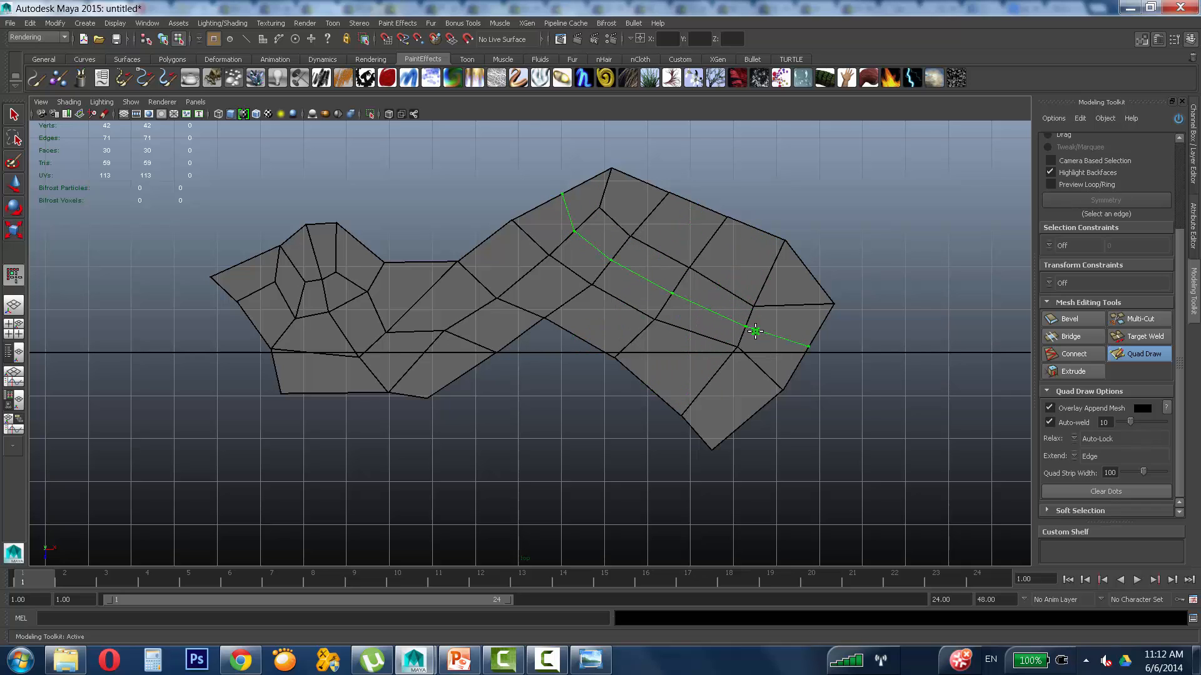
Step: Insert edge loops through the arch's lower row of quads and across the bridge, and relax the bridge loop's lower vertices
ctrl+click(721, 391)
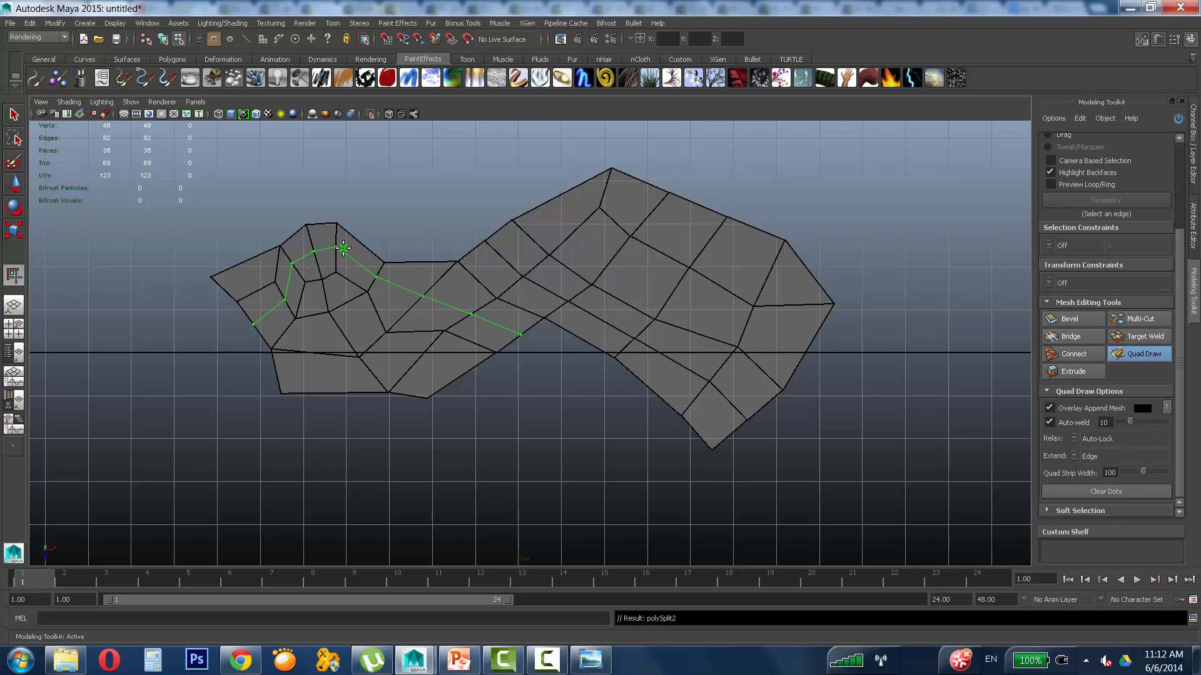
ctrl+click(517, 333)
shift+drag(517, 333, 463, 304)
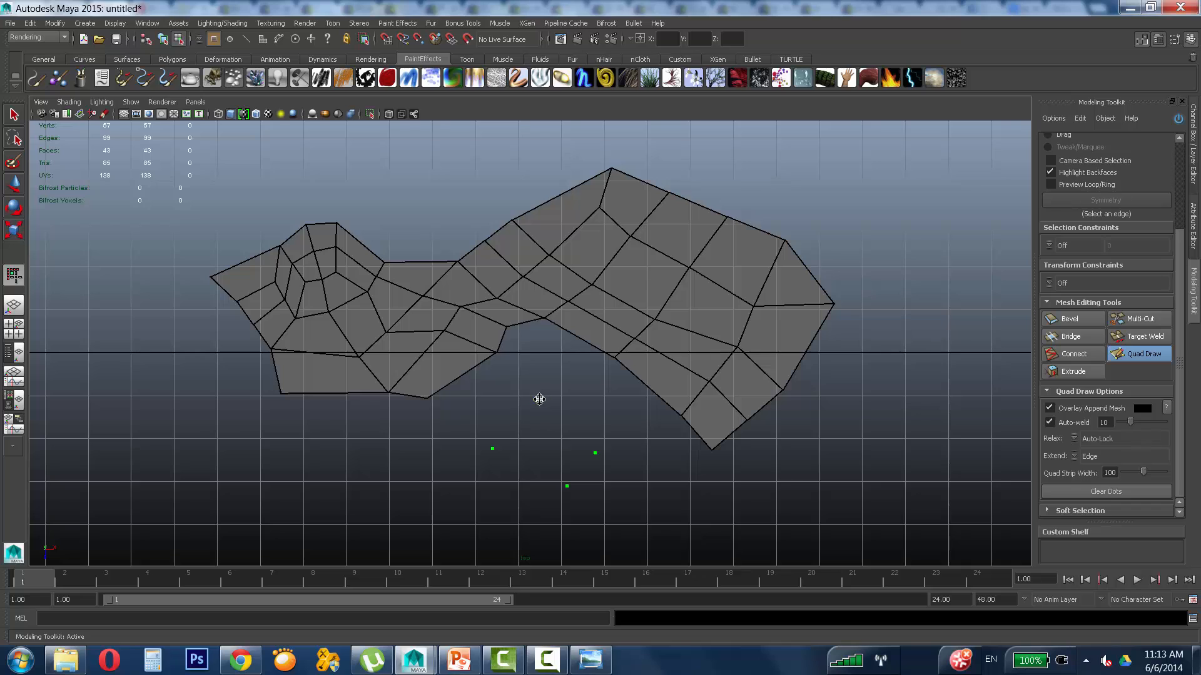
Step: Fill four quads between the placed dots and the mesh border in the notch beneath the bridge
scroll(538, 374, down, 1)
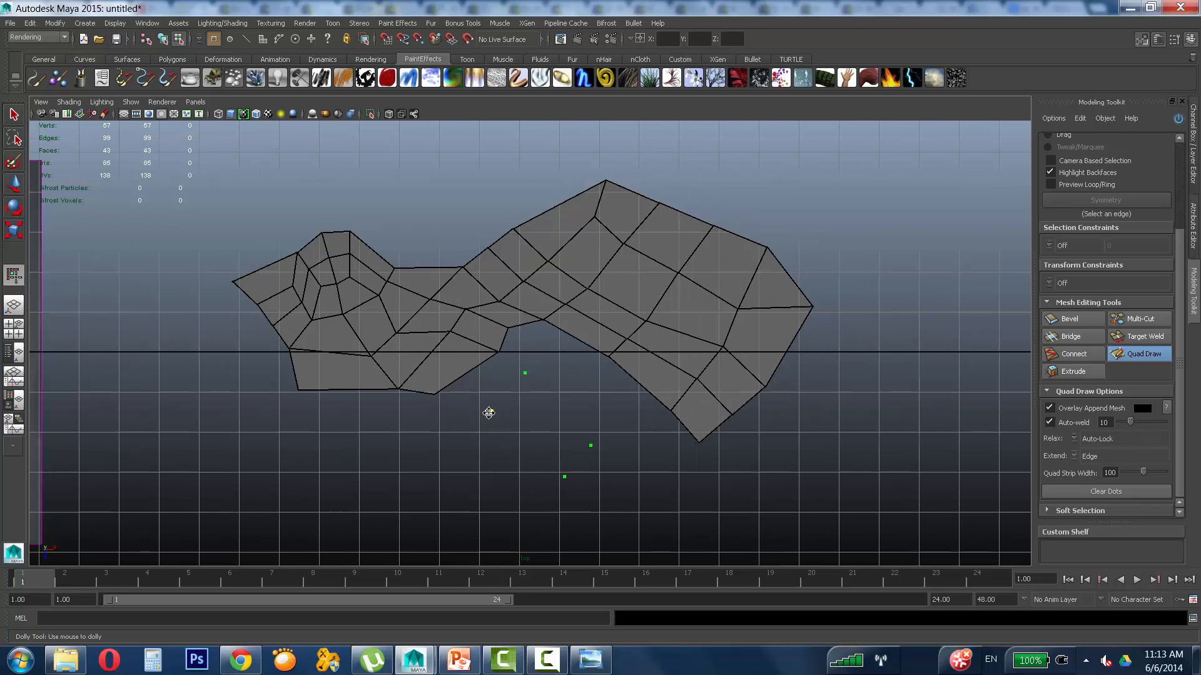
click(487, 418)
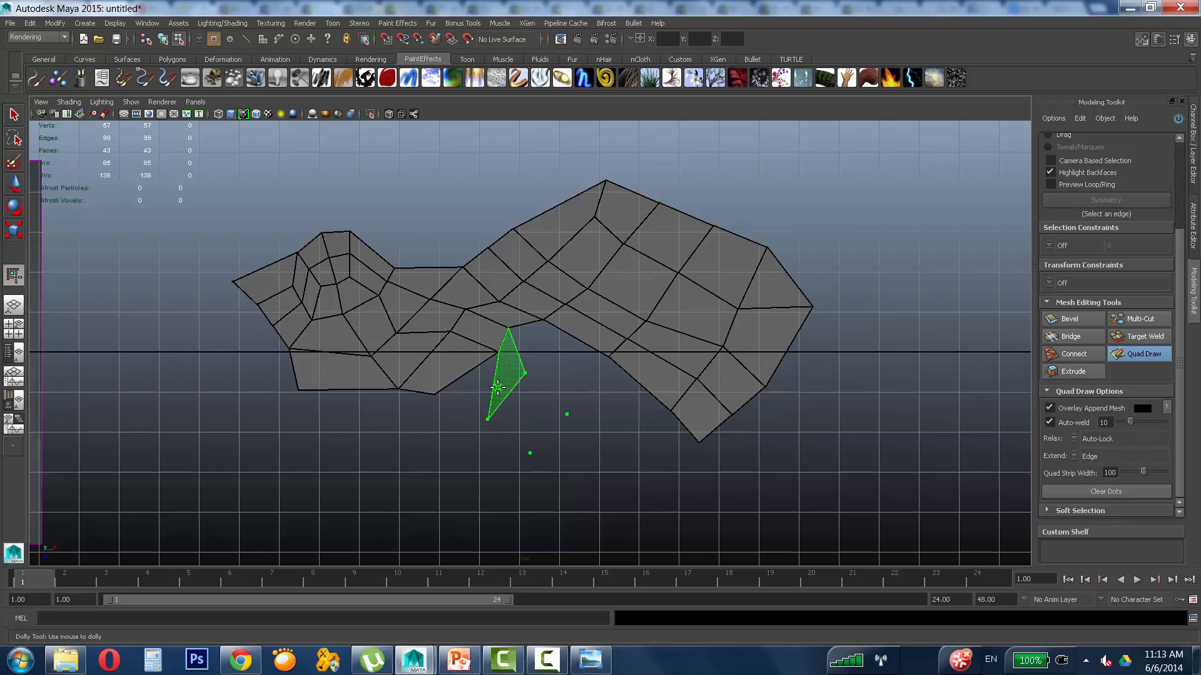
shift+click(530, 413)
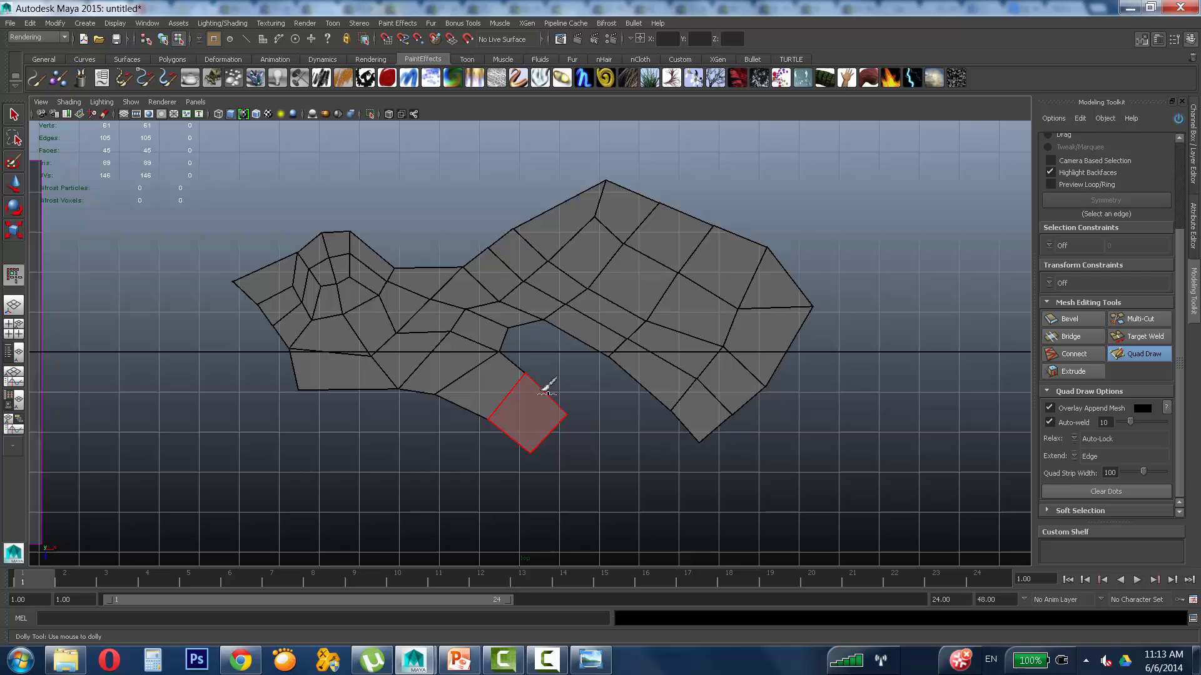
shift+click(518, 341)
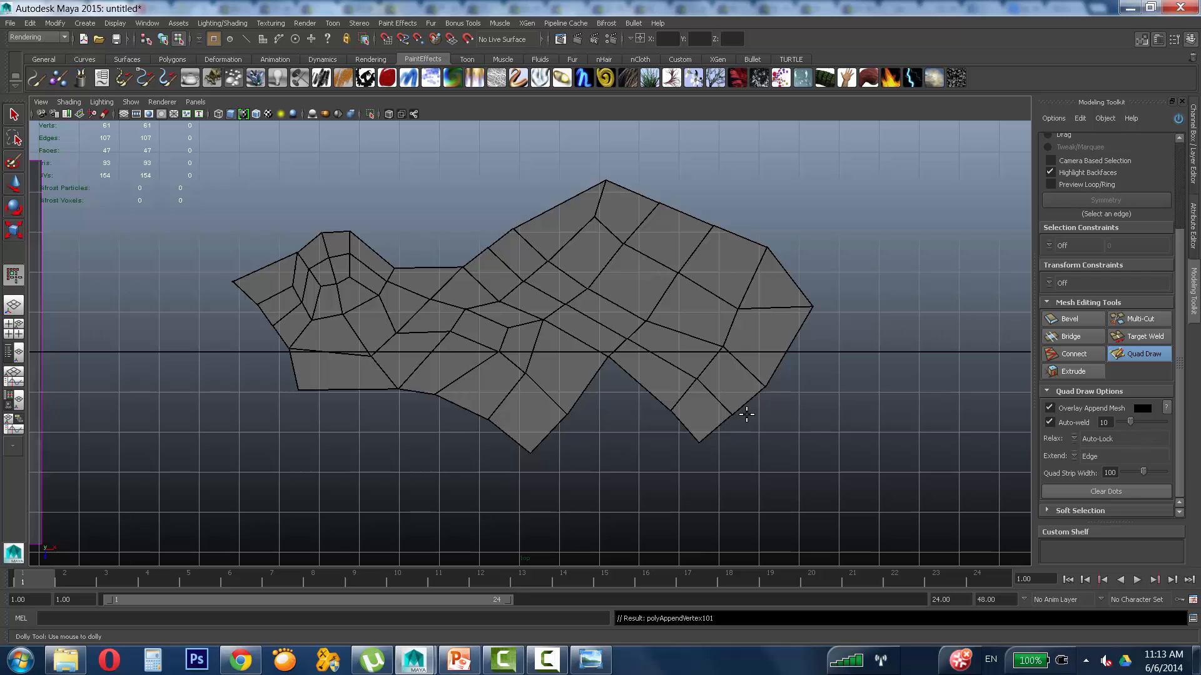
Step: Try to extend a single edge of the mesh's right border outward into a new quad, and undo the extension
key(Tab)
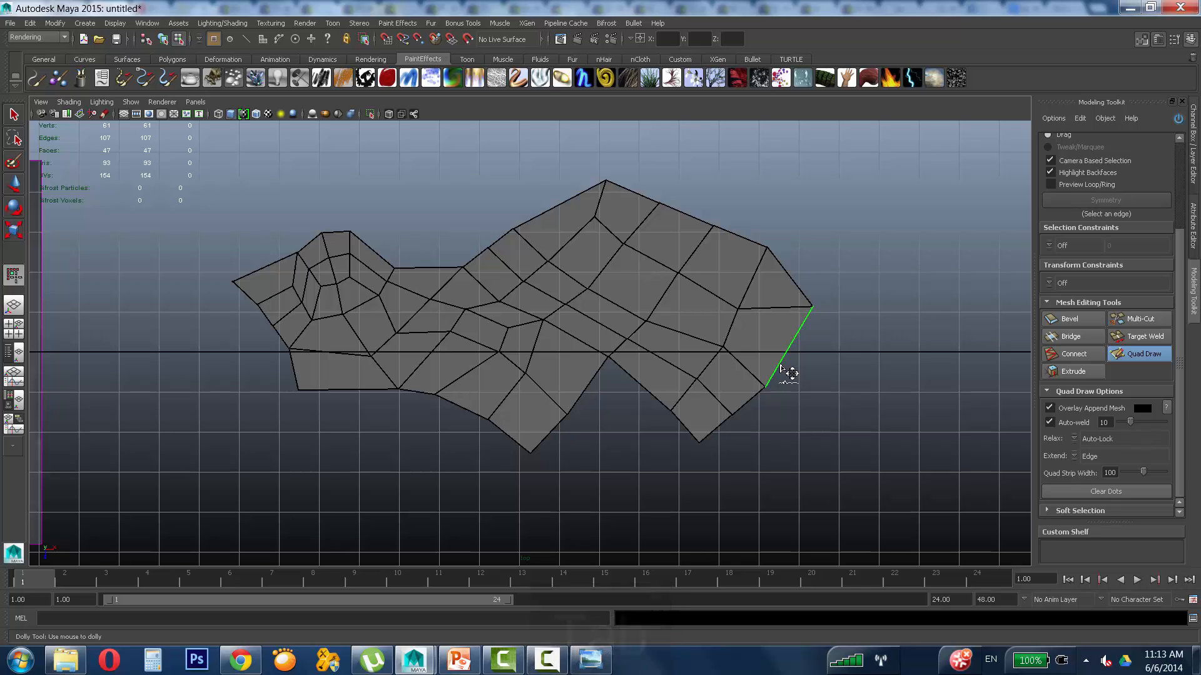
alt+click(780, 369)
key(Tab)
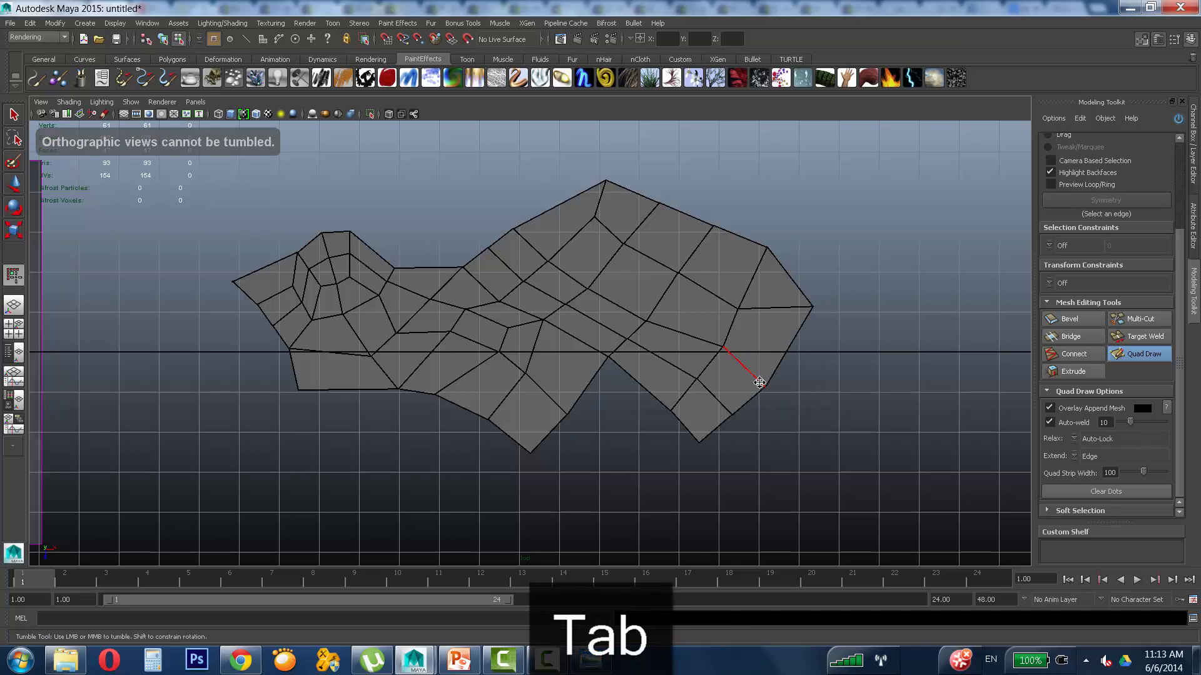
drag(791, 378, 852, 394)
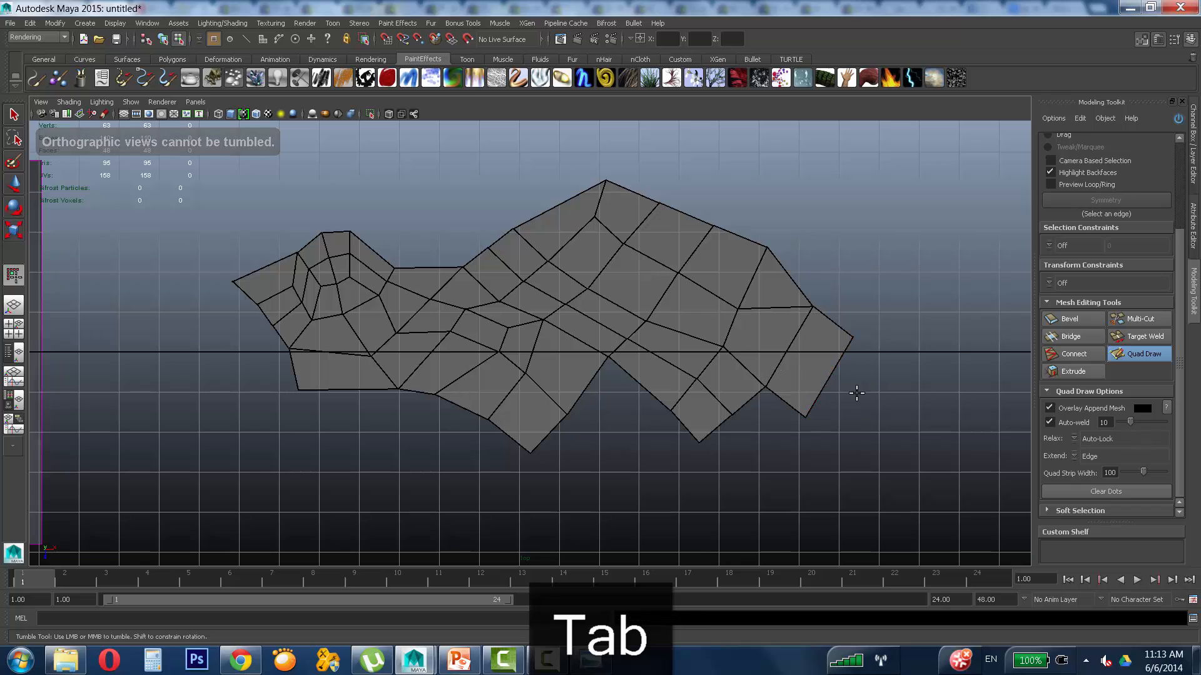
key(ctrl+z)
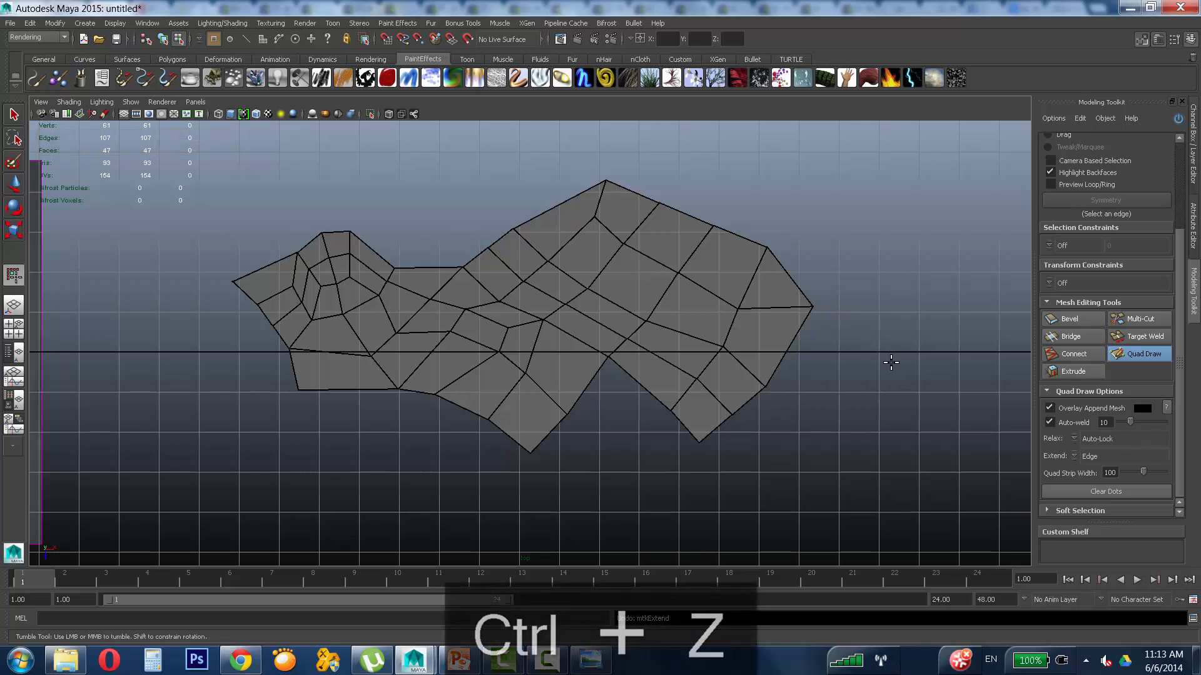
Step: Move two interior vertices in the middle of the arch slightly upward to even out the surrounding quads
alt+middle_drag(888, 359, 717, 361)
alt+right_drag(717, 357, 739, 332)
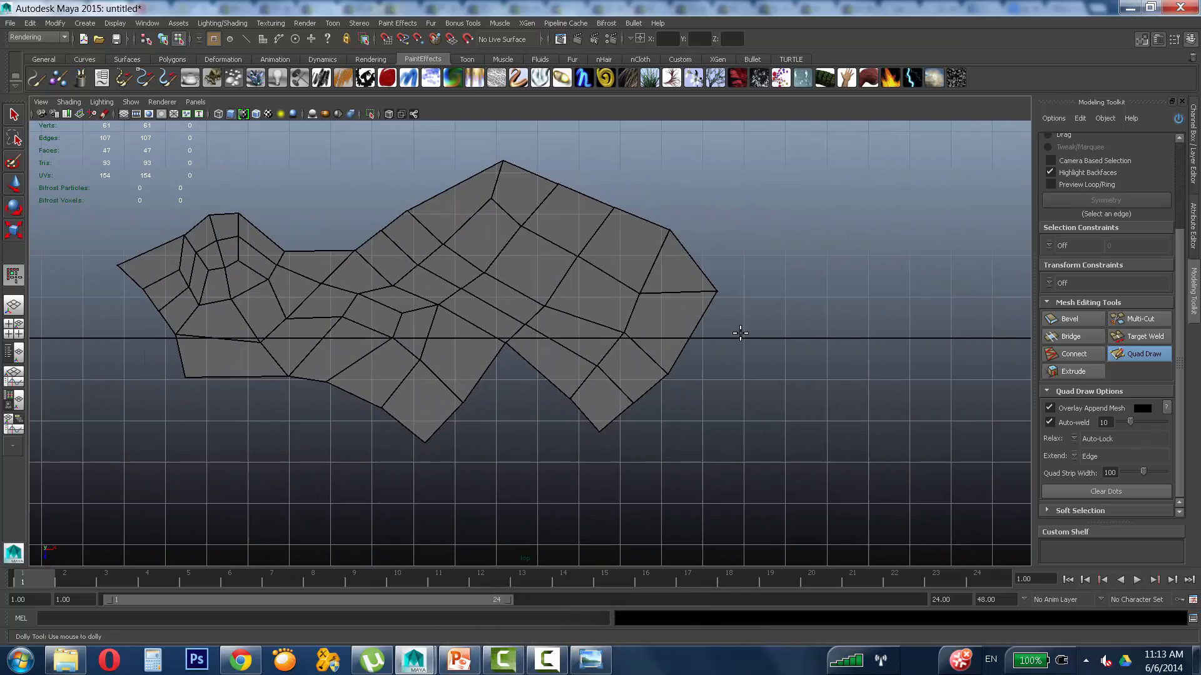
alt+middle_drag(740, 332, 826, 354)
alt+right_drag(469, 367, 744, 311)
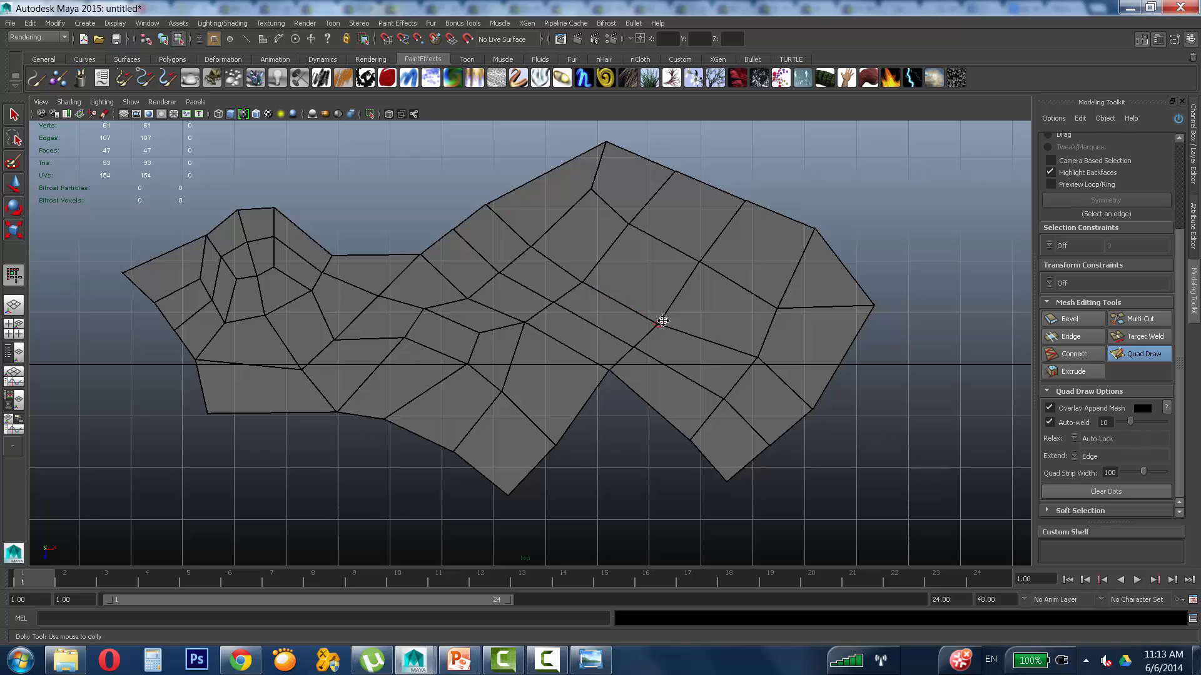
drag(594, 270, 594, 265)
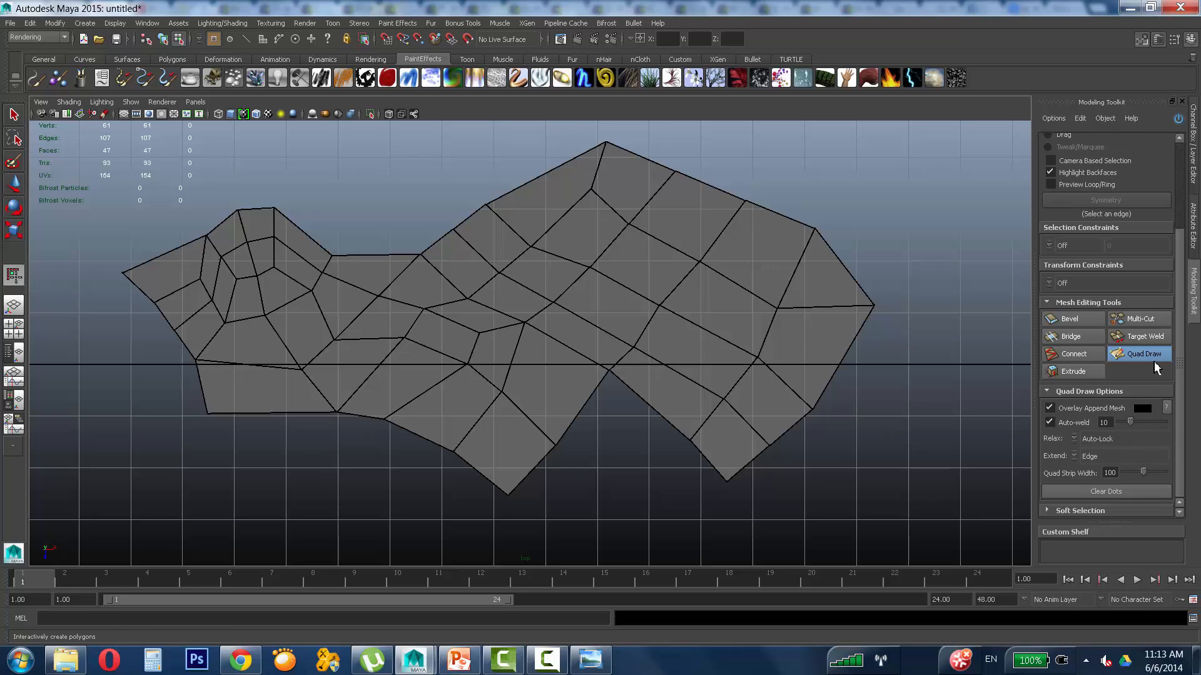
Step: Open the Quad Draw Tool hotkeys page from the tool's extended help, review the listed operations, and return to Maya
mouse_move(1154, 362)
click(1178, 421)
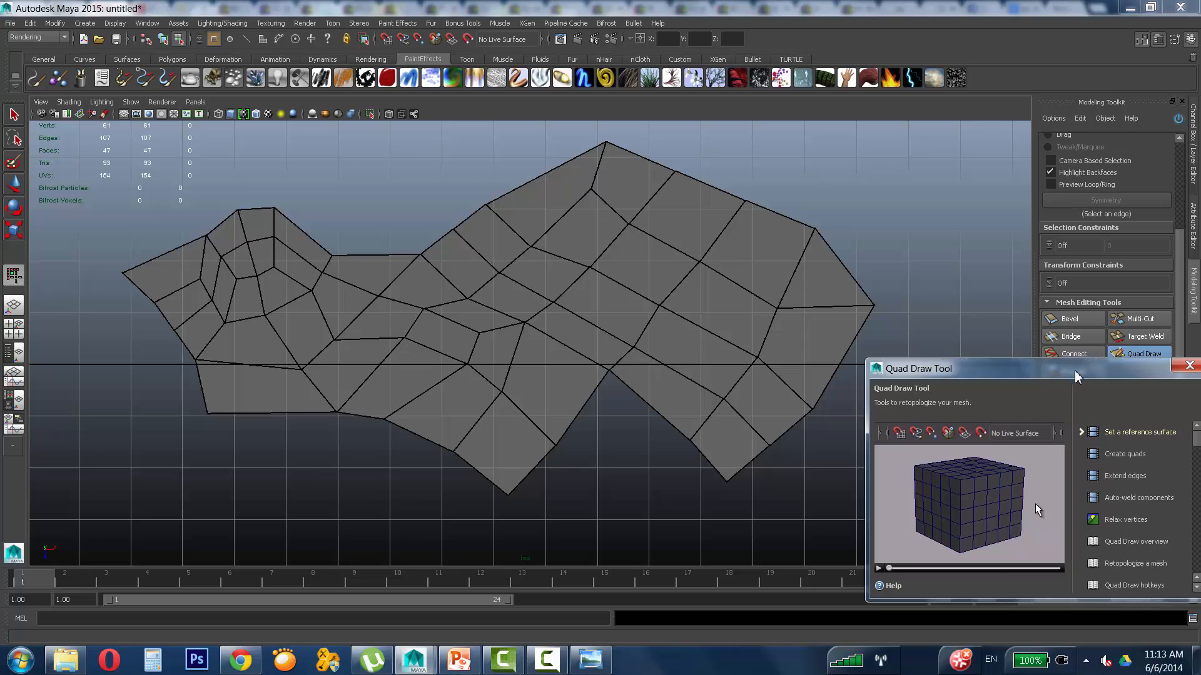
mouse_move(1075, 376)
mouse_down()
mouse_move(874, 225)
mouse_move(878, 150)
mouse_up()
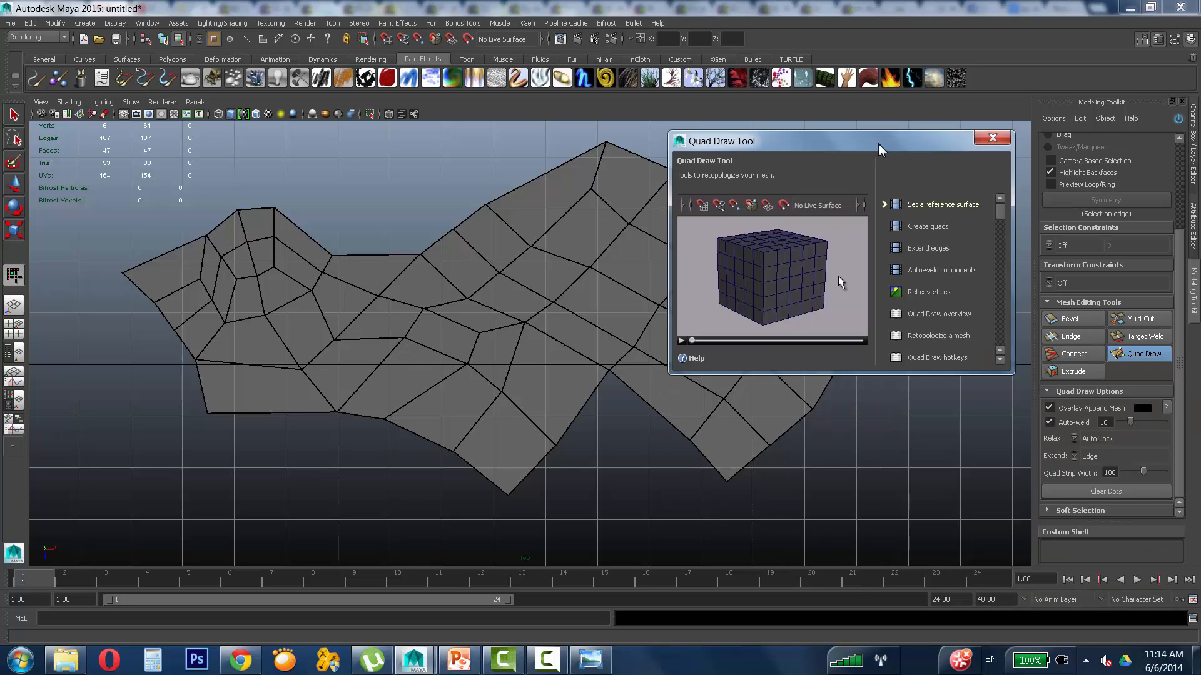
click(992, 138)
mouse_move(1127, 355)
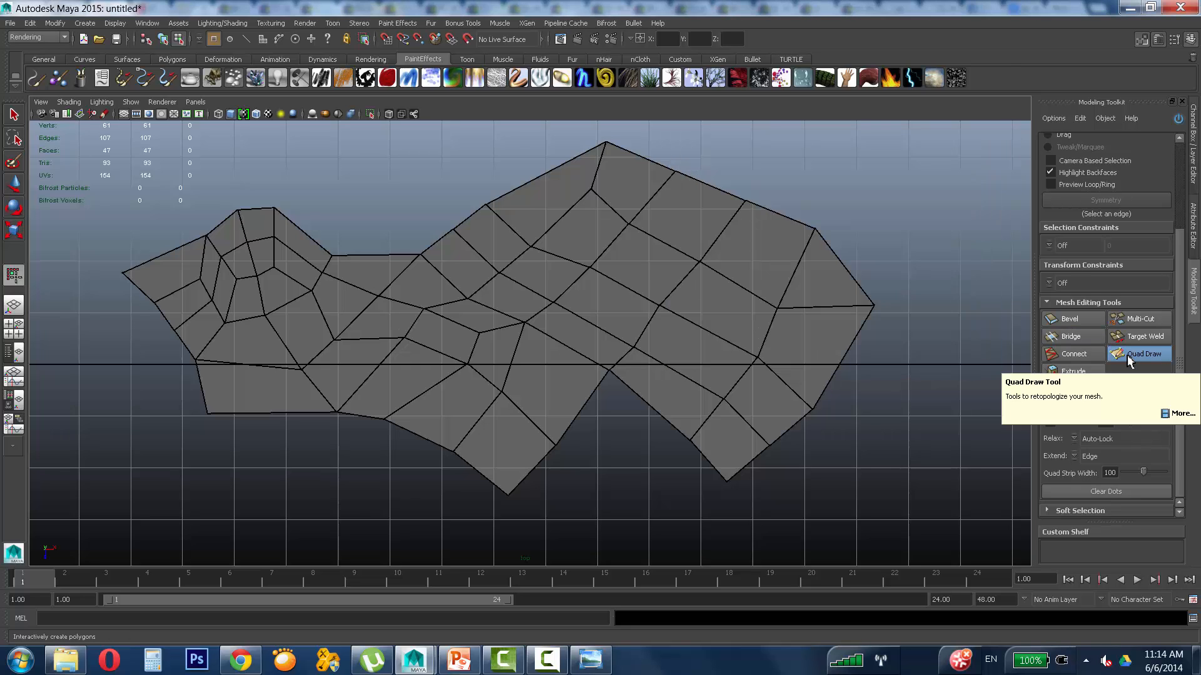
click(1178, 415)
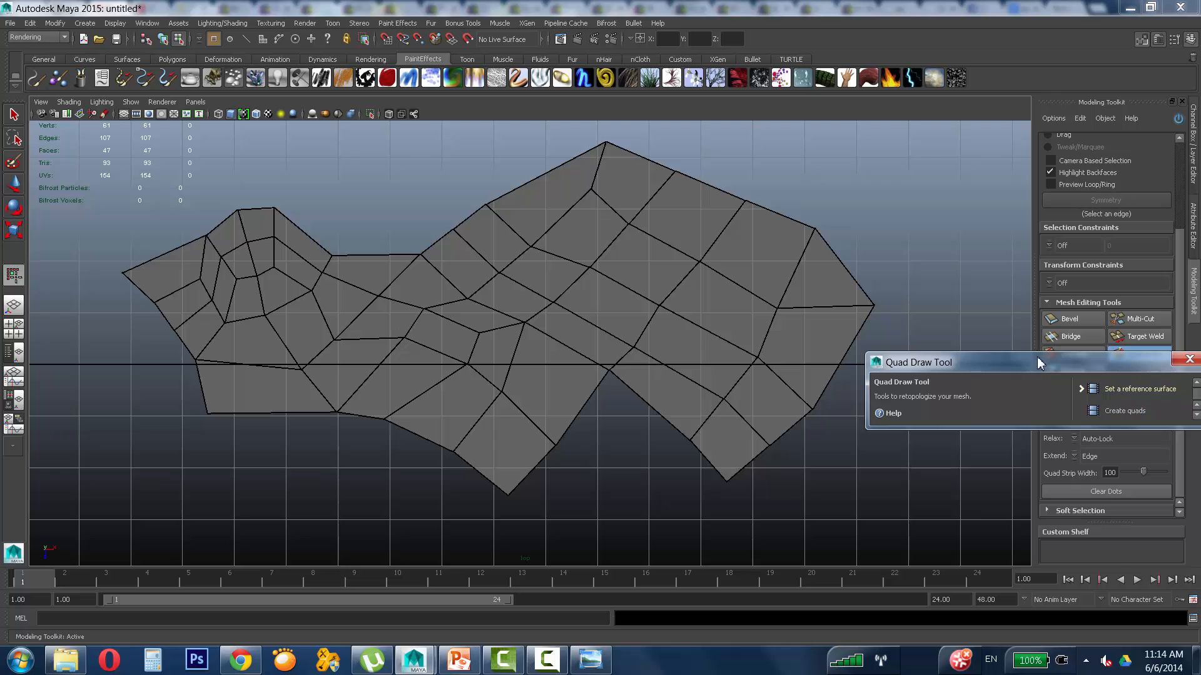
mouse_move(1037, 361)
mouse_down()
mouse_move(853, 161)
mouse_move(835, 119)
mouse_up()
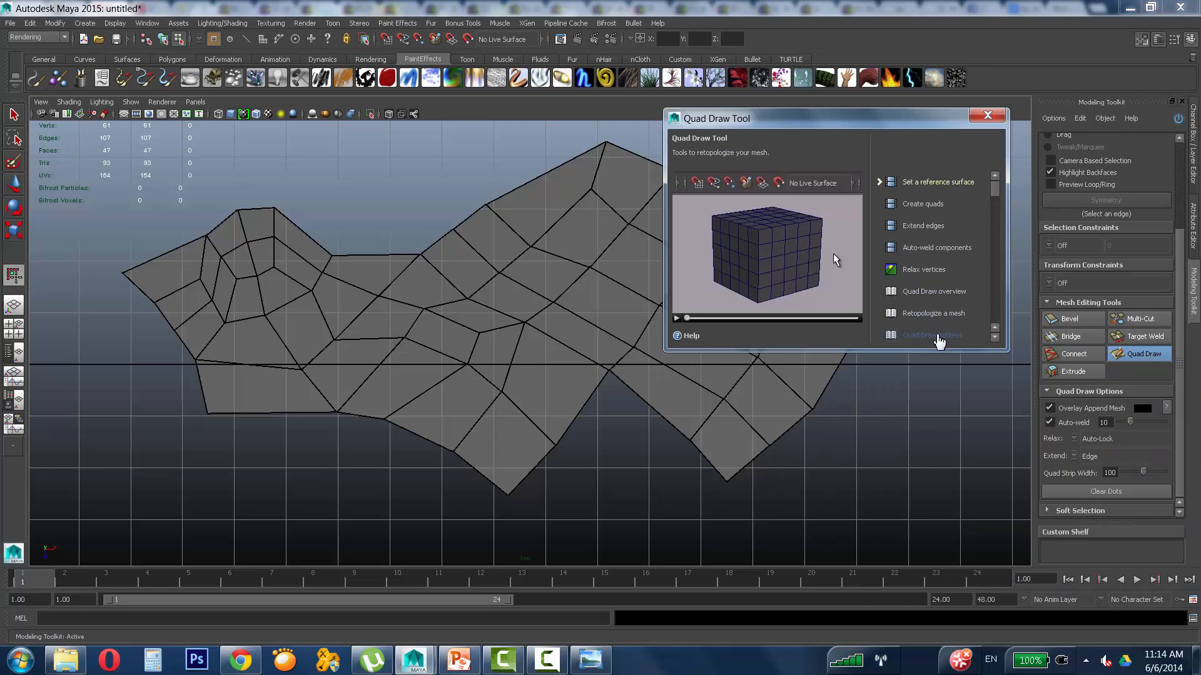
click(940, 336)
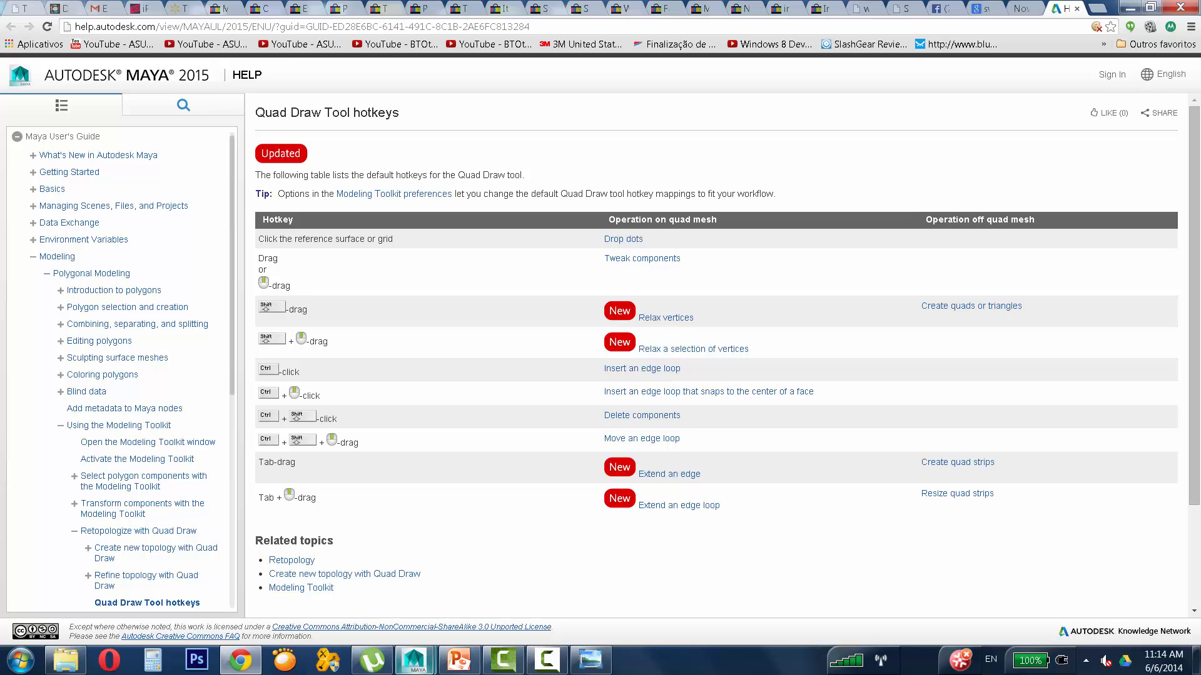
click(433, 666)
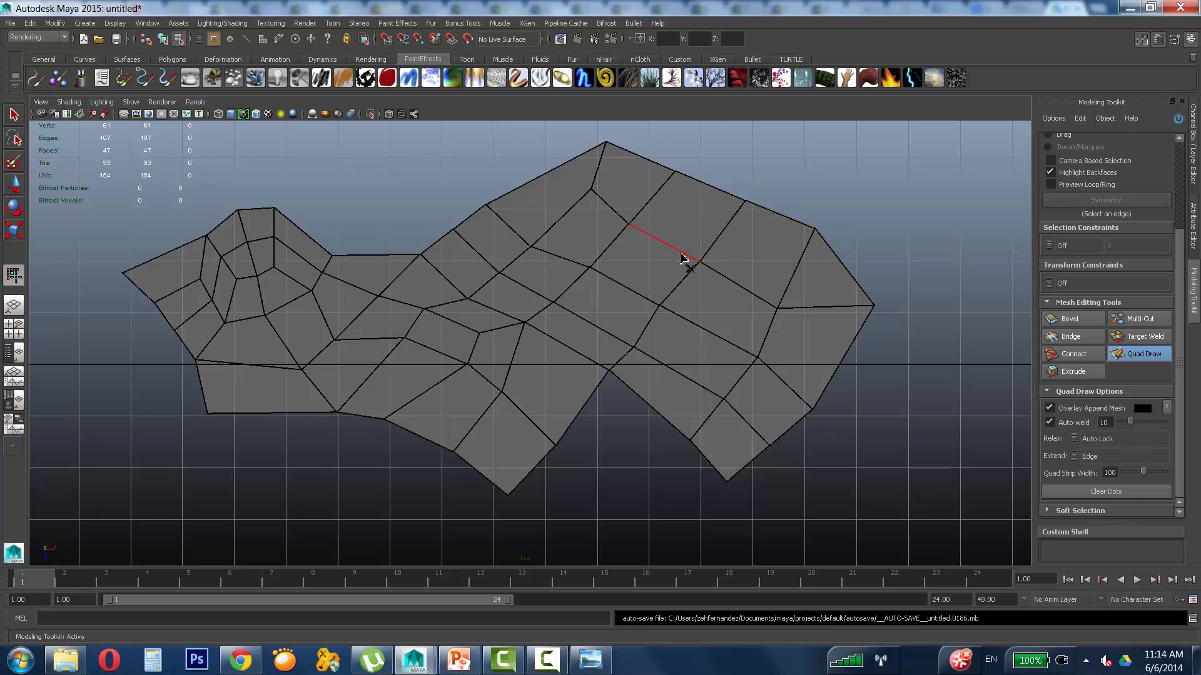
Step: Slide several edge loops running along and across the arch to redistribute the spacing of its quads
middle_drag(681, 251, 694, 246)
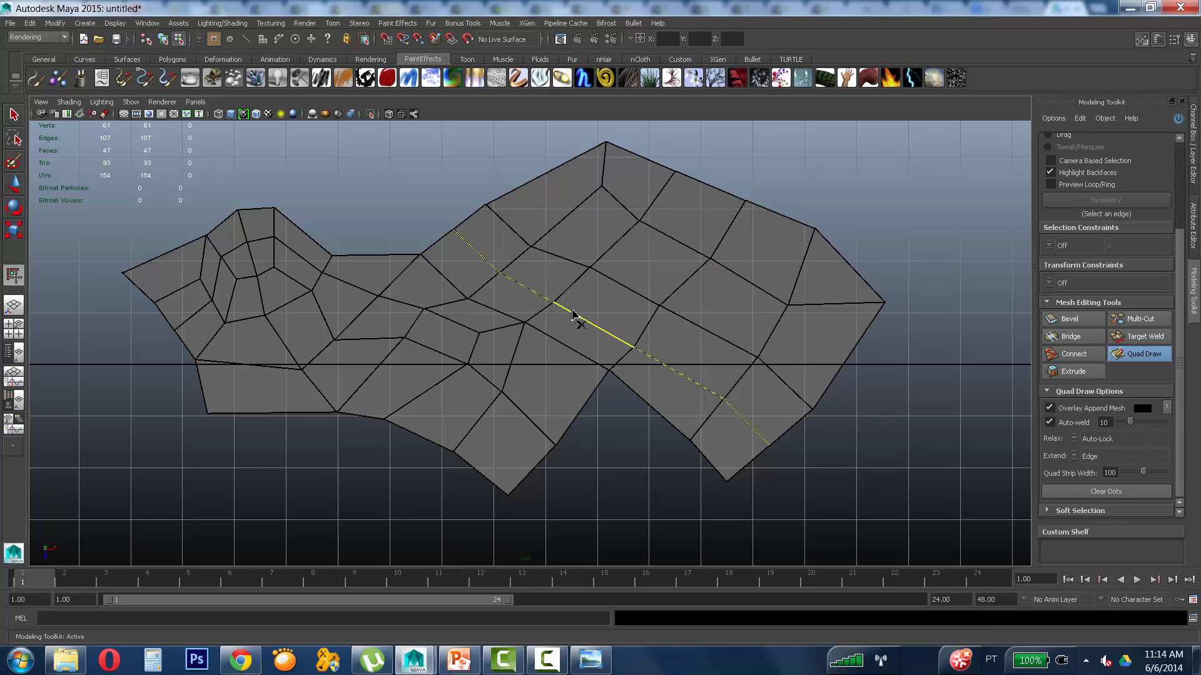
middle_drag(573, 316, 625, 247)
middle_drag(686, 280, 695, 292)
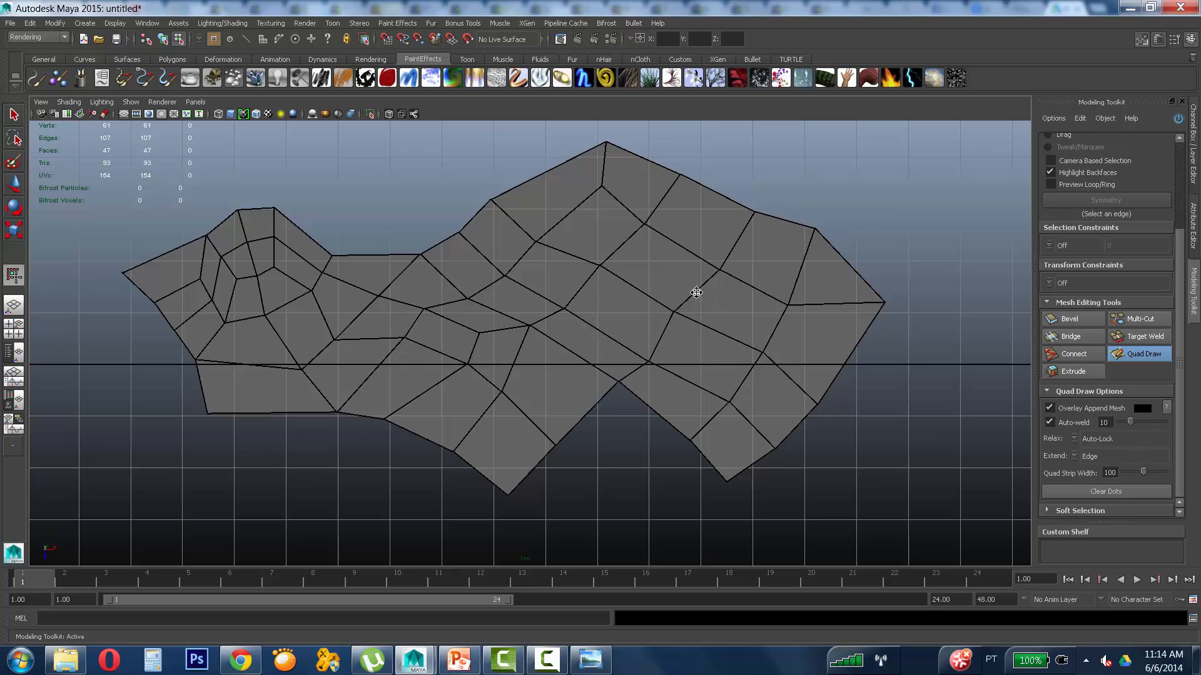
mouse_move(622, 250)
middle_down()
mouse_move(635, 259)
mouse_move(624, 247)
middle_up()
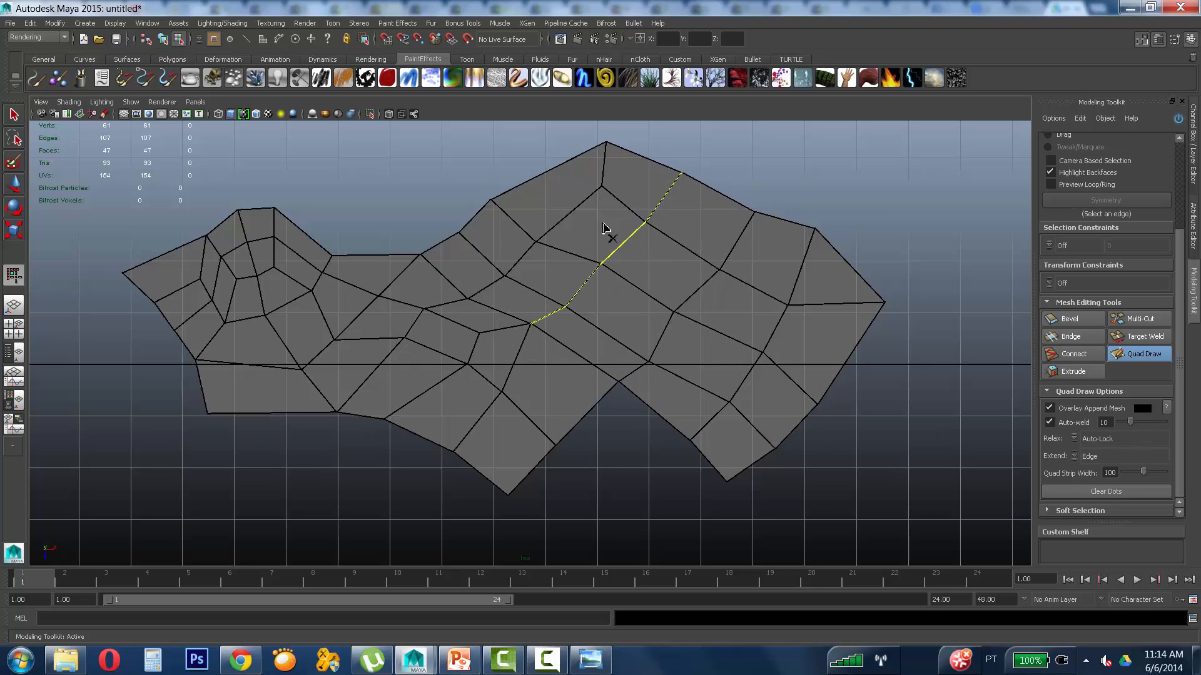
middle_drag(573, 210, 570, 205)
middle_drag(671, 243, 677, 239)
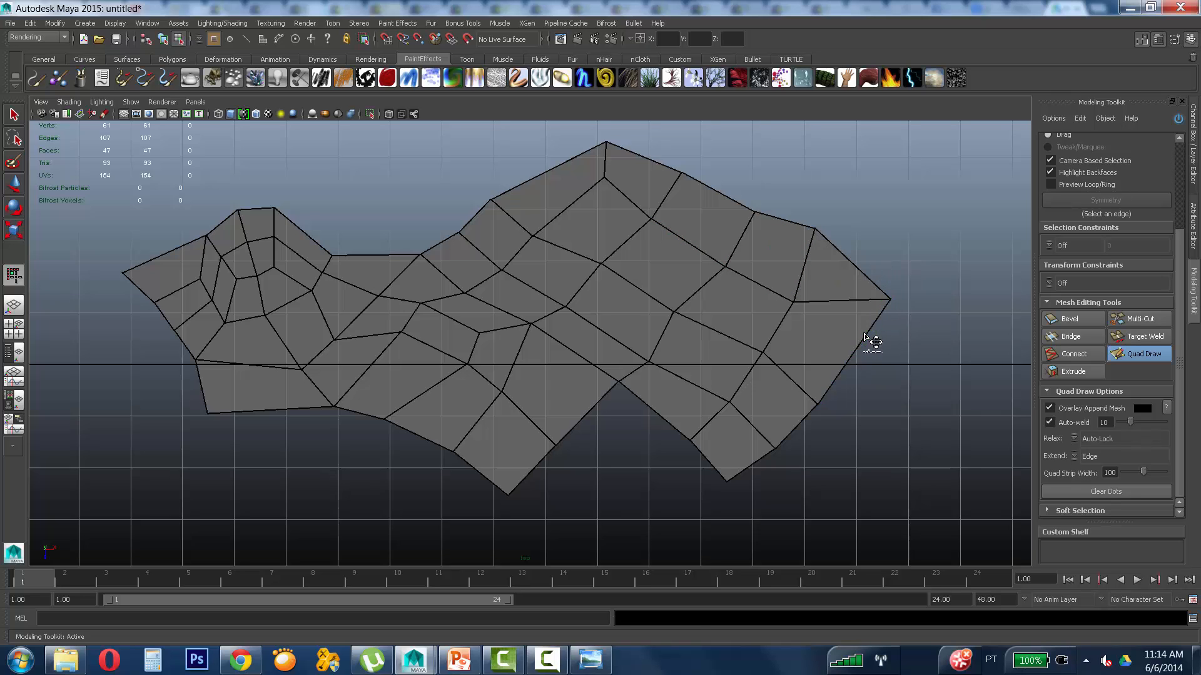
Step: Try to extend the whole border edge loop around the arch's outer side, and undo the extension
mouse_move(876, 343)
middle_down()
mouse_move(892, 354)
mouse_move(875, 312)
mouse_move(883, 325)
middle_up()
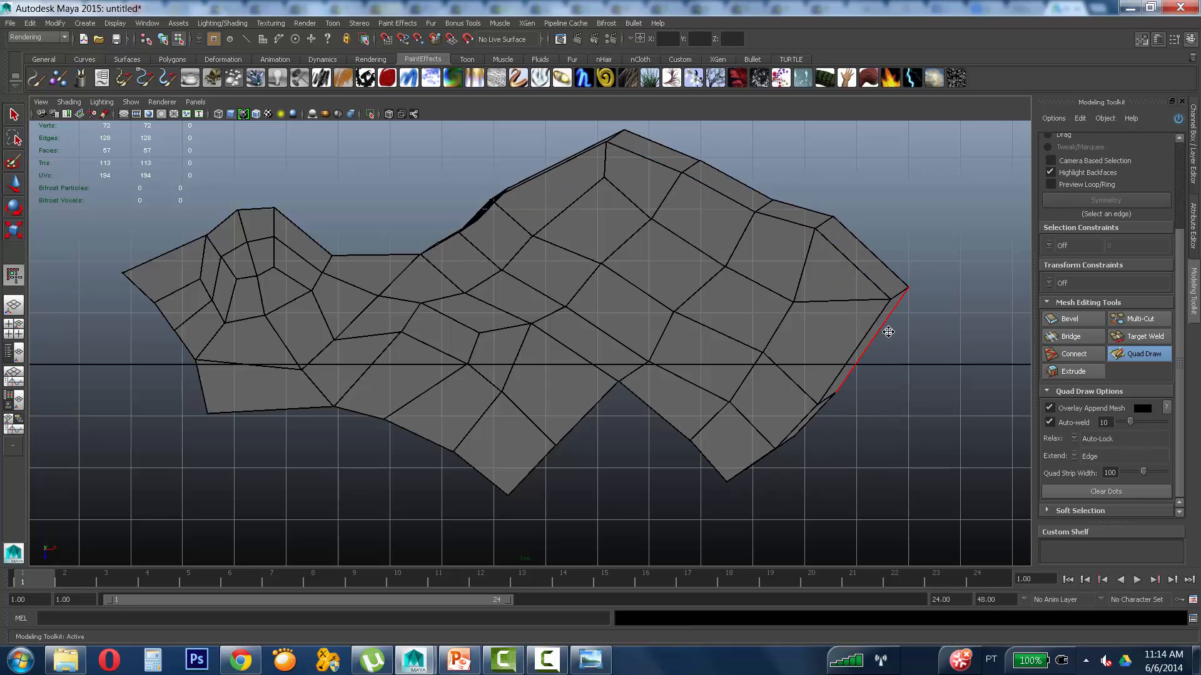
key(ctrl+z)
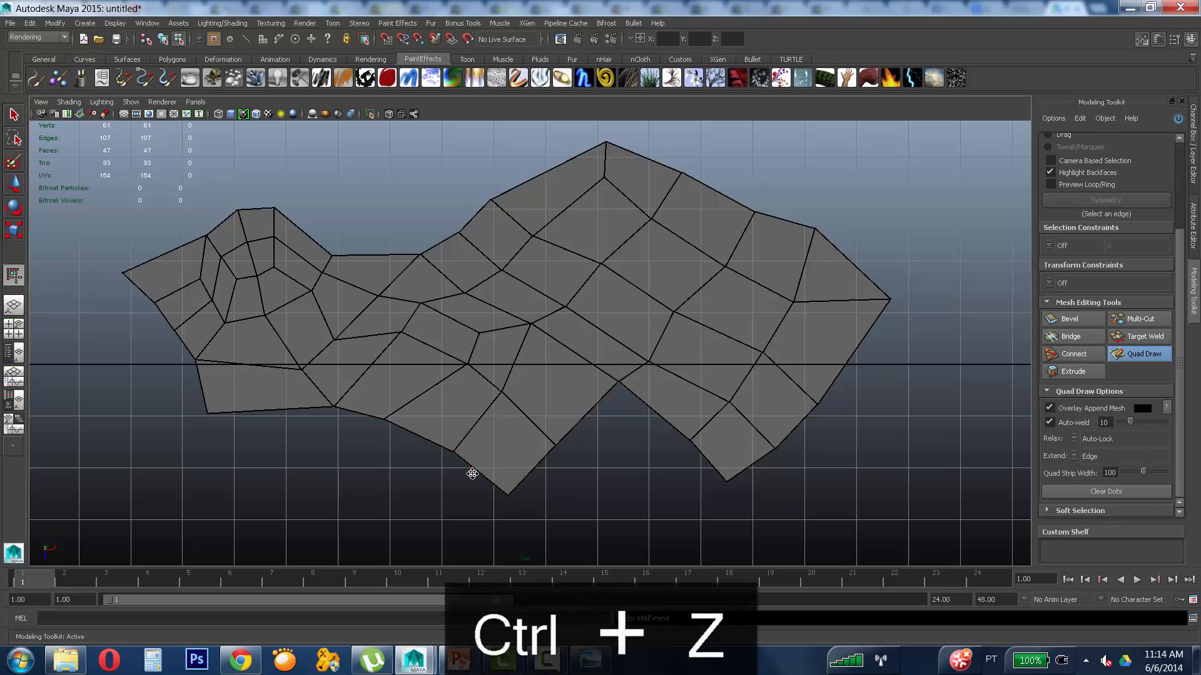
Step: Extend the border edge loop below the bridge downward into a row of three quads
key(Tab)
middle_drag(477, 477, 469, 528)
alt+right_drag(276, 437, 247, 442)
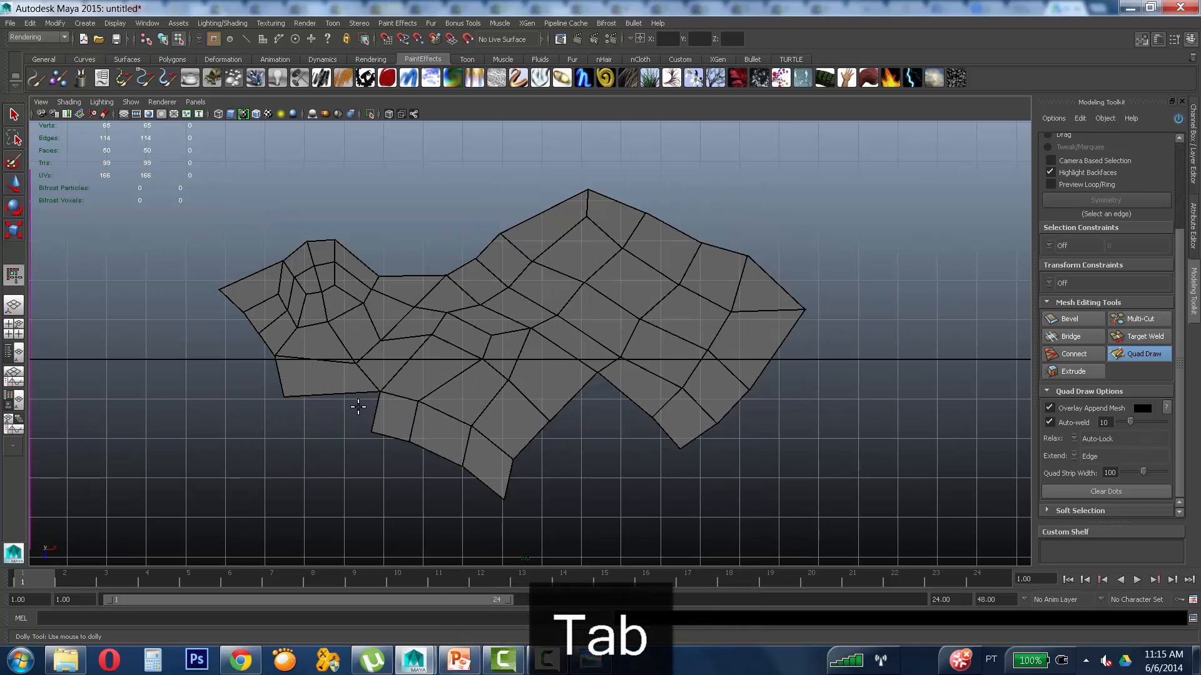
Step: Extend border edges along the practice mesh's lower-left and left sides into new quads, and slide an edge loop near the bridge
drag(369, 407, 354, 434)
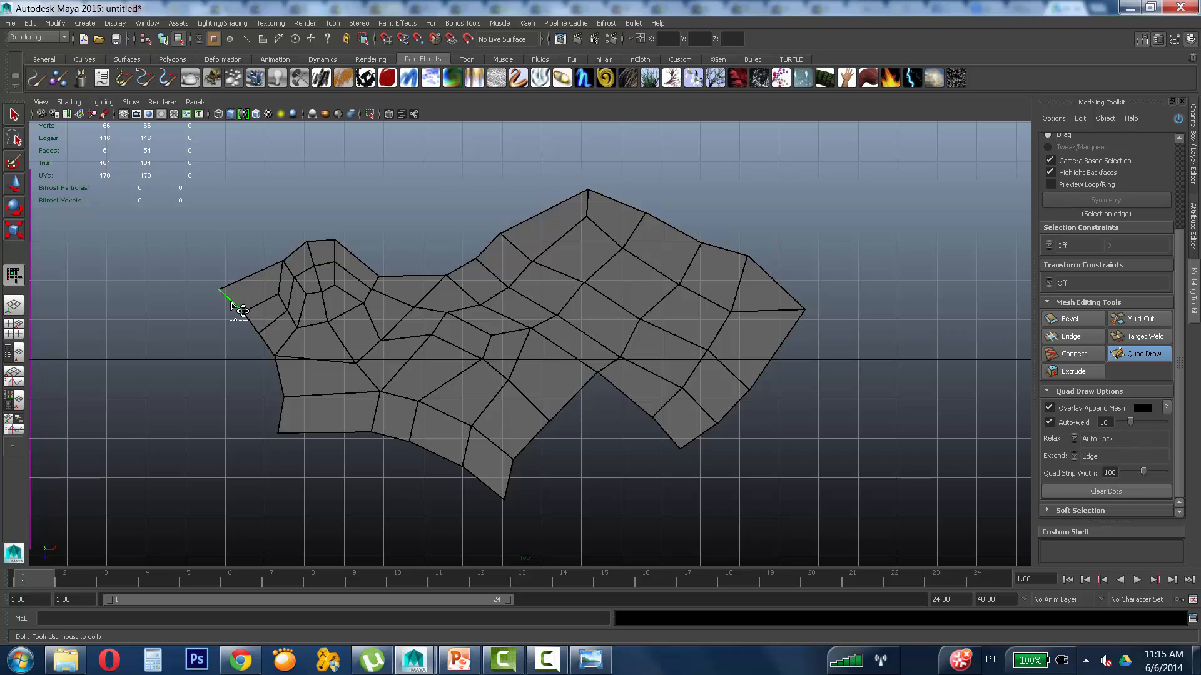
middle_drag(232, 303, 197, 324)
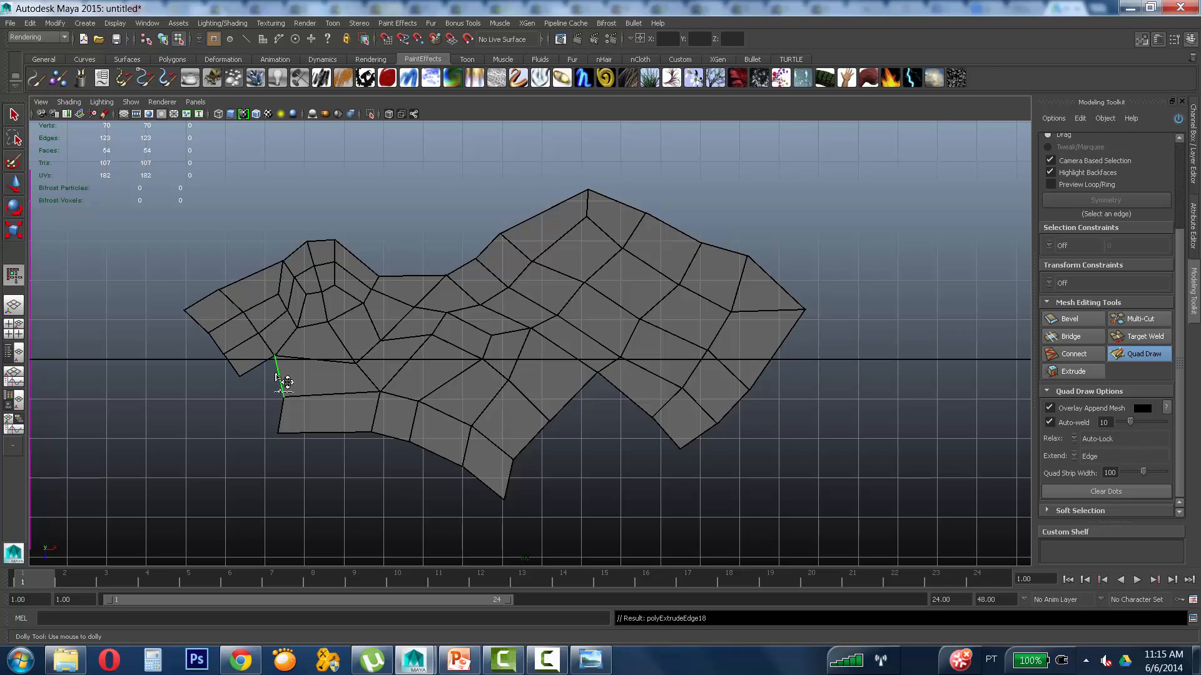
mouse_move(279, 380)
middle_down()
mouse_move(247, 399)
mouse_move(288, 450)
middle_up()
key(Tab)
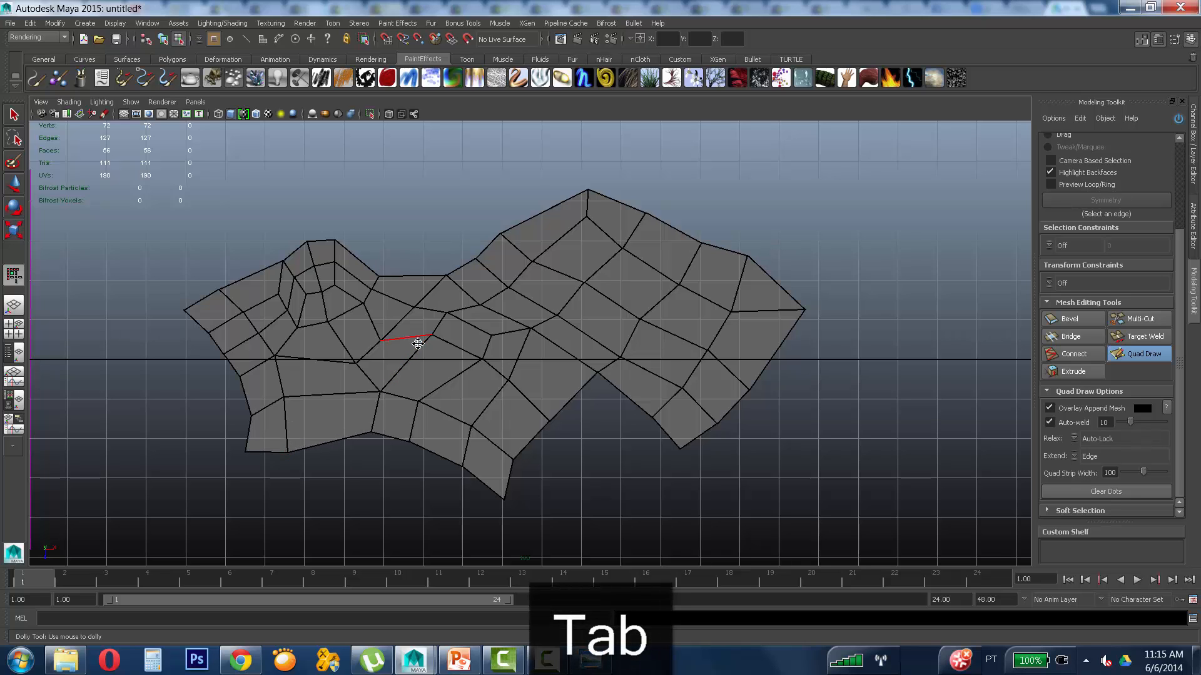
key(ctrl)
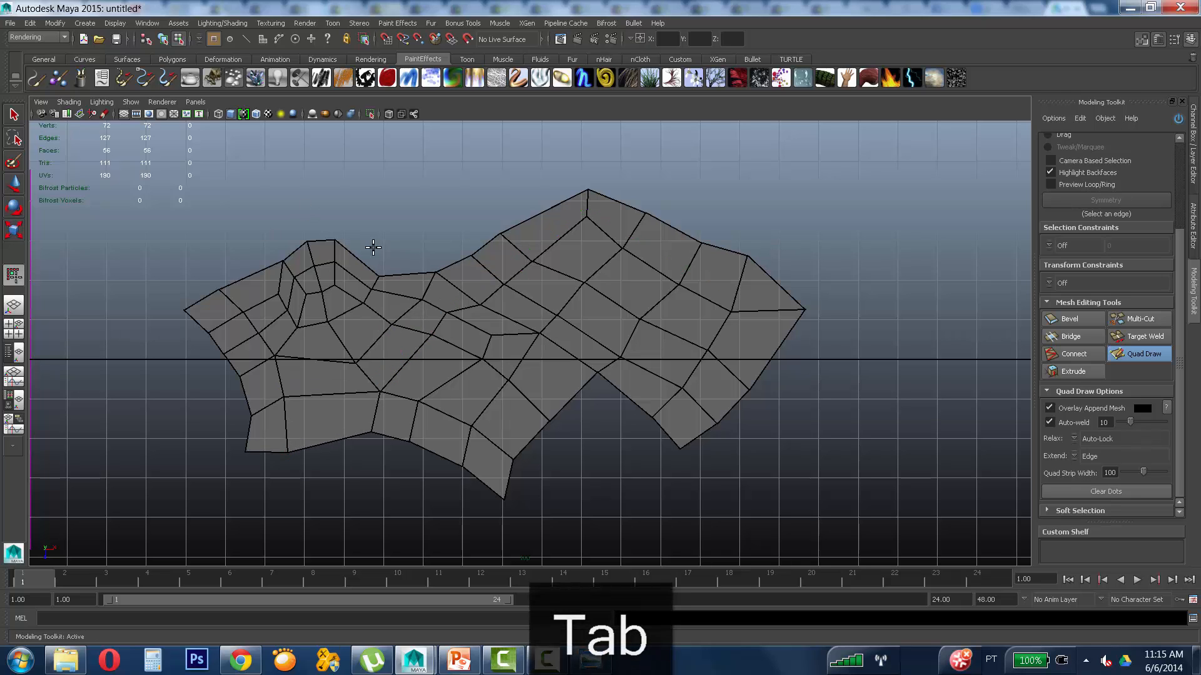
Step: Leave Quad Draw, select the whole practice mesh and delete it from the scene
click(8, 123)
right_drag(568, 280, 551, 341)
key(ctrl+Delete)
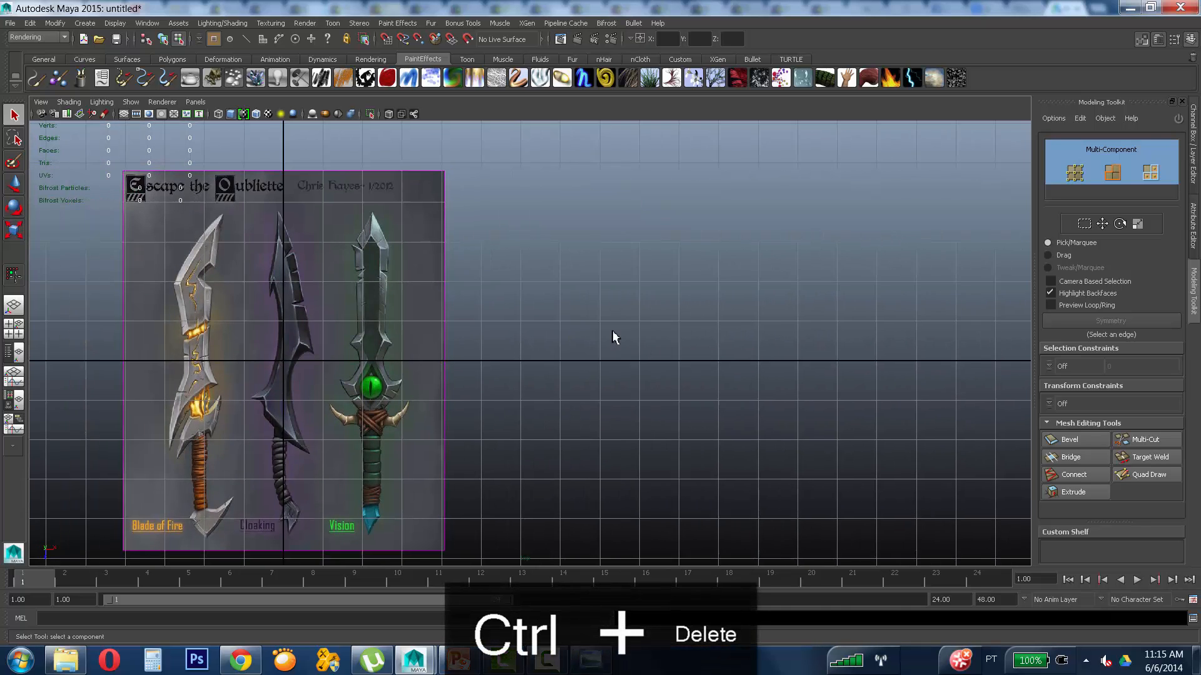
Step: Activate Quad Draw again for tracing over the sword concept image
scroll(614, 336, up, 5)
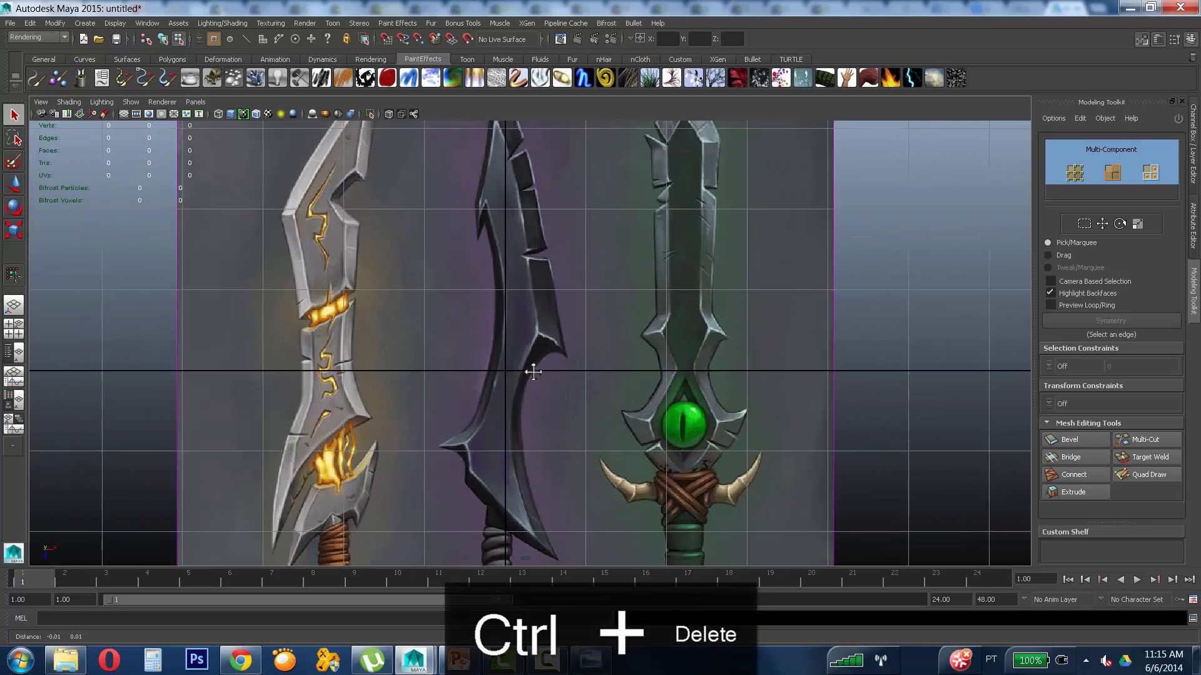
scroll(533, 372, down, 4)
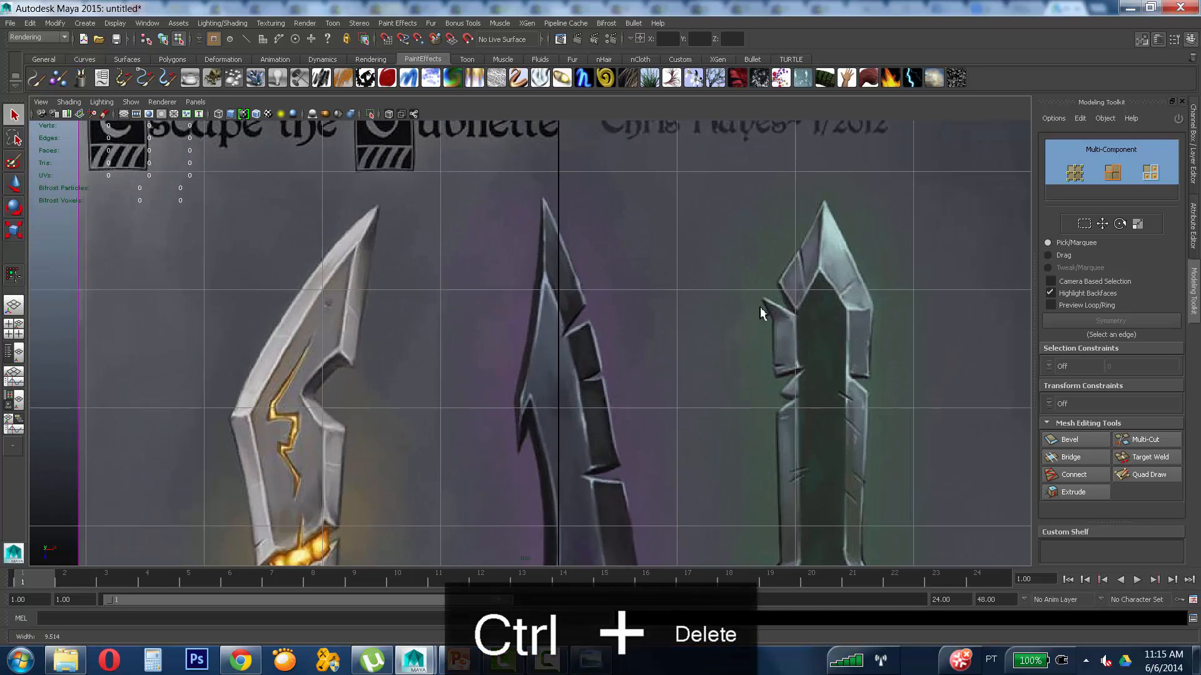
scroll(391, 332, up, 8)
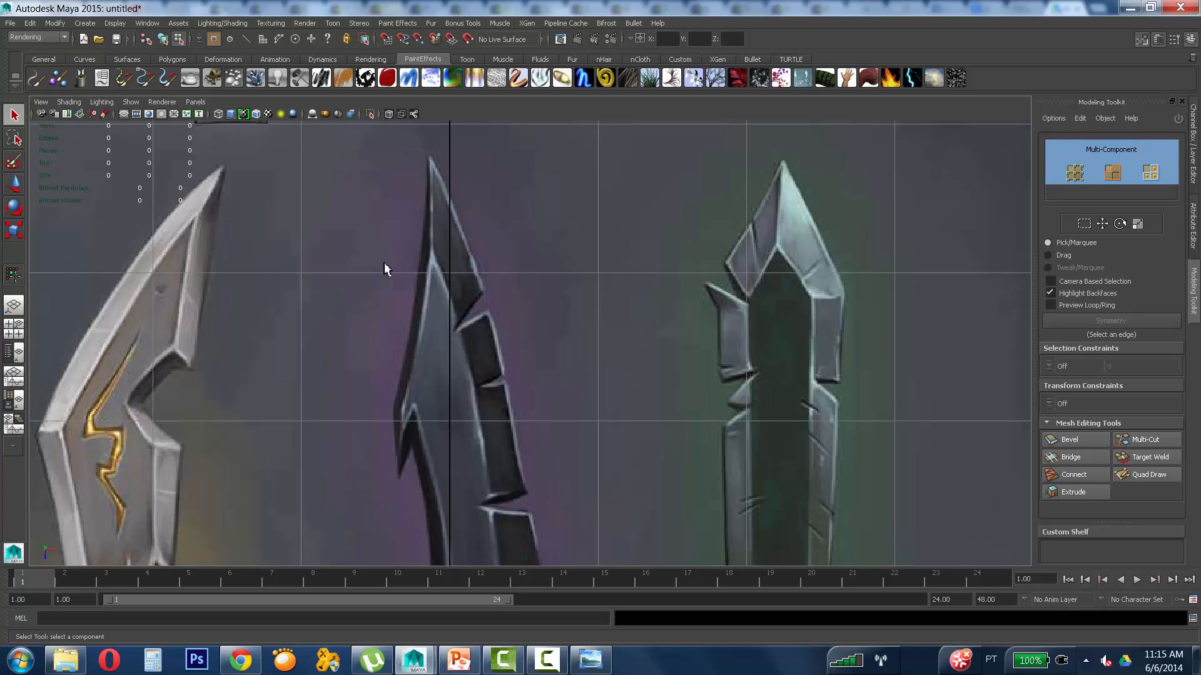
scroll(746, 359, down, 1)
scroll(747, 360, down, 8)
scroll(446, 390, up, 10)
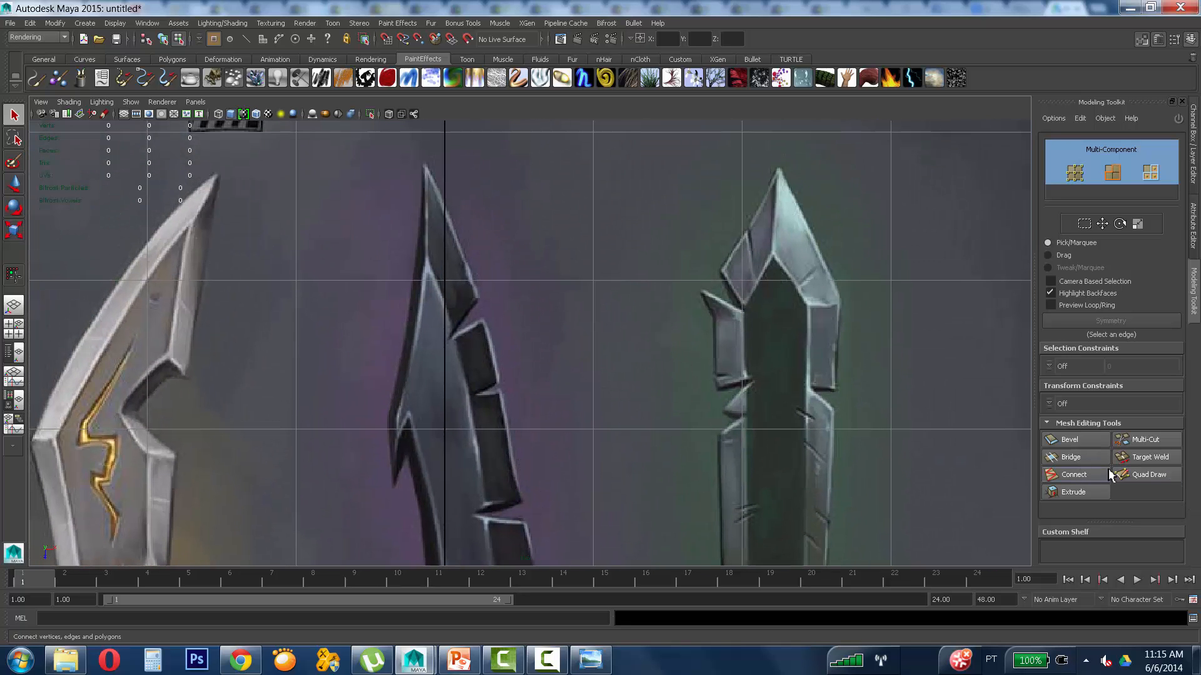
click(1148, 475)
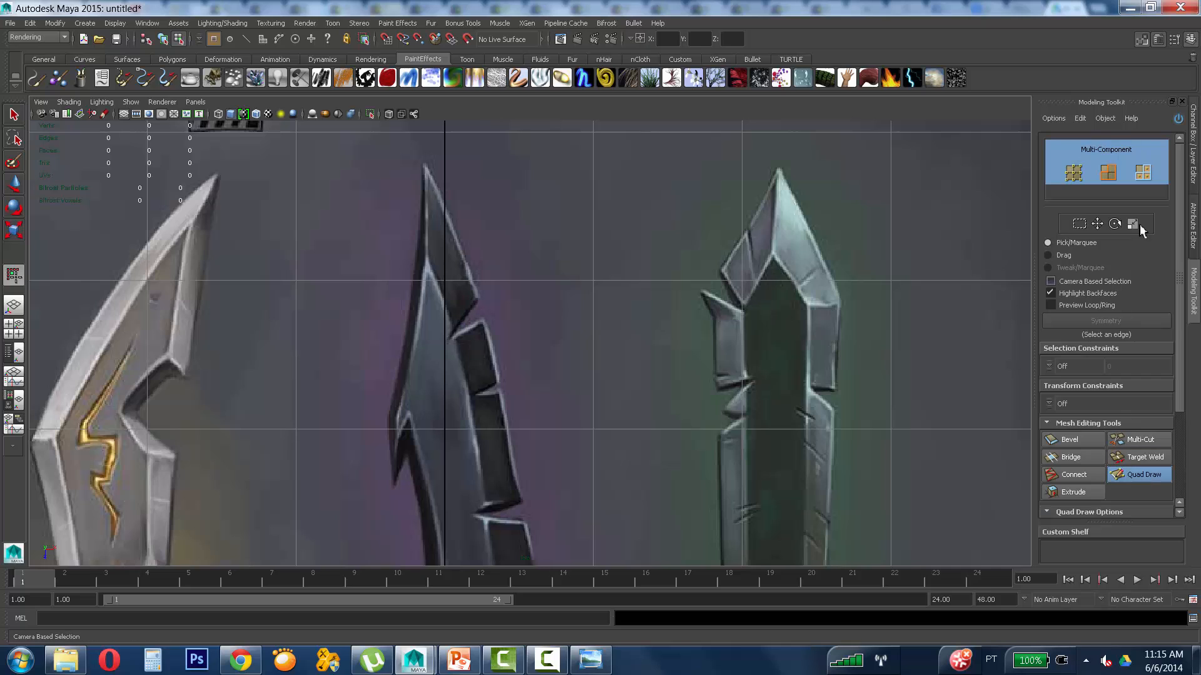
click(1146, 41)
click(1145, 42)
Step: Examine the outline of the middle sword, labelled Cloaking, from blade tip to pommel to plan its quads
alt+middle_drag(463, 234, 417, 165)
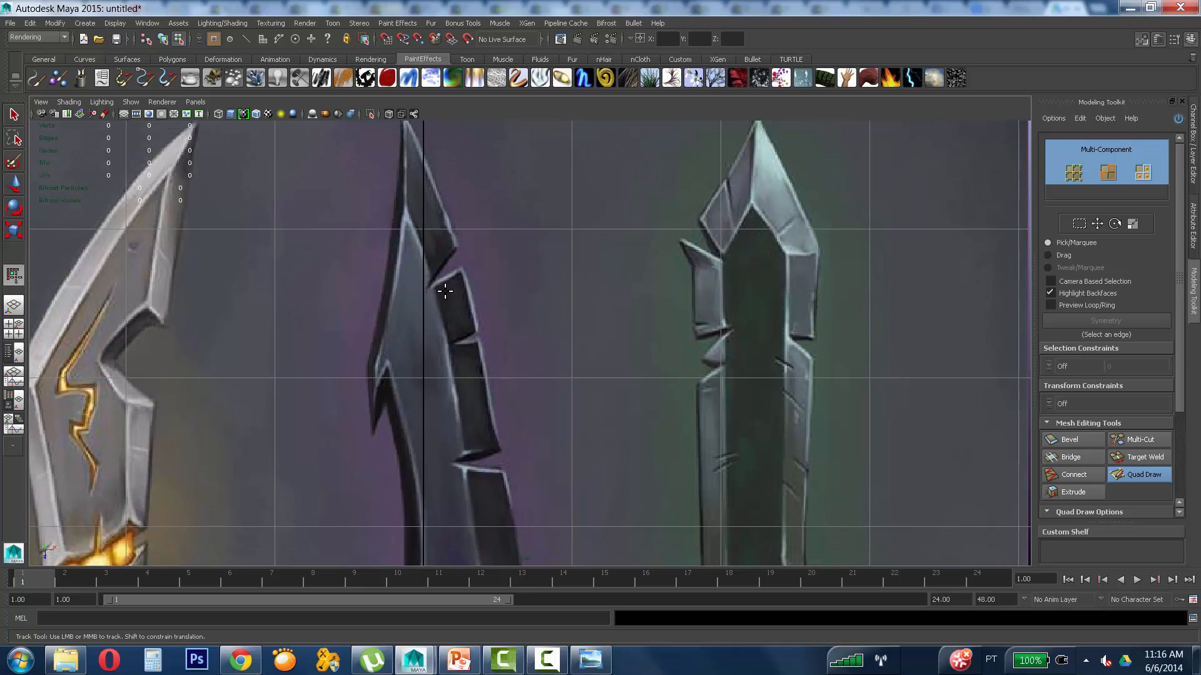
alt+middle_drag(453, 286, 416, 191)
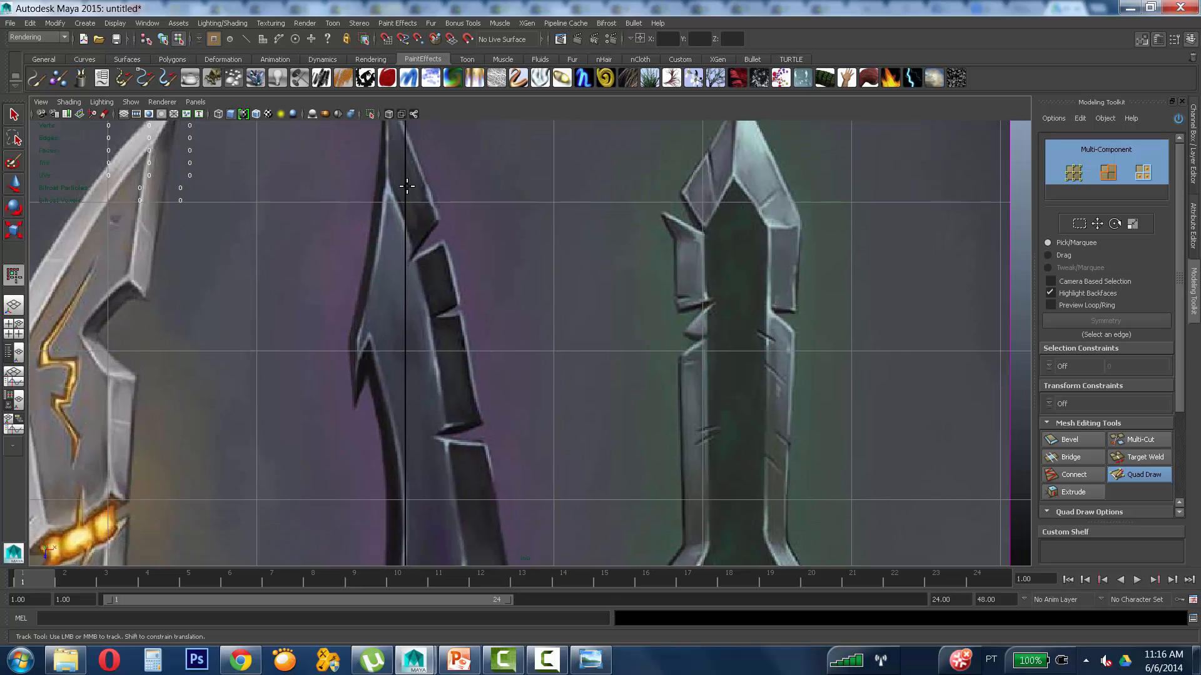
alt+middle_drag(486, 444, 423, 250)
alt+middle_drag(412, 460, 429, 355)
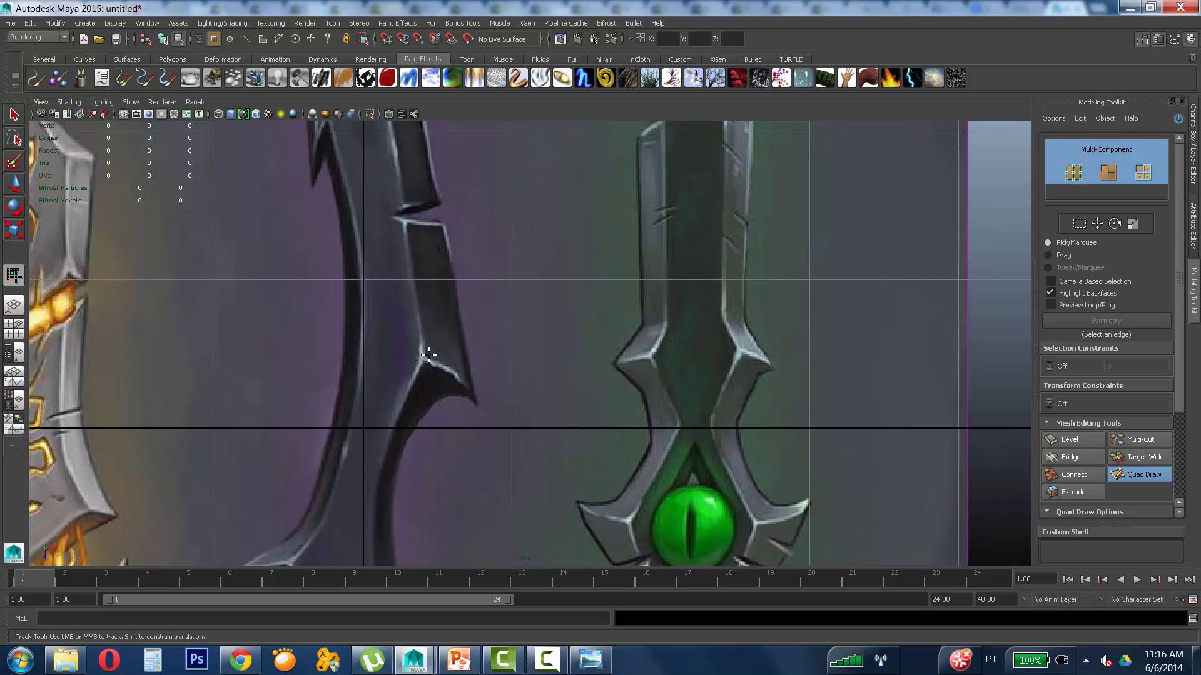
alt+middle_drag(407, 449, 419, 323)
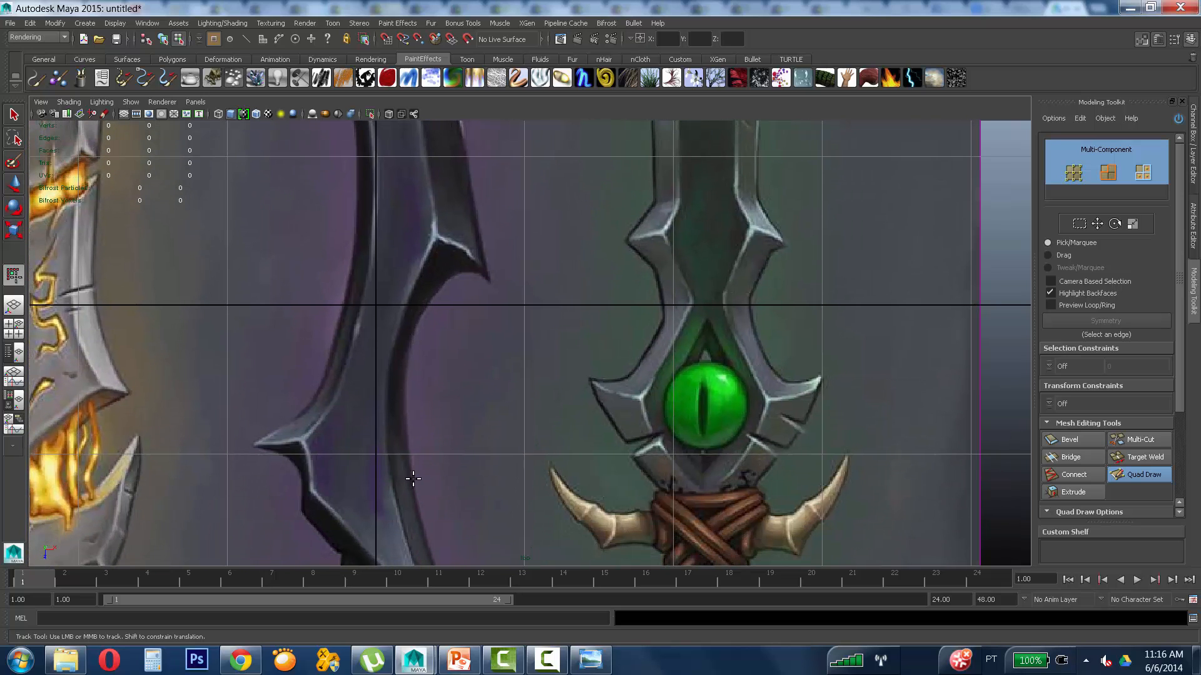
alt+middle_drag(413, 479, 394, 379)
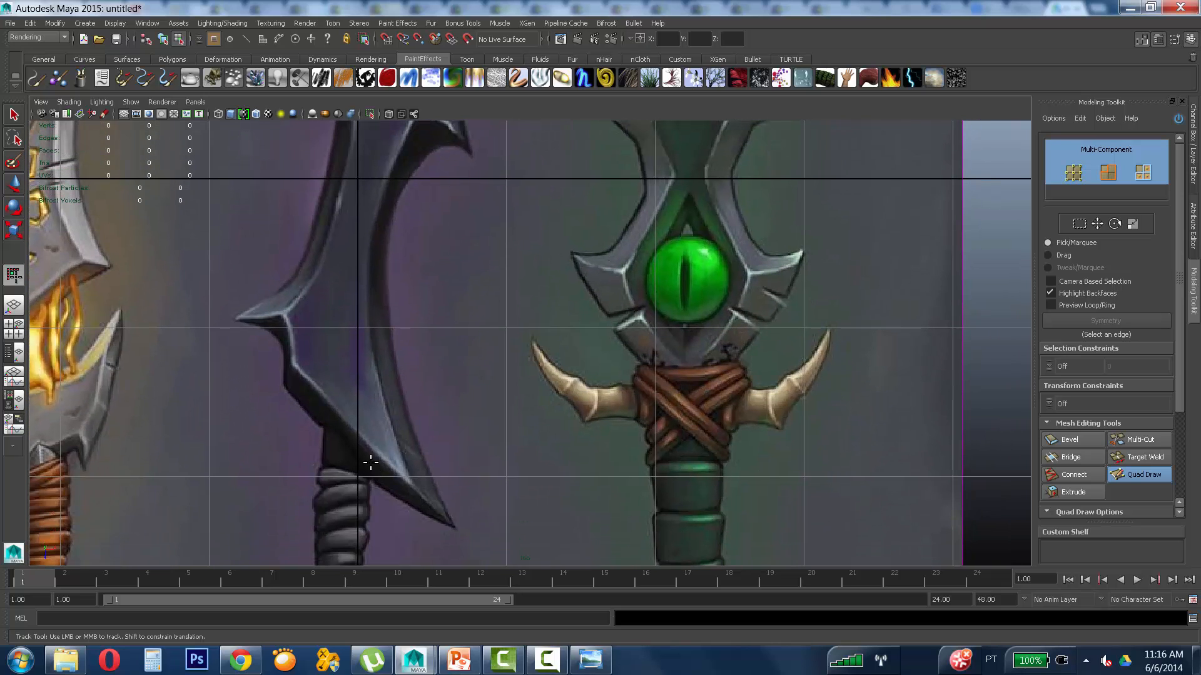
alt+middle_drag(371, 462, 484, 417)
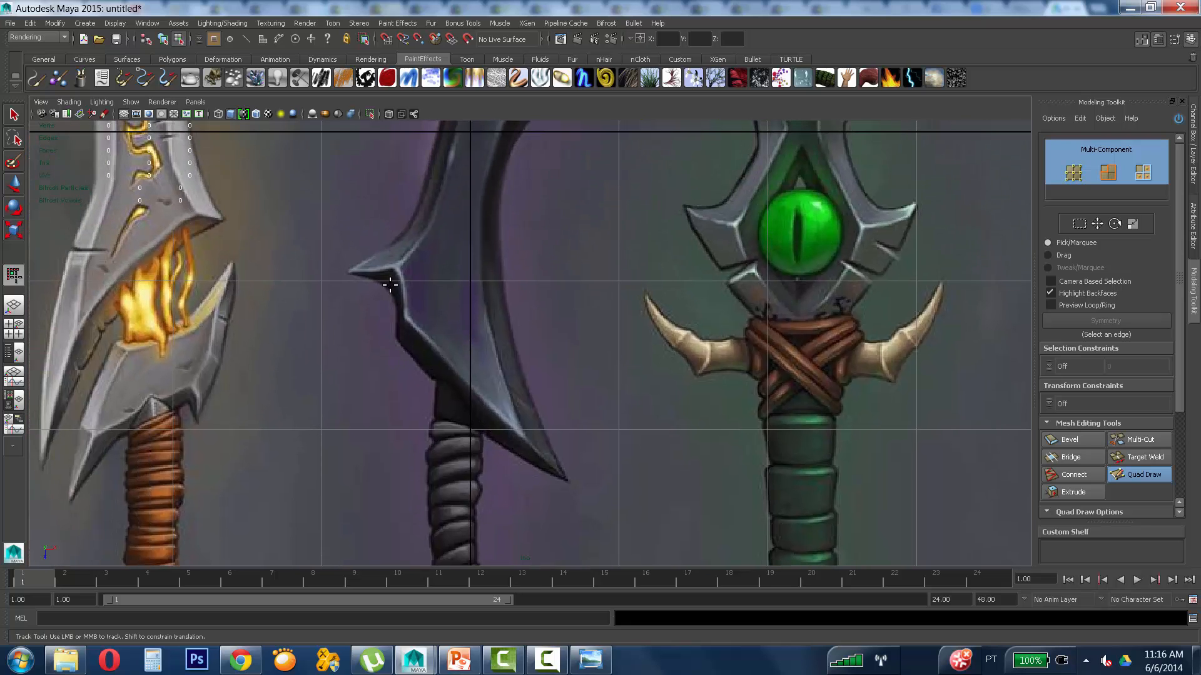
alt+middle_drag(357, 277, 354, 411)
alt+middle_drag(446, 230, 422, 351)
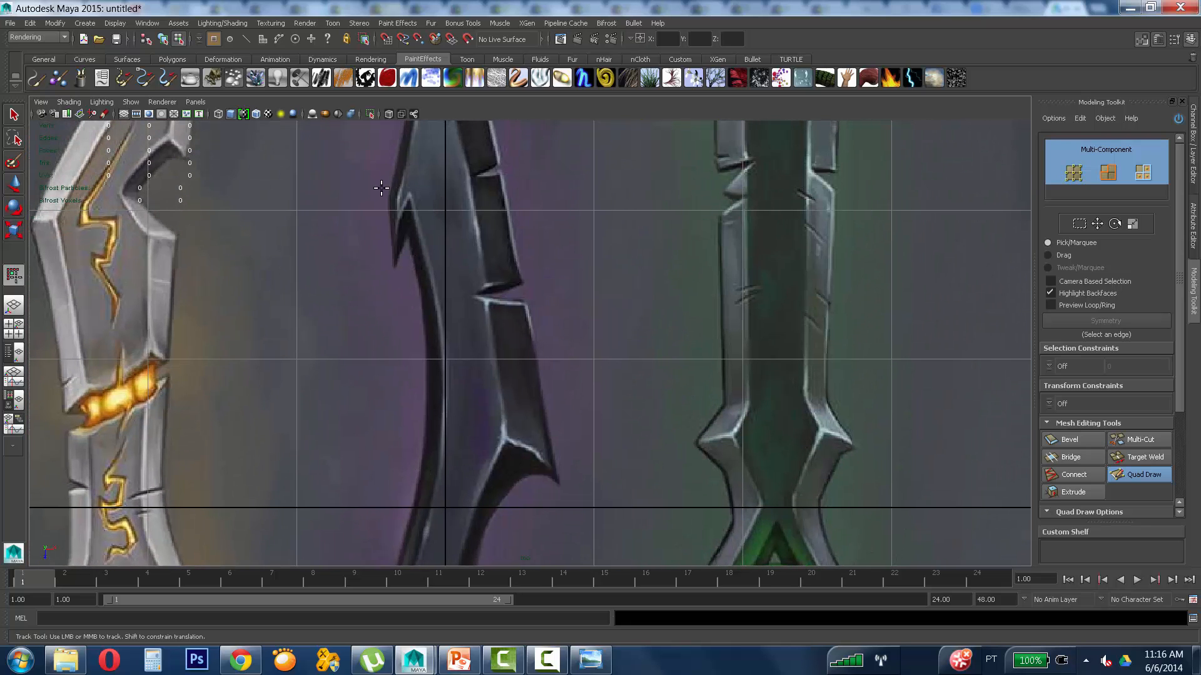
alt+middle_drag(381, 187, 368, 305)
alt+middle_drag(433, 358, 349, 216)
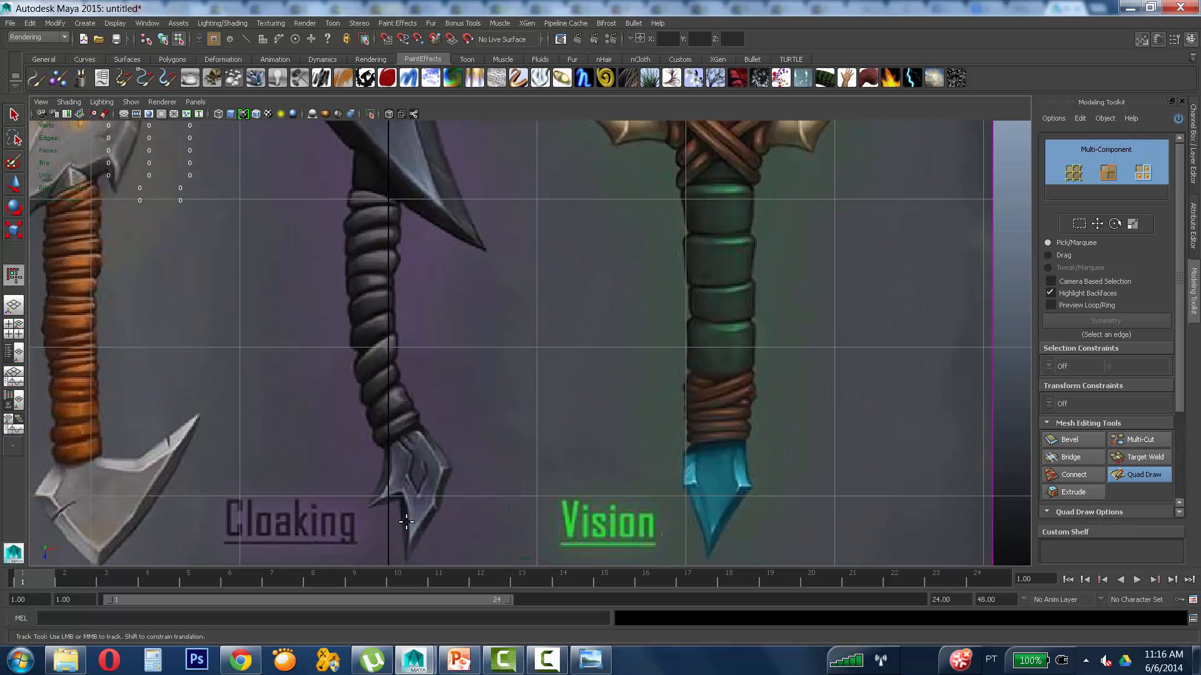
alt+middle_drag(406, 242, 414, 407)
alt+middle_drag(453, 159, 449, 299)
alt+middle_drag(480, 261, 481, 490)
Step: Place four dots around the Cloaking blade's dark tip facet and fill them with a quad
alt+right_drag(307, 262, 340, 265)
alt+middle_drag(340, 265, 351, 292)
alt+right_drag(351, 292, 396, 279)
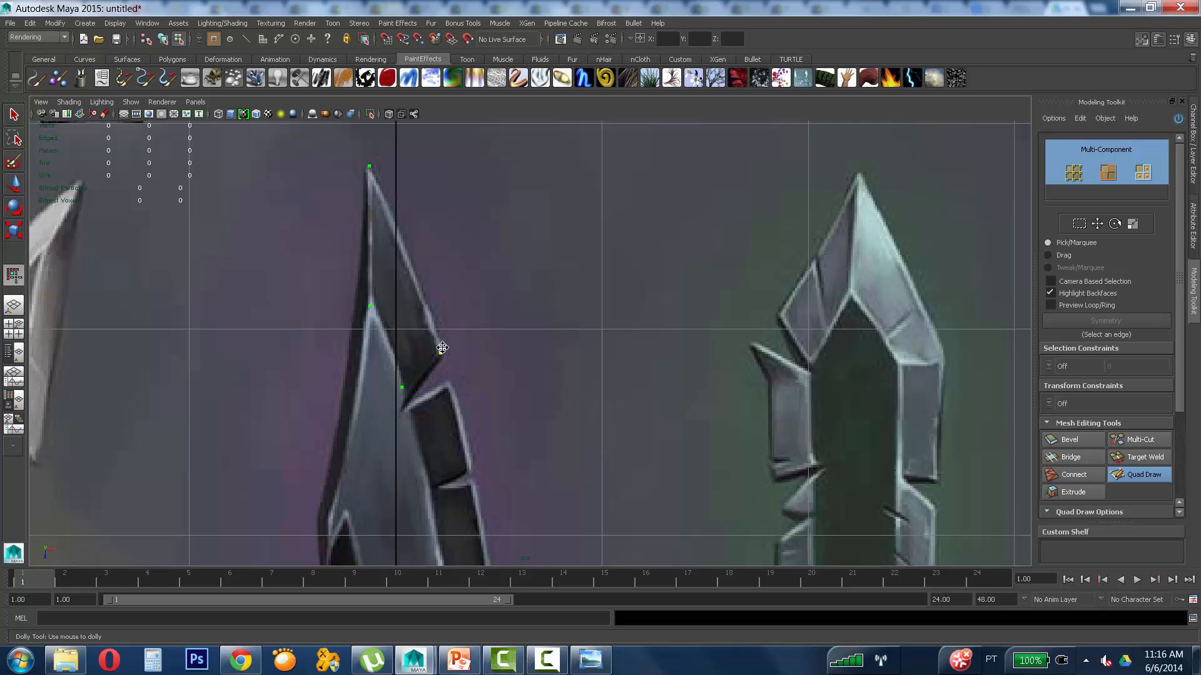
shift+click(415, 306)
Step: Fill the first dark edge segment below the tip with one quad and the next segment with two stacked quads
scroll(477, 314, down, 4)
alt+middle_drag(477, 313, 463, 188)
scroll(400, 260, up, 3)
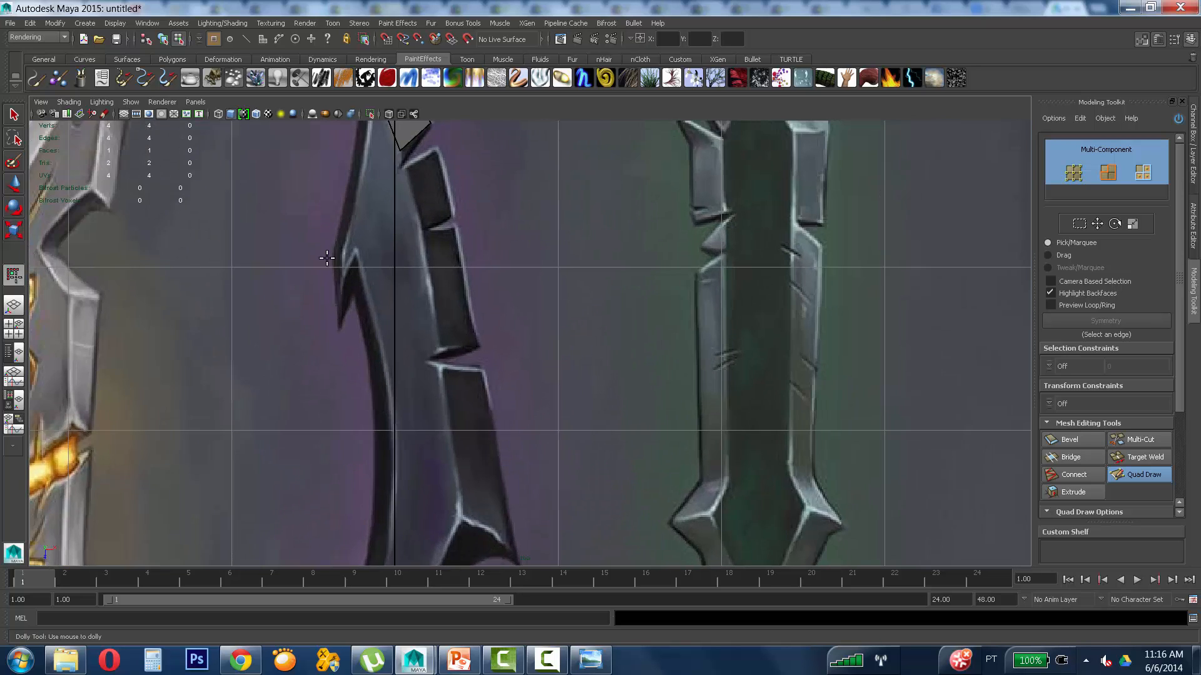
alt+right_drag(326, 258, 402, 266)
alt+middle_drag(402, 266, 402, 436)
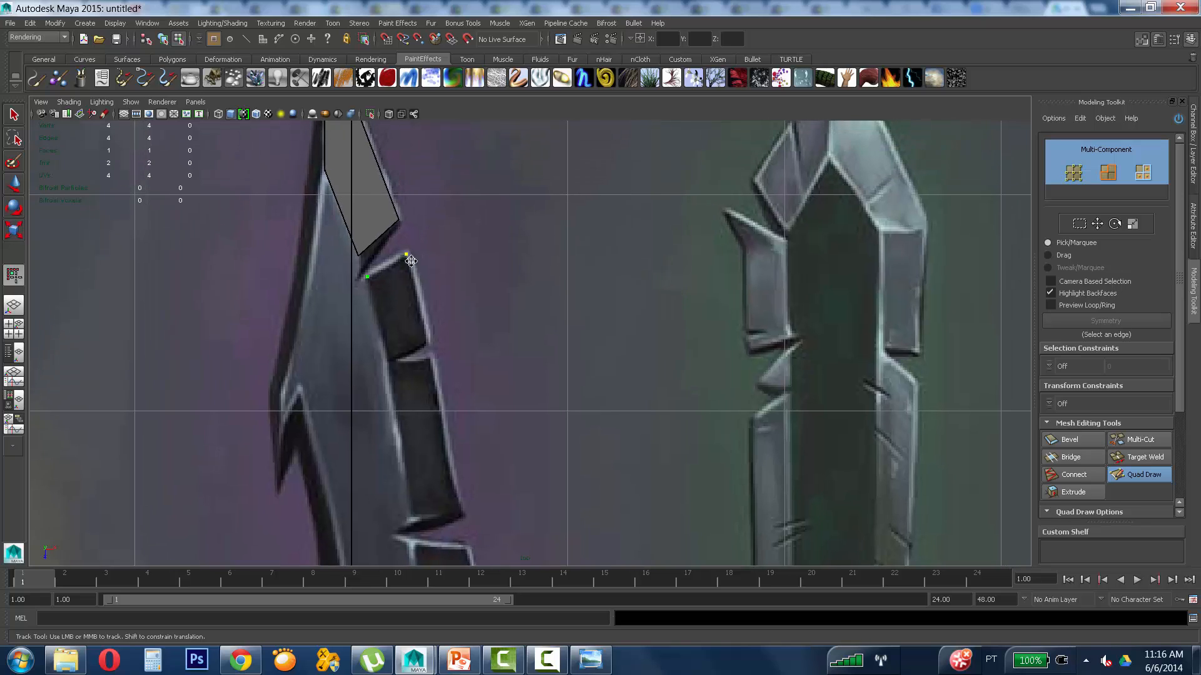
shift+click(400, 314)
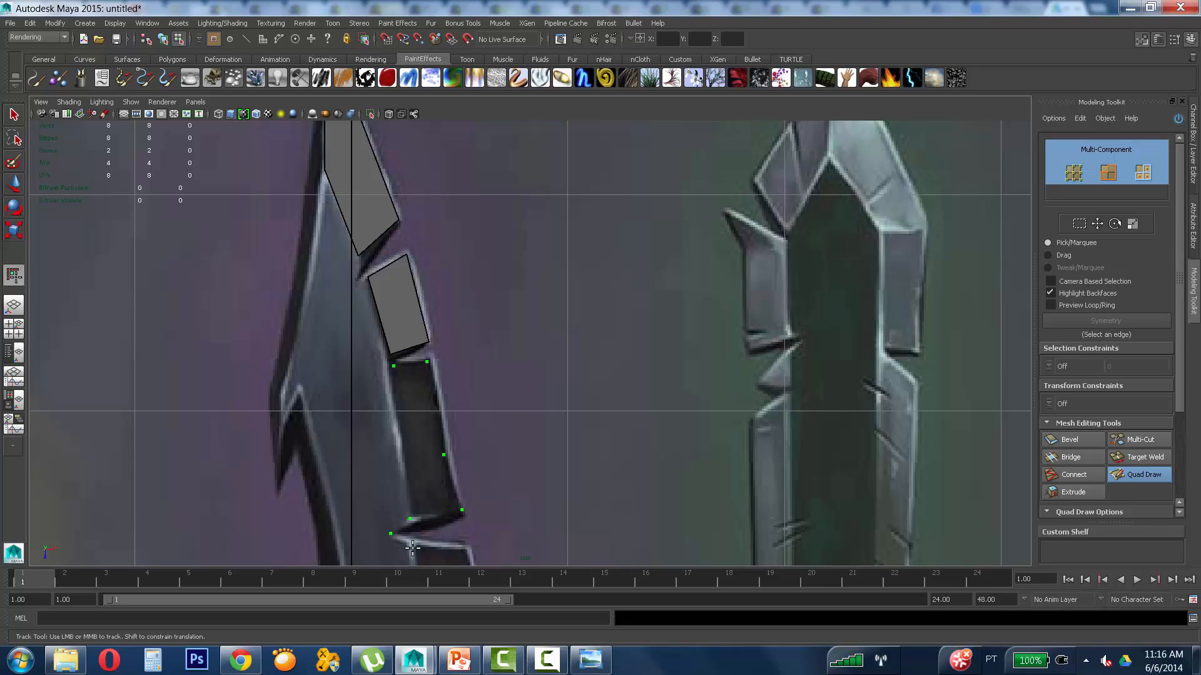
click(409, 463)
shift+click(437, 492)
shift+click(423, 429)
Step: Place dots around the long edge segment and its barb, fill the barb's point with a quad and fit its vertices to the outline
alt+middle_drag(464, 438, 444, 255)
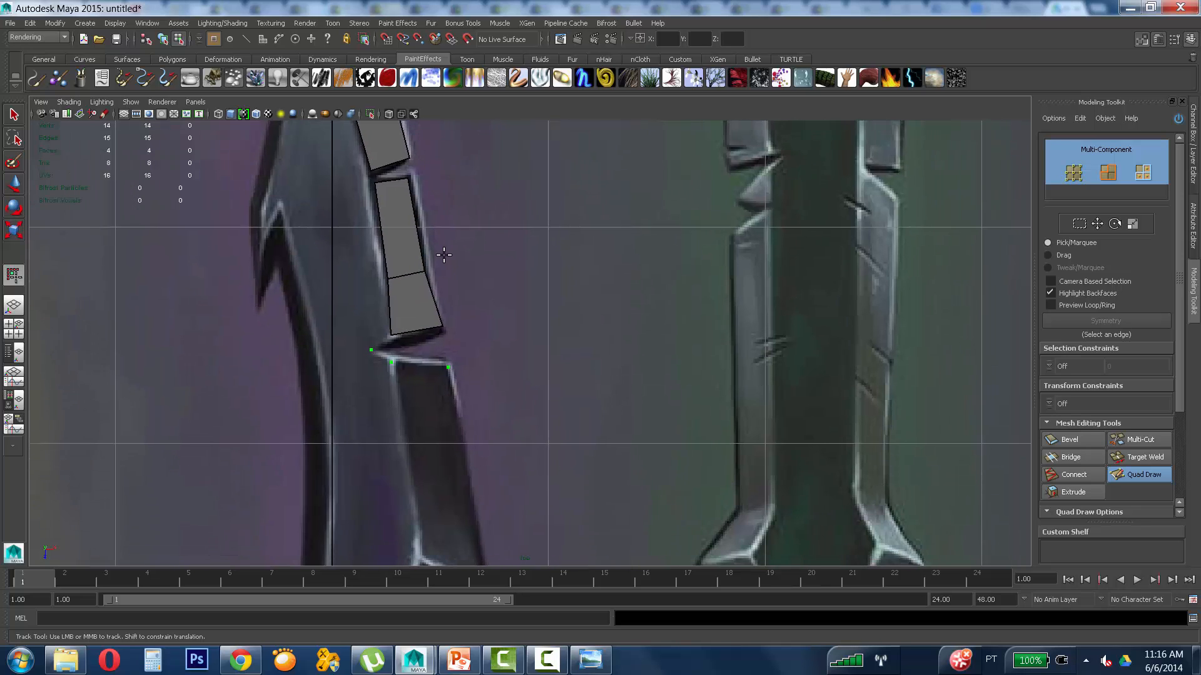
alt+right_drag(444, 255, 370, 424)
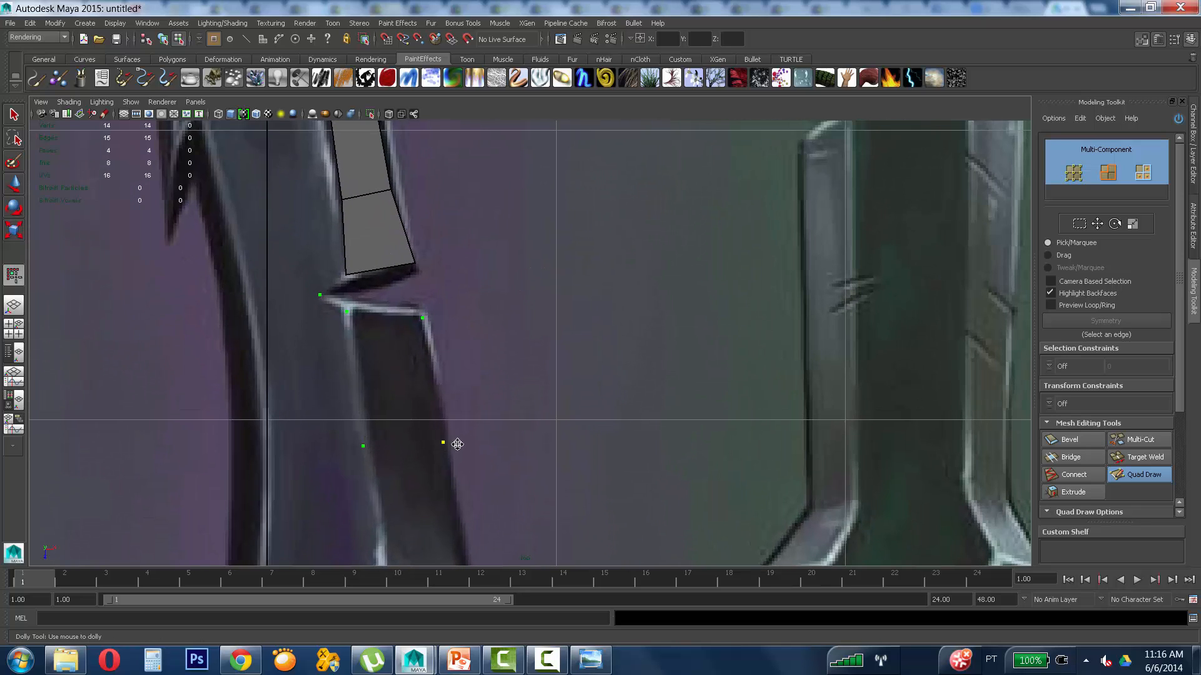
alt+middle_drag(457, 444, 385, 375)
click(443, 384)
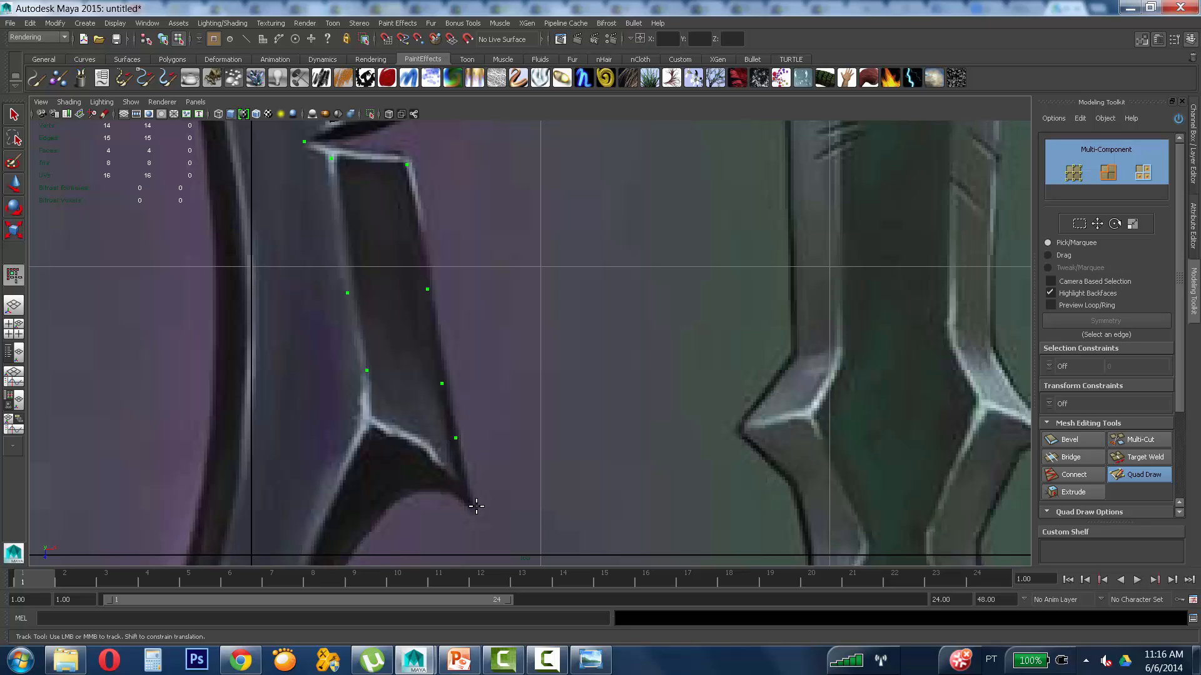
click(411, 497)
click(368, 422)
shift+click(456, 479)
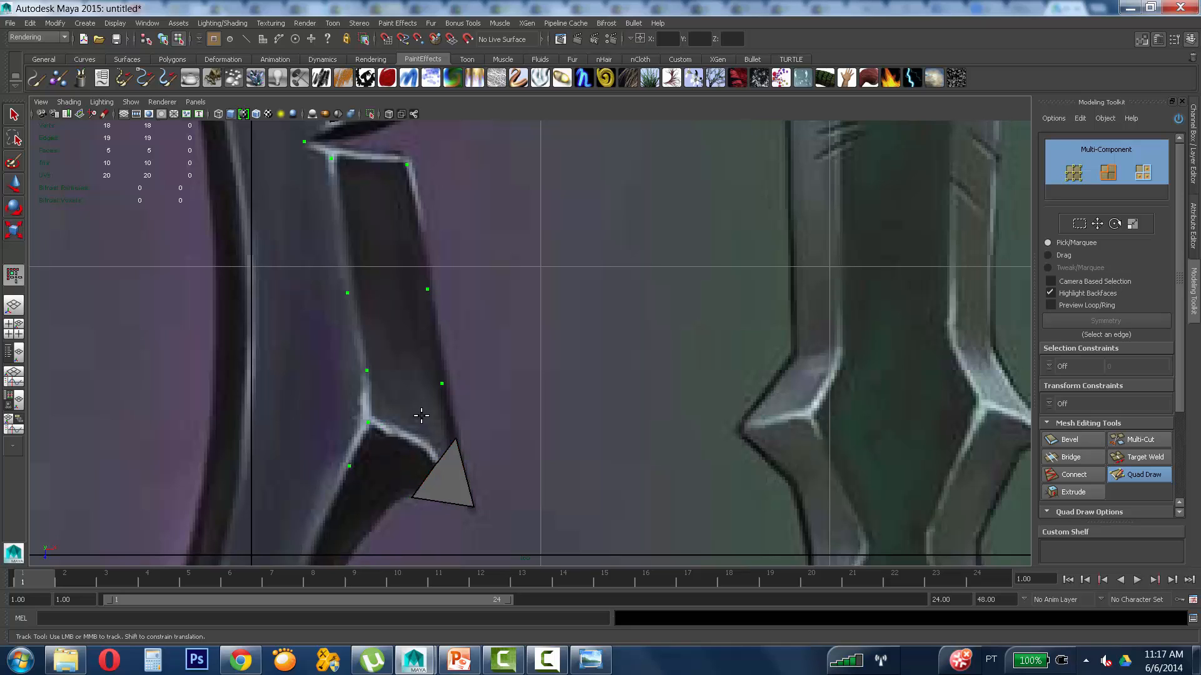
drag(440, 466, 420, 491)
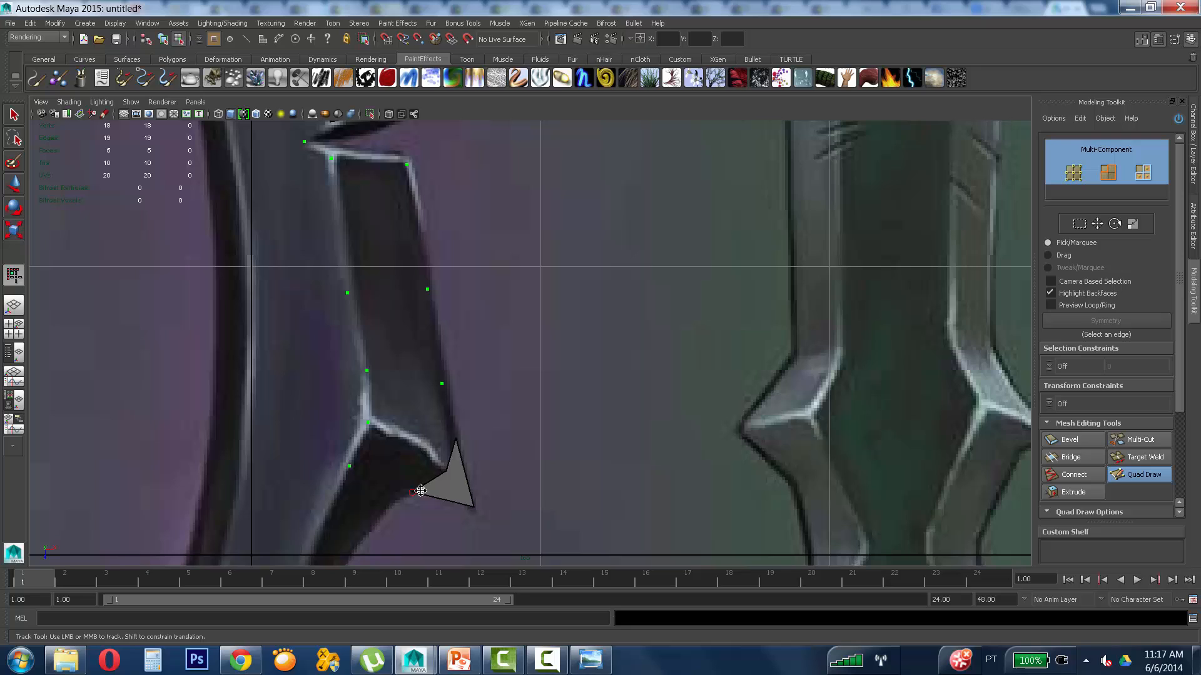
Step: Fill the long edge segment above the barb with three stacked quads and add one quad on the curve below it
shift+click(420, 404)
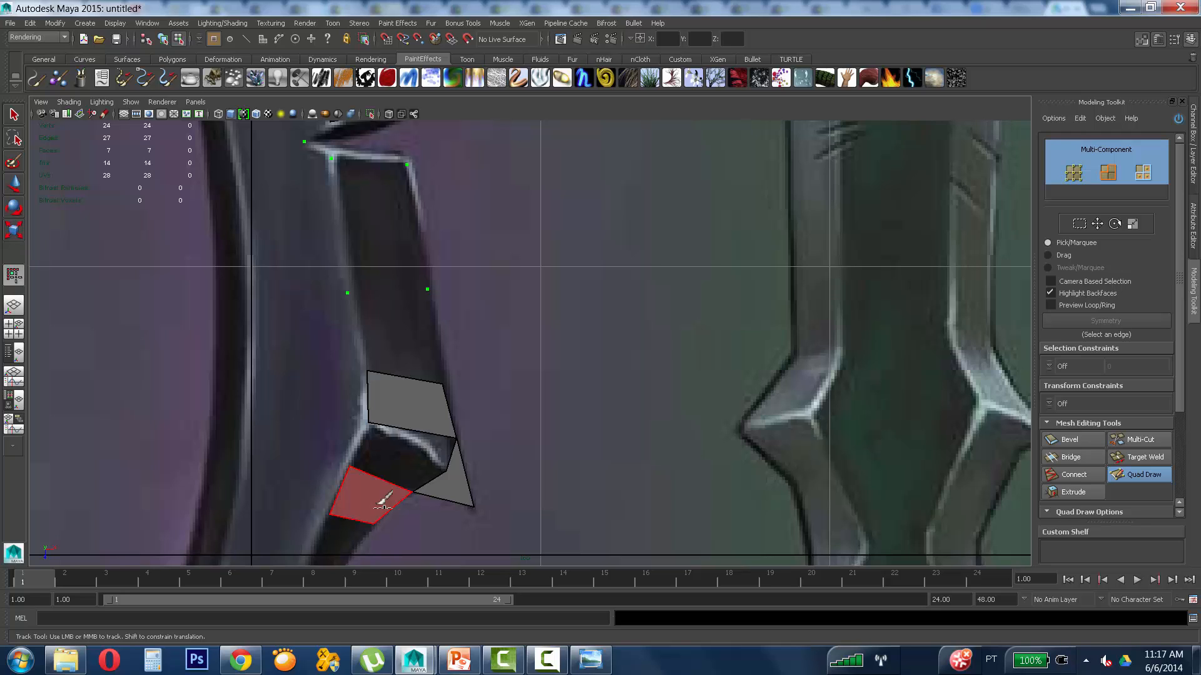
shift+click(381, 500)
alt+middle_drag(459, 375, 463, 405)
shift+click(397, 366)
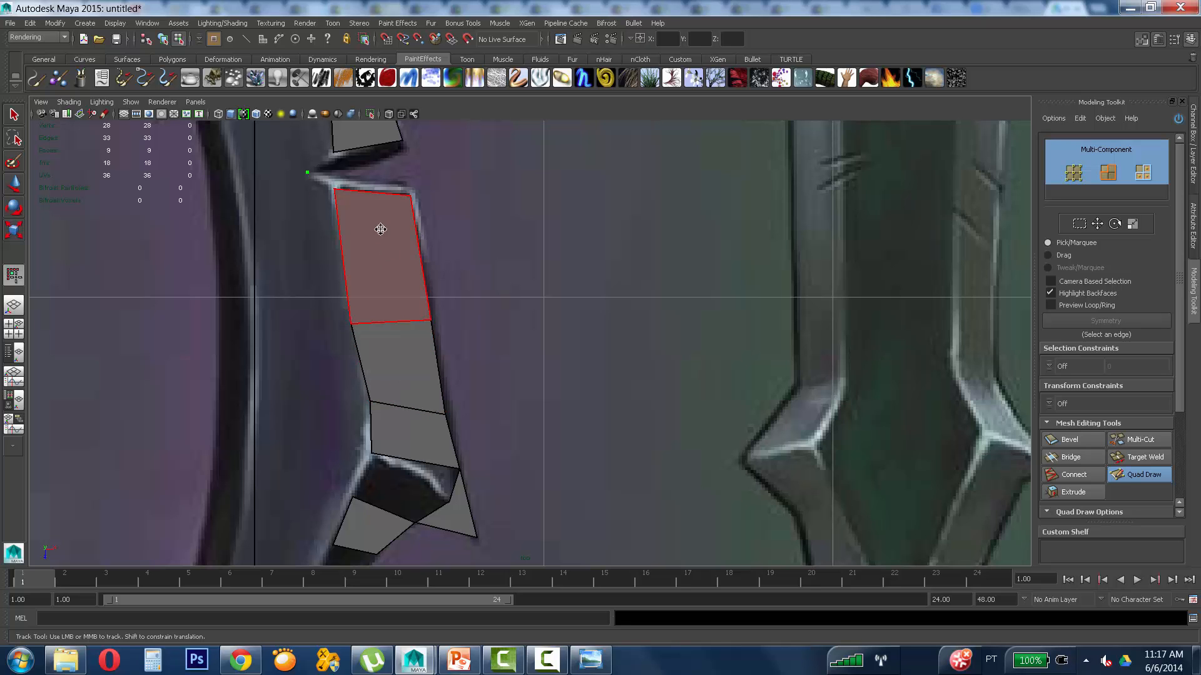
shift+click(381, 229)
Step: Place pairs of dots along the blade's lower curved edge, continuing around its lower point
scroll(443, 281, down, 10)
scroll(670, 267, up, 3)
alt+middle_drag(459, 219, 481, 333)
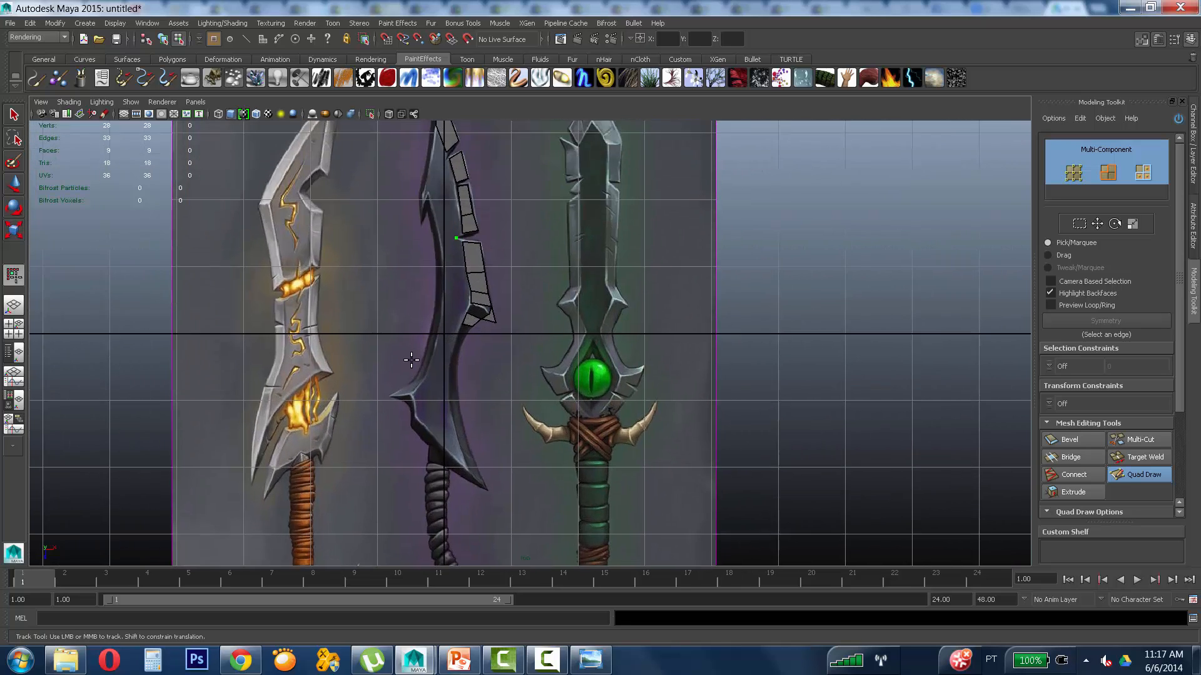
scroll(354, 303, up, 6)
alt+middle_drag(415, 309, 475, 188)
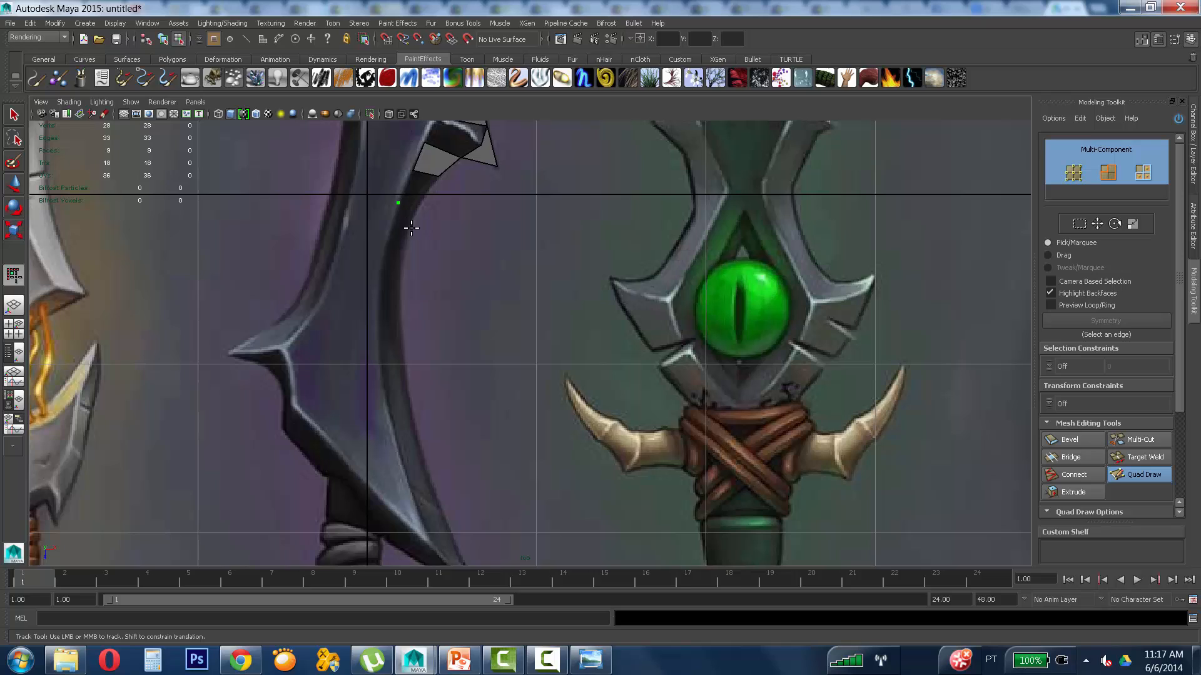
click(401, 263)
alt+middle_drag(466, 348, 396, 222)
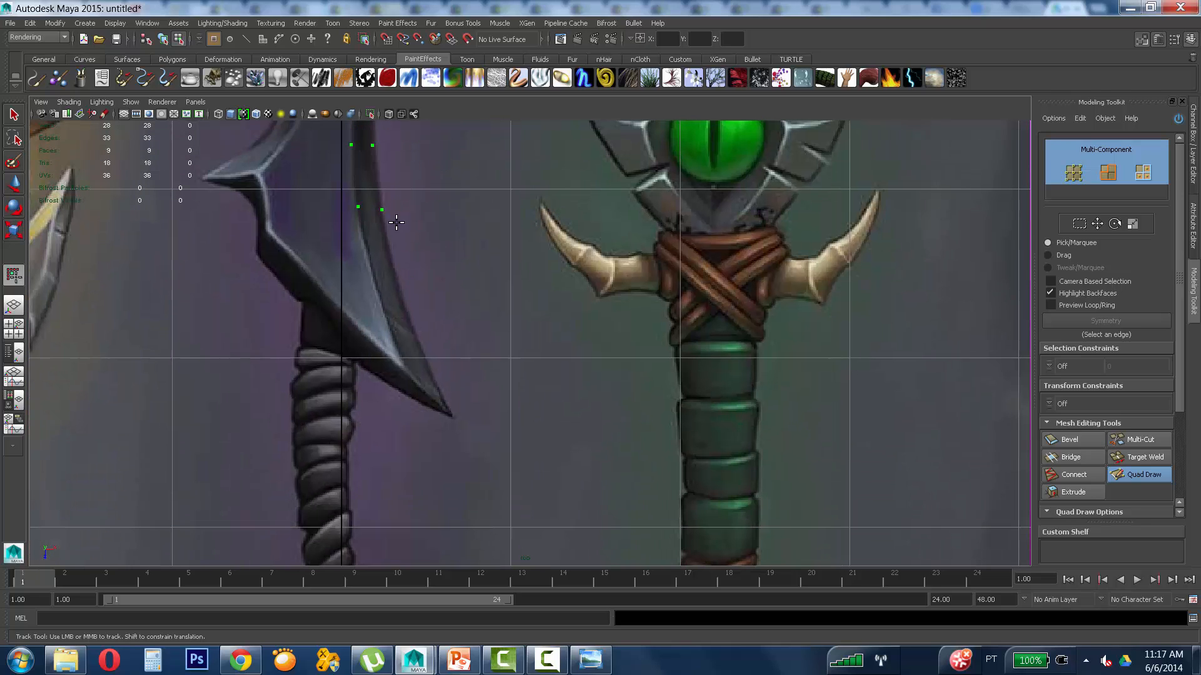
click(391, 267)
click(415, 336)
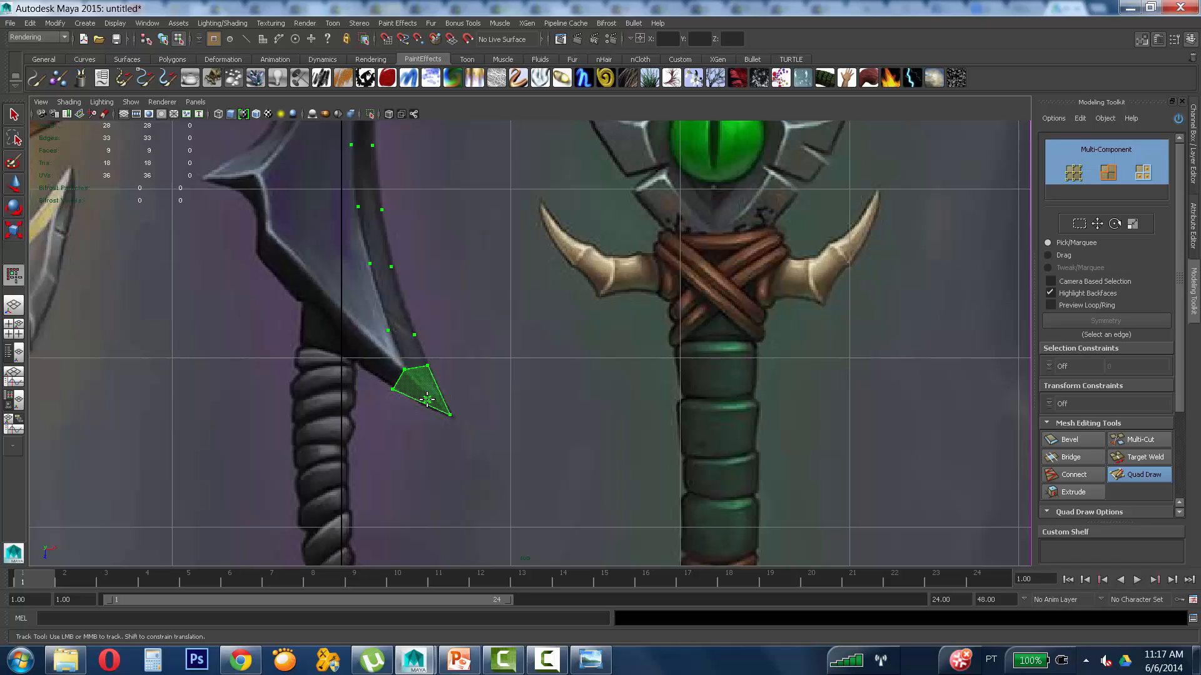
Step: Try to fill the blade's lower point with a single quad, and undo the fill
shift+click(415, 391)
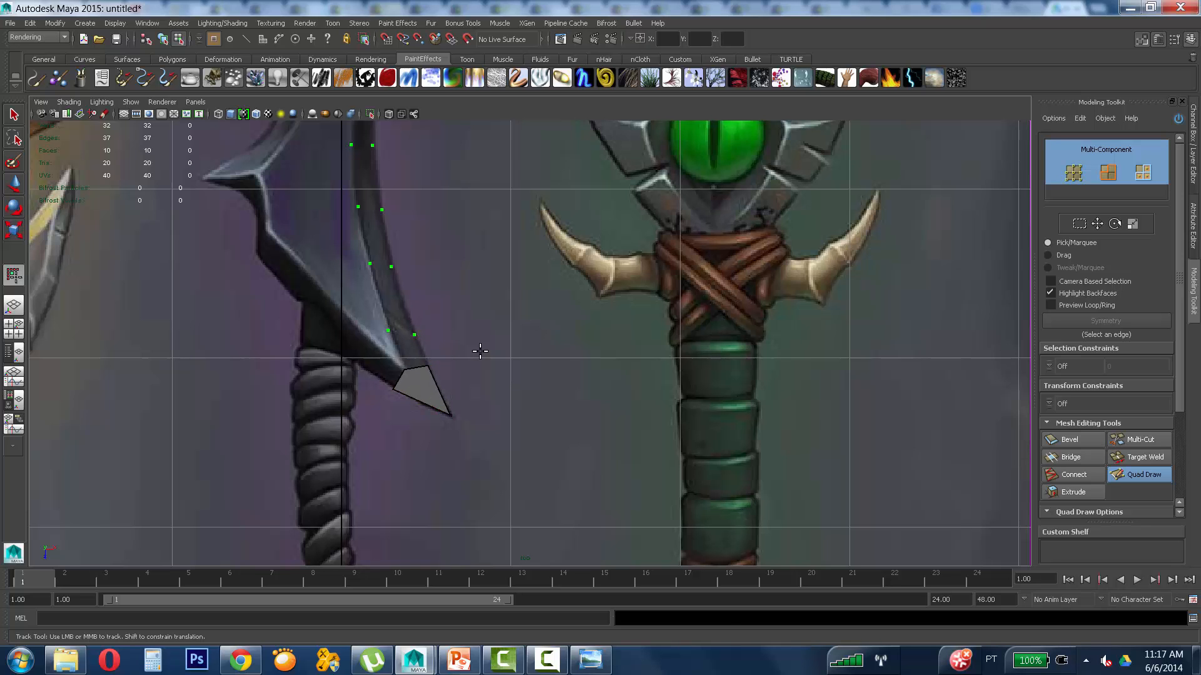
key(ctrl+z)
key(ctrl+z)
key(ctrl+z)
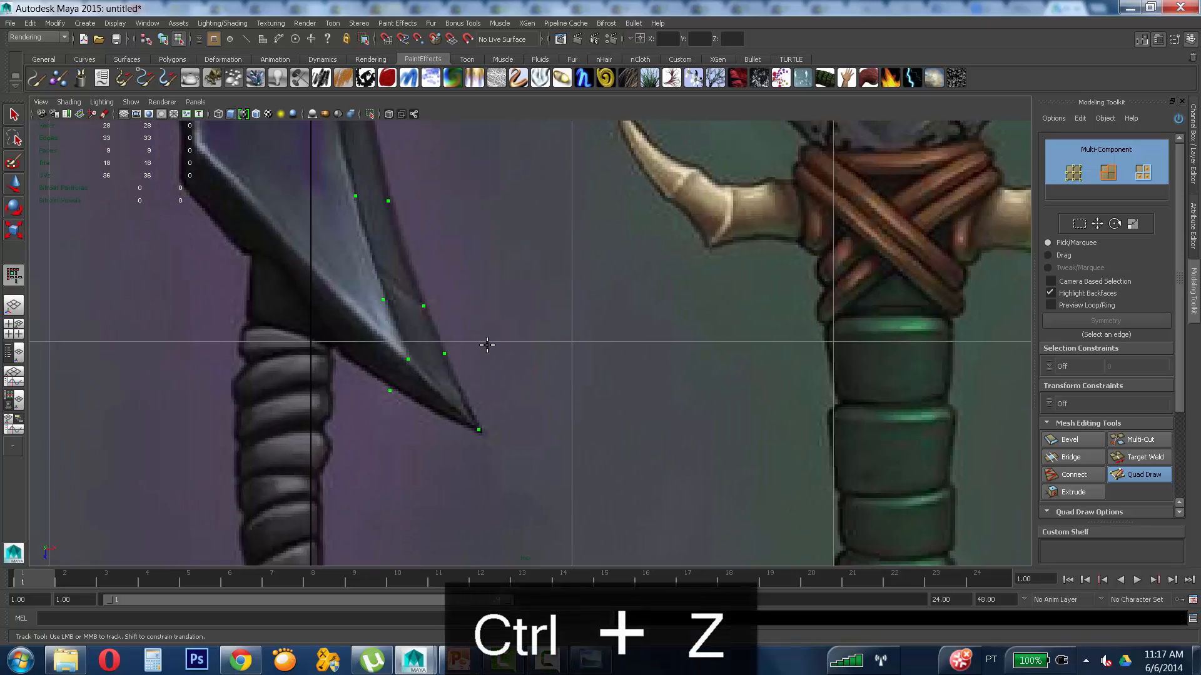
Step: Fit the dots at the blade's lower point to the outline and fill three quads from the tip up the outer curved edge
drag(445, 354, 446, 364)
drag(391, 391, 407, 395)
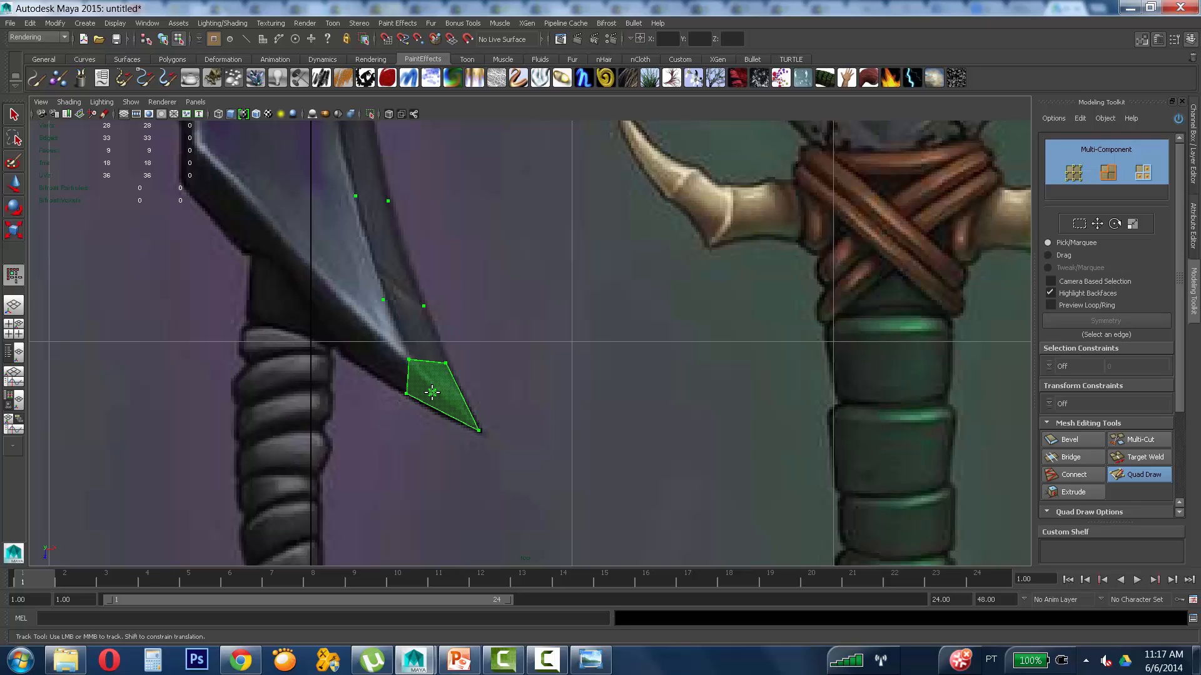
shift+click(432, 392)
shift+click(416, 329)
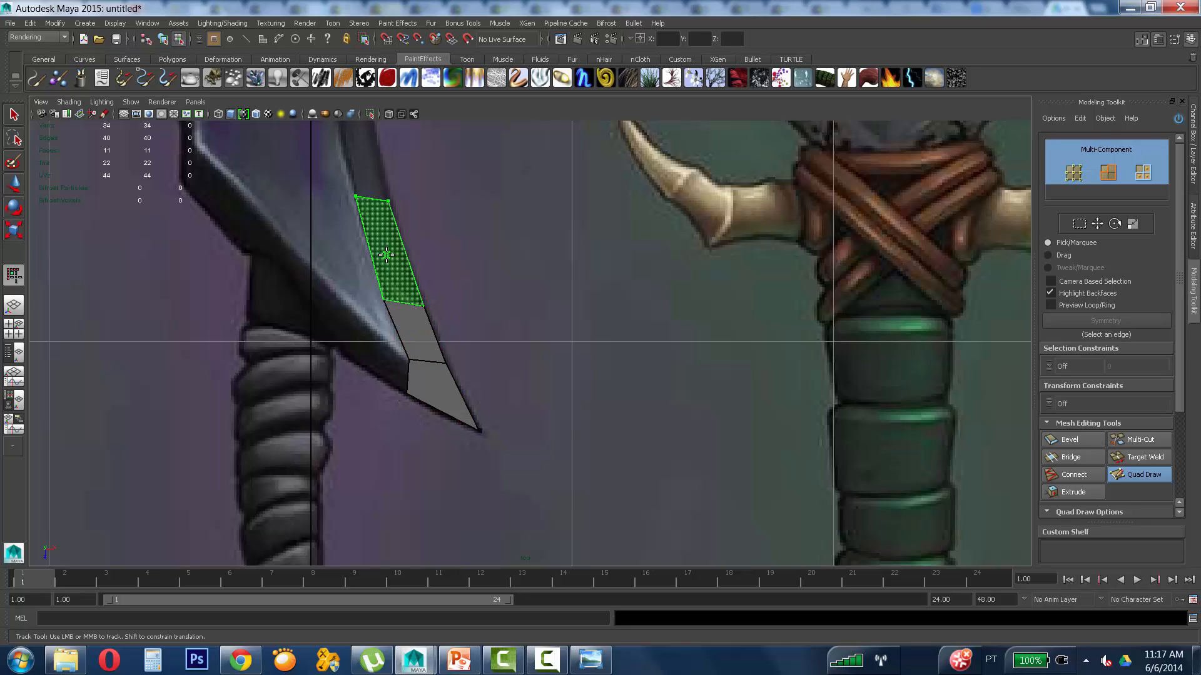
shift+click(387, 255)
Step: Fill the remaining dot pairs up the outer curved edge with quads, joining the strip to the quads below the barb
alt+middle_drag(416, 208, 469, 524)
shift+click(418, 446)
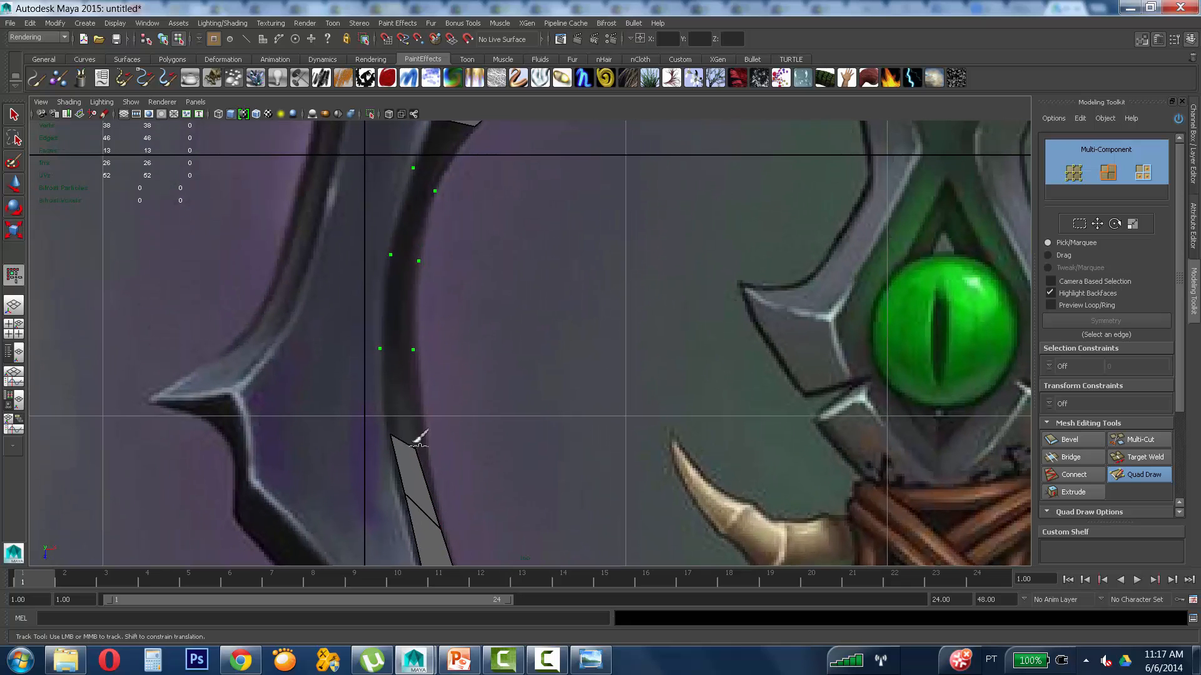
key(ctrl+z)
alt+middle_drag(473, 410, 457, 338)
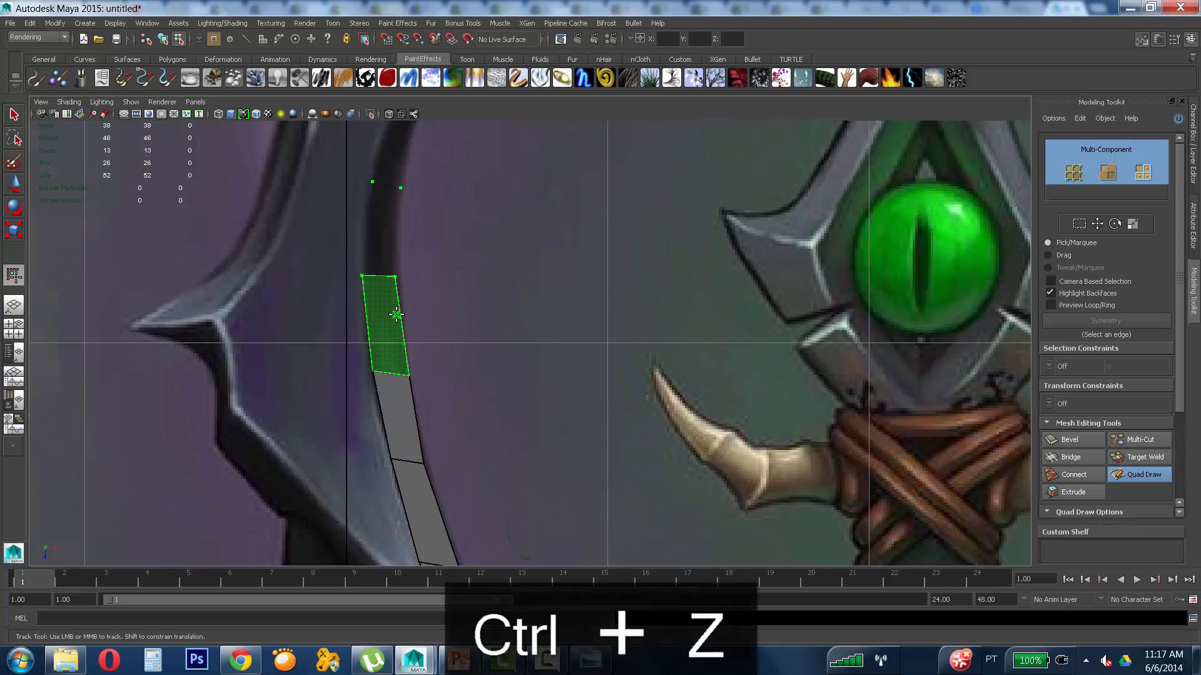
shift+click(397, 313)
shift+click(390, 247)
shift+click(404, 174)
alt+middle_drag(416, 242, 416, 542)
shift+click(425, 389)
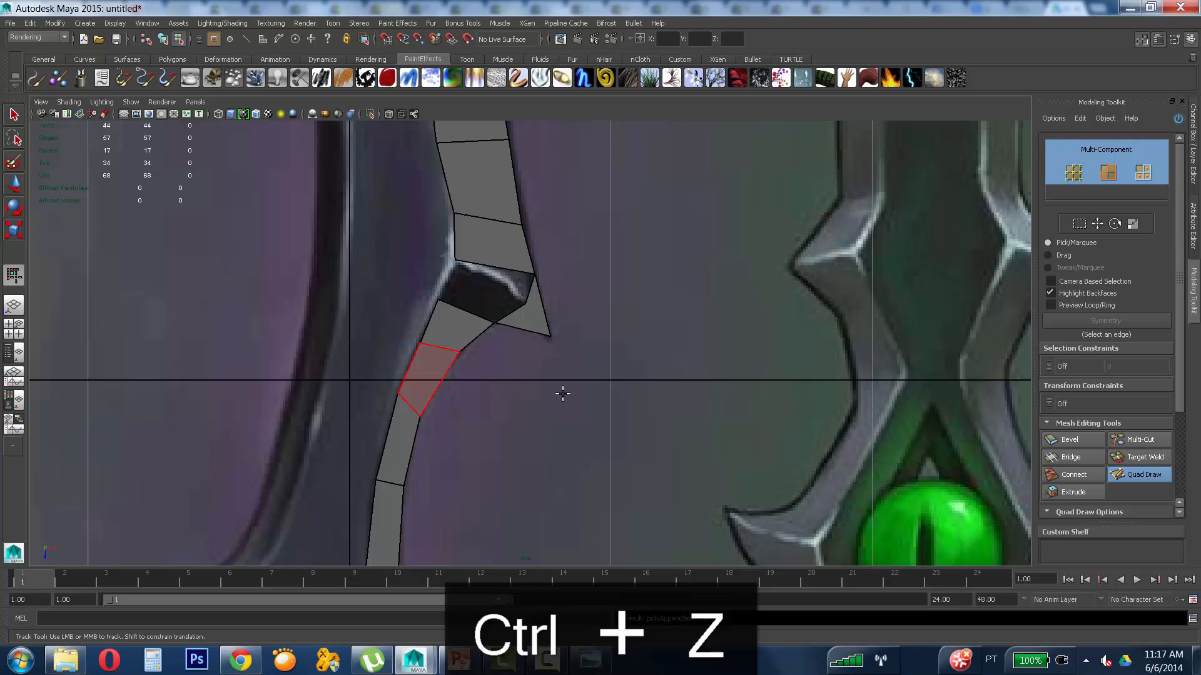
Step: Place pairs of dots along the blade's lower edge, from beside the lower point past the top of the handle
alt+middle_drag(563, 392, 577, 178)
alt+right_drag(576, 178, 395, 386)
alt+middle_drag(395, 386, 380, 315)
mouse_move(380, 315)
alt+right_down()
mouse_move(407, 380)
mouse_move(584, 348)
mouse_move(509, 396)
mouse_move(451, 393)
mouse_move(481, 392)
alt+right_up()
alt+middle_drag(589, 390, 482, 317)
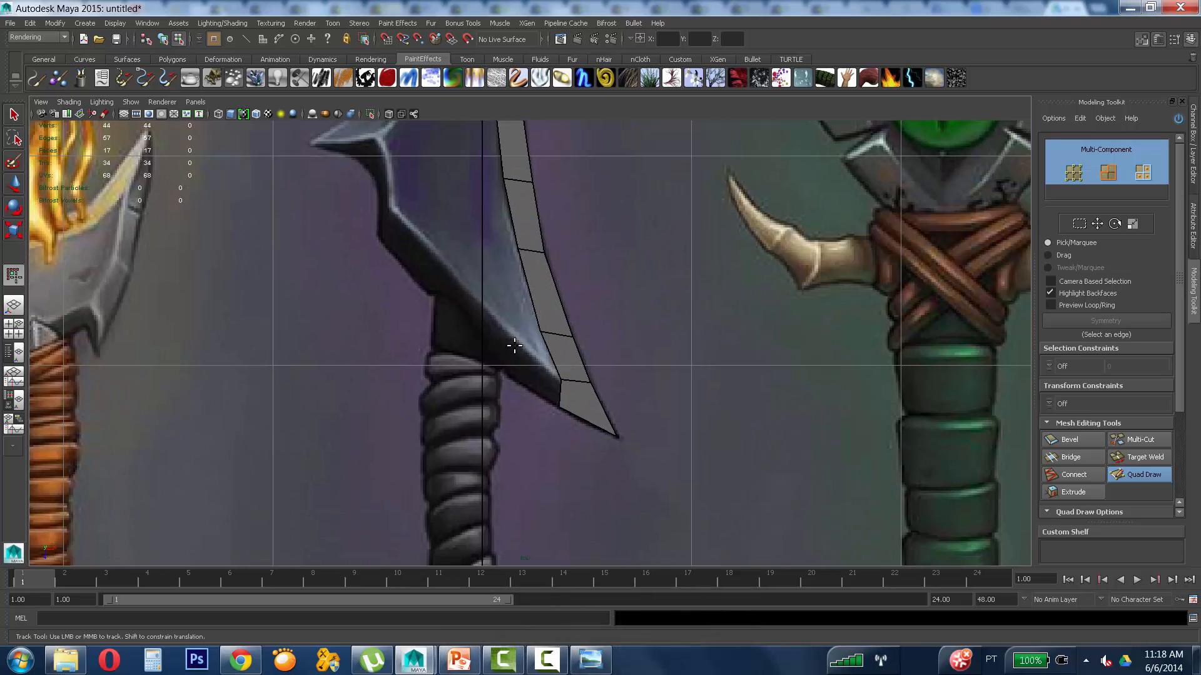
click(522, 342)
click(423, 294)
click(393, 207)
Step: Fill the lower edge above the handle with four connected quads, starting at the quad on the blade's lower point
shift+click(536, 365)
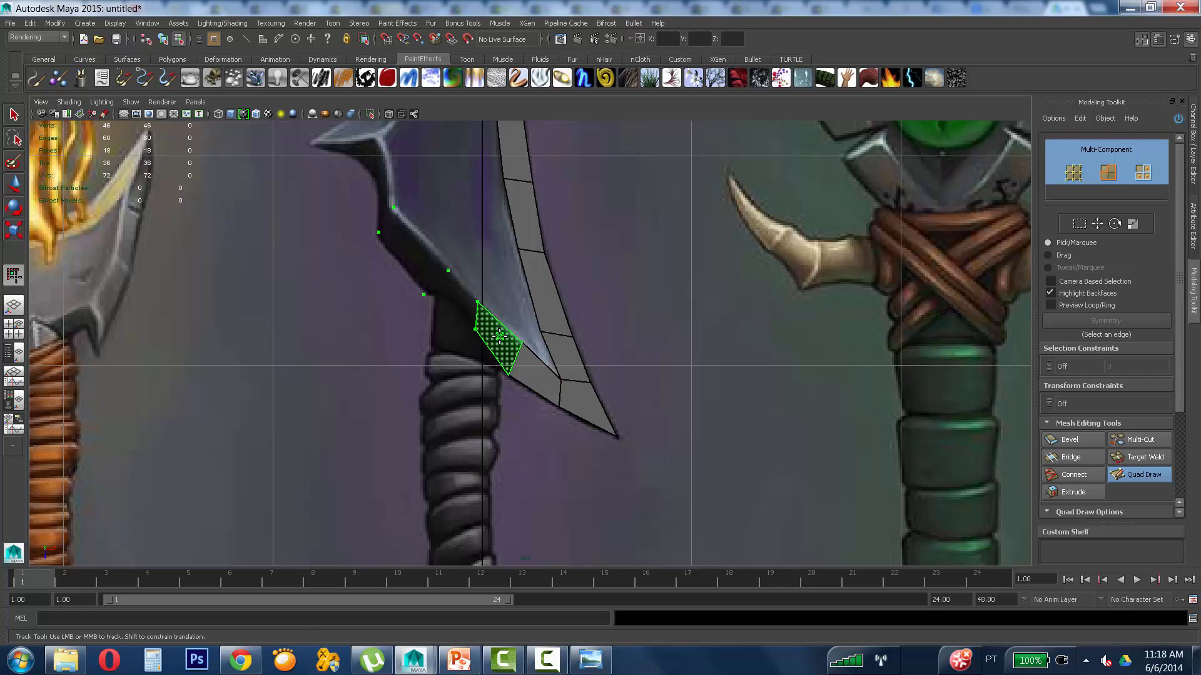
shift+click(495, 329)
shift+click(461, 295)
shift+click(410, 251)
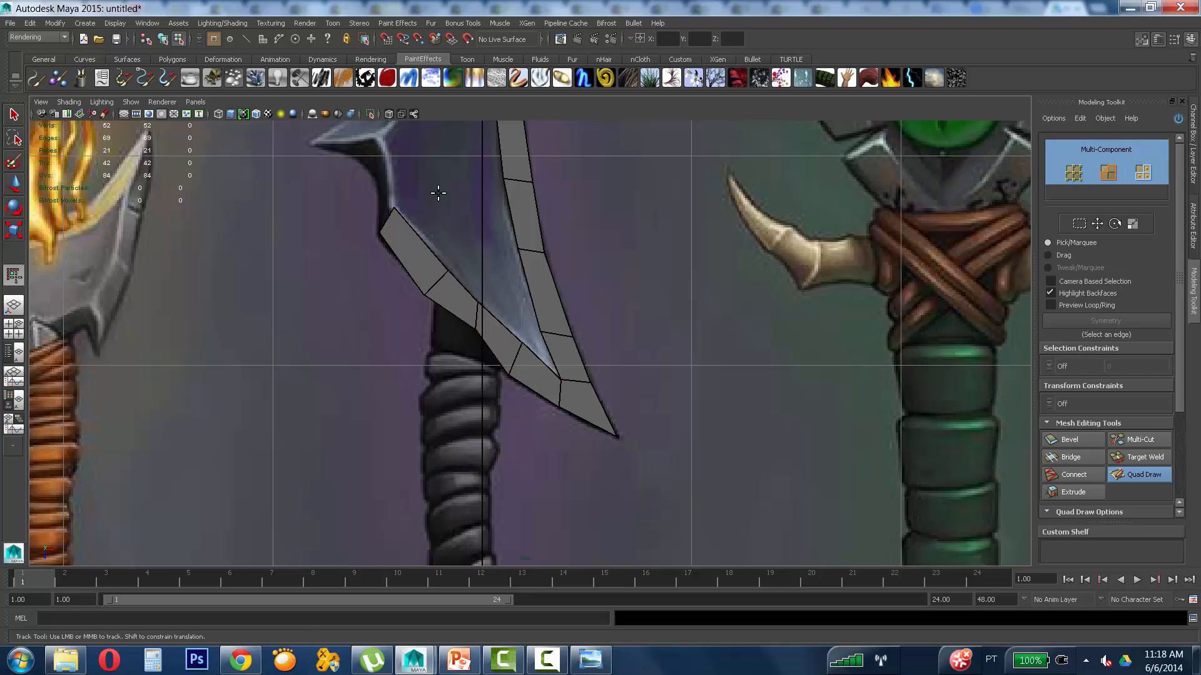
Step: Place dots around the blade's back spike, fill its point with a quad and connect it to the lower edge with two quads
alt+middle_drag(436, 193, 566, 412)
scroll(481, 389, up, 2)
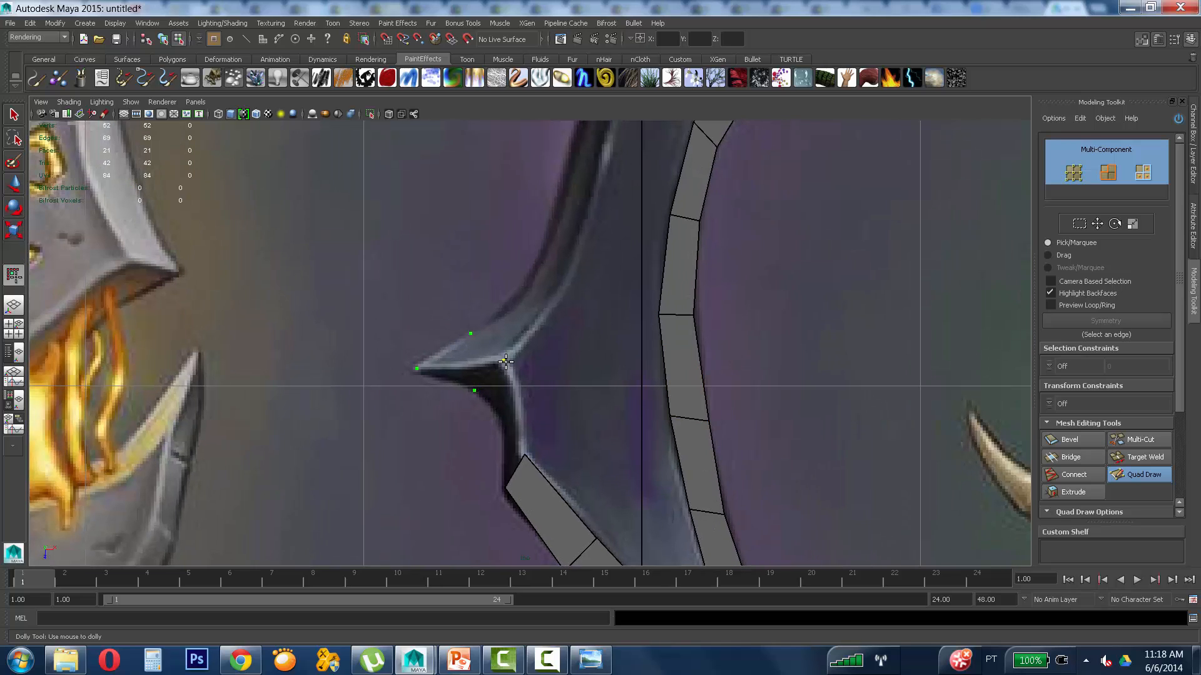
shift+click(498, 378)
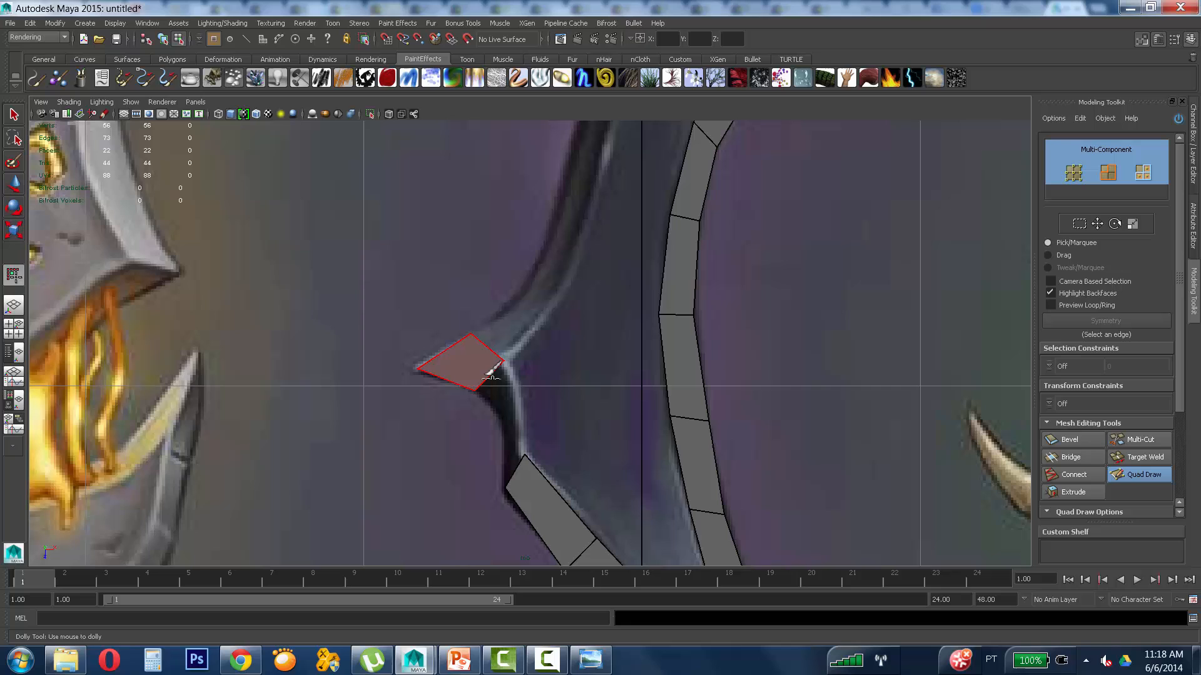
shift+click(514, 438)
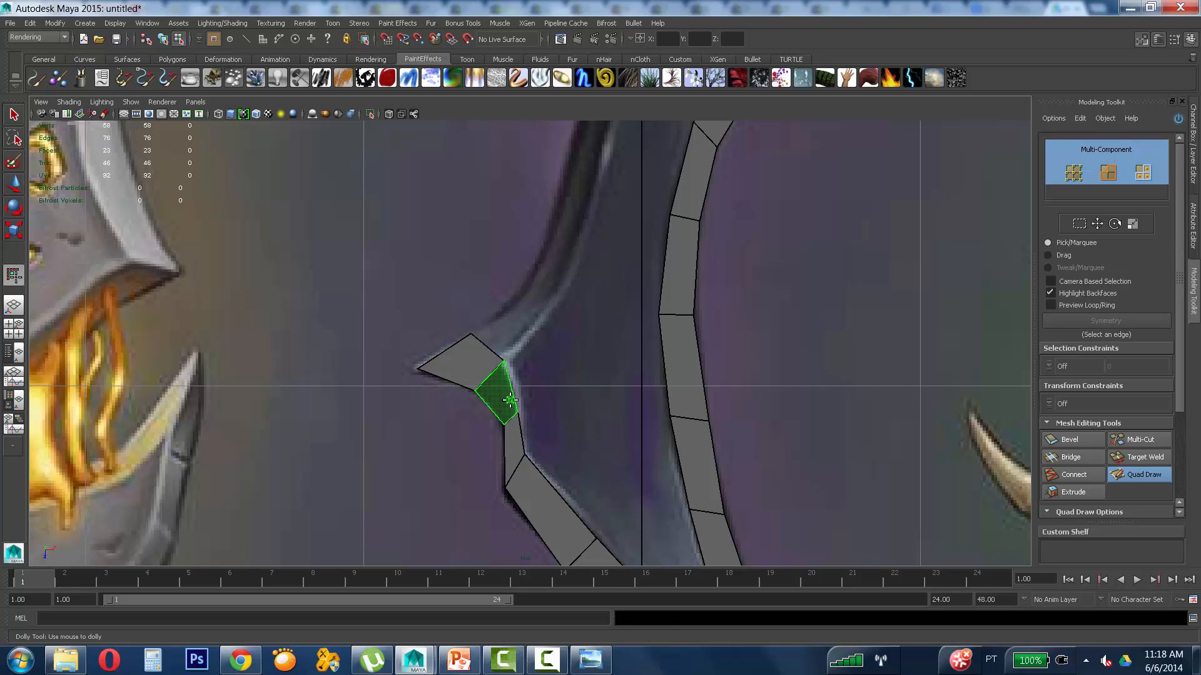
shift+click(497, 391)
Step: Add a quad on the back edge just above the spike and fit its inner upper vertex to the outline
click(518, 304)
click(544, 323)
shift+click(512, 330)
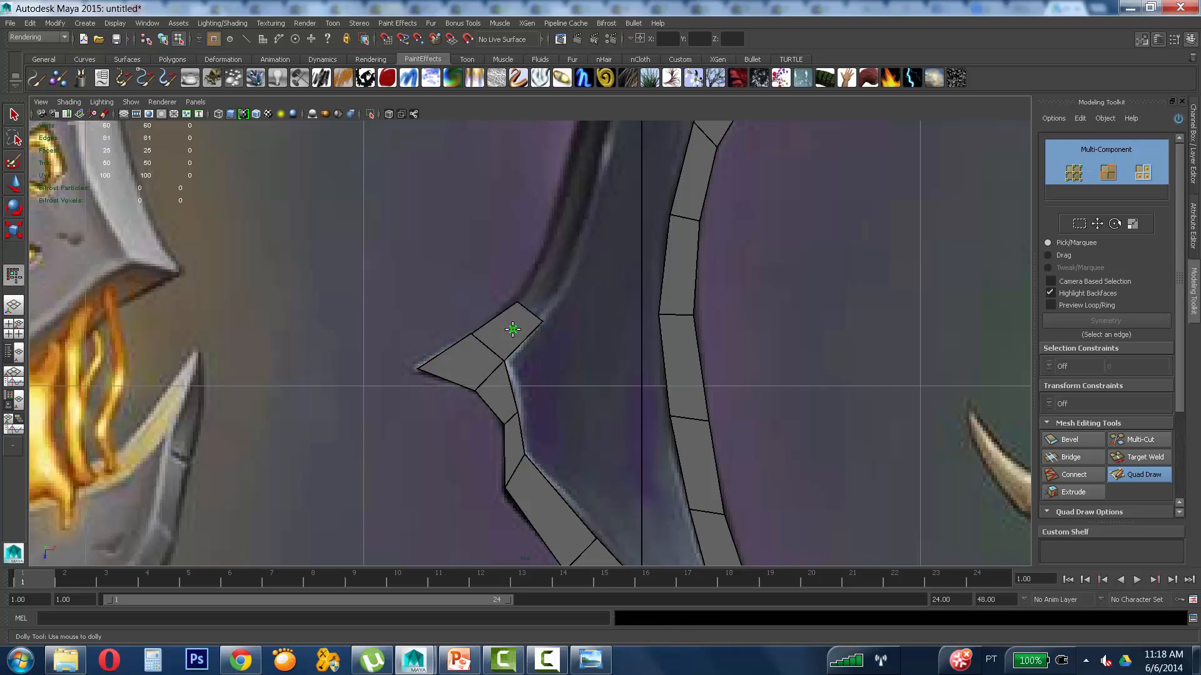
alt+middle_drag(577, 329, 554, 435)
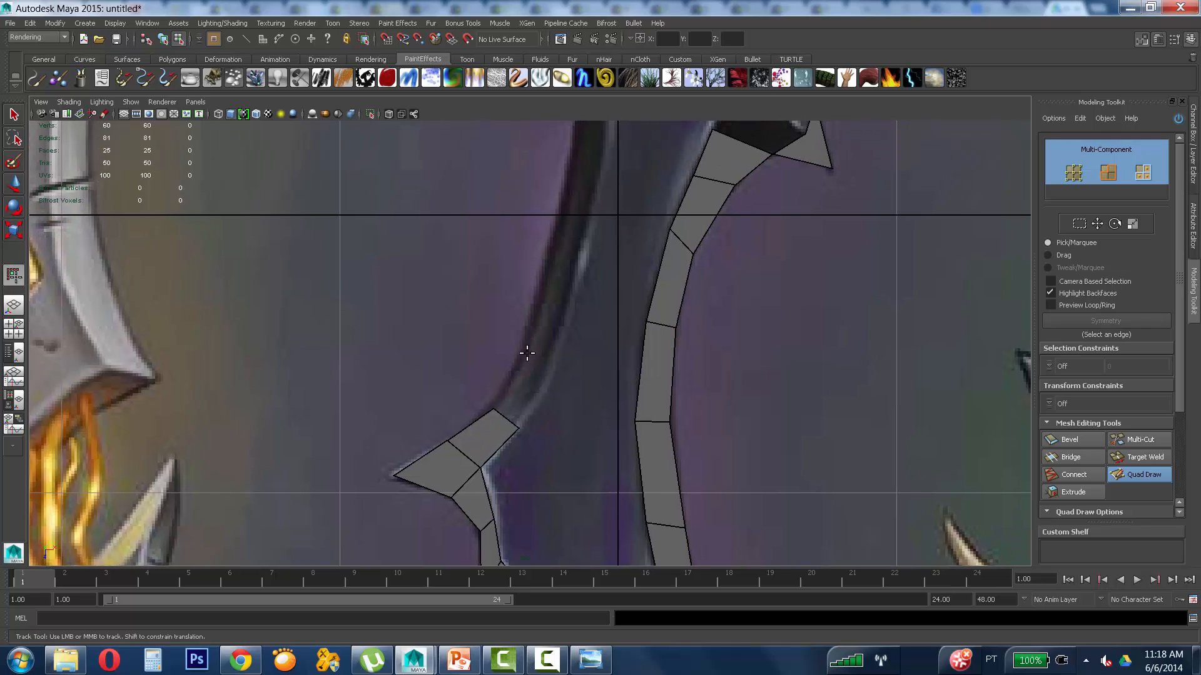
mouse_move(516, 436)
mouse_down()
mouse_move(536, 410)
mouse_move(496, 410)
mouse_move(536, 402)
mouse_up()
Step: Place two pairs of dots up the back edge above the spike and fill them with two quads
alt+middle_drag(592, 381, 542, 323)
alt+right_drag(542, 323, 526, 252)
alt+right_drag(440, 301, 982, 321)
scroll(715, 332, up, 3)
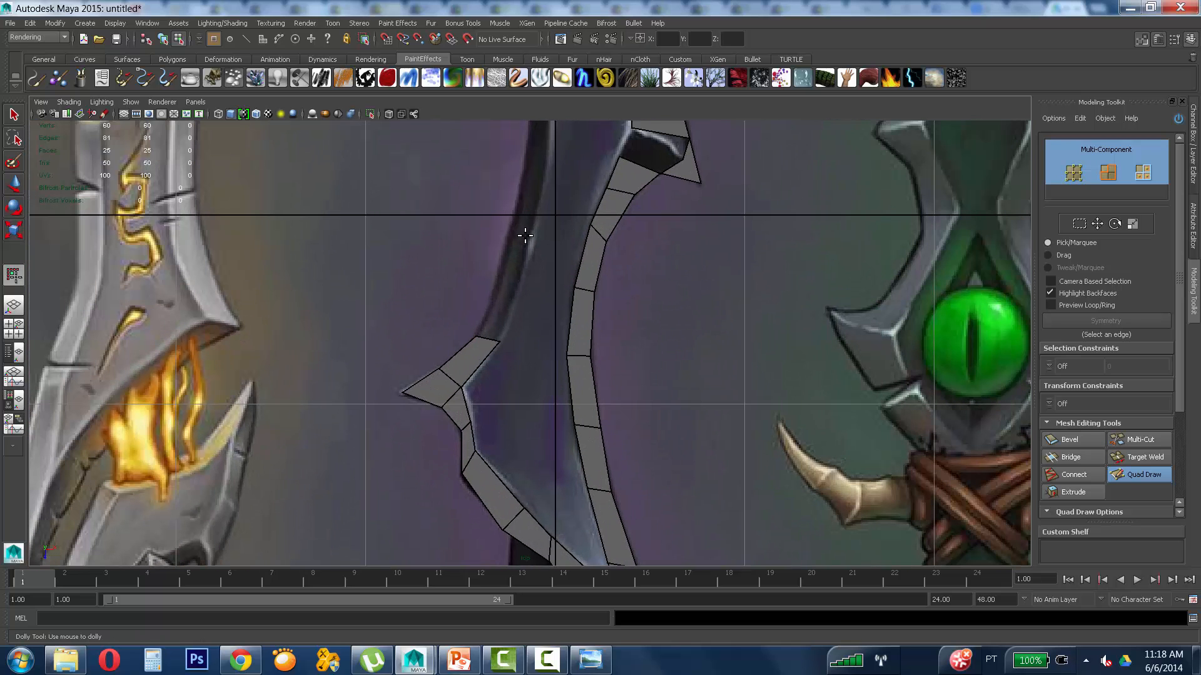
alt+middle_drag(439, 292, 461, 330)
alt+right_drag(461, 330, 613, 306)
alt+middle_drag(636, 300, 619, 293)
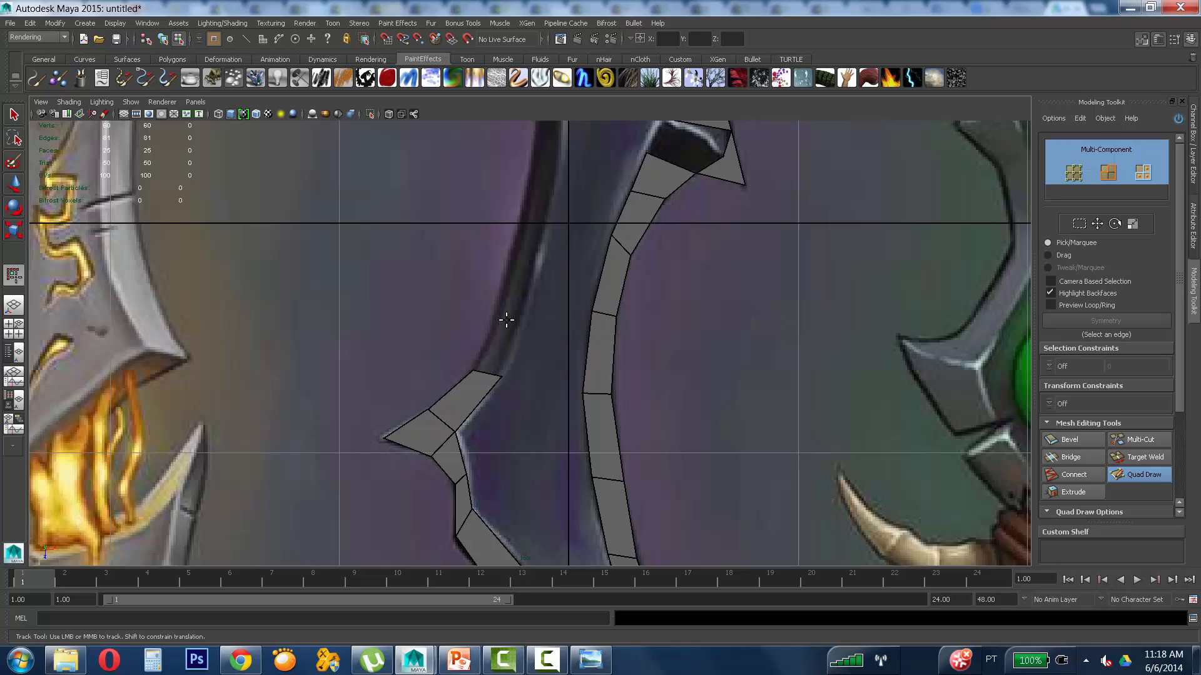
click(506, 286)
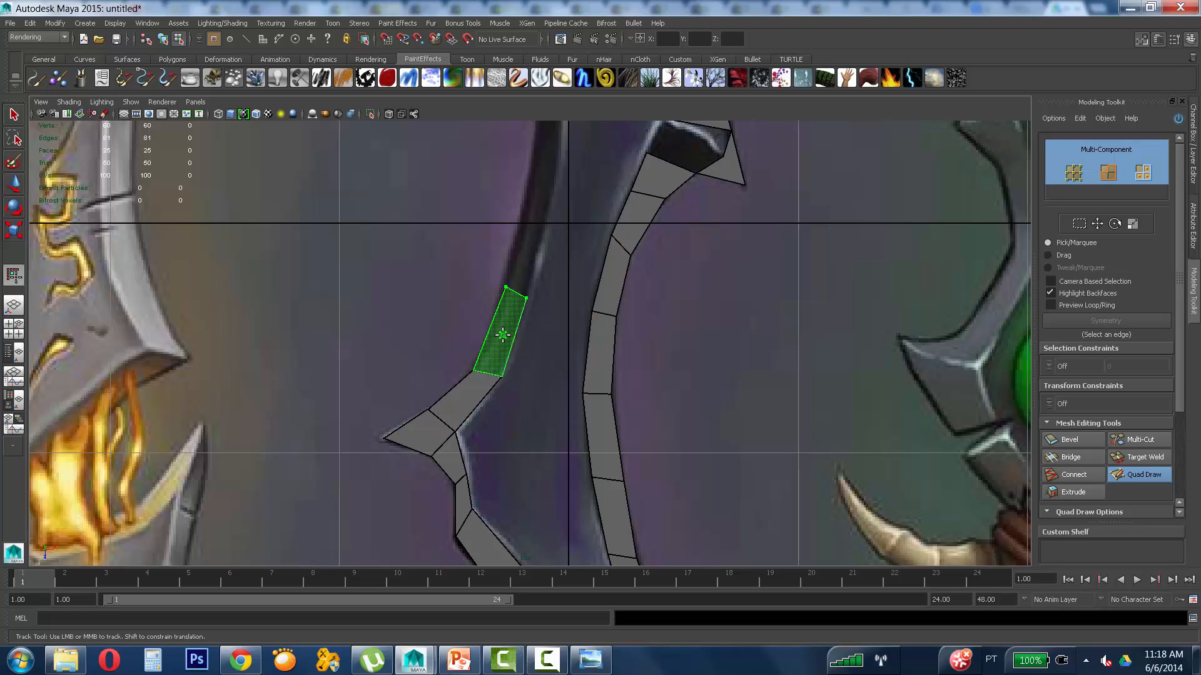
shift+click(500, 332)
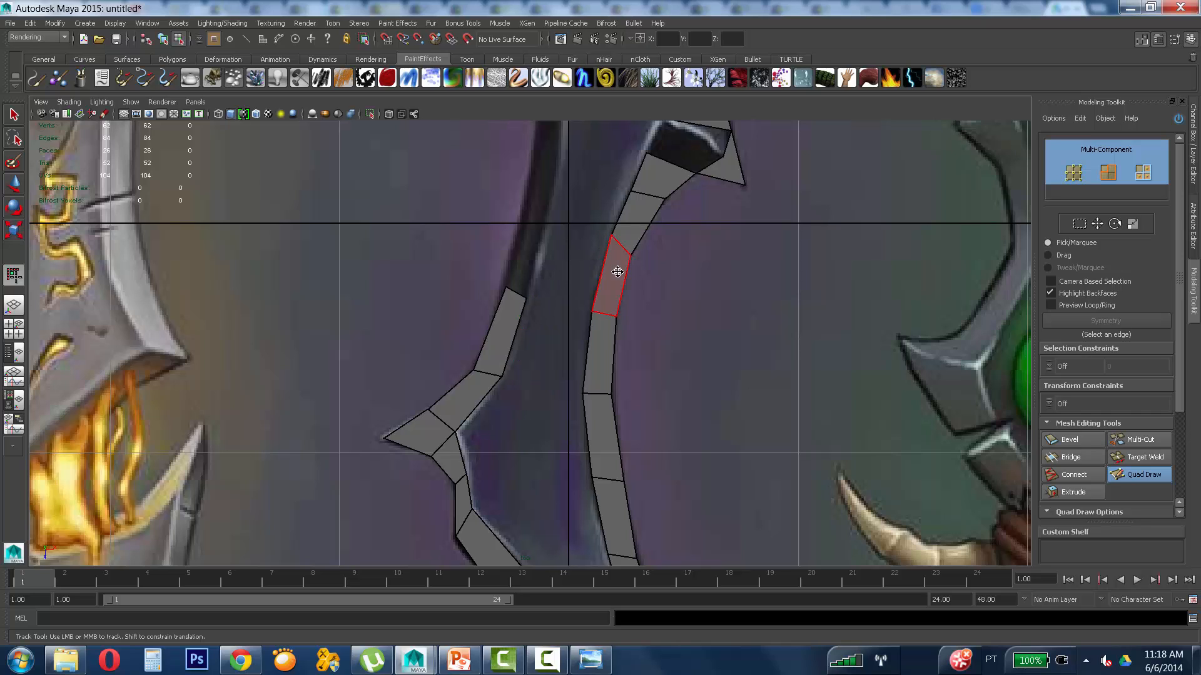
click(545, 235)
click(522, 242)
shift+click(526, 265)
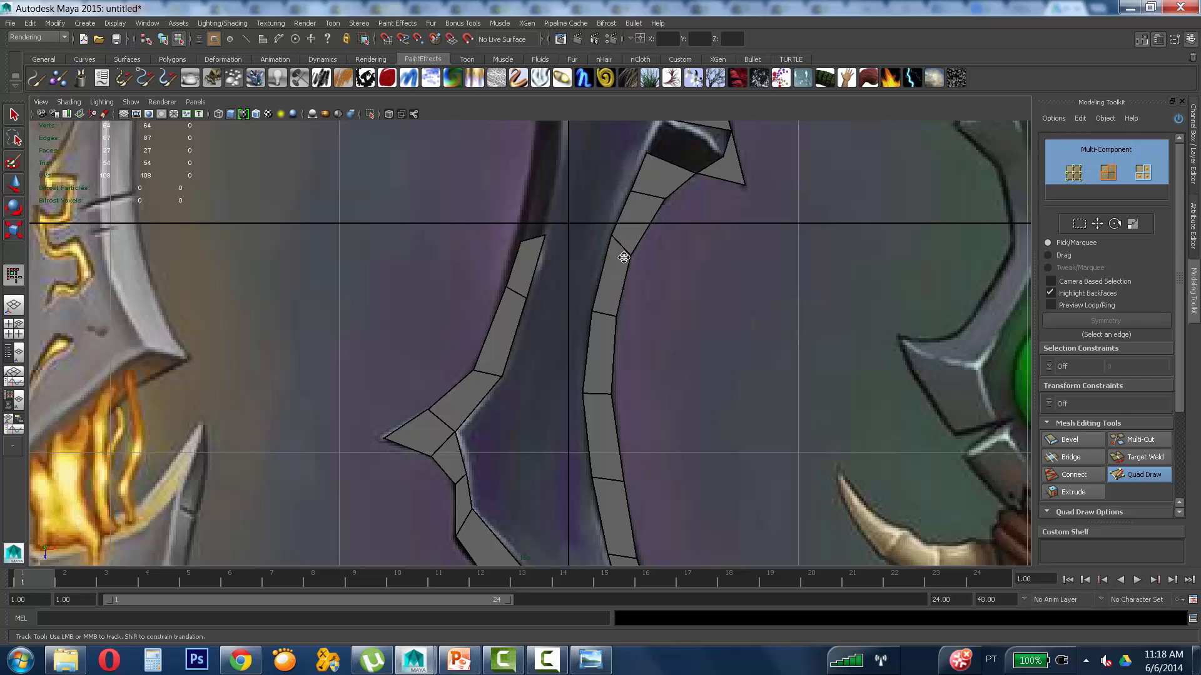
Step: Fit the upper vertices of the back edge strip and the uneven vertices below the opposite barb to the concept outline
alt+middle_drag(627, 260, 636, 380)
alt+right_drag(637, 380, 791, 269)
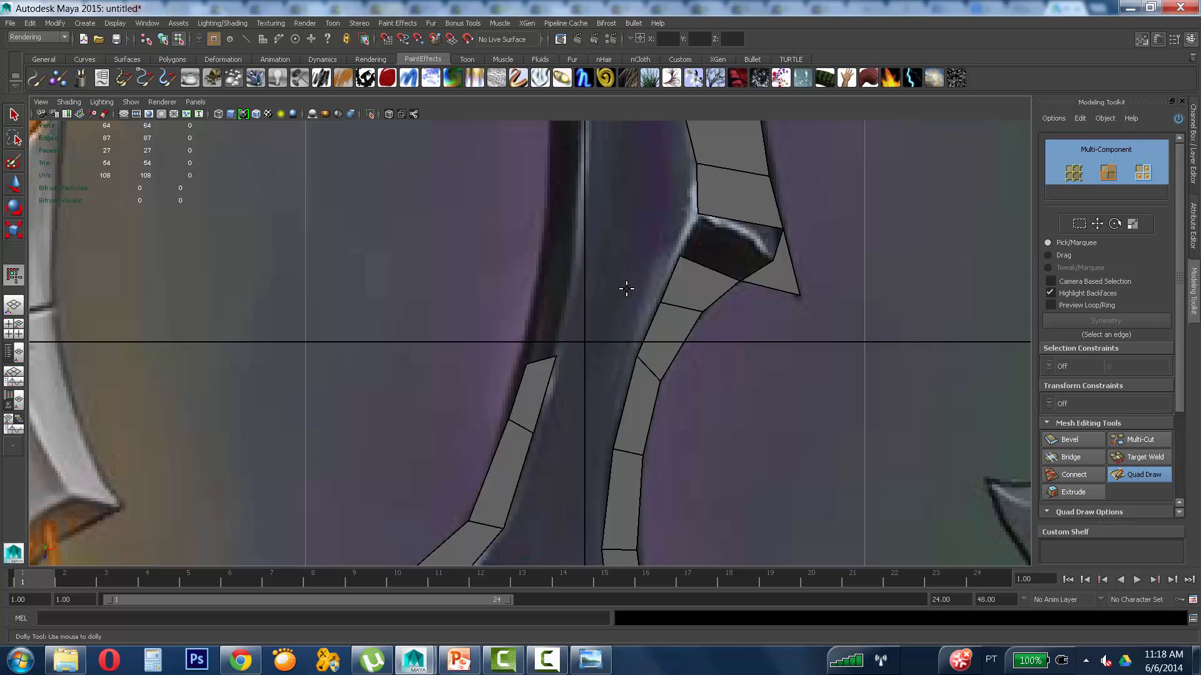
alt+middle_drag(739, 197, 681, 391)
alt+right_drag(681, 391, 575, 245)
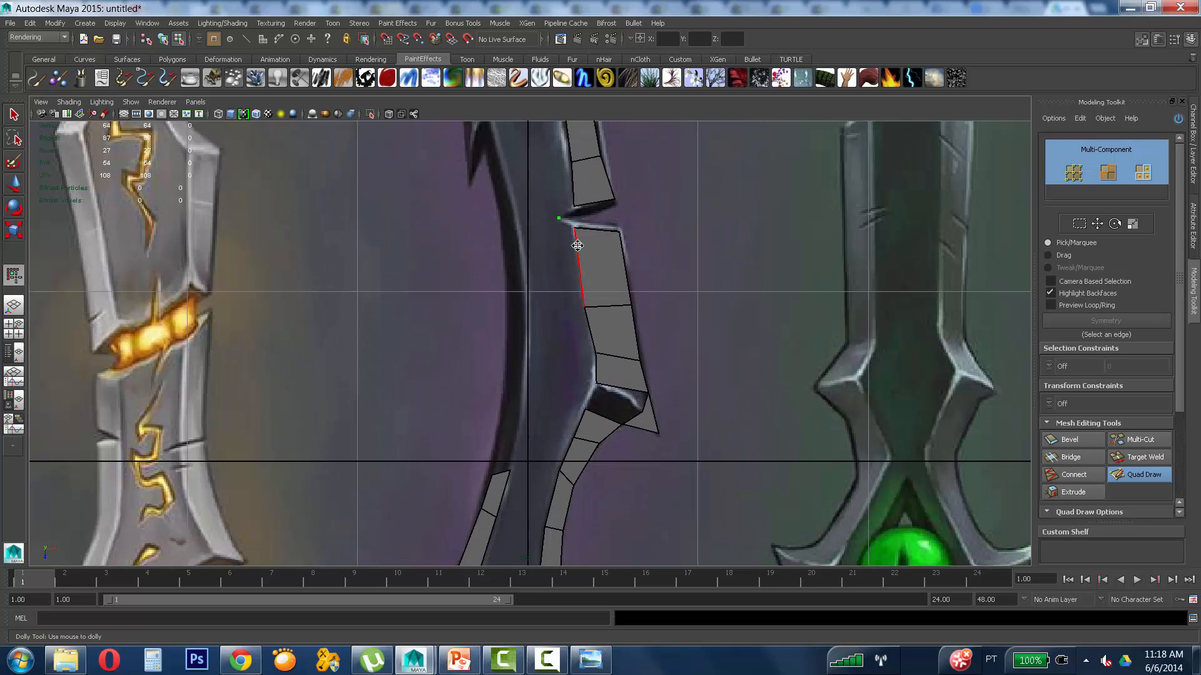
alt+middle_drag(569, 247, 593, 221)
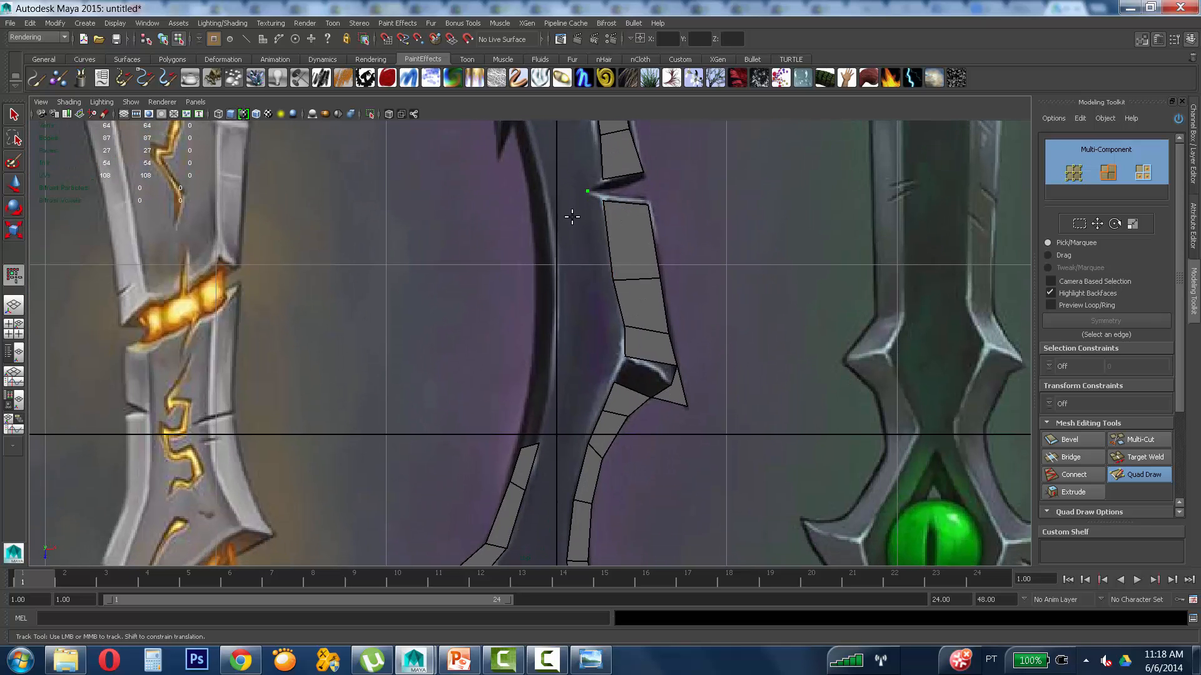
alt+middle_drag(523, 319, 511, 226)
alt+right_drag(511, 226, 559, 299)
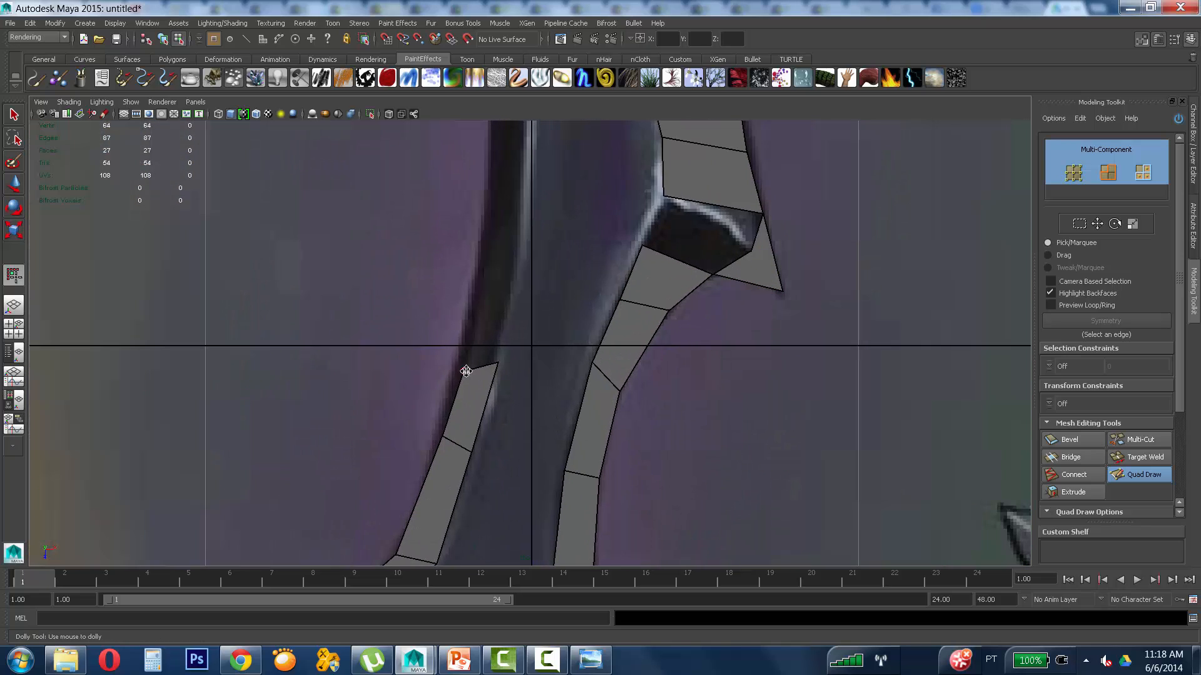
drag(466, 371, 460, 351)
drag(444, 436, 437, 433)
drag(499, 365, 499, 359)
drag(594, 368, 620, 385)
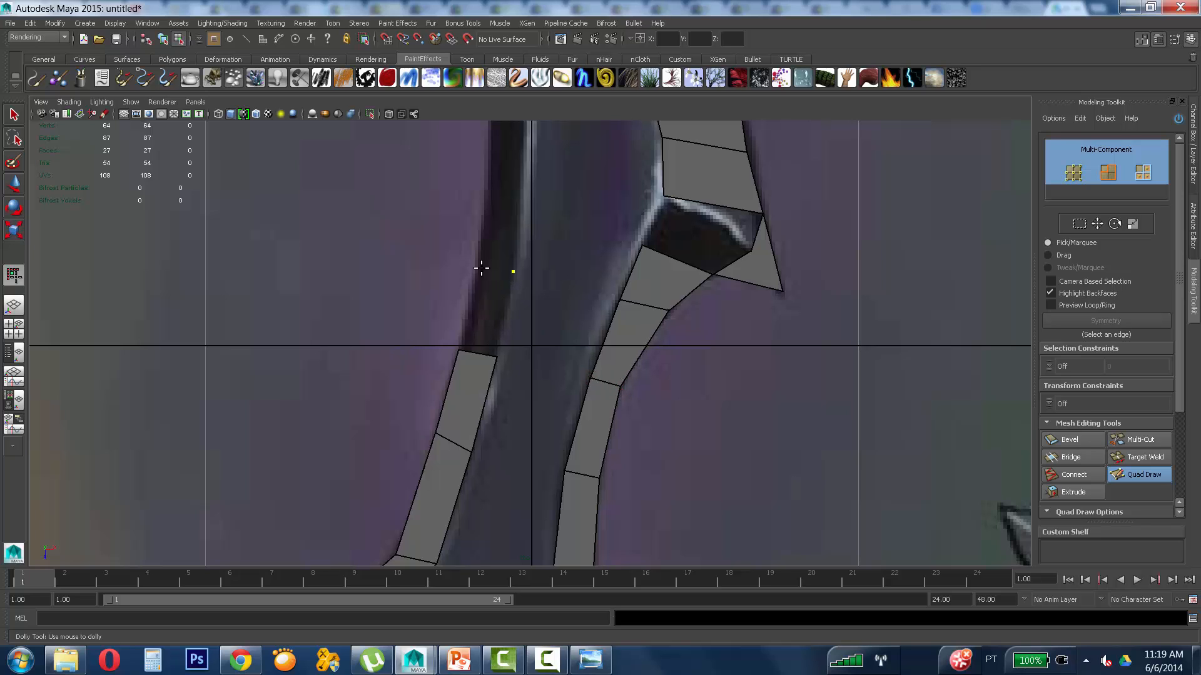
Step: Extend the back edge strip upward with two more quads on newly placed dots
shift+click(504, 291)
alt+middle_drag(515, 276, 512, 251)
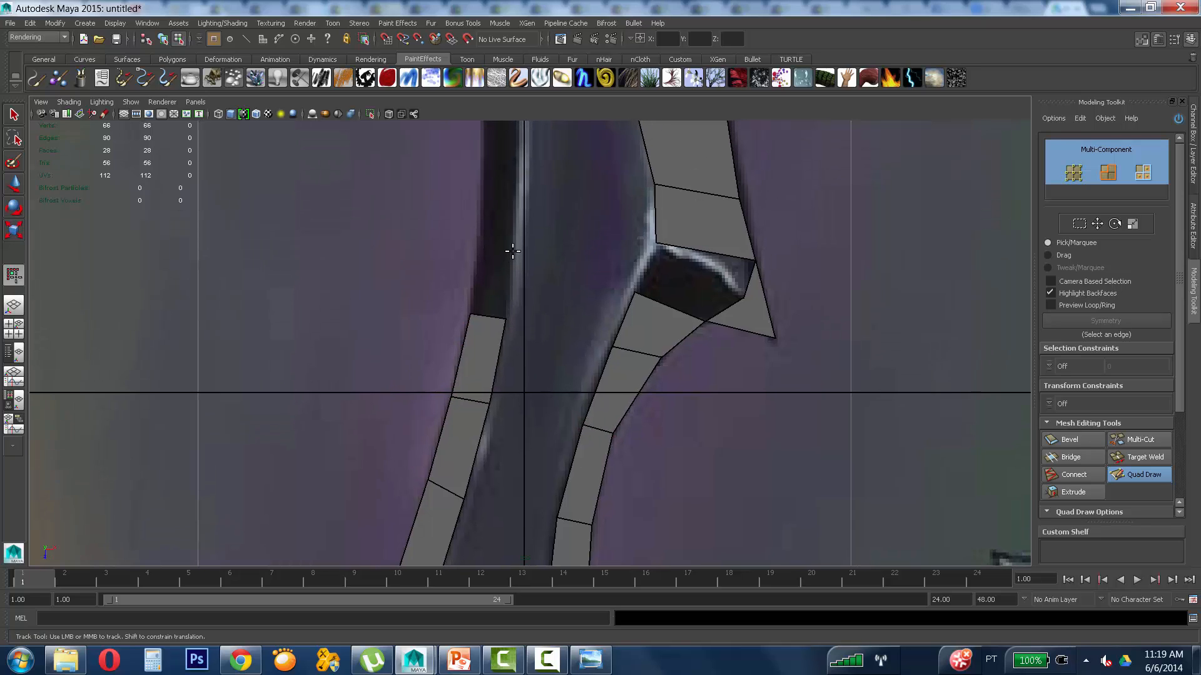
click(481, 246)
shift+click(491, 279)
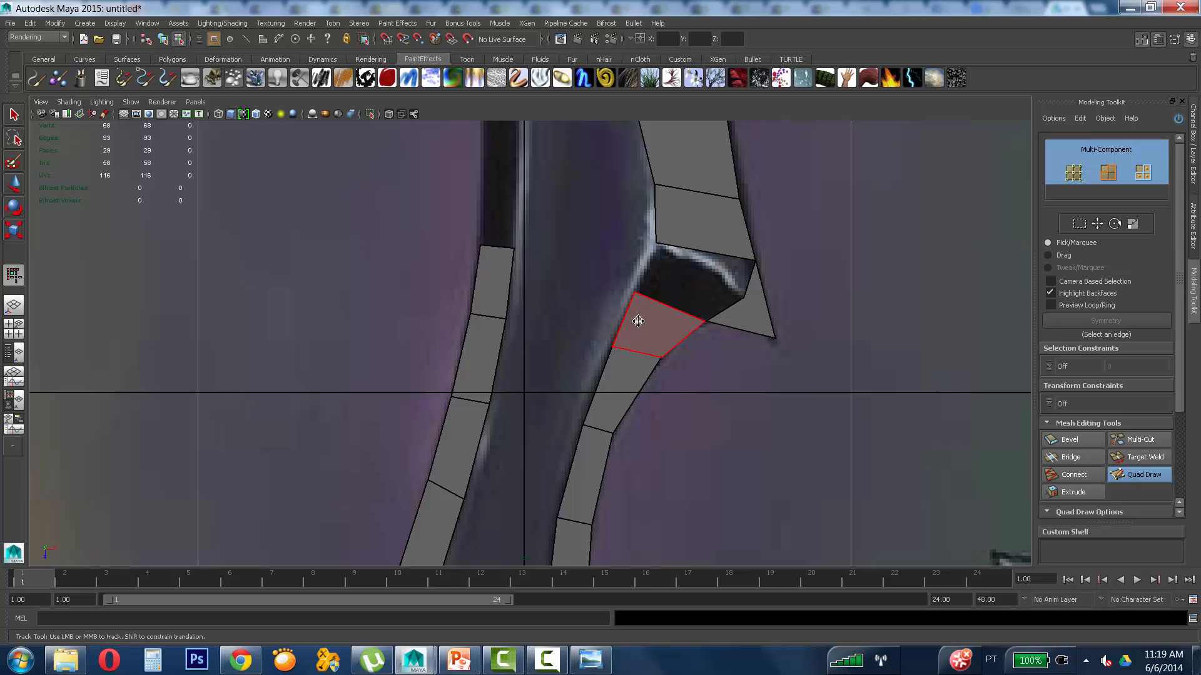
Step: Move the vertices around the barb's dark gap to match its inner outline in the concept image
alt+middle_drag(590, 302, 557, 321)
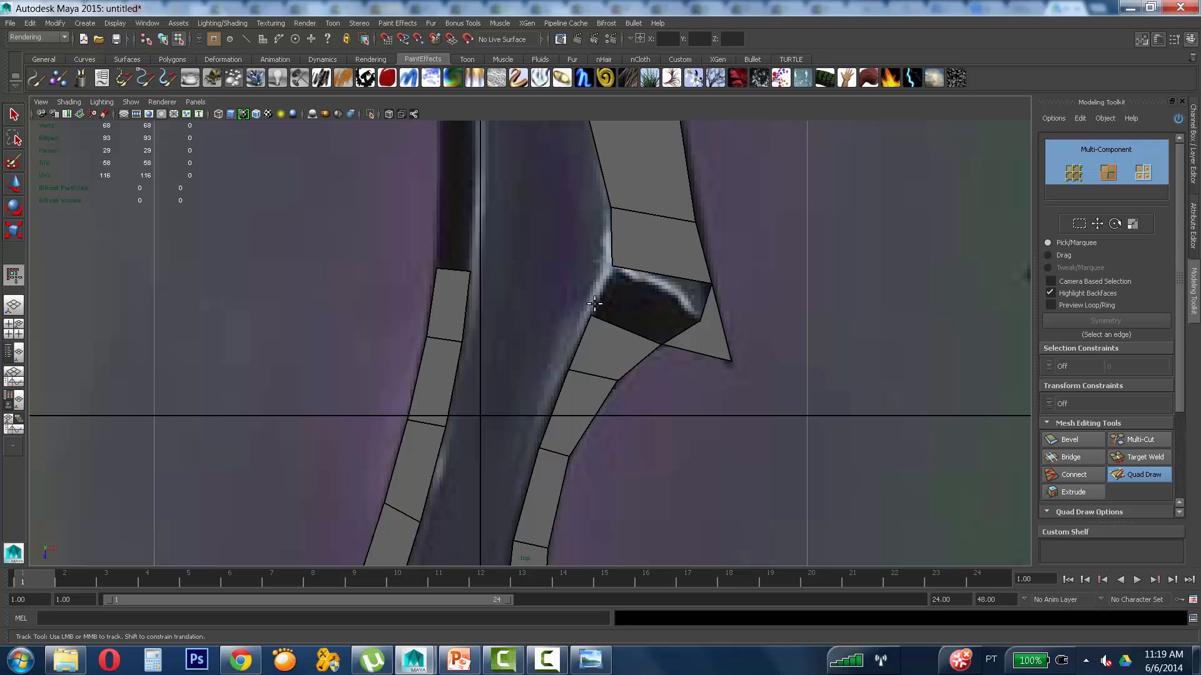
drag(591, 313, 618, 274)
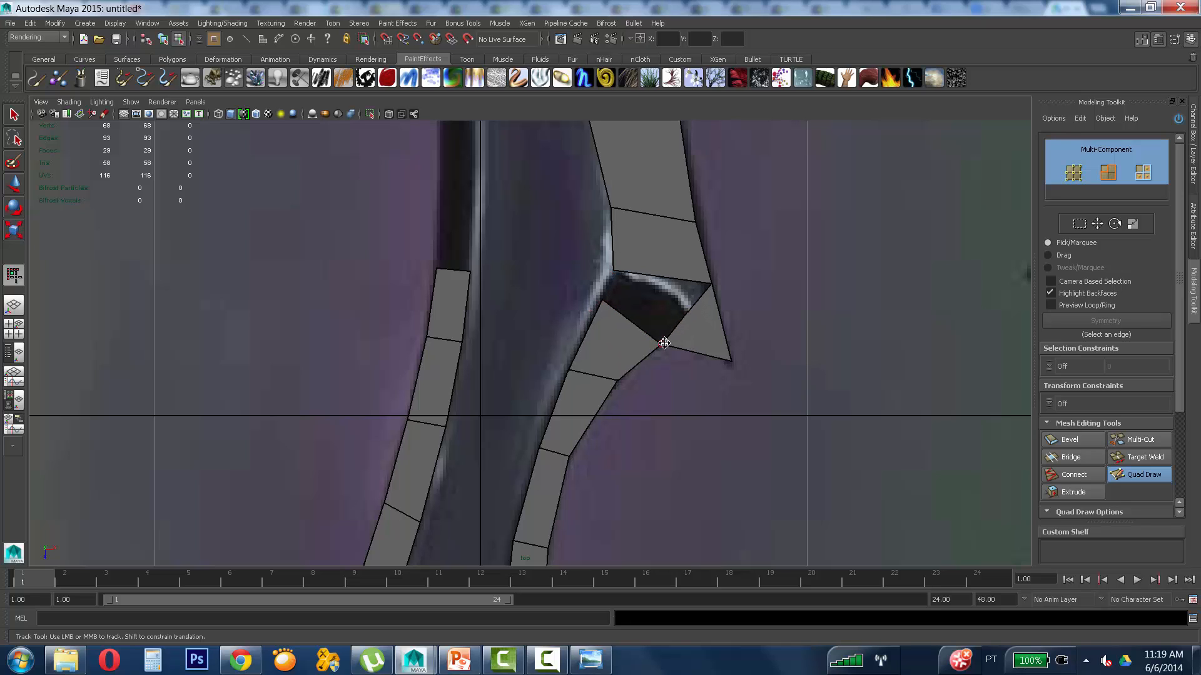
drag(691, 323, 668, 341)
Step: Fit the quad corners on both sides of the notch above the long edge segment to the outline
scroll(667, 341, down, 6)
scroll(542, 447, up, 5)
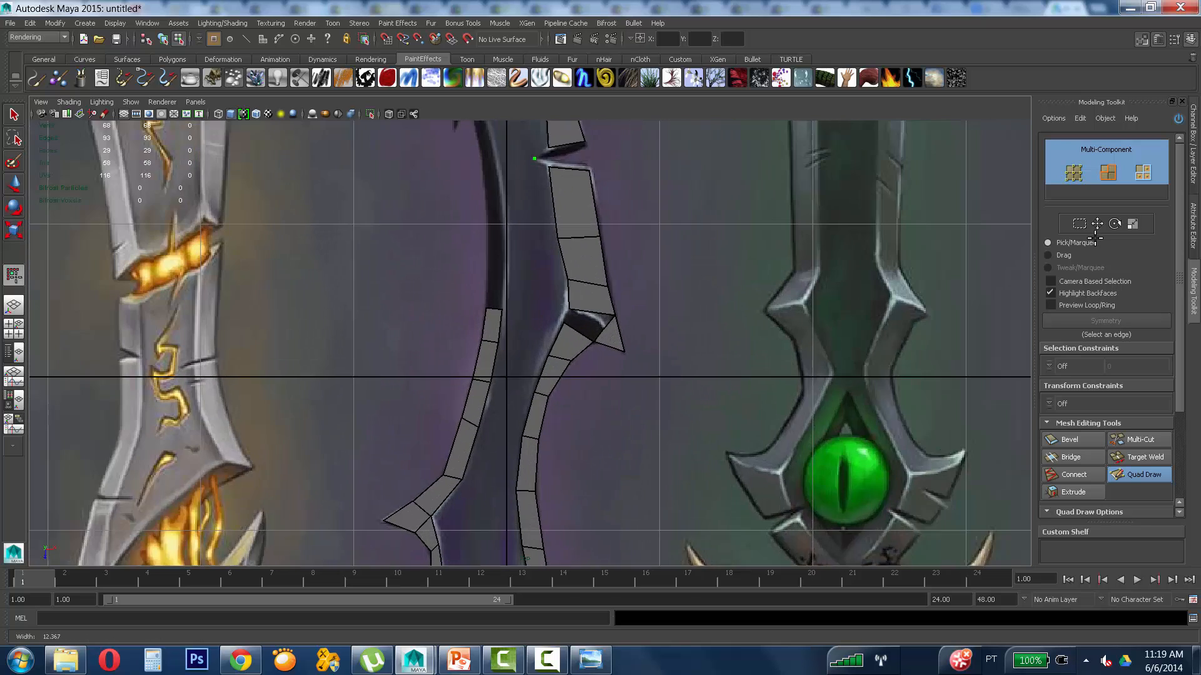
scroll(542, 263, up, 3)
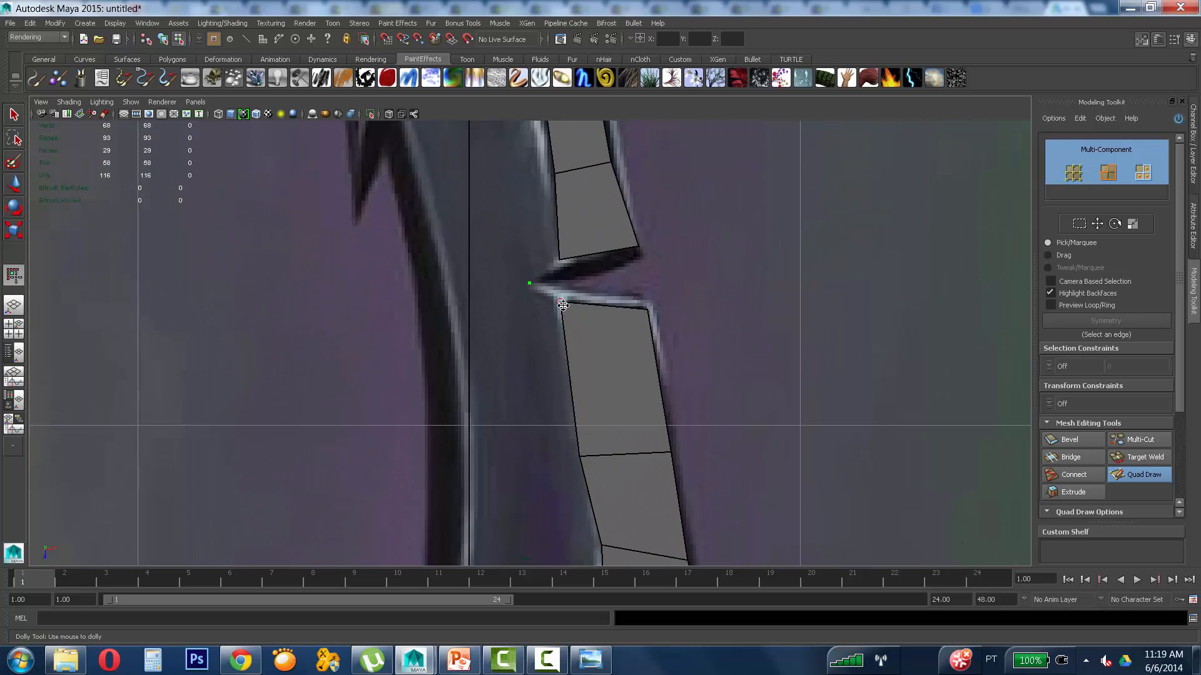
drag(649, 311, 648, 304)
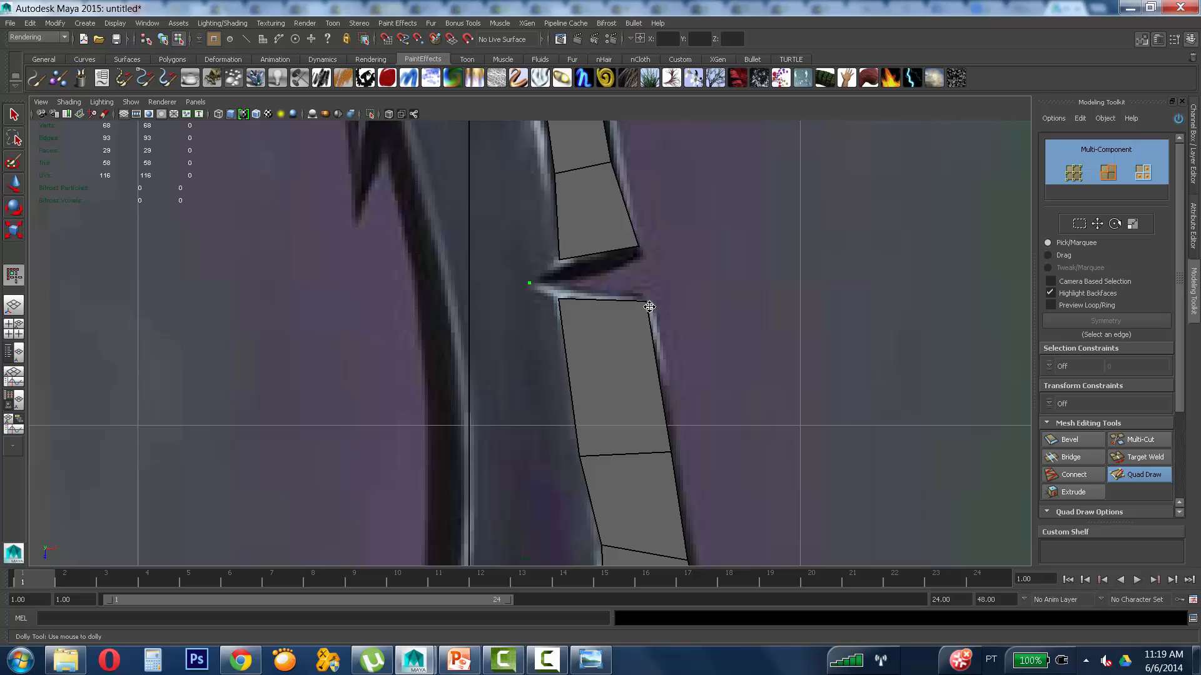
drag(560, 260, 555, 273)
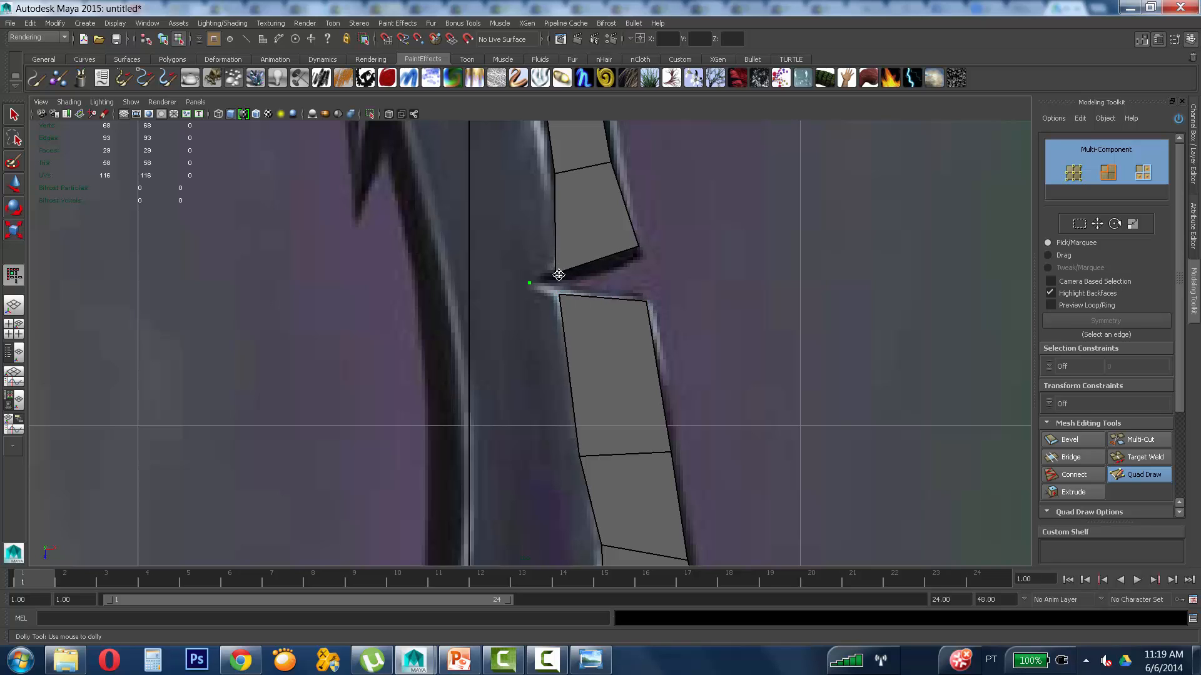
Step: Fit the quad corners at the inner ends of the next notches up the blade to the outline
alt+middle_drag(638, 250, 637, 316)
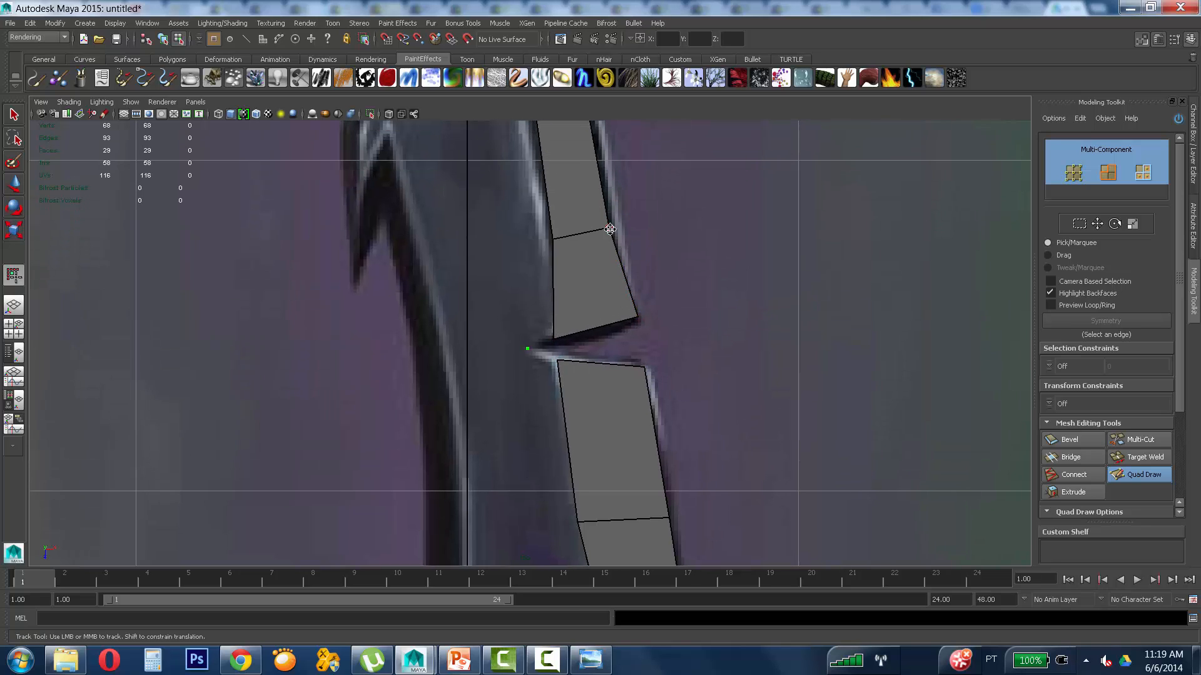
alt+middle_drag(617, 226, 614, 352)
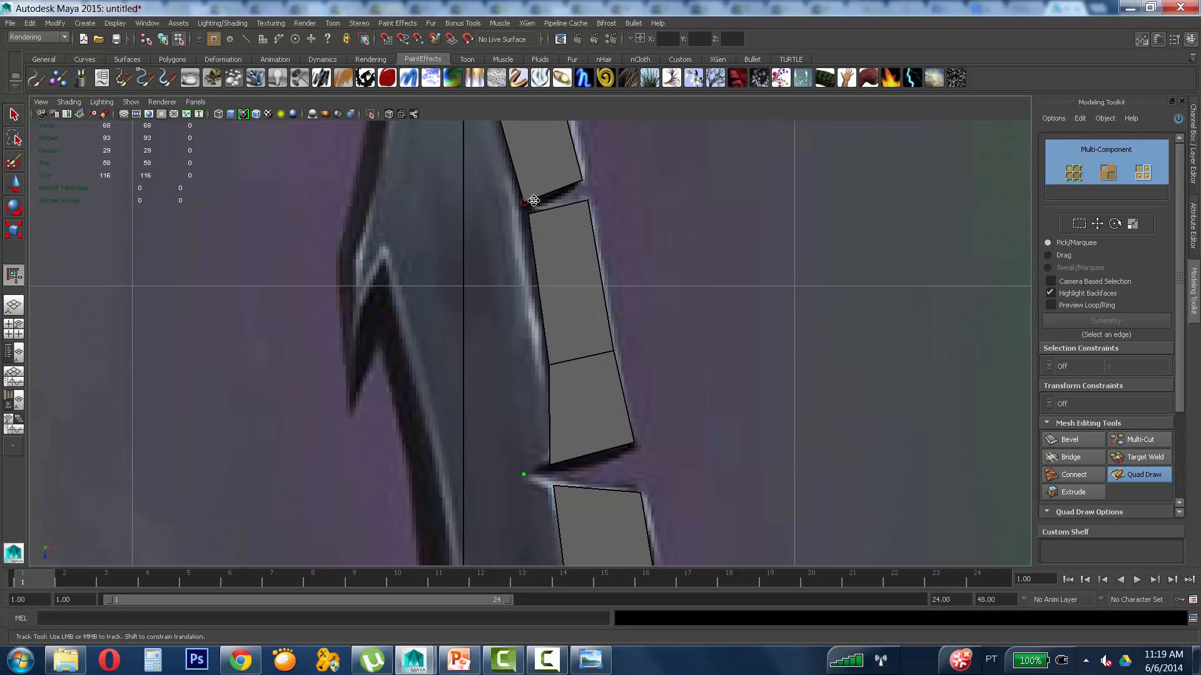
alt+middle_drag(550, 201, 591, 353)
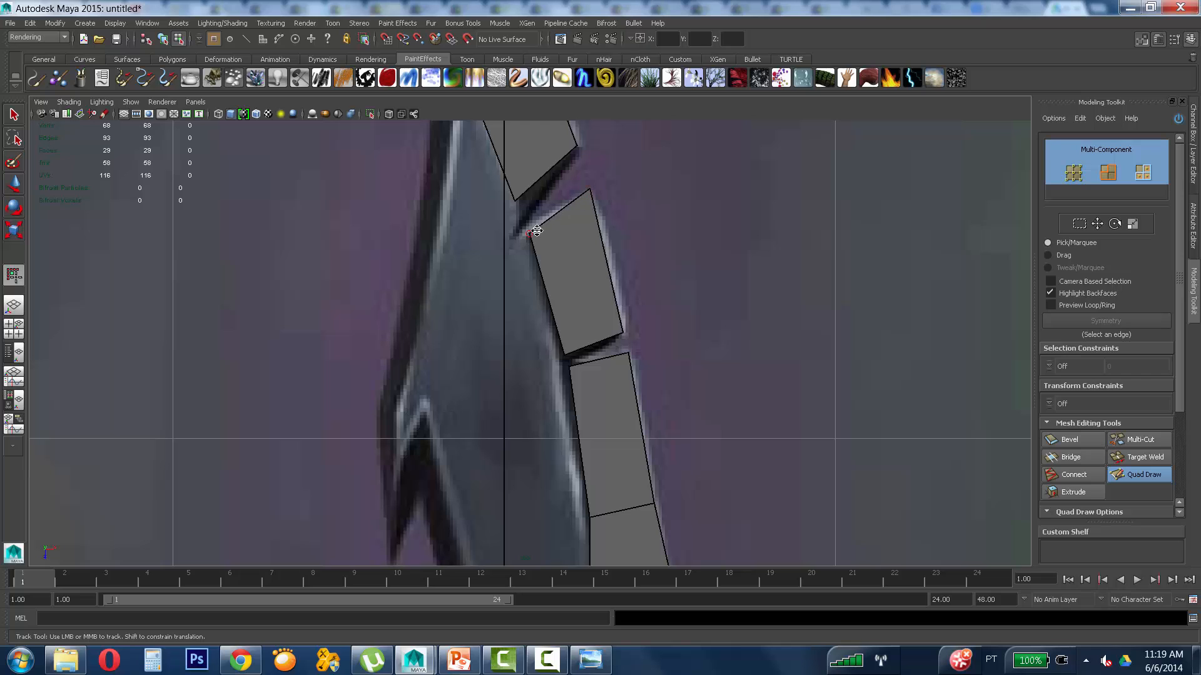
drag(517, 197, 523, 212)
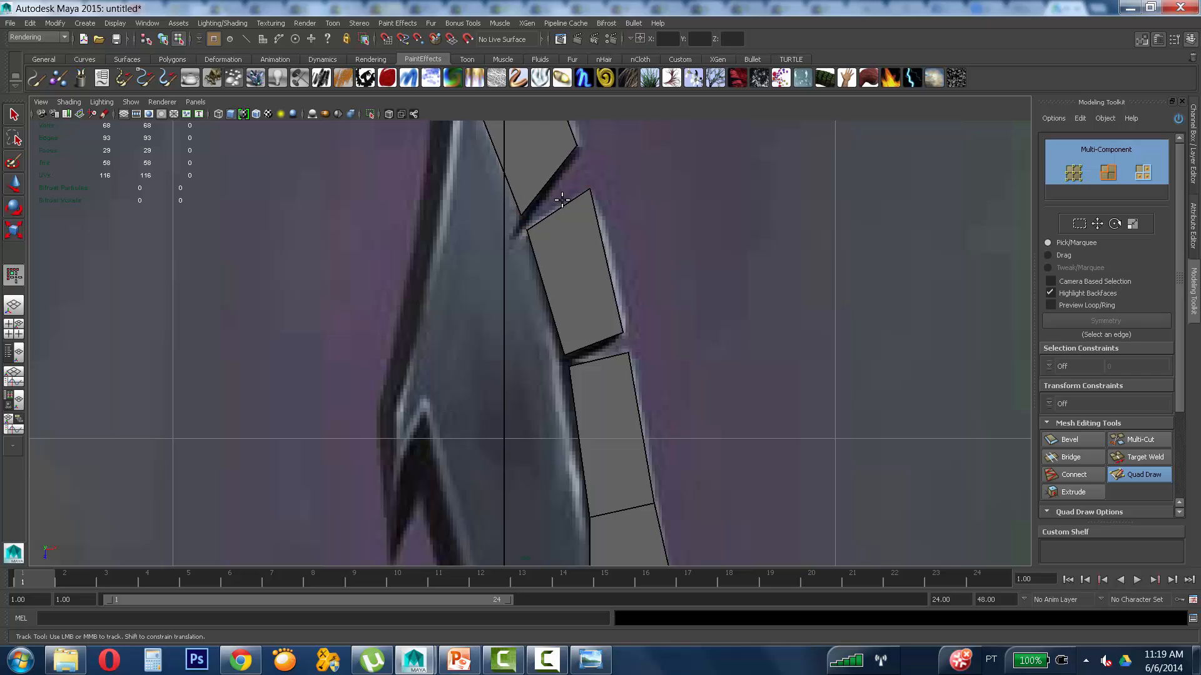
Step: Switch to wireframe display and fit the bottom corner of the tip quad at the uppermost notch to the outline
key(4)
alt+right_drag(626, 226, 764, 289)
drag(532, 347, 534, 351)
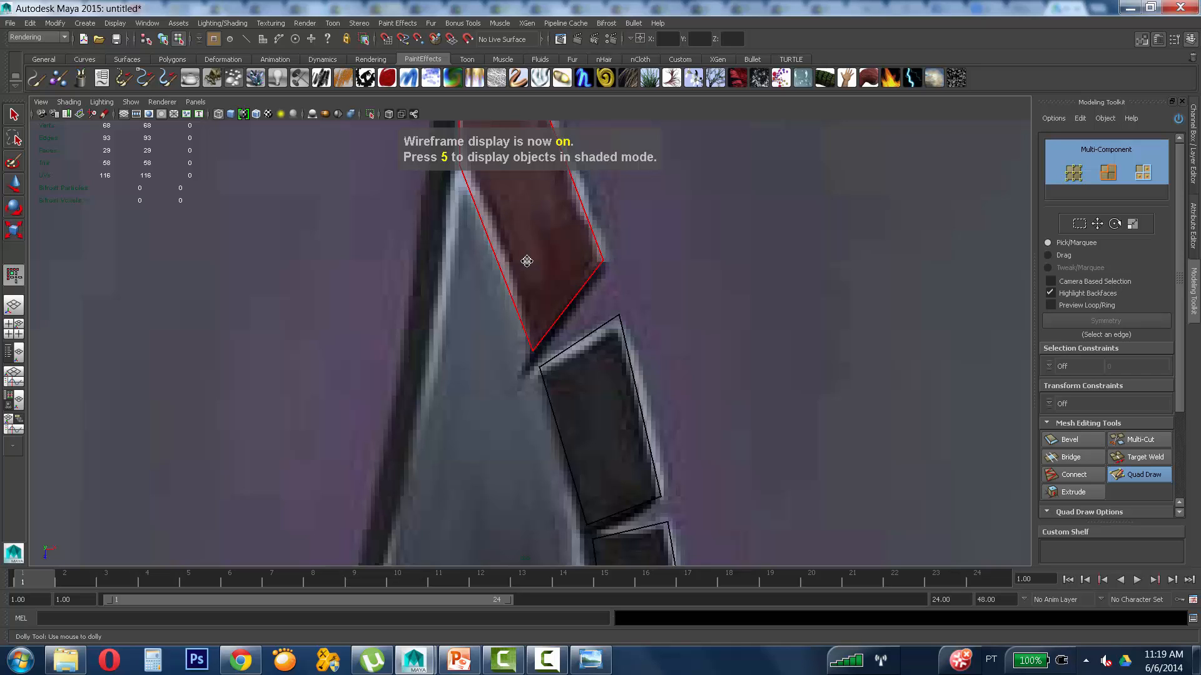
Step: Place two dots on the dark edge opposite the uppermost notch and fill a quad joining them to the tip
alt+middle_drag(527, 261, 533, 361)
click(538, 366)
click(510, 358)
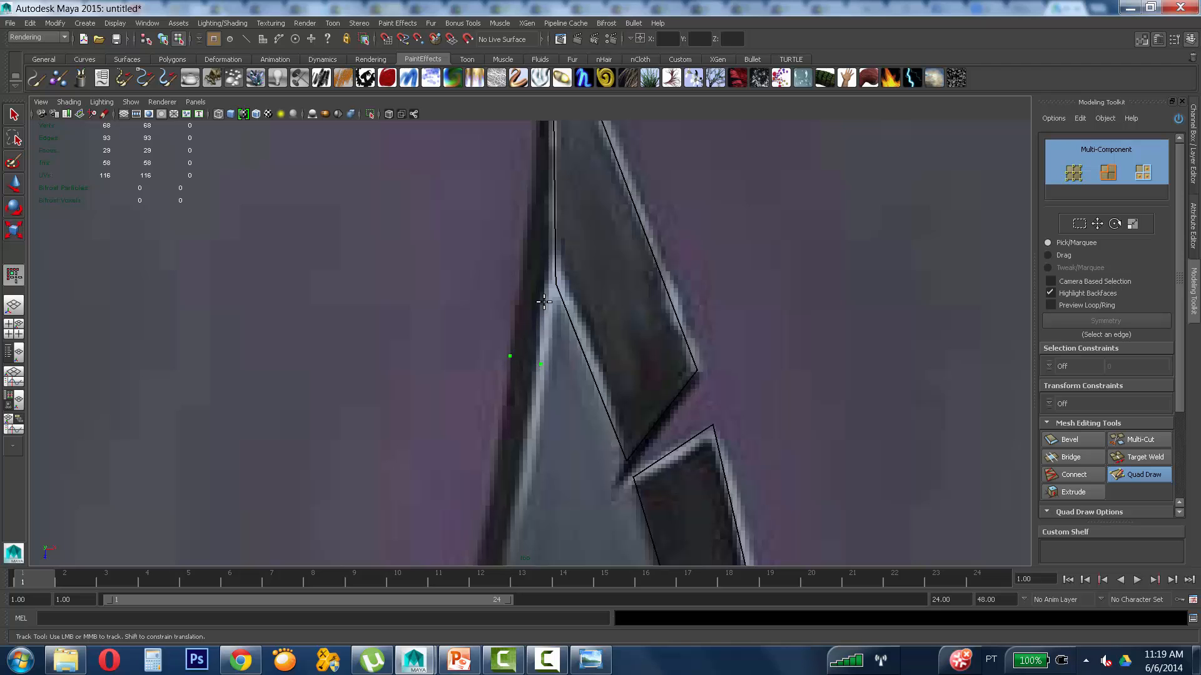
shift+click(546, 299)
Step: Extend the thin edge strip opposite the notches downward with one more quad on newly placed dots
alt+right_drag(603, 343, 601, 198)
alt+middle_drag(598, 259, 654, 103)
alt+right_drag(653, 103, 710, 276)
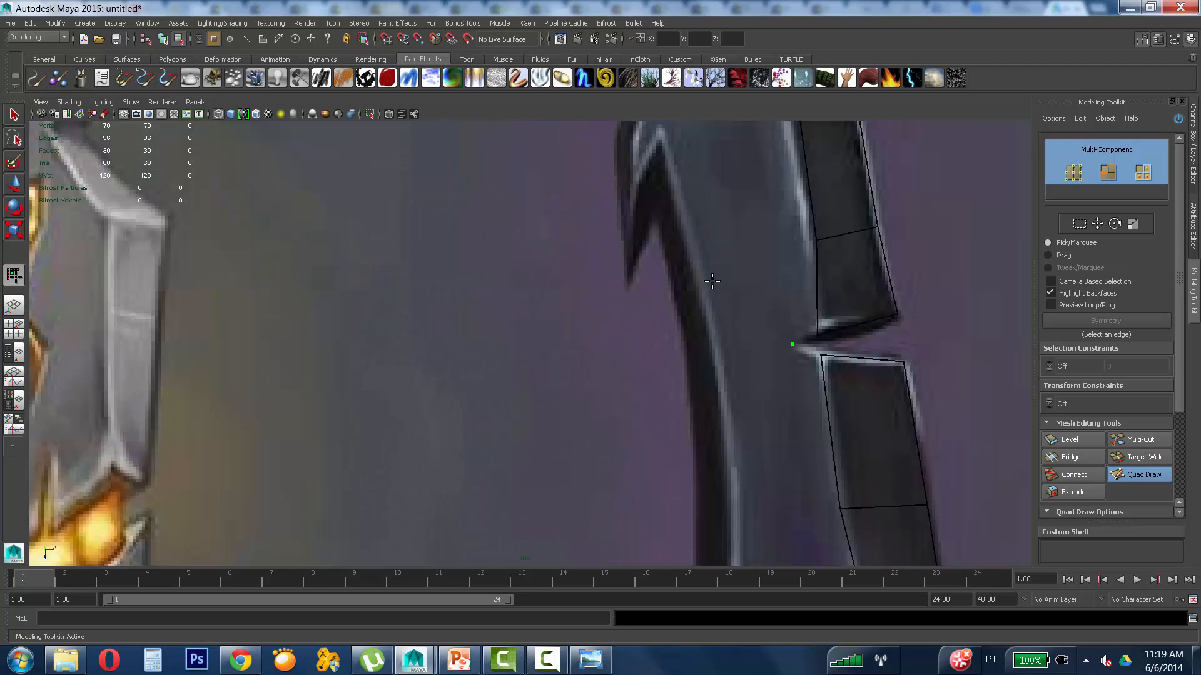
alt+middle_drag(650, 250, 411, 467)
alt+right_drag(410, 467, 540, 343)
alt+middle_drag(541, 343, 624, 606)
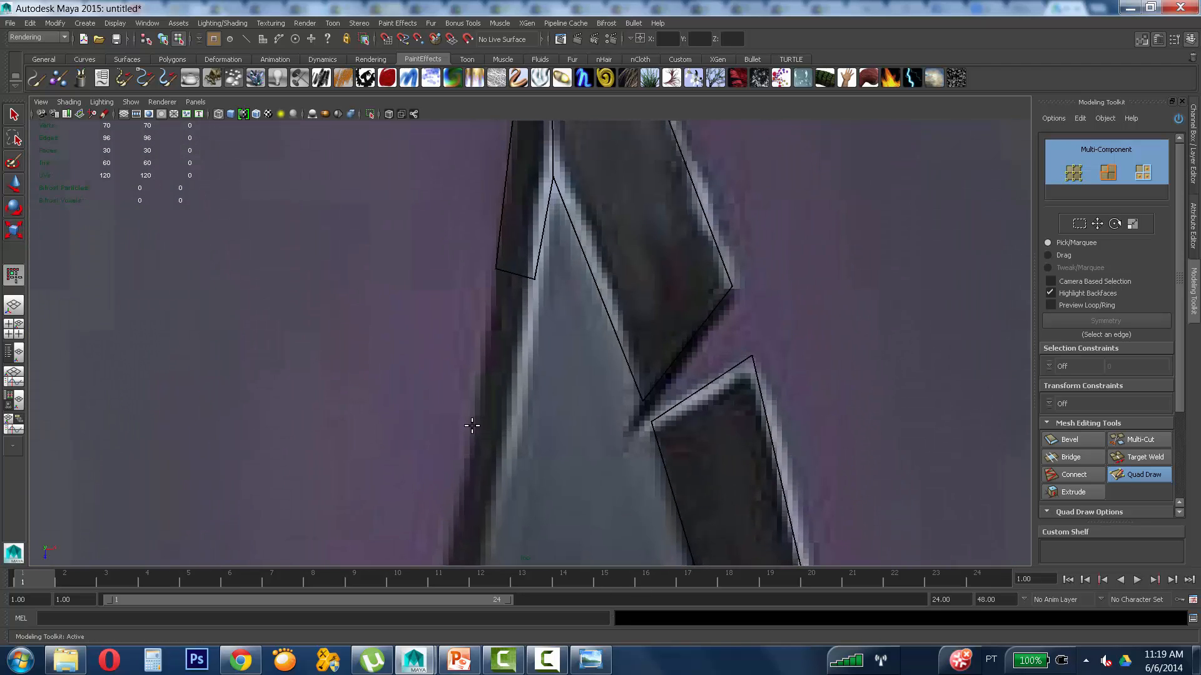
click(510, 450)
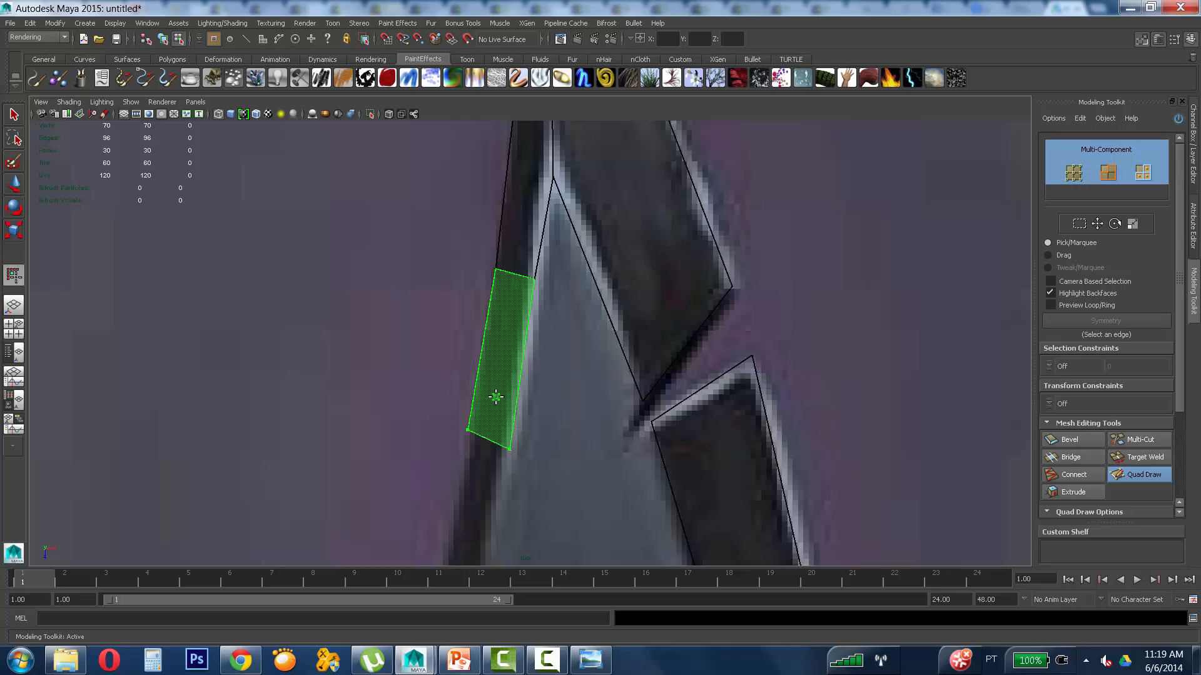
shift+click(496, 397)
Step: Continue the thin edge strip with two more quads down to just above the pointed spike
alt+middle_drag(599, 414, 638, 150)
click(487, 302)
click(529, 324)
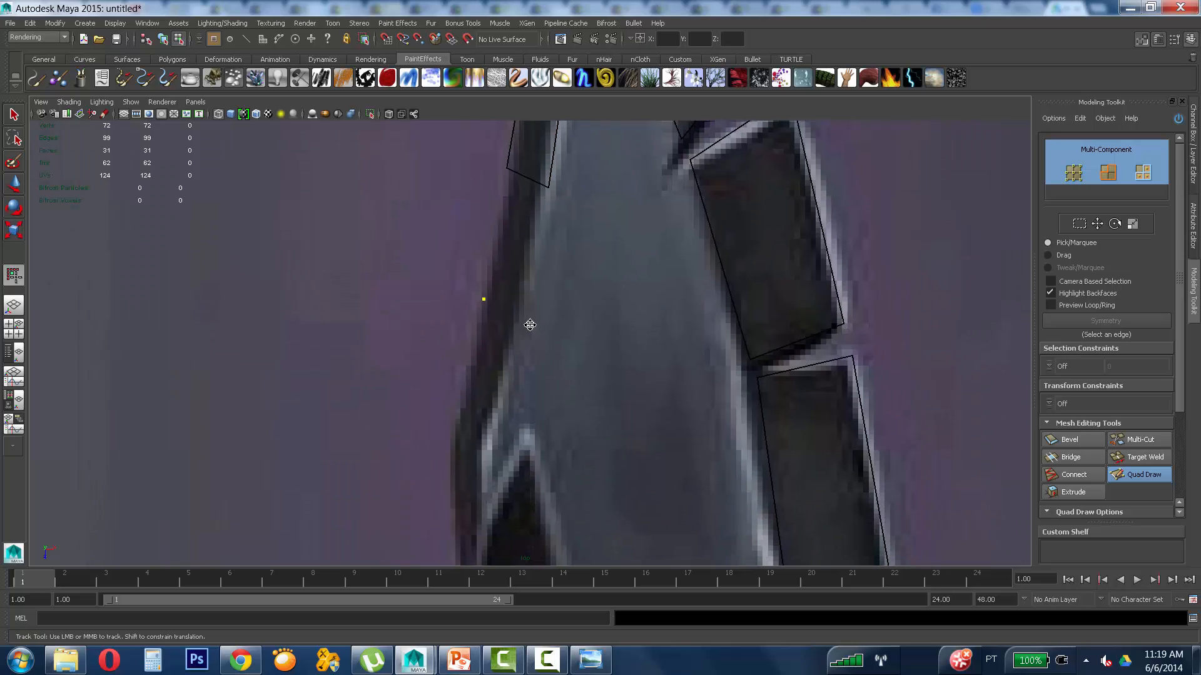
shift+click(528, 257)
alt+middle_drag(566, 288, 589, 195)
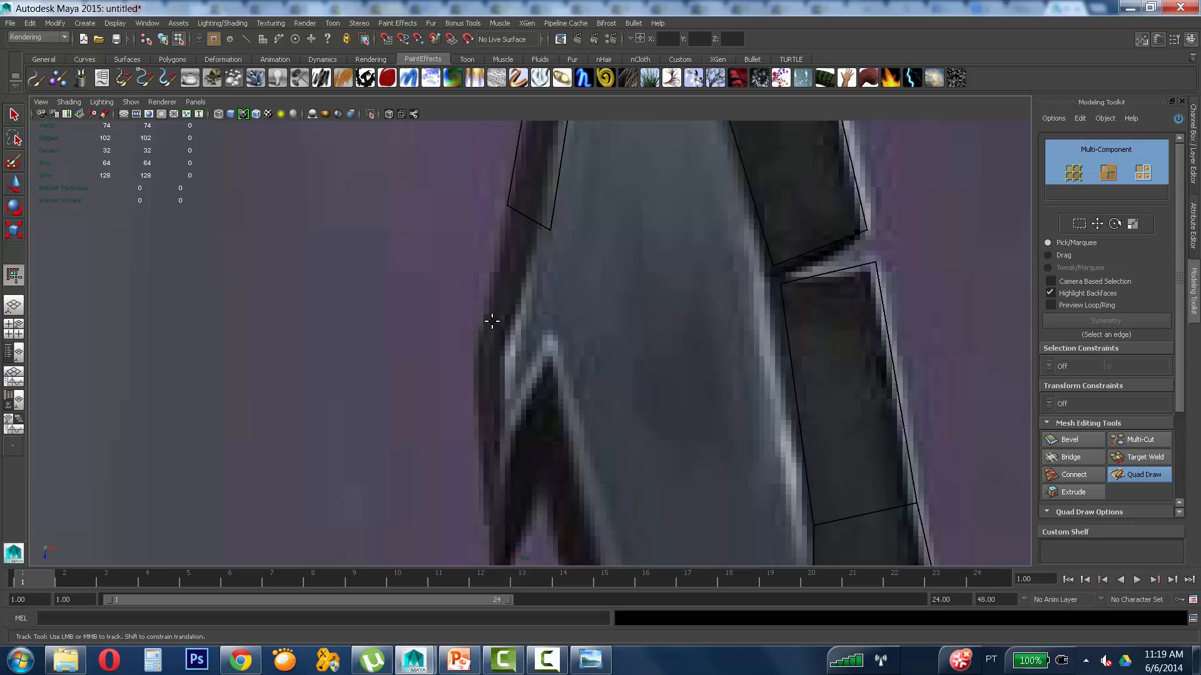
click(502, 352)
shift+click(519, 276)
Step: Place dots around the spike's outline and fill it with two quads, one along its outer edge and one inside
alt+middle_drag(553, 344, 559, 263)
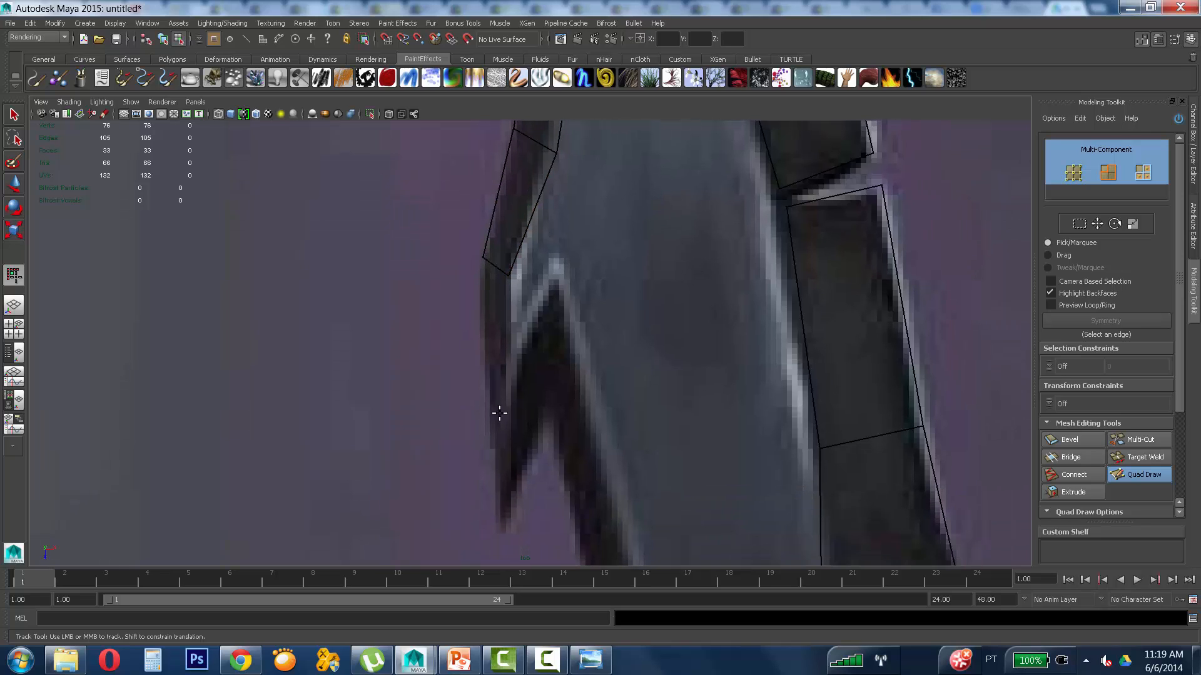
click(500, 505)
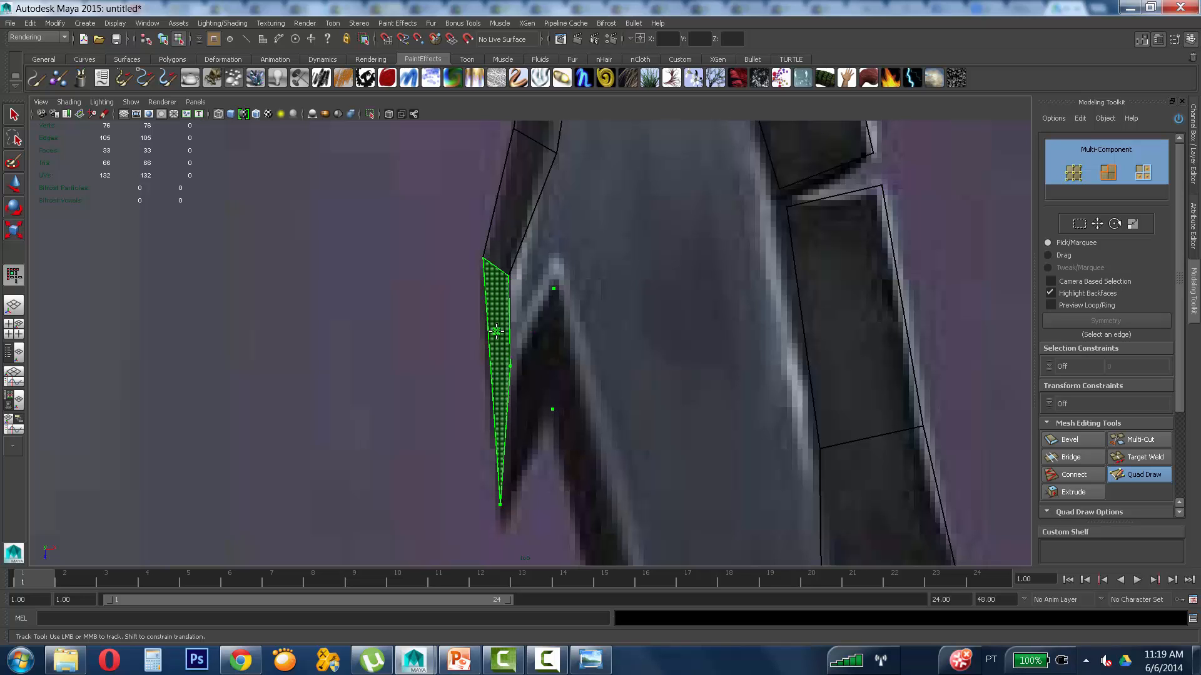
shift+click(500, 338)
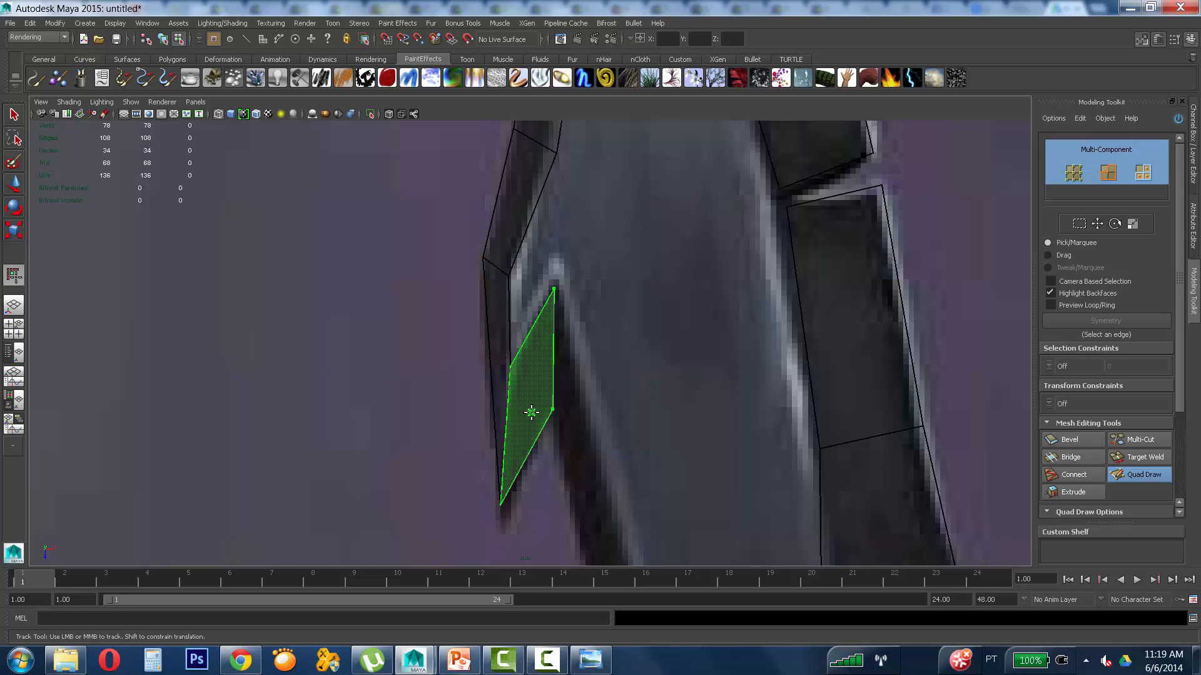
shift+click(535, 376)
Step: Trace the thin edge below the spike with two more quads following its dark outline
alt+middle_drag(587, 366, 595, 241)
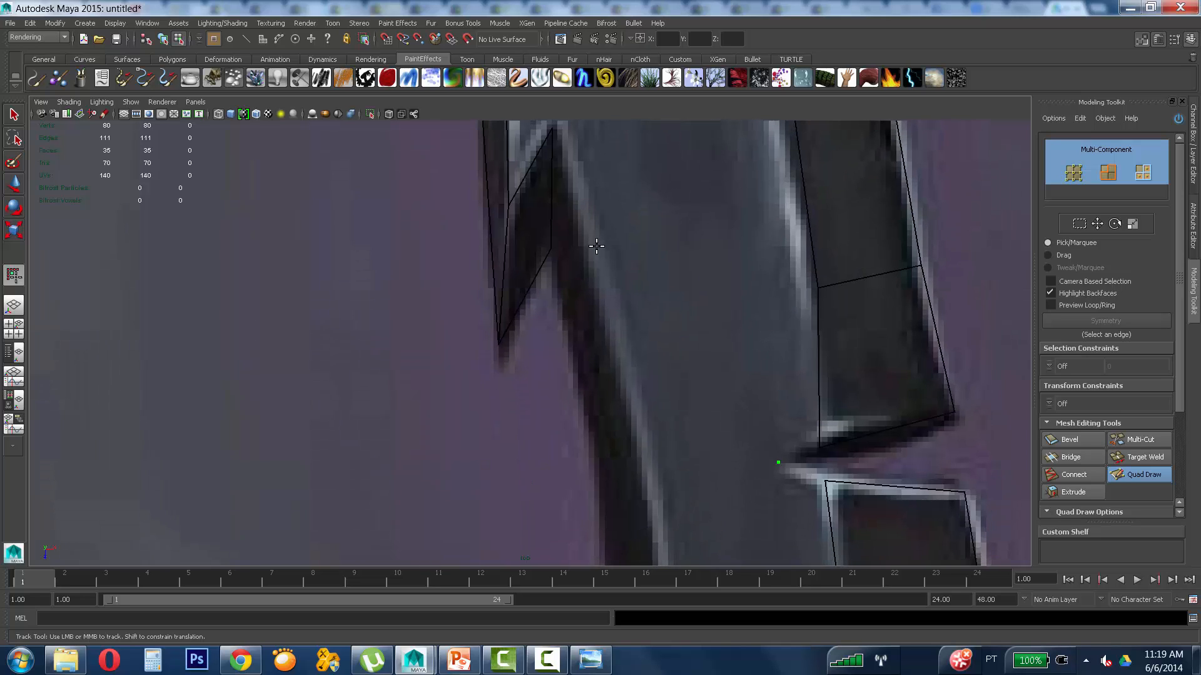
click(574, 341)
shift+click(581, 253)
alt+middle_drag(623, 293, 609, 147)
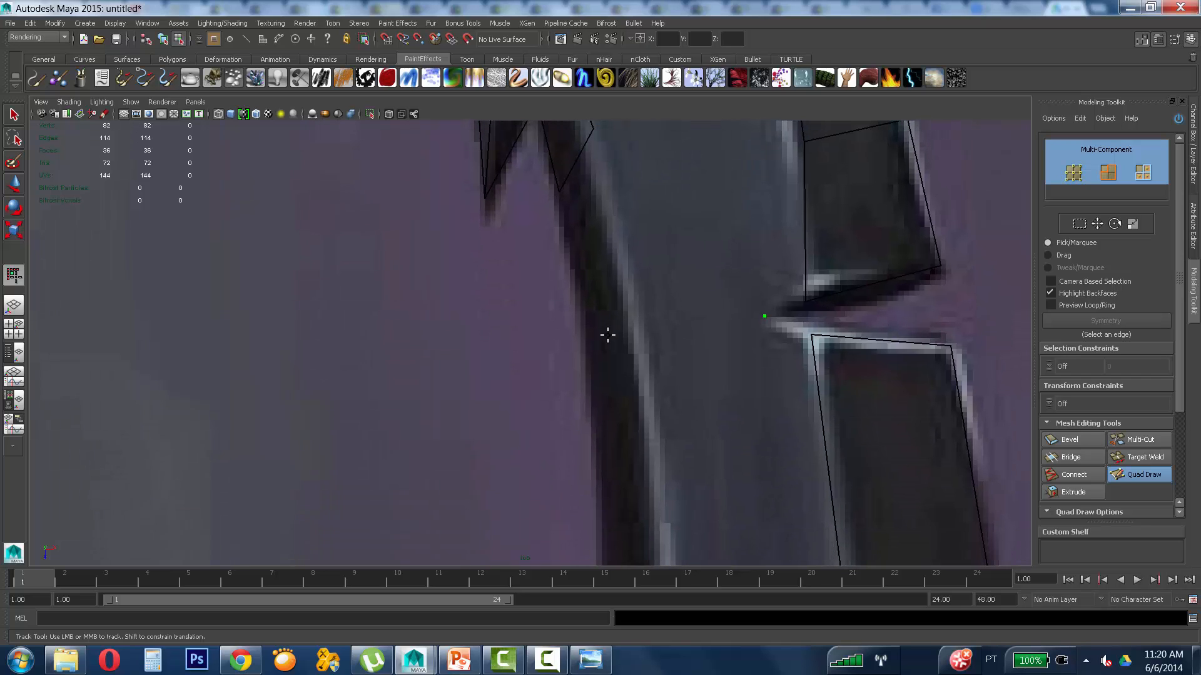
shift+click(592, 233)
Step: Fill the thin edge down to the existing lower strip with three quads, leaving a short gap below the spike's strip
mouse_move(669, 437)
alt+middle_down()
mouse_move(632, 302)
mouse_move(616, 396)
mouse_move(580, 460)
alt+middle_up()
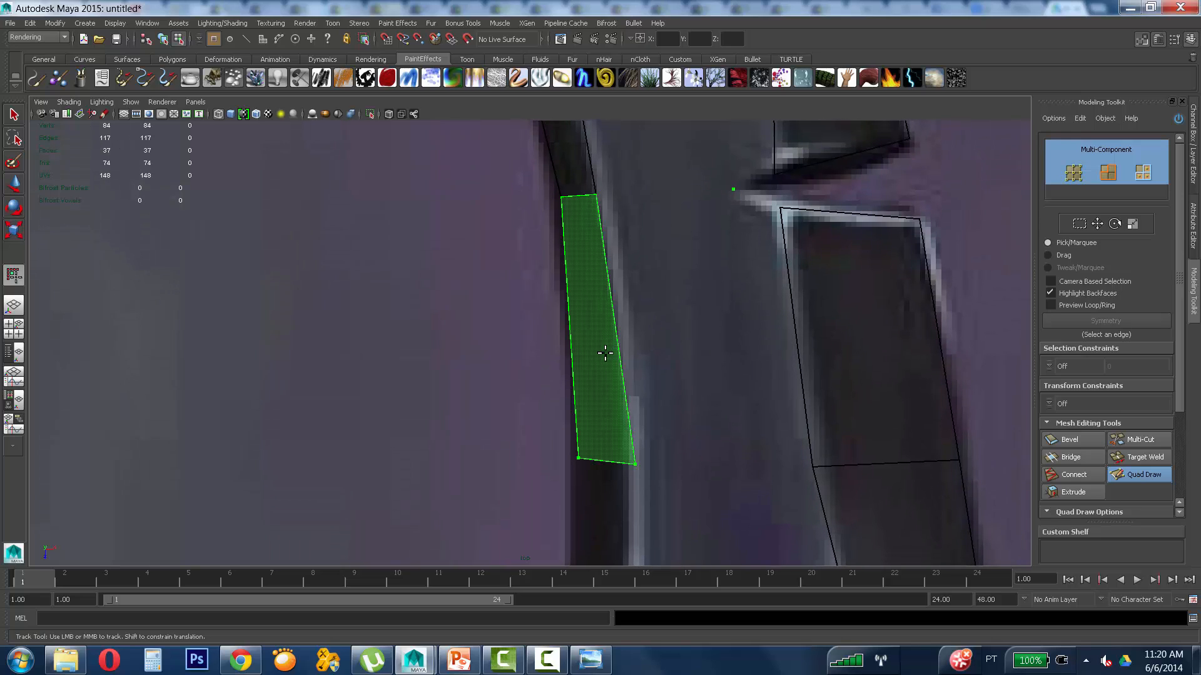
click(569, 232)
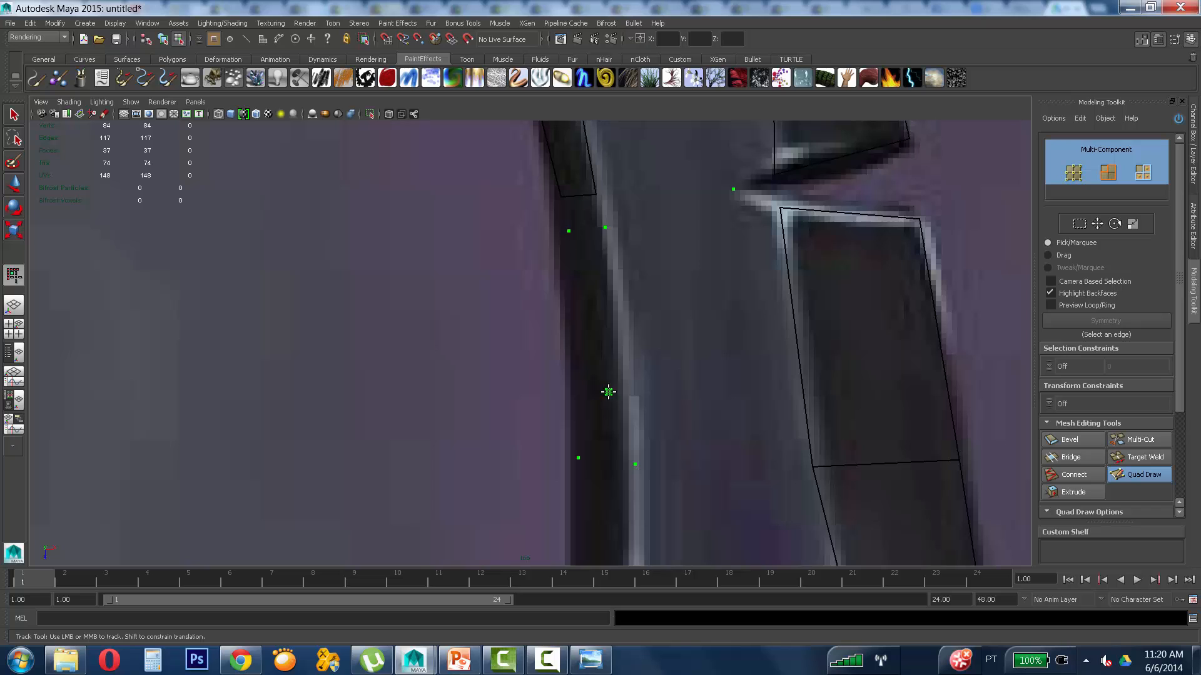
shift+click(608, 393)
alt+middle_drag(665, 395, 672, 293)
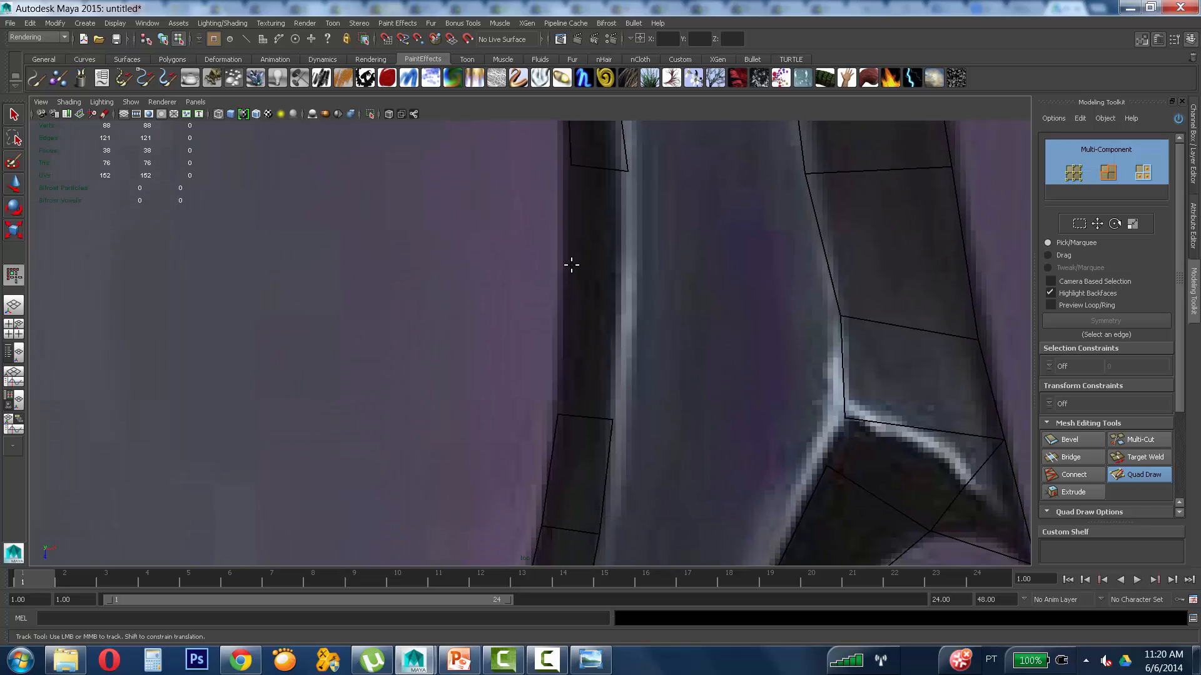
shift+click(607, 234)
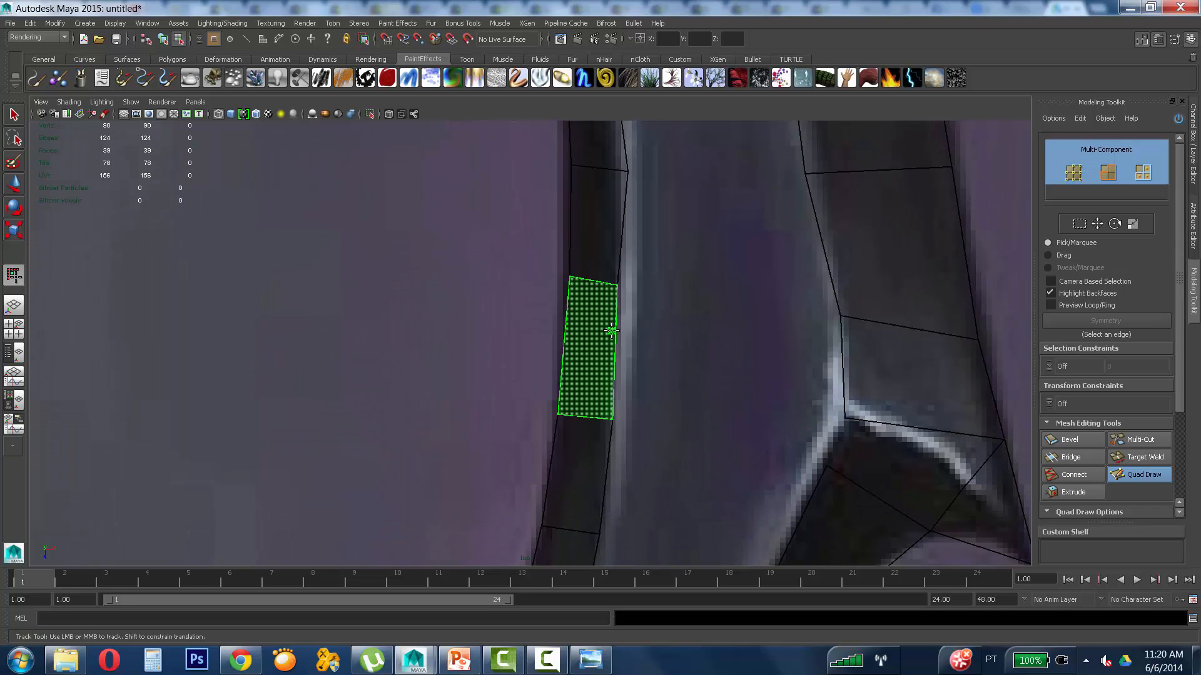
shift+click(611, 330)
mouse_move(713, 356)
alt+middle_down()
mouse_move(632, 270)
mouse_move(562, 257)
alt+middle_up()
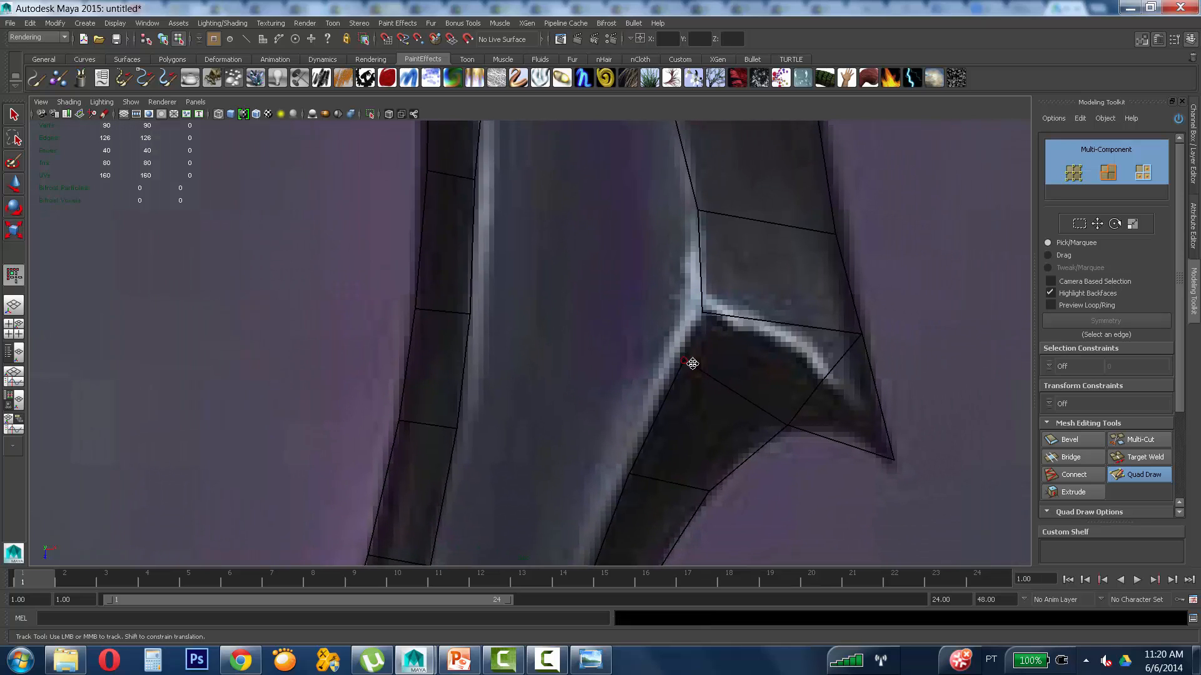
Step: Rework the lower barb's inner corner by raising it, adding two quads along the white highlight and fitting the surrounding vertices
drag(690, 363, 706, 281)
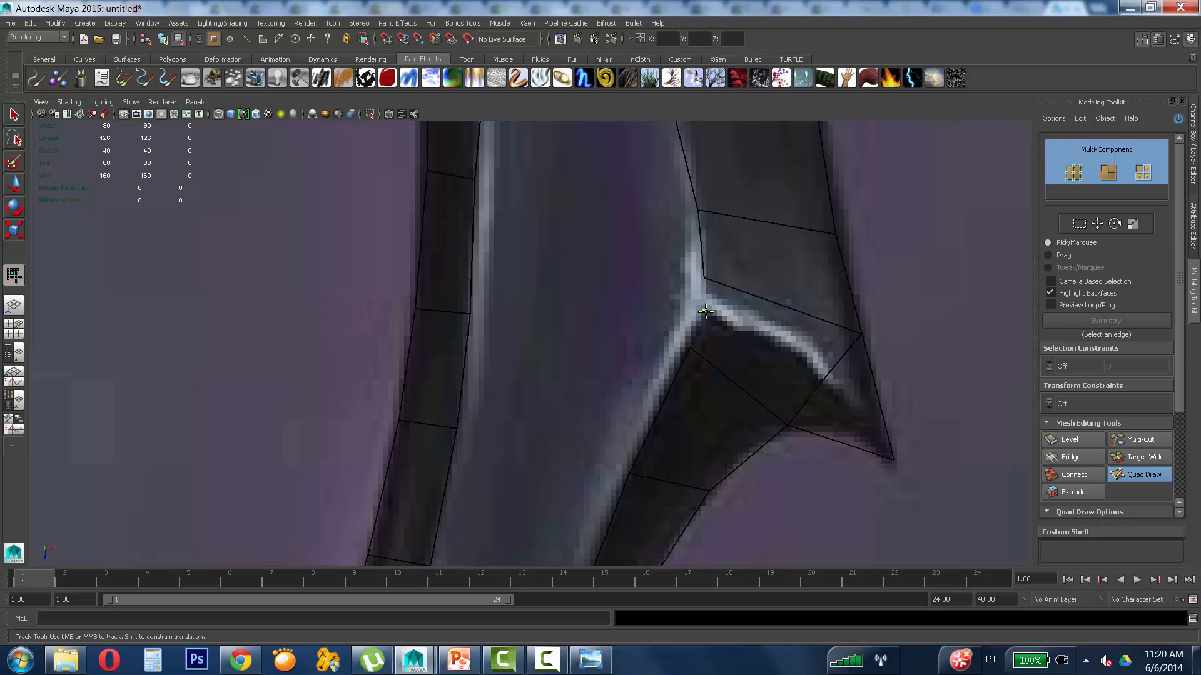
click(706, 311)
shift+click(770, 361)
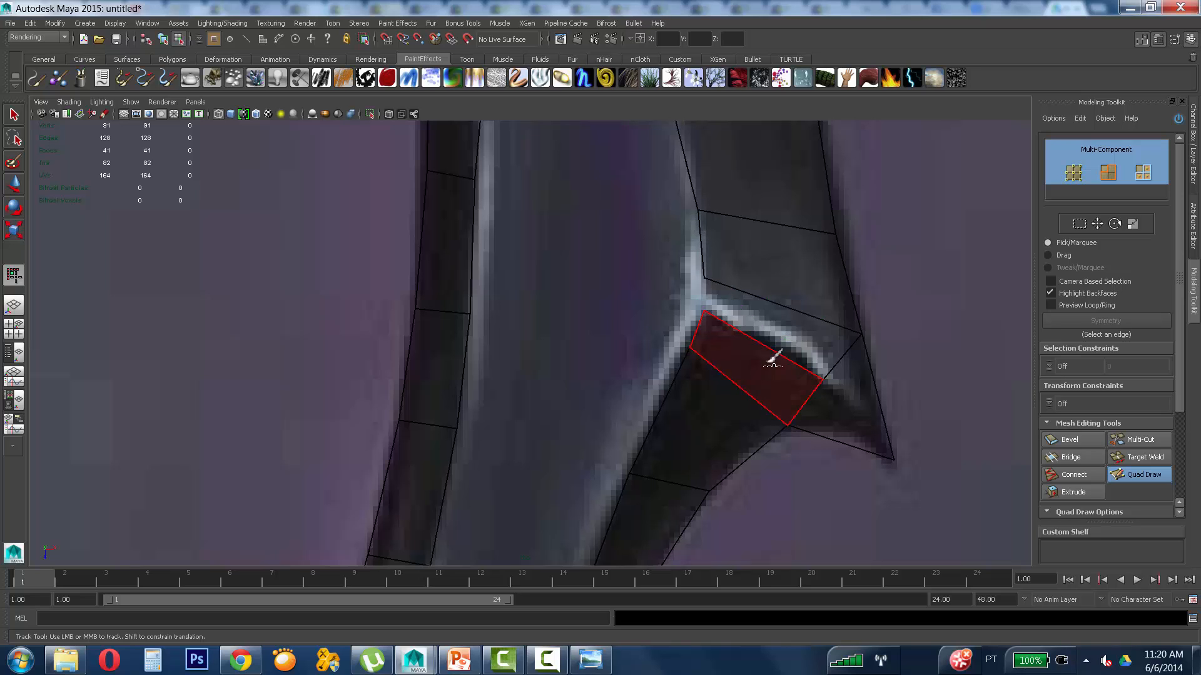
shift+click(777, 330)
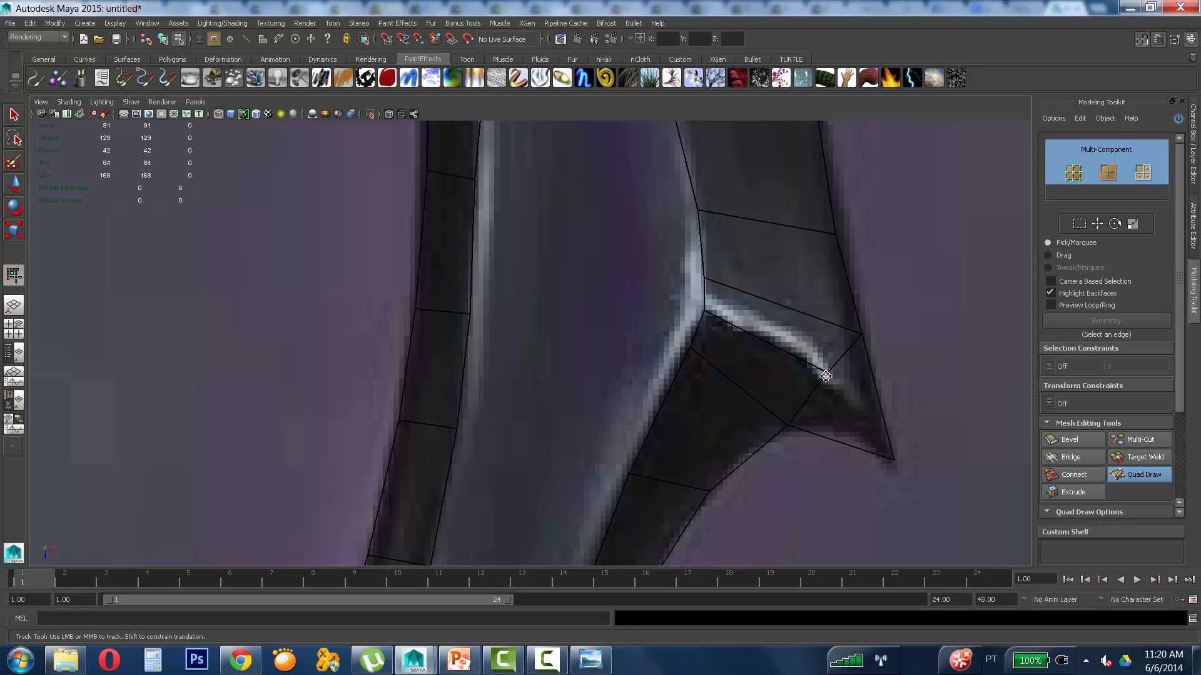
drag(789, 425, 810, 413)
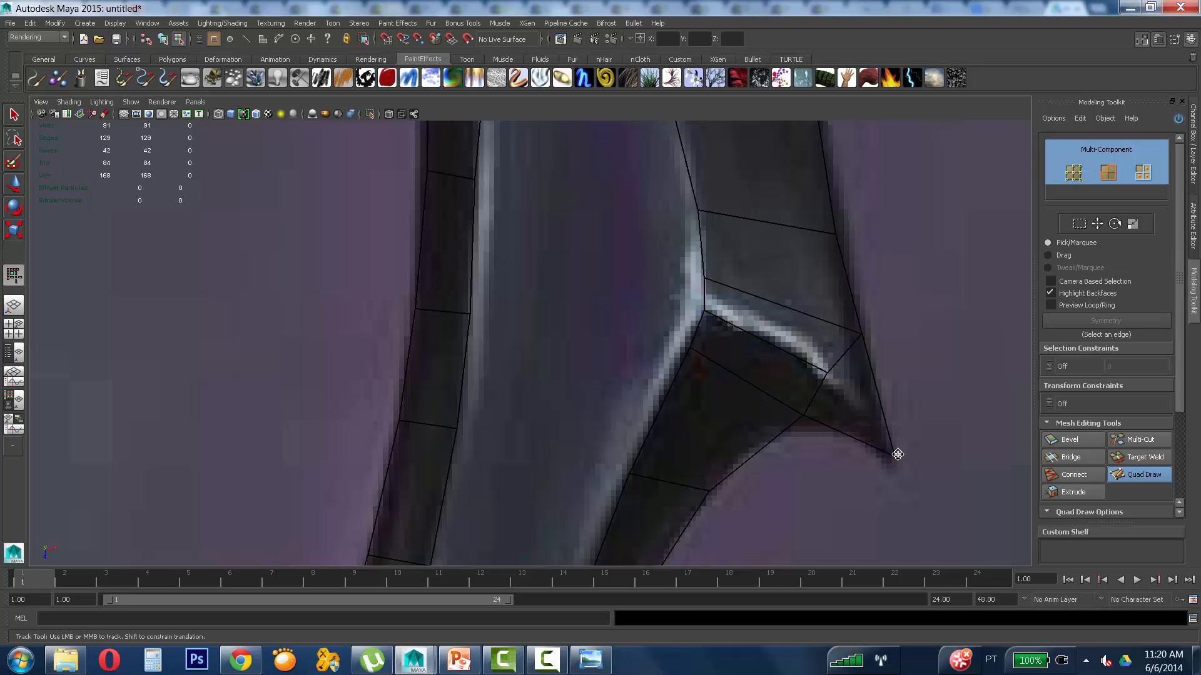
Step: Add a quad above and a quad below the inner point of the deep notch, reaching into the blade's body
alt+middle_drag(712, 282, 685, 484)
mouse_move(680, 306)
alt+middle_down()
mouse_move(678, 541)
mouse_move(681, 407)
alt+middle_up()
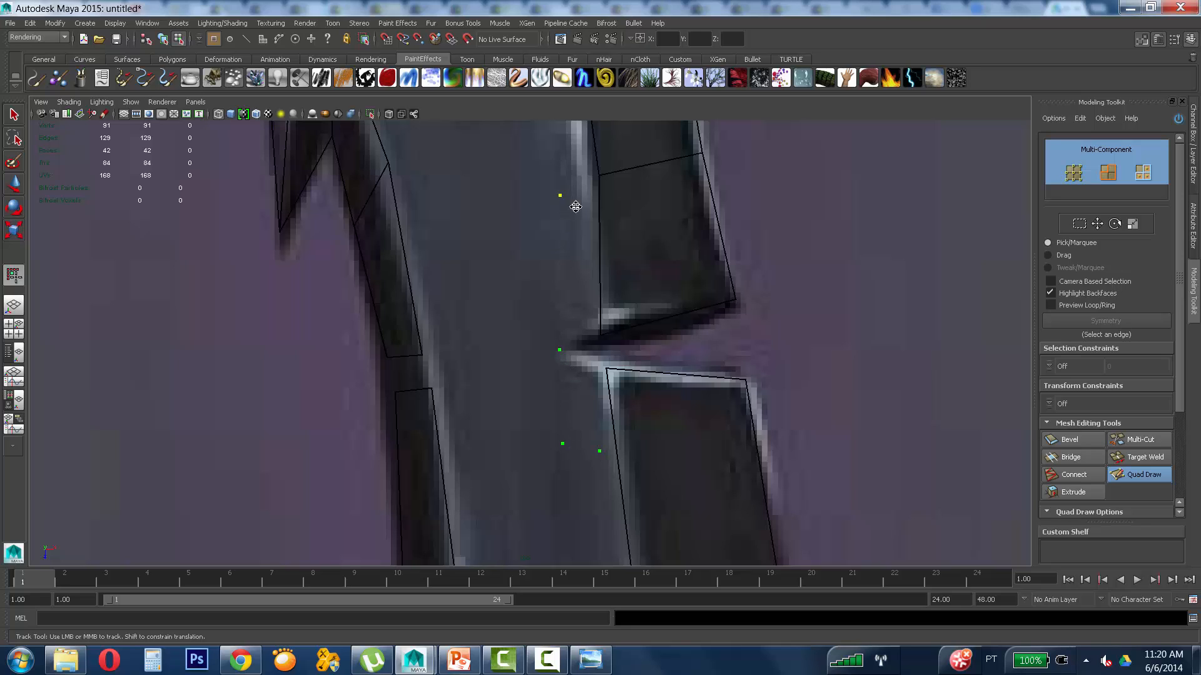
shift+click(578, 262)
shift+click(576, 416)
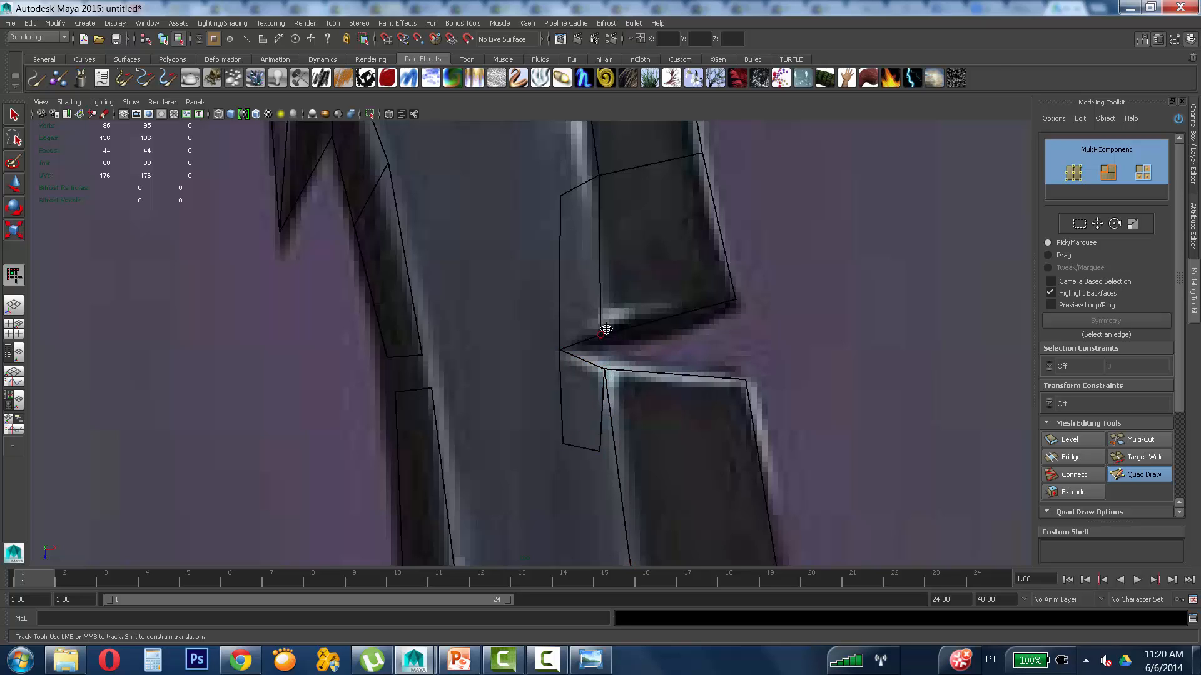
Step: Weld the outer corners of the two notch quads to the edge strip, inserting a cross edge in the segment below the notch
alt+middle_drag(625, 266, 646, 382)
drag(584, 312, 621, 291)
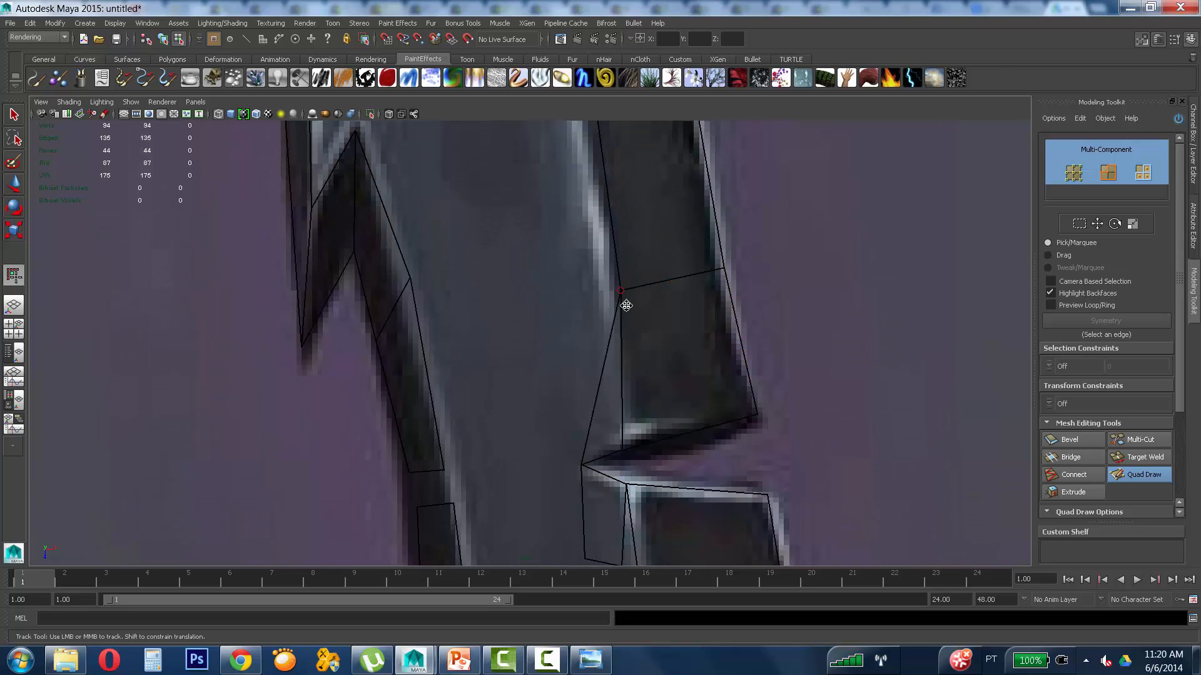
alt+middle_drag(626, 306, 630, 204)
alt+middle_drag(659, 419, 647, 320)
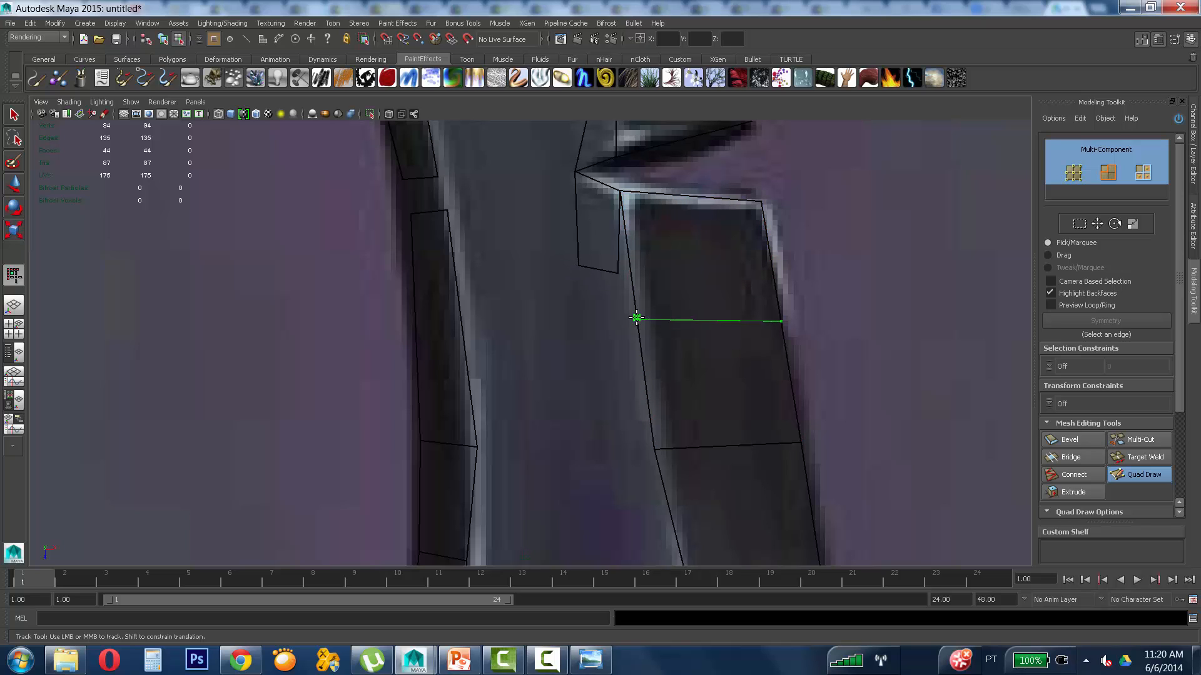
ctrl+click(635, 289)
drag(619, 276, 632, 289)
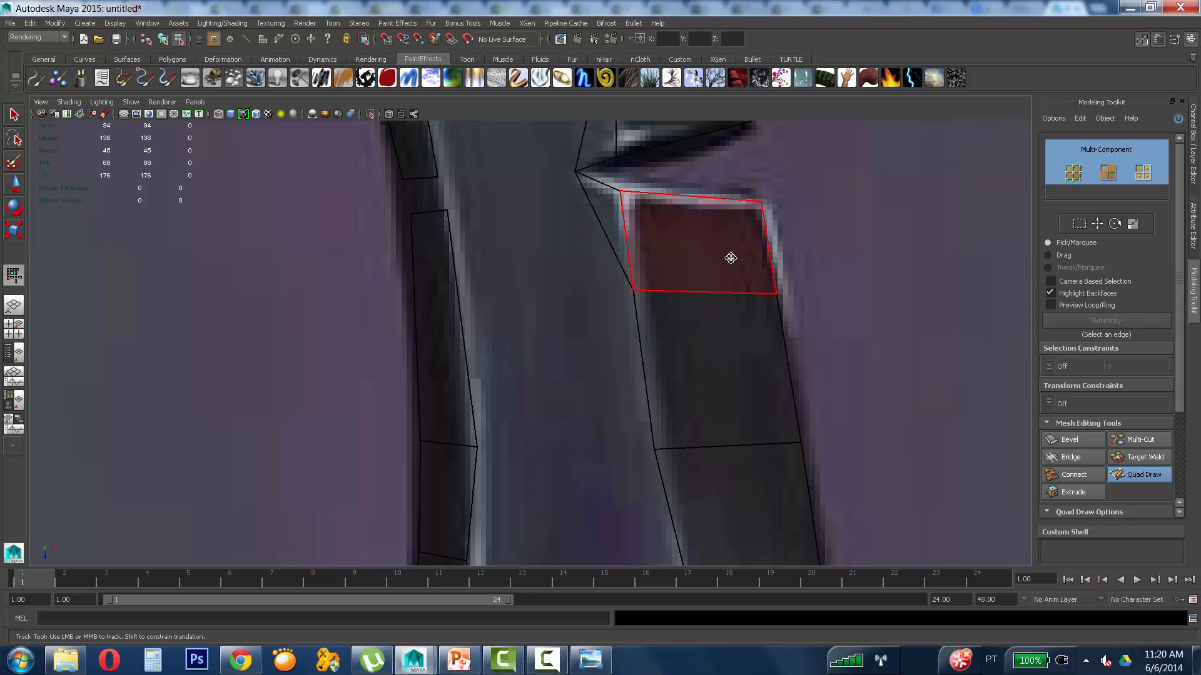
Step: Check the traced edge strips against the whole blade in the concept image
alt+middle_drag(773, 258, 757, 383)
scroll(658, 220, down, 8)
alt+middle_drag(658, 220, 667, 303)
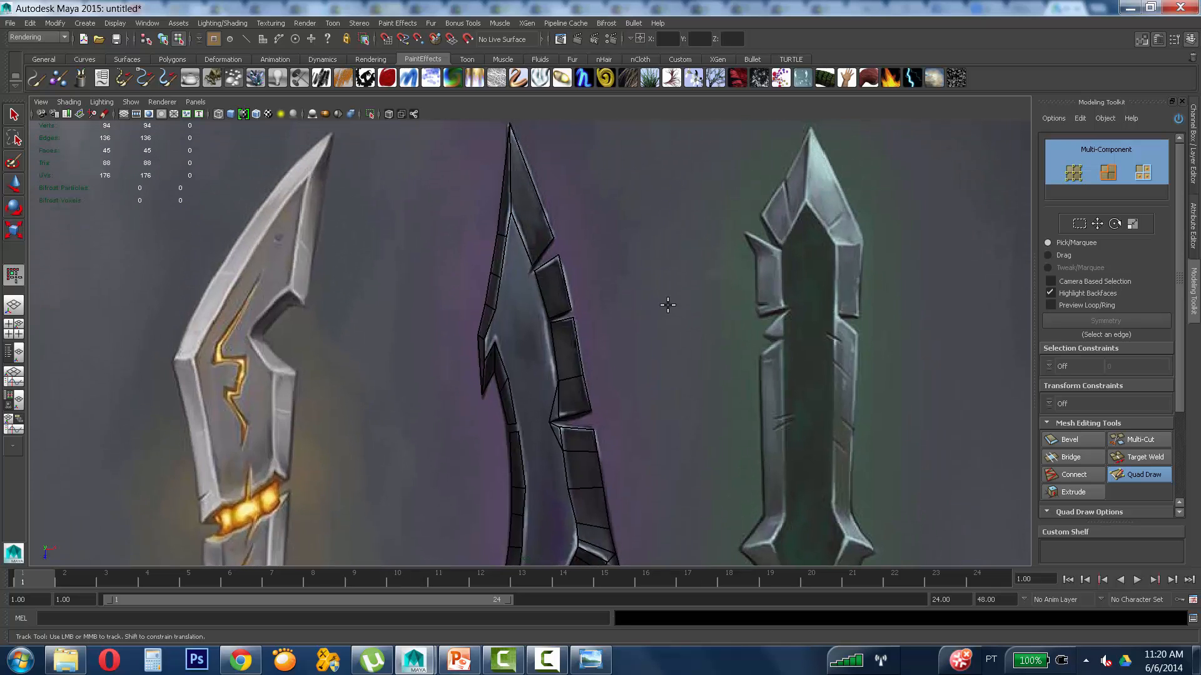
key(super)
alt+middle_drag(604, 327, 598, 325)
scroll(683, 259, up, 4)
alt+middle_drag(683, 259, 677, 112)
alt+right_drag(678, 113, 963, 257)
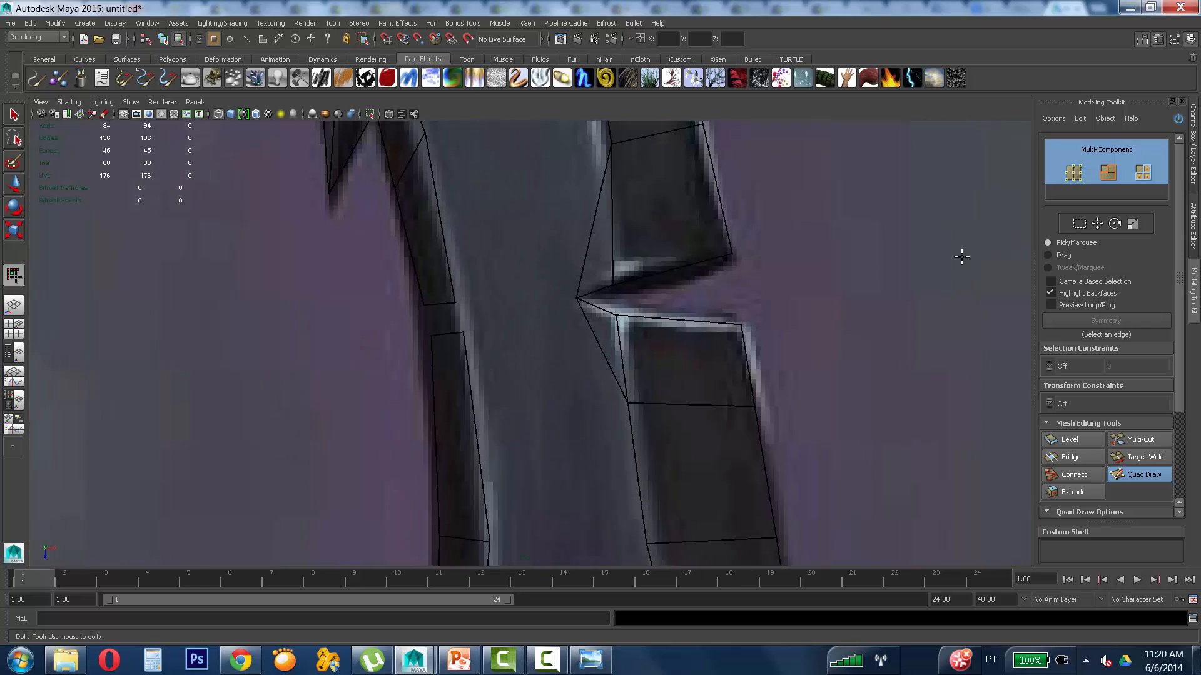
Step: Lower the cross edge above the deep notch close to it, then insert another cross edge farther up and fit its inner corner
alt+middle_drag(734, 127, 667, 228)
drag(644, 229, 657, 299)
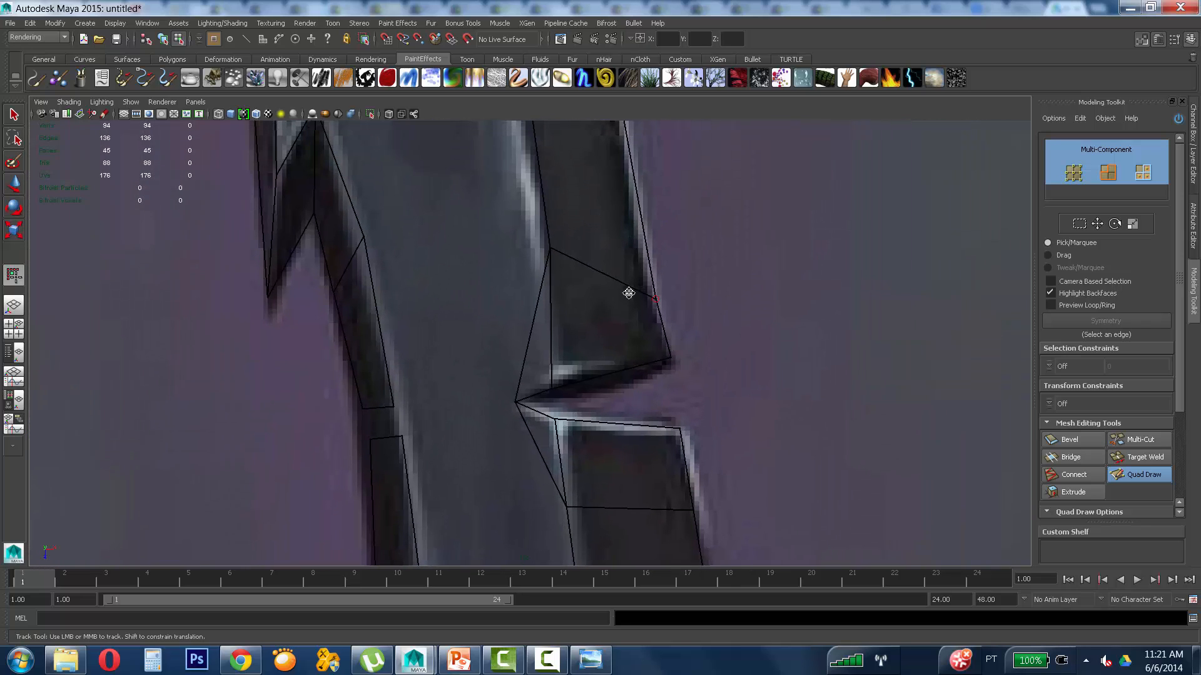
drag(554, 253, 552, 329)
alt+middle_drag(549, 330, 544, 348)
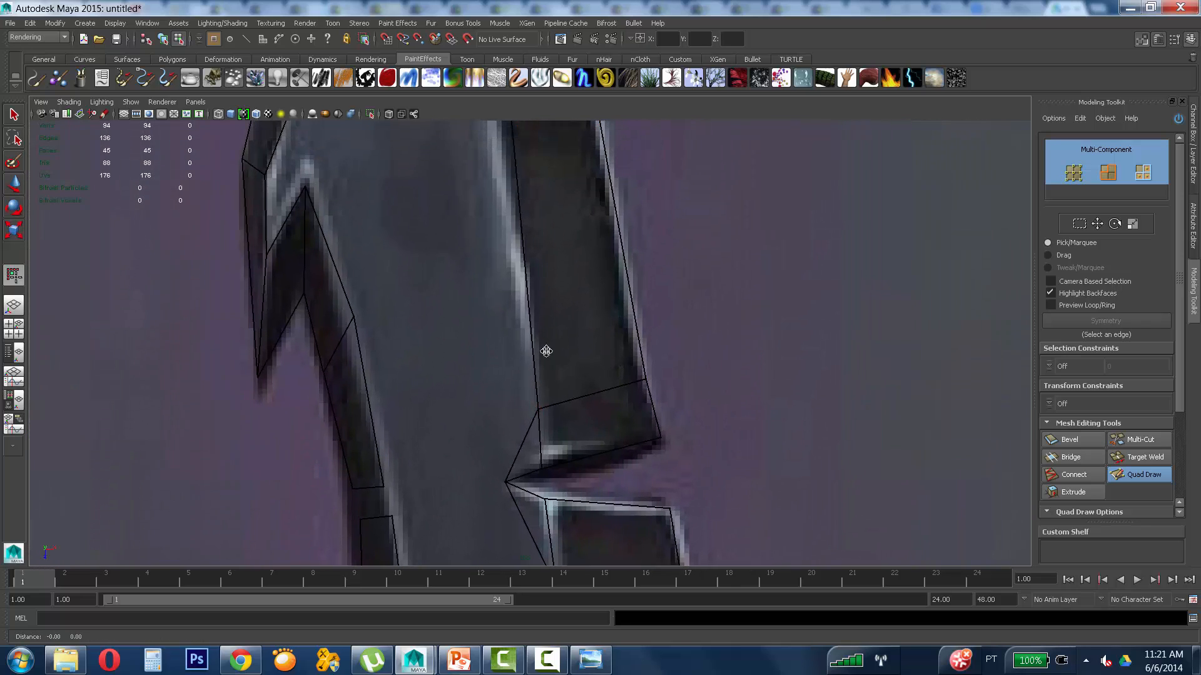
ctrl+click(601, 230)
alt+middle_drag(704, 289, 803, 242)
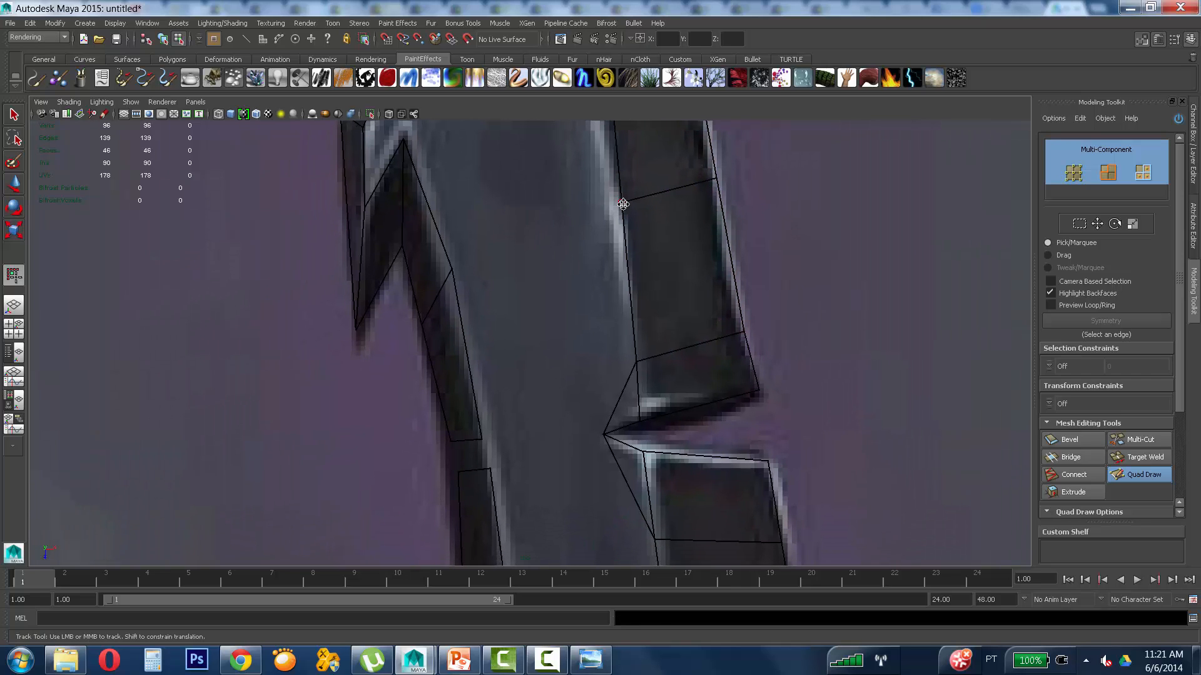
drag(623, 204, 625, 221)
Step: Fit the deep notch's inner point and the strip corner opposite it, and fill the gap in the thin edge strip with a quad
alt+middle_drag(637, 265, 646, 145)
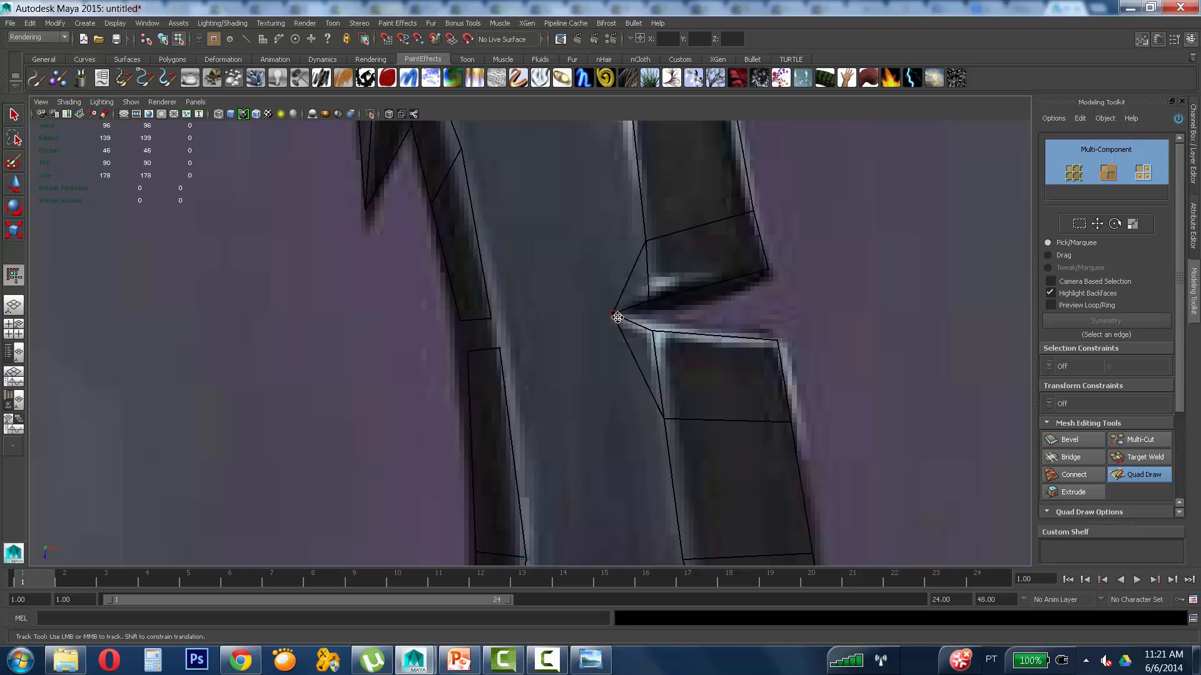
drag(618, 317, 612, 320)
drag(497, 320, 497, 315)
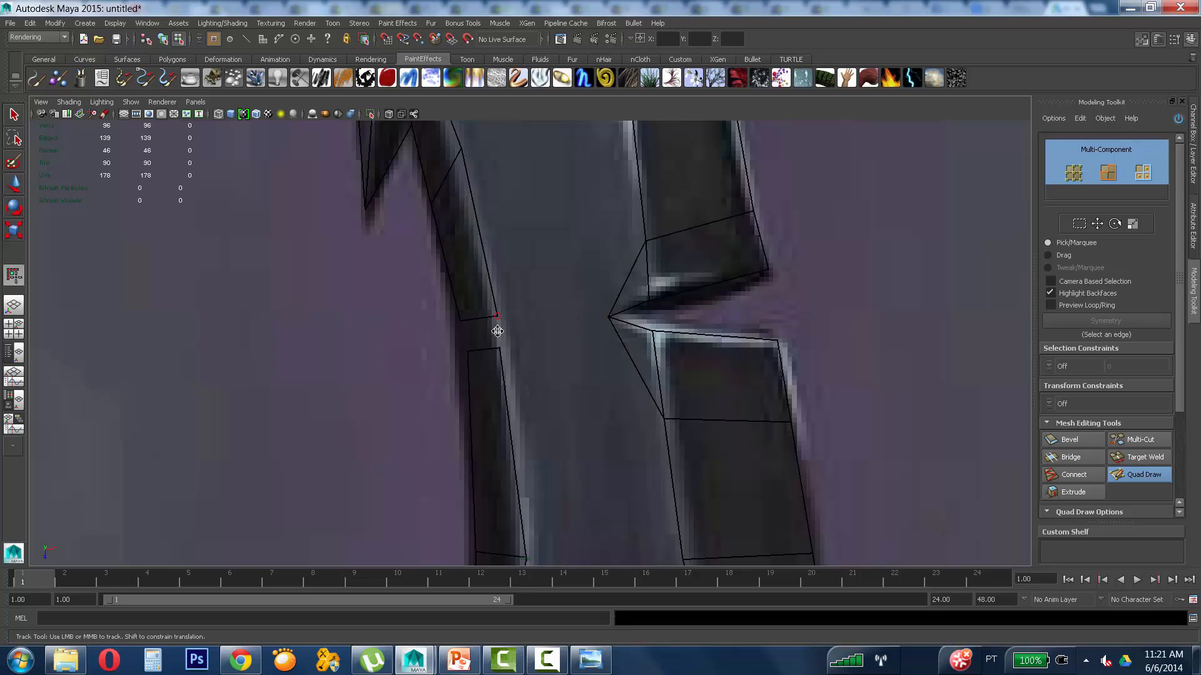
shift+click(485, 333)
Step: Place two dots in the middle of the blade and bridge the thin edge strip to the deep notch with two quads
click(567, 313)
click(568, 326)
shift+click(533, 325)
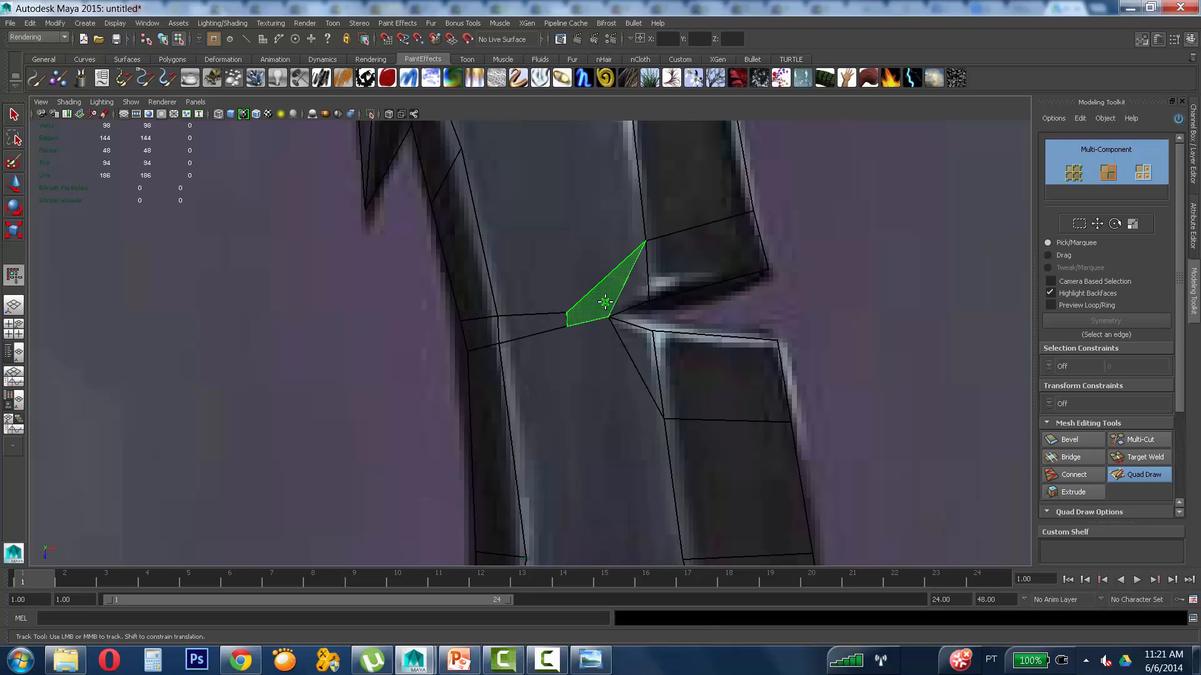
shift+click(607, 302)
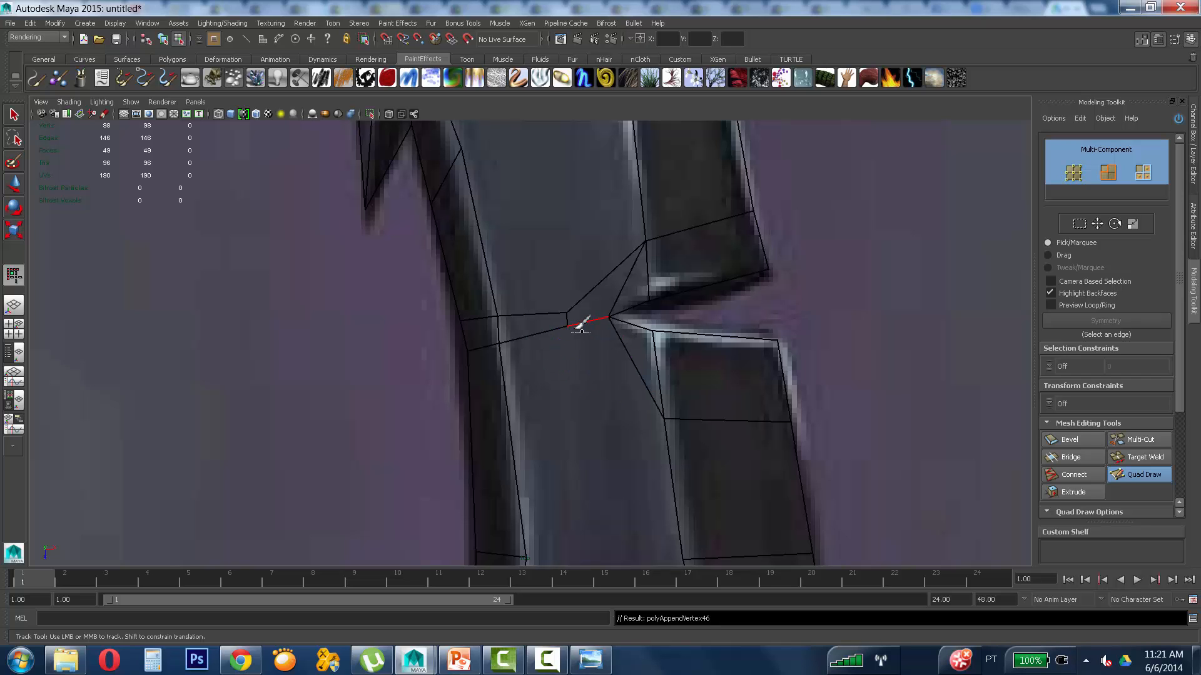
Step: Refine the deep notch's inner point and the two middle vertices of the quads bridging it to the thin edge strip
alt+right_drag(561, 337, 693, 325)
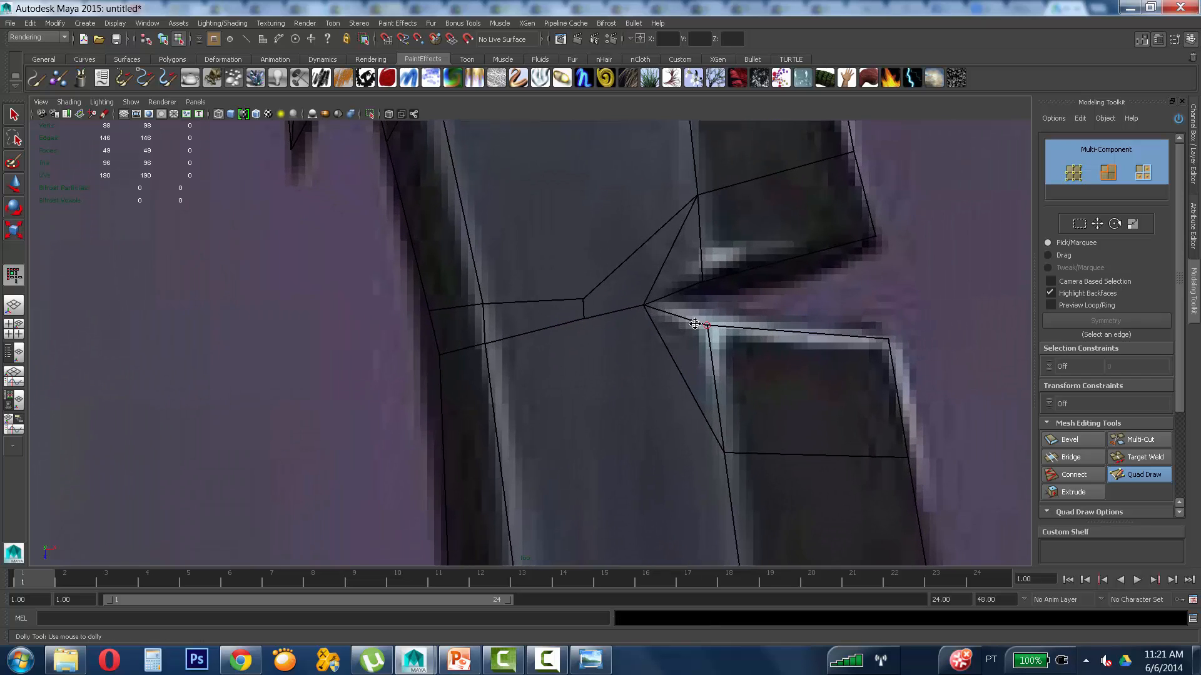
drag(648, 304, 581, 300)
drag(588, 318, 573, 319)
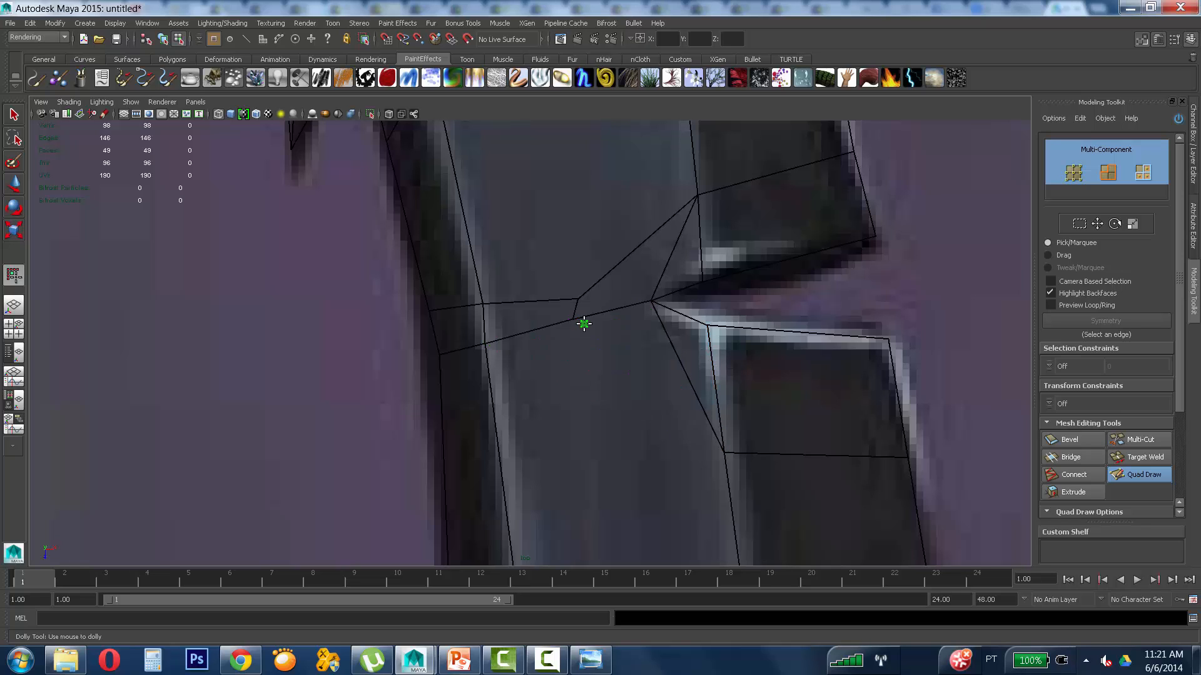
mouse_move(577, 299)
mouse_down()
mouse_move(585, 316)
mouse_move(585, 287)
mouse_up()
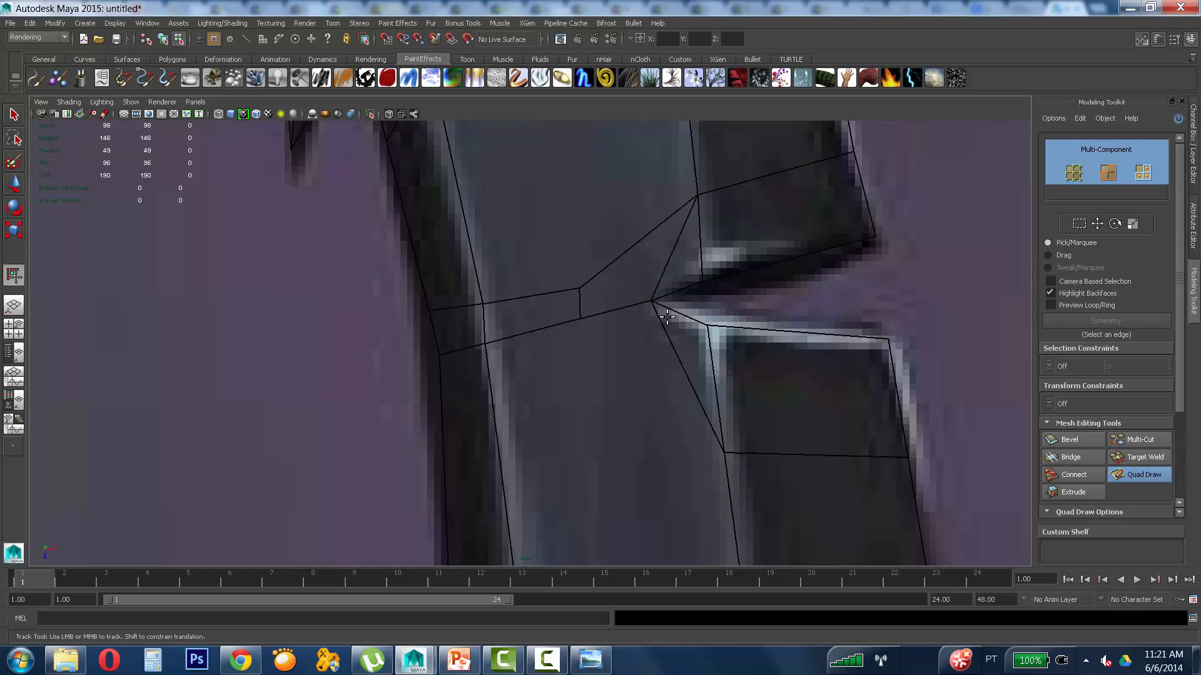
Step: Lower and level the cross edge midway along the serrated strip segment above the deep notch, moving both of its corners
mouse_move(722, 373)
alt+middle_down()
mouse_move(709, 263)
mouse_move(668, 412)
alt+middle_up()
scroll(712, 260, down, 6)
alt+right_drag(668, 412, 598, 355)
alt+right_drag(425, 342, 1119, 259)
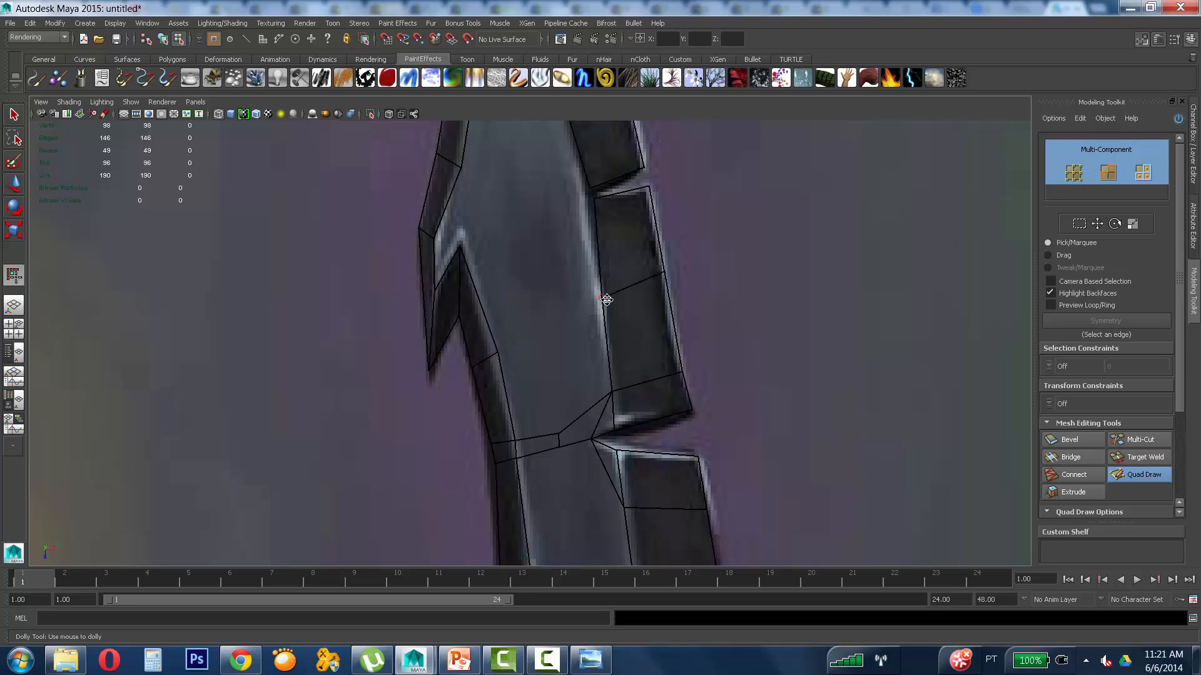
drag(606, 299, 604, 308)
drag(666, 274, 674, 317)
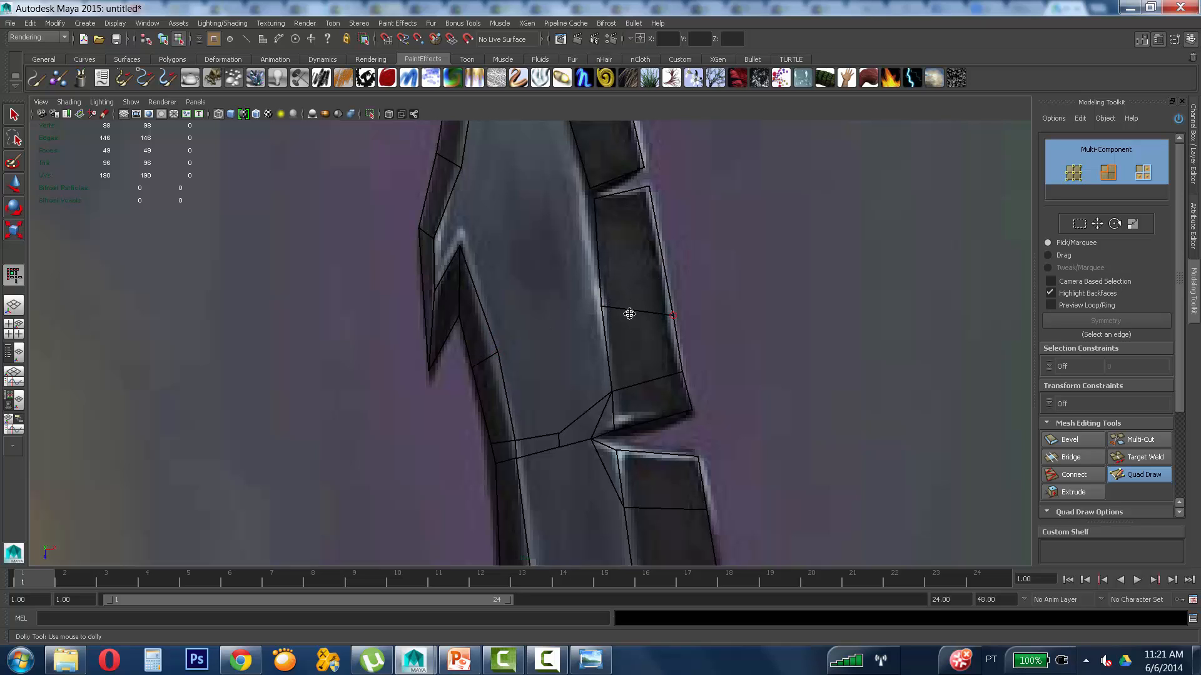
drag(601, 306, 610, 322)
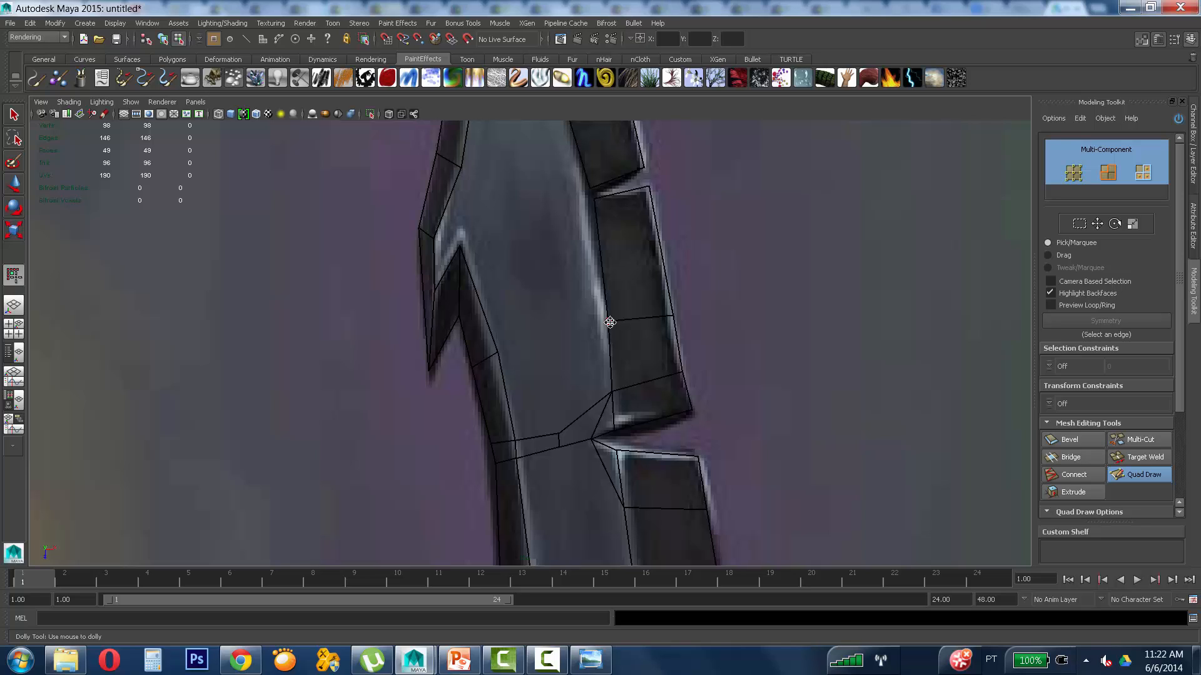
Step: Insert a cross edge in the thin strip below the bridge and fill a second row of two quads across to the serrated strip
alt+middle_drag(591, 372, 516, 329)
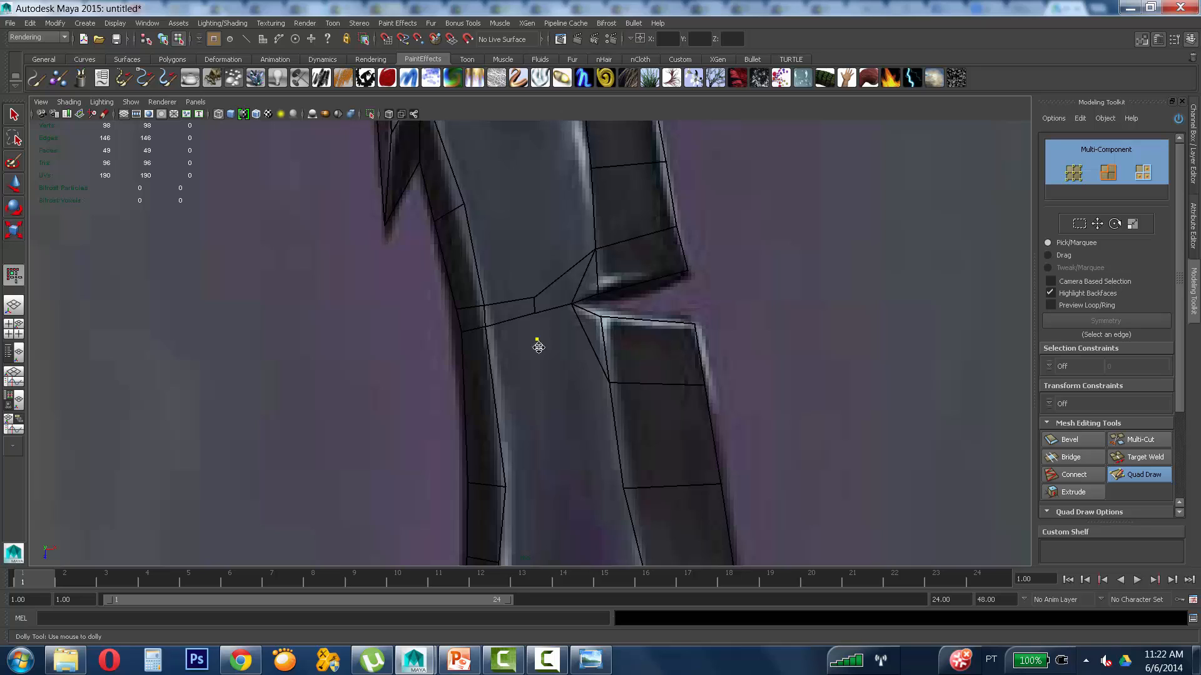
ctrl+click(490, 350)
shift+click(509, 327)
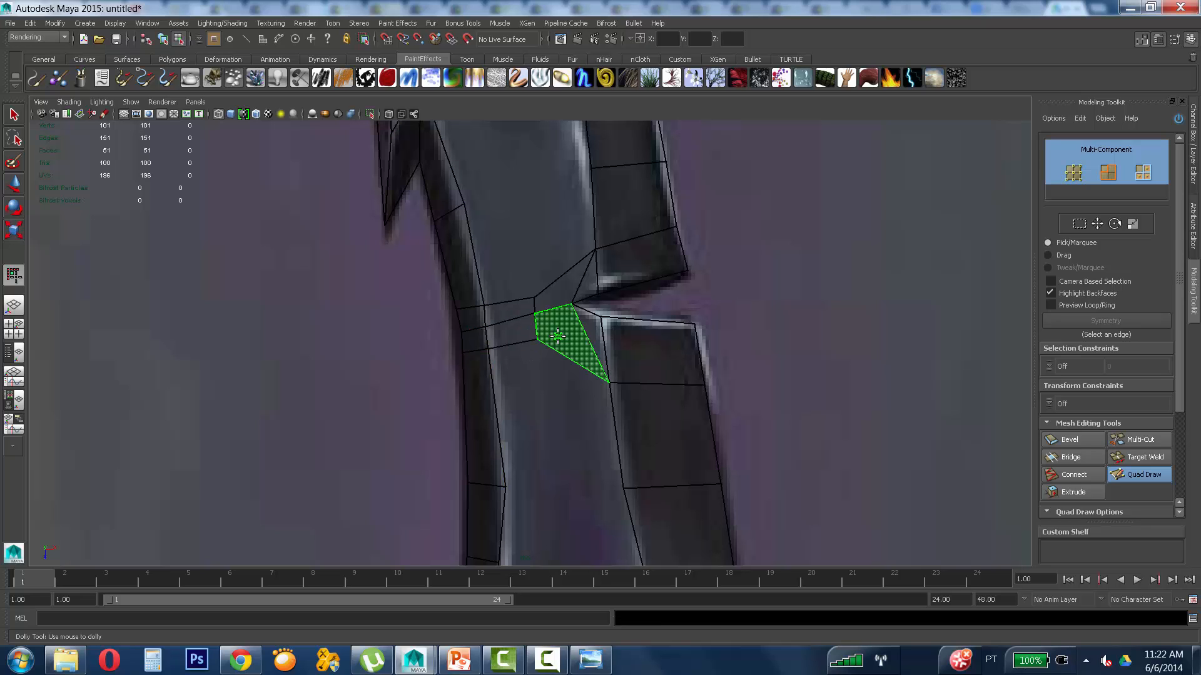
shift+click(566, 328)
drag(570, 307, 572, 309)
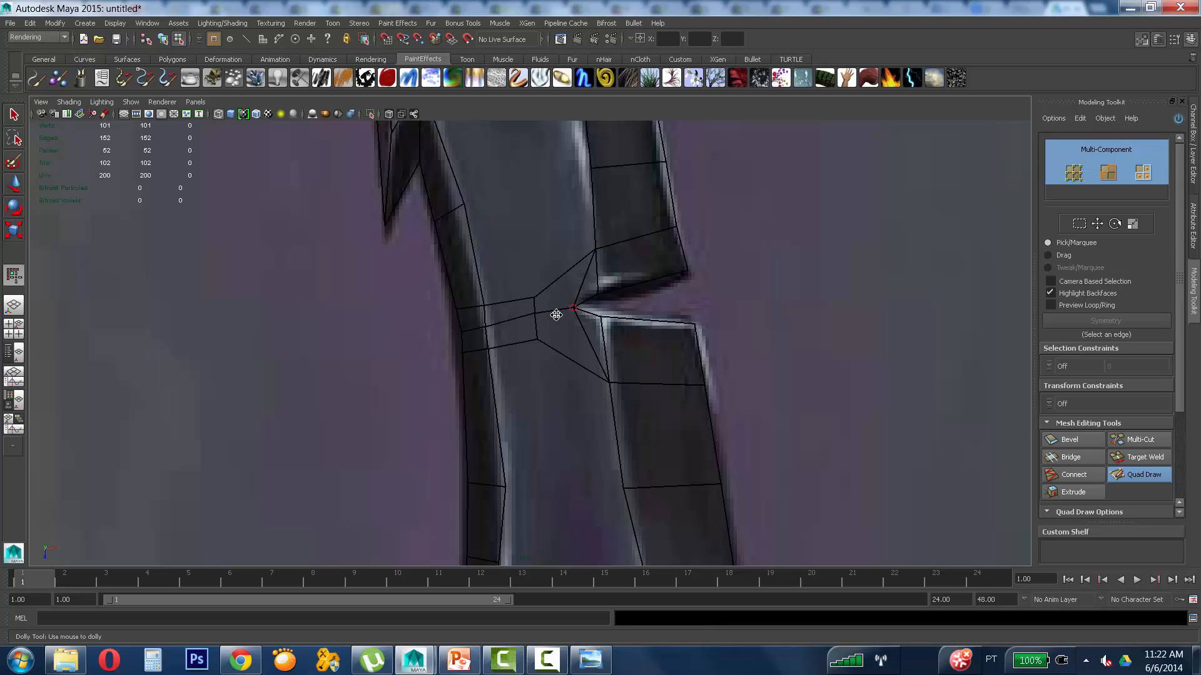
Step: Raise the inner corner of the second cross edge below the deep notch and fit the inner corner of the barb farther down
alt+middle_drag(571, 351, 571, 249)
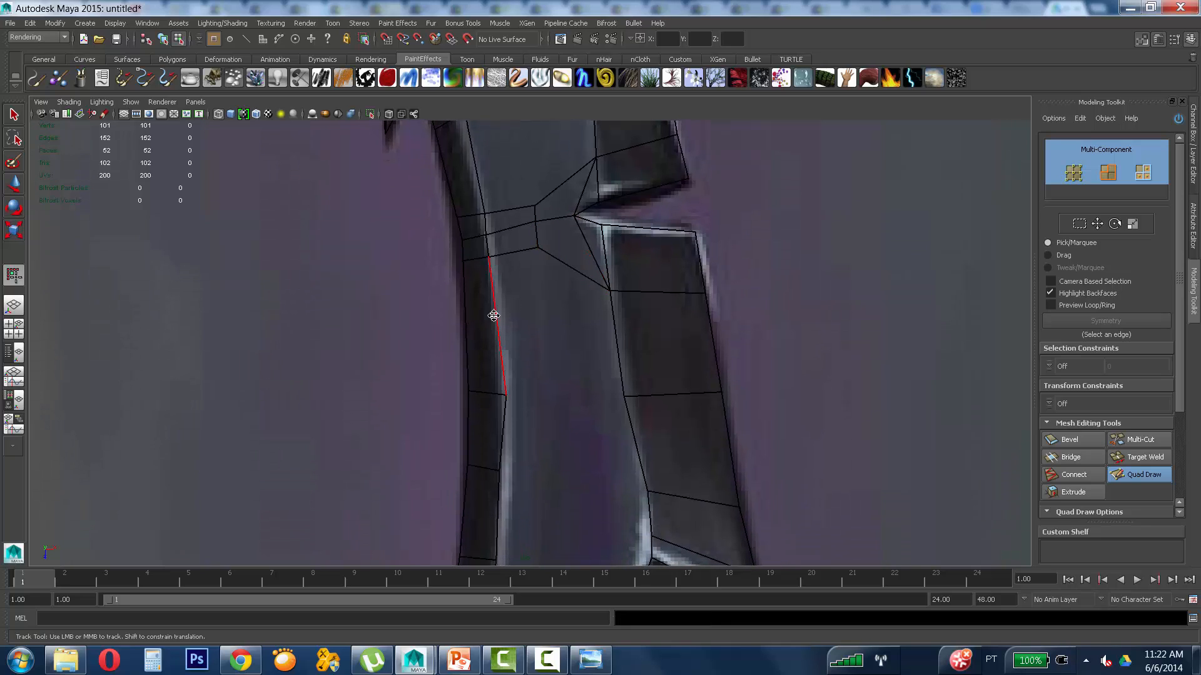
drag(624, 396, 623, 369)
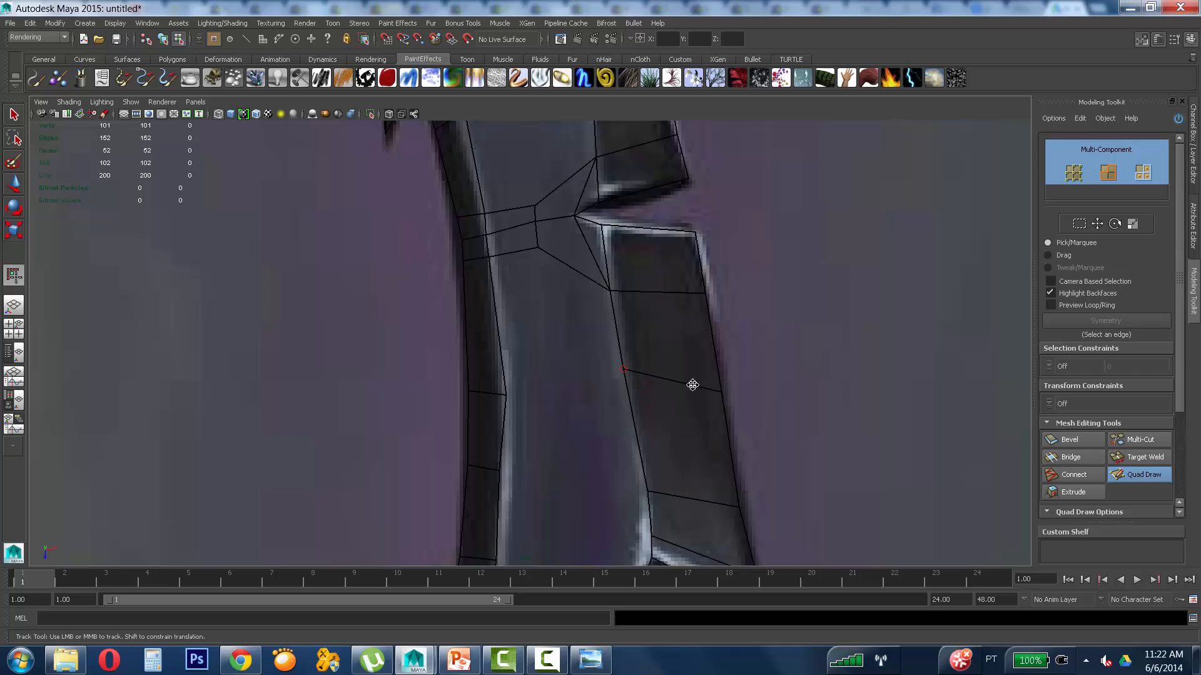
mouse_move(716, 386)
alt+middle_down()
mouse_move(662, 292)
mouse_move(627, 311)
alt+middle_up()
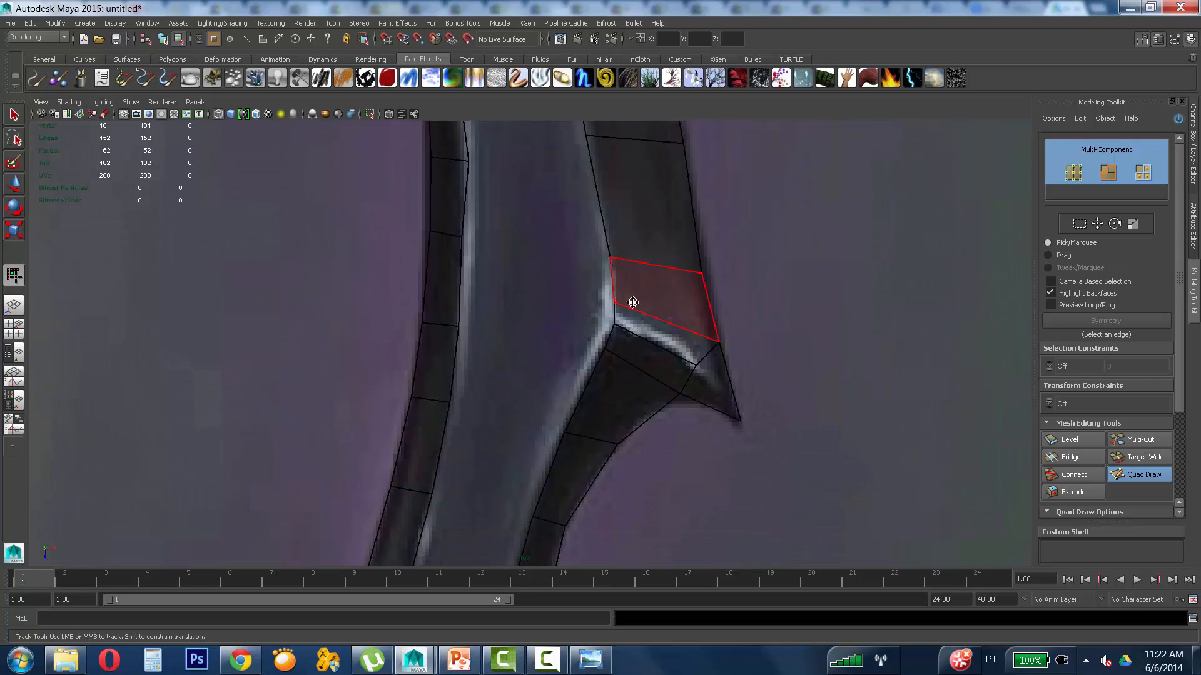
drag(619, 328, 615, 306)
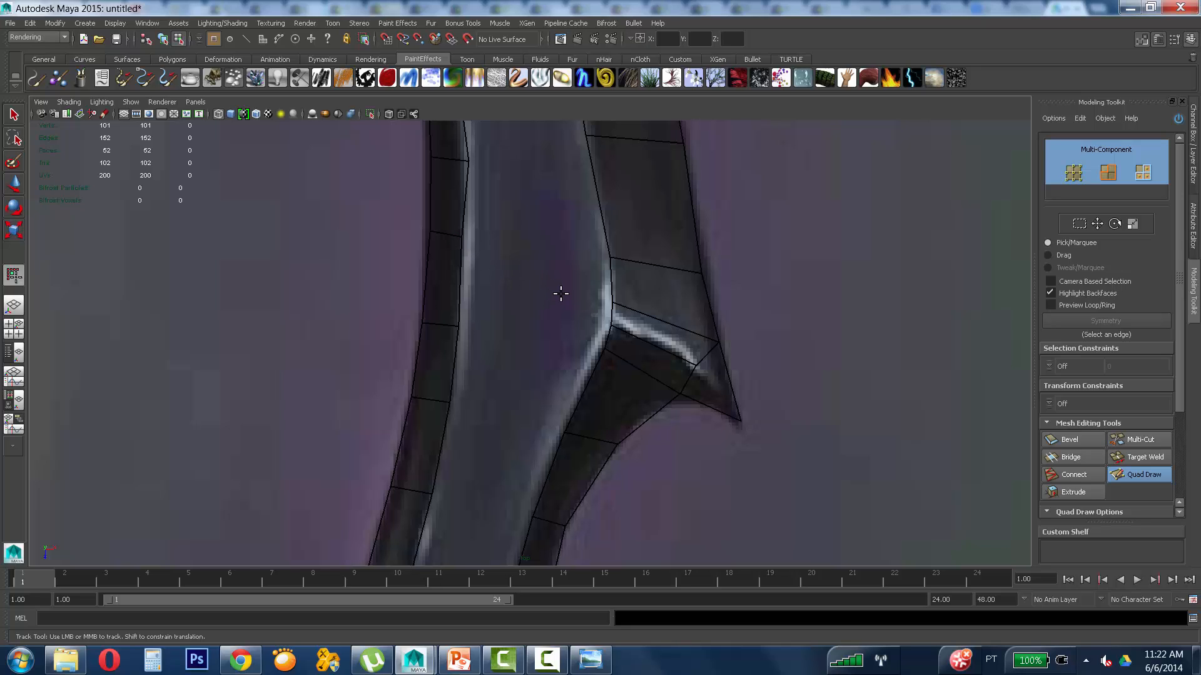
Step: Place dots in the middle of the blade, insert a cross edge in the thin strip, and bridge it to the barb with quads
click(555, 322)
click(530, 302)
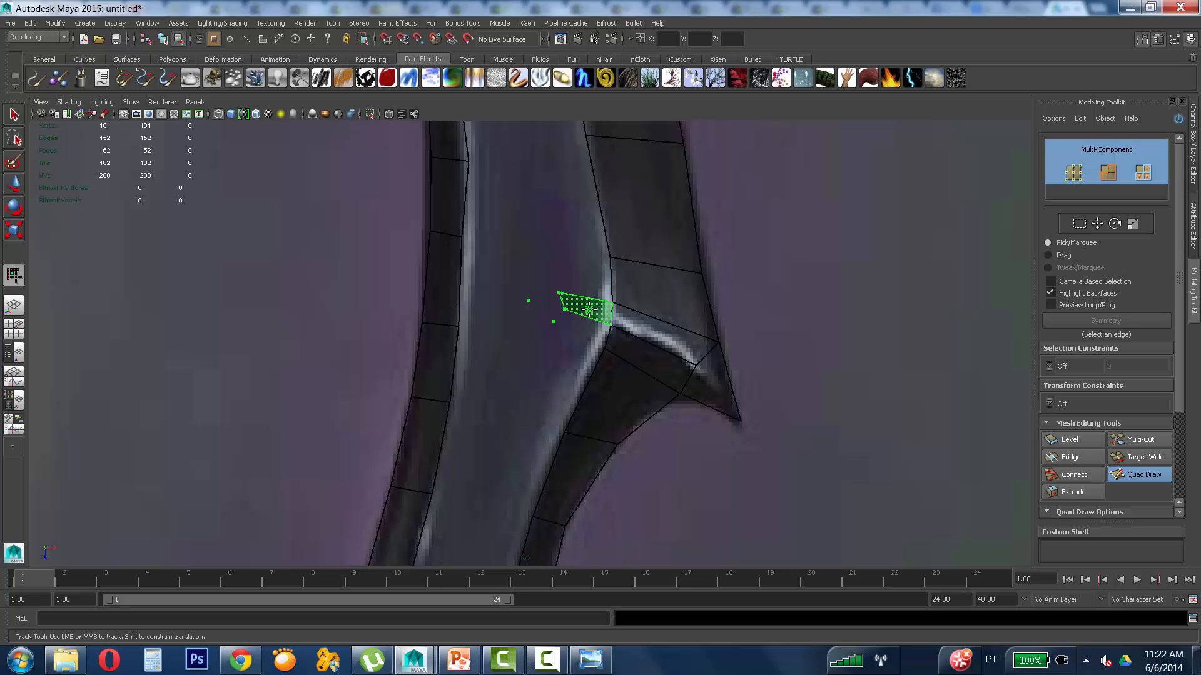
shift+click(582, 316)
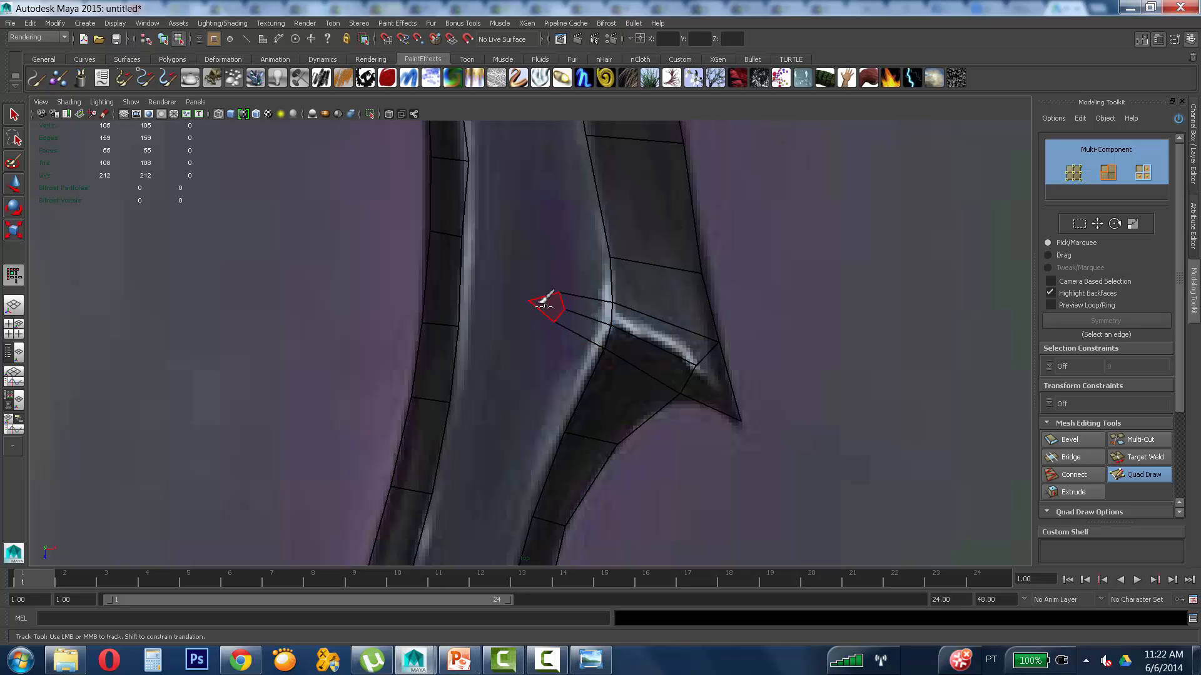
ctrl+click(468, 277)
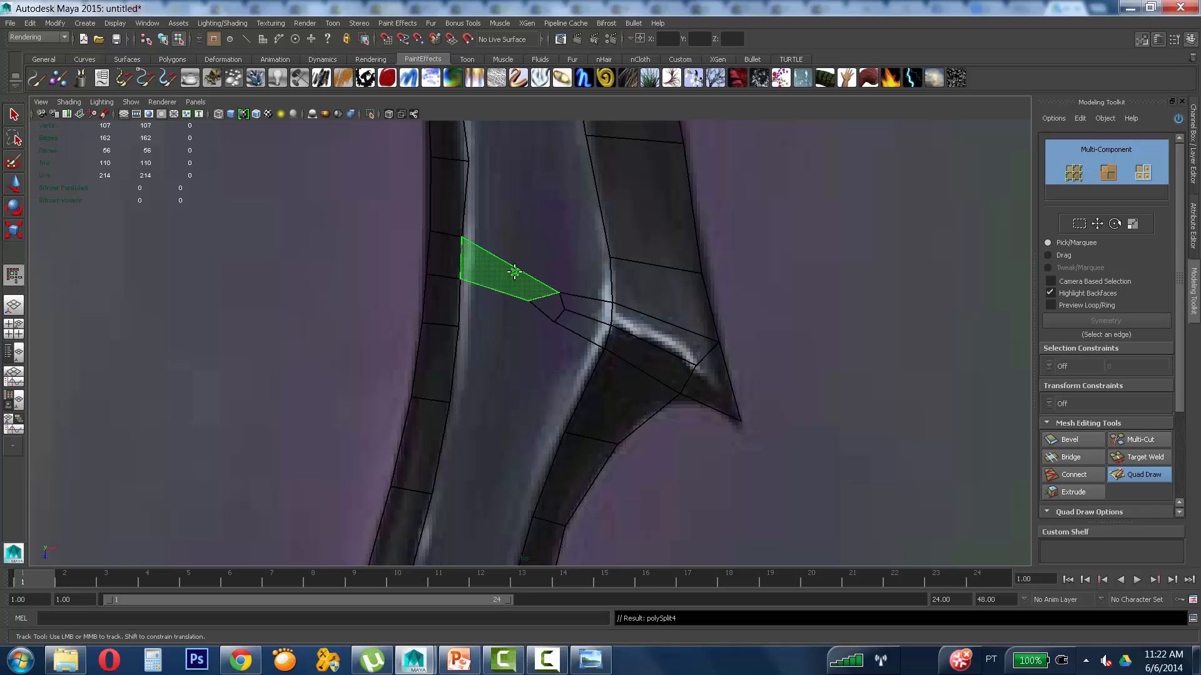
shift+click(515, 272)
shift+click(503, 304)
Step: Spread the bridge's middle vertices evenly between the strips and fit the barb's lower inner corner and tip
mouse_move(665, 253)
alt+middle_down()
mouse_move(674, 382)
mouse_move(620, 383)
mouse_move(605, 314)
mouse_move(579, 294)
mouse_move(540, 217)
alt+middle_up()
mouse_move(499, 294)
mouse_down()
mouse_move(531, 302)
mouse_move(514, 333)
mouse_move(523, 264)
mouse_move(495, 291)
mouse_move(505, 258)
mouse_up()
drag(506, 328, 489, 323)
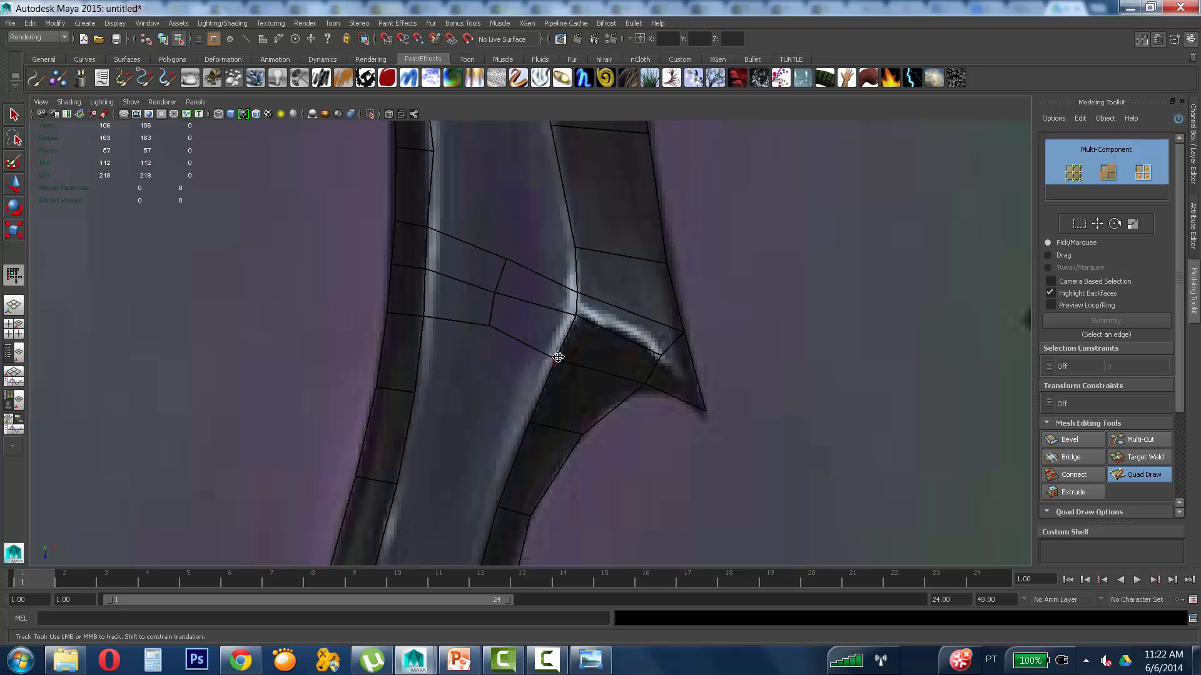
drag(557, 356, 557, 350)
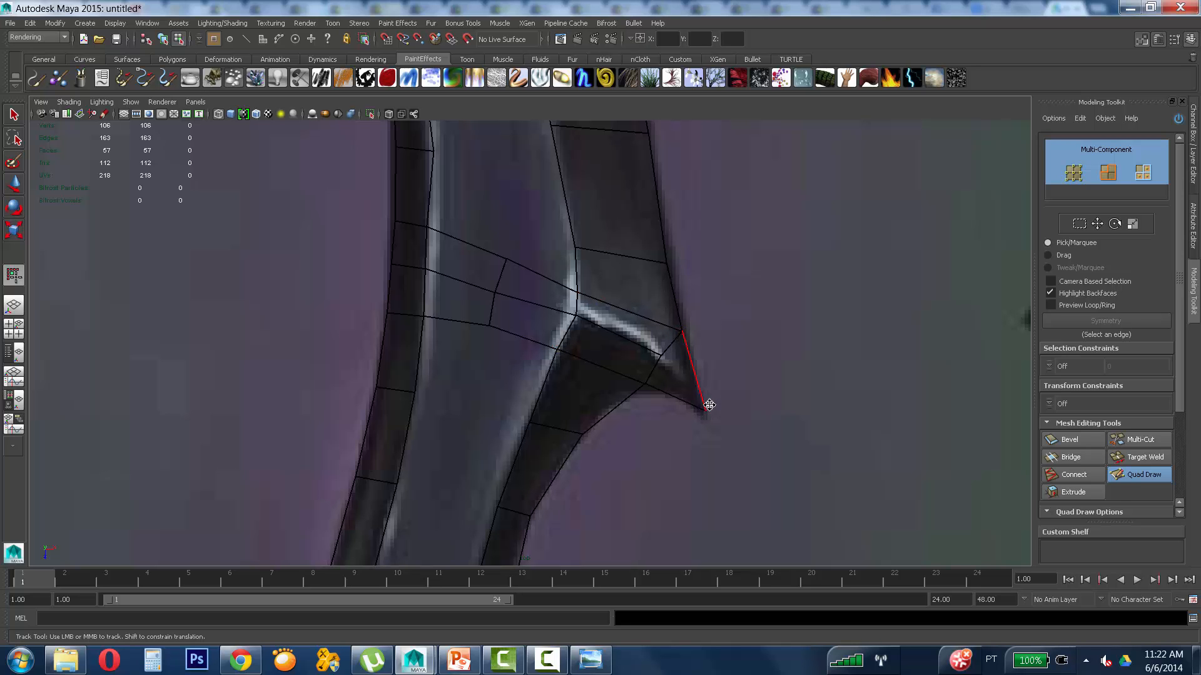
drag(708, 407, 708, 411)
Step: Fit the corners of the edge strip above the handle so its cross edges run squarely across the dark border
alt+middle_drag(633, 311, 616, 220)
alt+middle_drag(609, 314, 632, 292)
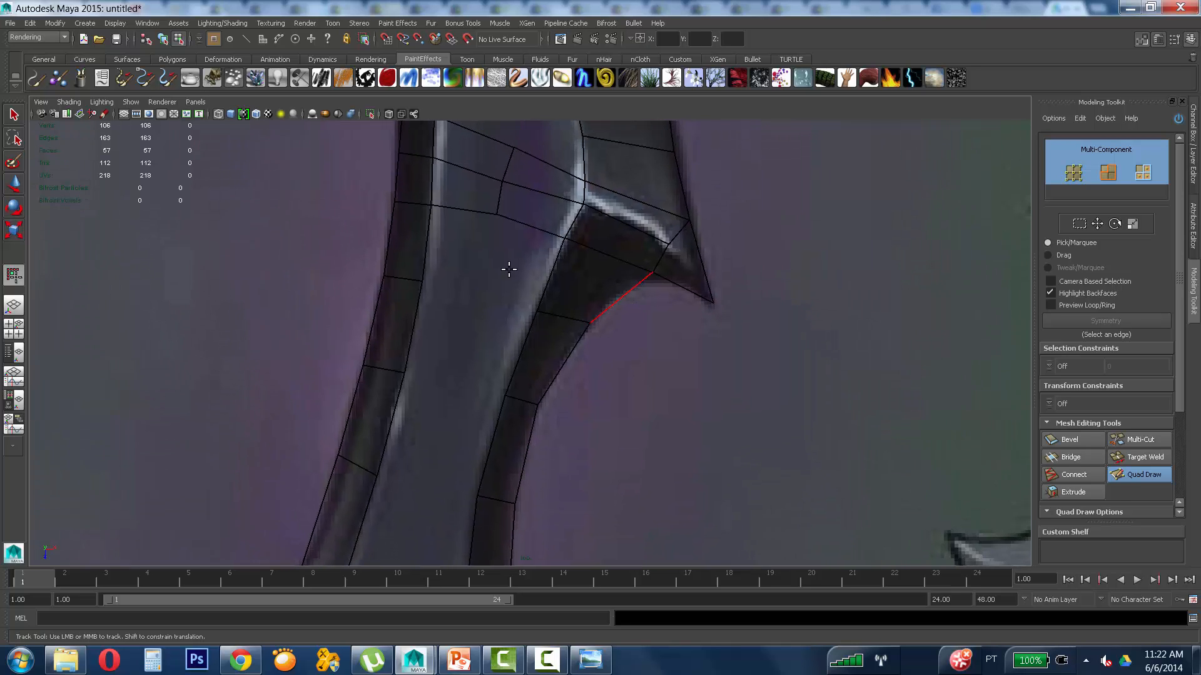
alt+middle_drag(497, 459, 536, 200)
alt+middle_drag(450, 379, 448, 249)
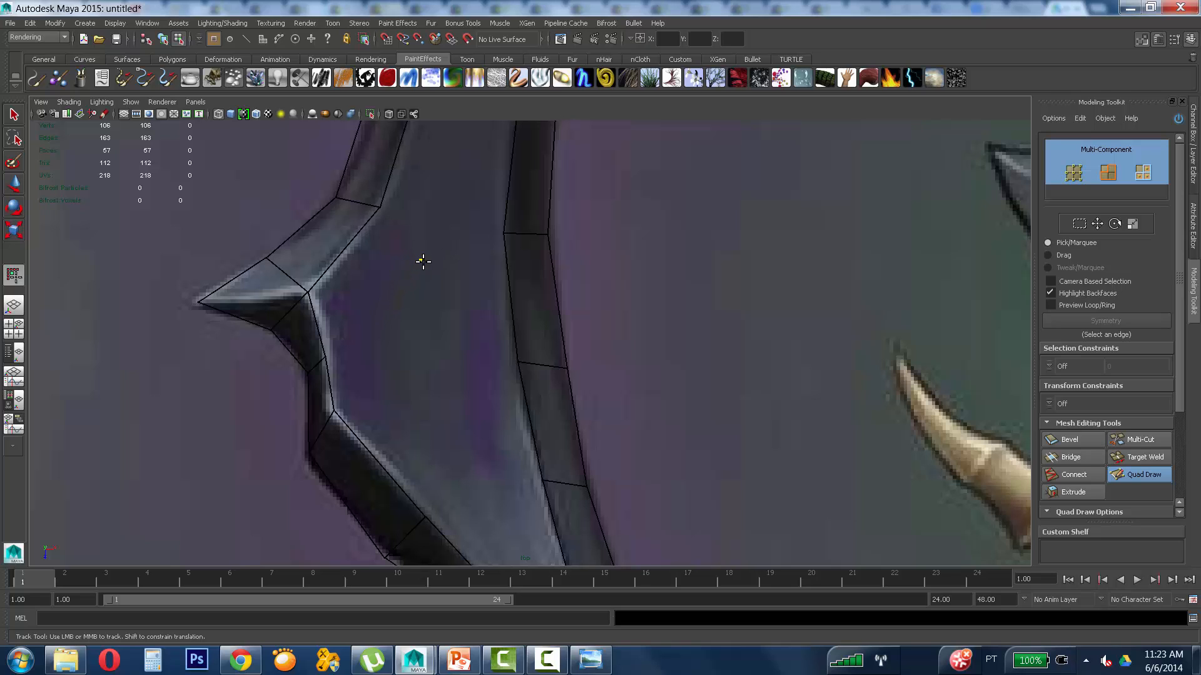
alt+middle_drag(445, 278, 439, 265)
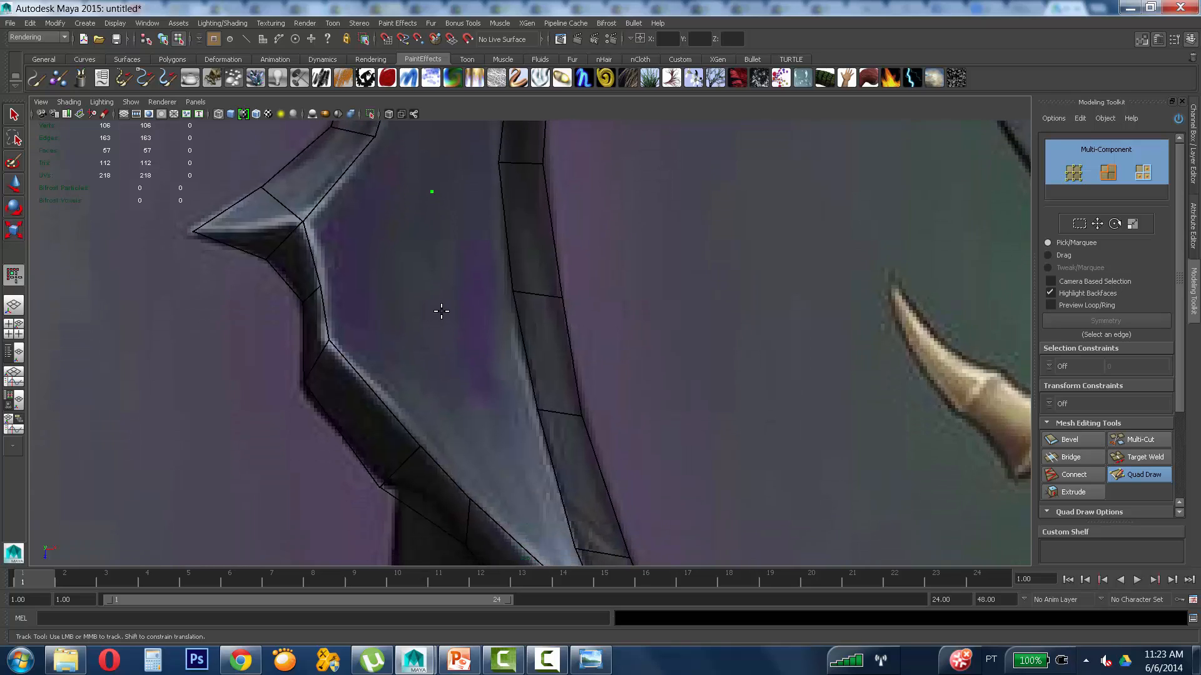
mouse_move(441, 310)
alt+middle_down()
mouse_move(442, 246)
mouse_move(414, 254)
alt+middle_up()
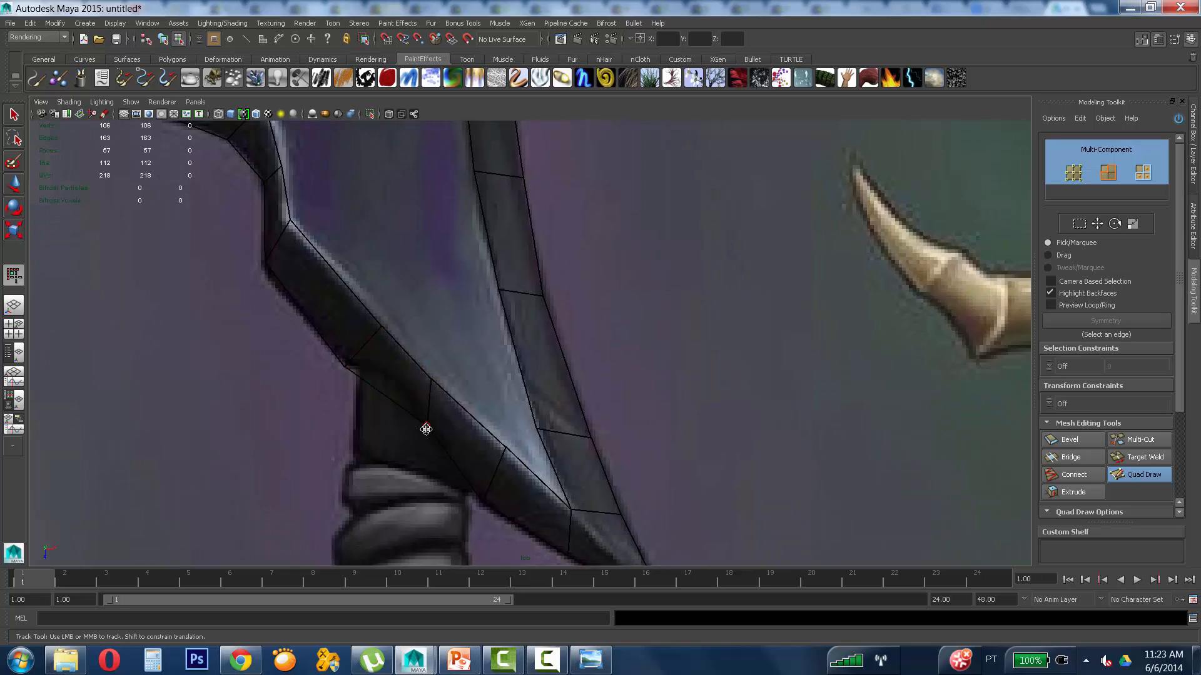
drag(425, 424, 409, 393)
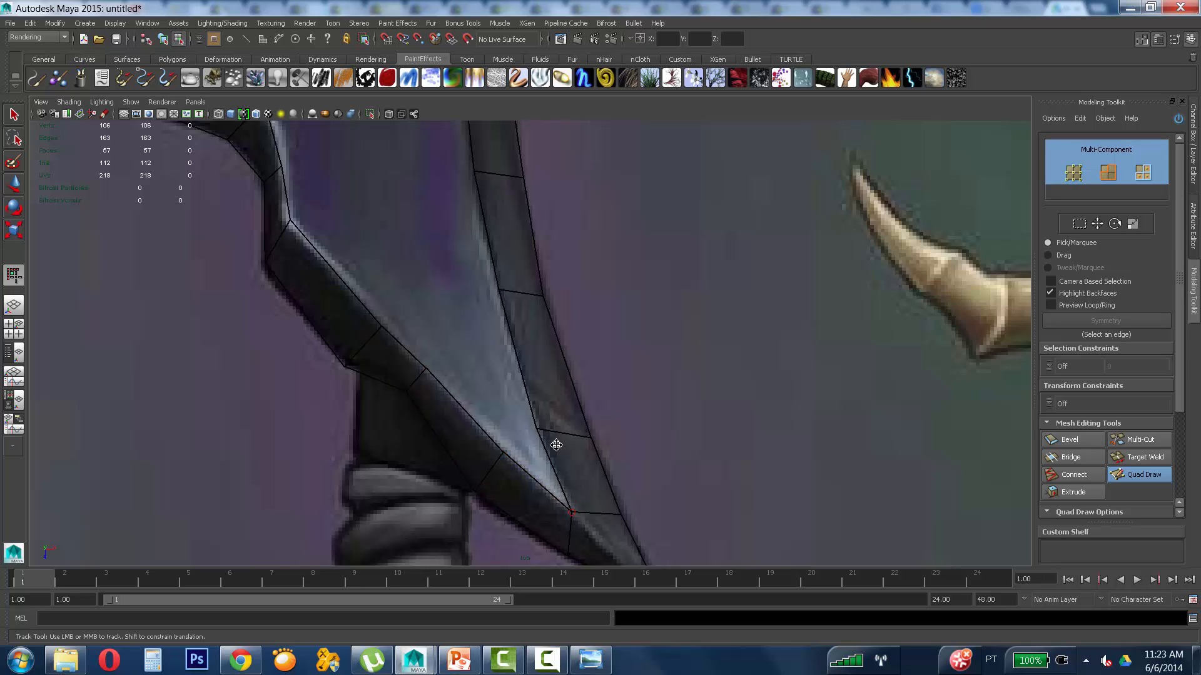
drag(381, 327, 372, 311)
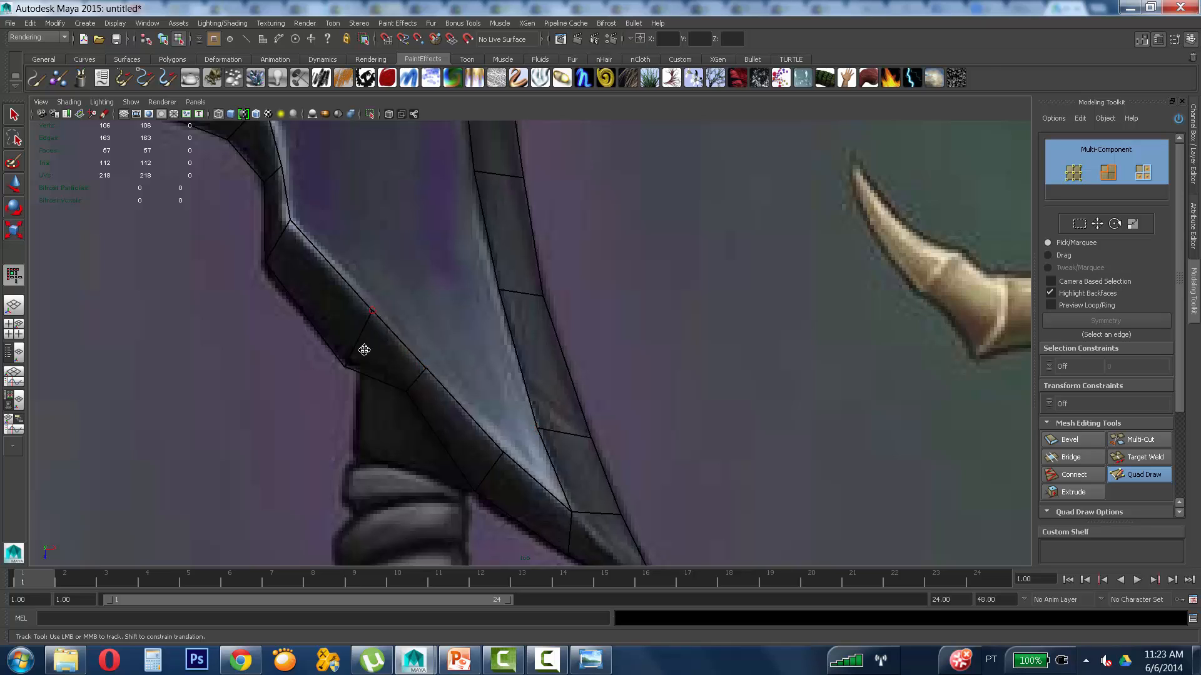
drag(292, 223, 299, 234)
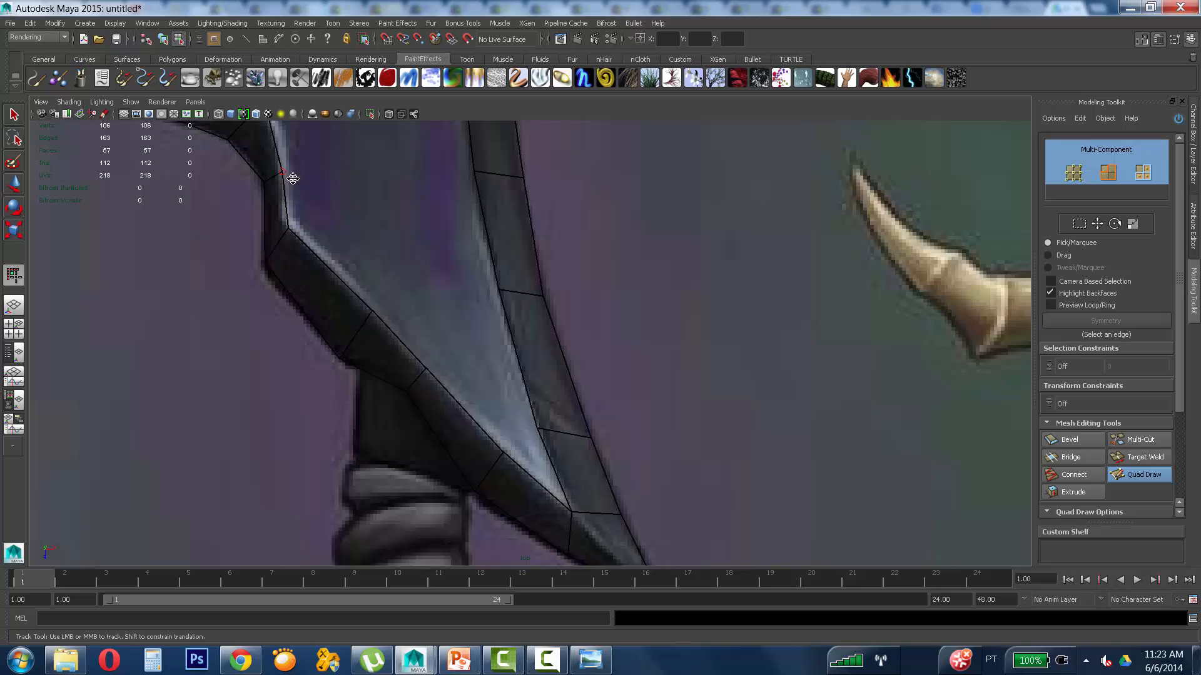
Step: Place a row of dots inside the lower blade, fill four quads along the spiked strip, and fit their lower middle corners
alt+middle_drag(292, 178, 308, 310)
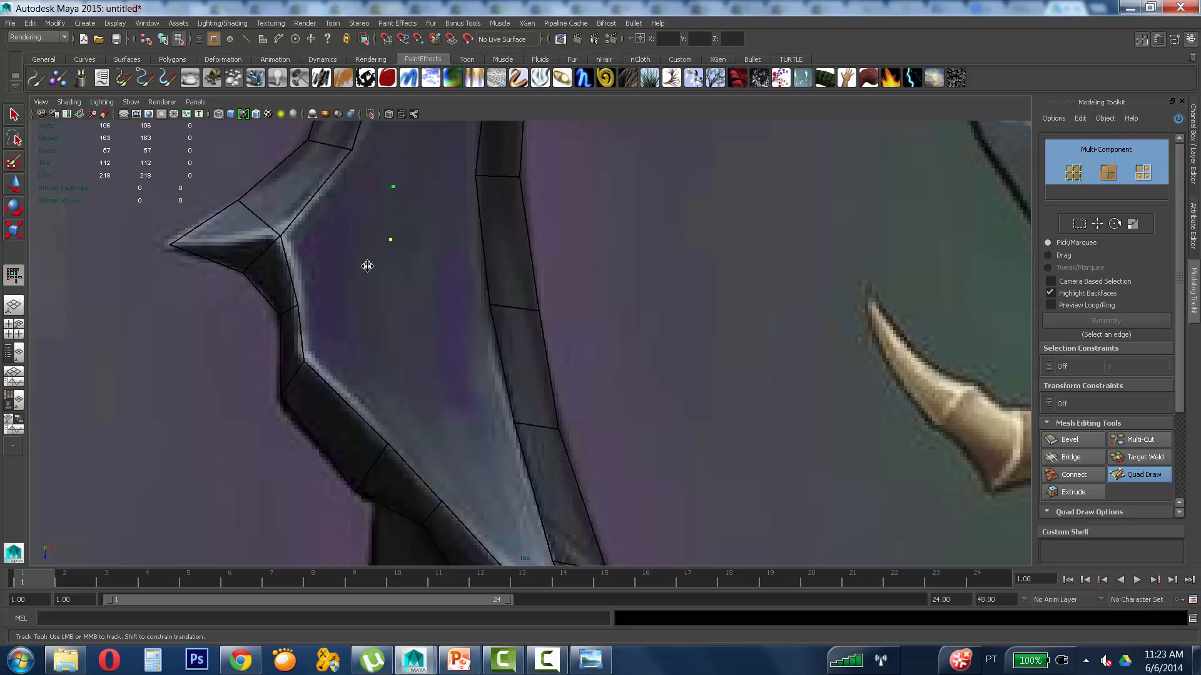
click(394, 282)
shift+click(355, 270)
shift+click(370, 225)
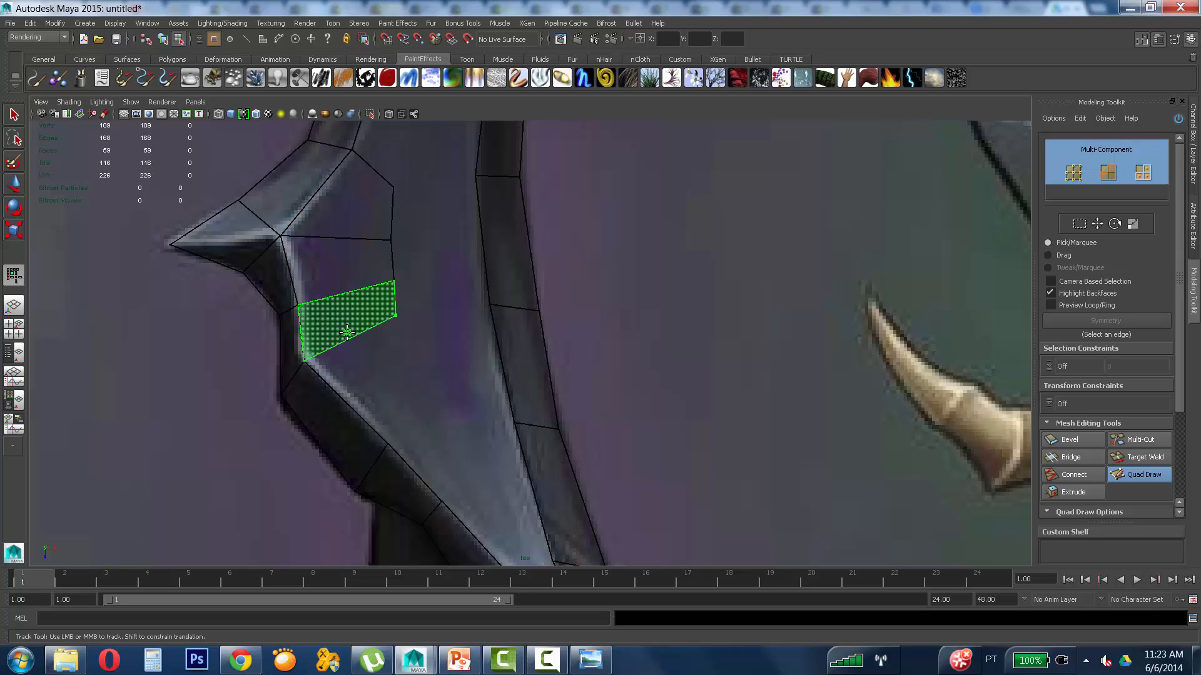
click(426, 385)
shift+click(379, 398)
shift+click(379, 398)
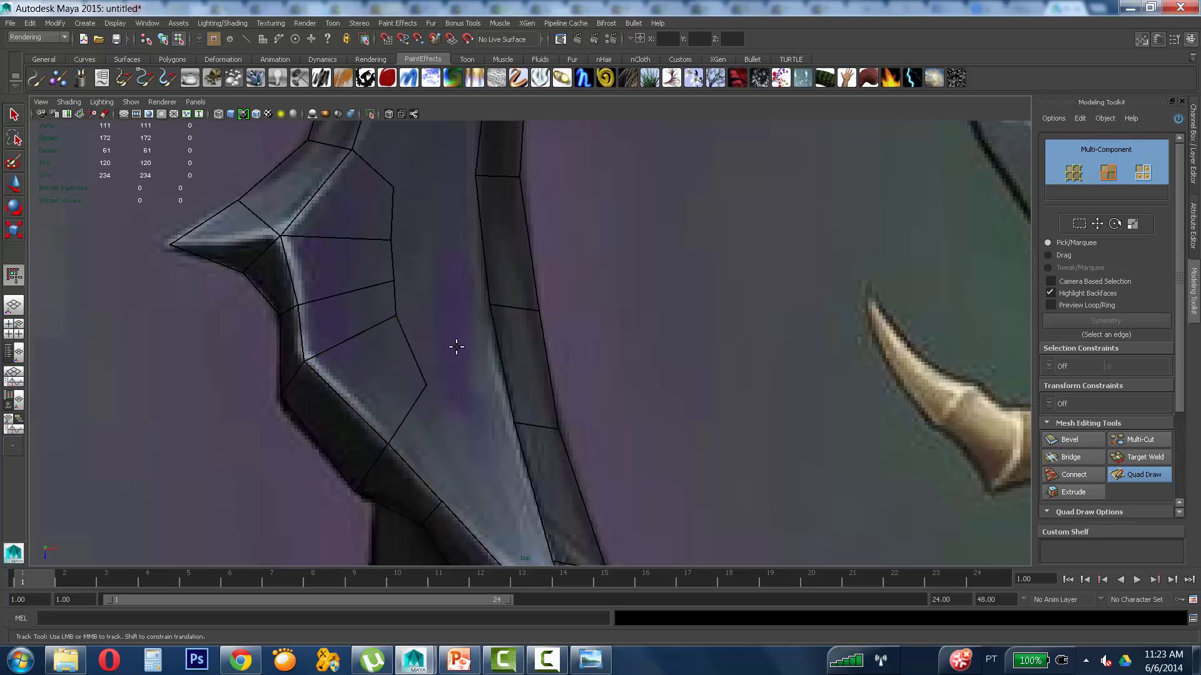
alt+middle_drag(459, 271, 436, 187)
drag(407, 303, 410, 321)
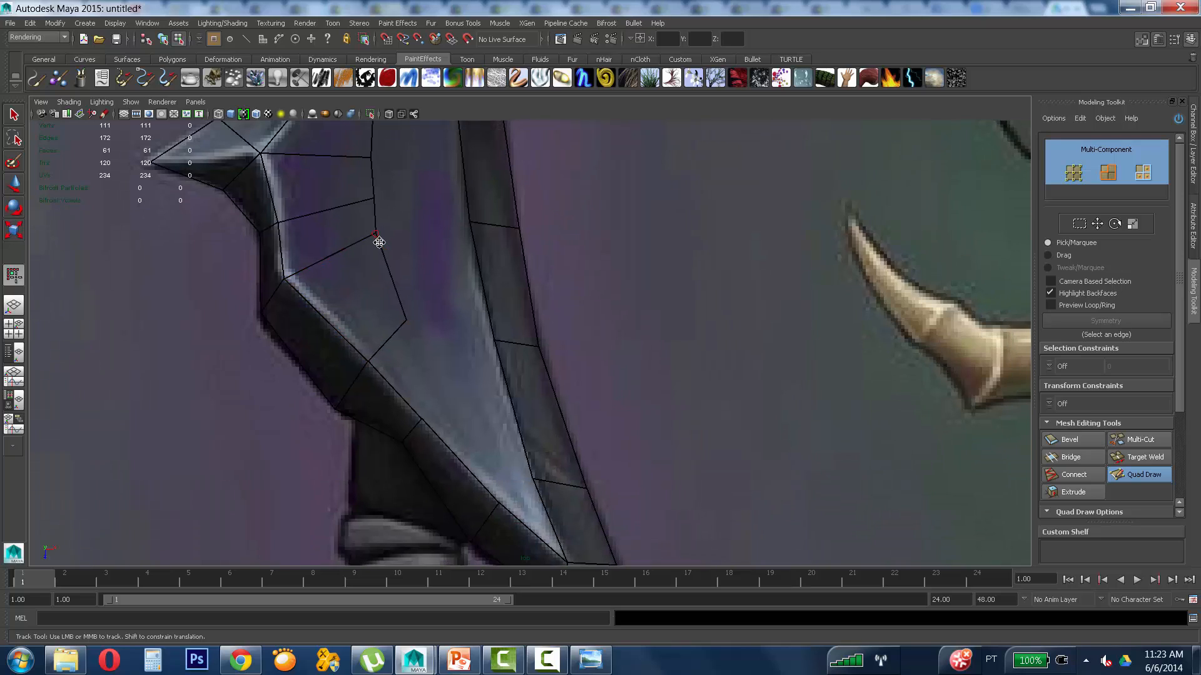
drag(378, 242, 384, 257)
Step: Fill the blade's lower tip with four quads, joining the spiked strip and its quad row to the opposite edge strip
shift+click(516, 494)
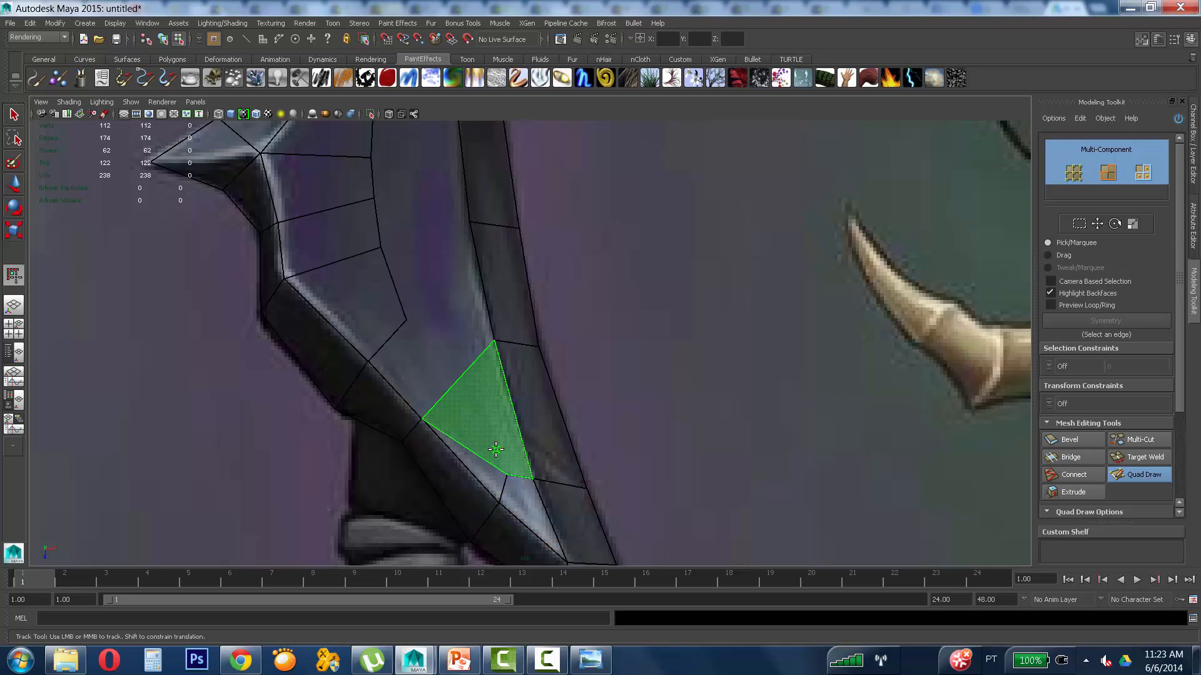
click(462, 379)
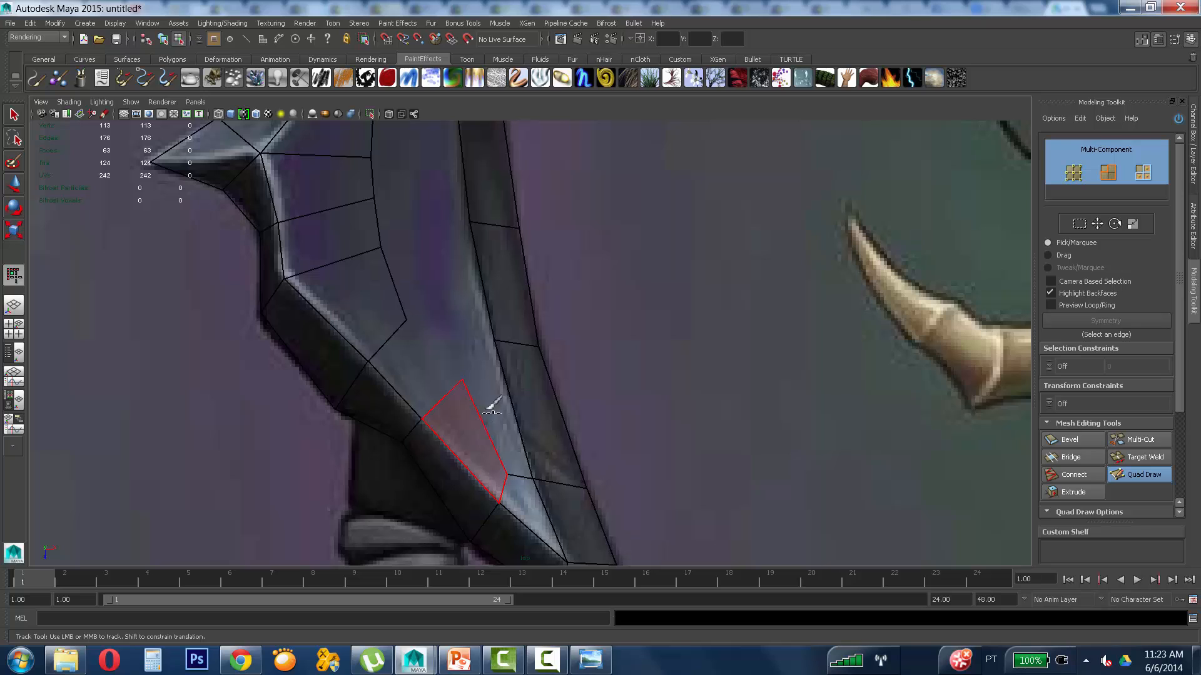
shift+click(477, 376)
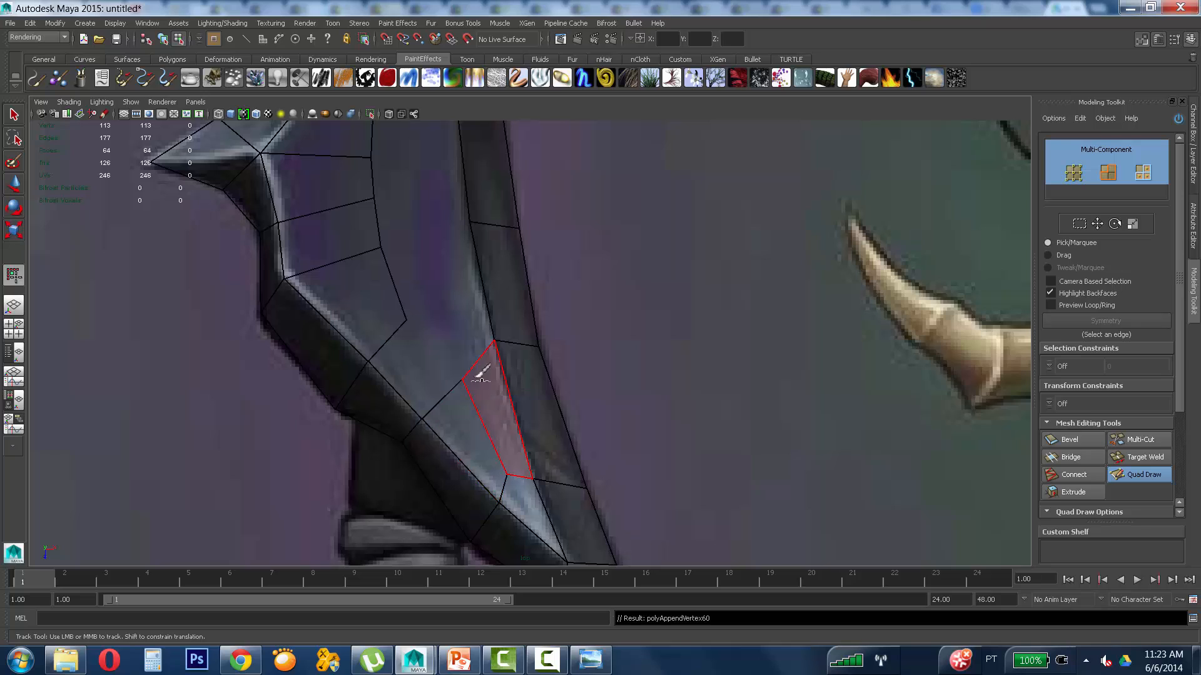
shift+click(407, 360)
Step: Smooth the middle edge line by shifting two of its vertices, and lower the nearby cross edge in the opposite strip
drag(407, 320, 420, 317)
drag(386, 249, 393, 246)
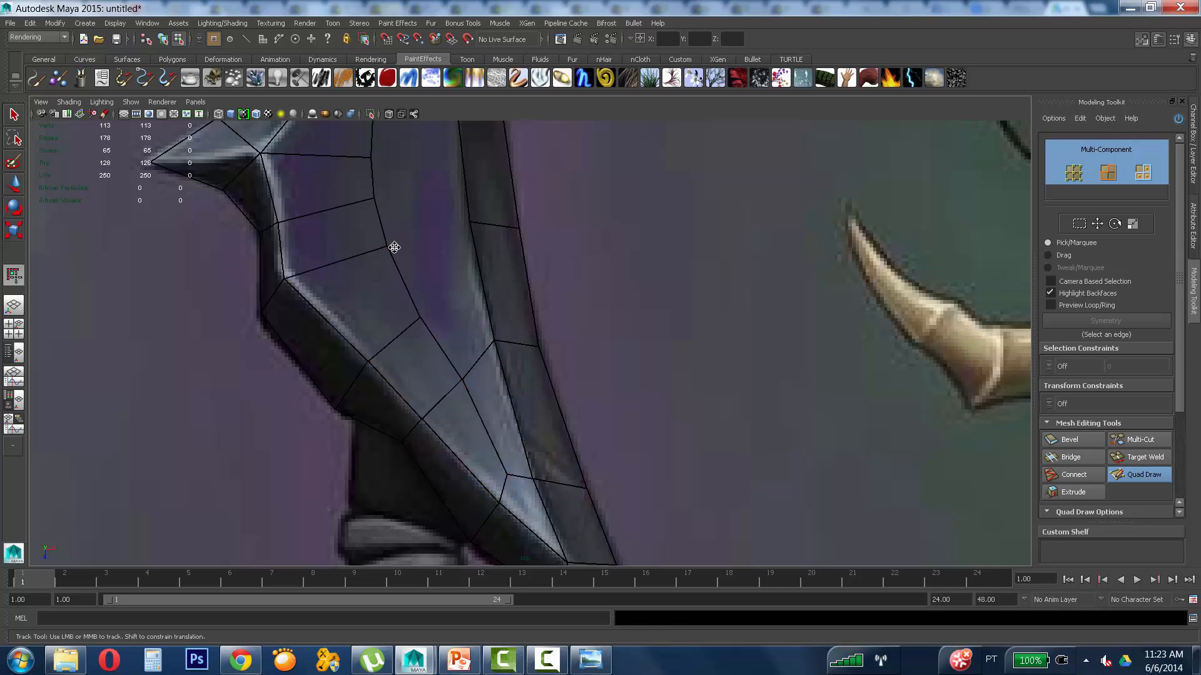
drag(472, 229, 472, 242)
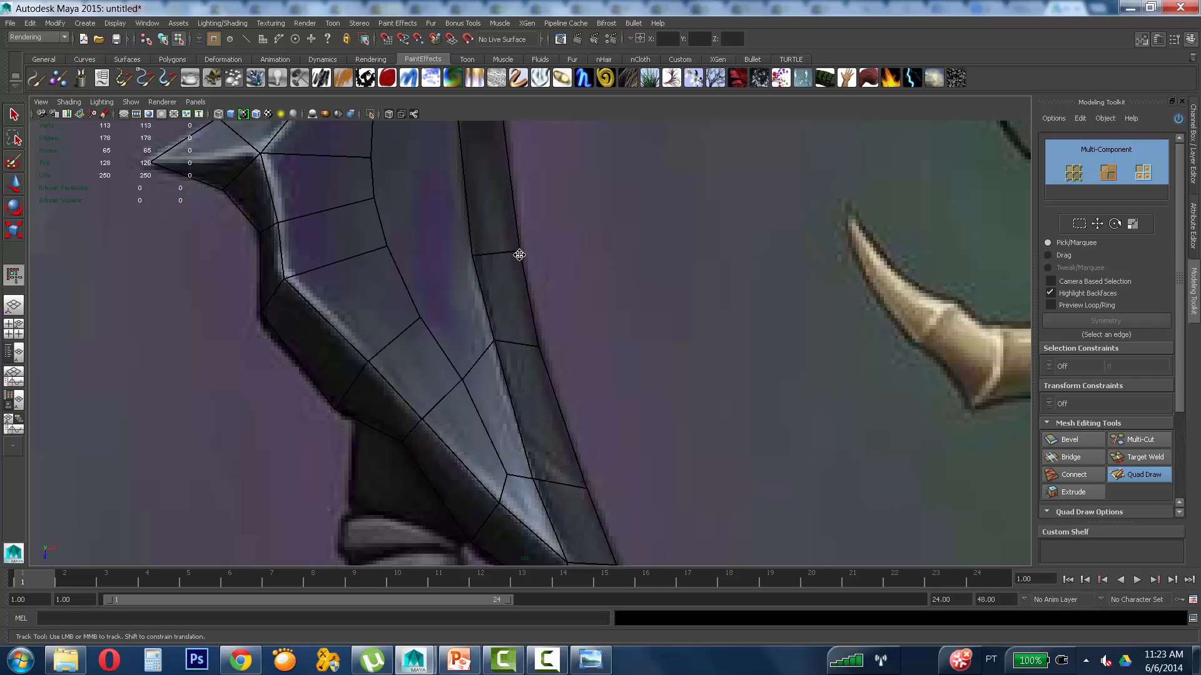
mouse_move(507, 237)
alt+middle_down()
mouse_move(474, 358)
mouse_move(438, 305)
mouse_move(455, 311)
alt+middle_up()
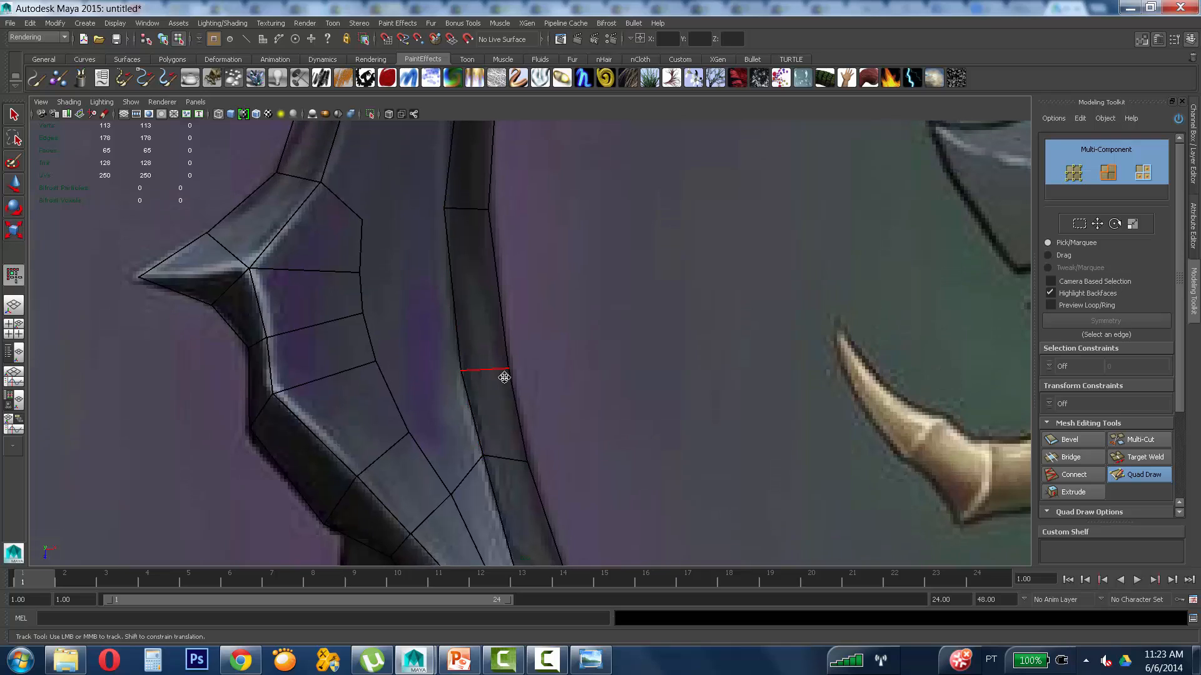
Step: Slide the right border strip's cross edge down beside the lower blade section and fill the adjoining gap with a quad
drag(509, 373, 512, 410)
drag(465, 373, 472, 402)
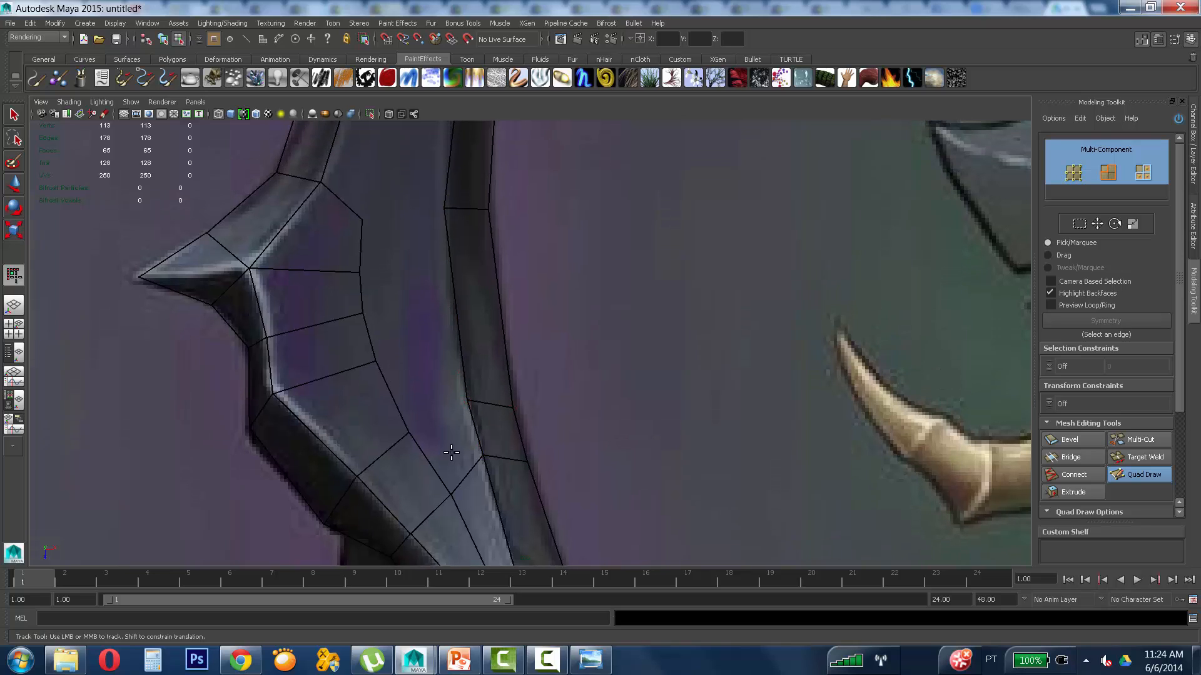
shift+click(471, 328)
Step: Insert three cross edges in the right border strip above the new quad and align them with the inner mesh rows
ctrl+click(461, 343)
ctrl+click(465, 304)
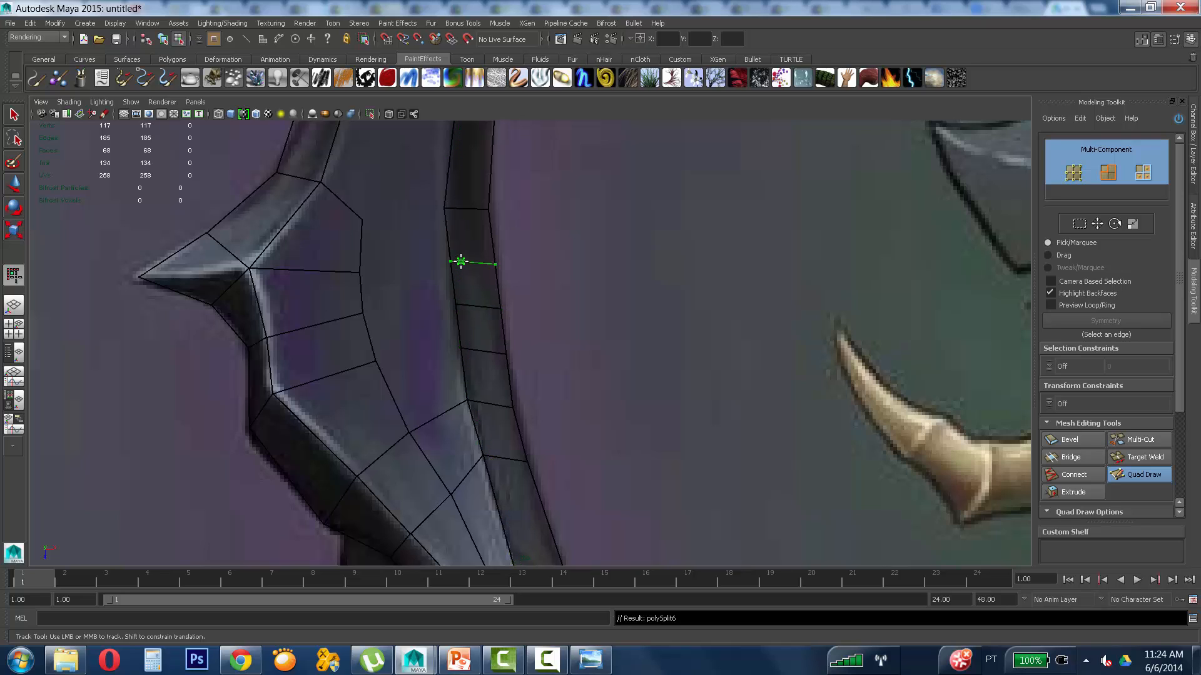
ctrl+click(460, 258)
drag(444, 209, 487, 192)
drag(492, 257, 451, 242)
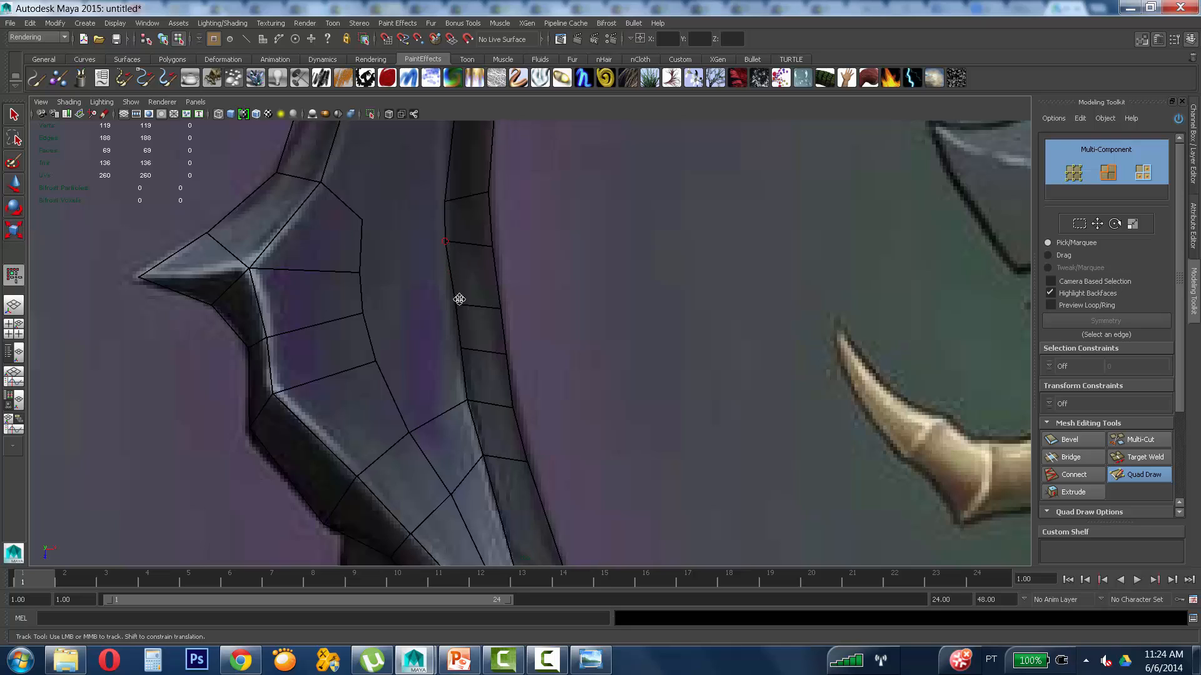
drag(459, 301, 501, 293)
drag(469, 348, 504, 343)
Step: Fill four quads between the inner mesh and the right border strip beside the lower spike, and adjust the upper inner vertex
shift+click(438, 378)
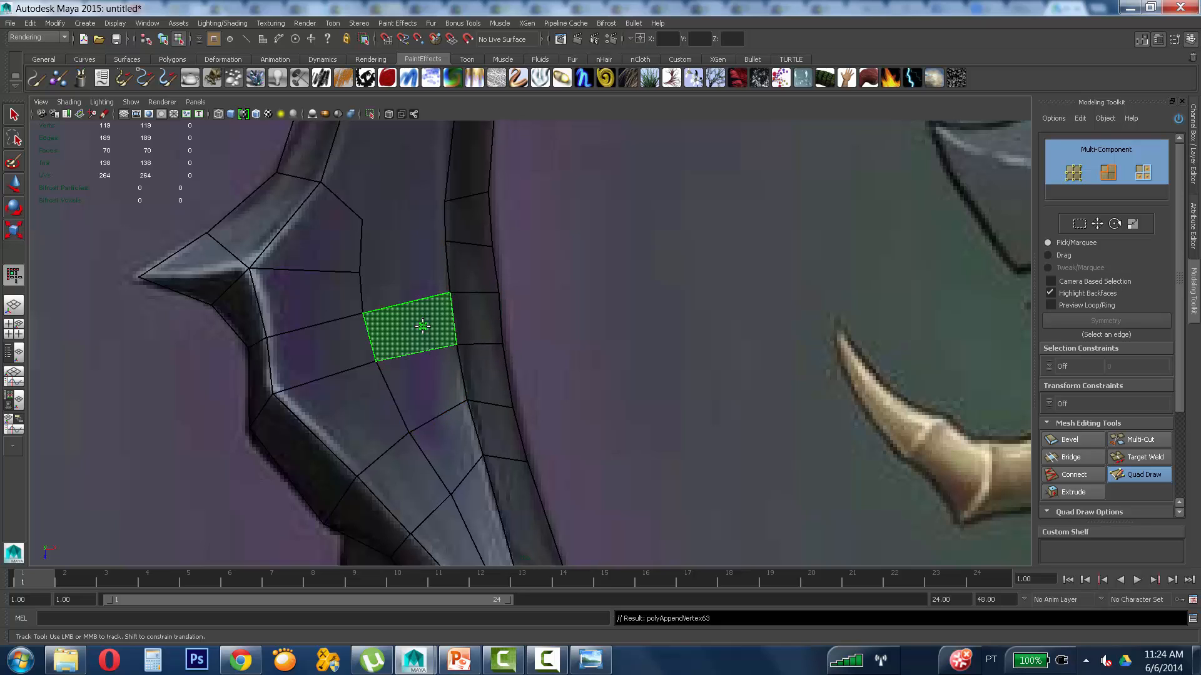
shift+click(412, 324)
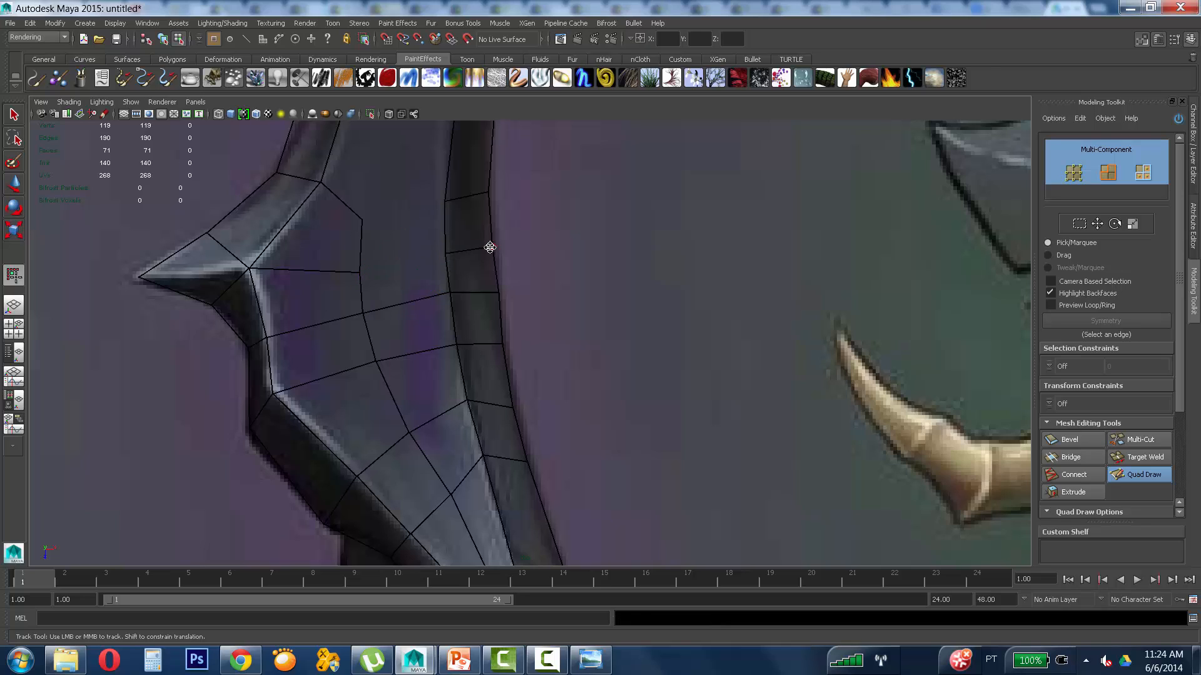
shift+click(403, 275)
shift+click(403, 233)
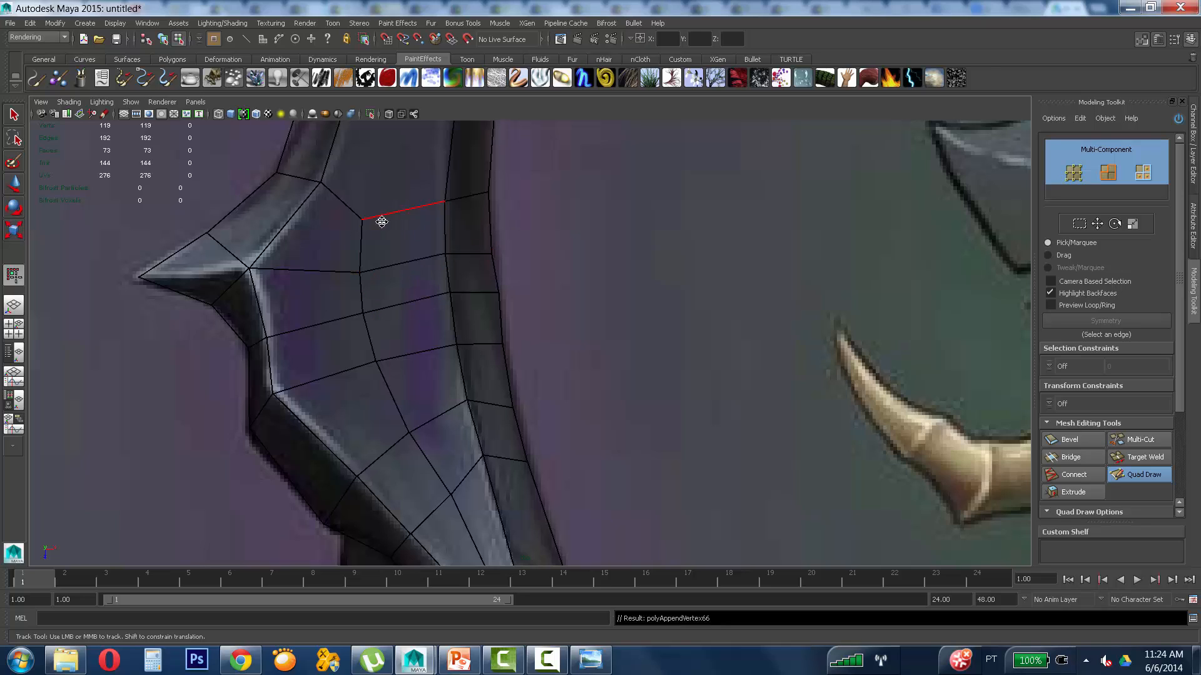
drag(363, 220, 376, 200)
Step: Place three Quad Draw points down the middle of the empty blade section between the lower and upper spikes
alt+middle_drag(393, 242, 387, 217)
scroll(387, 218, down, 5)
mouse_move(404, 334)
alt+middle_down()
mouse_move(393, 273)
mouse_move(398, 310)
alt+middle_up()
scroll(565, 244, up, 3)
alt+middle_drag(595, 347, 598, 444)
alt+middle_drag(502, 288, 506, 380)
scroll(505, 381, up, 2)
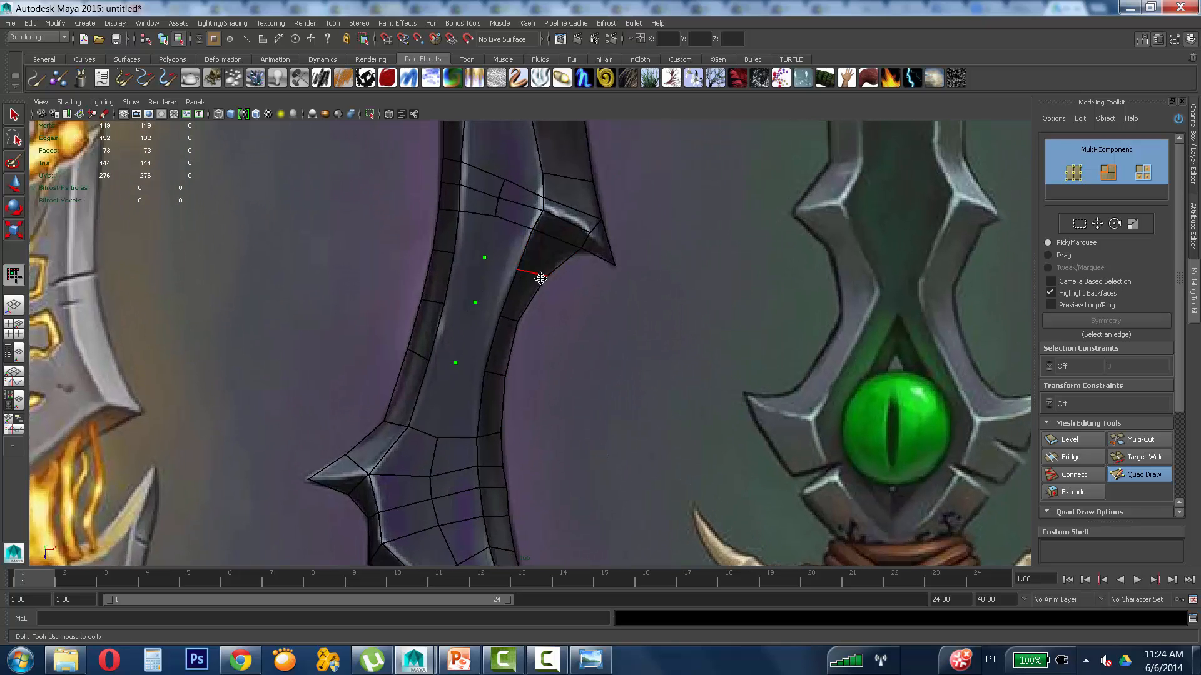
Step: Examine the blade topology from the tip down to the lower point for areas still without faces
alt+middle_drag(541, 278, 537, 233)
scroll(508, 394, down, 3)
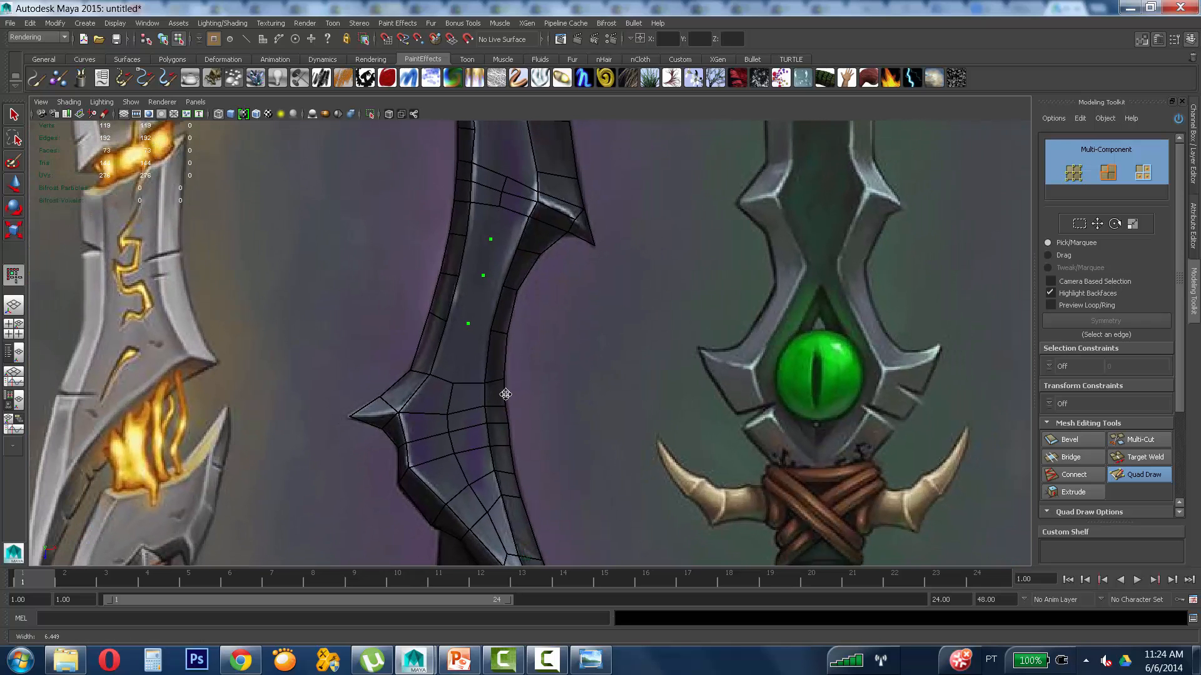
alt+middle_drag(486, 407, 432, 323)
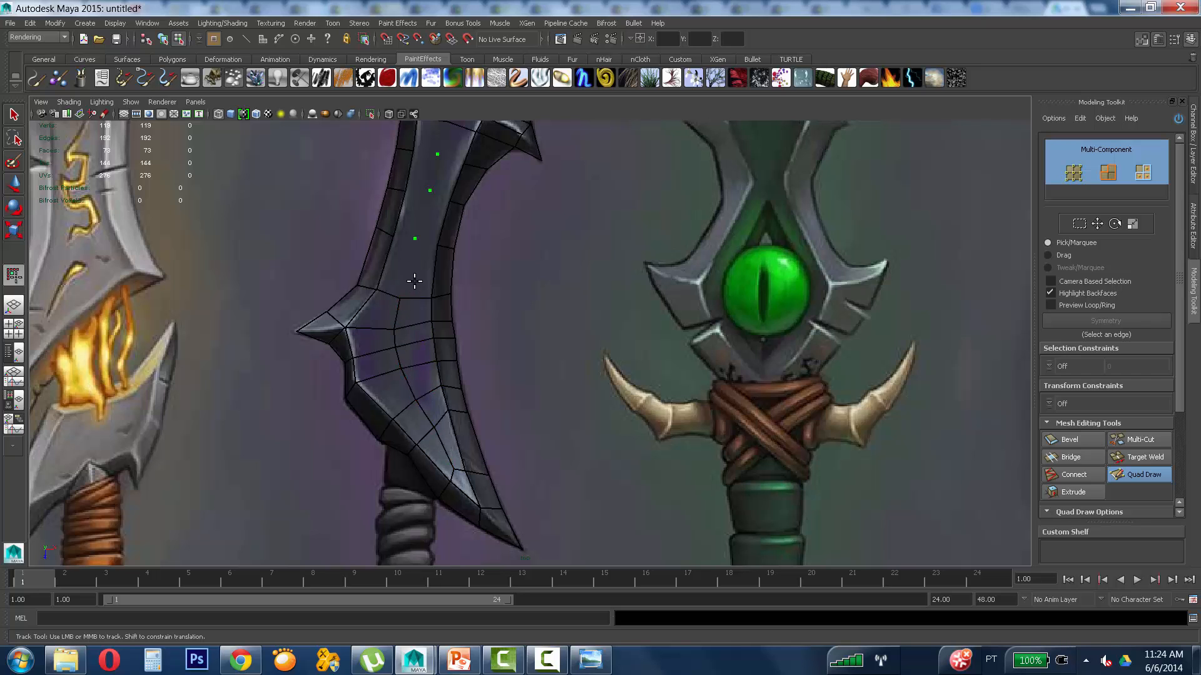
alt+middle_drag(414, 281, 404, 304)
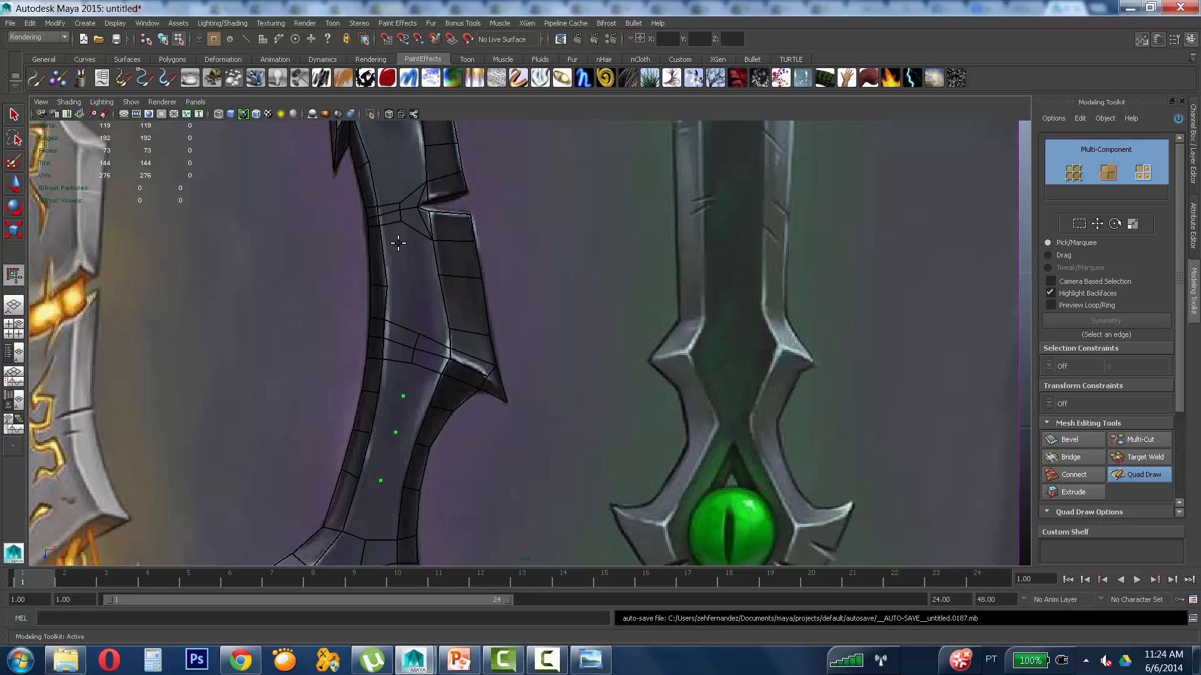
alt+right_drag(398, 243, 393, 317)
alt+right_drag(333, 273, 969, 227)
alt+middle_drag(366, 265, 309, 213)
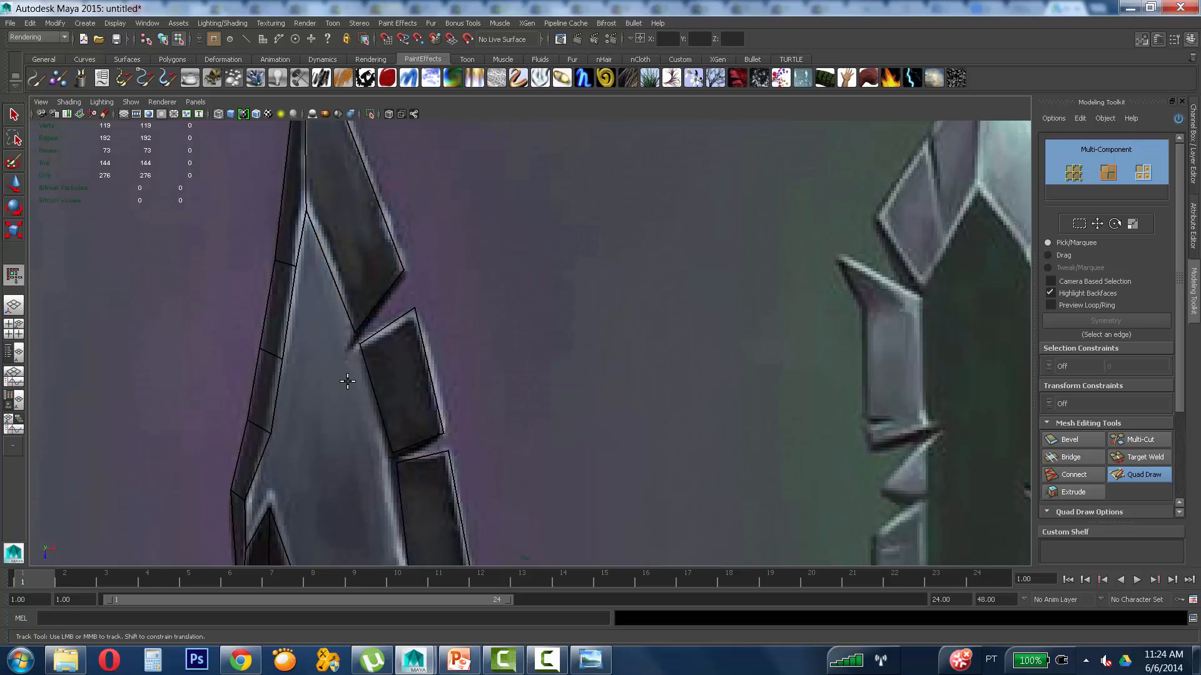
alt+middle_drag(348, 380, 282, 227)
alt+middle_drag(301, 438, 255, 309)
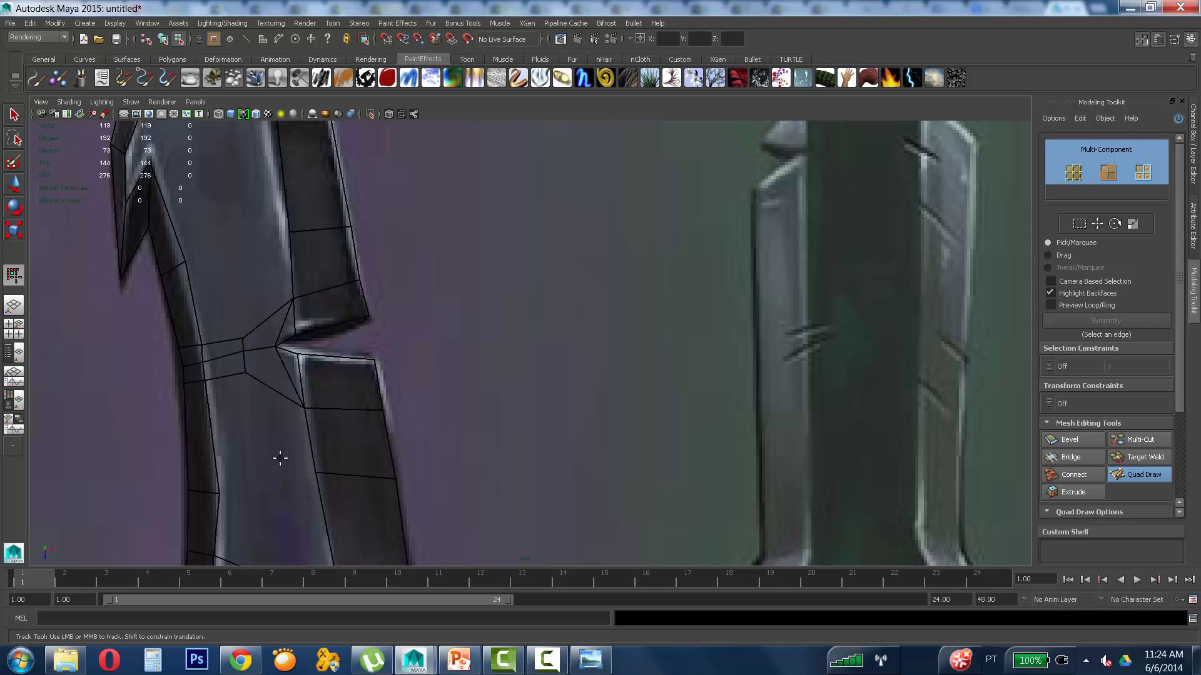
alt+middle_drag(280, 458, 237, 283)
alt+middle_drag(210, 524, 201, 309)
alt+middle_drag(163, 363, 158, 260)
alt+middle_drag(208, 488, 159, 347)
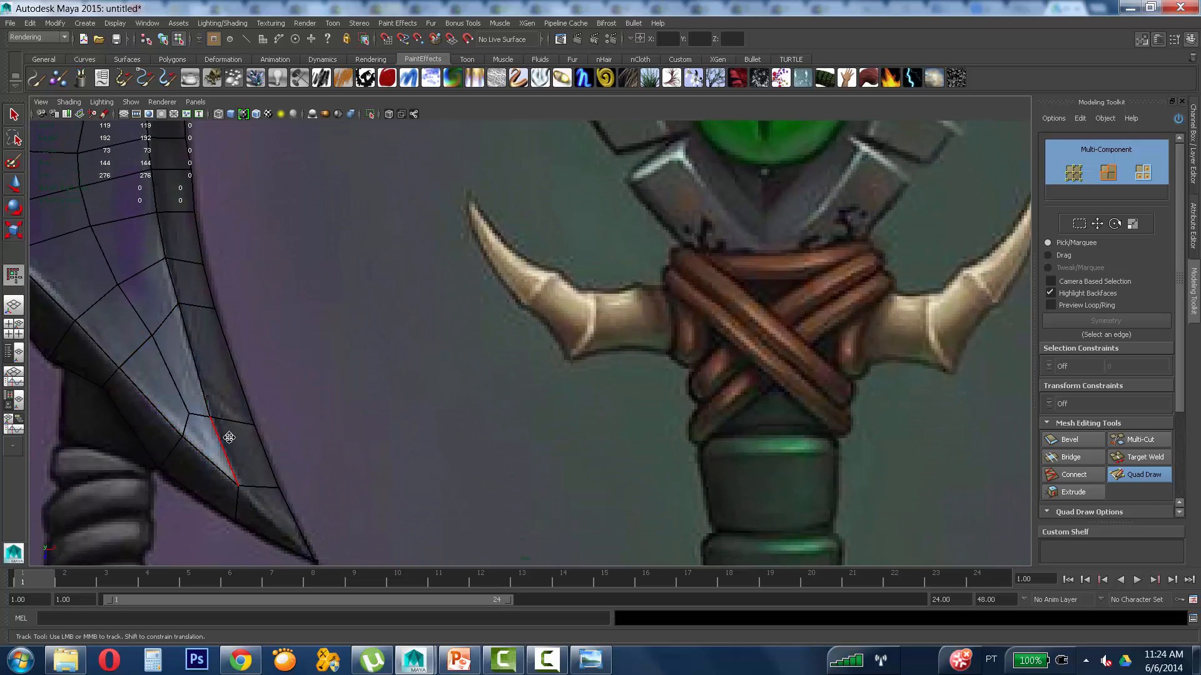
alt+middle_drag(217, 356, 415, 452)
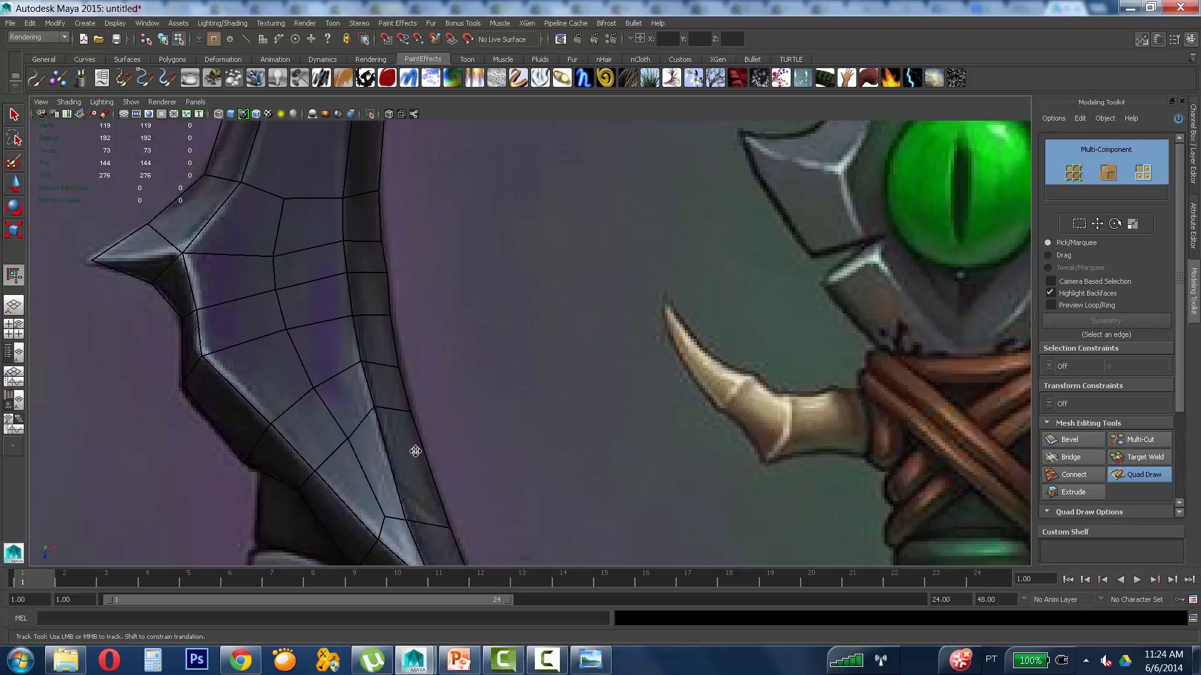
alt+middle_drag(355, 283, 378, 450)
alt+middle_drag(306, 328, 311, 424)
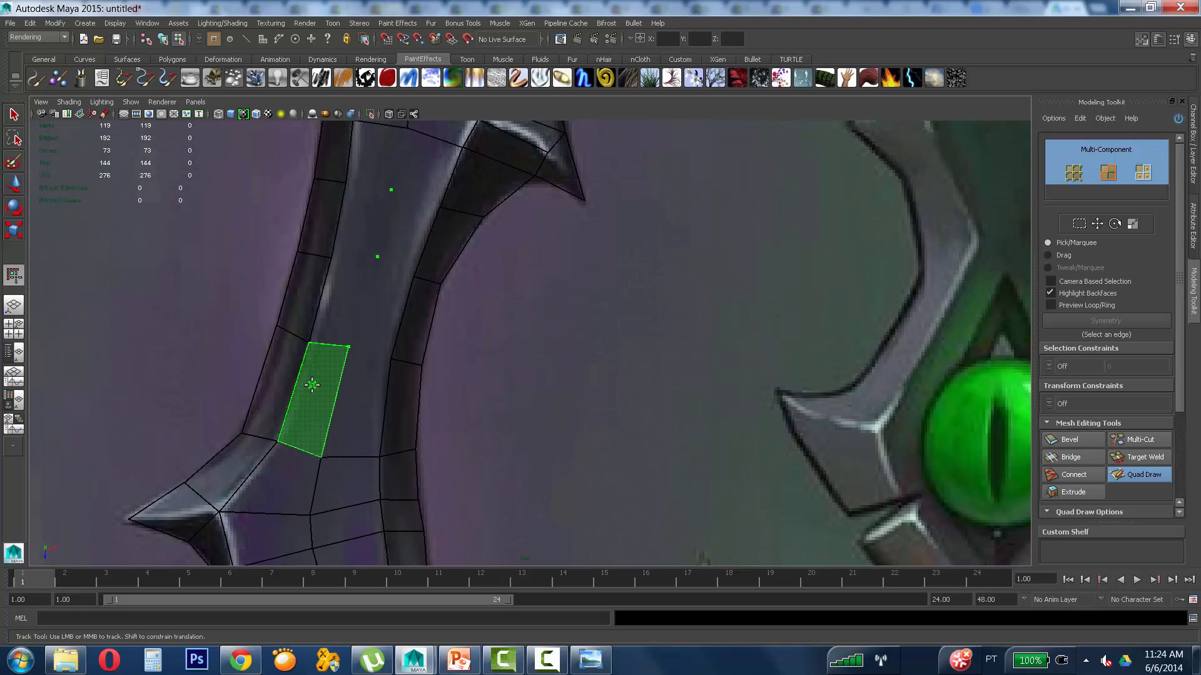
Step: Fill the blade section between the two spikes with two columns of quads joined along the three centre points
shift+click(312, 385)
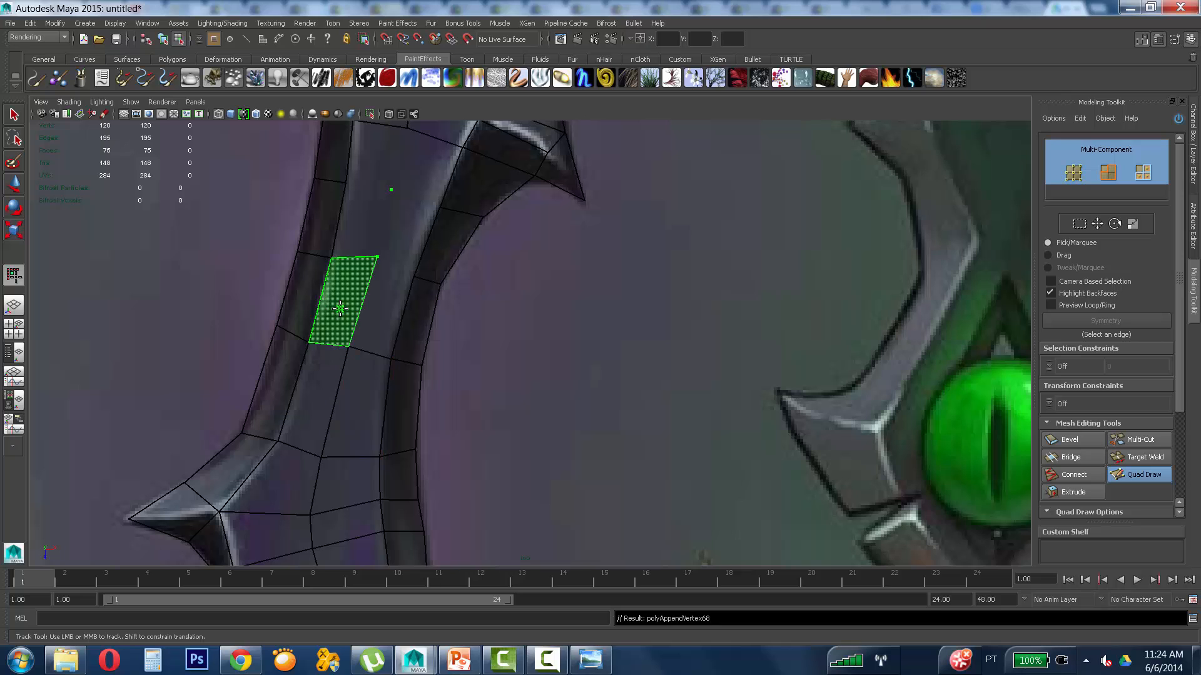
shift+click(335, 300)
alt+middle_drag(377, 289, 356, 421)
shift+click(342, 357)
shift+click(387, 367)
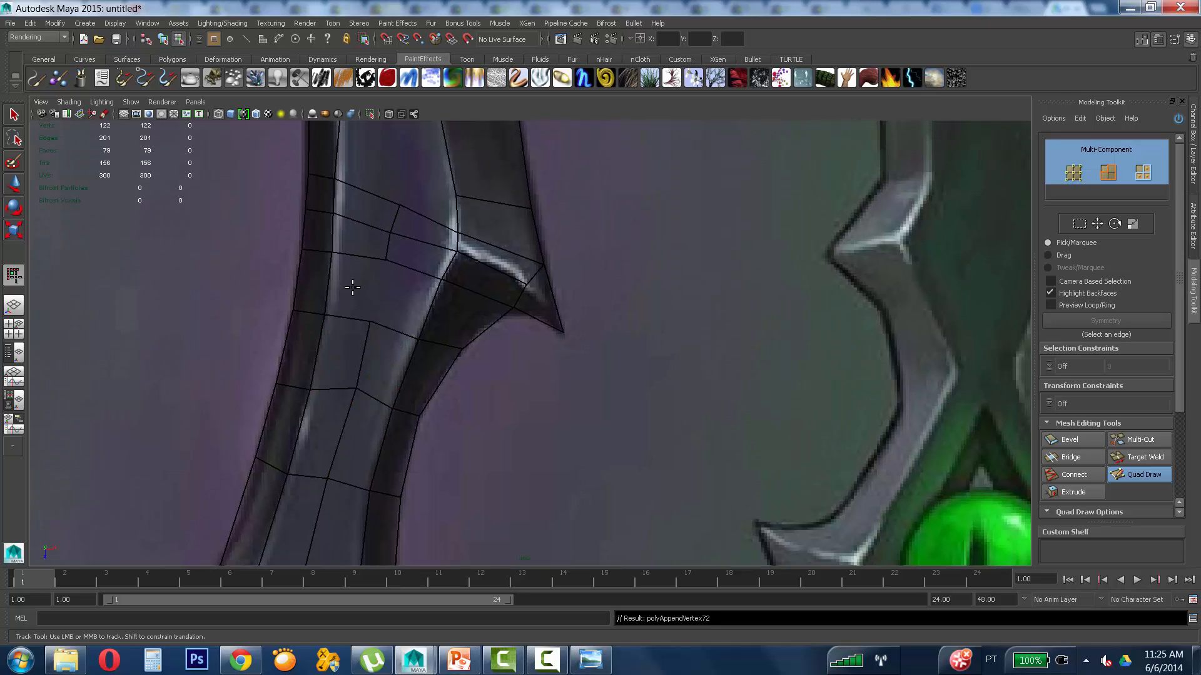
shift+click(361, 288)
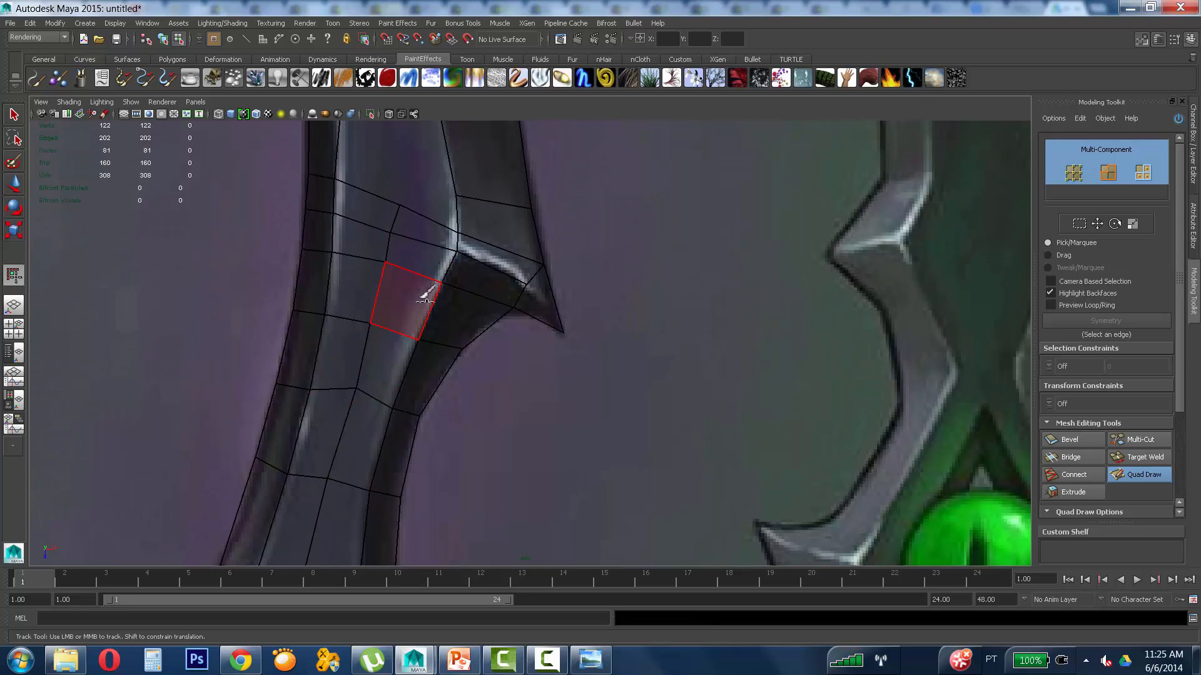
Step: Reposition the cross-edge vertices on both border strips between the upper spike and the notch above it
mouse_move(414, 289)
alt+middle_down()
mouse_move(409, 405)
mouse_move(383, 394)
alt+middle_up()
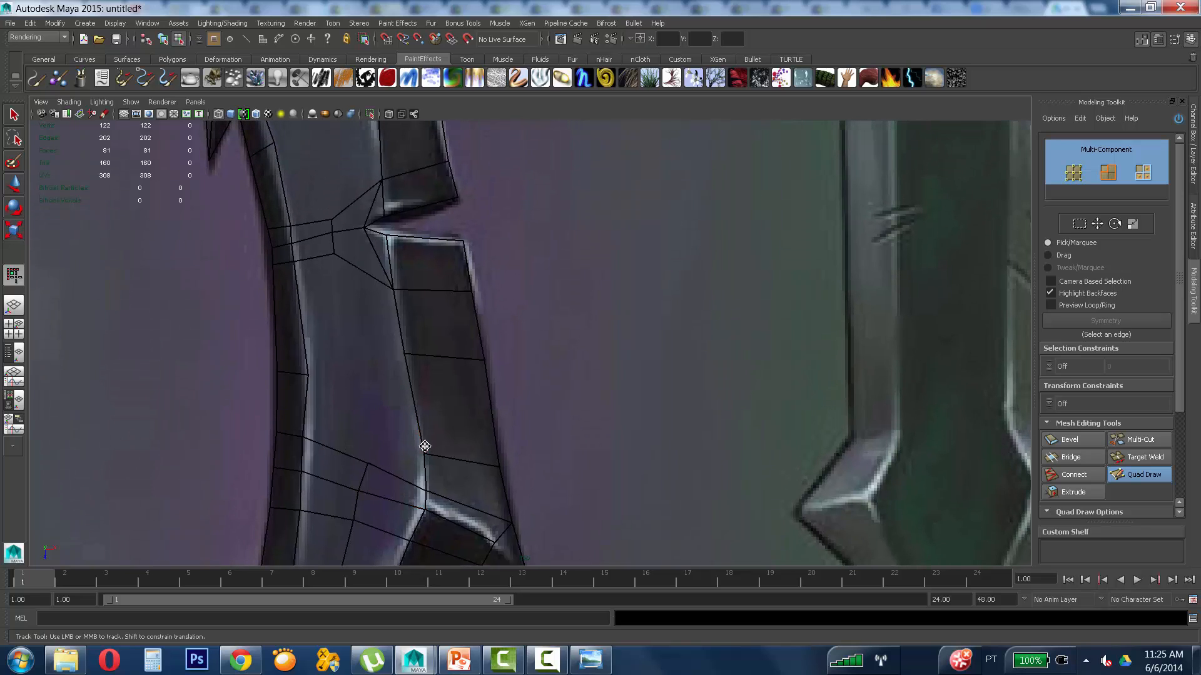
drag(424, 446, 422, 438)
drag(314, 376, 309, 372)
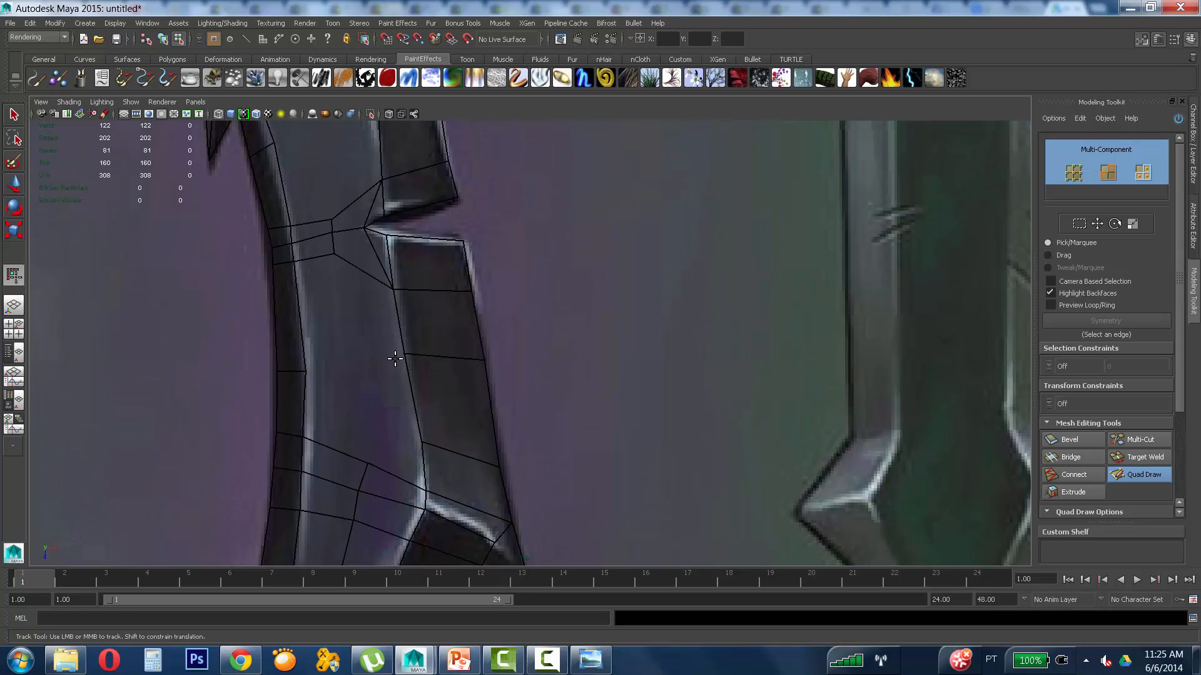
mouse_move(394, 358)
mouse_down()
mouse_move(415, 381)
mouse_move(410, 364)
mouse_up()
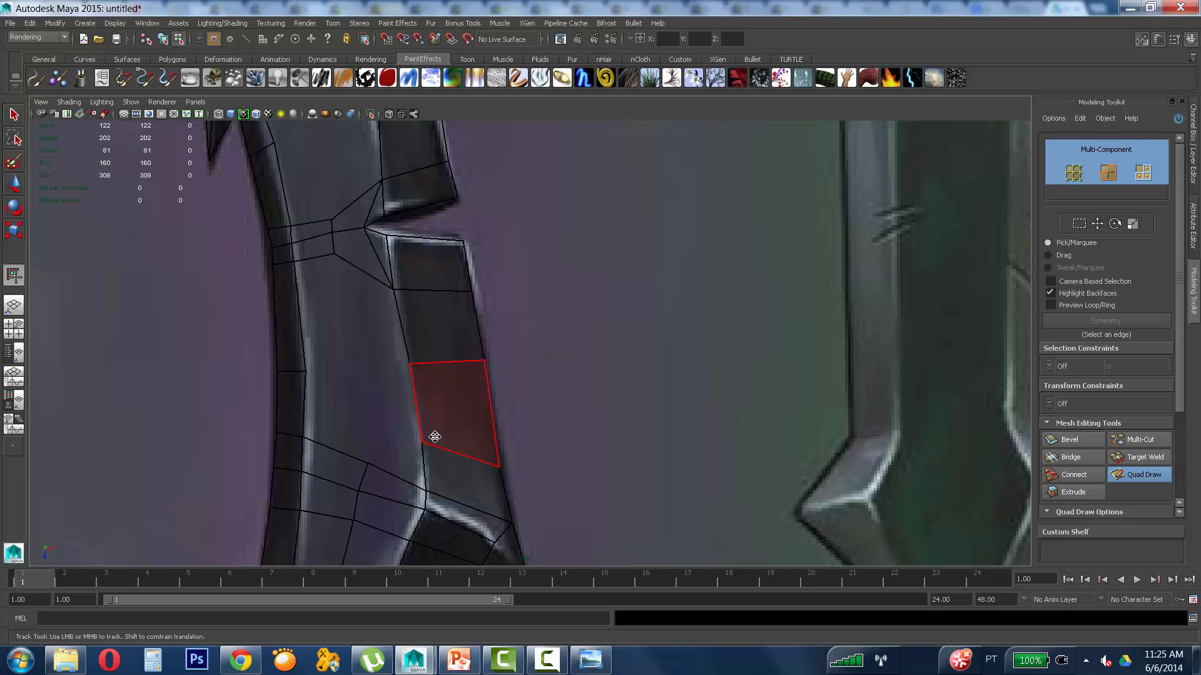
drag(424, 442, 421, 410)
drag(496, 463, 489, 418)
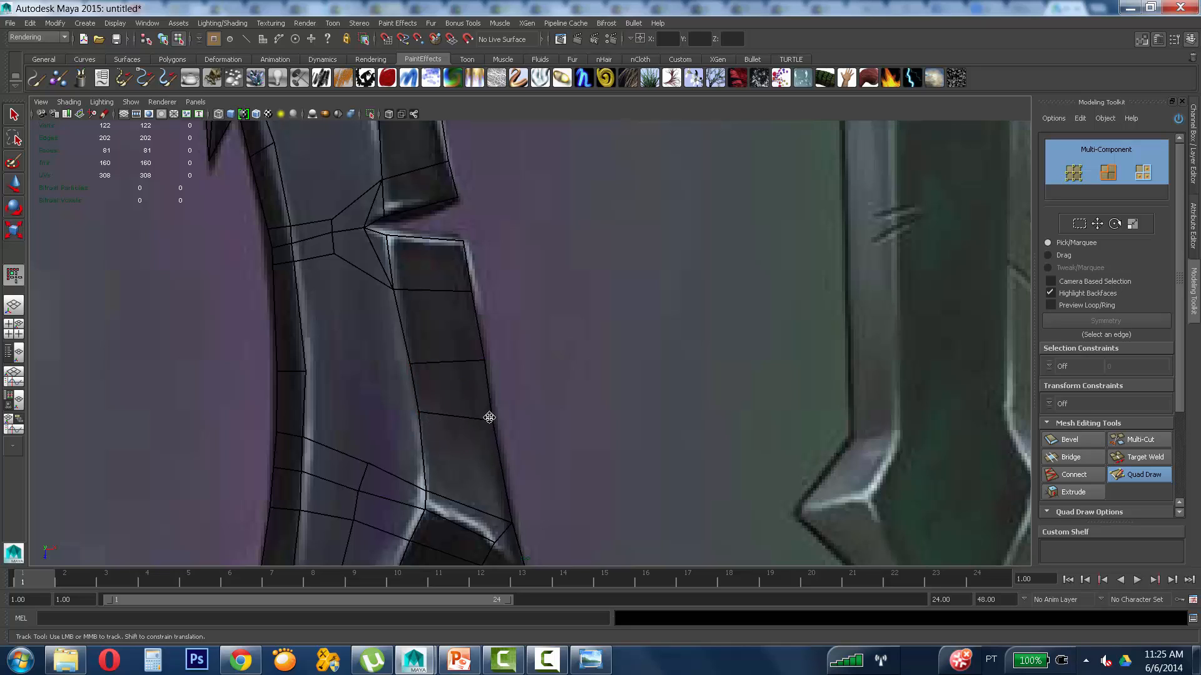
mouse_move(309, 370)
mouse_down()
mouse_move(309, 385)
mouse_move(282, 388)
mouse_move(307, 395)
mouse_up()
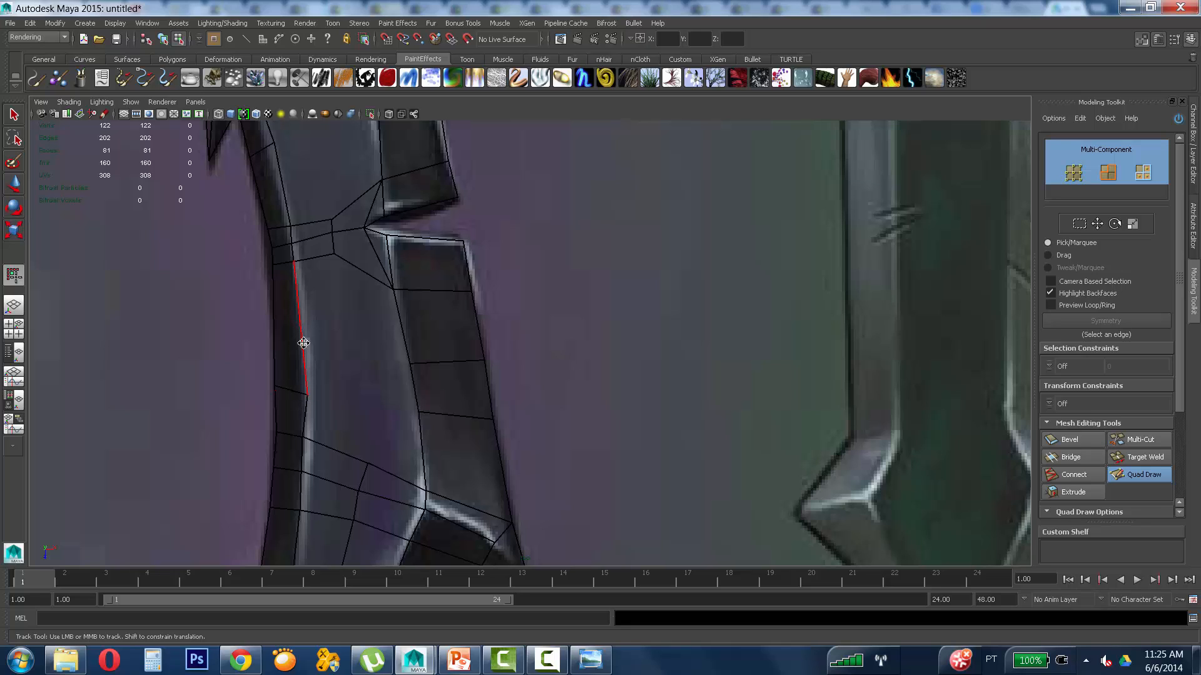
Step: Insert another cross edge in the left border strip below the notch and shift the right strip's inner vertices to match
ctrl+click(307, 339)
drag(414, 365, 412, 349)
drag(423, 411, 423, 406)
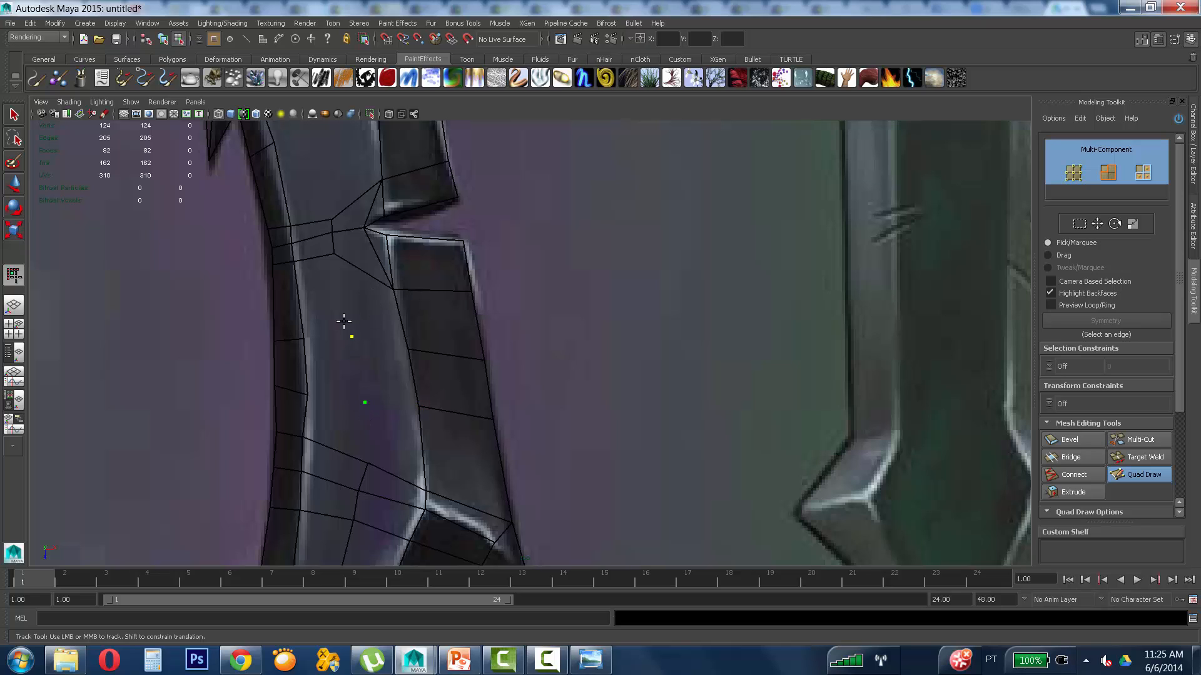
Step: Fill the section between the notch and the upper spike with six quads joined along two new centre points
shift+click(387, 371)
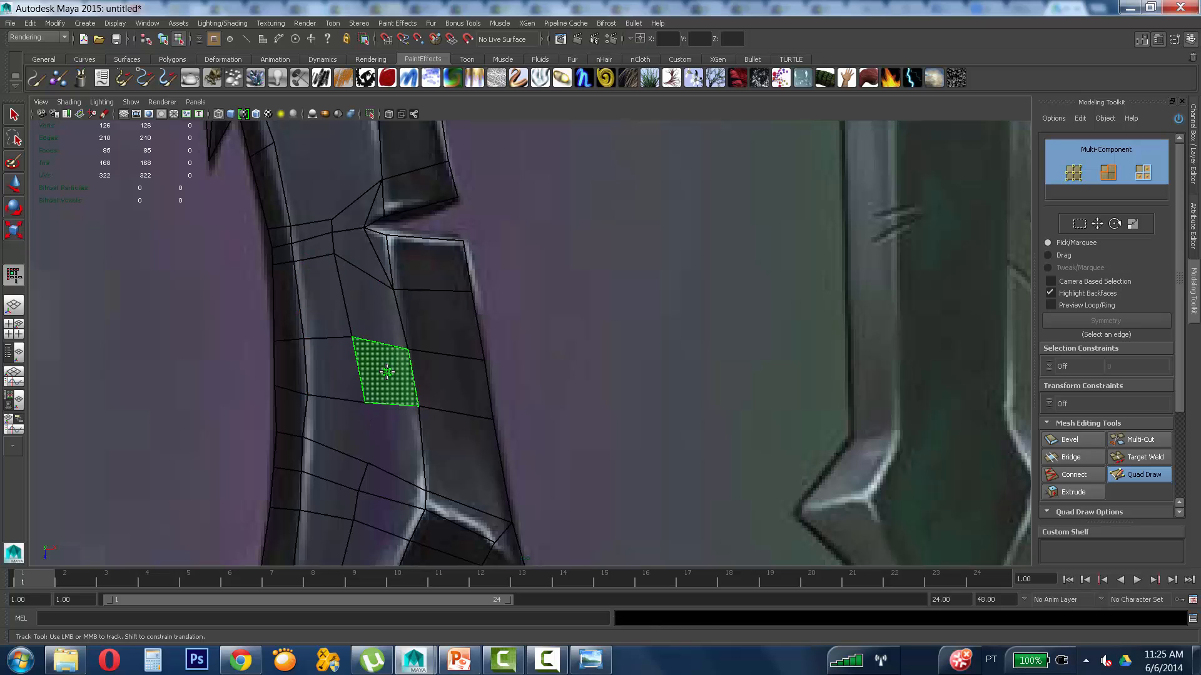
shift+click(387, 372)
shift+click(379, 427)
shift+click(357, 415)
Step: Add a centre point above the notch and fill four quads between the left and right border strips
alt+middle_drag(376, 302, 349, 356)
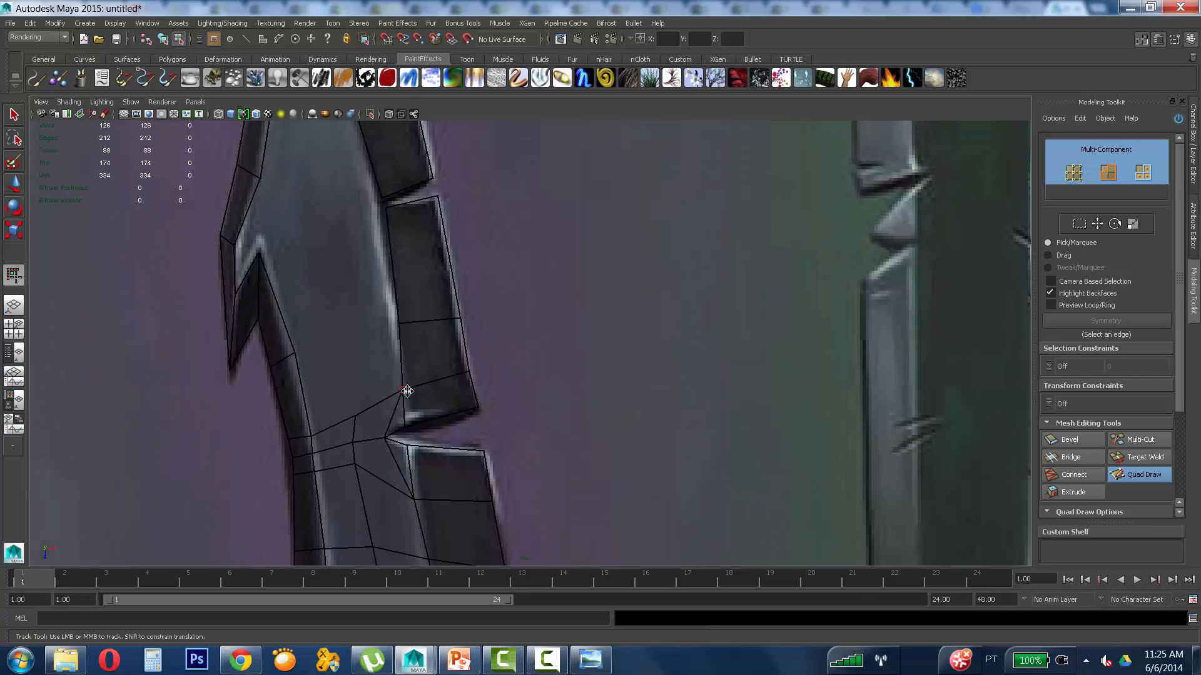
click(321, 231)
shift+click(308, 295)
shift+click(359, 274)
shift+click(372, 363)
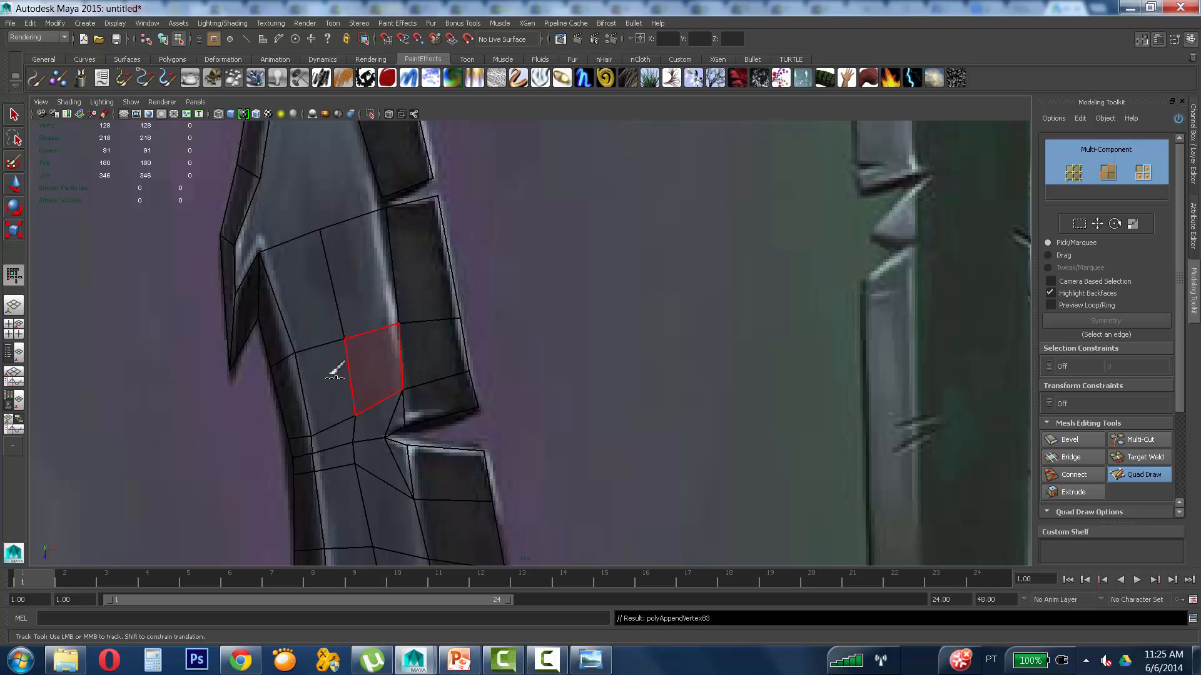
shift+click(332, 376)
Step: Weld the inner corner vertices of the two upper right border pieces and adjust the lower piece's outer corner
alt+middle_drag(392, 301, 391, 457)
alt+right_drag(538, 328, 676, 278)
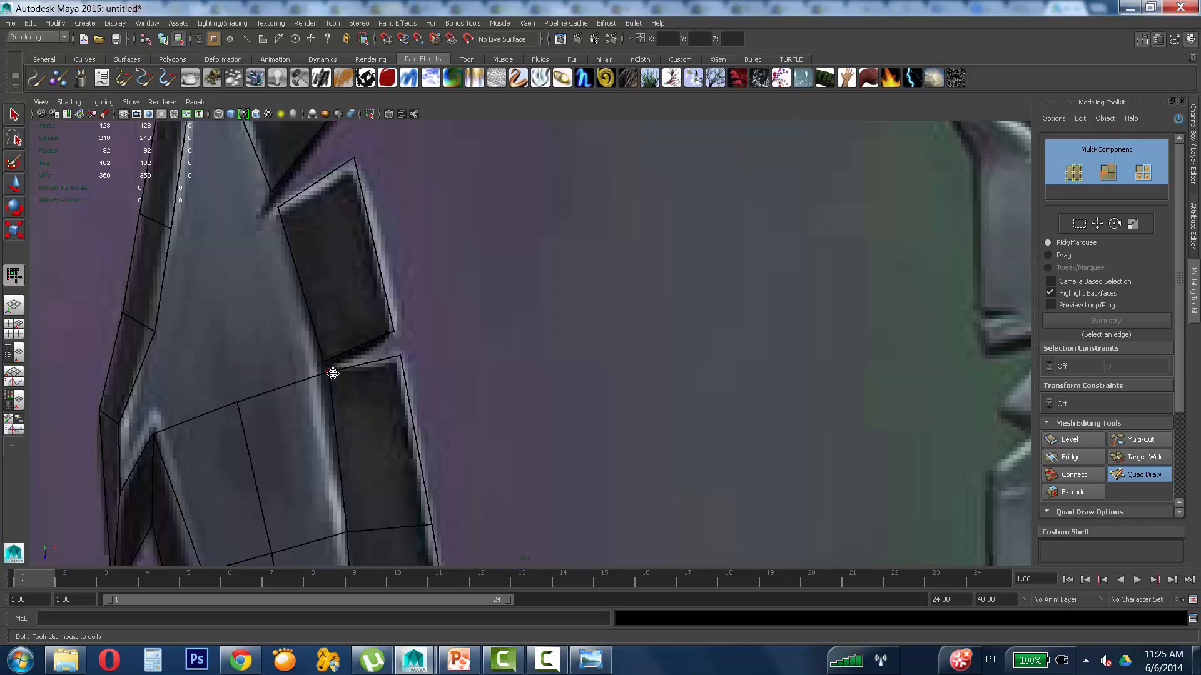
drag(332, 374, 327, 366)
drag(400, 357, 394, 363)
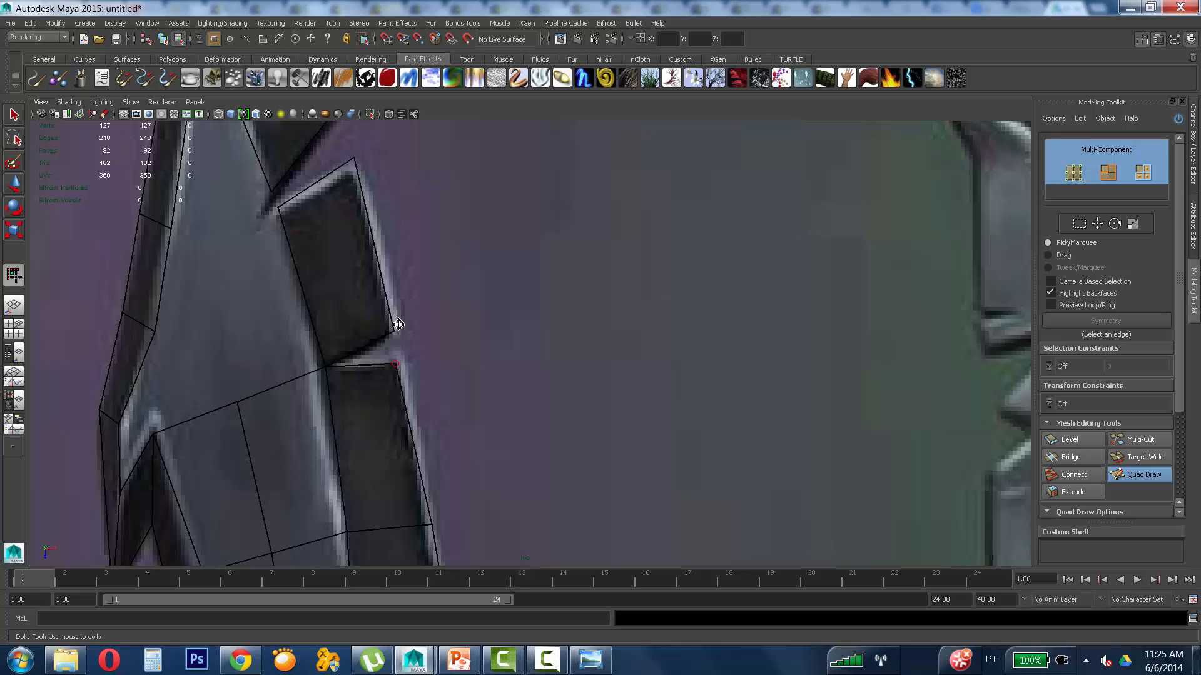
Step: Place inner points near the blade tip and fill a narrow face along the middle right border piece
alt+middle_drag(395, 327, 324, 318)
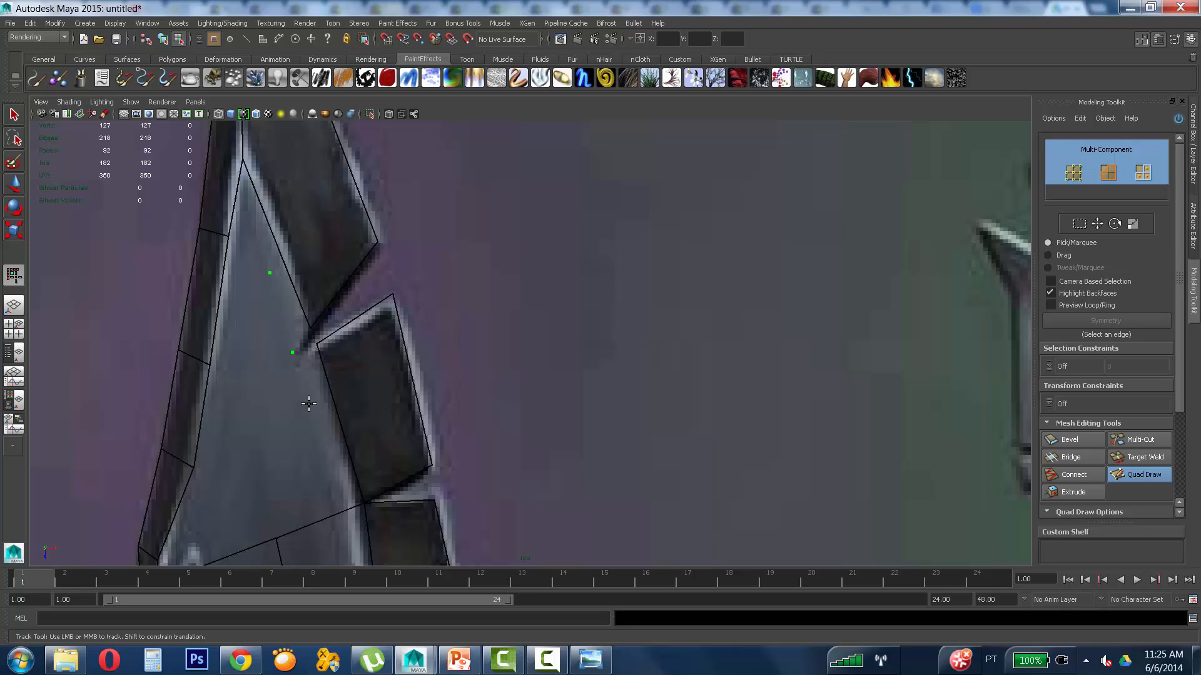
click(322, 426)
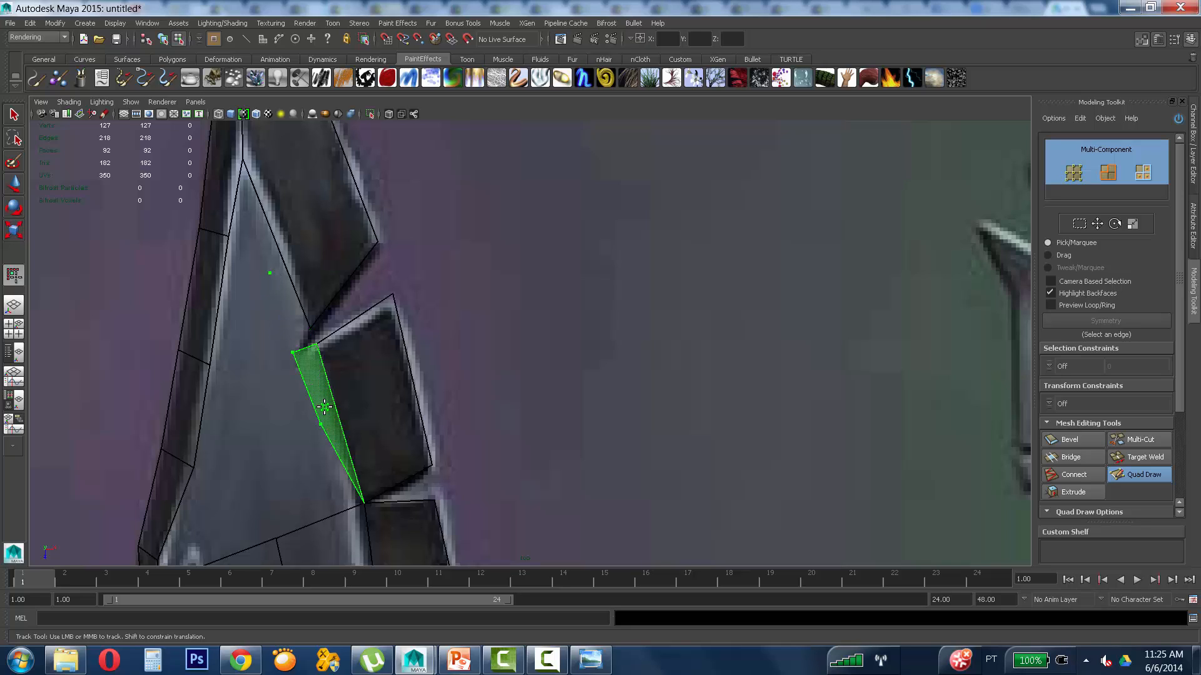
shift+click(325, 407)
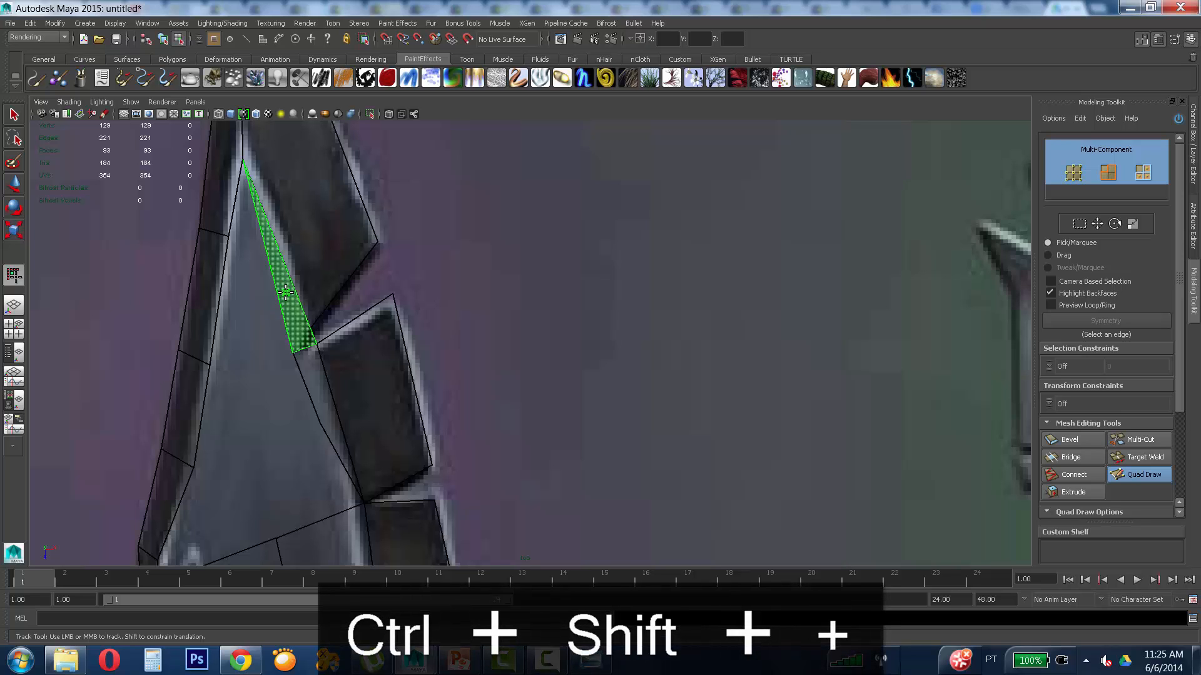
Step: Fill the narrow gap between the upper right notch and the tip vertex, and adjust the inner vertex beside the notch
drag(316, 347, 312, 323)
click(292, 340)
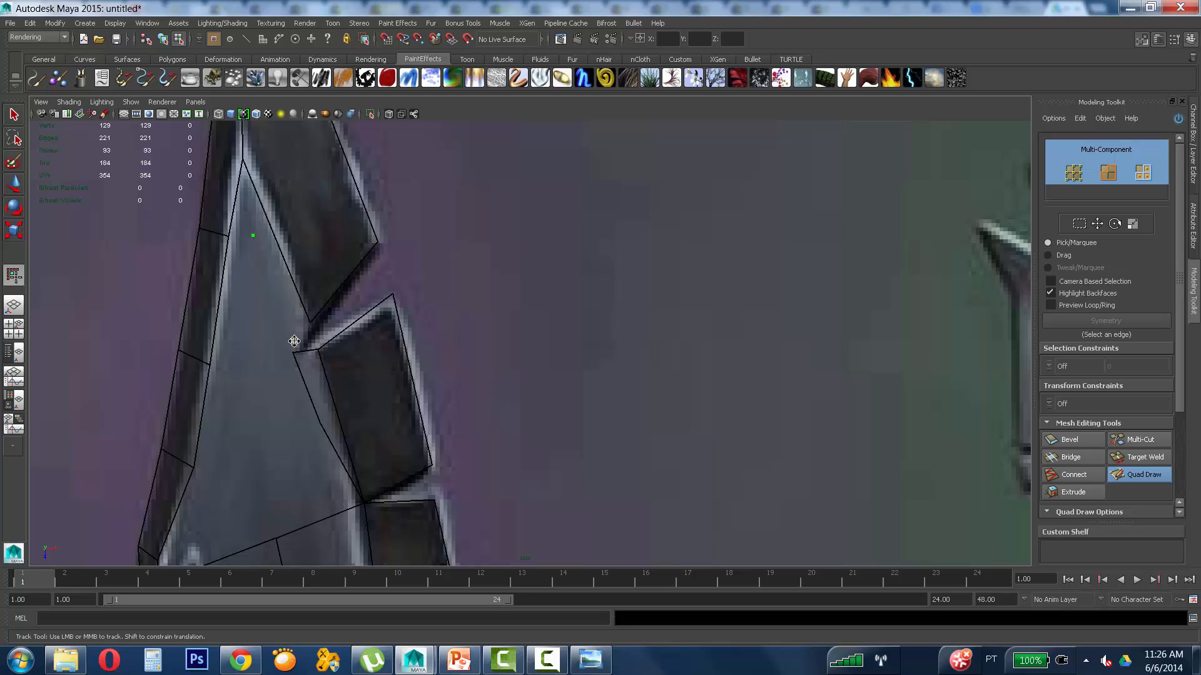
shift+click(293, 300)
drag(254, 237, 248, 168)
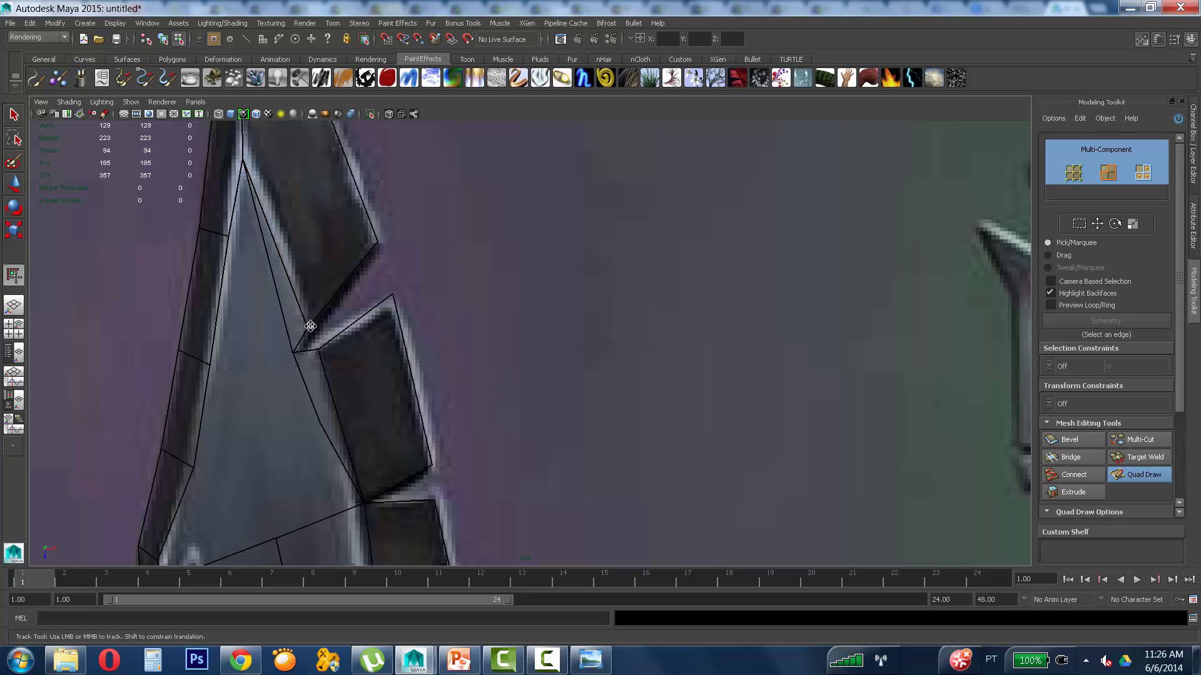
drag(297, 353, 290, 357)
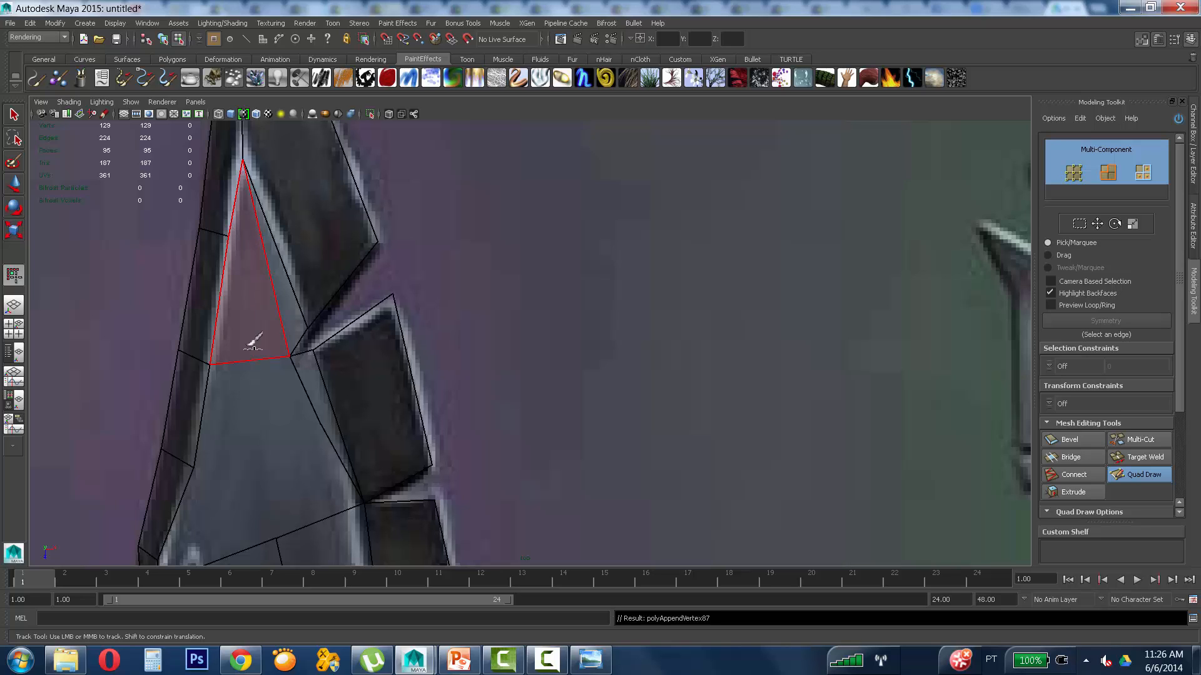
Step: Place an inner point below the upper right notch and fill three faces around it between the left and right border strips
shift+click(254, 426)
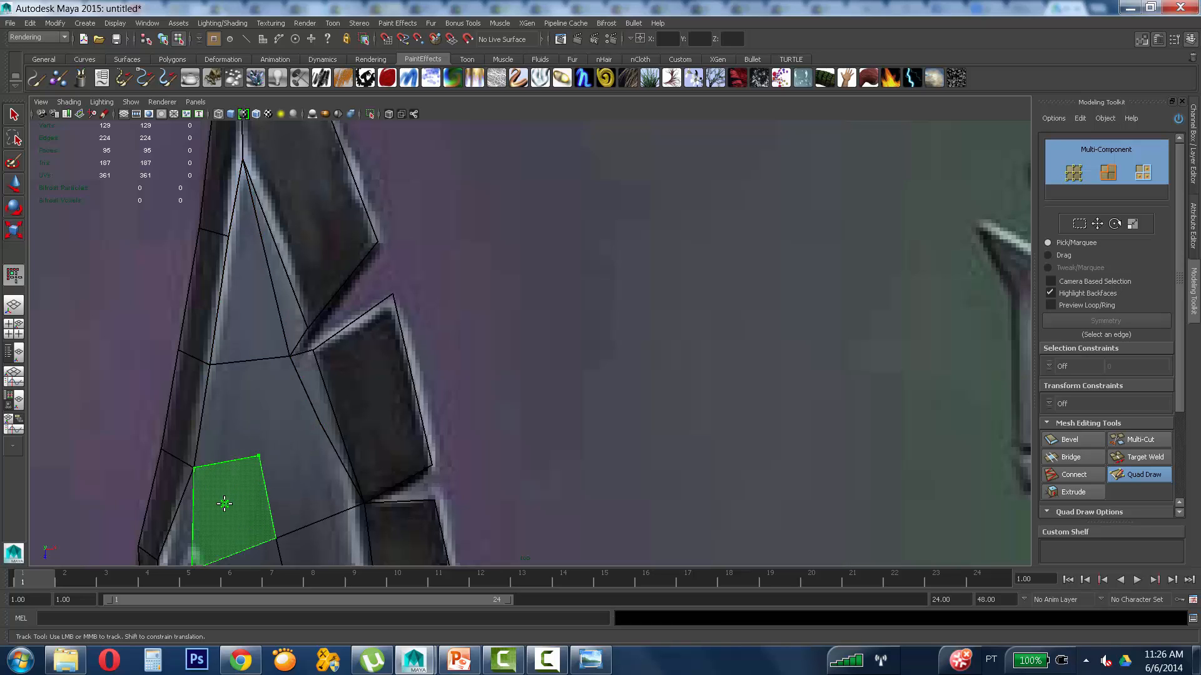
alt+middle_drag(268, 448, 247, 408)
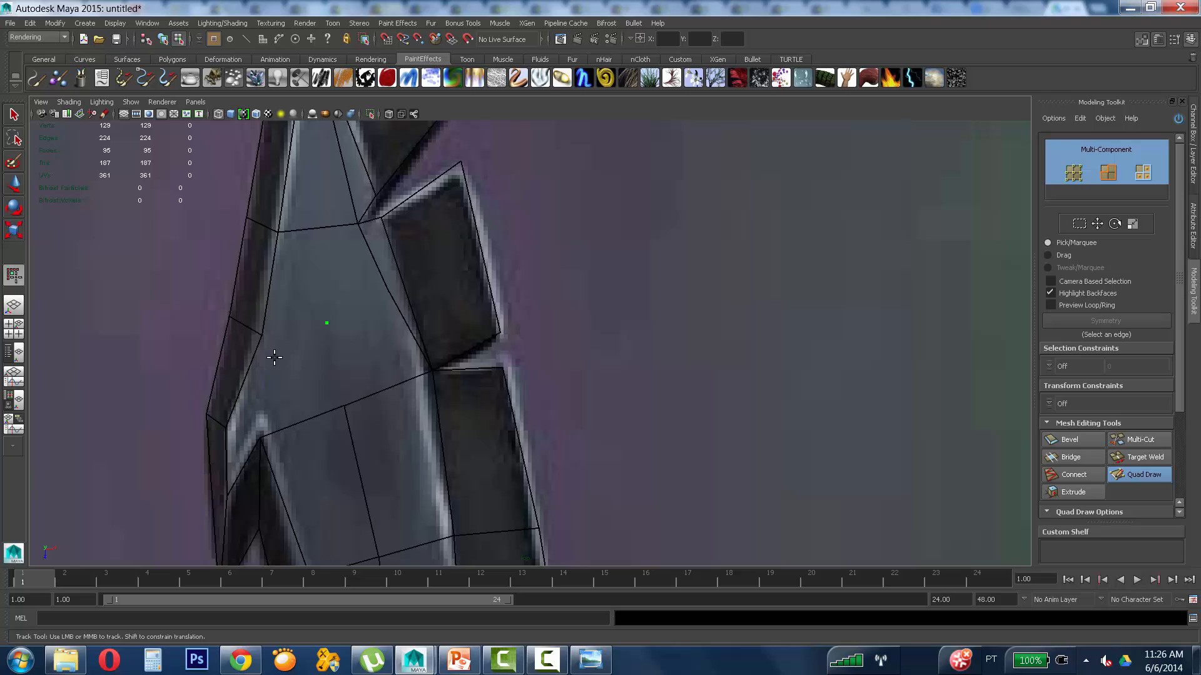
shift+click(257, 415)
shift+click(303, 363)
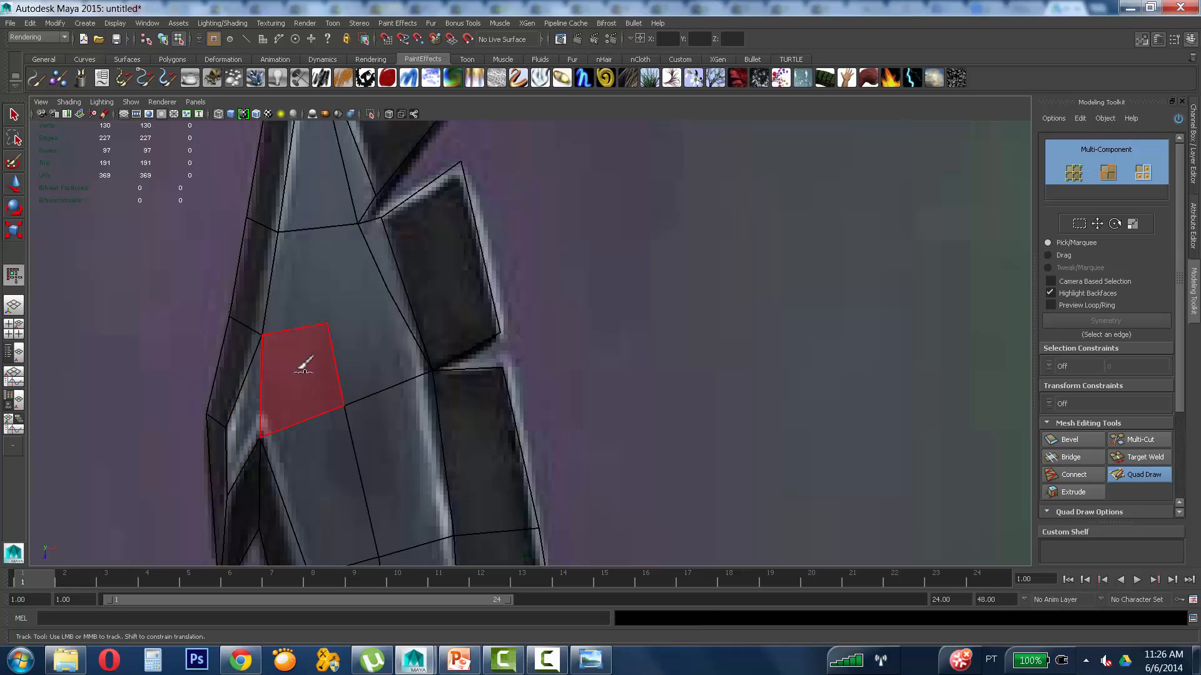
shift+click(377, 338)
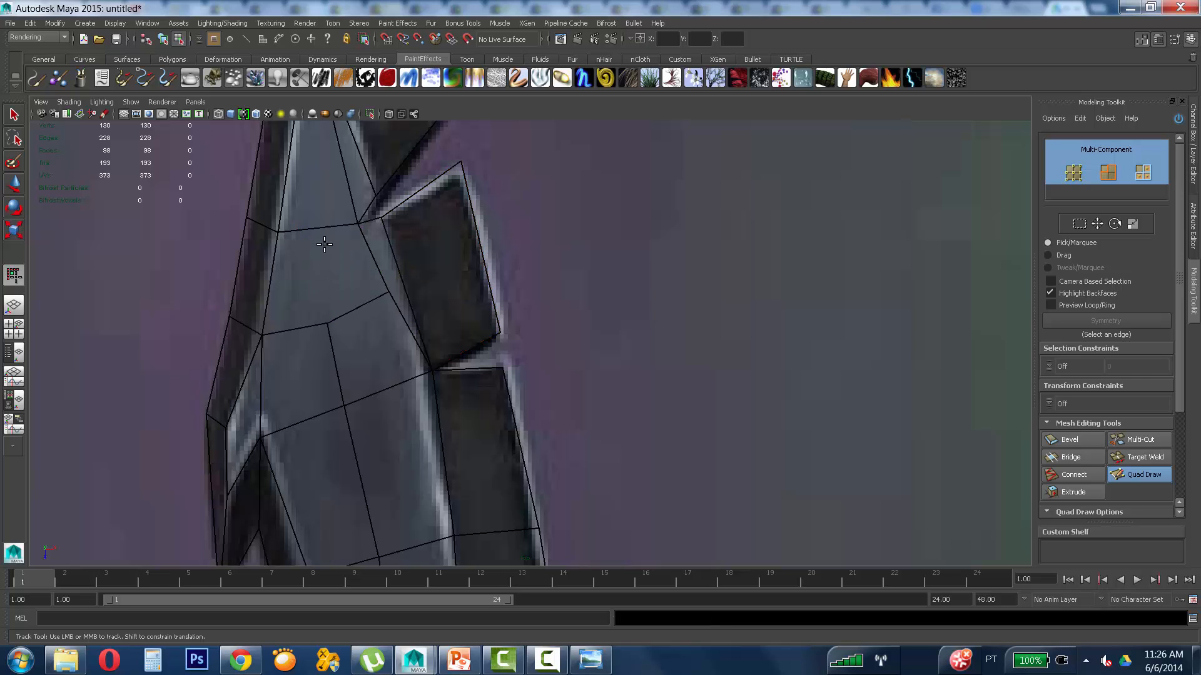
Step: Adjust the left border's outer vertex near the tip and delete the two long faces below the tip vertex
alt+middle_drag(325, 244, 337, 358)
scroll(336, 358, down, 5)
alt+right_drag(323, 366, 1120, 301)
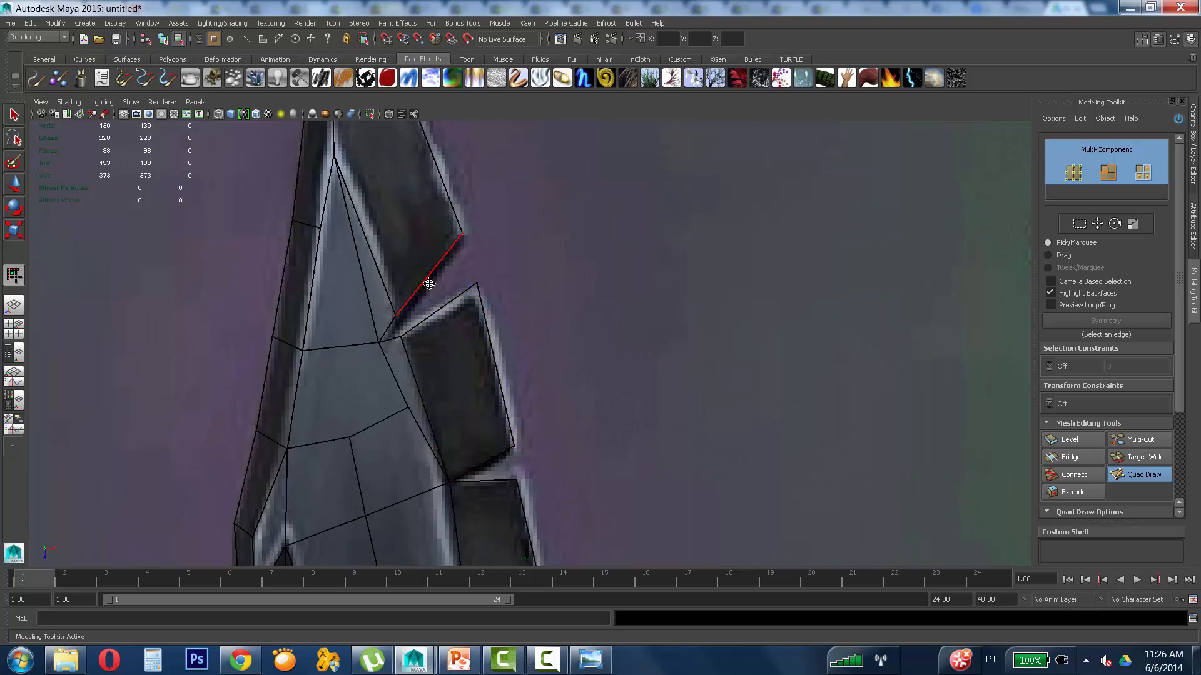
alt+middle_drag(429, 281, 484, 327)
drag(376, 275, 345, 279)
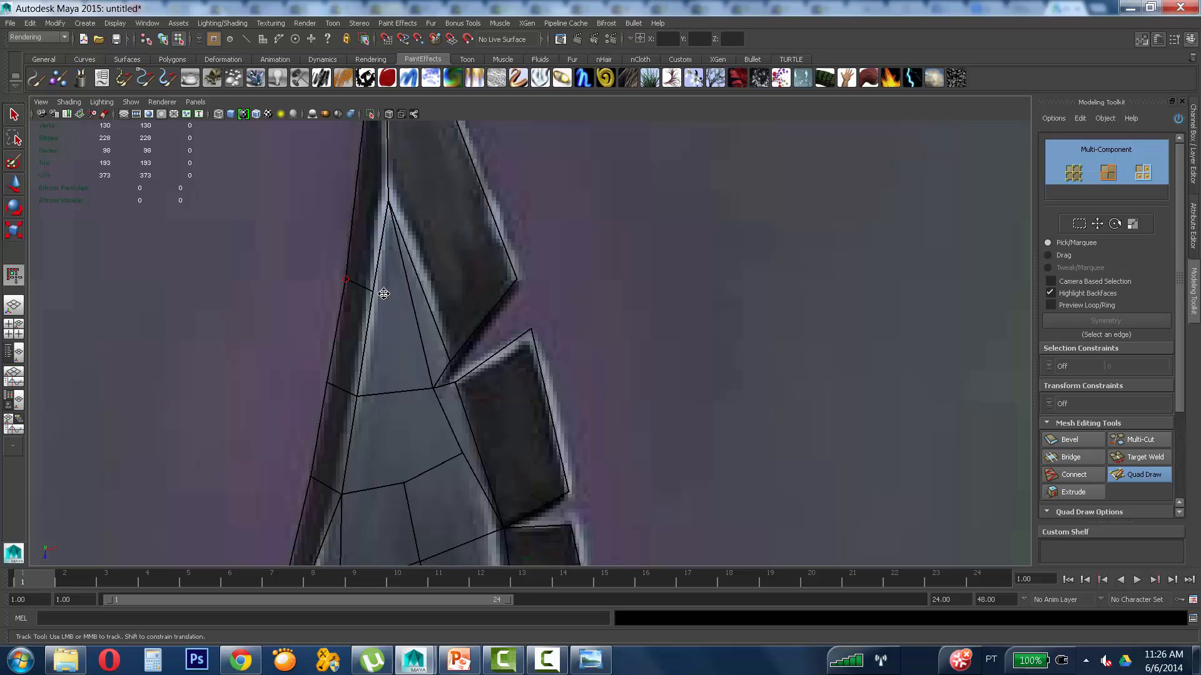
ctrl+shift+click(432, 332)
ctrl+shift+click(410, 322)
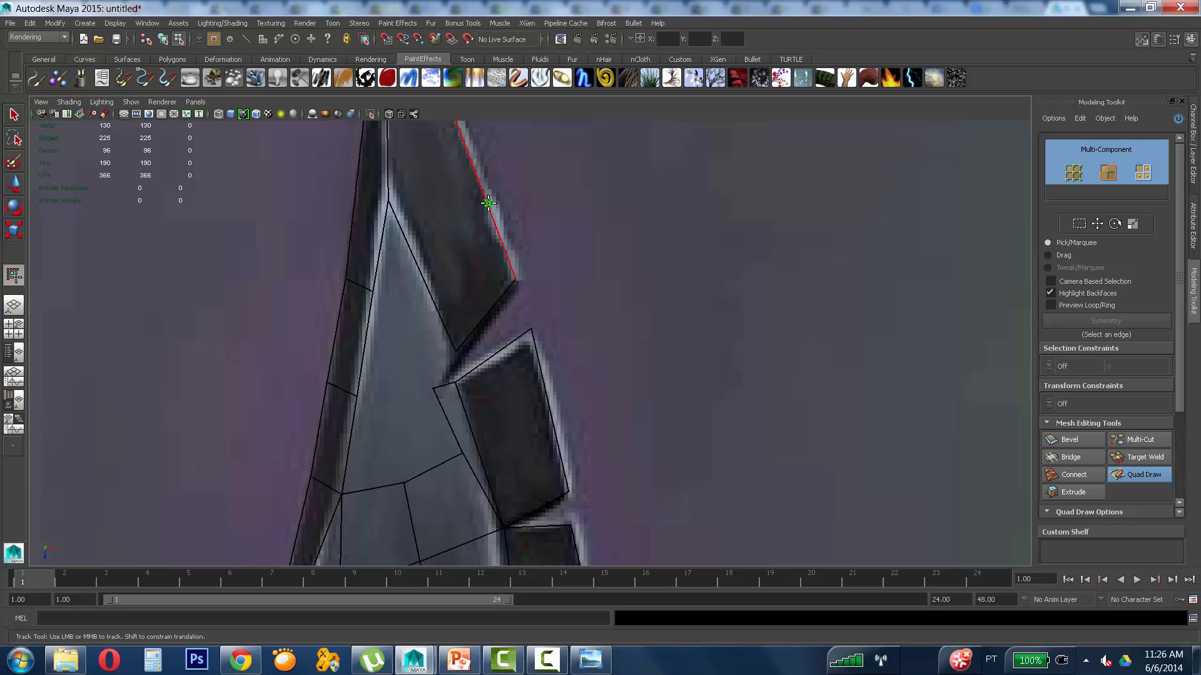
Step: Insert an edge across the upper right border piece and fill a quad directly below the tip vertex, adjusting its corners
ctrl+click(461, 228)
ctrl+drag(432, 299, 422, 258)
drag(392, 199, 391, 195)
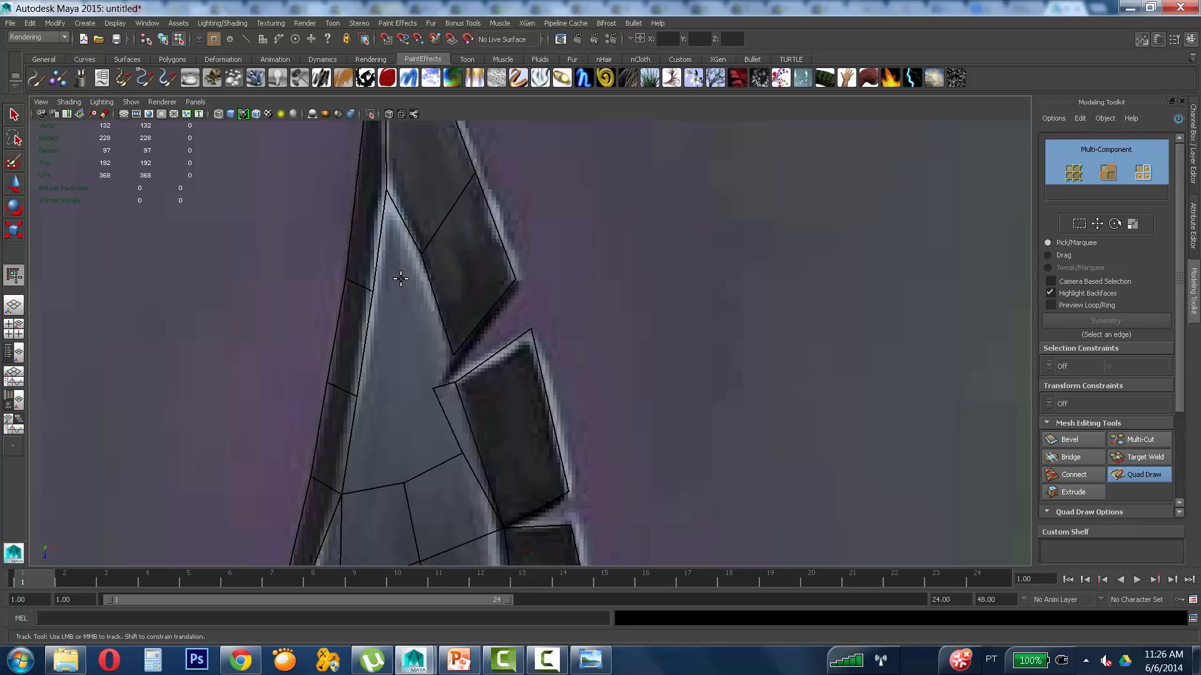
shift+click(398, 254)
mouse_move(401, 271)
mouse_down()
mouse_move(404, 282)
mouse_move(376, 280)
mouse_up()
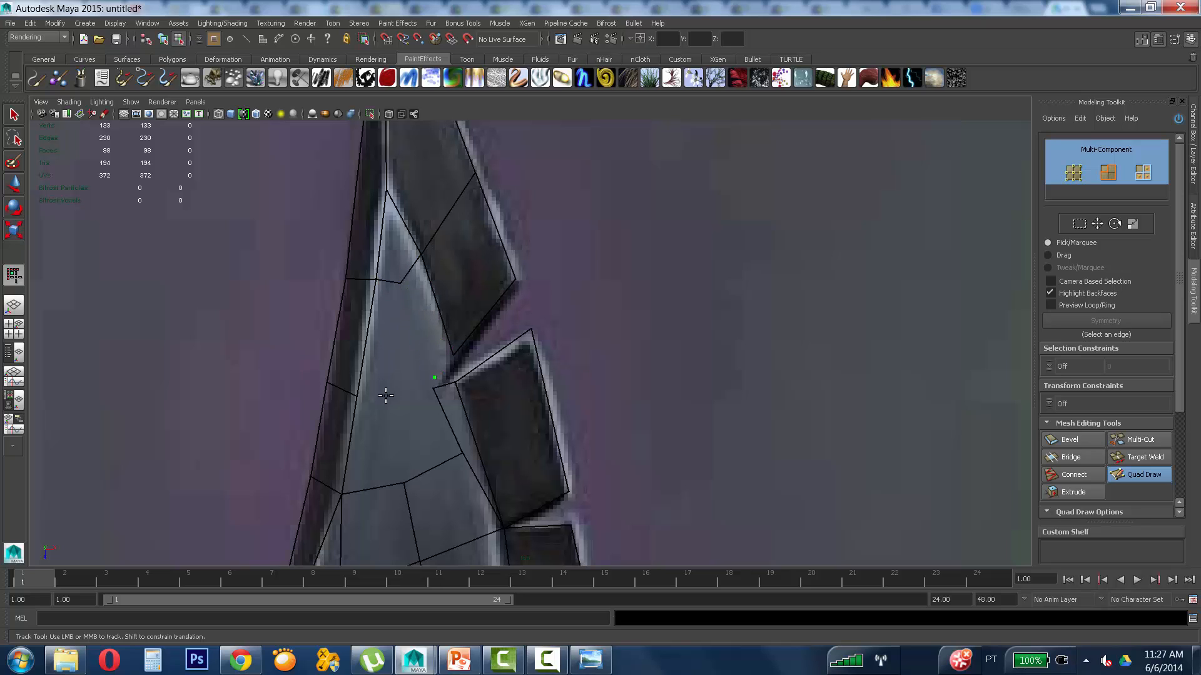
Step: Fill four quads around a new centre point in the gap beside the upper right notch
shift+click(376, 441)
shift+click(425, 440)
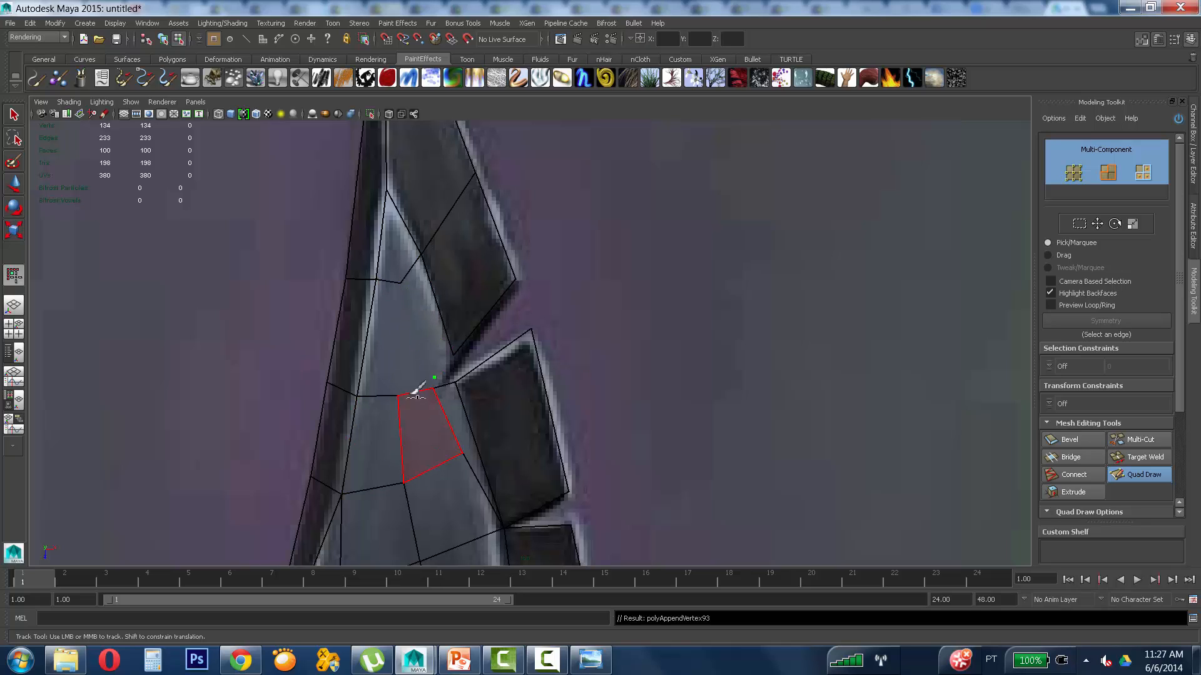
shift+click(386, 335)
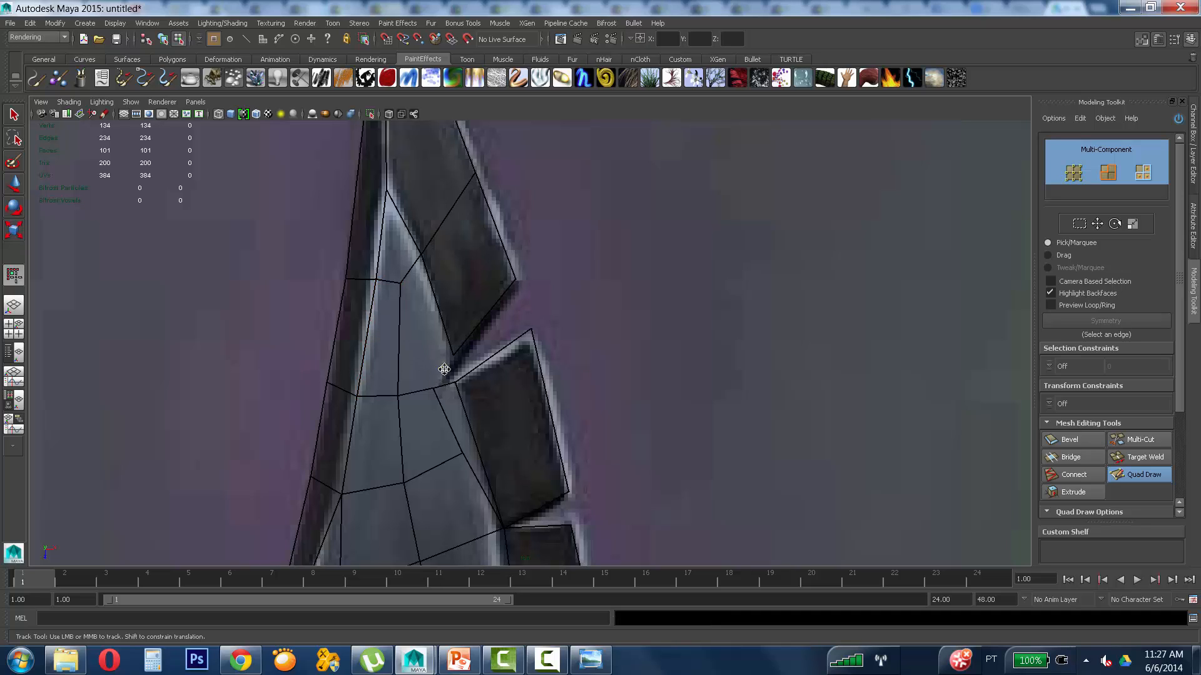
shift+click(423, 306)
Step: Reposition the inner vertices beside the upper right notch and fill the remaining triangular gap with a face
drag(439, 370, 432, 384)
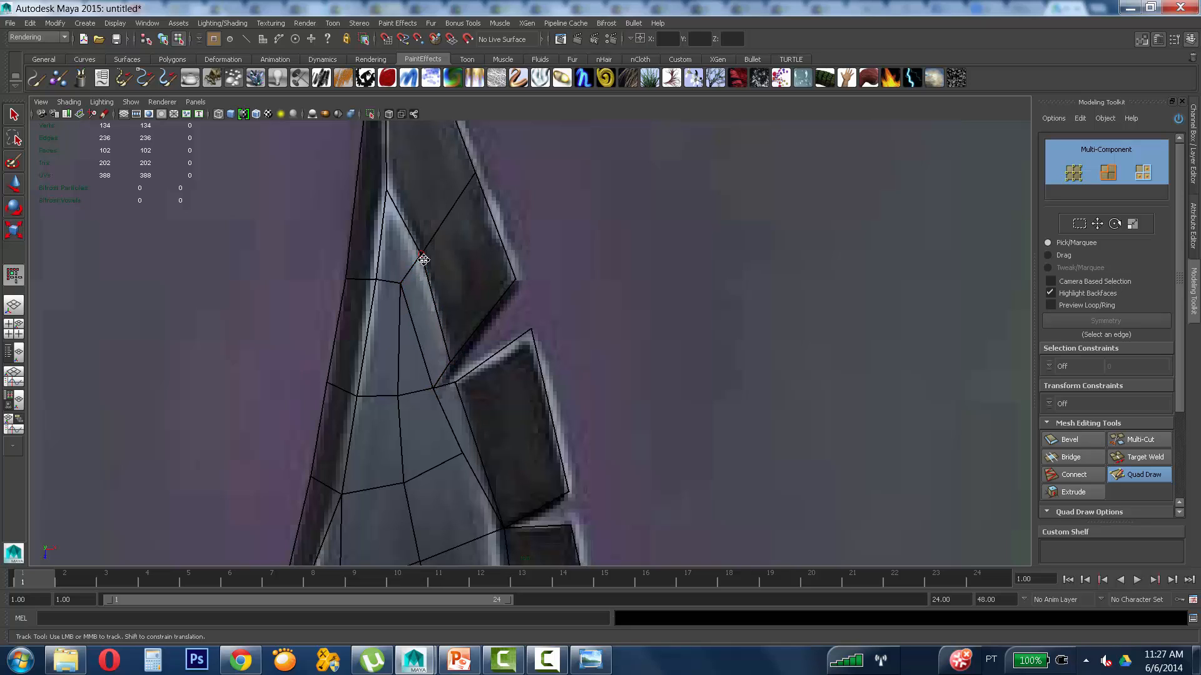
drag(422, 258, 402, 277)
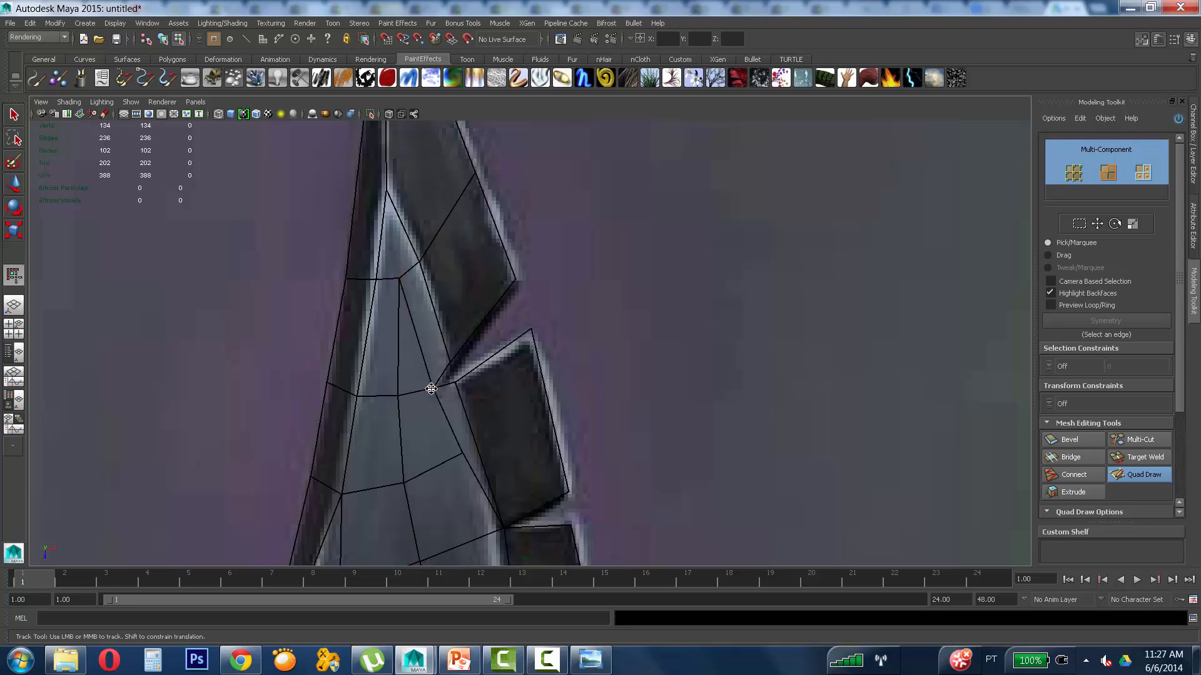
drag(431, 388, 438, 386)
drag(460, 459, 451, 456)
shift+click(414, 359)
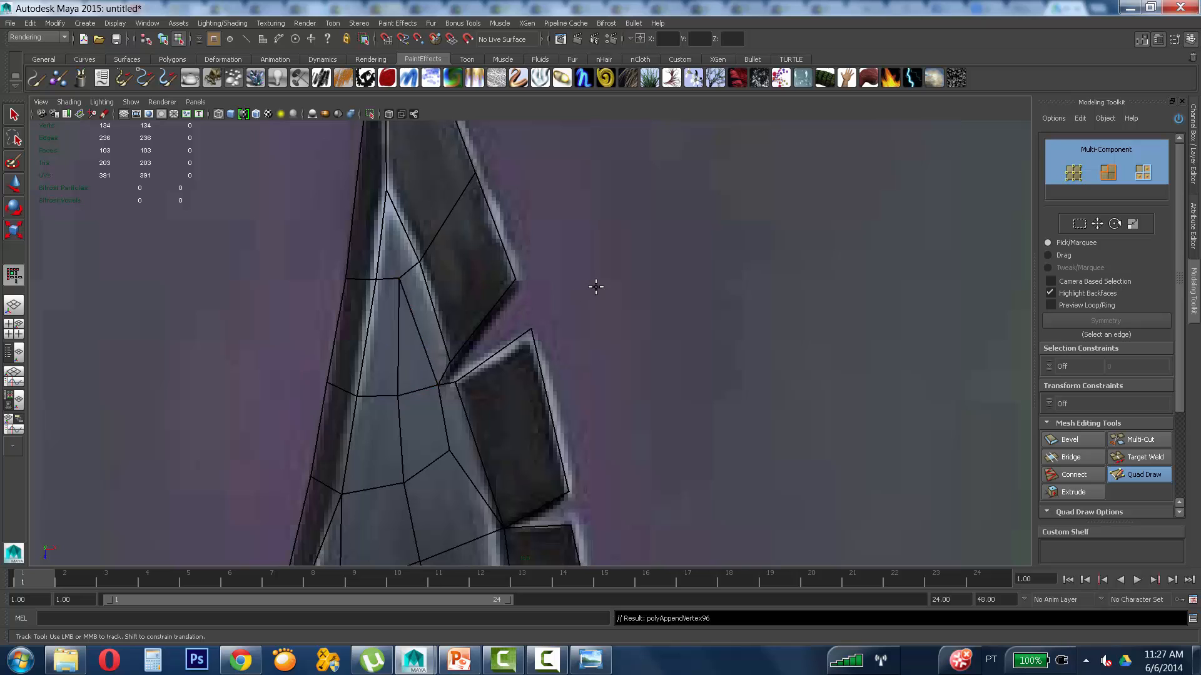
Step: Examine the whole blade mesh in the front view and from several perspective angles, with the grid hidden and shown
scroll(592, 281, down, 5)
scroll(592, 270, down, 2)
alt+middle_drag(548, 494, 475, 232)
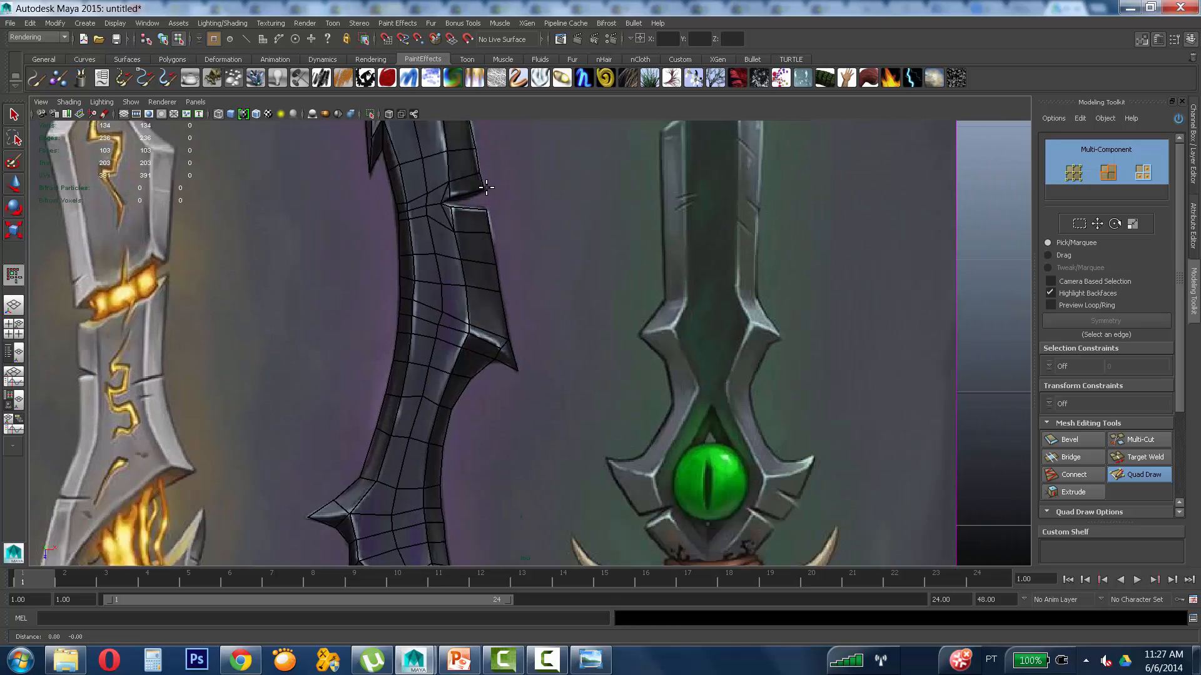
alt+middle_drag(485, 417, 452, 277)
alt+middle_drag(306, 490, 311, 386)
scroll(451, 342, up, 3)
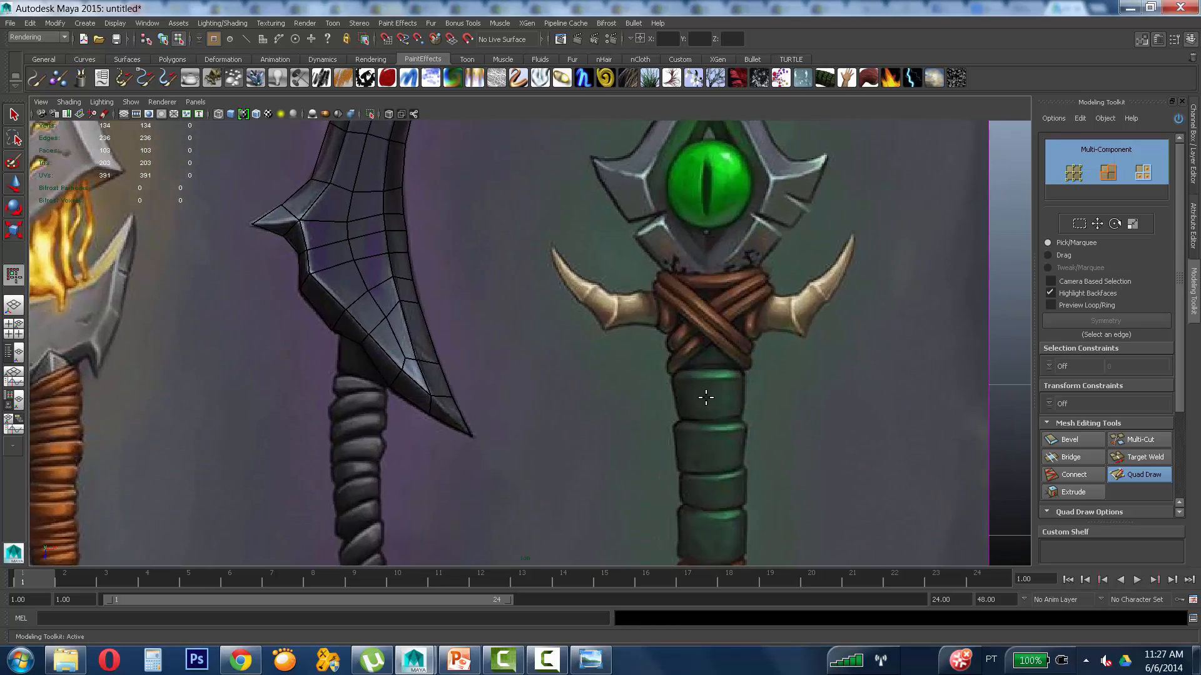
key(space)
key(space)
alt+drag(579, 311, 500, 400)
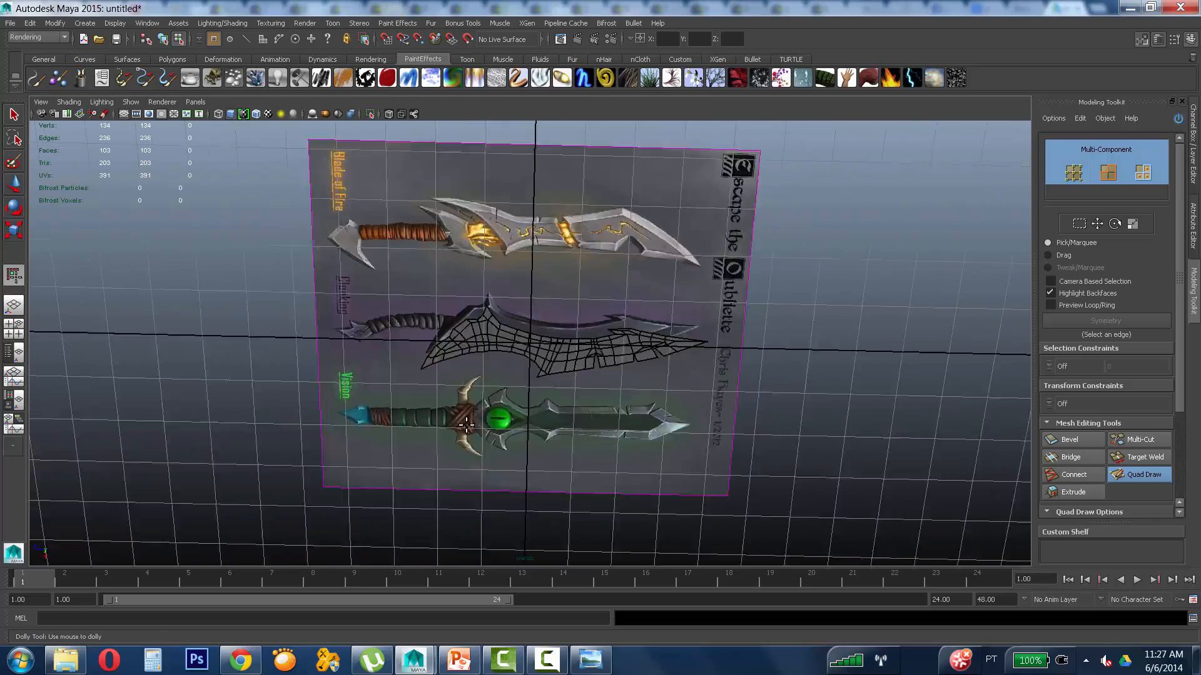
scroll(750, 363, up, 5)
alt+drag(863, 350, 719, 350)
scroll(650, 325, up, 5)
alt+drag(650, 326, 692, 319)
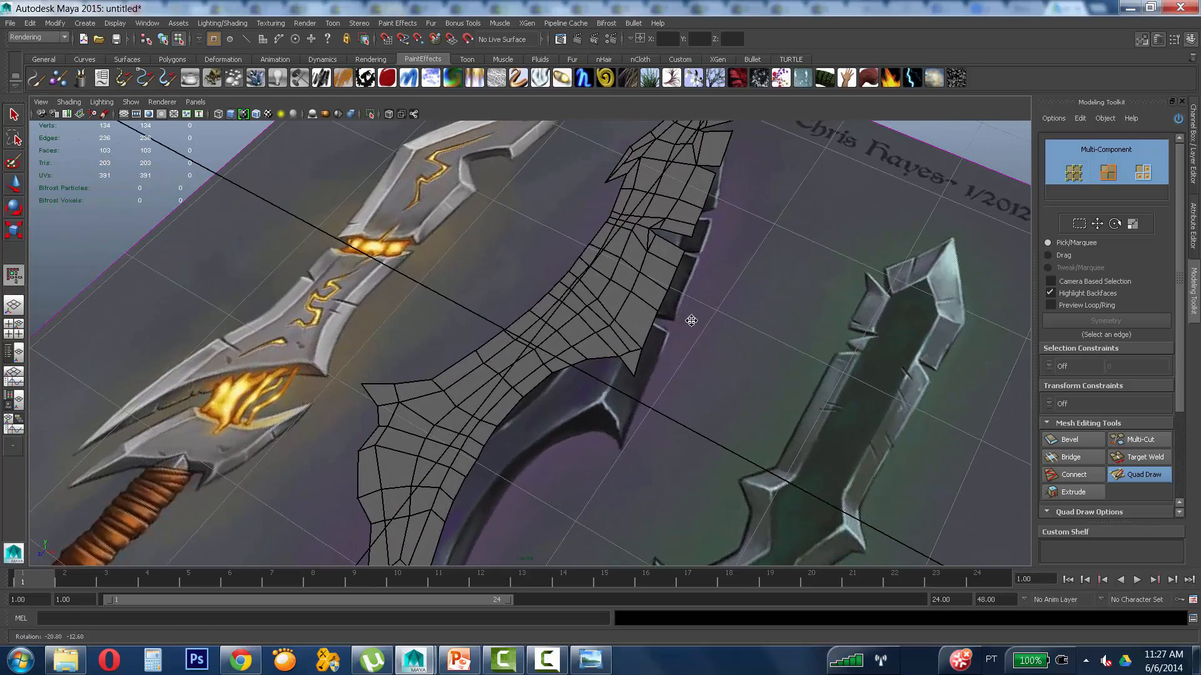
click(124, 114)
mouse_move(583, 314)
alt+mouse_down()
mouse_move(568, 287)
mouse_move(596, 288)
mouse_move(637, 244)
mouse_move(627, 336)
mouse_move(584, 329)
alt+mouse_up()
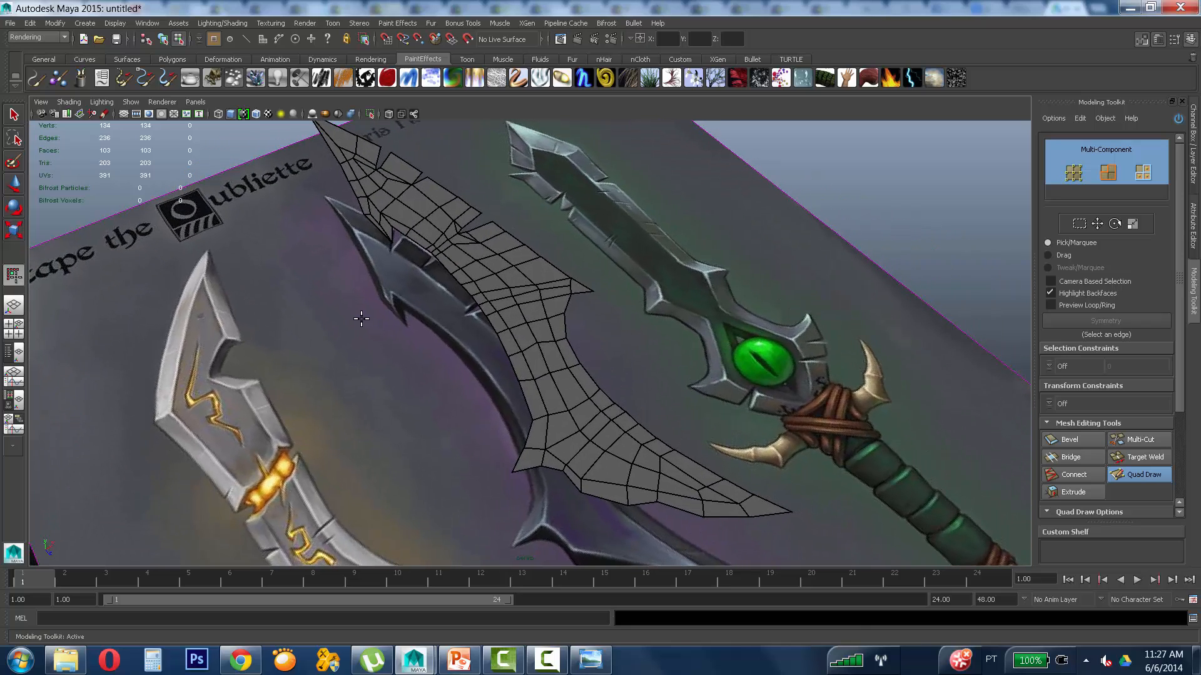
click(124, 114)
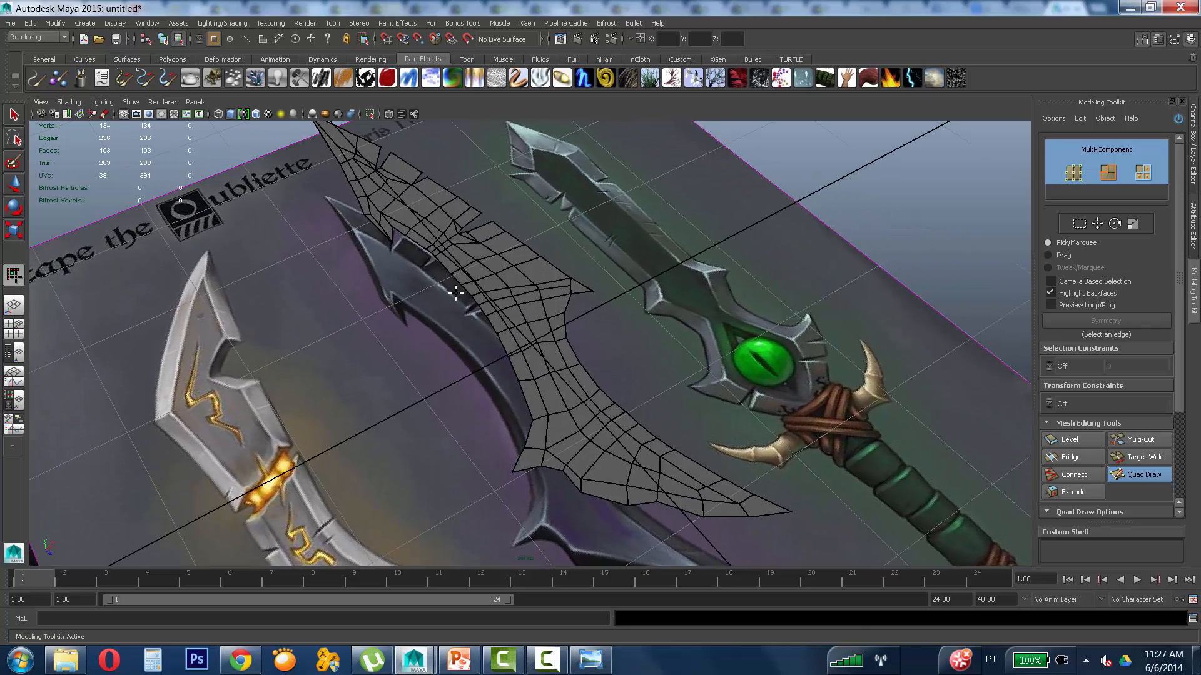
Step: Place pairs of Quad Draw points along both edges of the dagger's wrapped grip in the front view, down to the pommel
key(space)
alt+middle_drag(289, 253, 324, 178)
key(space)
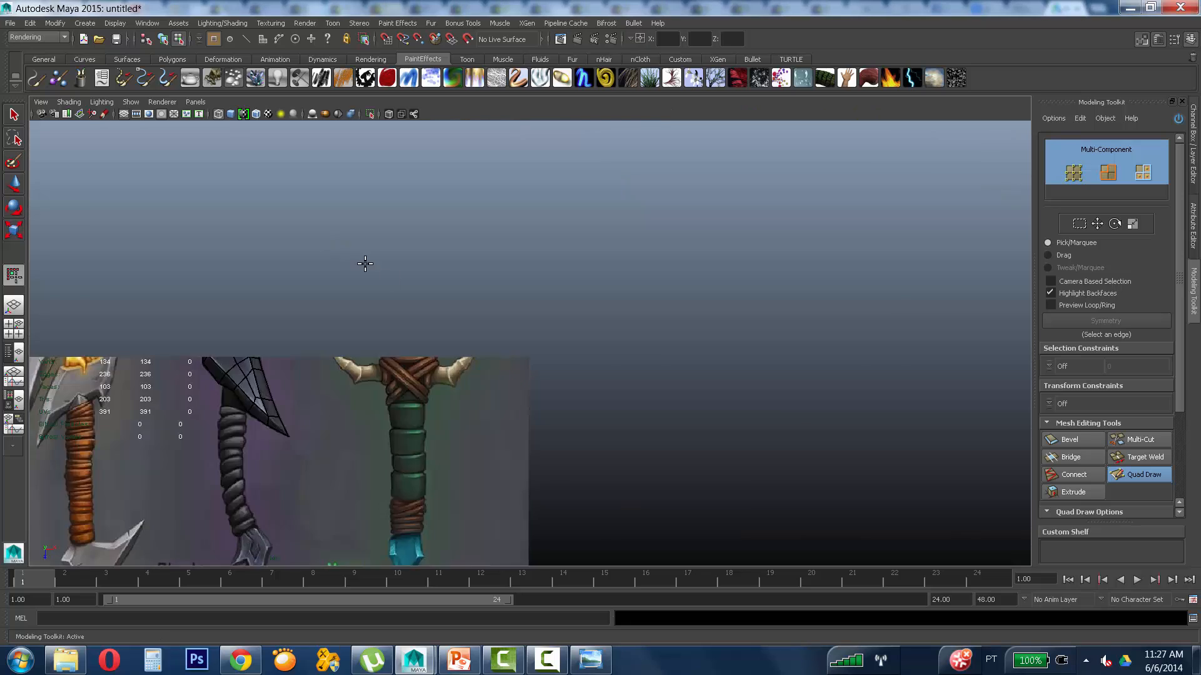
alt+middle_drag(414, 362, 450, 253)
alt+right_drag(454, 321, 644, 295)
alt+middle_drag(545, 274, 524, 447)
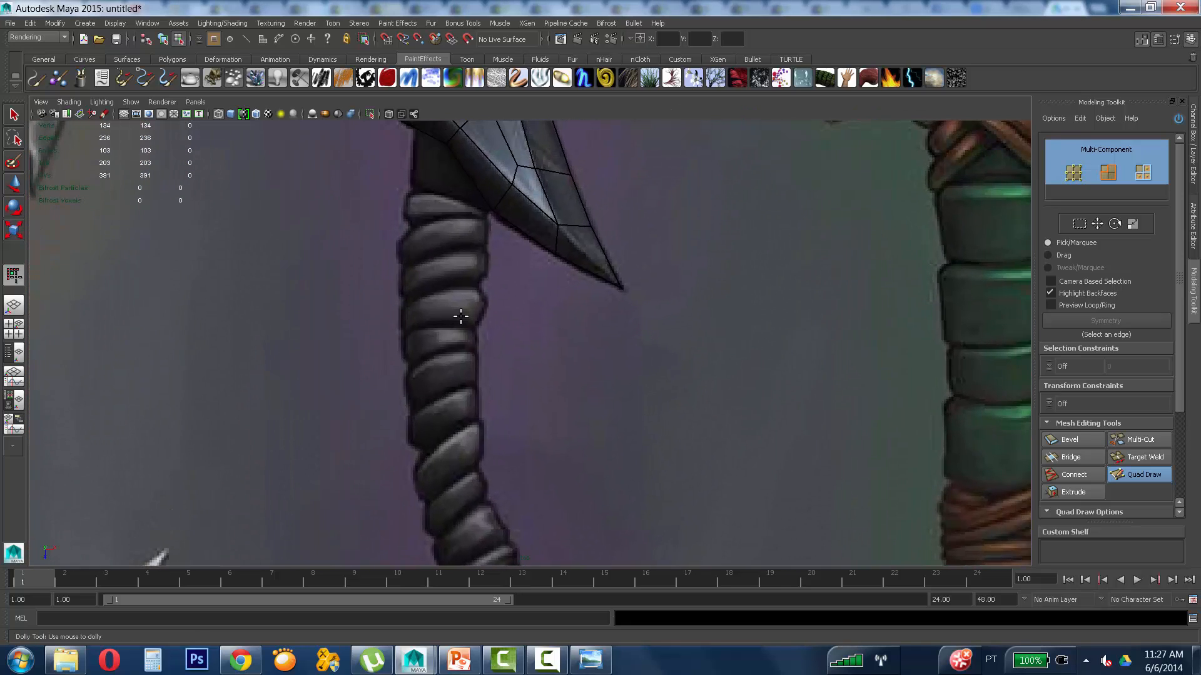
alt+middle_drag(444, 289, 453, 385)
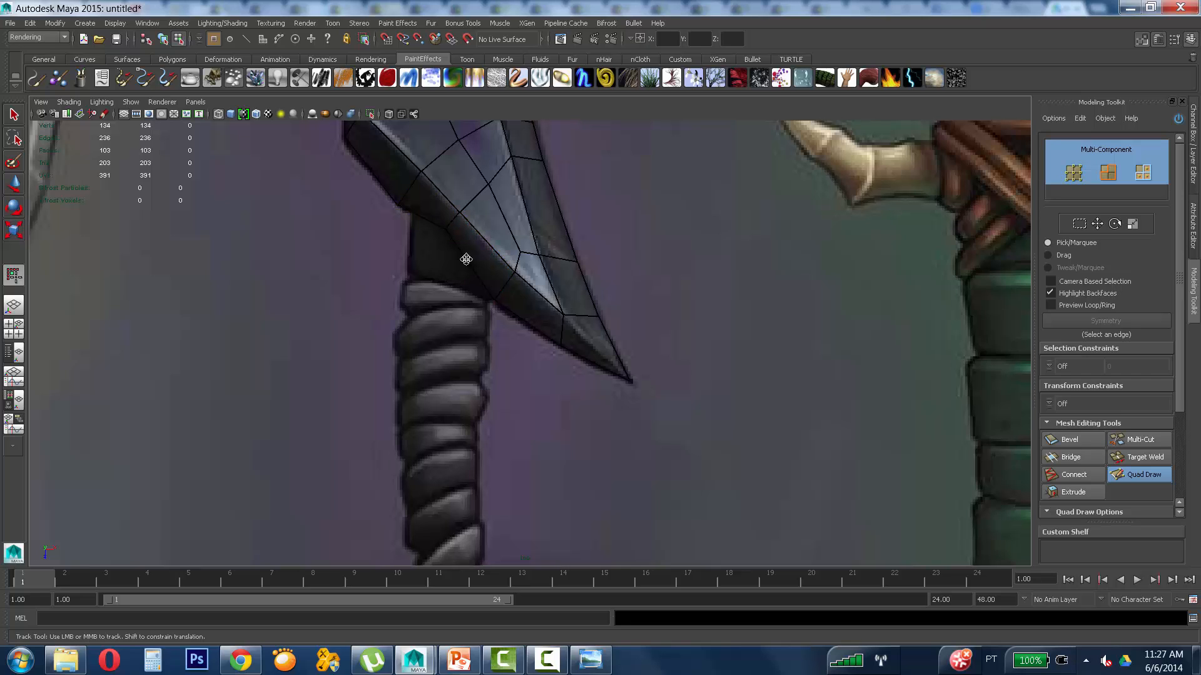
scroll(375, 266, up, 2)
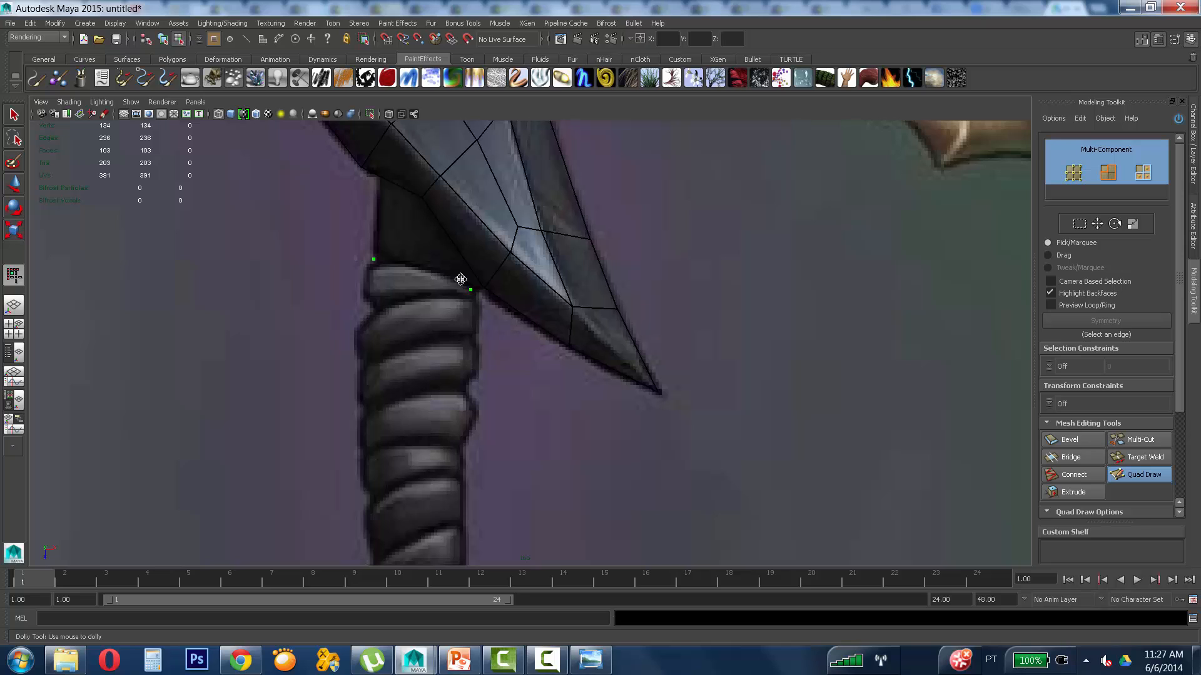
alt+middle_drag(452, 270, 435, 215)
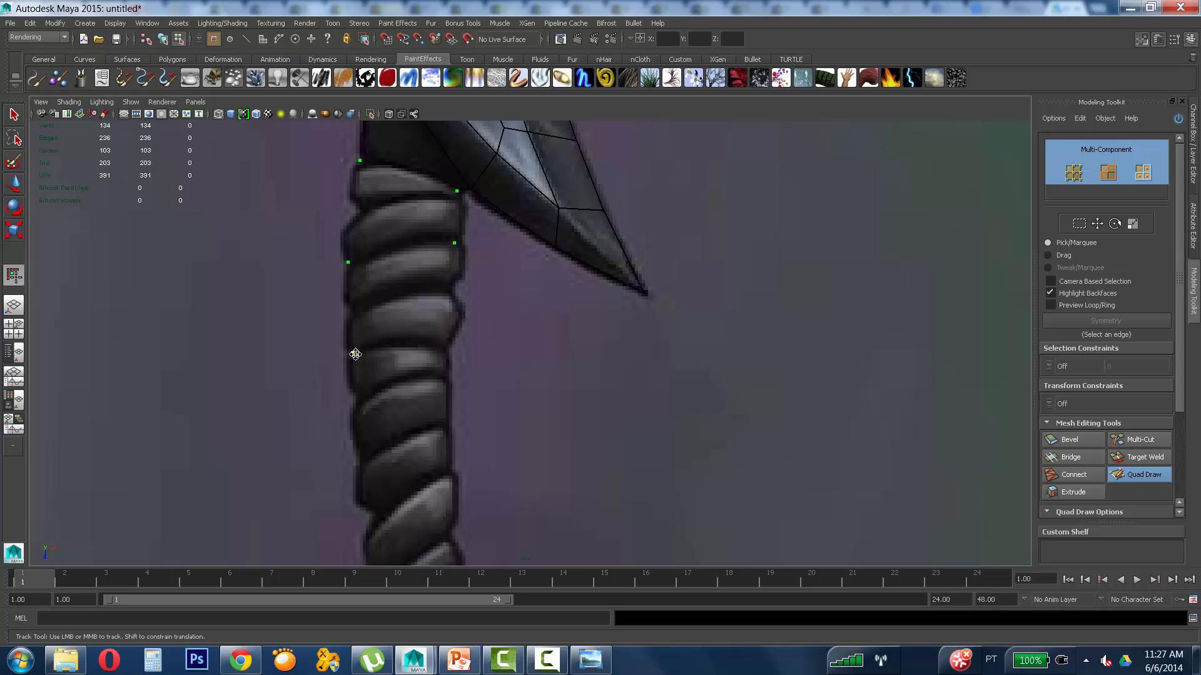
alt+middle_drag(473, 321, 386, 294)
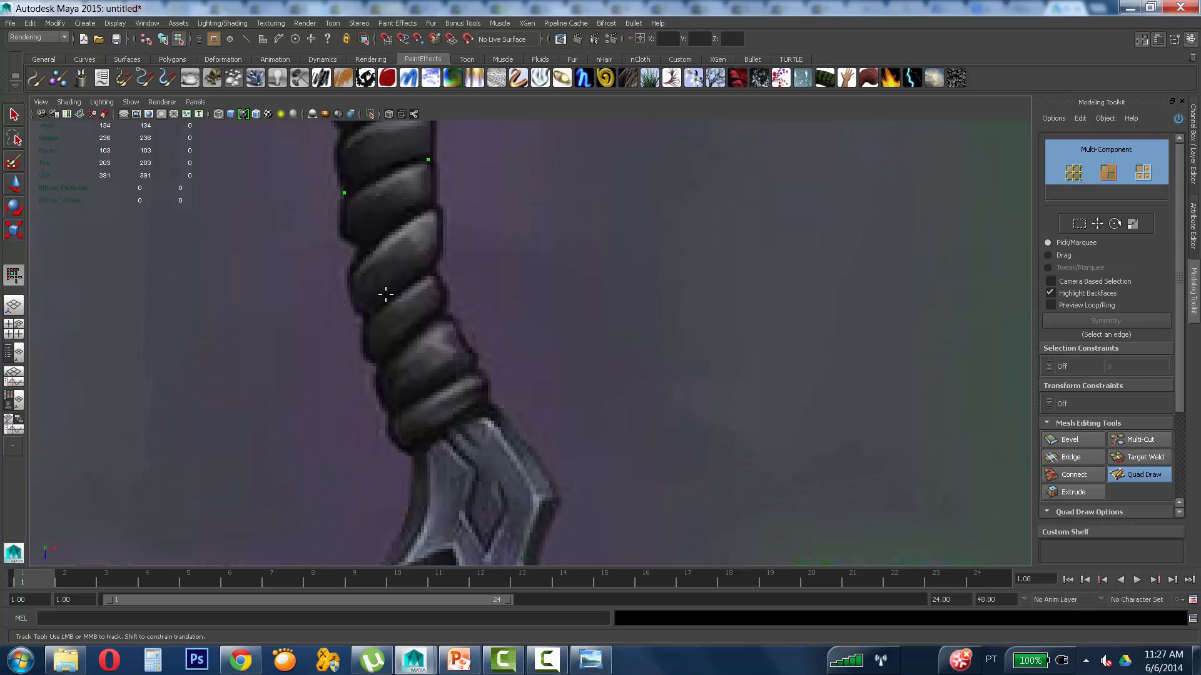
alt+middle_drag(467, 321, 402, 307)
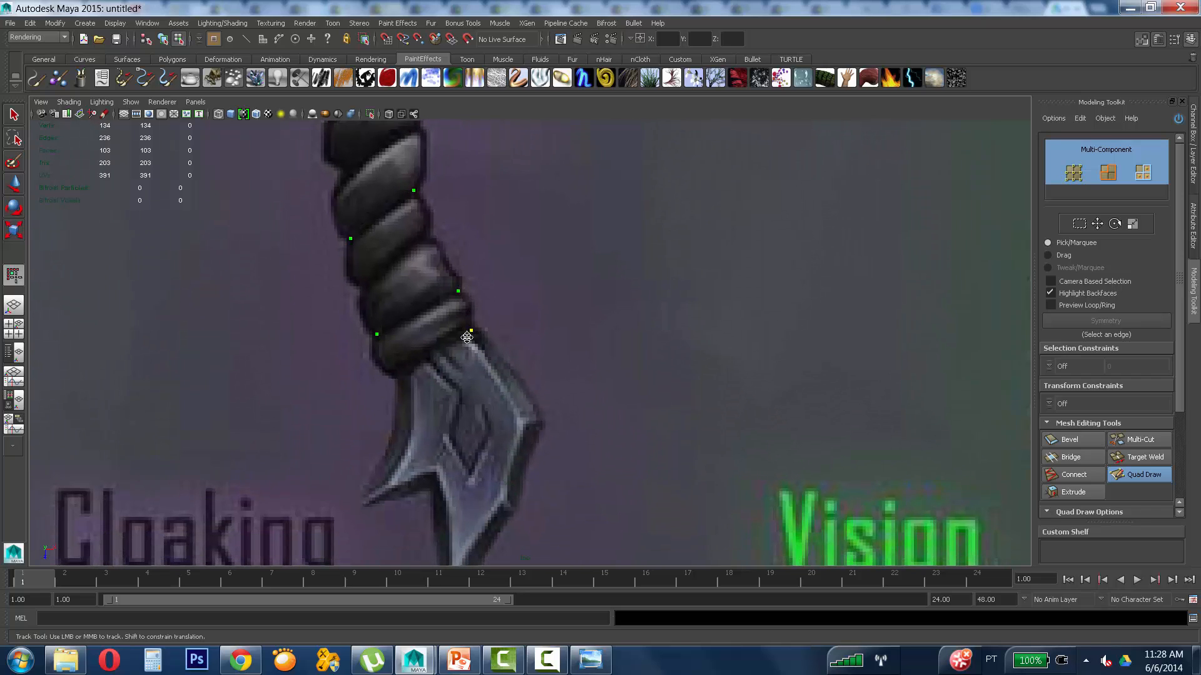
Step: Place Quad Draw points around the pommel's spiked outline and at its inner corners
alt+middle_drag(396, 374, 374, 324)
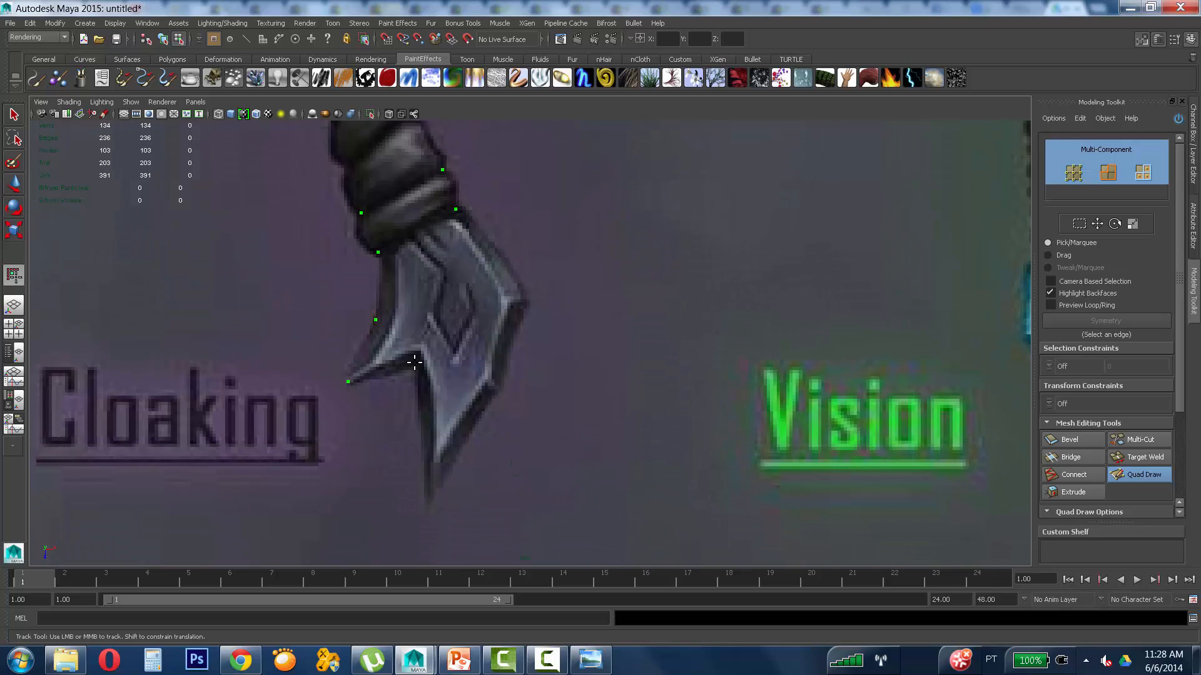
click(408, 325)
alt+right_drag(449, 408, 564, 351)
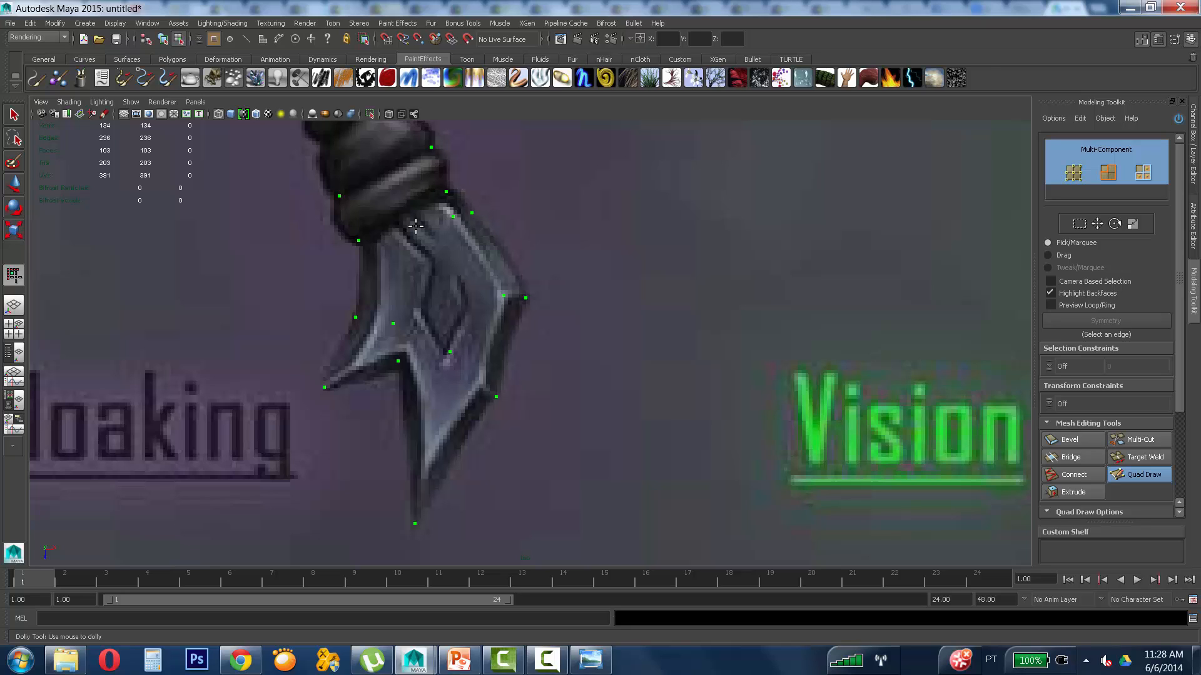
Step: Fill six faces across the pommel's two spikes, right edge and centre, adding inner points where needed
shift+click(366, 362)
shift+click(443, 423)
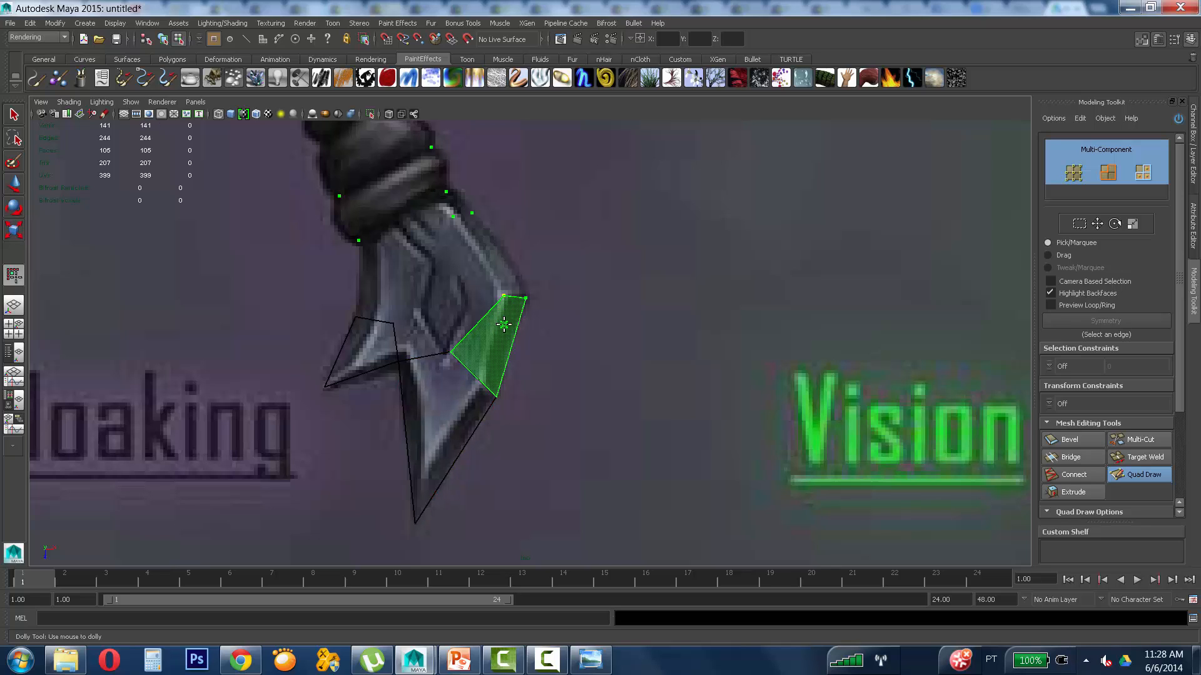
shift+click(503, 325)
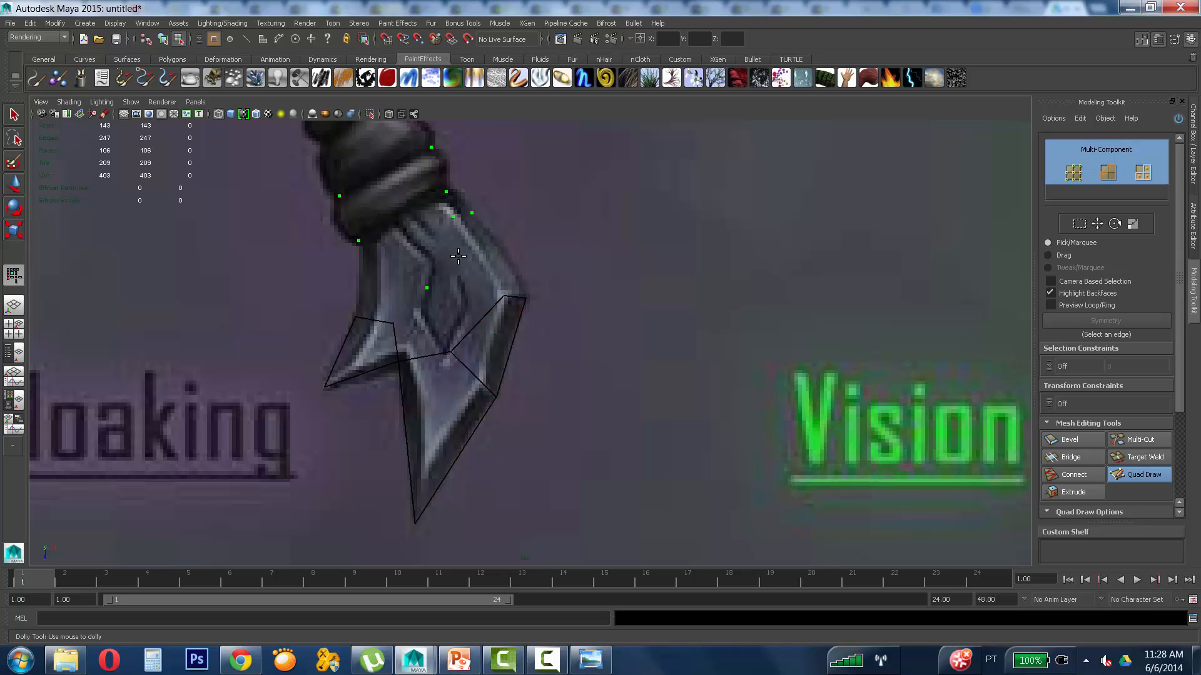
shift+click(489, 256)
shift+click(465, 289)
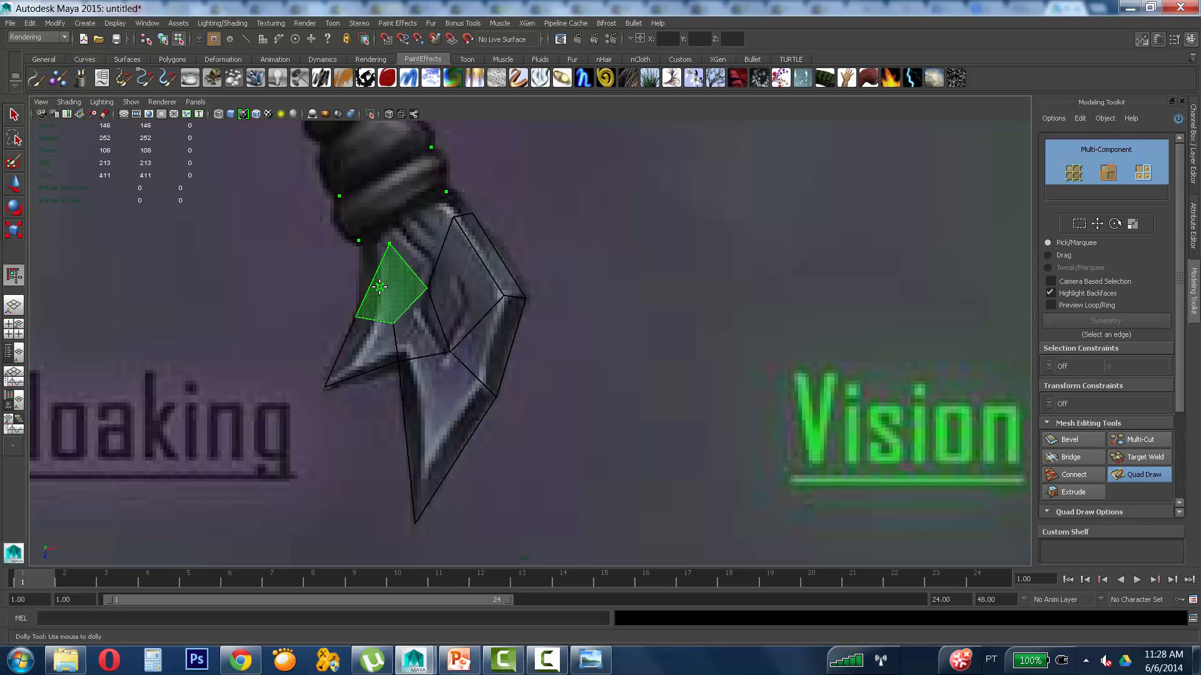
shift+click(376, 284)
Step: Place Quad Draw points down the middle of the grip between the existing edge points, from the blade to the pommel
alt+middle_drag(421, 330, 432, 401)
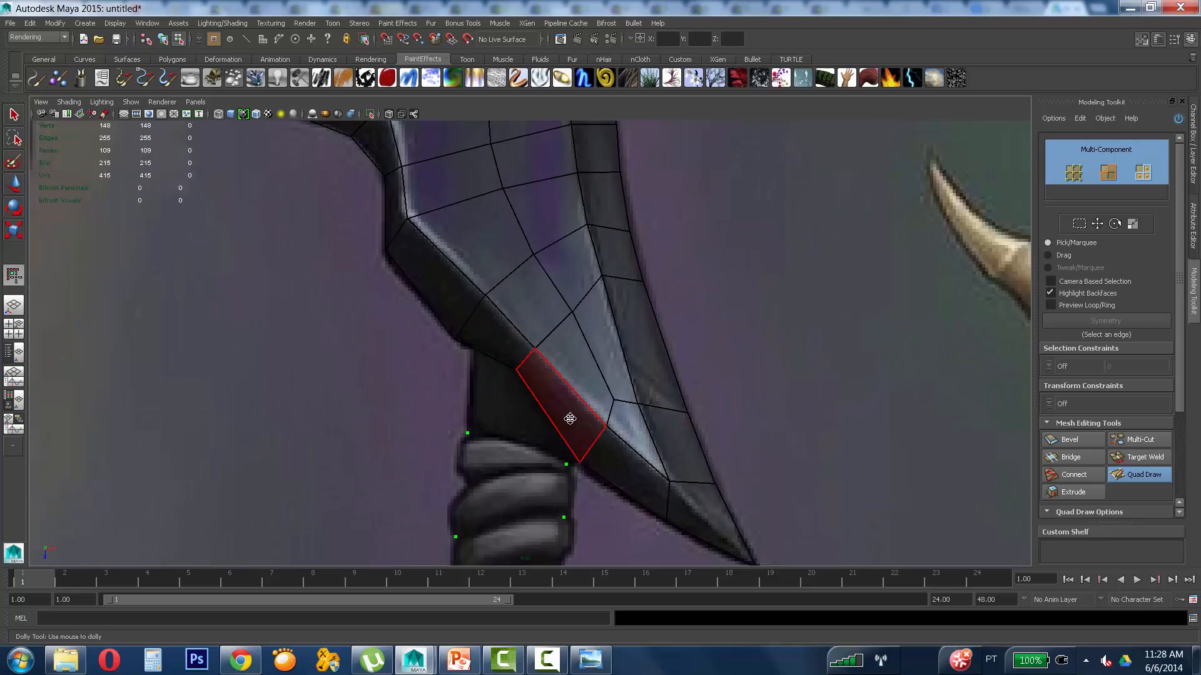
alt+middle_drag(565, 416, 561, 257)
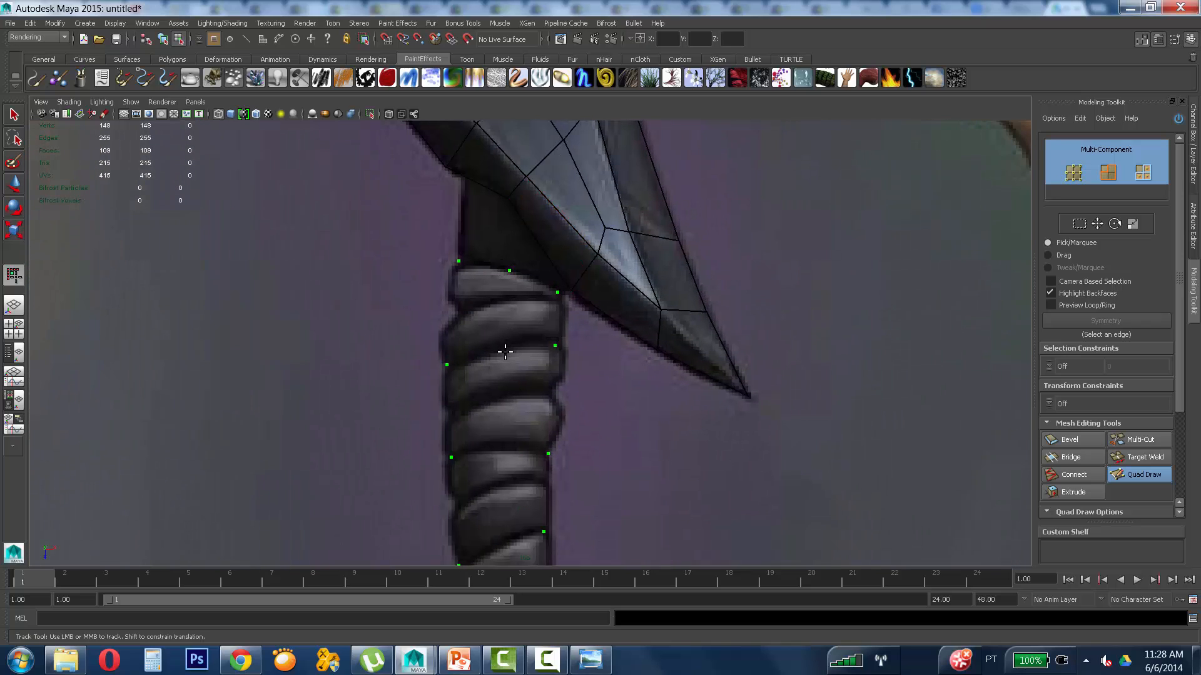
alt+middle_drag(527, 433, 498, 361)
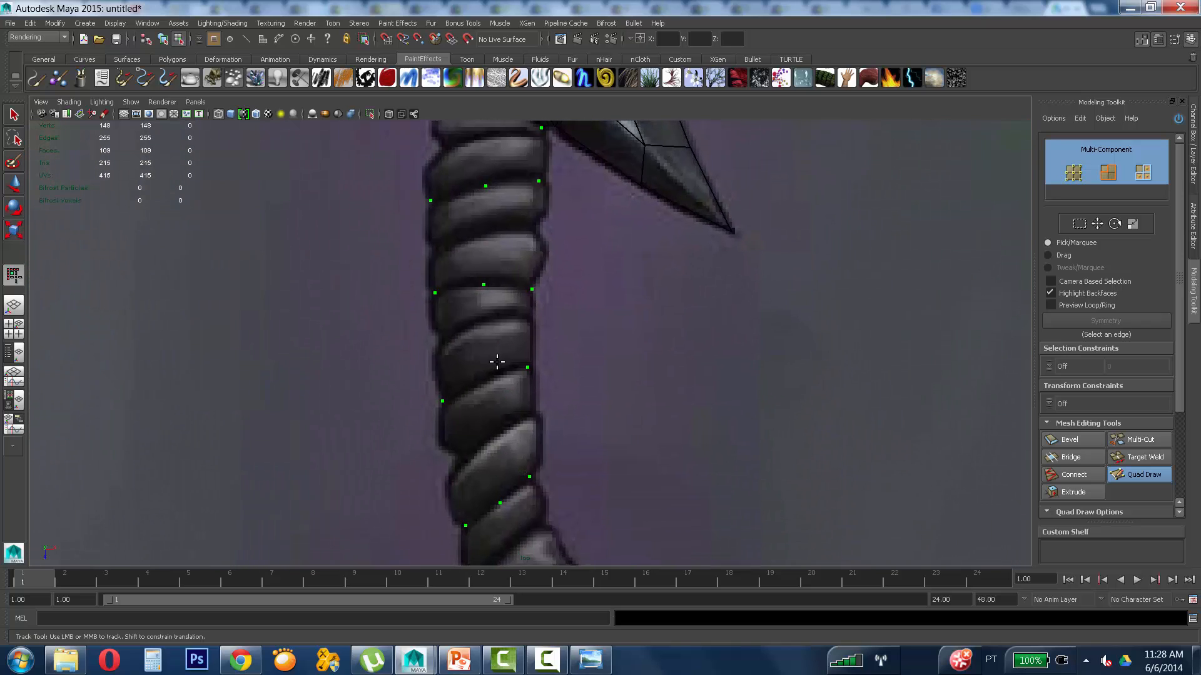
alt+middle_drag(491, 444, 492, 314)
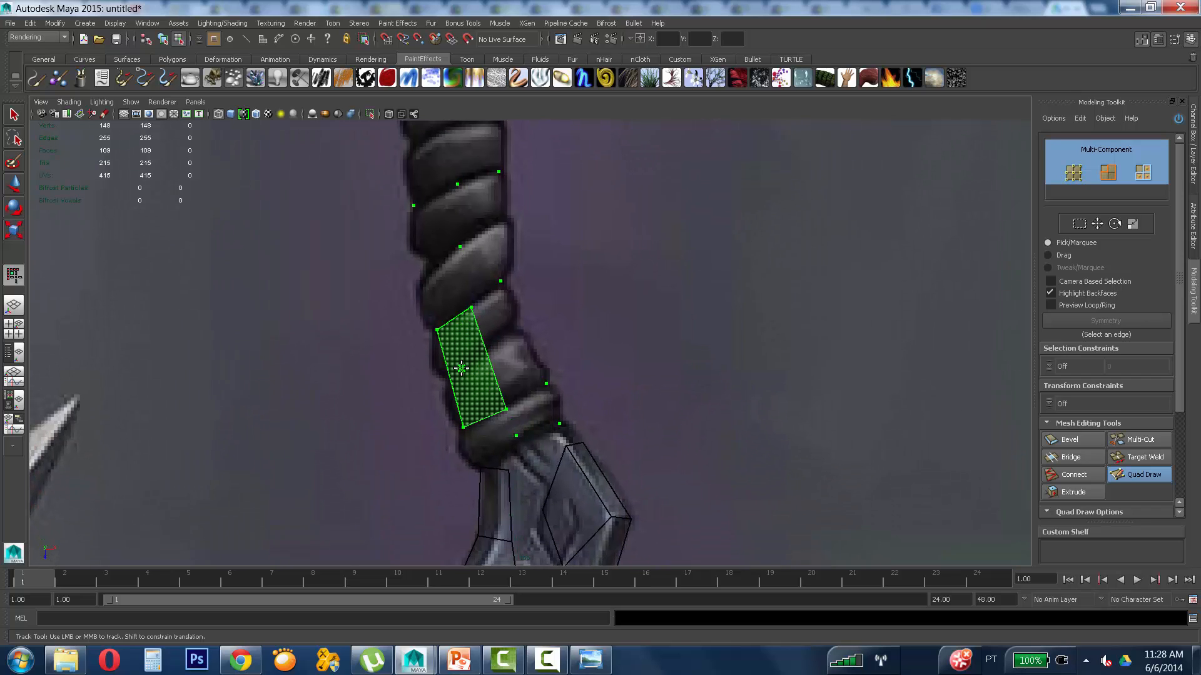
Step: Fill eight faces in two columns over the lower half of the grip, working upward from the pommel end
shift+click(461, 369)
shift+click(483, 438)
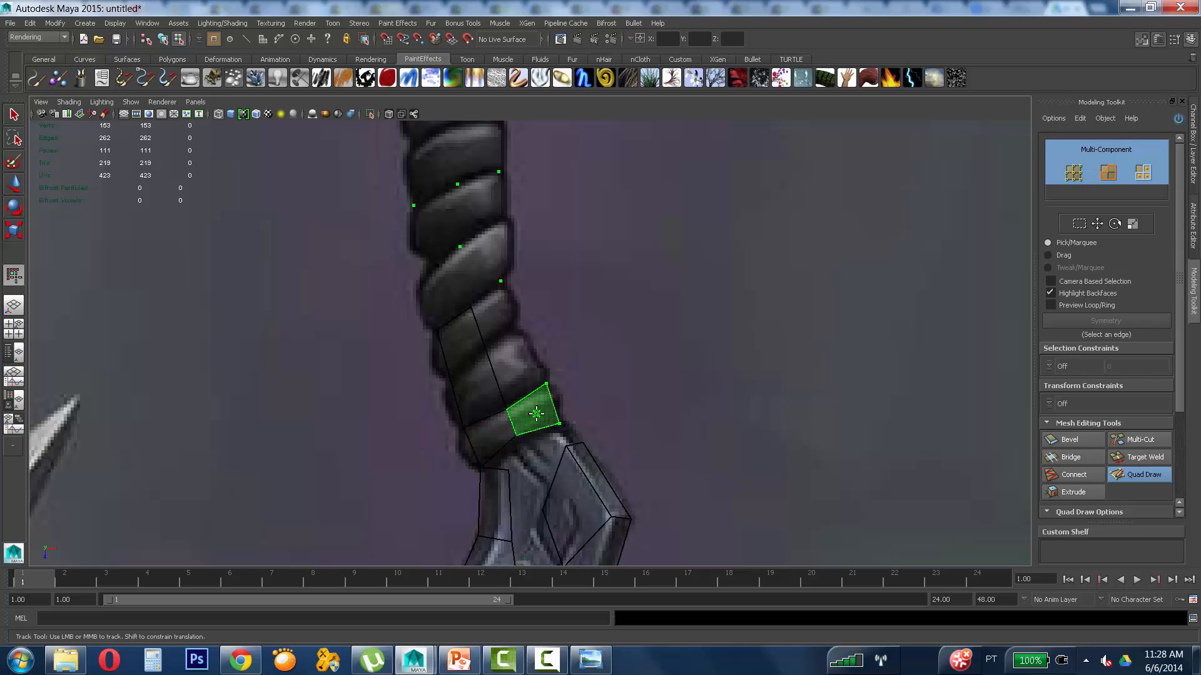
shift+click(537, 414)
shift+click(512, 348)
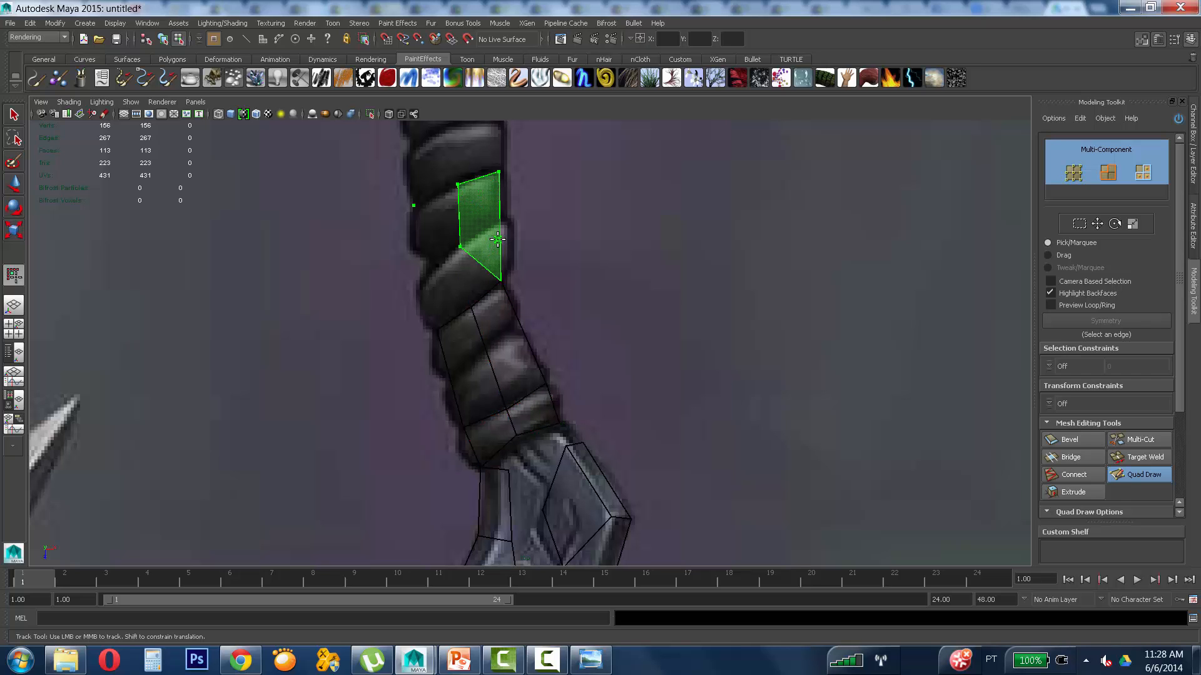
alt+middle_drag(572, 310, 628, 374)
scroll(590, 295, up, 1)
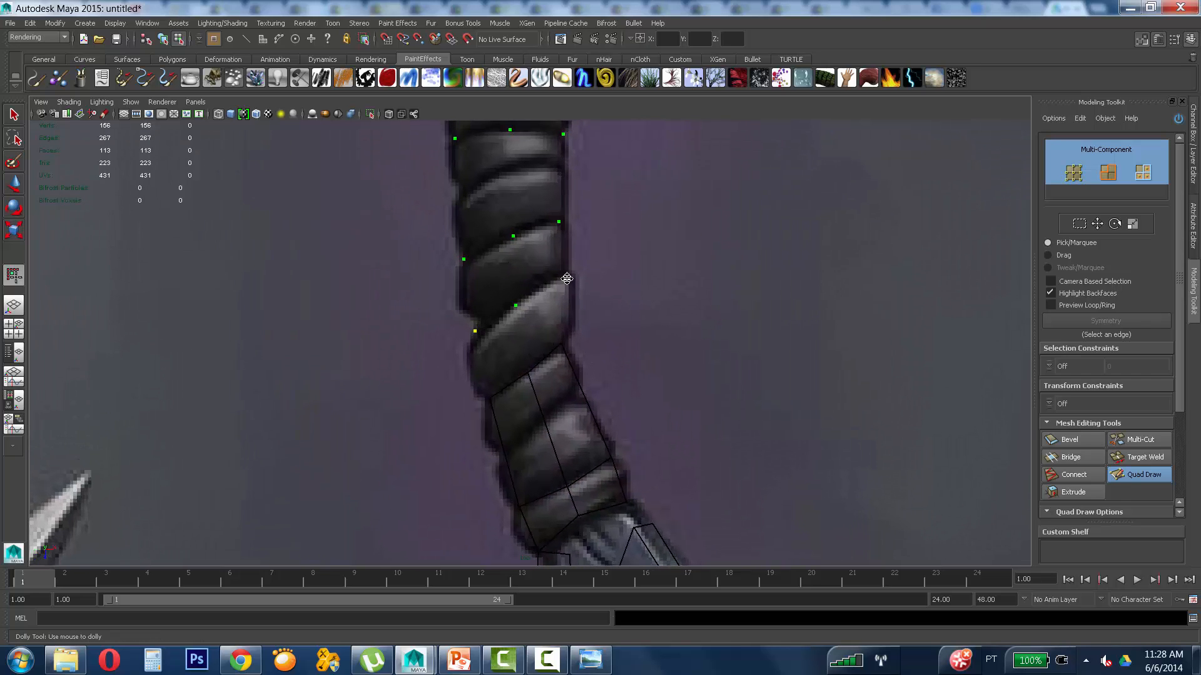
shift+click(531, 338)
shift+click(504, 348)
shift+click(498, 278)
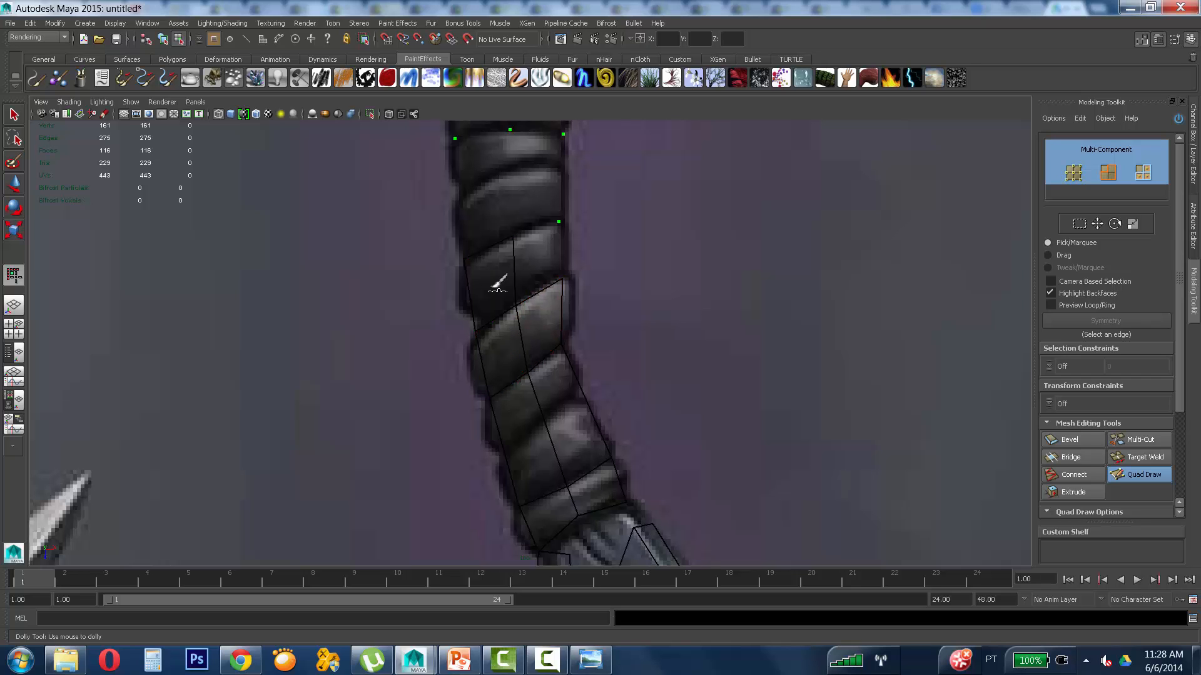
shift+click(538, 259)
Step: Fill the six remaining faces of the grip's upper half, up to the dark section below the blade
alt+middle_drag(571, 297, 574, 454)
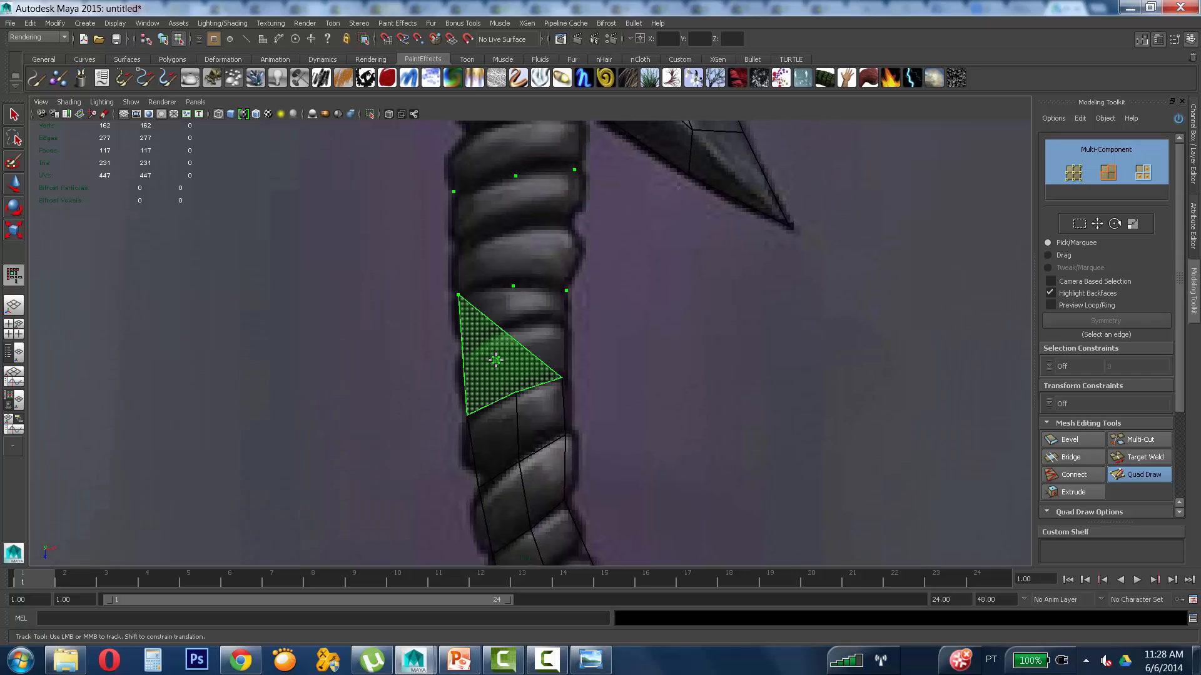
shift+click(480, 328)
shift+click(536, 318)
alt+middle_drag(545, 250, 552, 375)
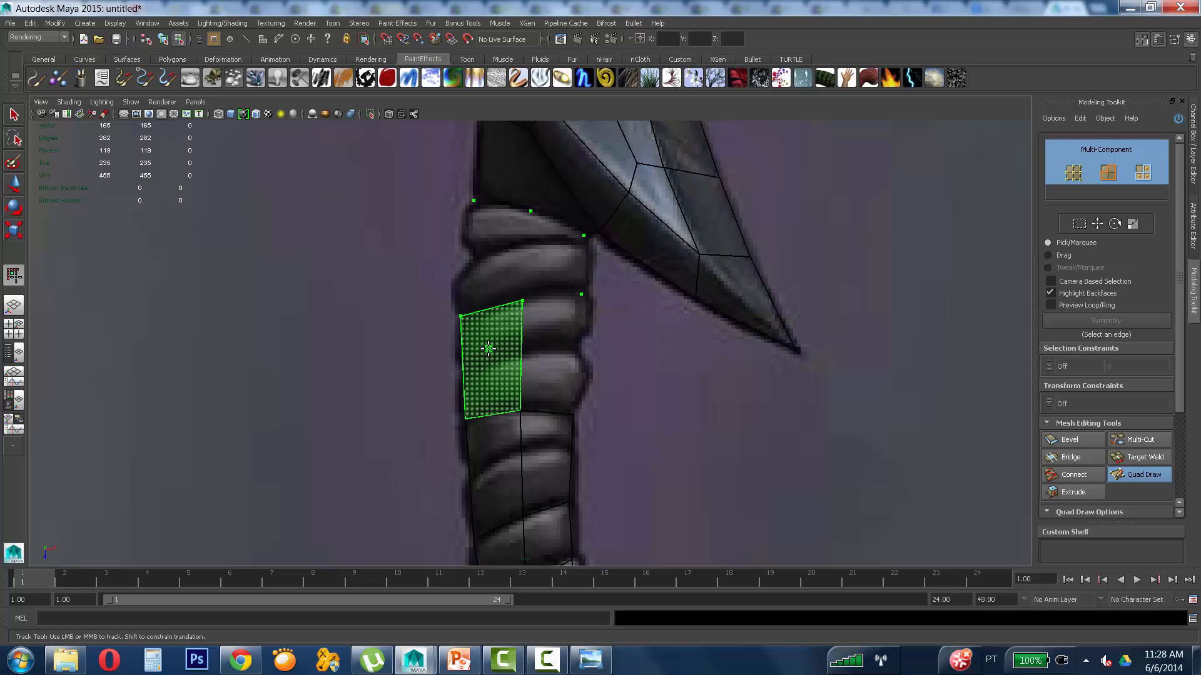
shift+click(488, 349)
shift+click(553, 343)
shift+click(550, 263)
shift+click(503, 260)
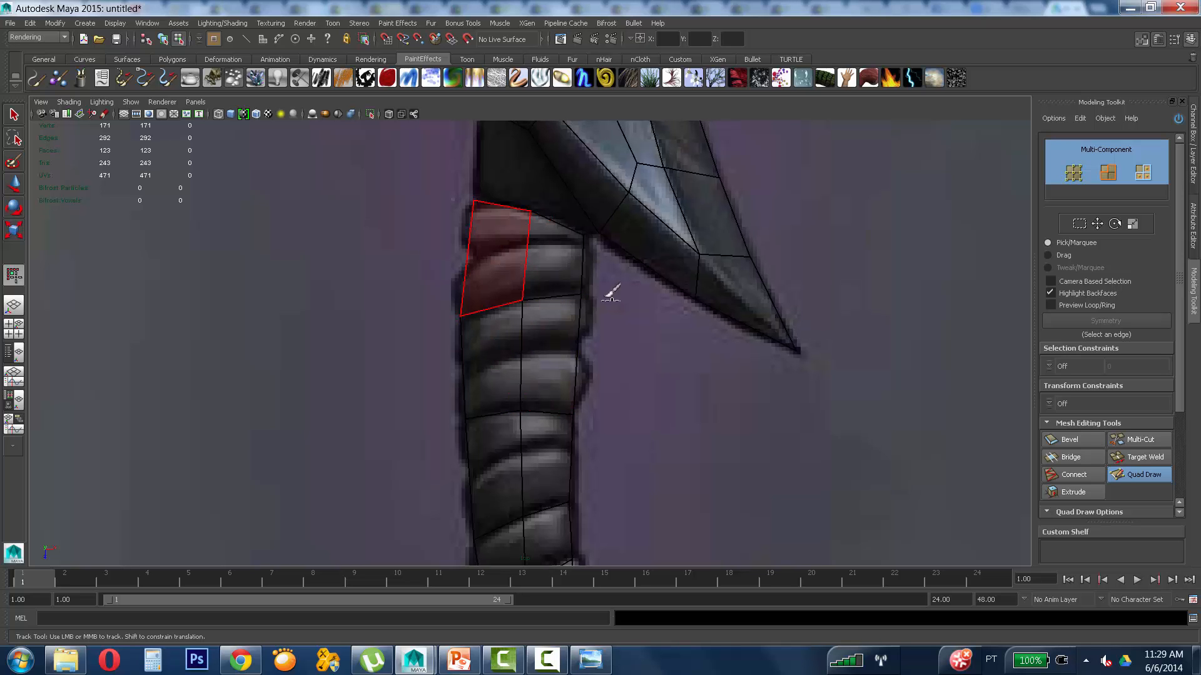
Step: Join the pommel to the grip's lower end by repositioning its upper vertices, filling the outer gap and welding the inner vertex to the grip's middle
alt+middle_drag(610, 462, 582, 292)
alt+middle_drag(548, 489, 538, 263)
drag(534, 228, 538, 237)
scroll(585, 348, down, 5)
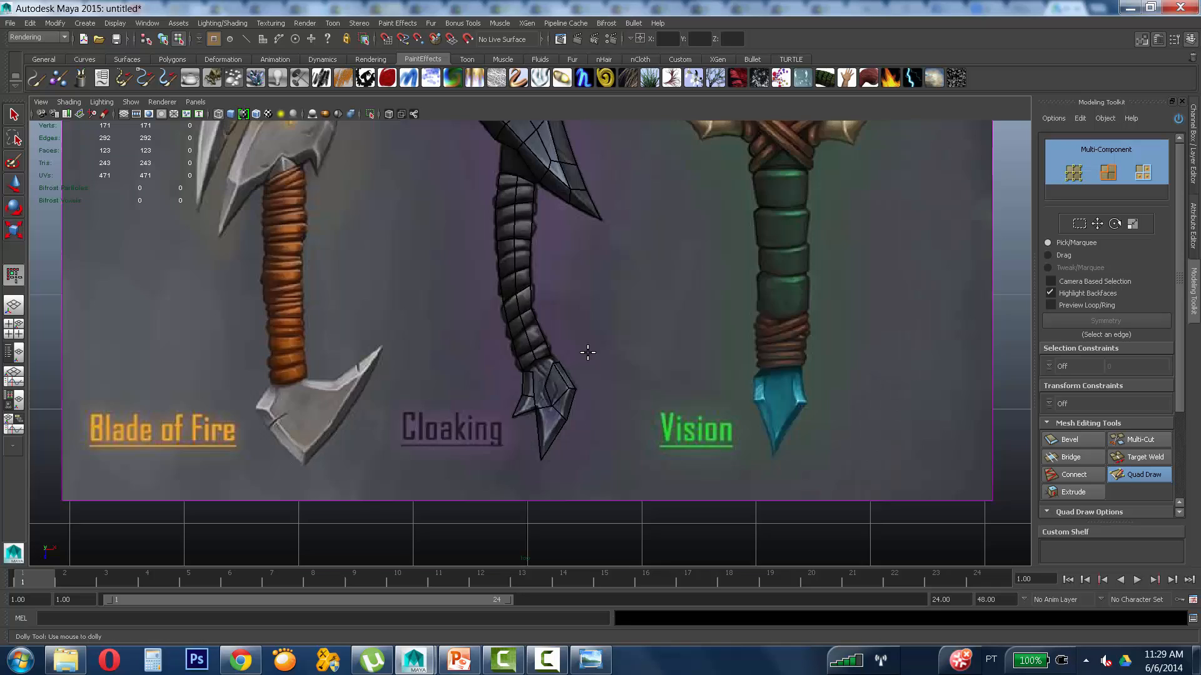
scroll(888, 230, up, 2)
alt+right_drag(888, 231, 1026, 225)
alt+middle_drag(488, 167, 517, 359)
alt+right_drag(517, 358, 558, 275)
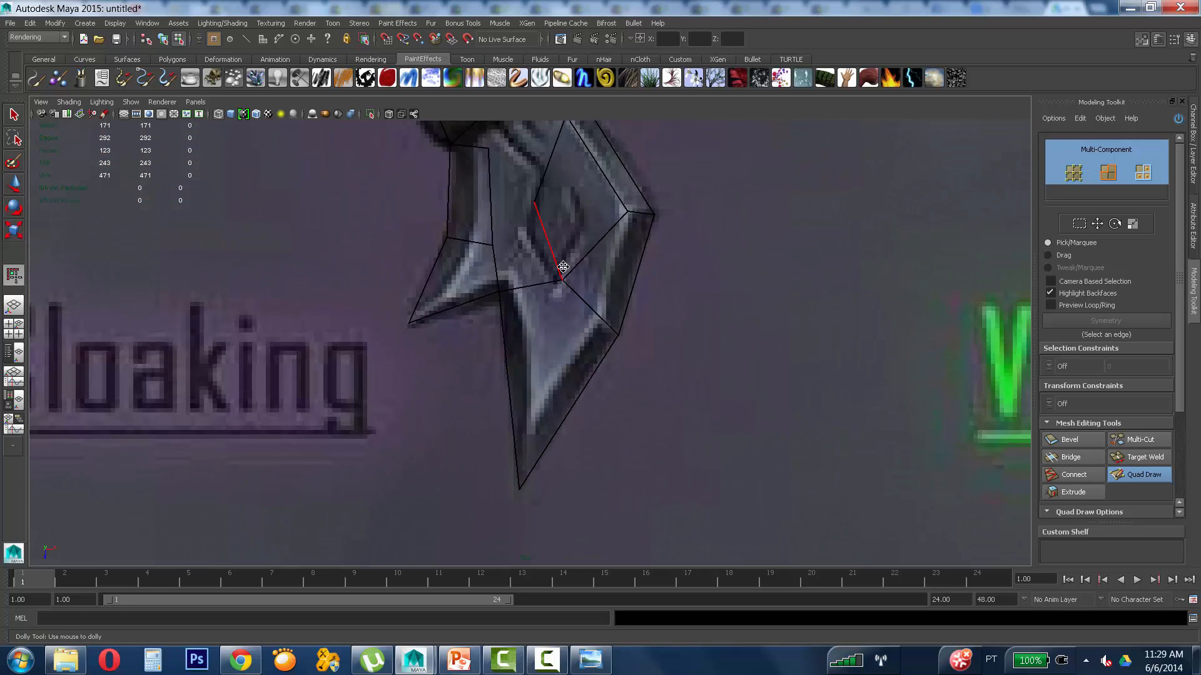
alt+middle_drag(557, 271, 563, 409)
mouse_move(575, 255)
mouse_down()
mouse_move(589, 299)
mouse_move(623, 285)
mouse_up()
drag(497, 288, 468, 286)
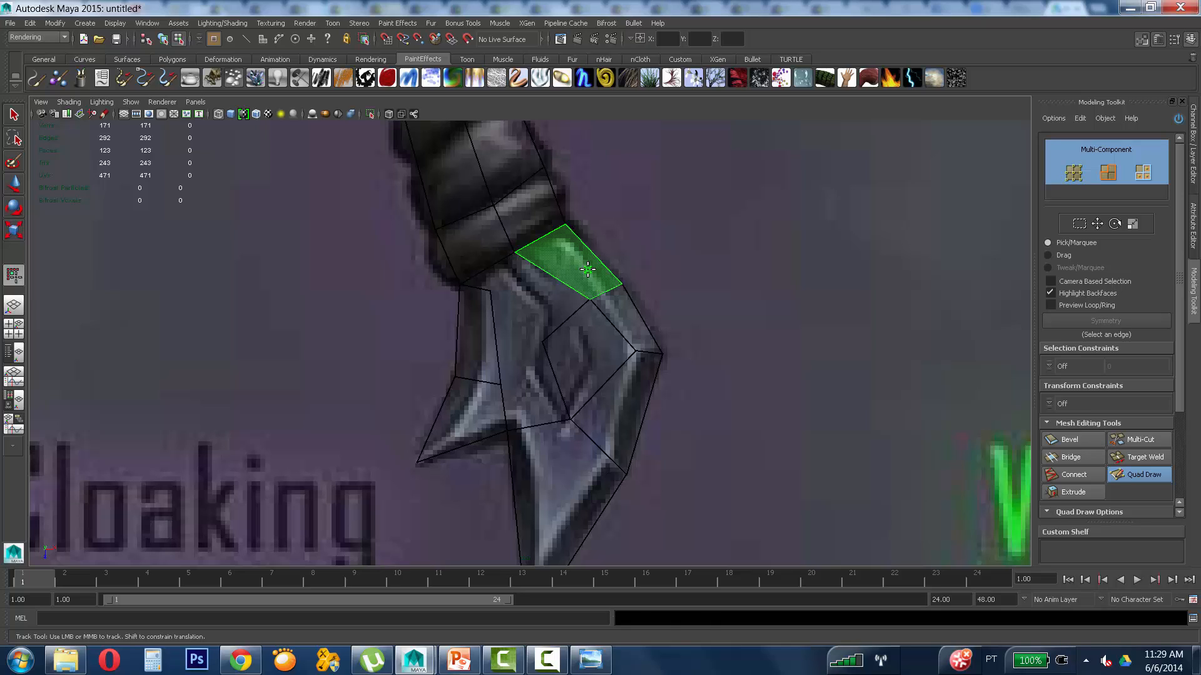
shift+click(576, 258)
drag(496, 294, 518, 257)
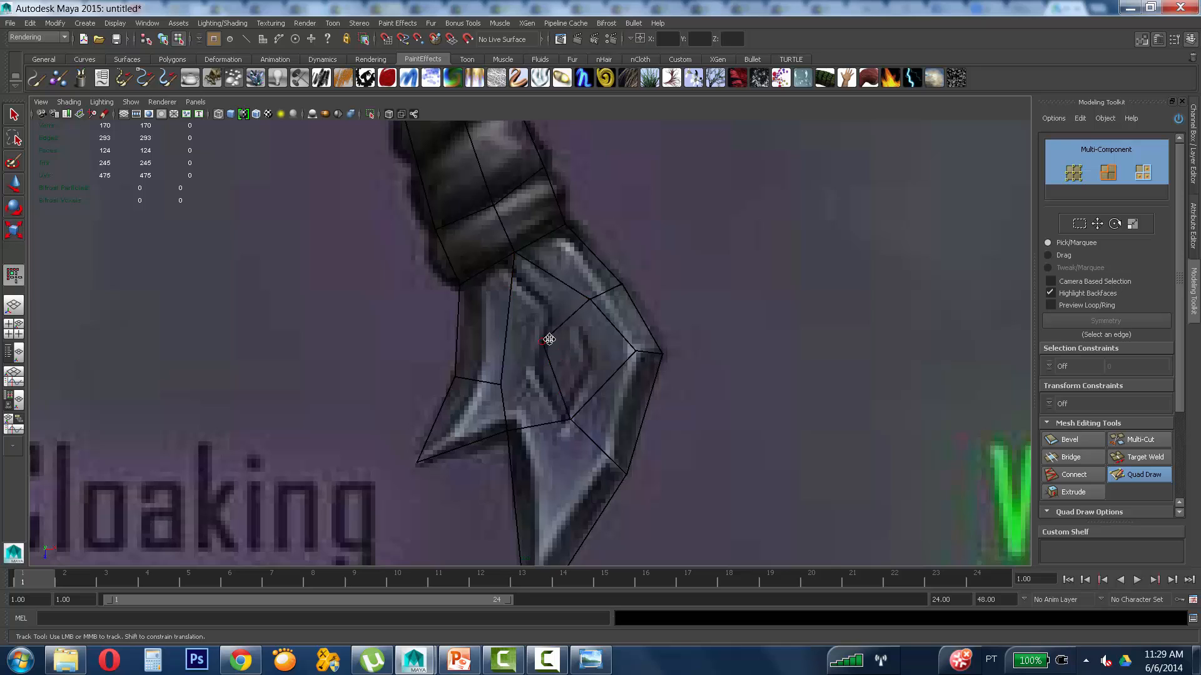
Step: Fill the two open faces in the pommel's centre and reposition the inner vertices beside them for an even quad layout
drag(550, 339, 563, 352)
shift+click(542, 381)
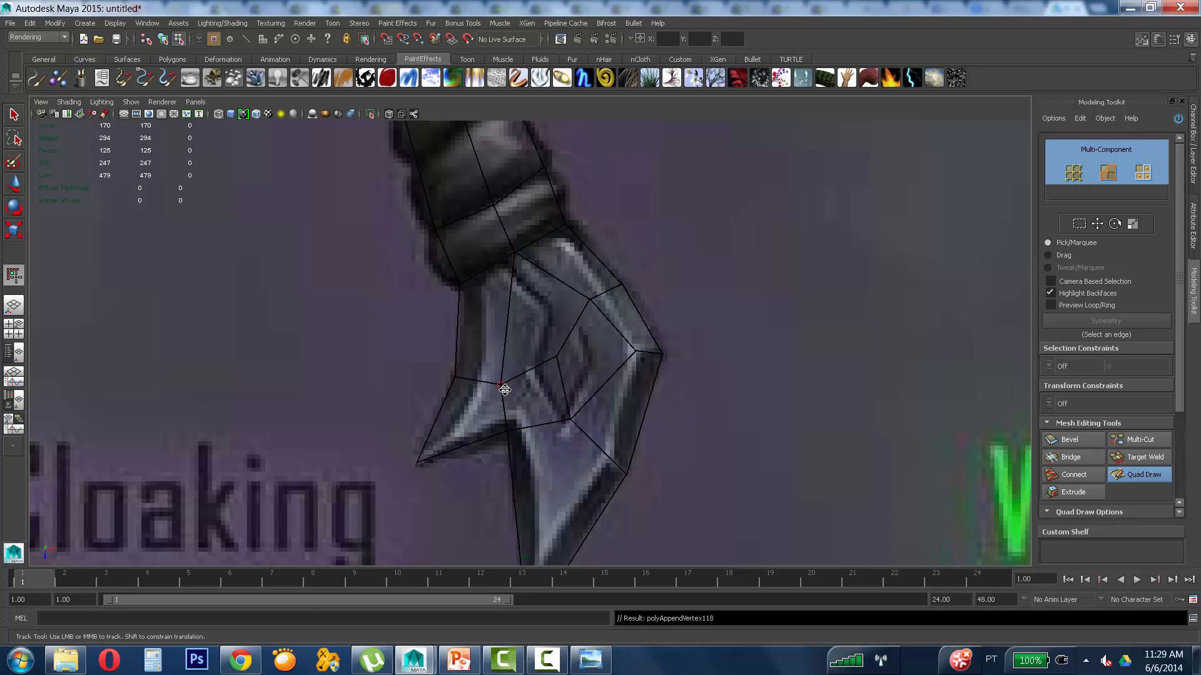
drag(500, 382, 507, 346)
shift+click(541, 327)
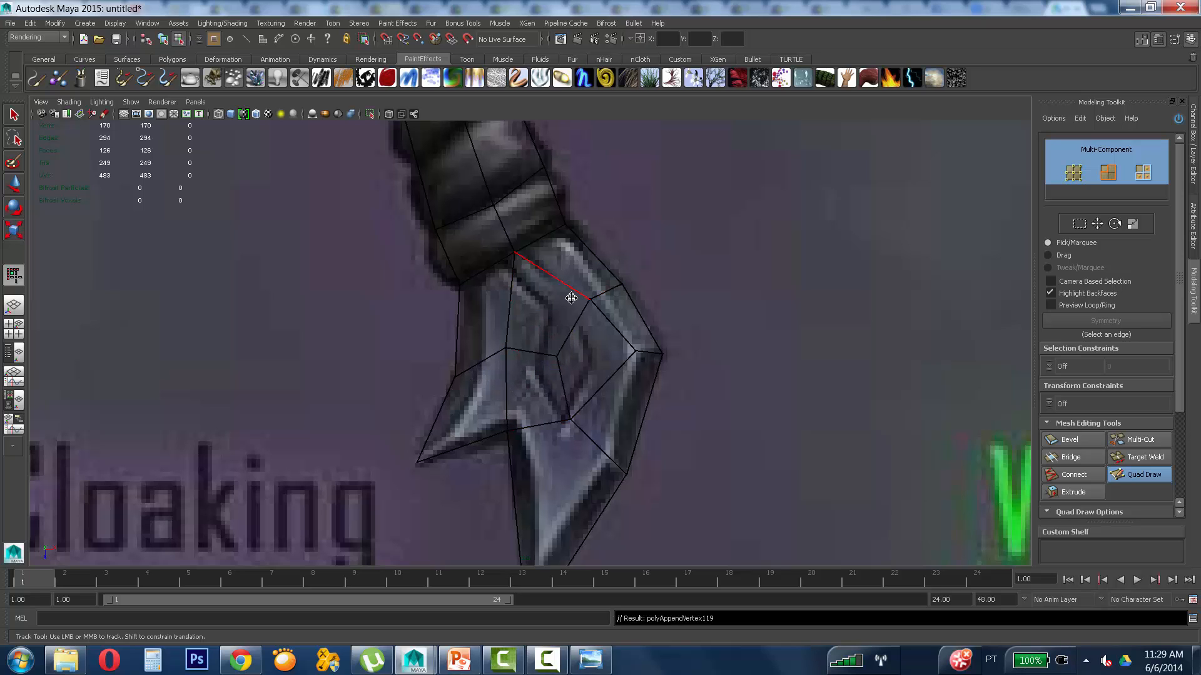
Step: Nudge the pommel's inner, outer-corner and small-spike vertices to follow the facets and outline of the reference
drag(590, 300, 587, 307)
mouse_move(639, 351)
mouse_down()
mouse_move(626, 349)
mouse_move(667, 351)
mouse_up()
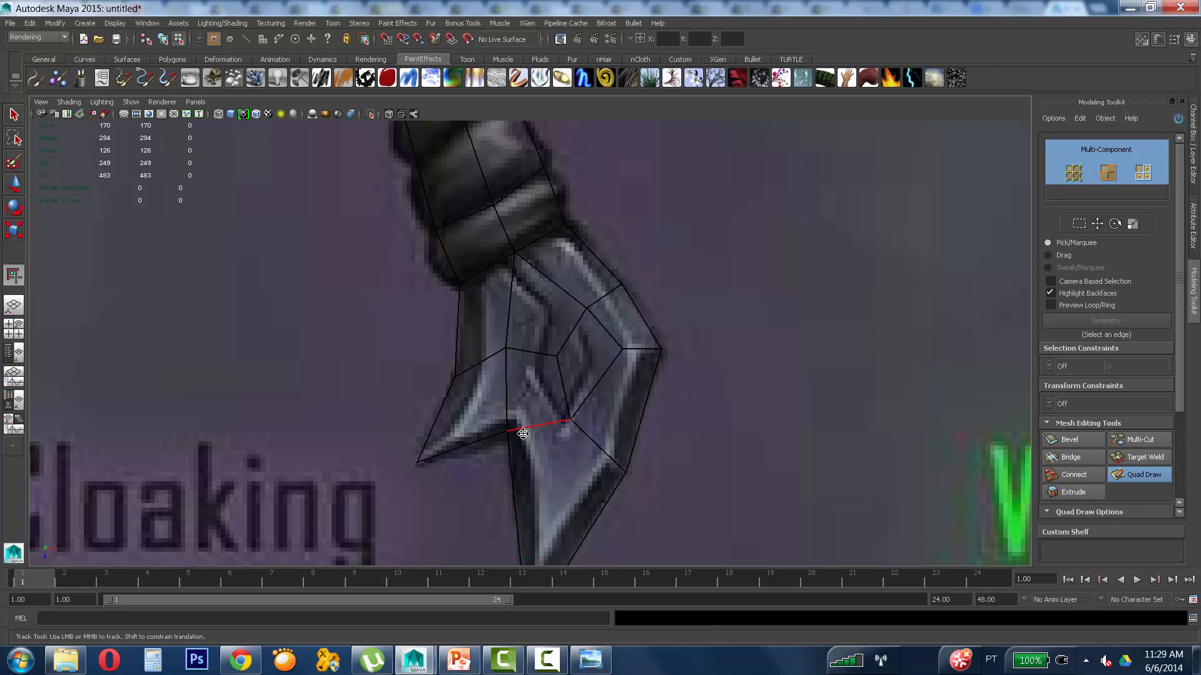
drag(510, 431, 516, 434)
drag(418, 462, 423, 466)
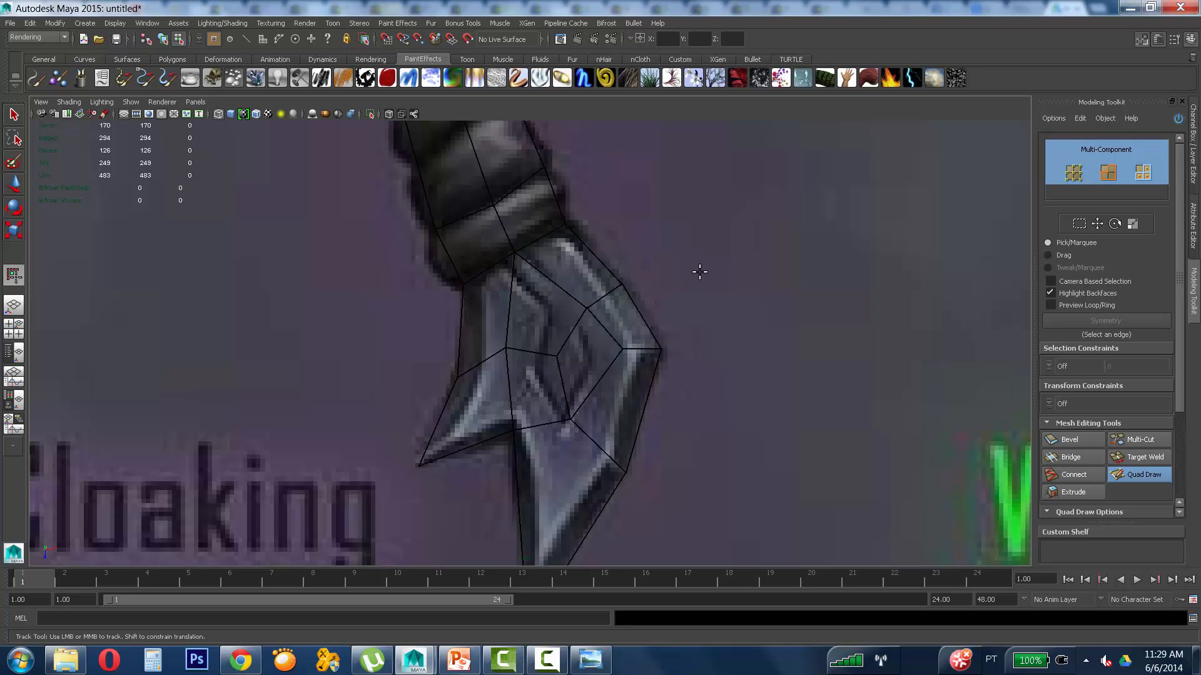
Step: Fill two faces between the grip's upper end and the blade, and move the outer blade vertex inward to the reference outline
scroll(699, 272, down, 6)
alt+middle_drag(602, 308, 621, 487)
alt+middle_drag(516, 257, 501, 436)
alt+right_drag(500, 436, 670, 370)
alt+middle_drag(669, 370, 672, 262)
alt+right_drag(671, 262, 1113, 316)
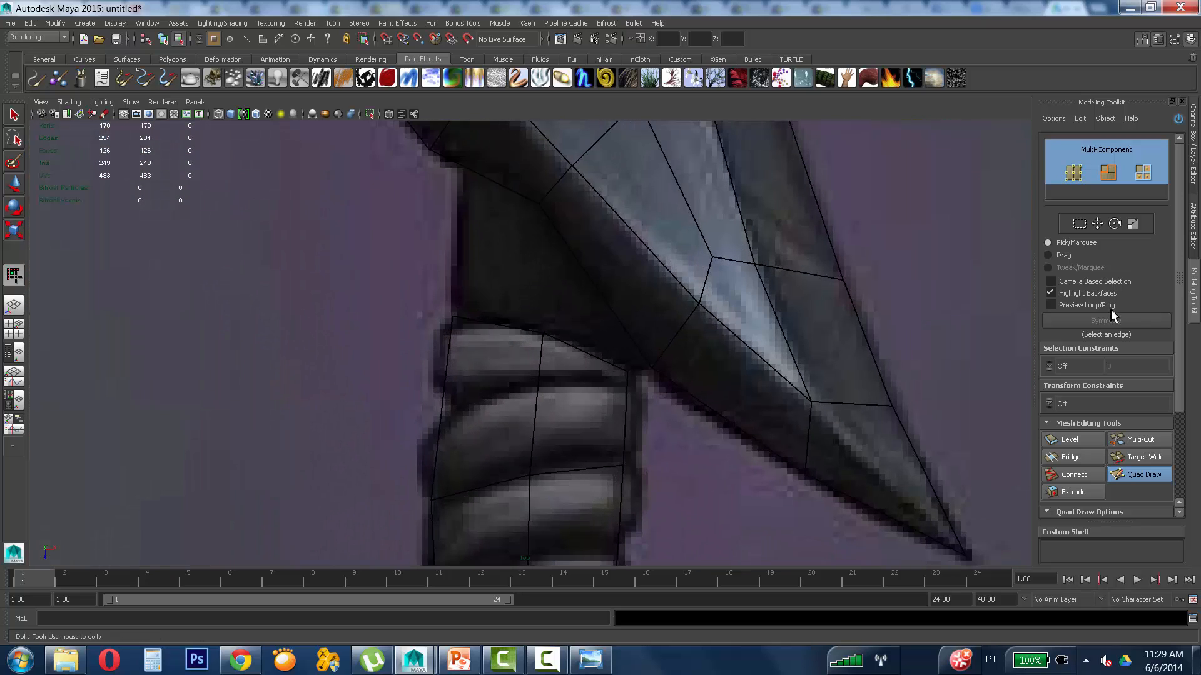
shift+click(498, 259)
shift+click(573, 309)
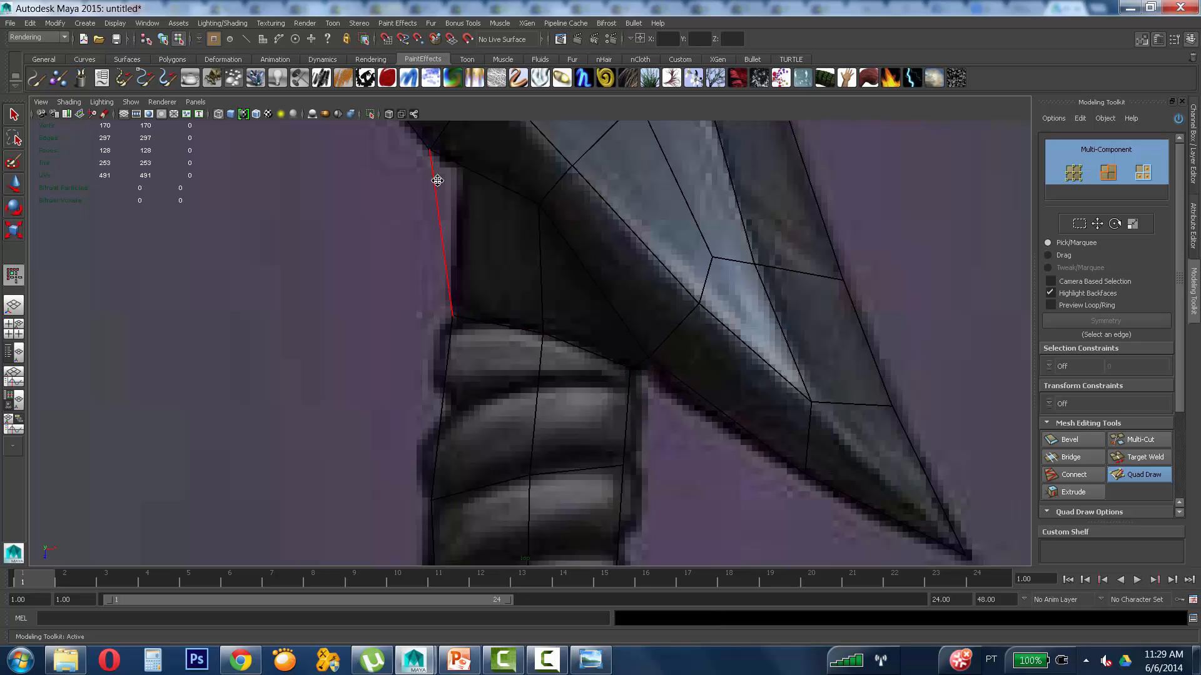
drag(430, 153, 464, 170)
Step: Exit Quad Draw in the four-view layout and return to object selection mode
scroll(464, 170, down, 5)
key(space)
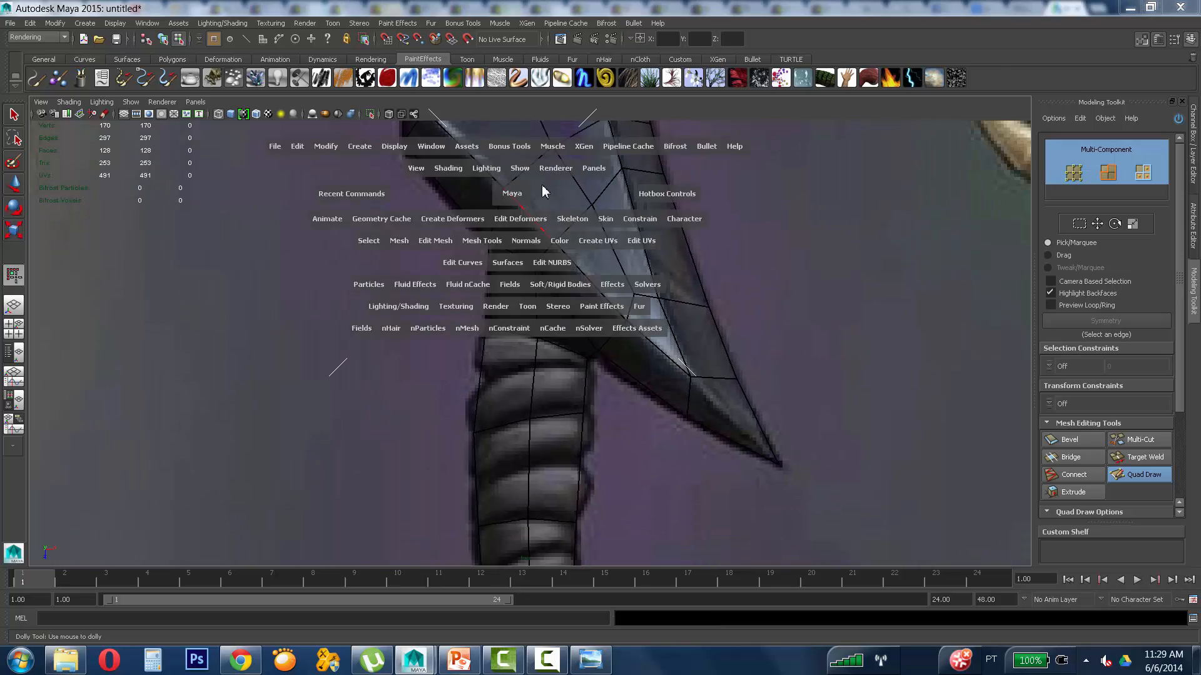
alt+drag(853, 285, 762, 226)
click(14, 115)
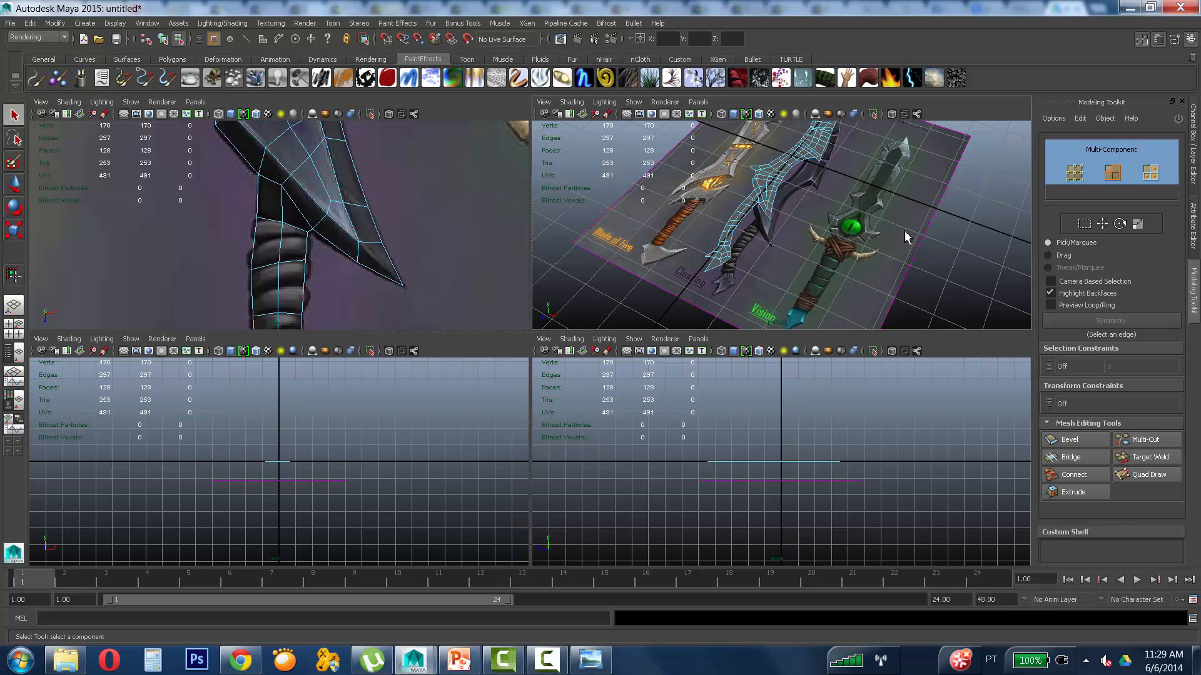
key(F8)
key(F8)
key(F8)
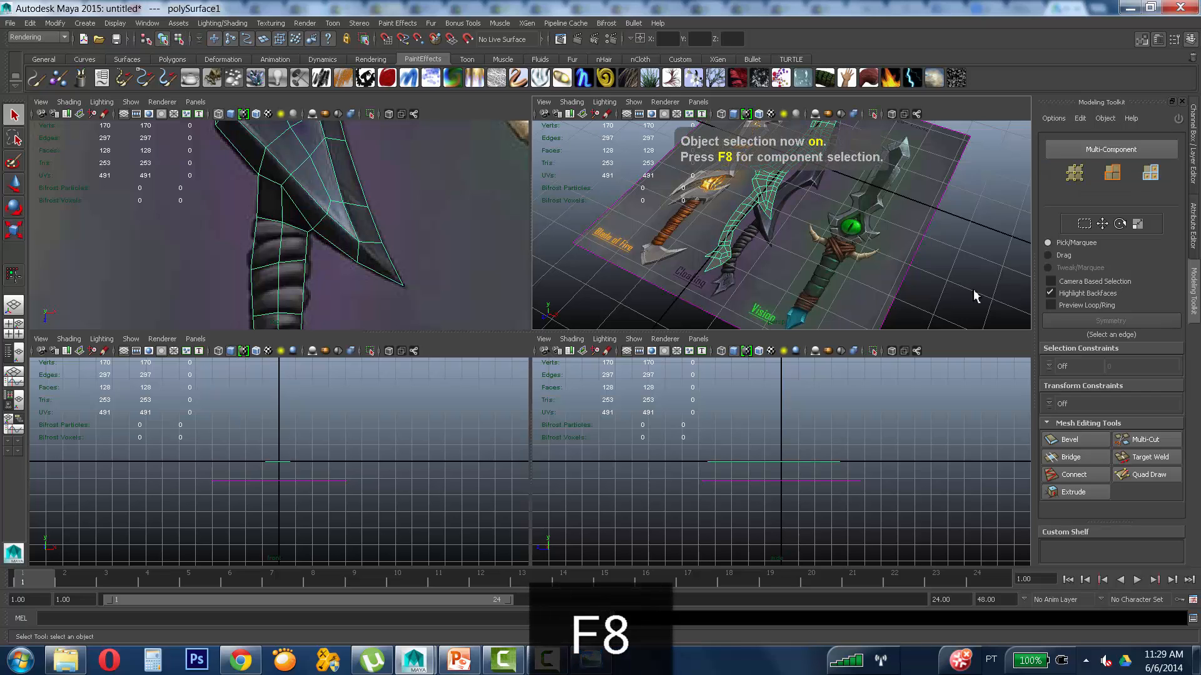
Step: Set the reference image plane to display only when looking through the top camera, and enlarge the perspective view
click(911, 250)
click(1194, 226)
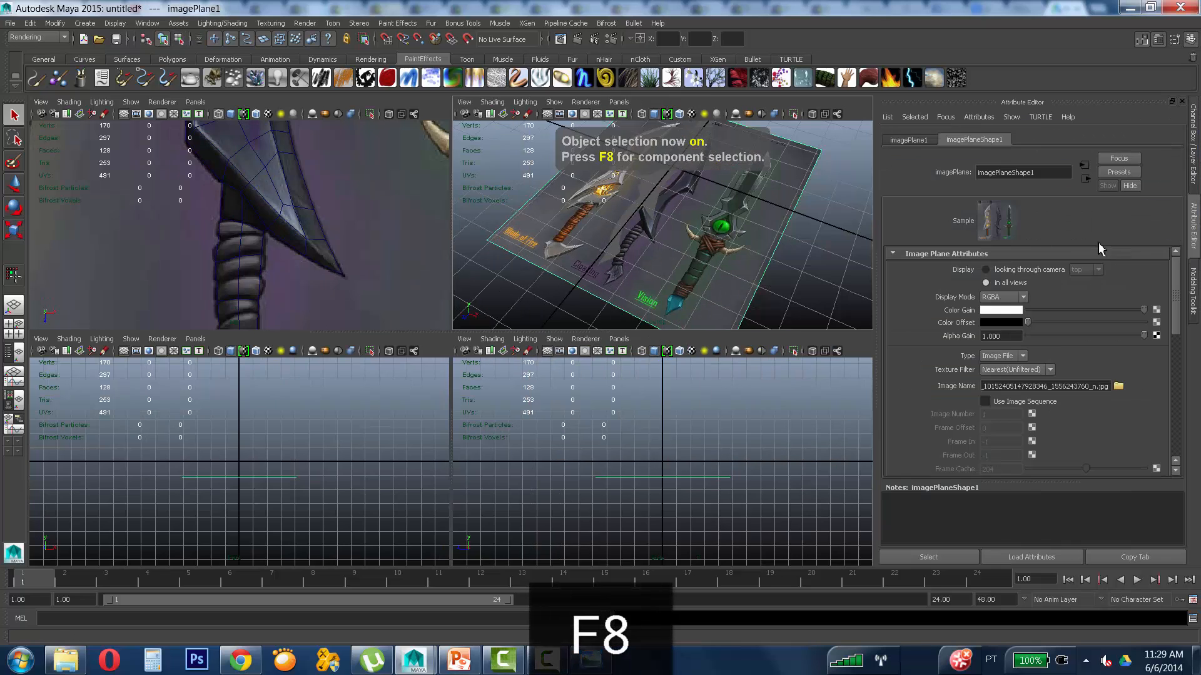
click(985, 269)
key(space)
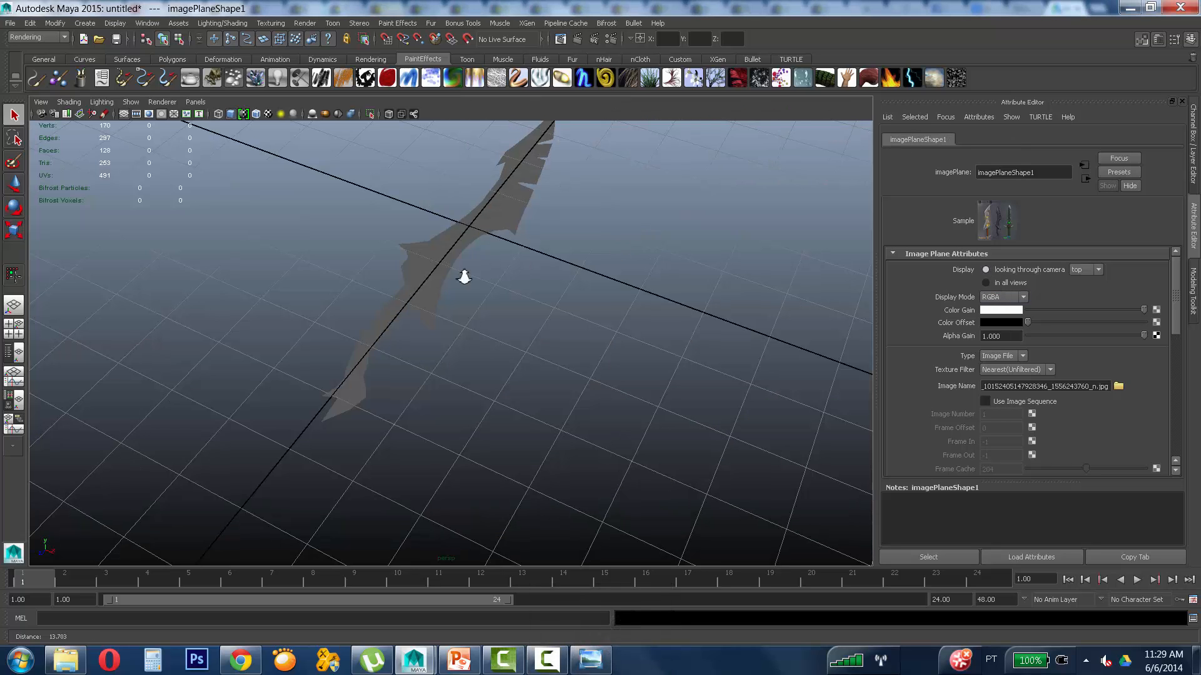
Step: Select the dagger mesh and examine its flatness and overall shape from several perspective angles
alt+drag(464, 277, 458, 332)
click(541, 302)
scroll(528, 275, up, 3)
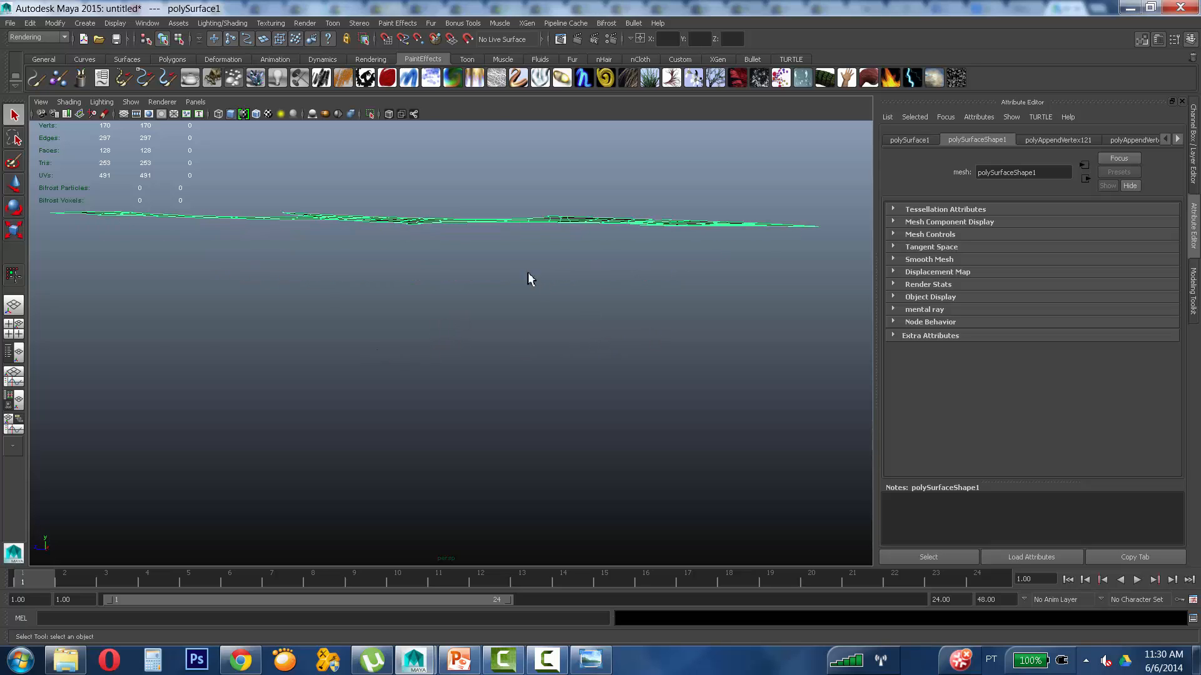
alt+right_drag(528, 275, 524, 301)
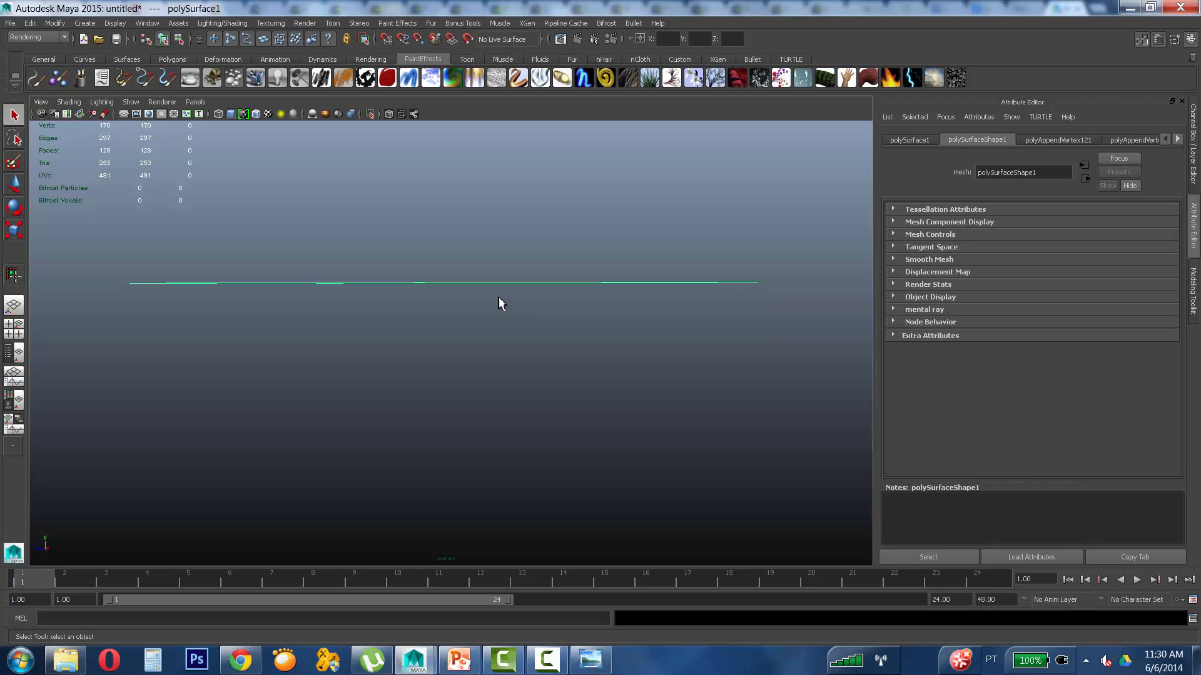
alt+drag(499, 298, 571, 303)
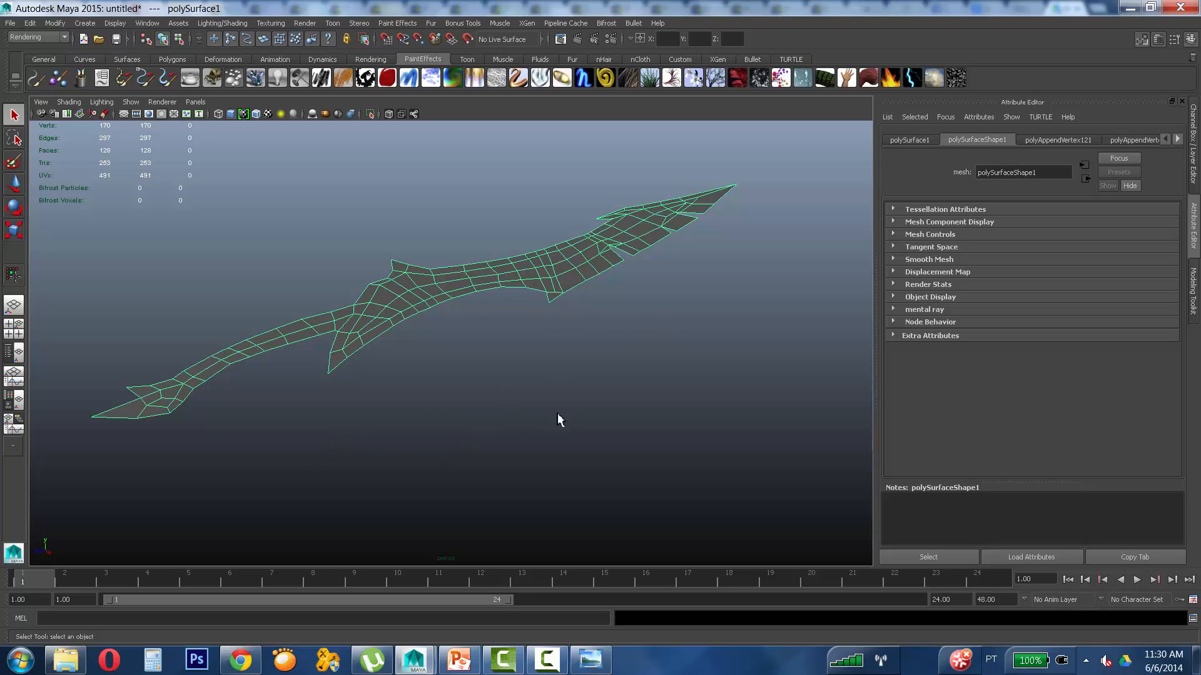
click(561, 666)
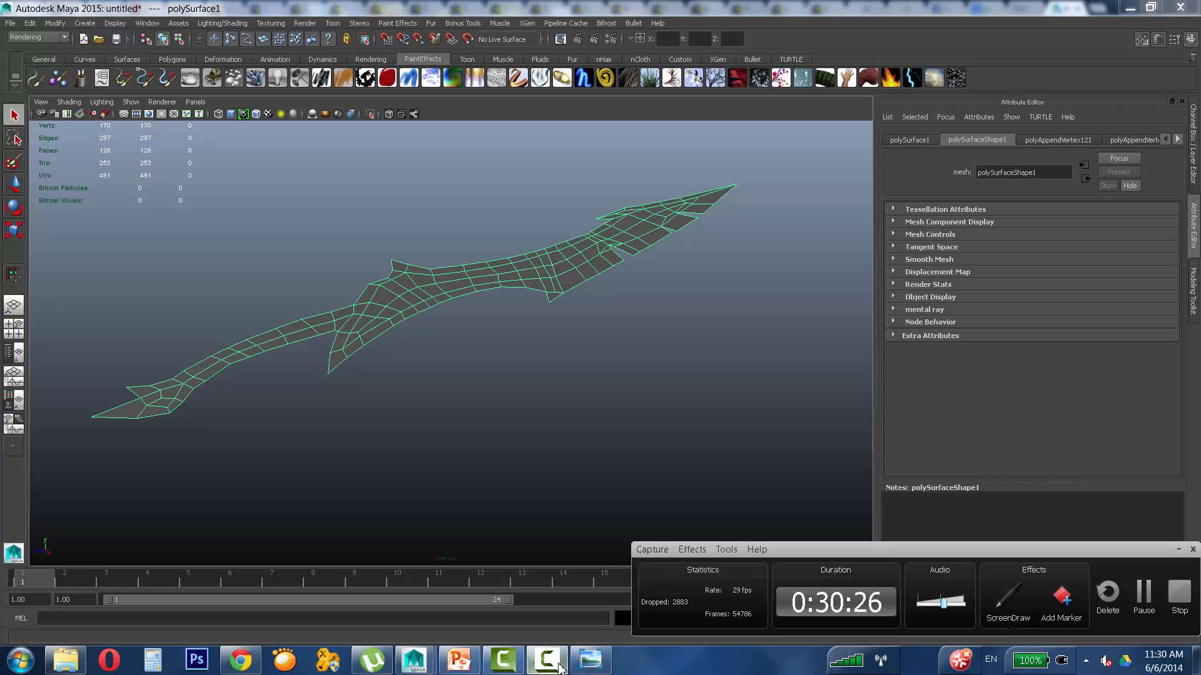
click(561, 666)
Step: Compare the whole mesh with the reference in the enlarged top view, and inspect it in the enlarged perspective view
key(space)
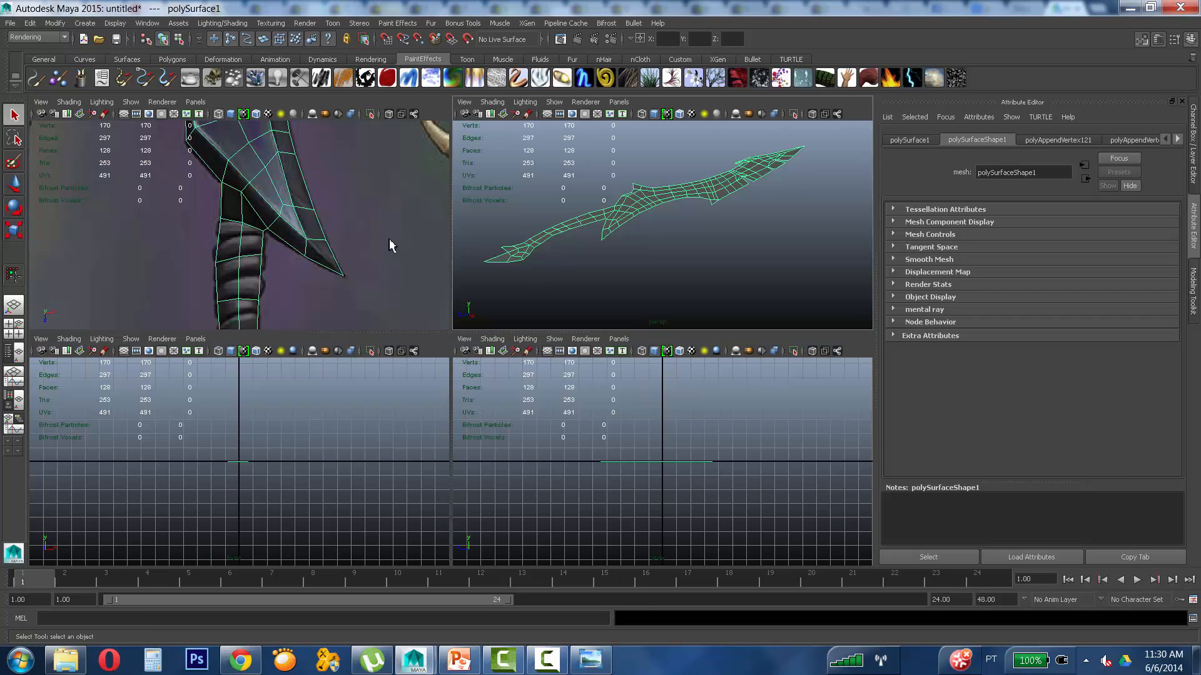
key(space)
alt+right_drag(584, 242, 706, 203)
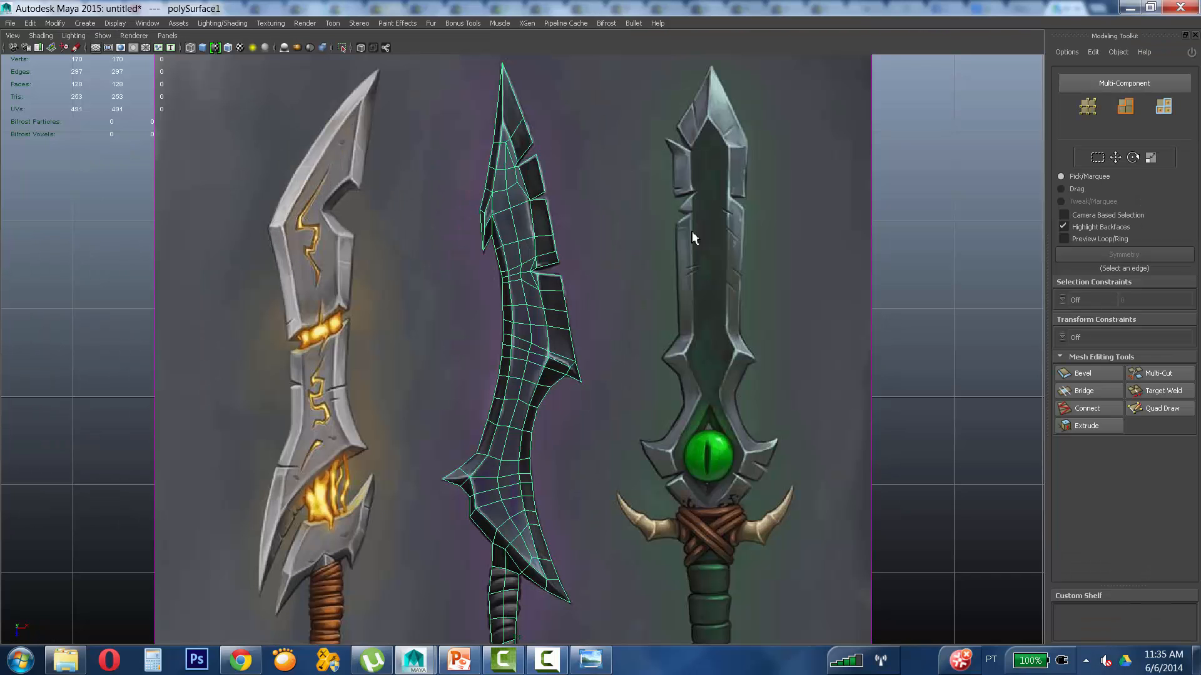
scroll(579, 391, down, 5)
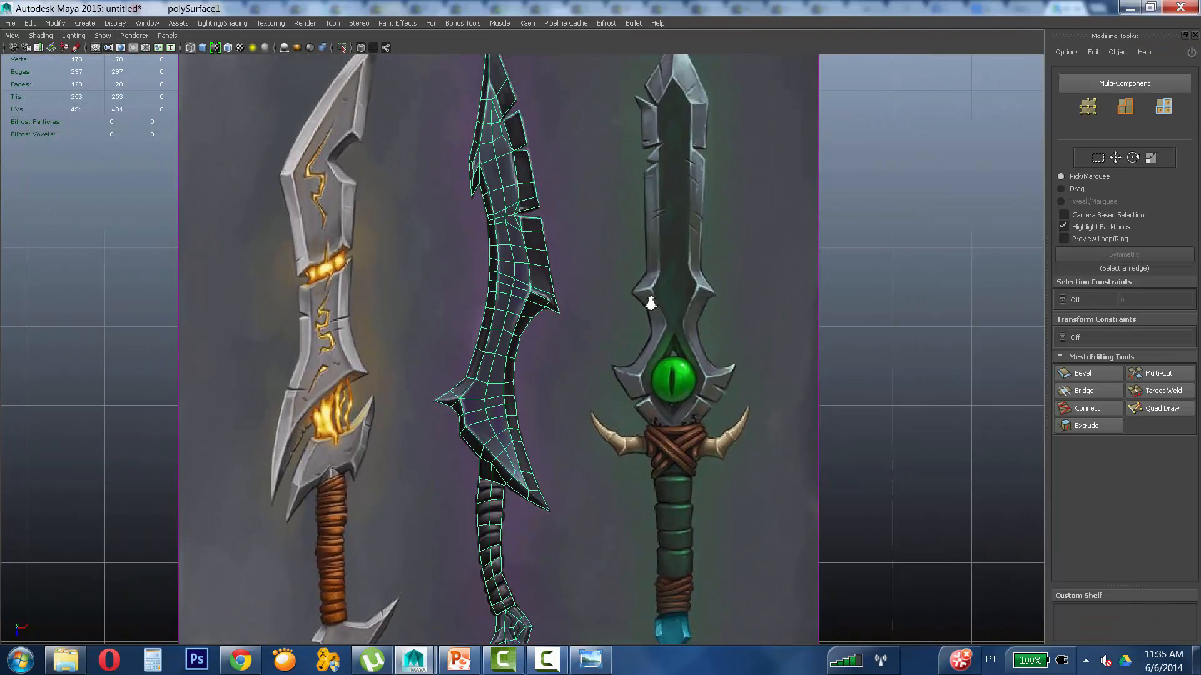
key(ctrl+space)
key(space)
key(space)
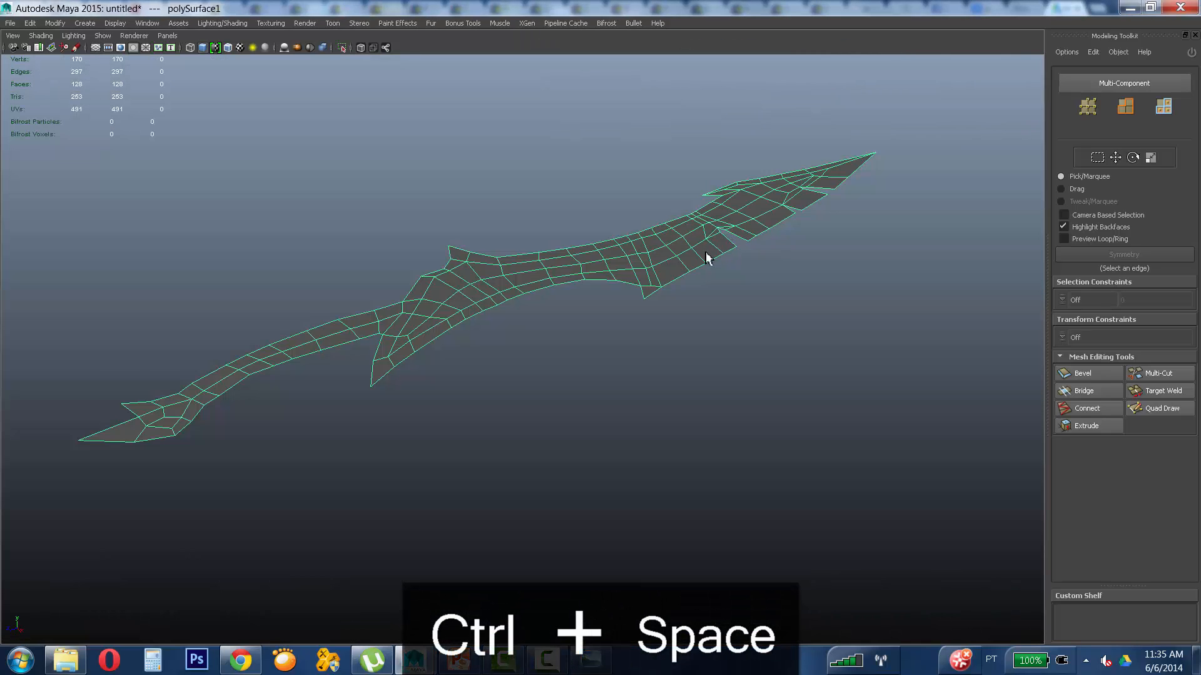
alt+drag(706, 253, 691, 288)
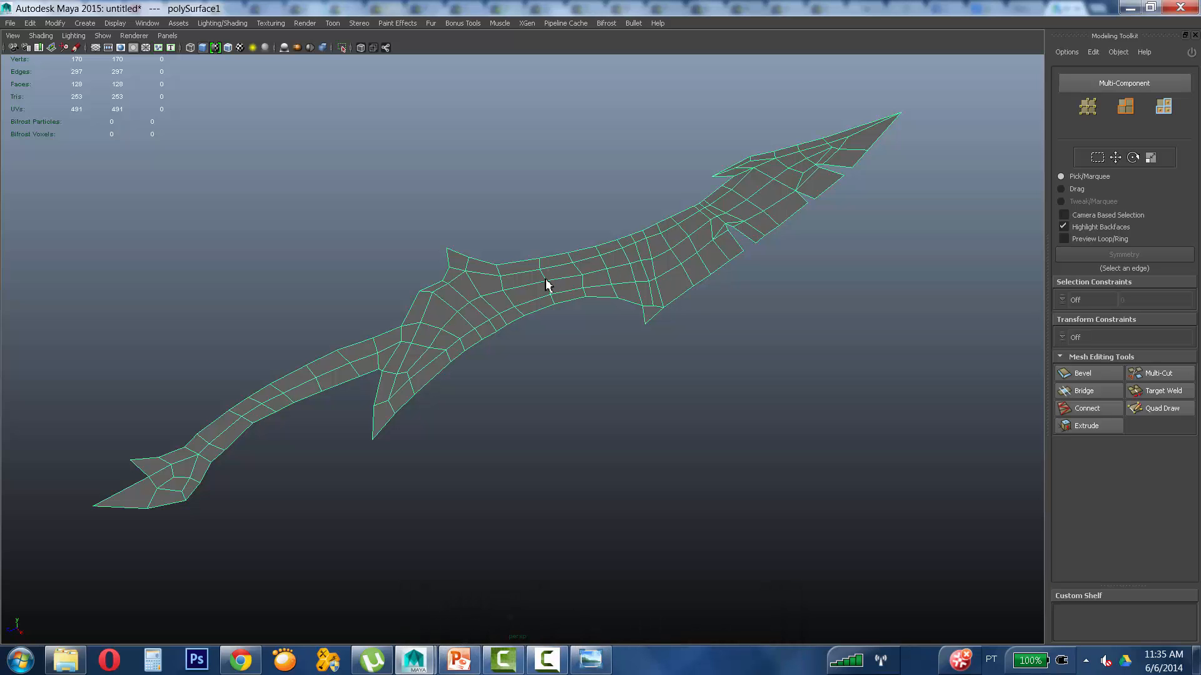
Step: Connect the inner vertex of the long spike beside the handle to the spike's tip vertex with a new edge
alt+drag(539, 306, 544, 338)
alt+middle_drag(544, 337, 600, 268)
alt+drag(322, 365, 344, 378)
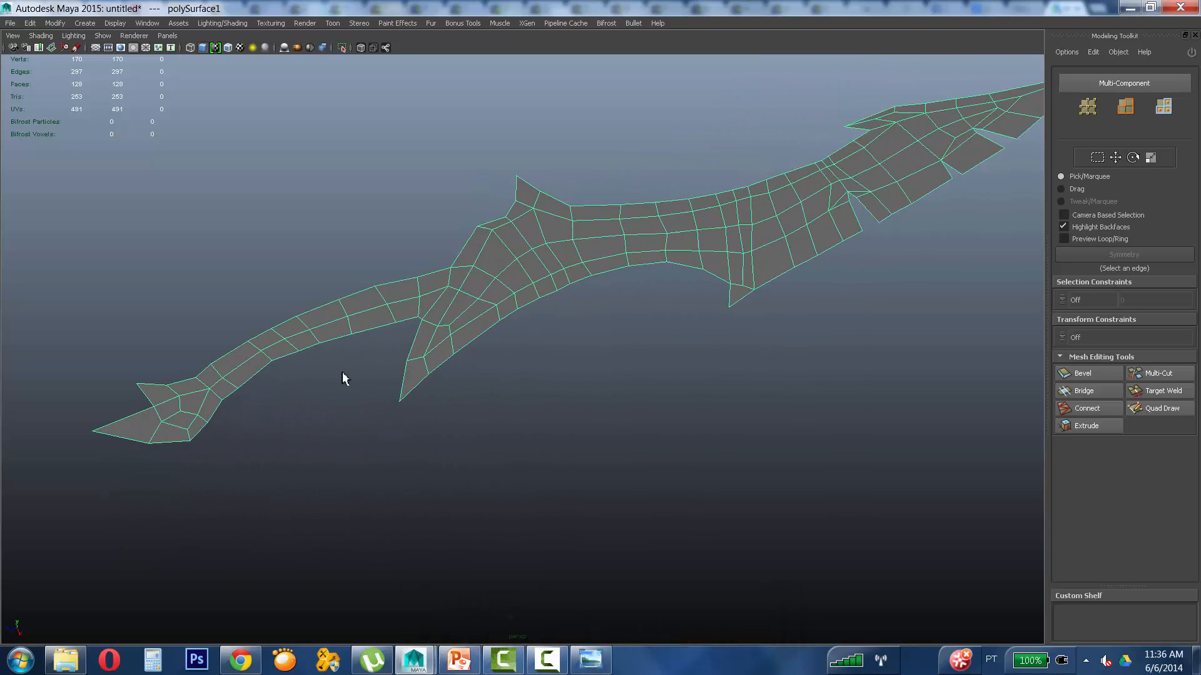
alt+middle_drag(314, 370, 357, 370)
alt+drag(356, 371, 467, 349)
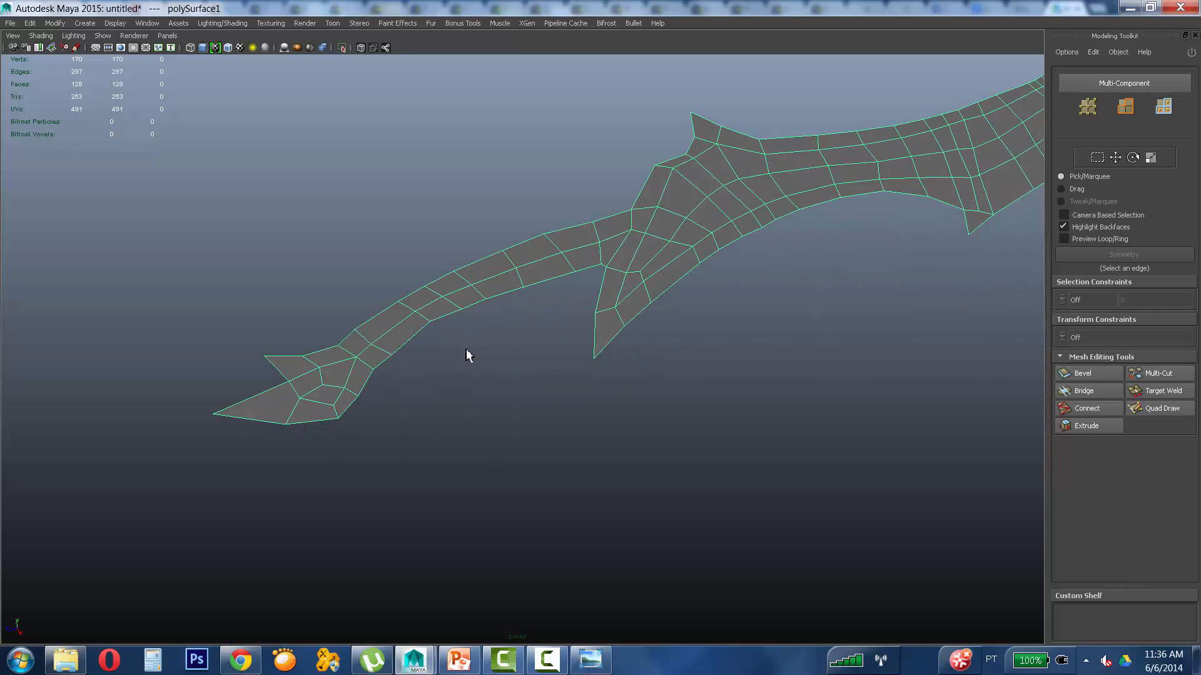
alt+drag(488, 348, 669, 344)
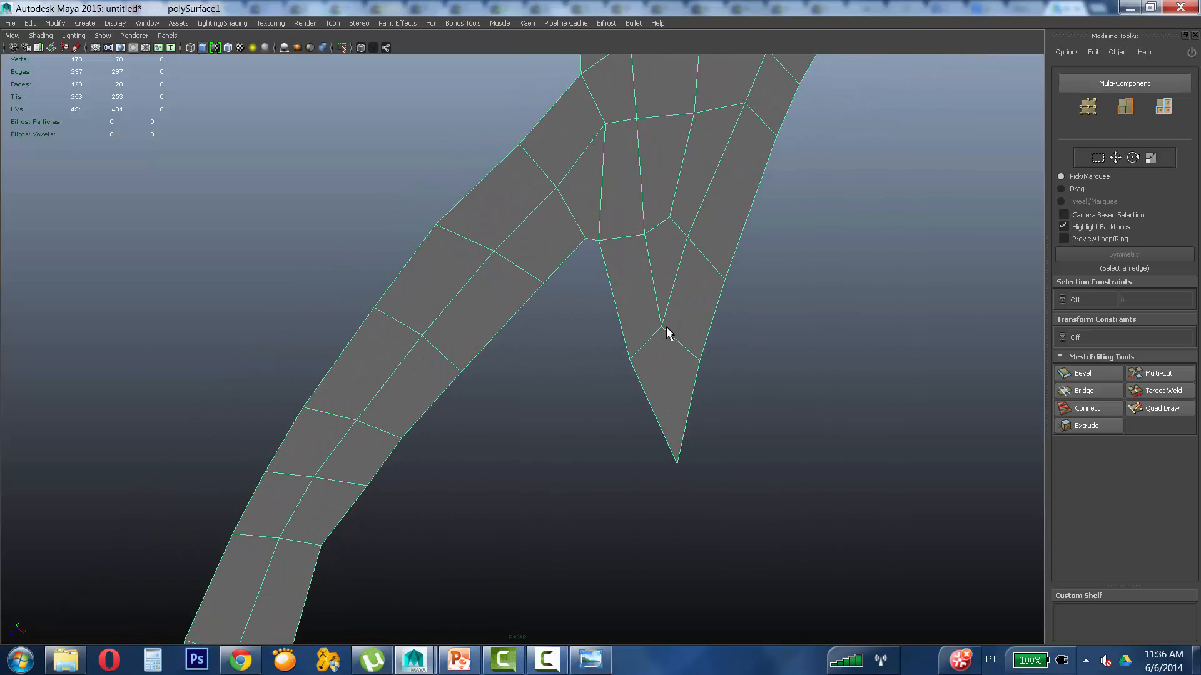
right_drag(663, 335, 609, 329)
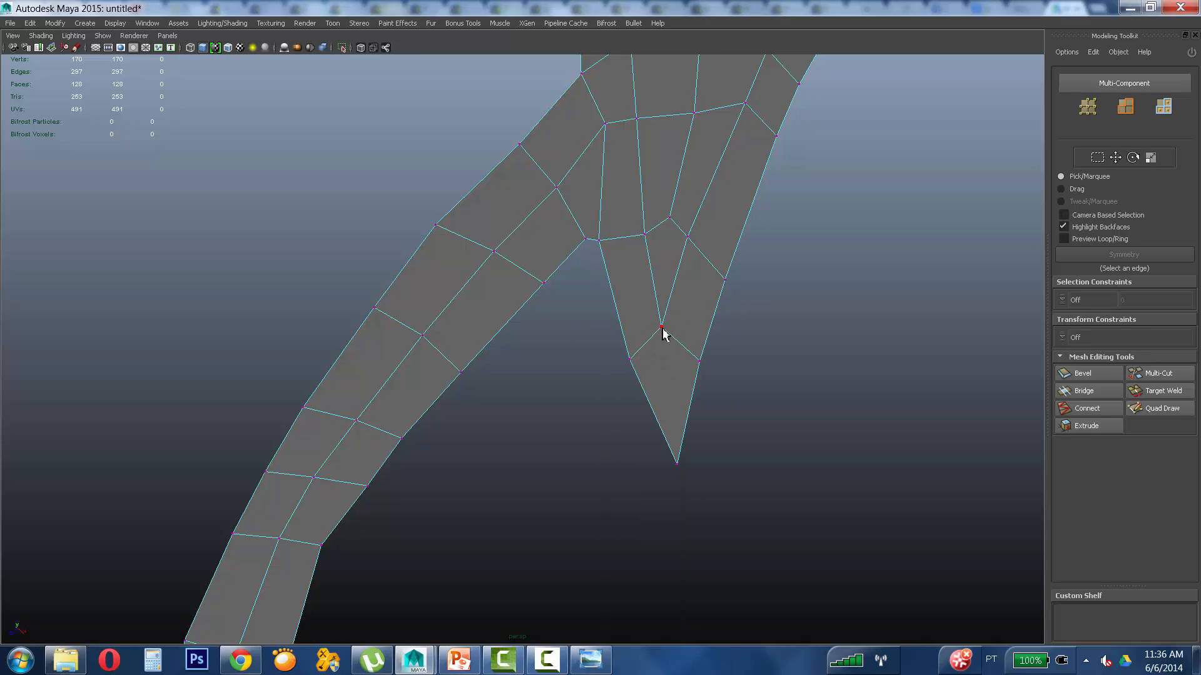
click(661, 327)
shift+drag(706, 500, 710, 504)
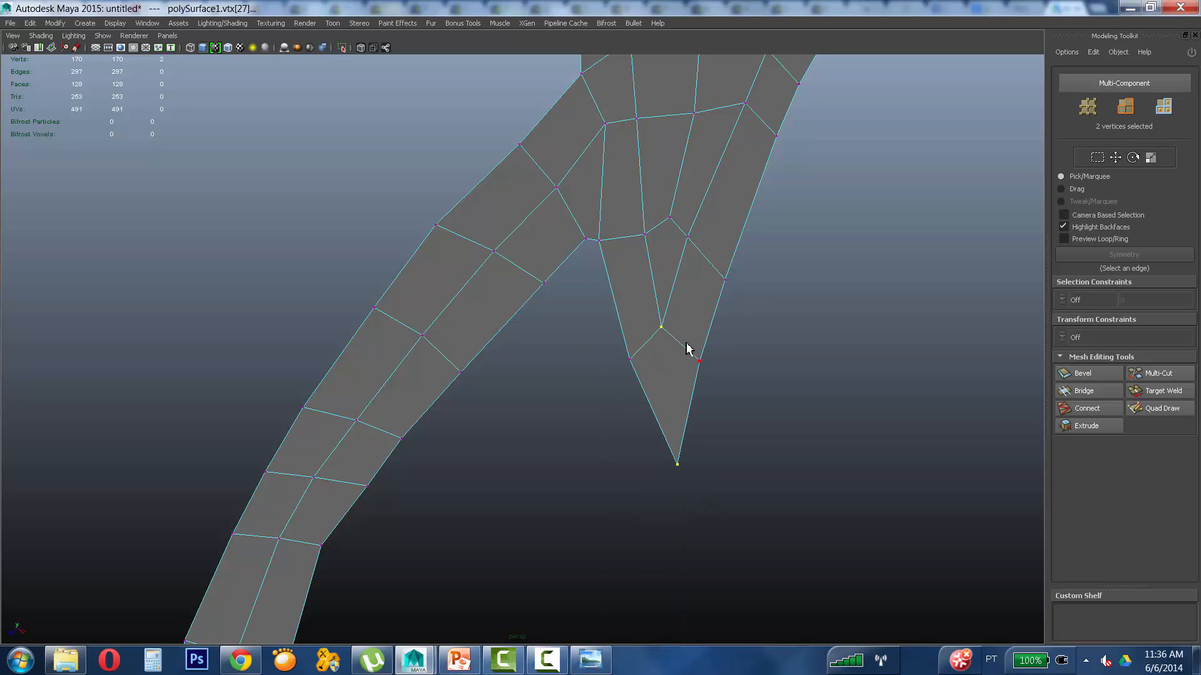
right_drag(677, 329, 669, 397)
click(775, 376)
Step: Connect the tip vertex of the small spike on the blade's lower edge to the middle vertex at its base
alt+right_drag(795, 339, 724, 342)
alt+middle_drag(725, 342, 505, 411)
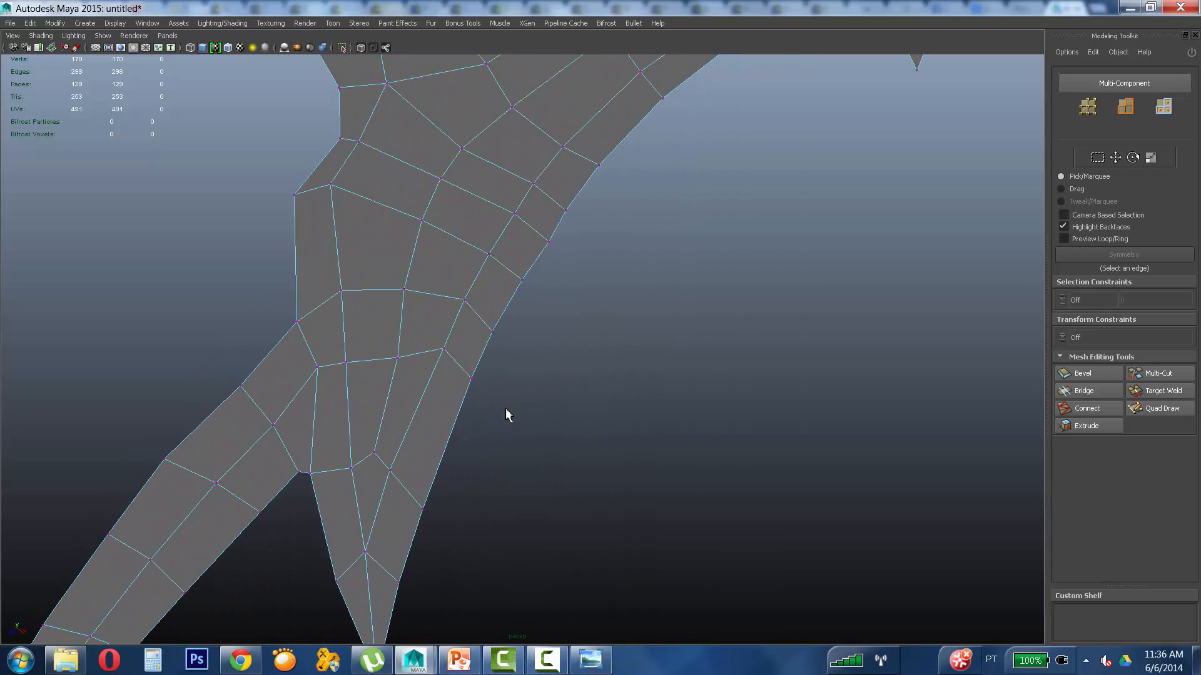
alt+middle_drag(549, 363, 413, 418)
mouse_move(619, 139)
alt+middle_down()
mouse_move(527, 316)
mouse_move(426, 379)
alt+middle_up()
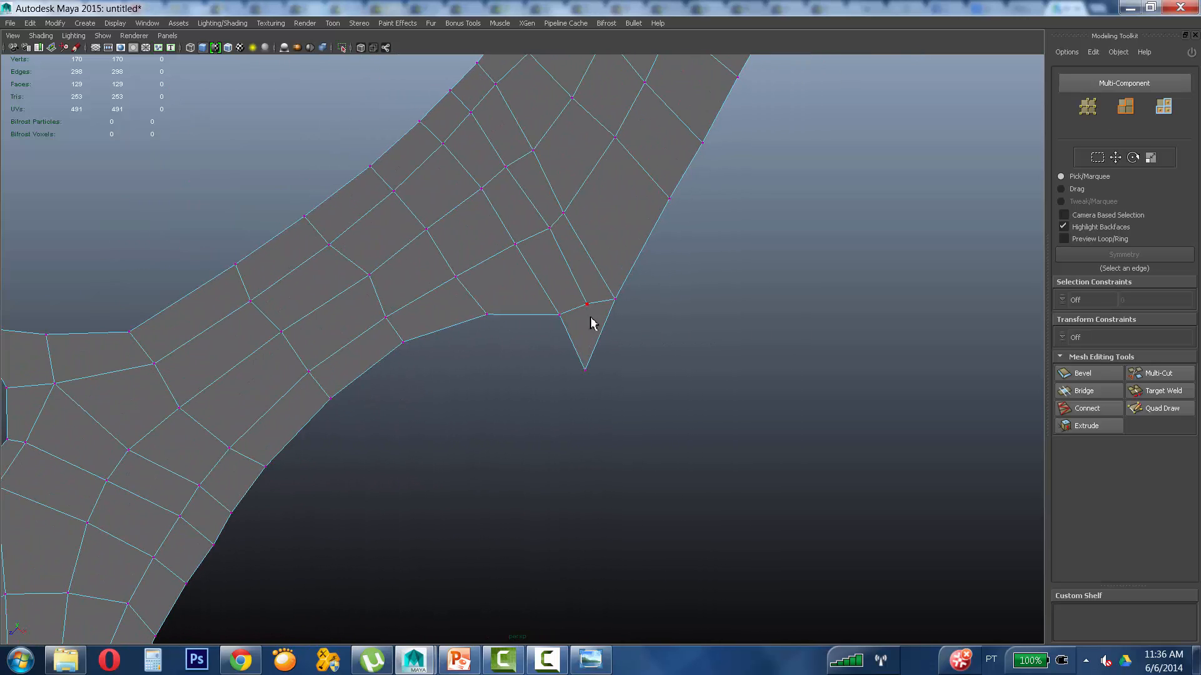
click(591, 307)
shift+drag(575, 350, 611, 419)
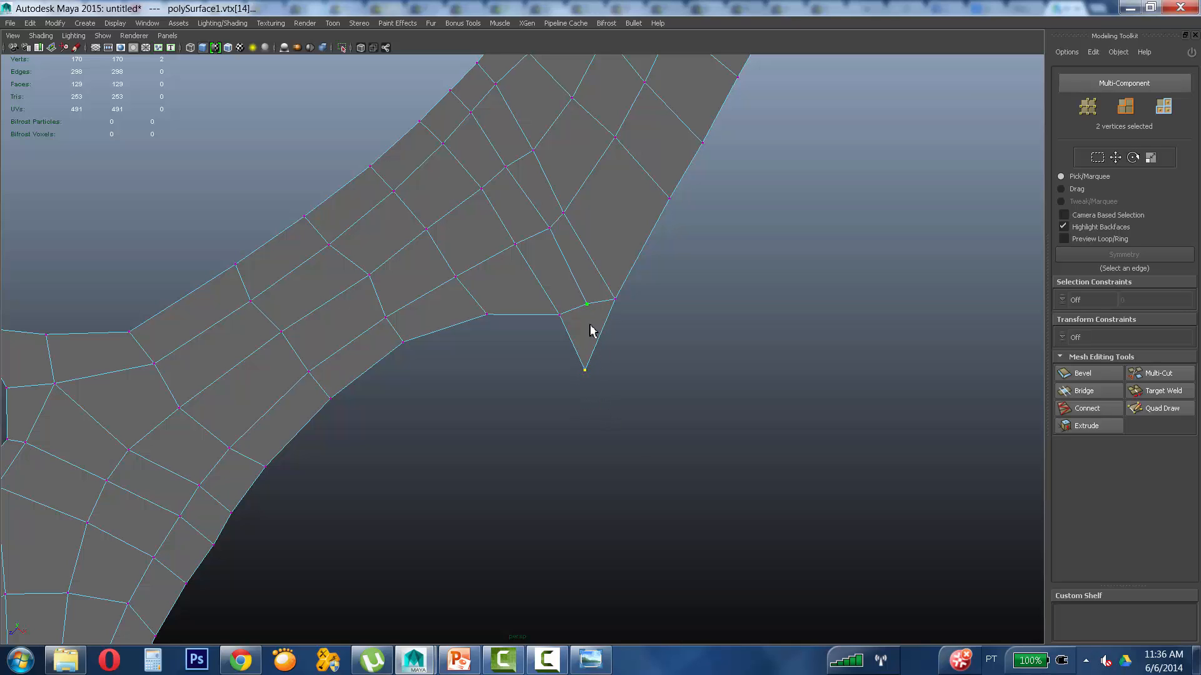
right_drag(590, 308, 601, 373)
Step: Connect the tip vertex of the spike on the guard's upper edge to the inner vertex at its base
alt+middle_drag(643, 280, 557, 475)
alt+middle_drag(650, 261, 596, 354)
mouse_move(596, 354)
alt+mouse_down()
mouse_move(544, 357)
mouse_move(628, 300)
mouse_move(556, 391)
mouse_move(595, 287)
mouse_move(438, 431)
mouse_move(370, 407)
mouse_move(337, 375)
alt+mouse_up()
click(283, 321)
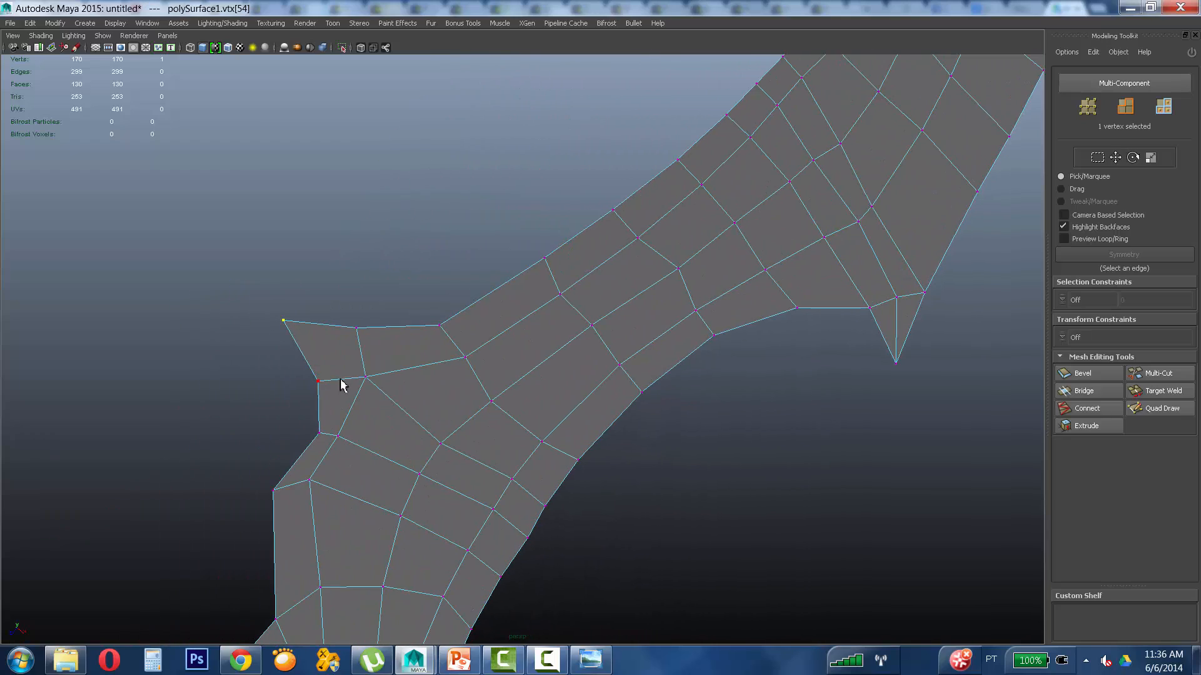
shift+click(365, 377)
key(ctrl+g)
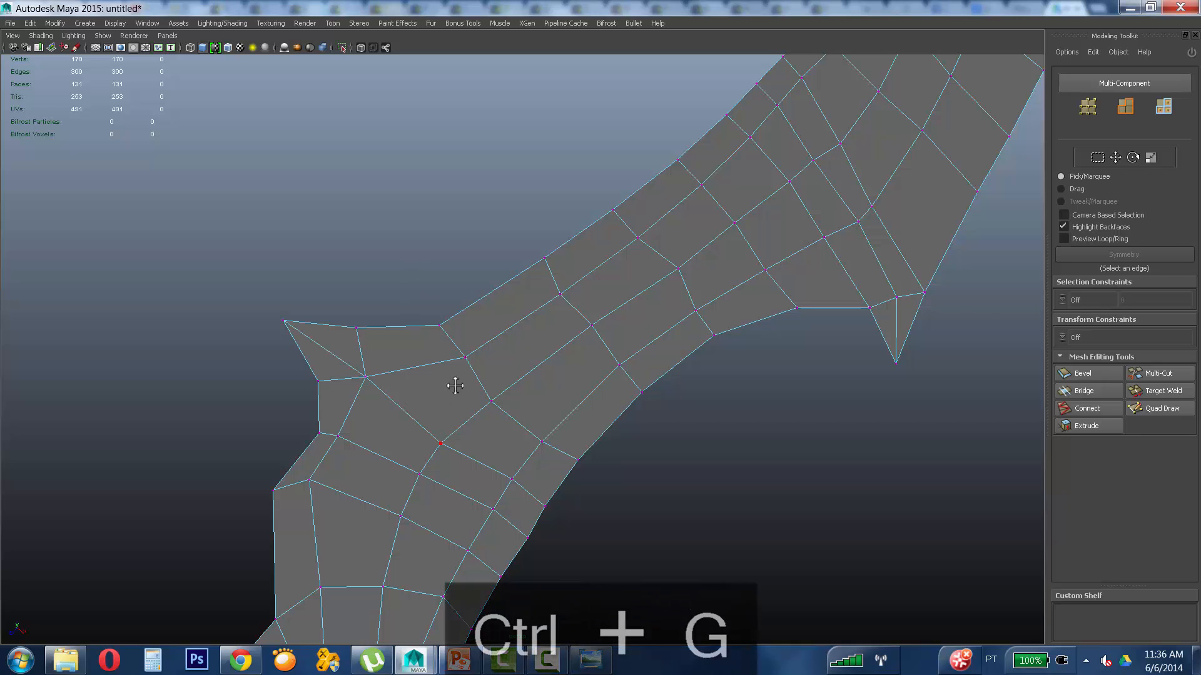
Step: Connect the tip vertex of the pommel's short spike to the inner vertex at its base with an edge
alt+drag(451, 380, 260, 397)
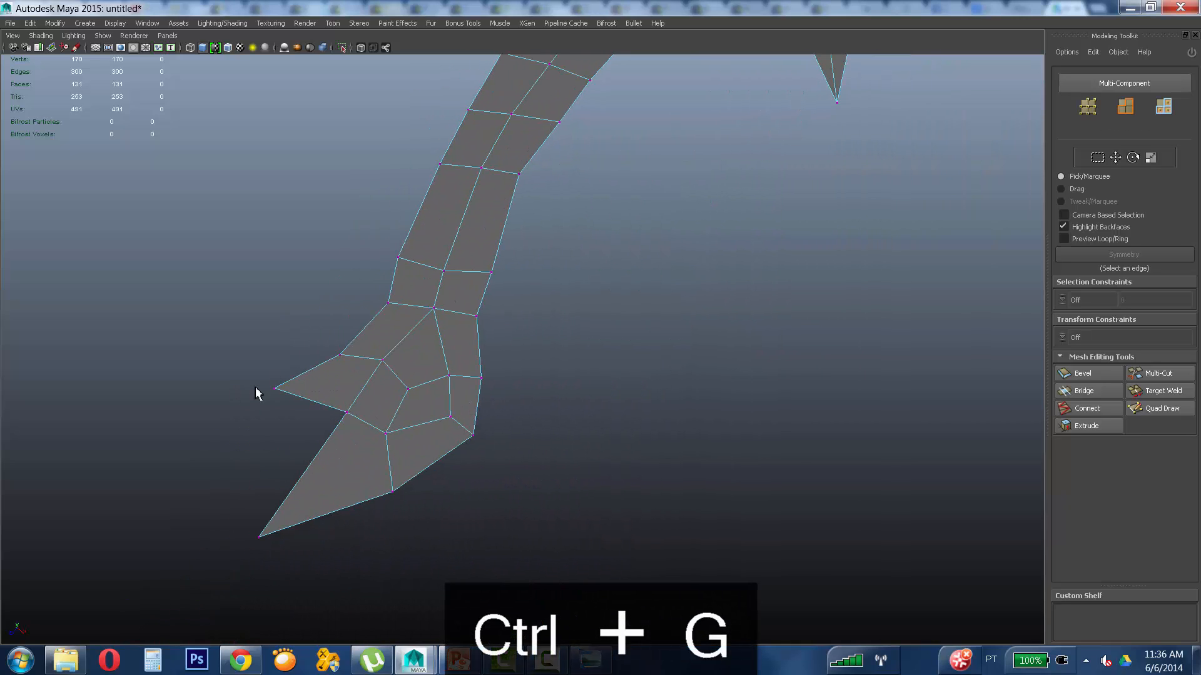
click(274, 388)
shift+click(382, 360)
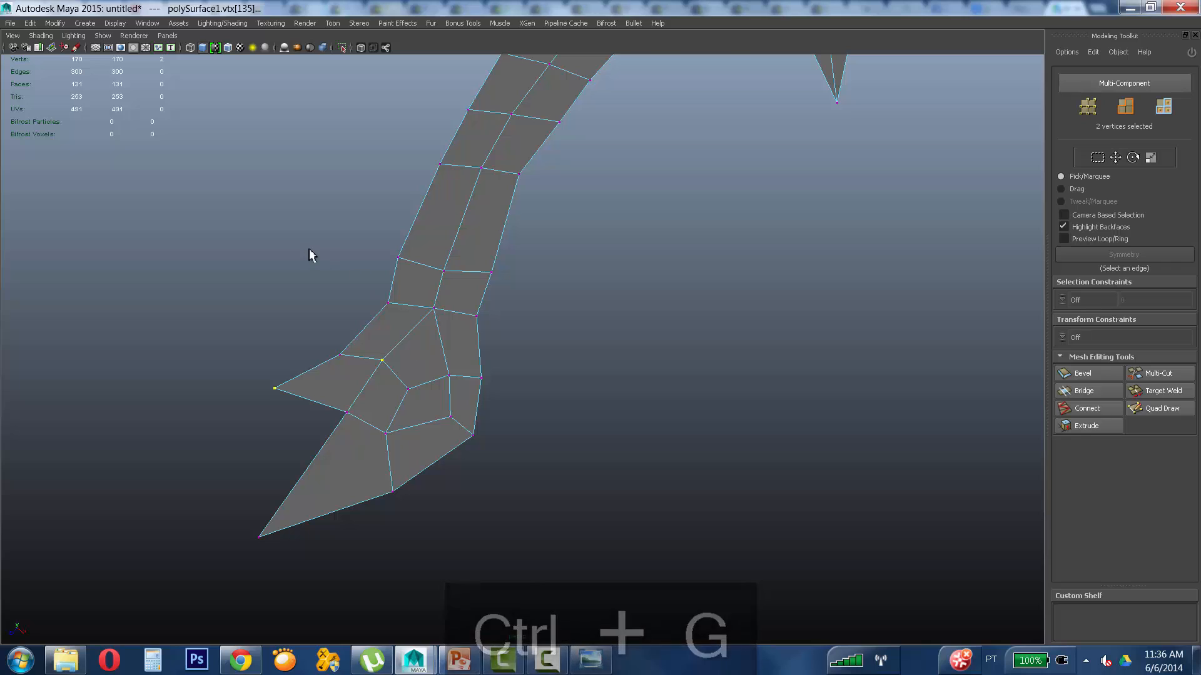
click(328, 335)
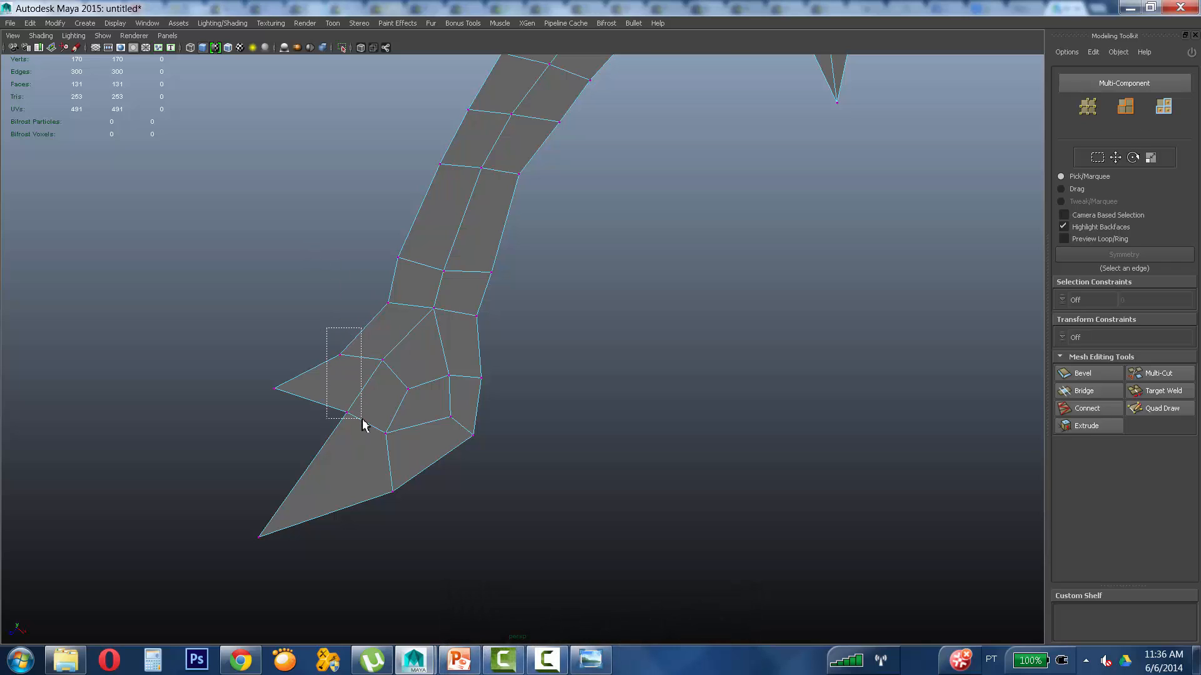
click(273, 387)
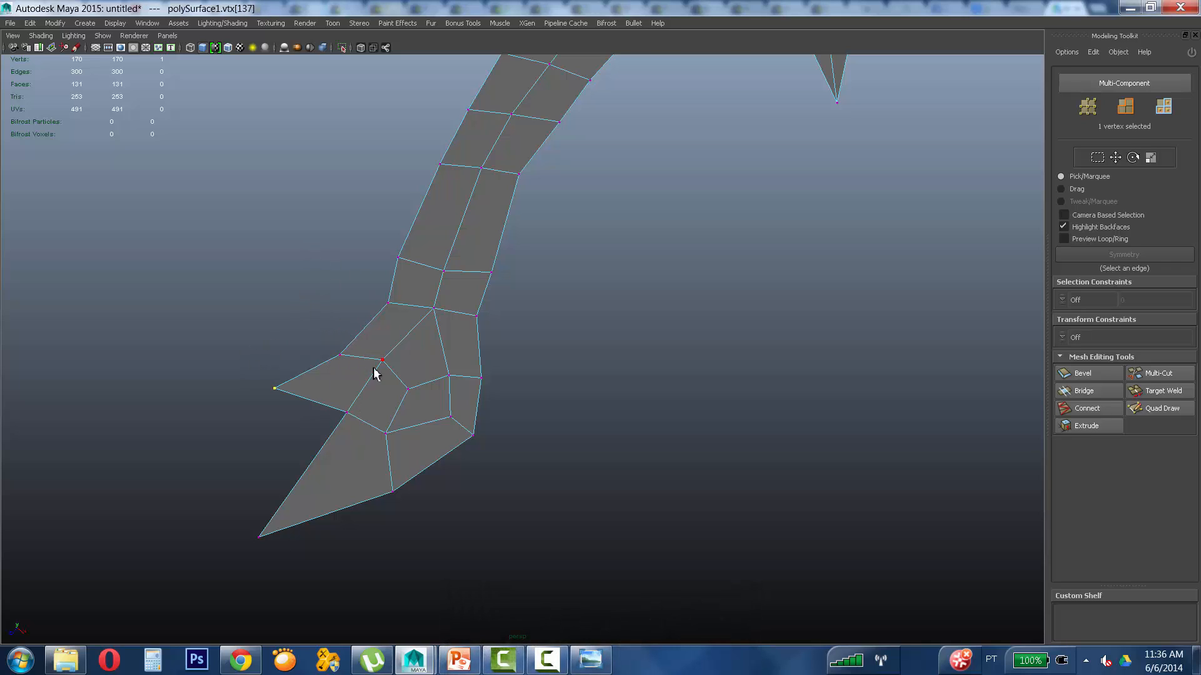
shift+click(383, 361)
shift+click(408, 389)
key(ctrl+g)
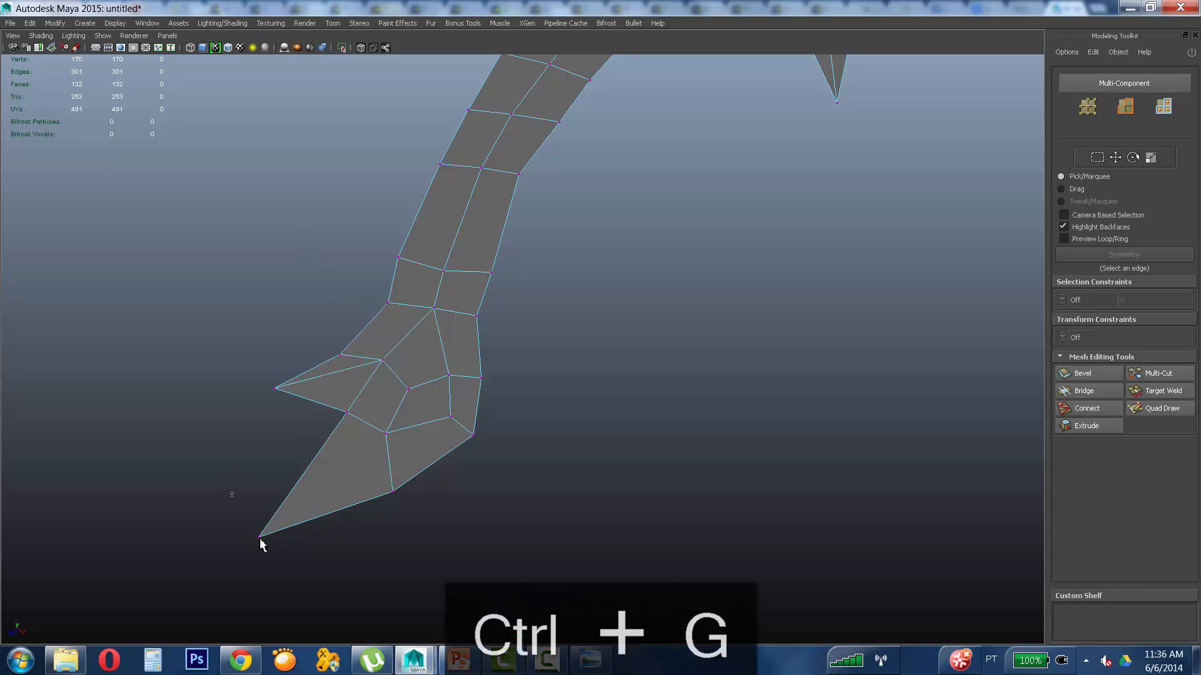
Step: Connect the tip vertex of the pommel's large point to the inner vertex at its base with an edge
click(258, 537)
shift+click(386, 433)
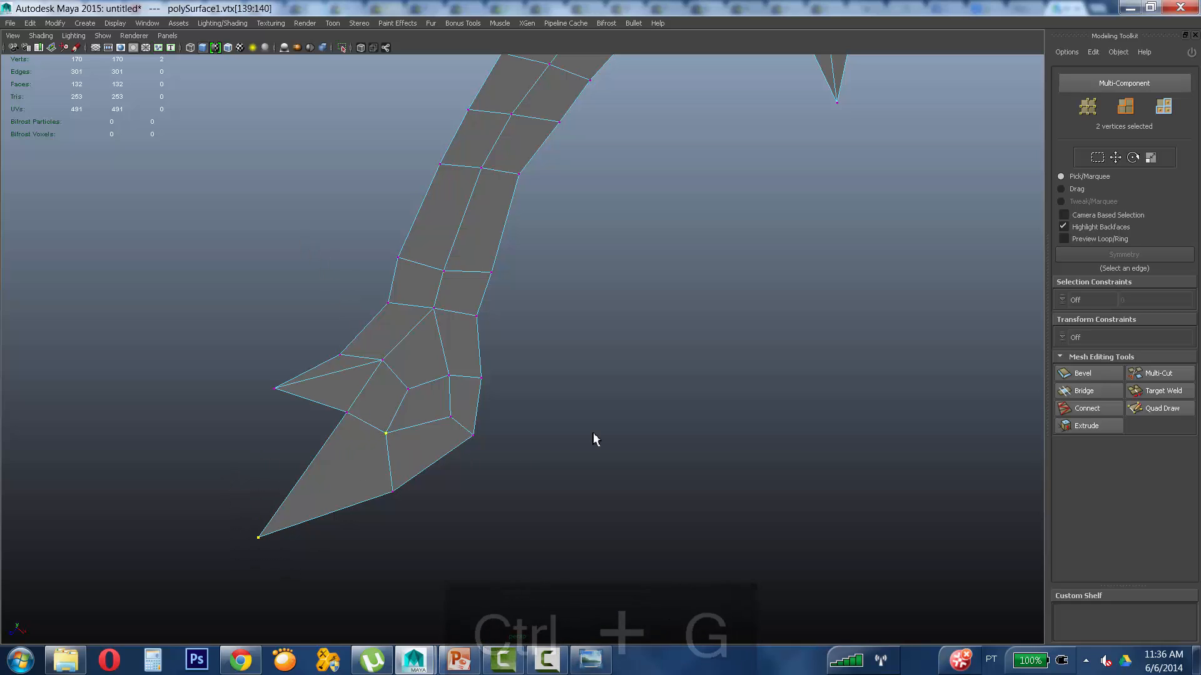
key(ctrl+g)
Step: Split the face inside the long spike beside the handle by connecting its upper middle vertex to the lower inner vertex
alt+middle_drag(576, 281, 444, 544)
alt+middle_drag(542, 320, 468, 518)
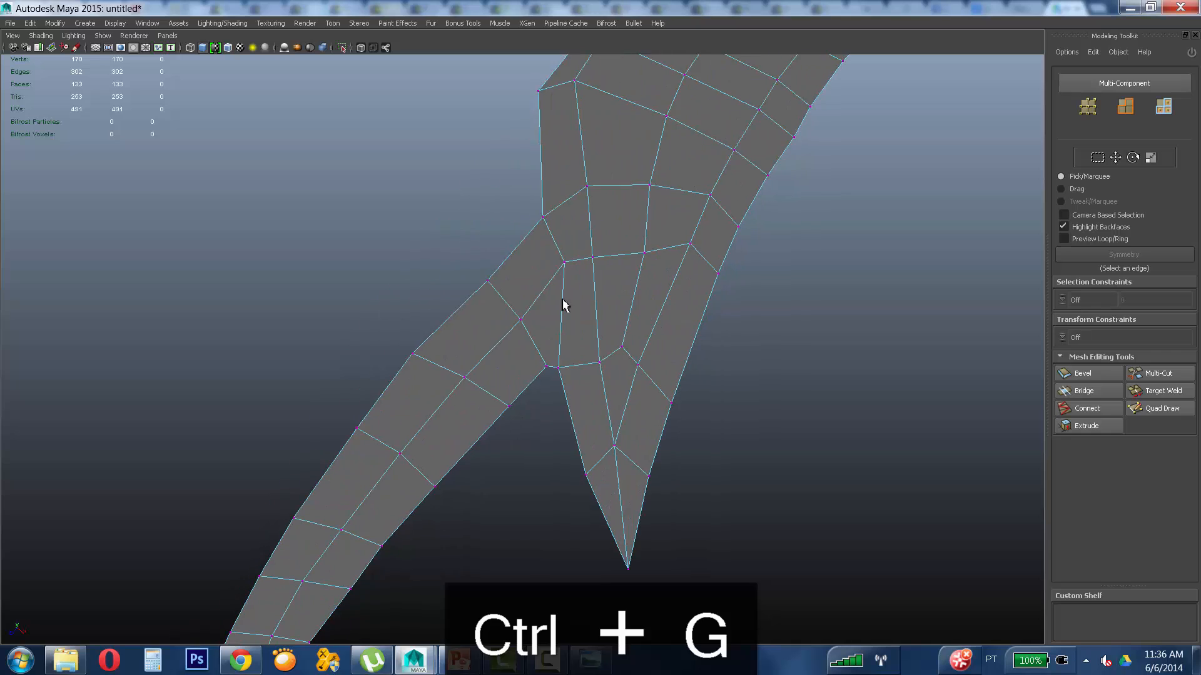
alt+middle_drag(563, 302, 470, 519)
alt+middle_drag(518, 346, 520, 233)
alt+middle_drag(528, 319, 532, 254)
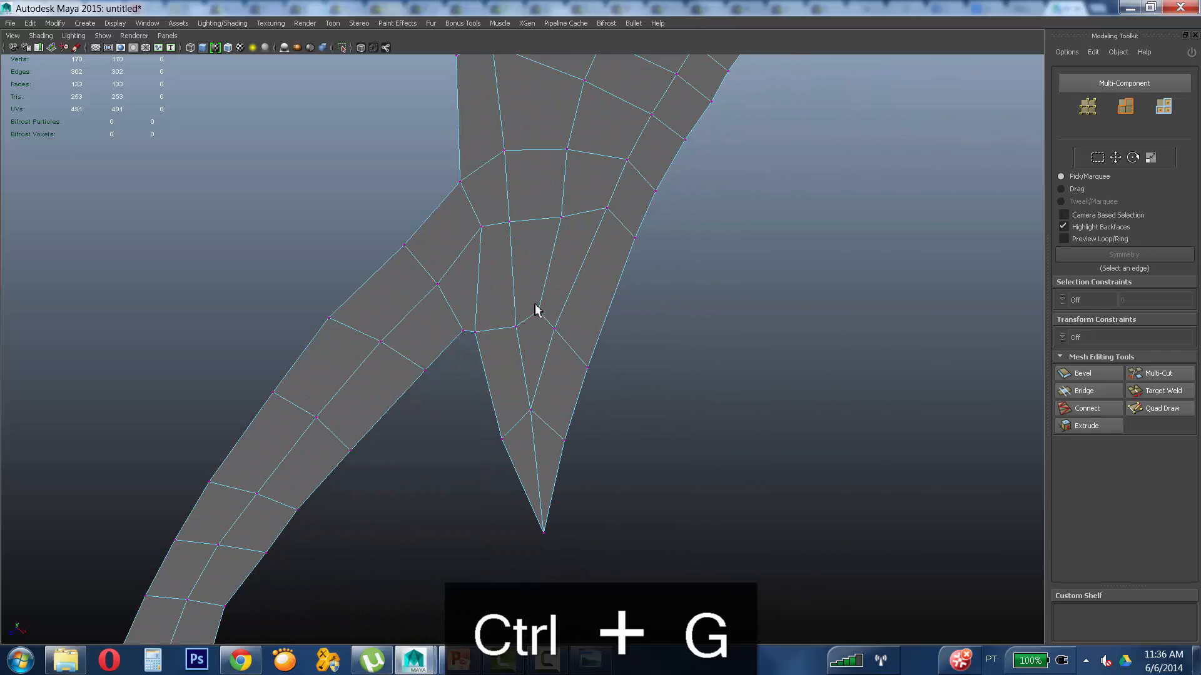
click(535, 305)
shift+drag(519, 384, 546, 430)
key(ctrl+g)
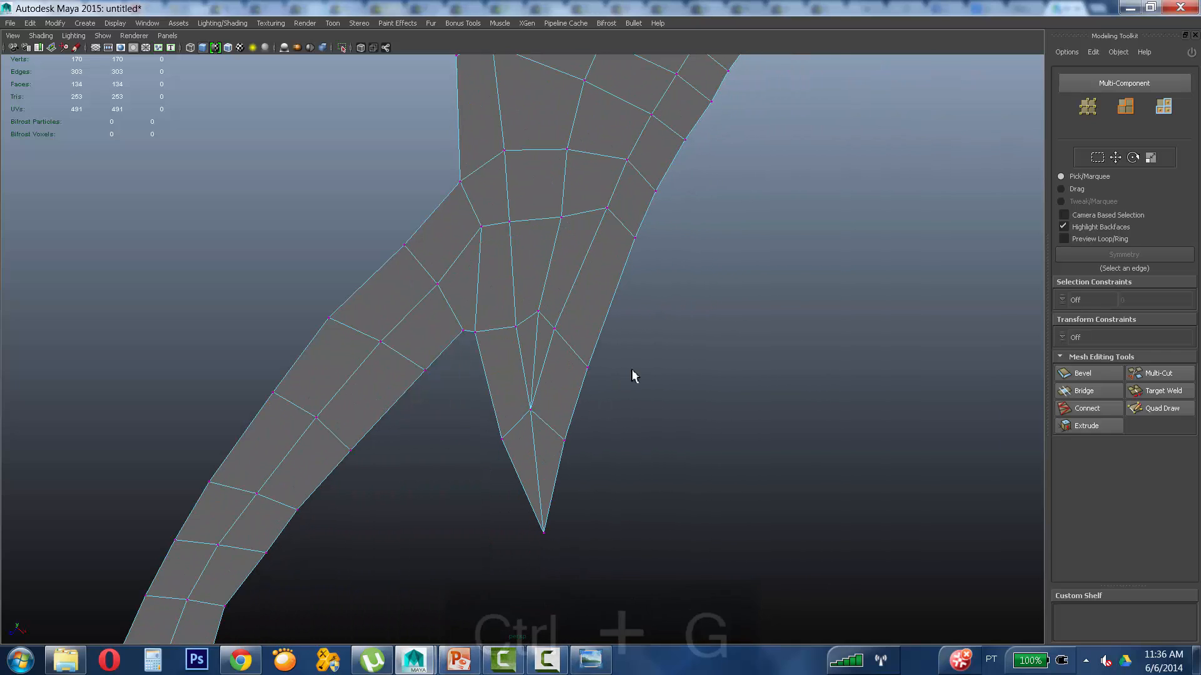
Step: Connect the two inner vertices near the blade's point with an edge to split the many-sided face there
mouse_move(694, 235)
alt+middle_down()
mouse_move(656, 362)
mouse_move(649, 437)
alt+middle_up()
alt+middle_drag(714, 214, 381, 401)
mouse_move(570, 314)
alt+middle_down()
mouse_move(480, 354)
mouse_move(438, 425)
alt+middle_up()
alt+middle_drag(515, 275, 387, 438)
alt+middle_drag(518, 269, 434, 419)
mouse_move(474, 267)
alt+middle_down()
mouse_move(388, 463)
mouse_move(394, 407)
alt+middle_up()
alt+middle_drag(452, 317, 417, 402)
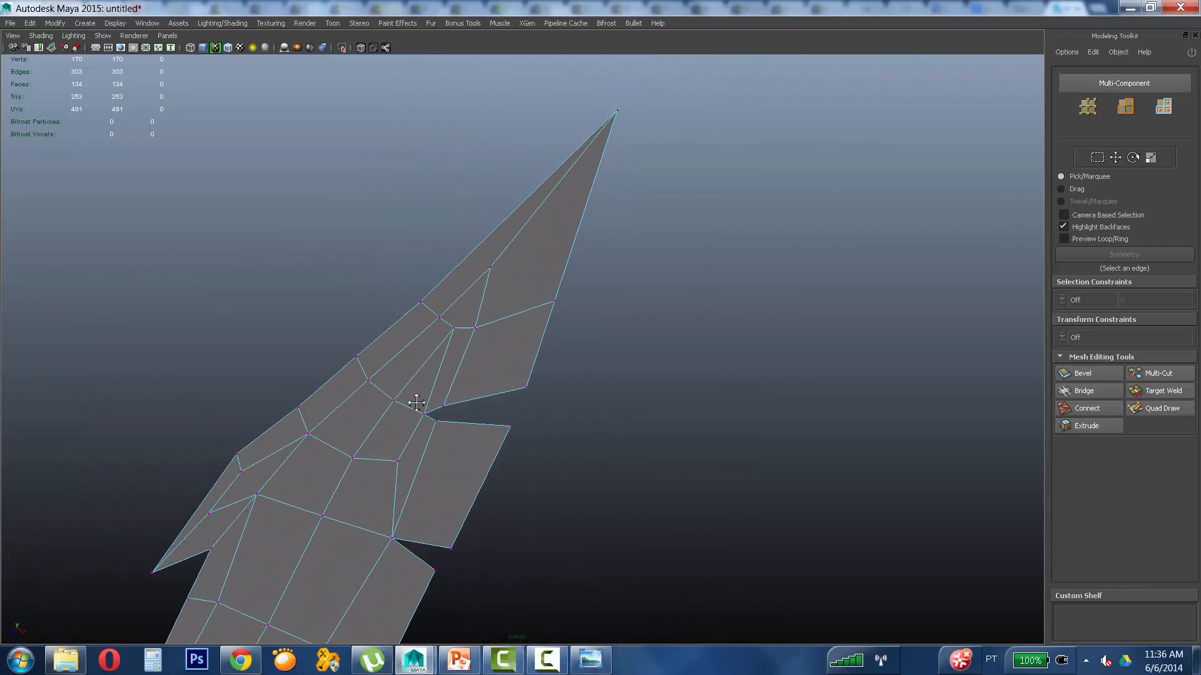
click(461, 325)
shift+click(494, 275)
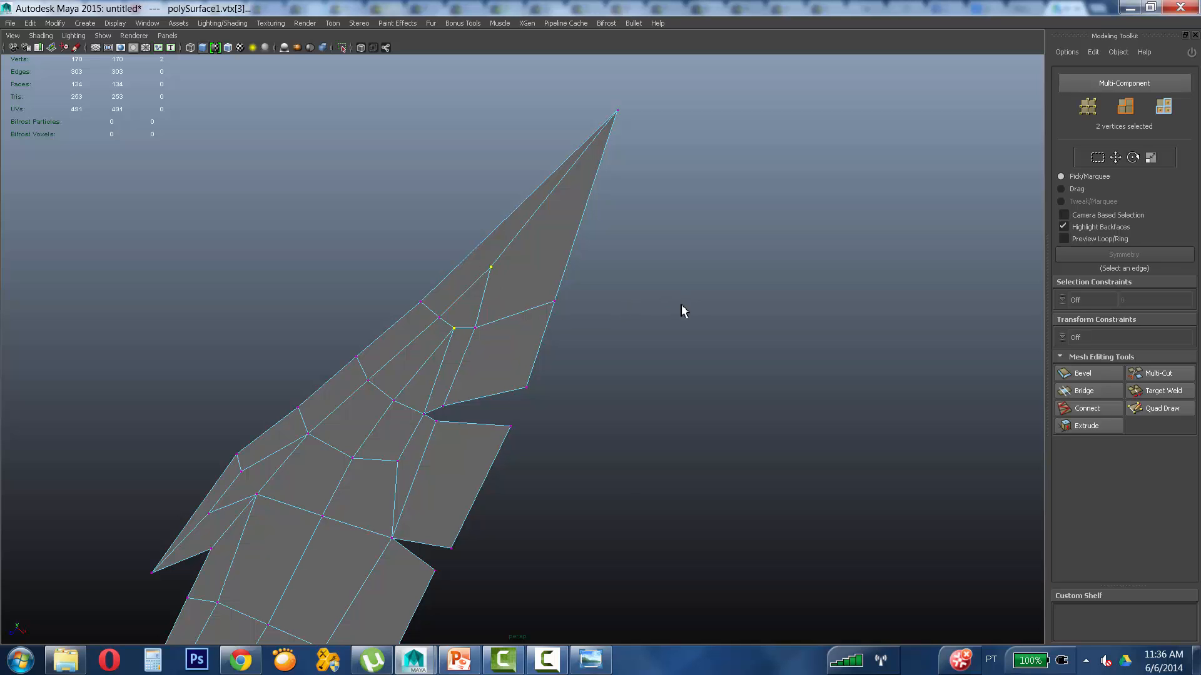
key(ctrl+g)
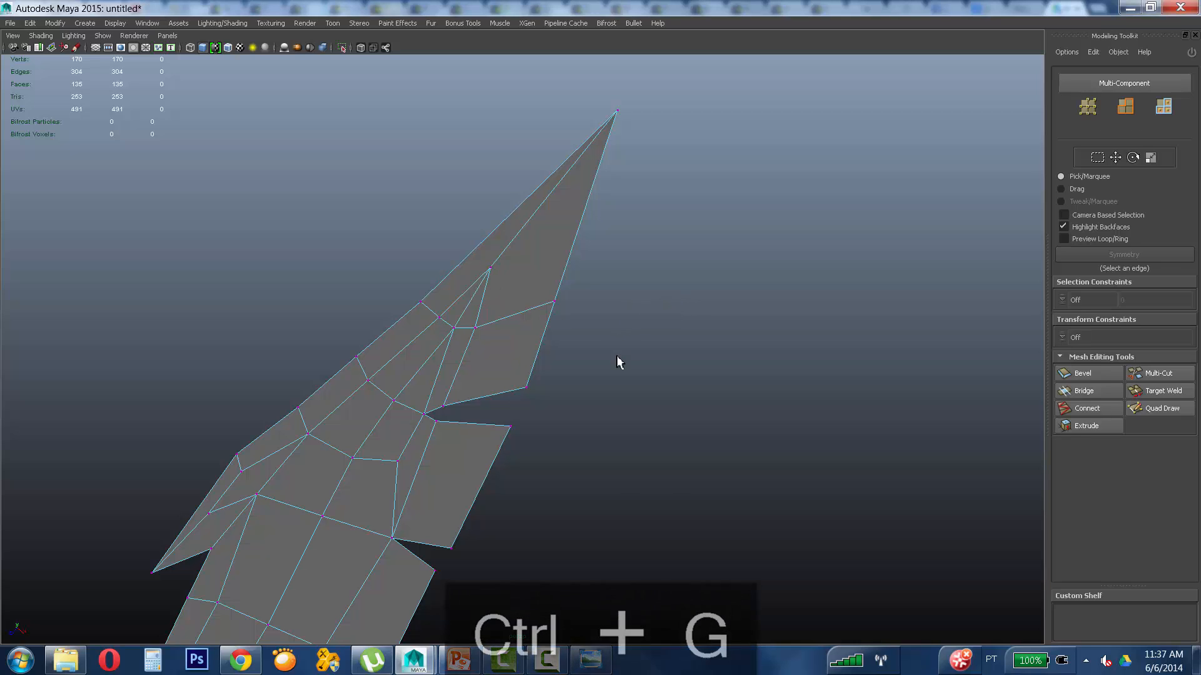
Step: Return to object selection mode and examine the whole dagger mesh, including edge-on to check its flatness
alt+middle_drag(616, 356, 624, 220)
alt+right_drag(624, 220, 434, 325)
alt+drag(433, 324, 667, 338)
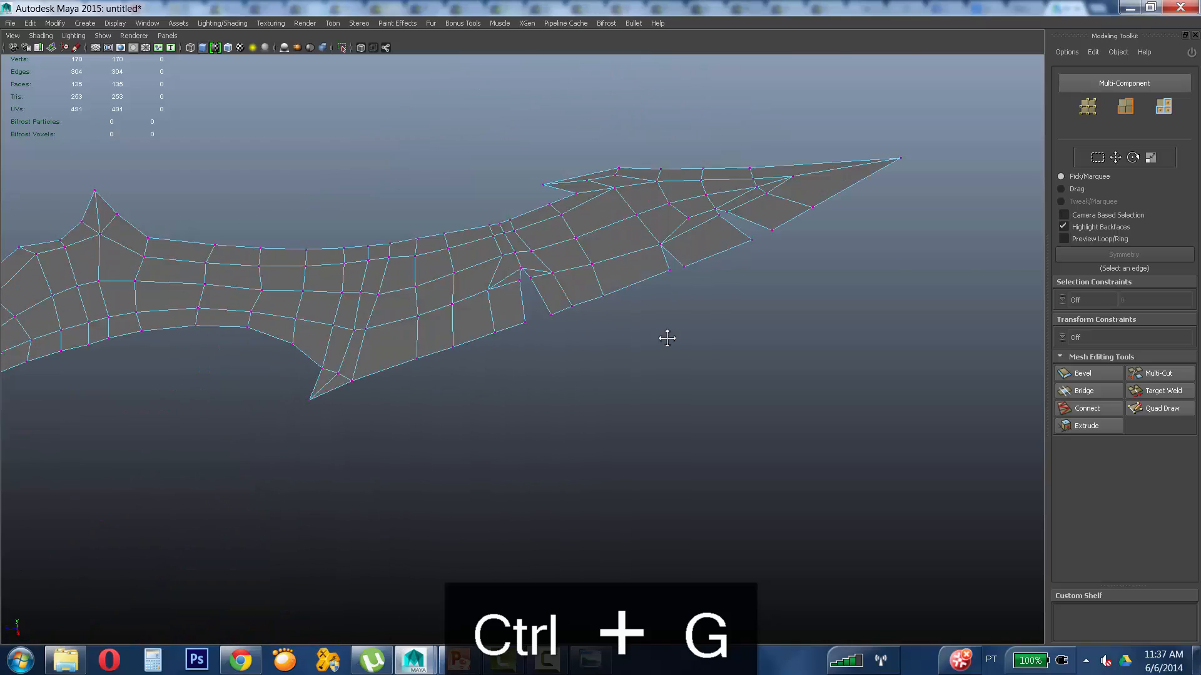
alt+middle_drag(668, 338, 930, 289)
alt+right_drag(930, 289, 606, 332)
alt+drag(606, 332, 593, 295)
right_drag(594, 295, 656, 279)
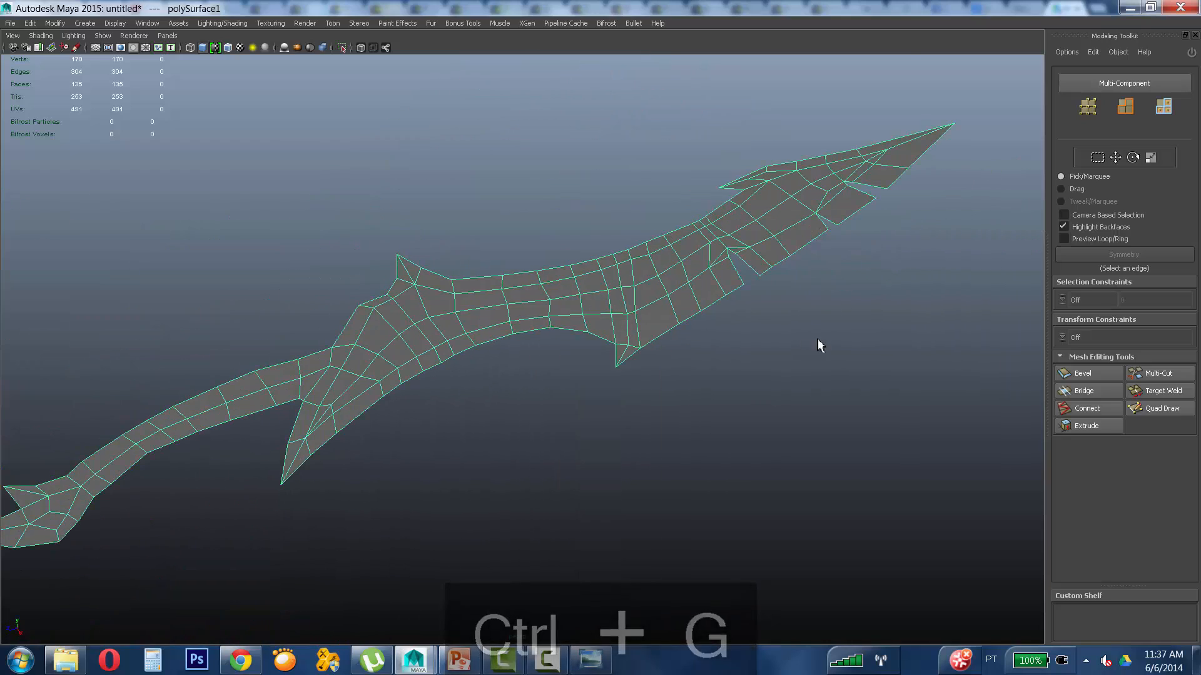
alt+right_drag(817, 339, 726, 350)
alt+drag(725, 350, 708, 371)
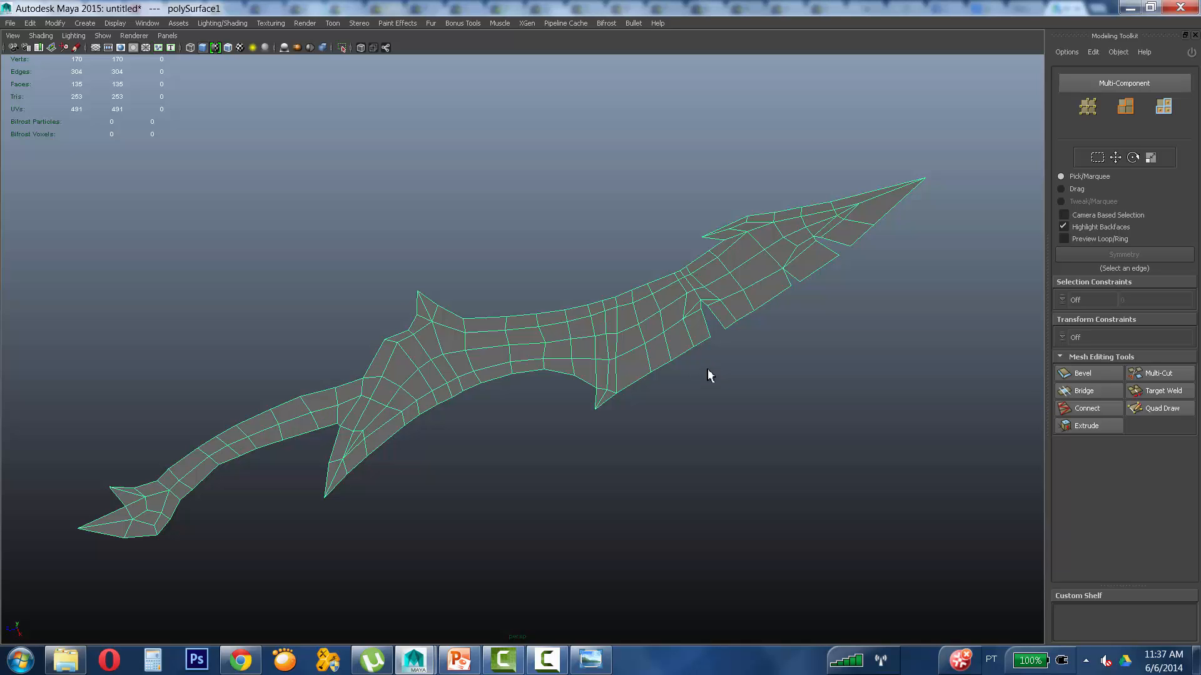
alt+drag(699, 378, 667, 298)
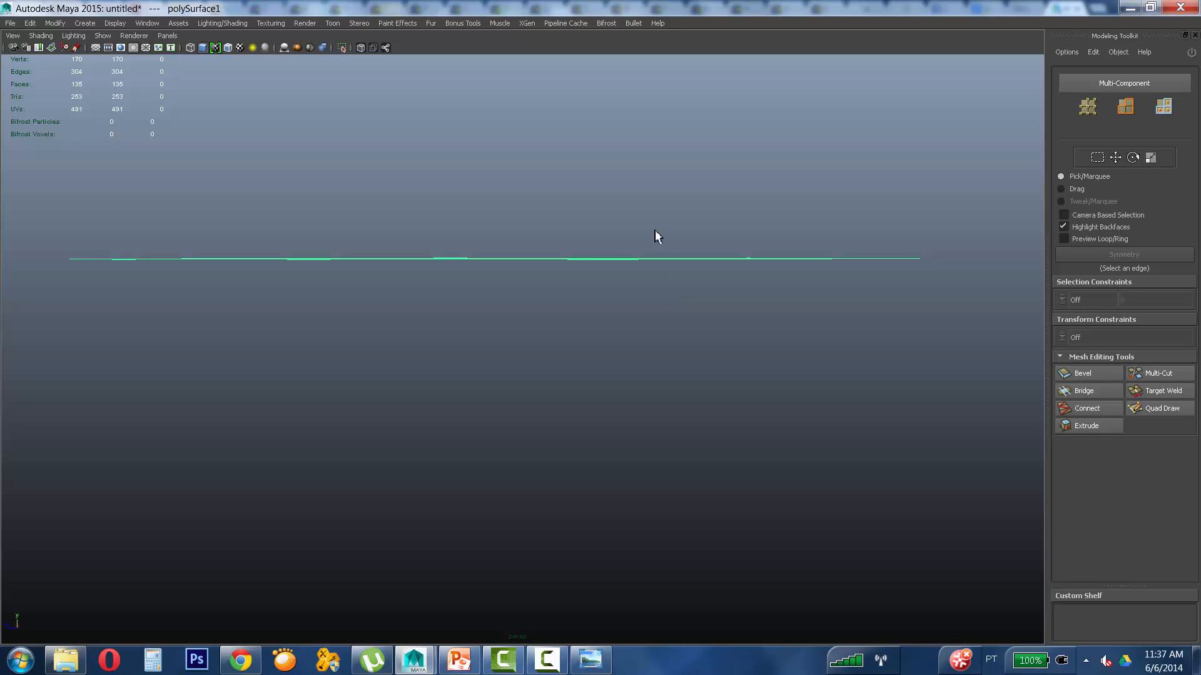
alt+drag(656, 236, 626, 277)
Step: Switch to face selection mode and select all the faces of the dagger mesh
right_drag(626, 277, 626, 306)
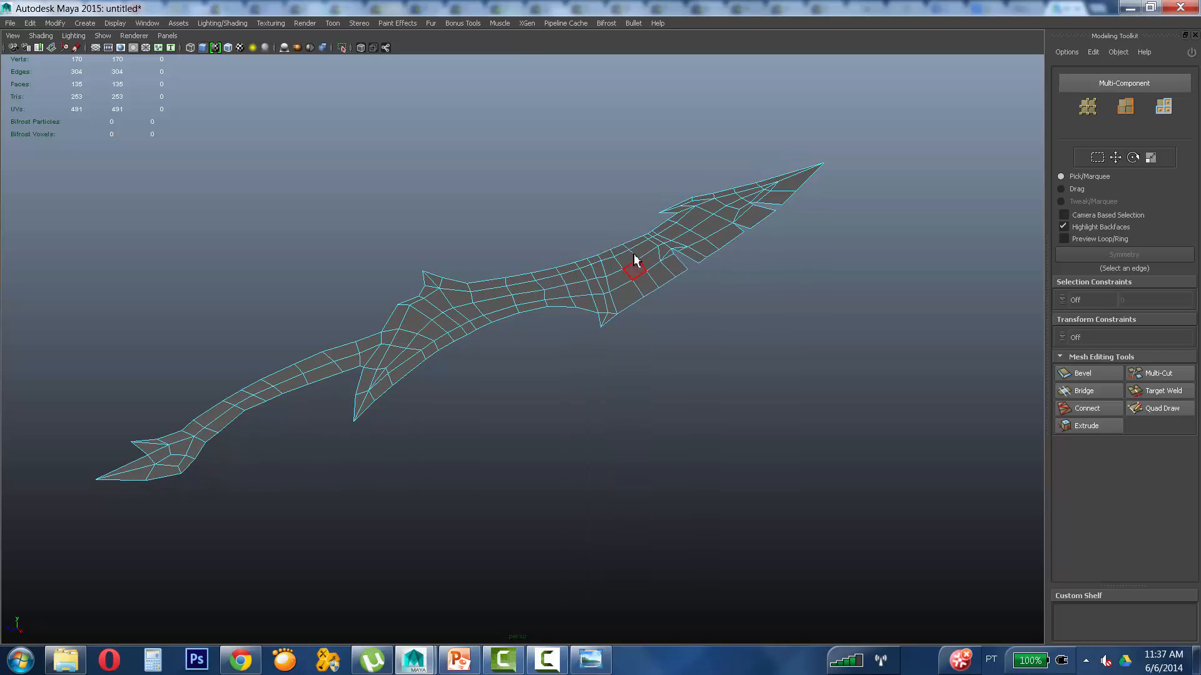
alt+drag(617, 256, 621, 284)
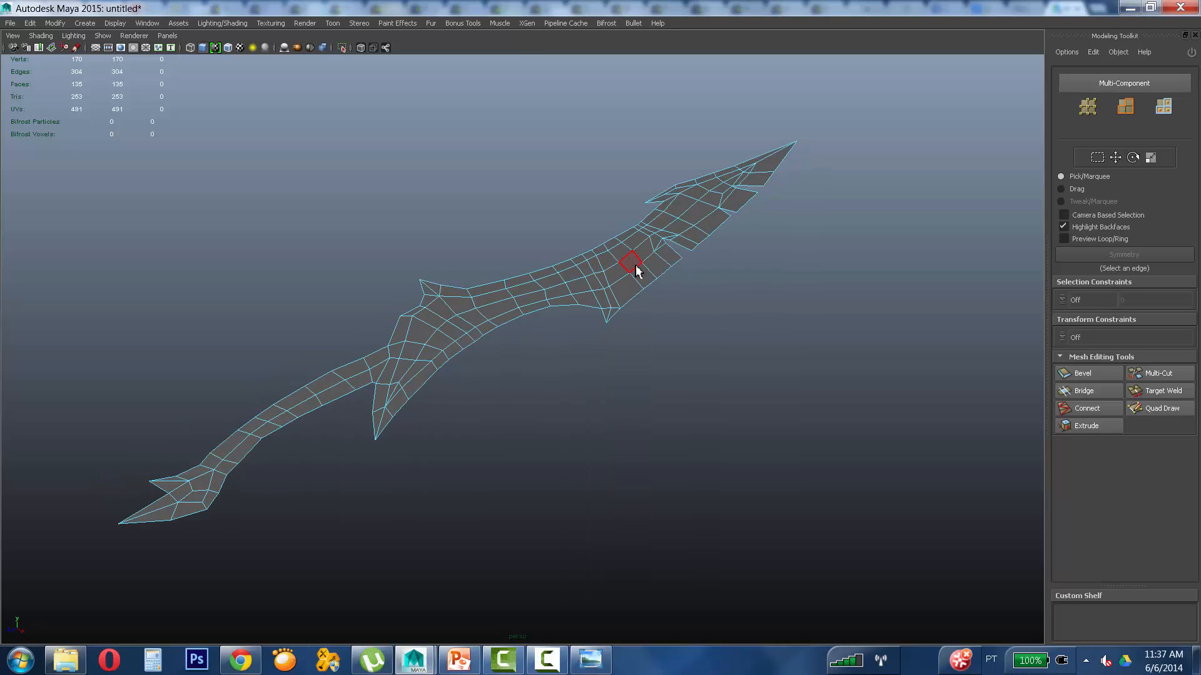
double_click(636, 267)
alt+drag(696, 361, 673, 341)
alt+drag(662, 266, 601, 257)
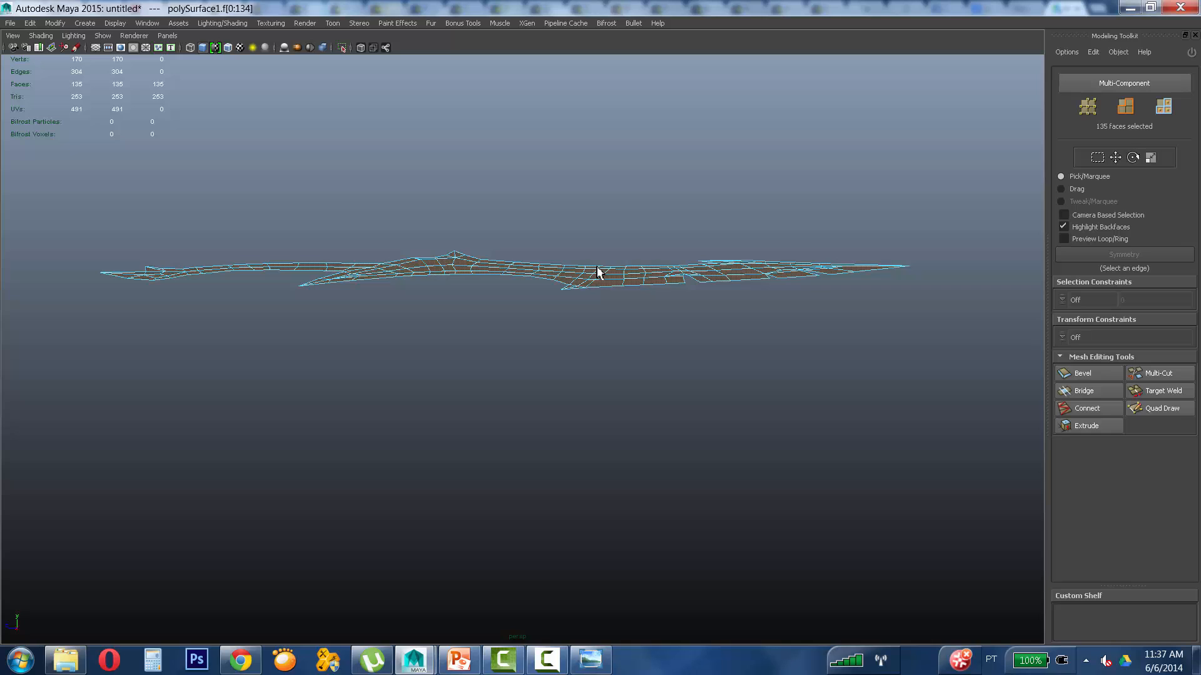
alt+drag(599, 282, 684, 290)
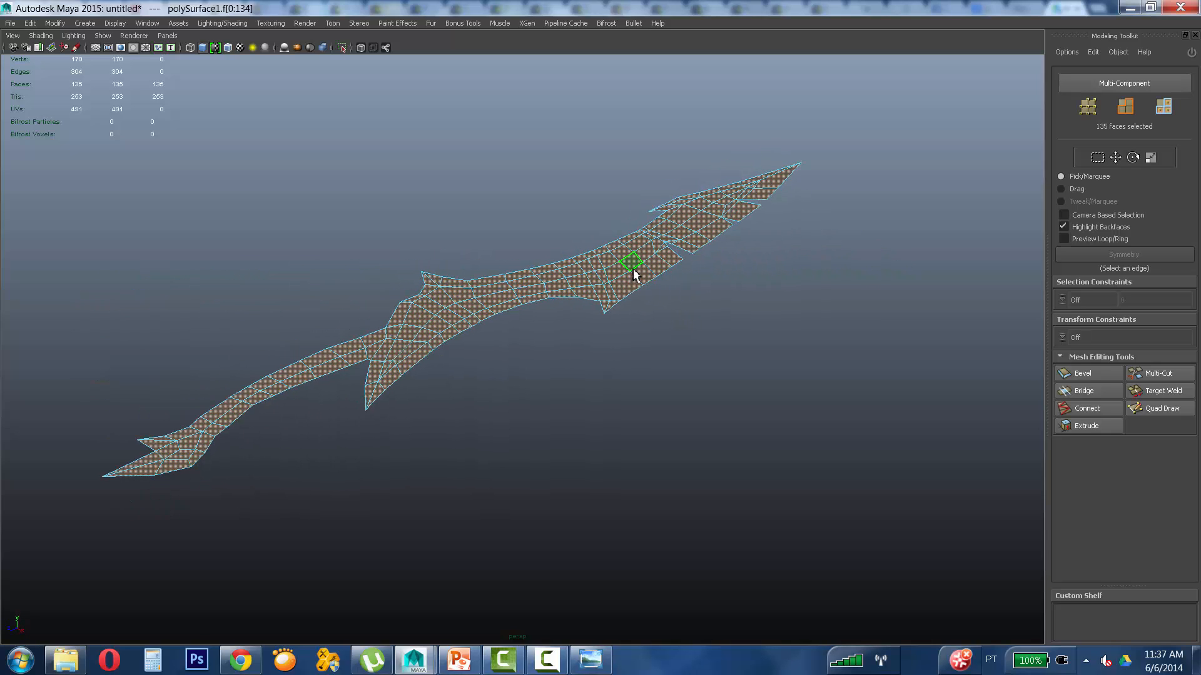
Step: Extrude all the selected faces straight up to give the flat dagger an even thickness, and deselect them
shift+right_click(636, 251)
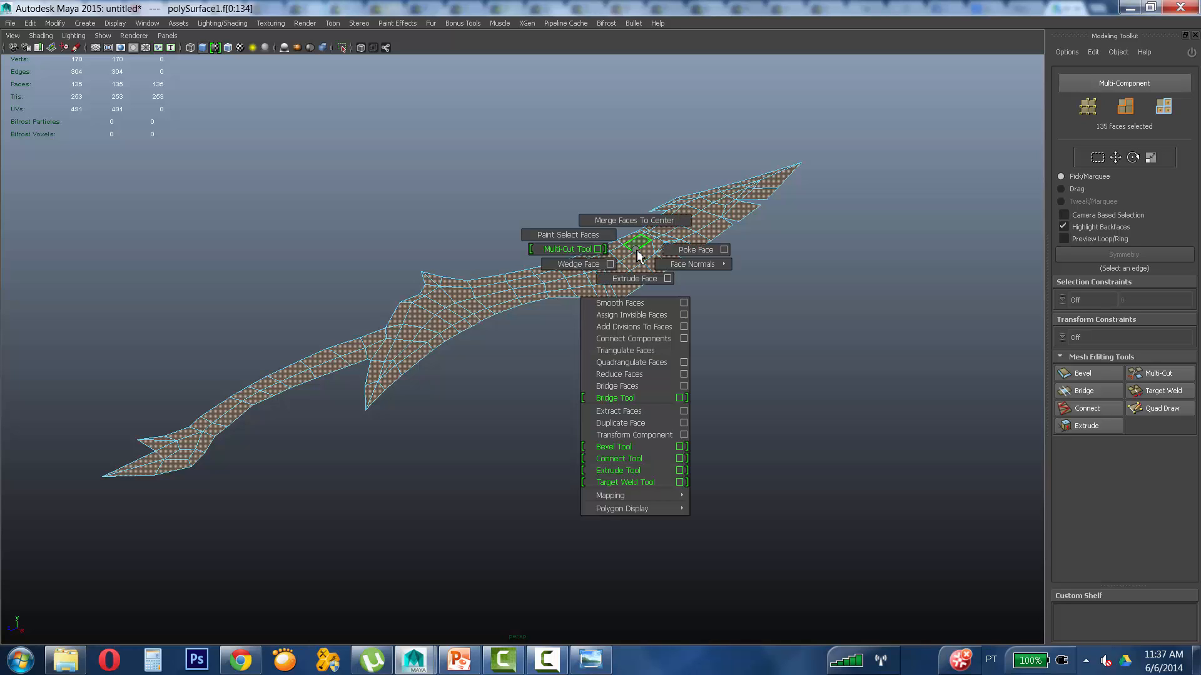
click(636, 278)
alt+drag(531, 300, 687, 206)
alt+middle_drag(686, 208, 749, 207)
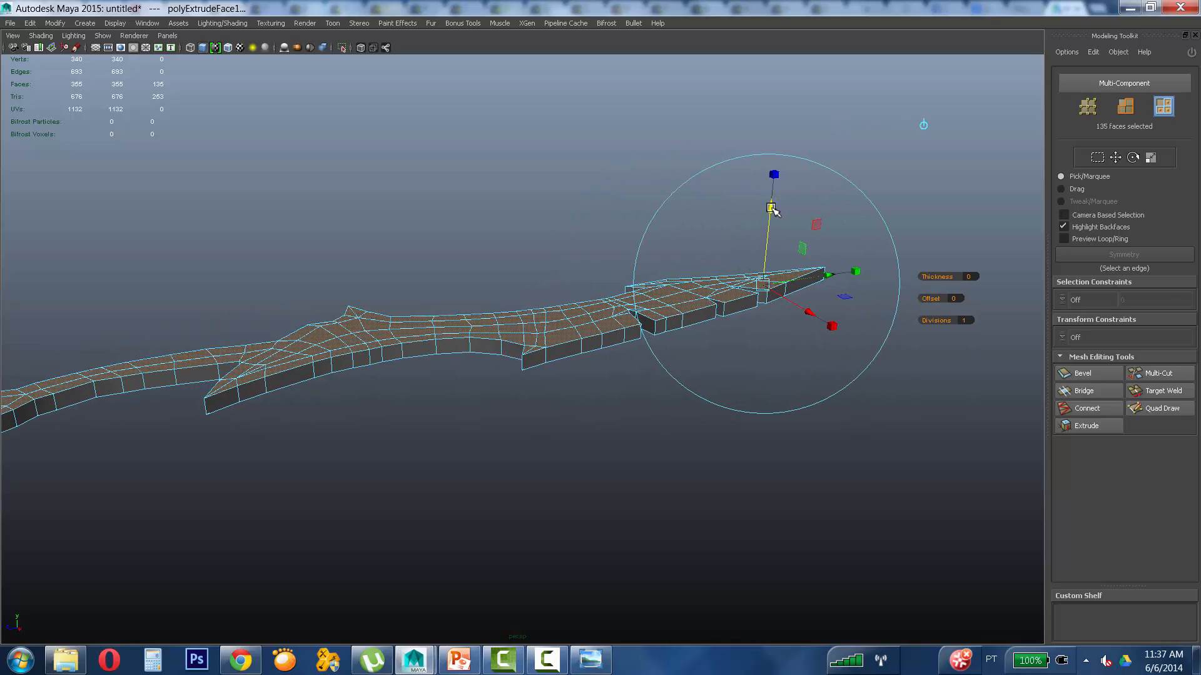
drag(773, 210, 773, 207)
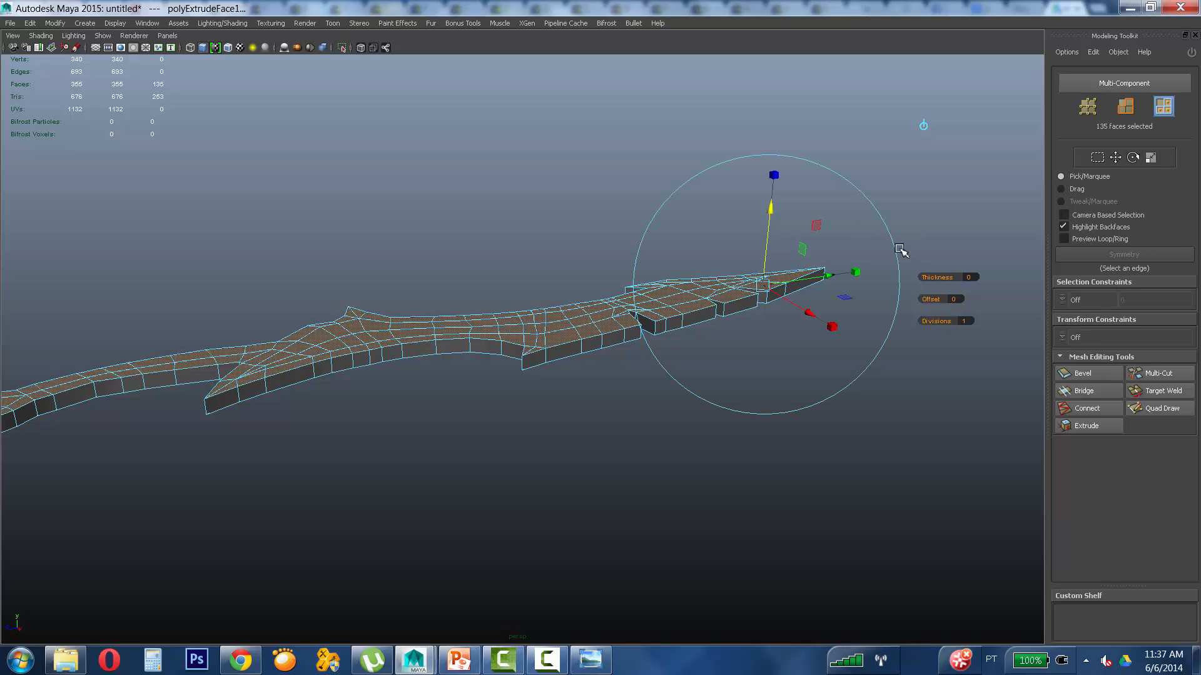
click(869, 180)
alt+drag(764, 279, 871, 297)
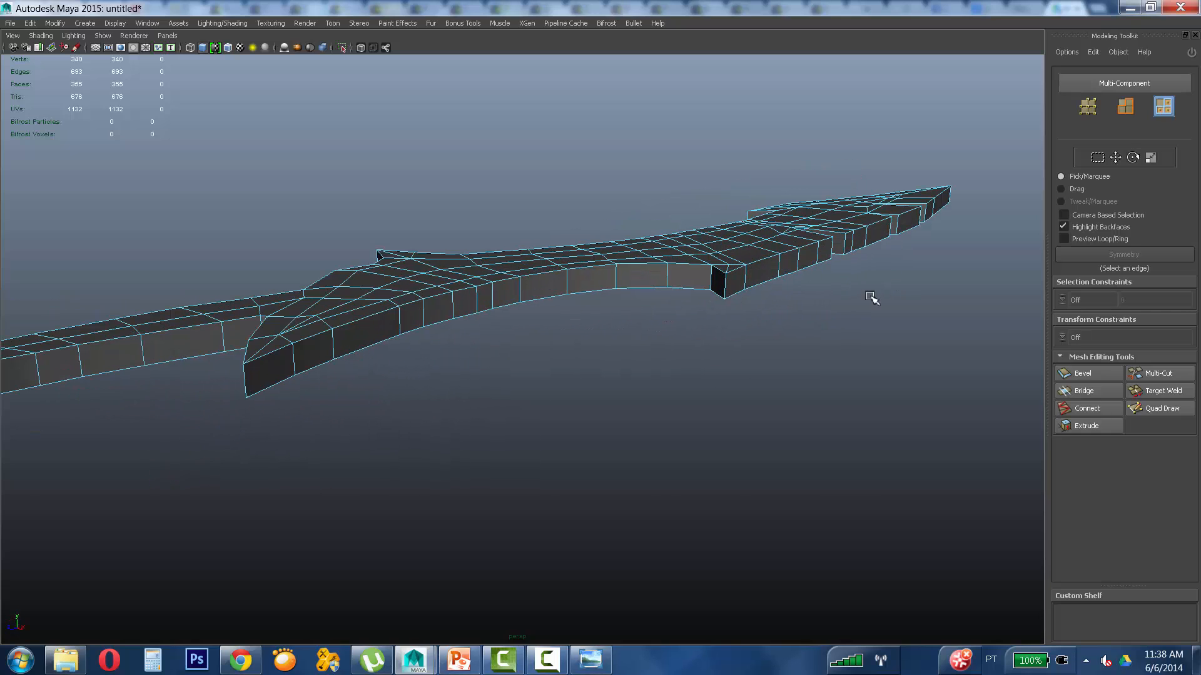
alt+middle_drag(661, 318, 703, 321)
alt+drag(441, 342, 480, 362)
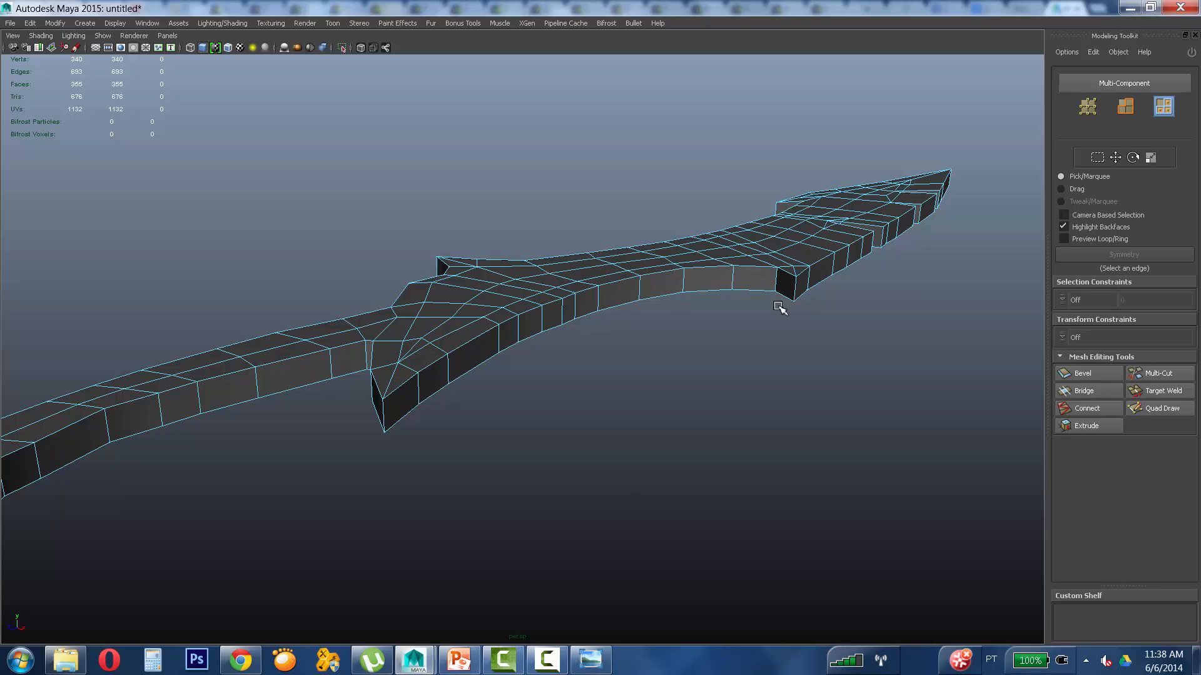
Step: Split the edge ring of the dagger's side walls to add an edge loop around the middle of its thickness
alt+drag(713, 325, 618, 335)
alt+drag(790, 289, 450, 316)
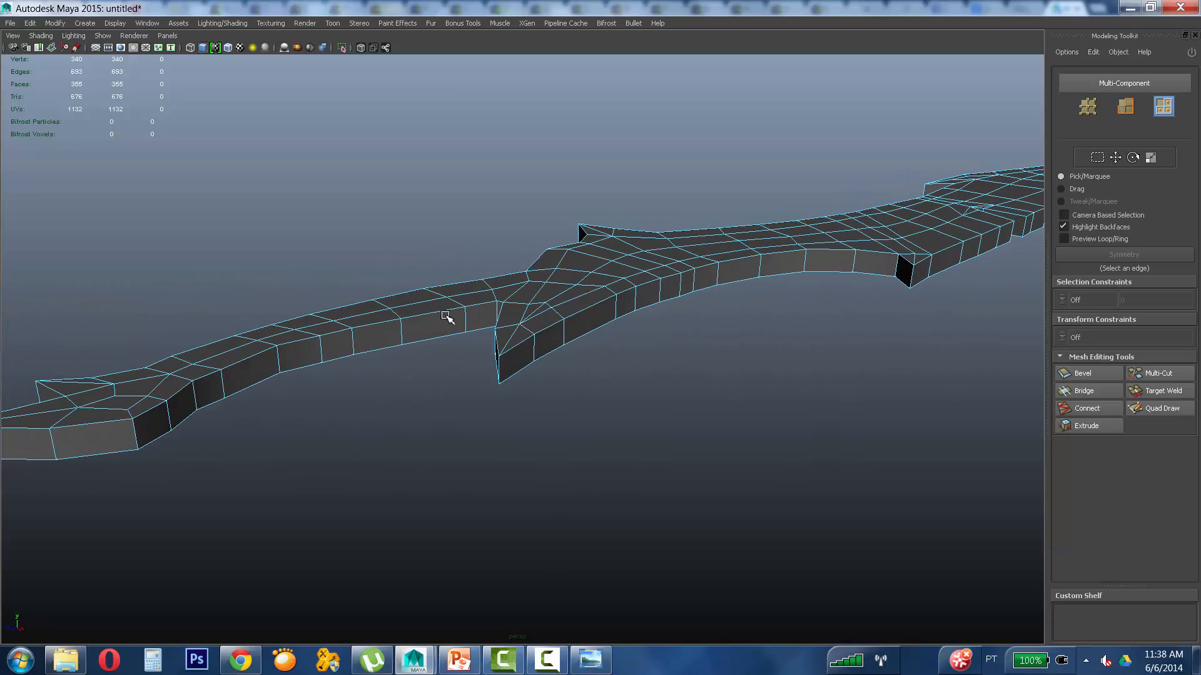
alt+drag(355, 384, 450, 236)
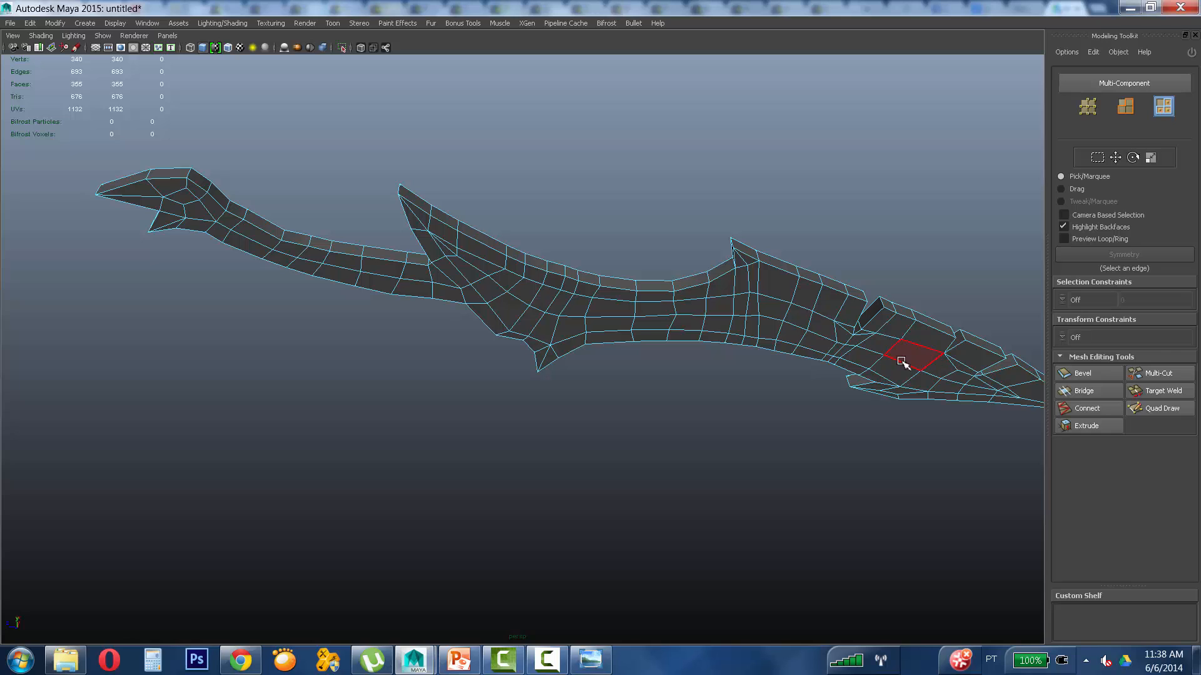
alt+drag(887, 361, 493, 382)
right_drag(489, 351, 492, 319)
click(553, 306)
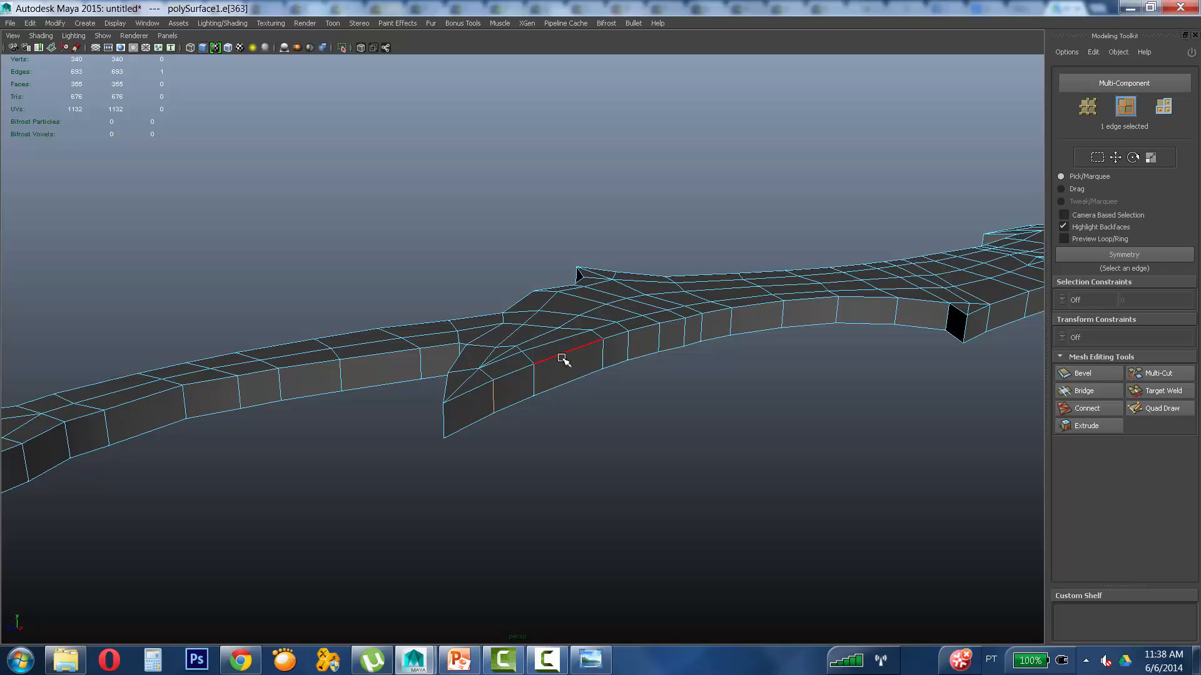
ctrl+right_drag(559, 356, 535, 389)
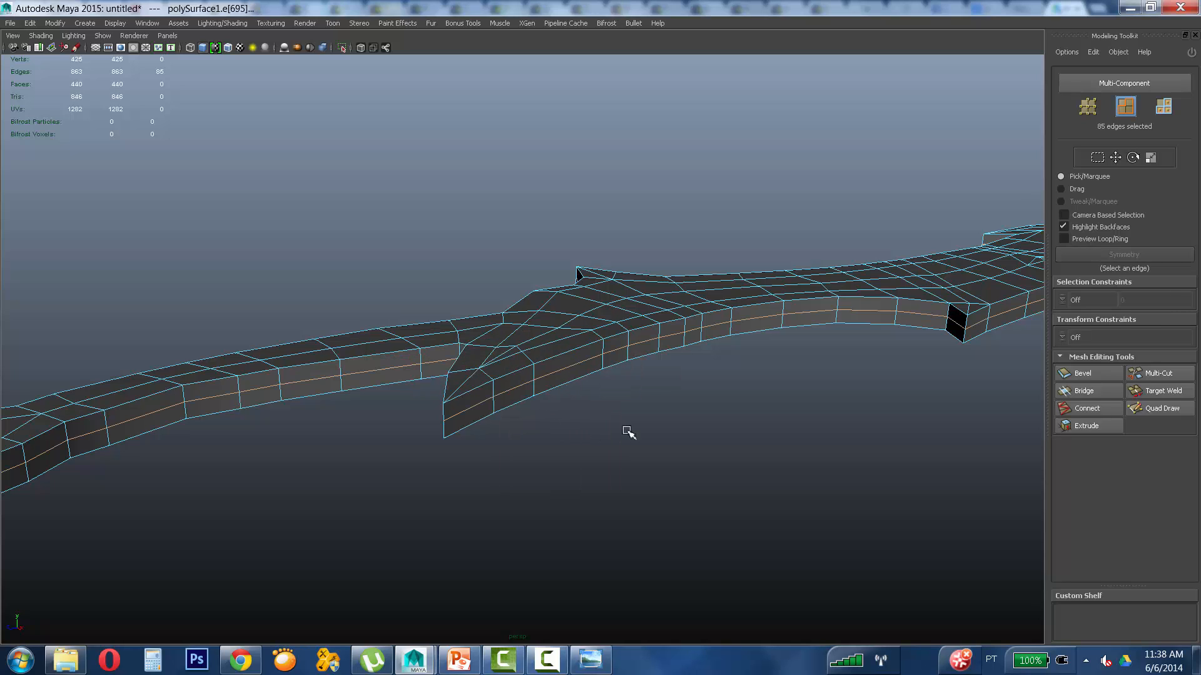
alt+drag(694, 424, 653, 418)
click(562, 448)
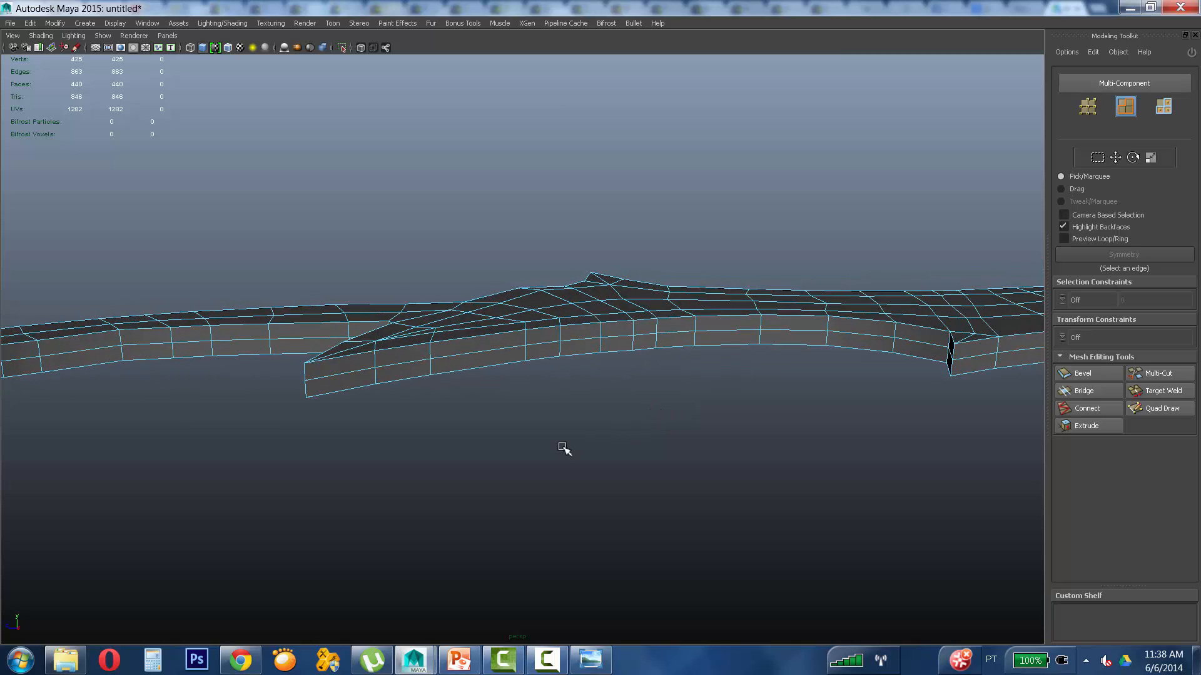
Step: Try to target-weld the upper vertex at the guard spike's tip onto the middle vertex of its side wall
click(1172, 397)
alt+drag(412, 391, 357, 425)
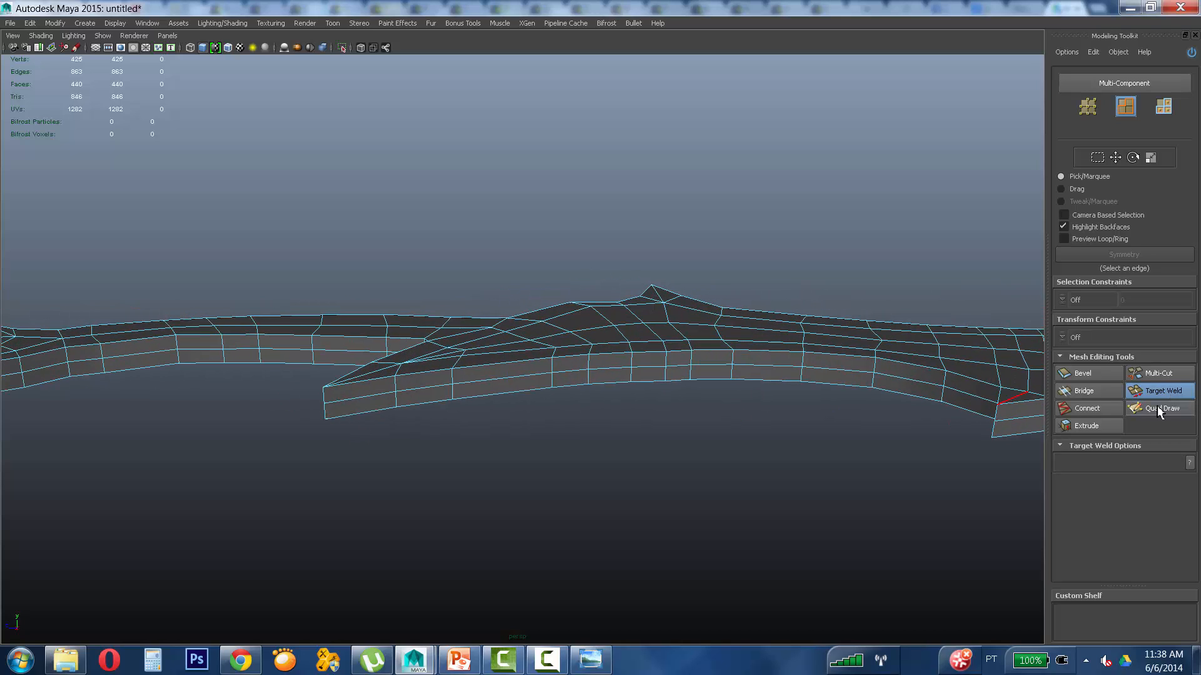
scroll(362, 405, up, 4)
alt+middle_drag(362, 404, 410, 401)
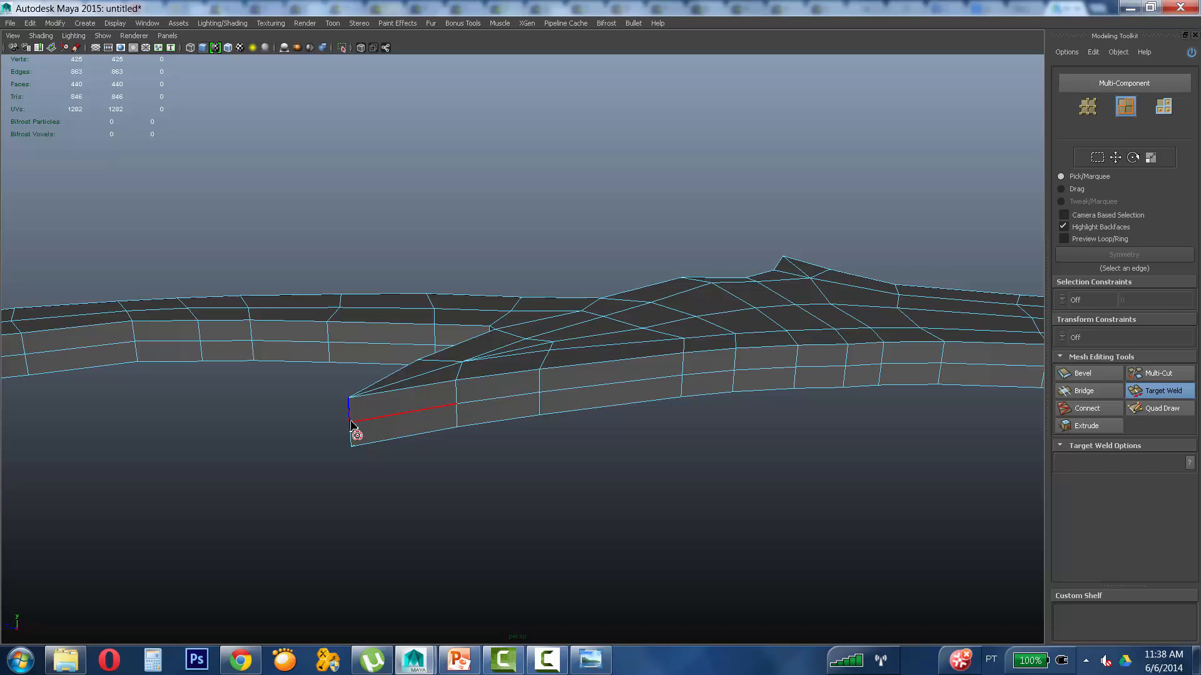
mouse_move(352, 426)
mouse_down()
mouse_move(349, 457)
mouse_move(365, 437)
mouse_move(332, 490)
mouse_move(381, 442)
mouse_move(337, 415)
mouse_up()
key(ctrl+z)
key(ctrl+z)
right_drag(350, 417, 320, 403)
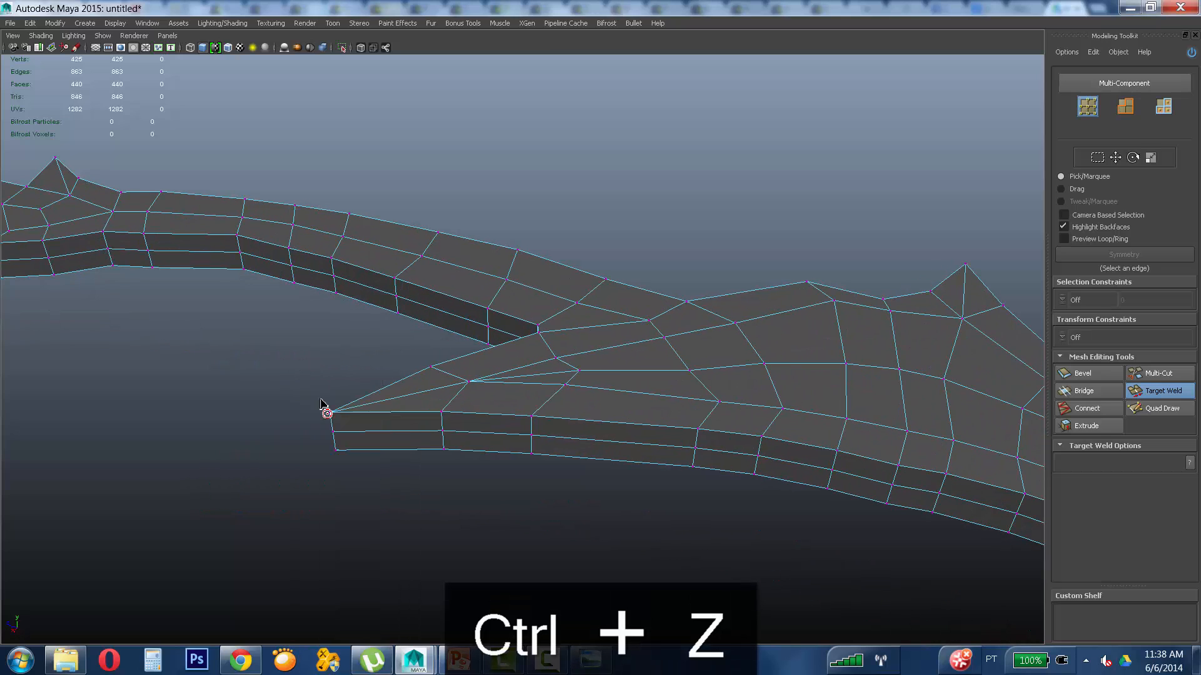
drag(331, 413, 338, 446)
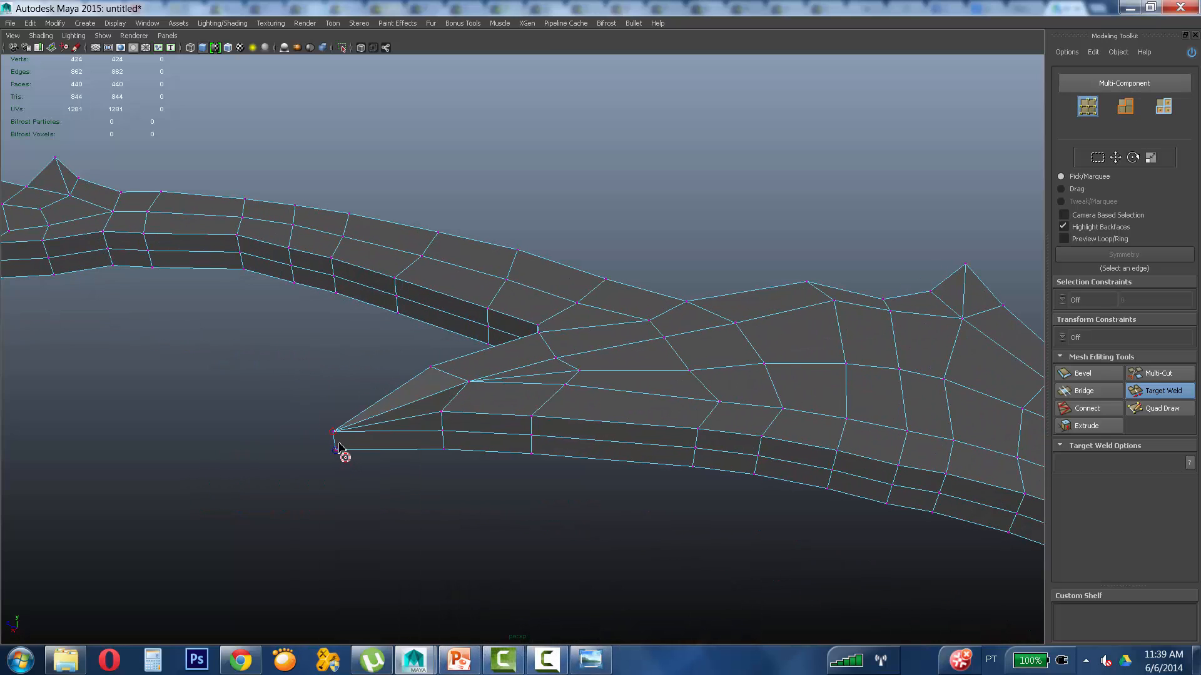
Step: Try to target-weld the upper and lower vertices onto the middle ones from the guard spike along the curved edge
alt+drag(455, 445, 406, 347)
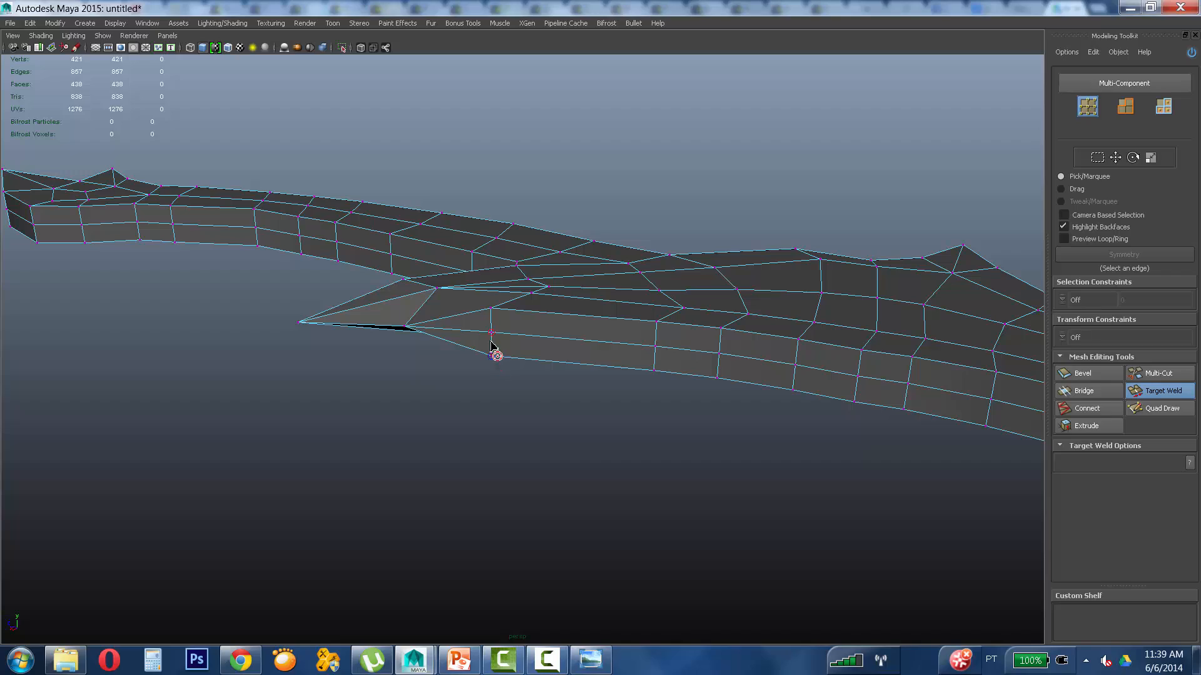
drag(492, 343, 492, 333)
alt+drag(654, 322, 481, 402)
drag(564, 332, 671, 292)
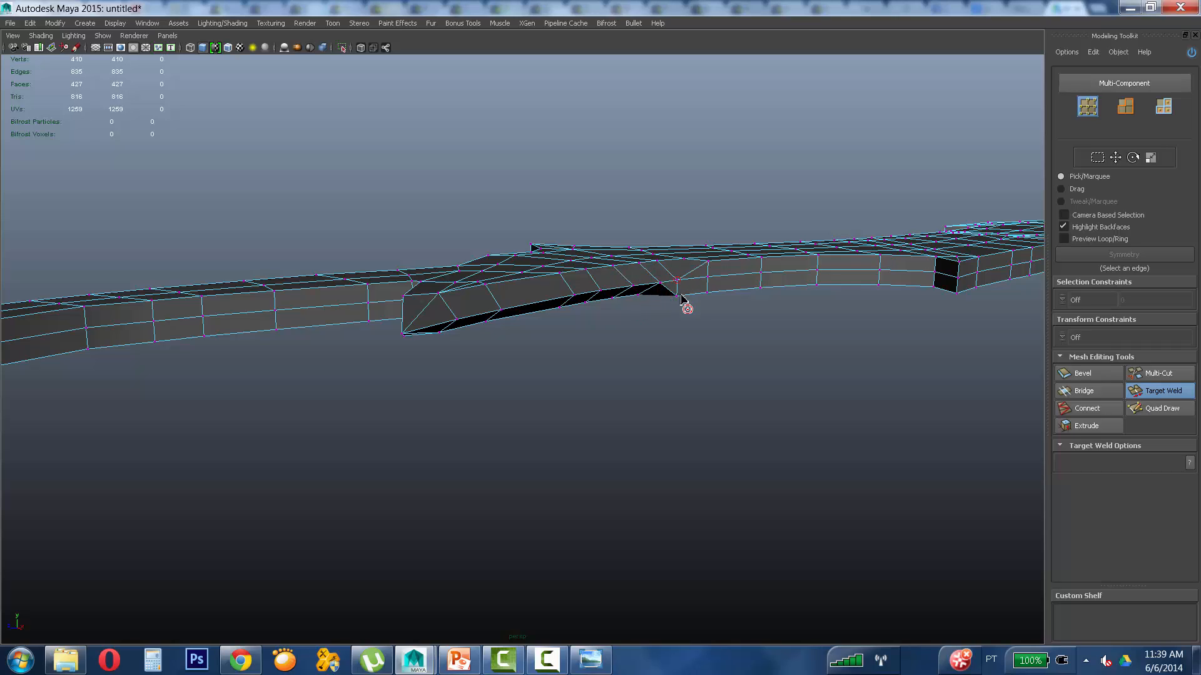
drag(680, 287, 680, 289)
alt+drag(680, 289, 664, 342)
mouse_move(650, 301)
mouse_down()
mouse_move(649, 334)
mouse_move(647, 317)
mouse_up()
mouse_move(709, 294)
mouse_down()
mouse_move(713, 327)
mouse_move(710, 299)
mouse_up()
Step: Try to weld the remaining side vertices onto the middle loop up to the second spike at the blade's base
alt+drag(794, 308, 553, 327)
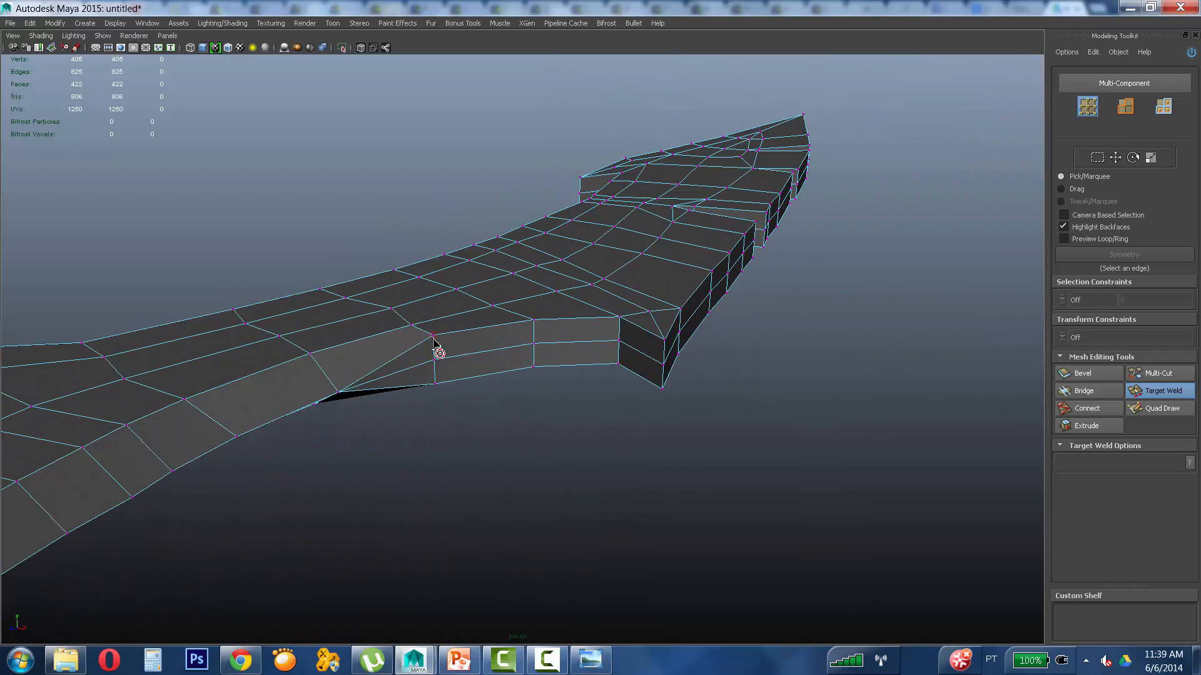
drag(435, 348, 436, 361)
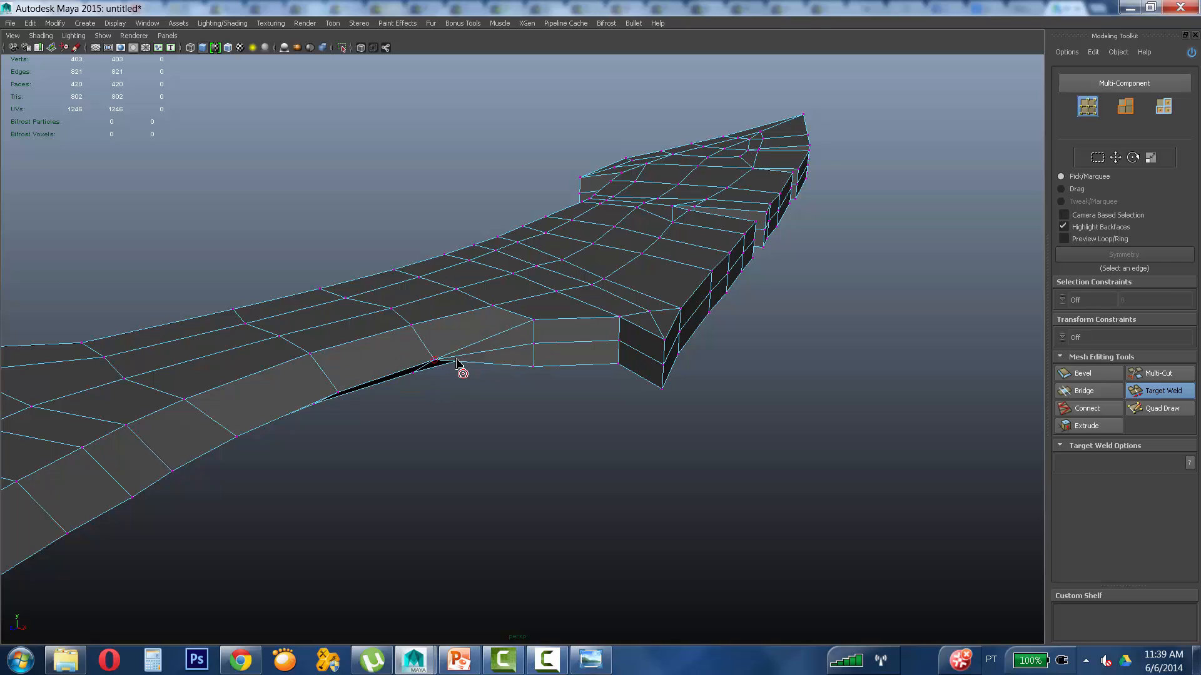
drag(535, 339, 534, 345)
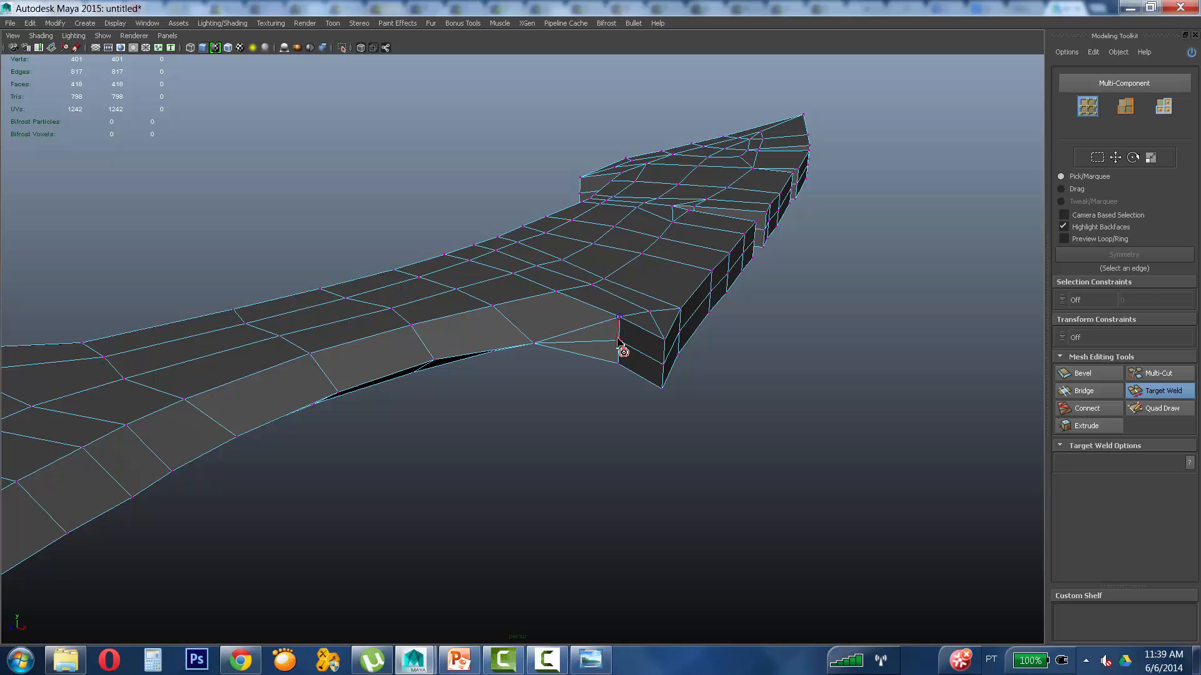
drag(618, 340, 663, 388)
alt+drag(632, 376, 768, 333)
alt+drag(597, 394, 339, 355)
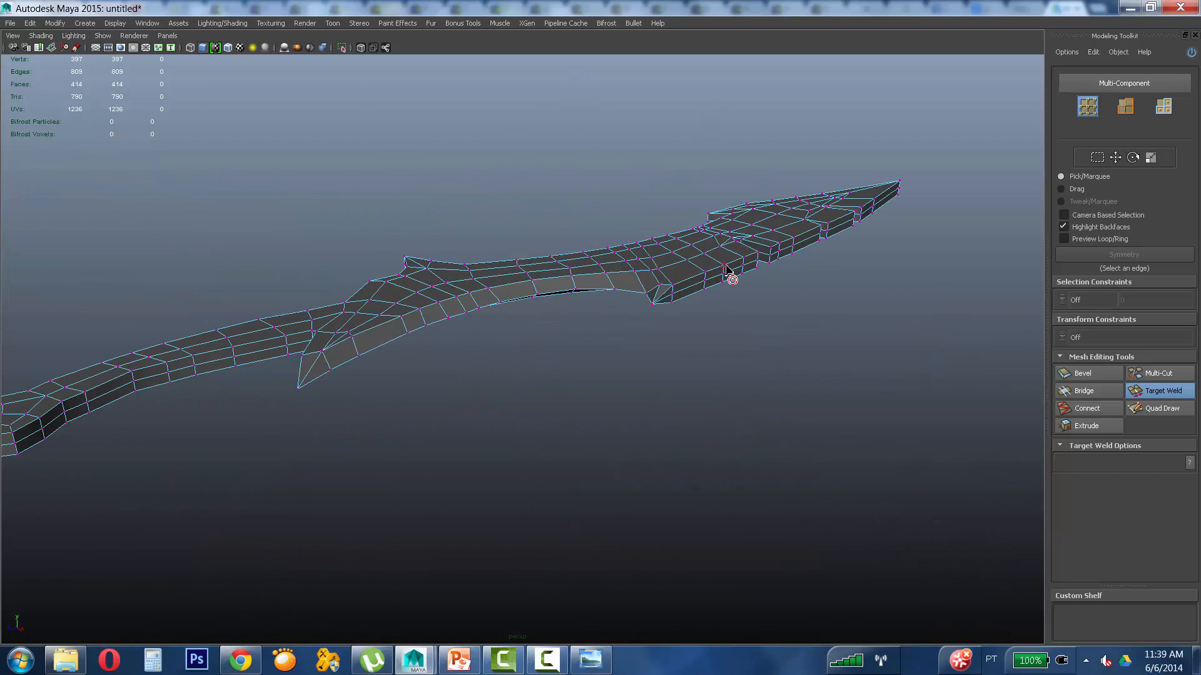
Step: Undo all the vertex welds and remove the edge loop in the middle of the dagger's side walls
key(ctrl+z)
key(ctrl+z)
key(ctrl+z)
key(ctrl+z)
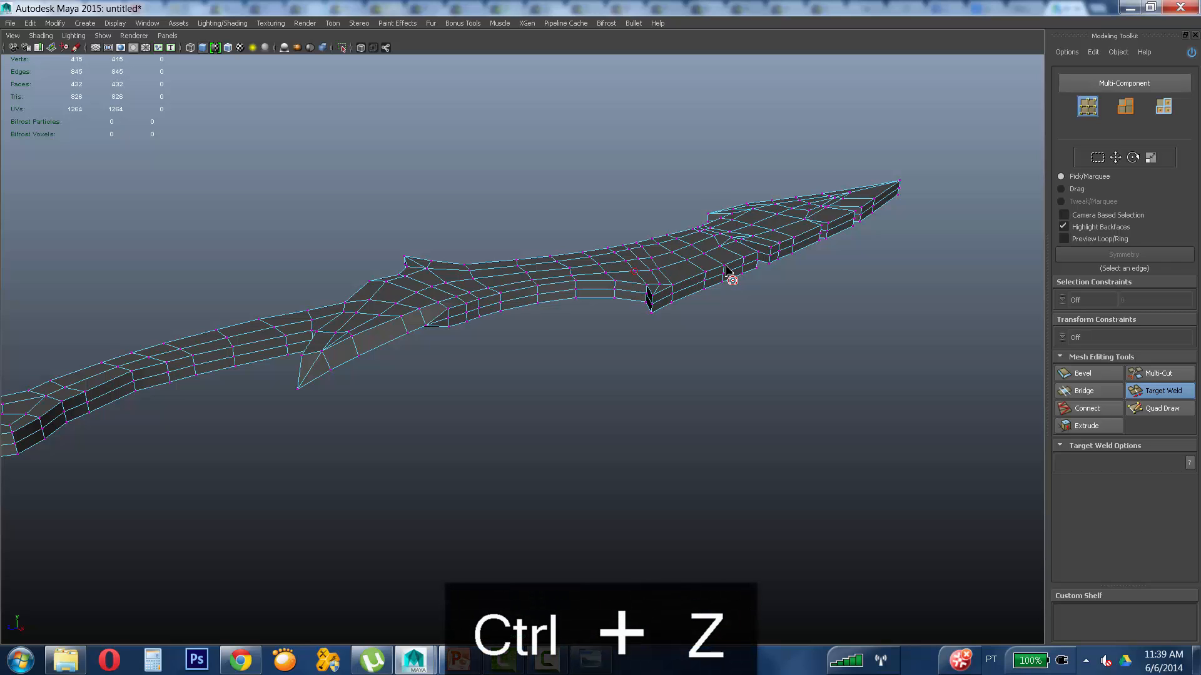
key(ctrl+z)
key(ctrl+z)
key(ctrl+z)
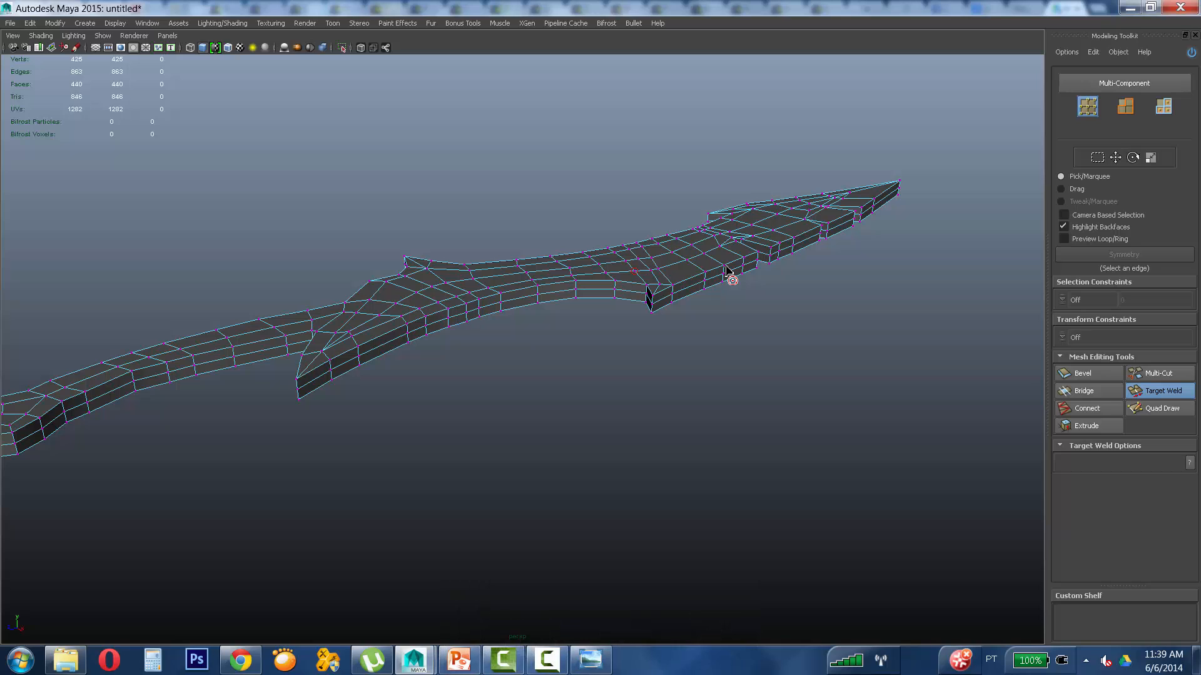
double_click(730, 276)
key(ctrl+Delete)
Step: Target-weld the upper vertices at the guard spike's tip straight onto the matching lower vertices to taper the spike
alt+middle_drag(467, 324, 621, 357)
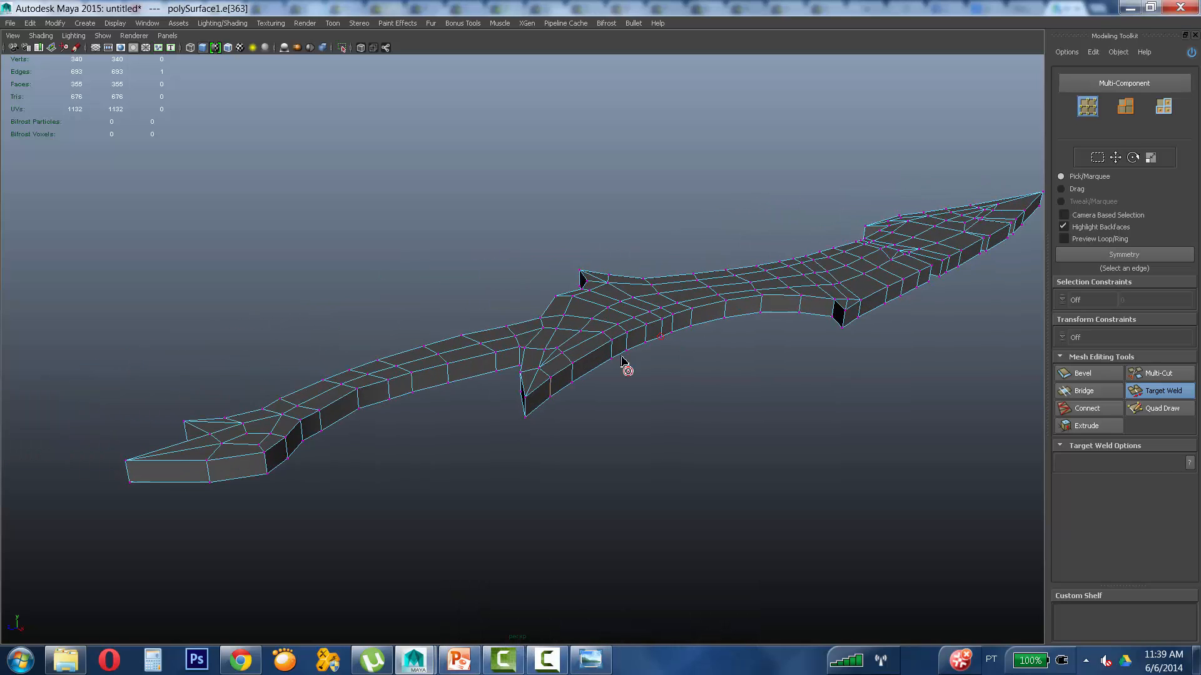
alt+drag(621, 356, 644, 367)
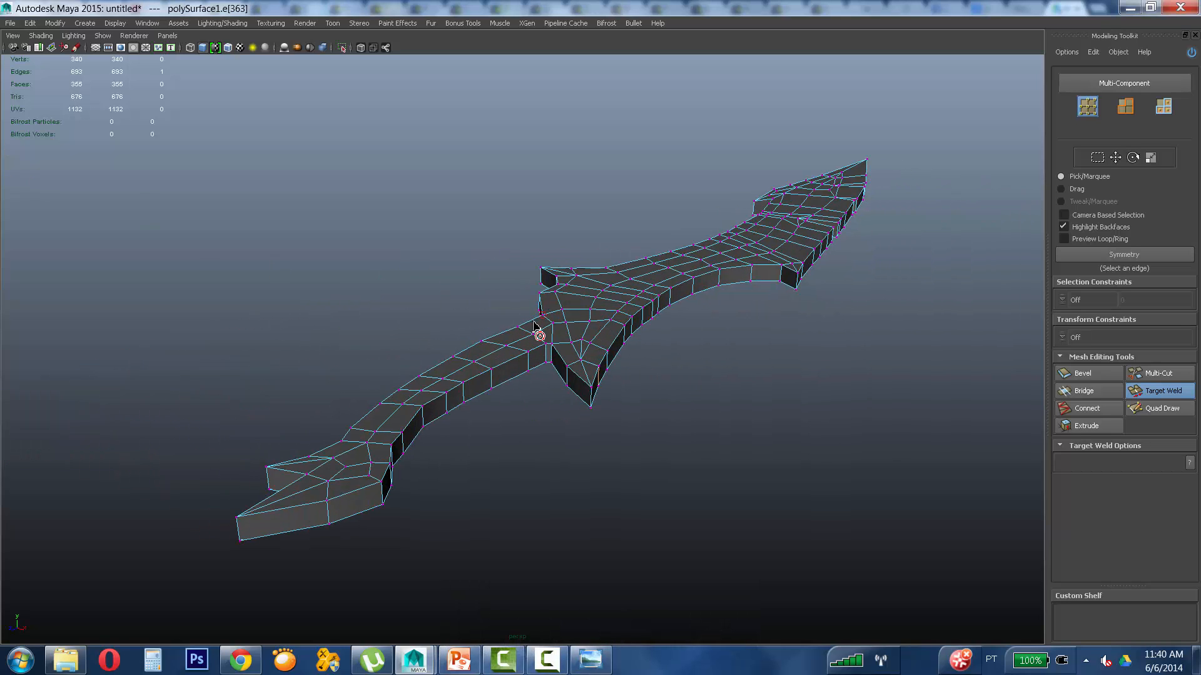
key(w)
alt+drag(711, 351, 692, 369)
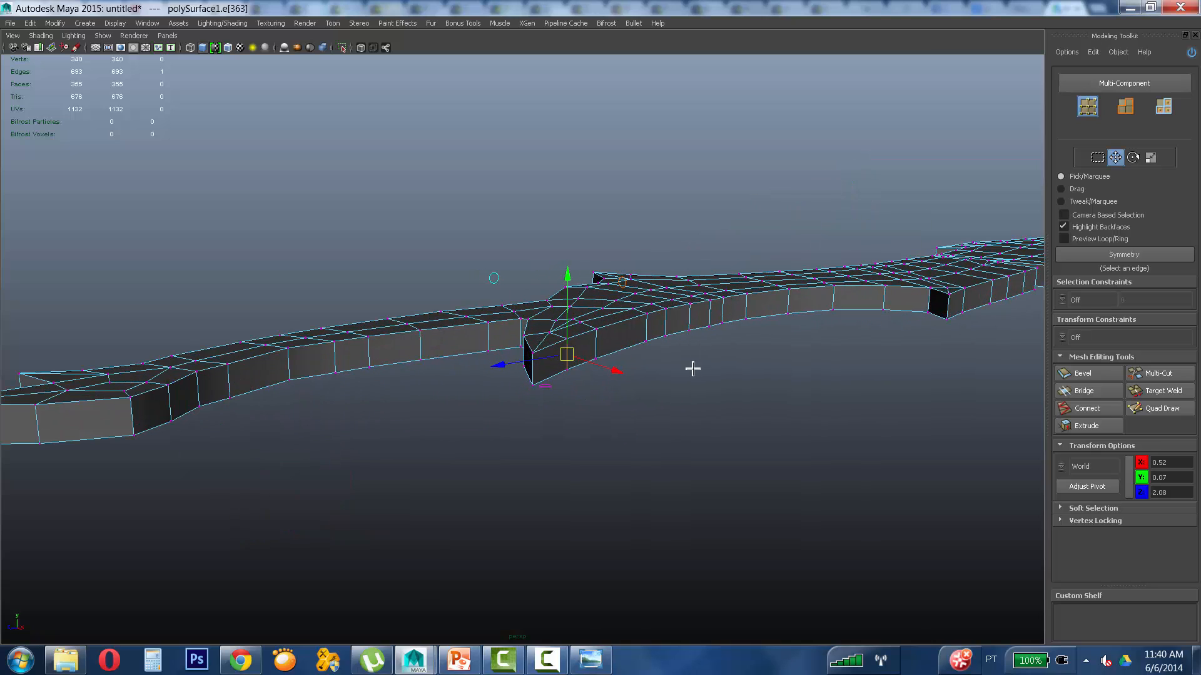
click(1160, 391)
alt+drag(567, 409, 505, 452)
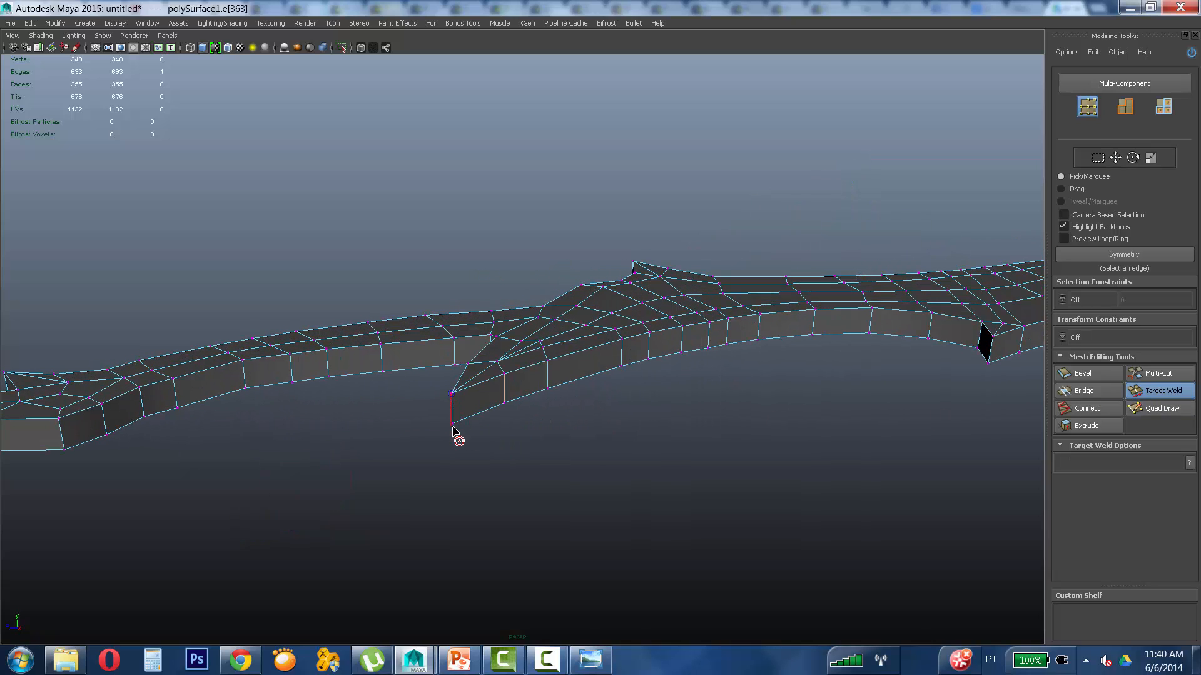
right_drag(458, 395, 413, 352)
drag(456, 432, 454, 429)
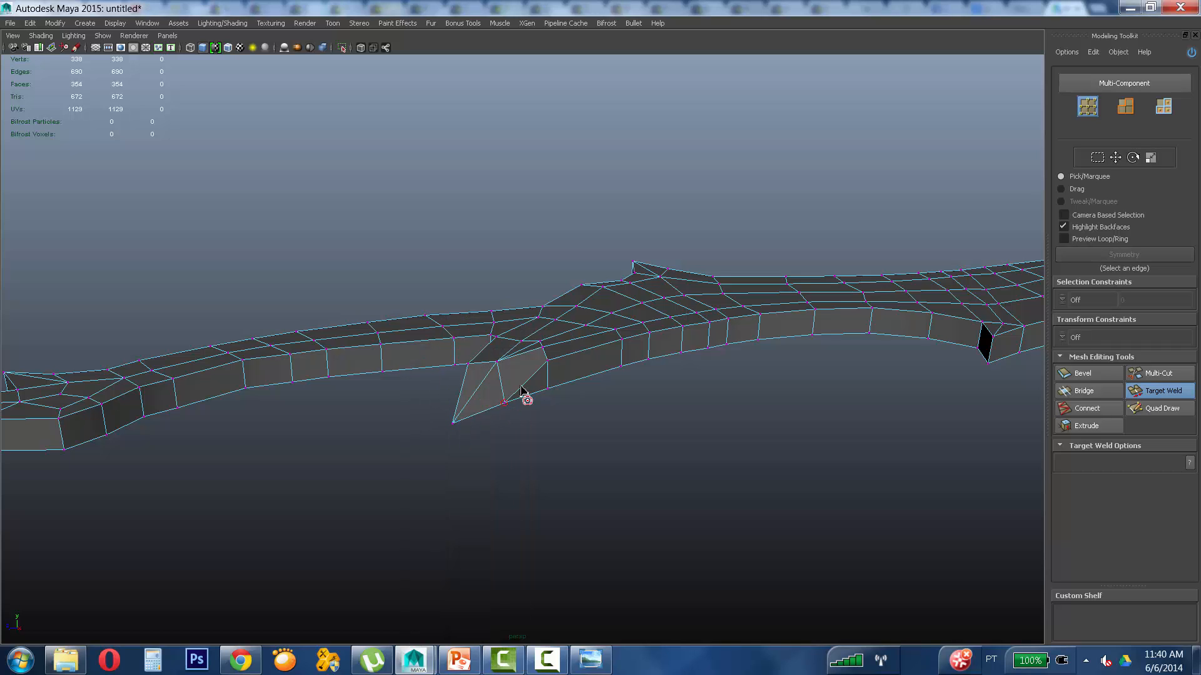
drag(545, 384, 545, 387)
Step: Continue target-welding the upper side vertices onto the lower ones along the curved edge towards the second spike
drag(621, 344, 679, 361)
drag(709, 322, 732, 350)
drag(758, 315, 762, 345)
drag(813, 310, 875, 339)
alt+middle_drag(877, 339, 689, 346)
alt+drag(688, 347, 729, 353)
drag(719, 293, 799, 321)
alt+middle_drag(838, 313, 645, 343)
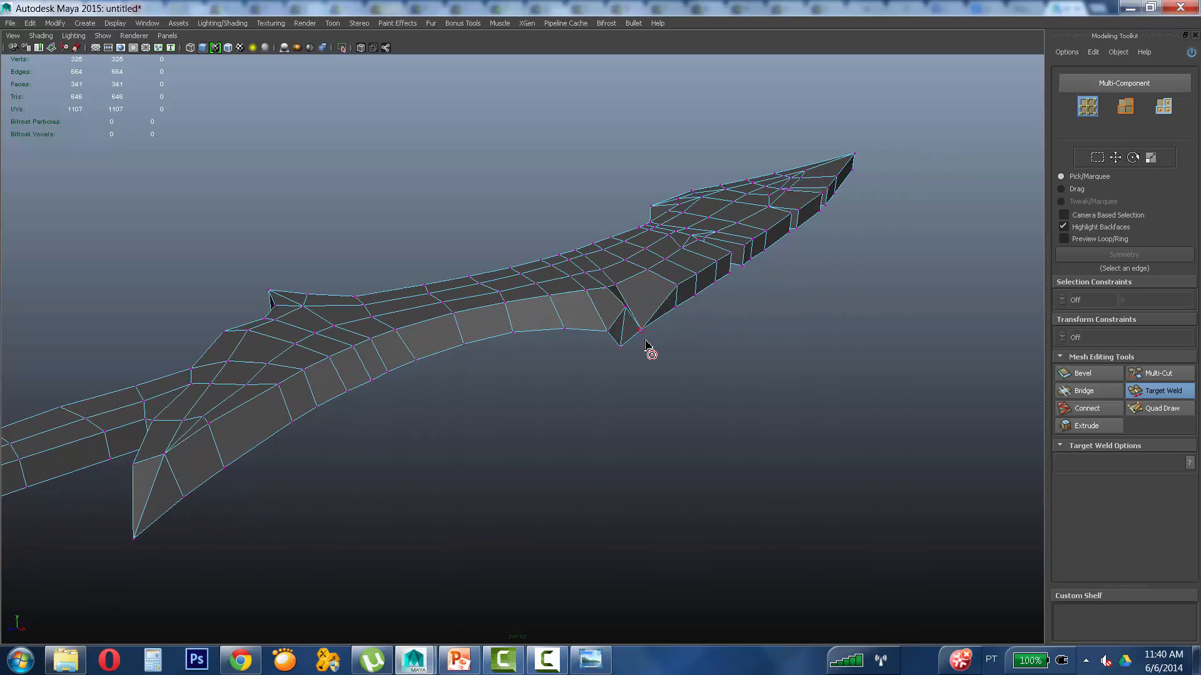
Step: Try to weld the upper vertices onto the lower ones from the second spike to the blade's first notch
alt+drag(750, 313, 808, 314)
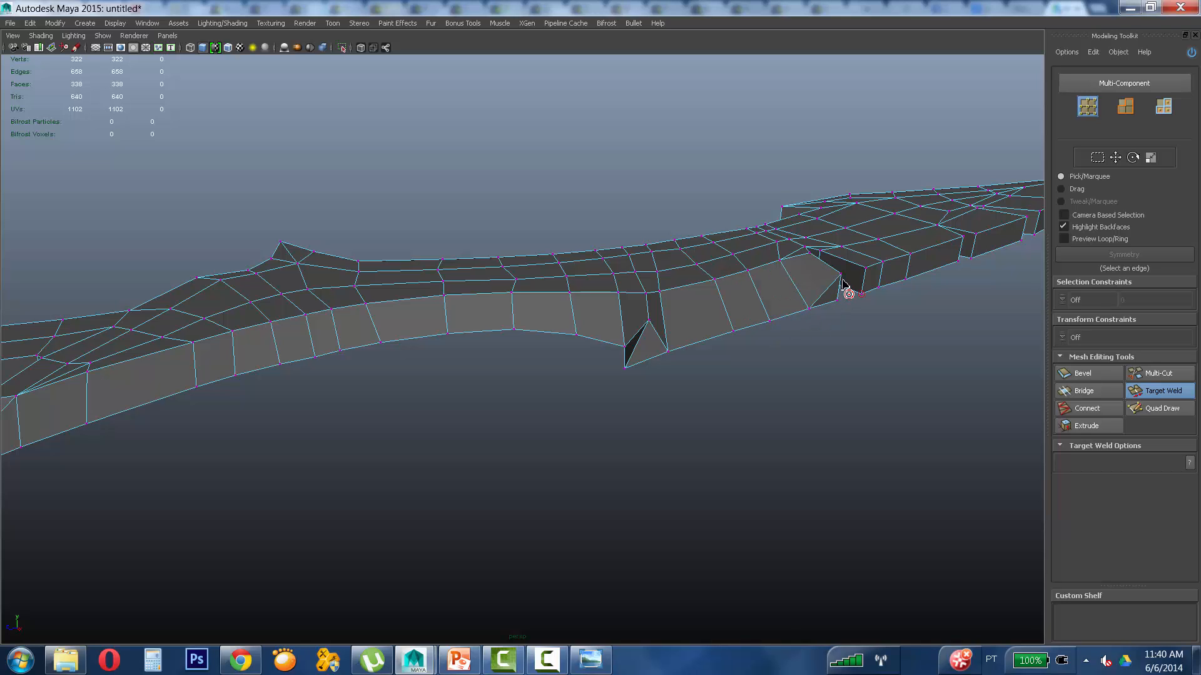
drag(840, 277, 800, 321)
key(ctrl+z)
alt+middle_drag(800, 321, 609, 368)
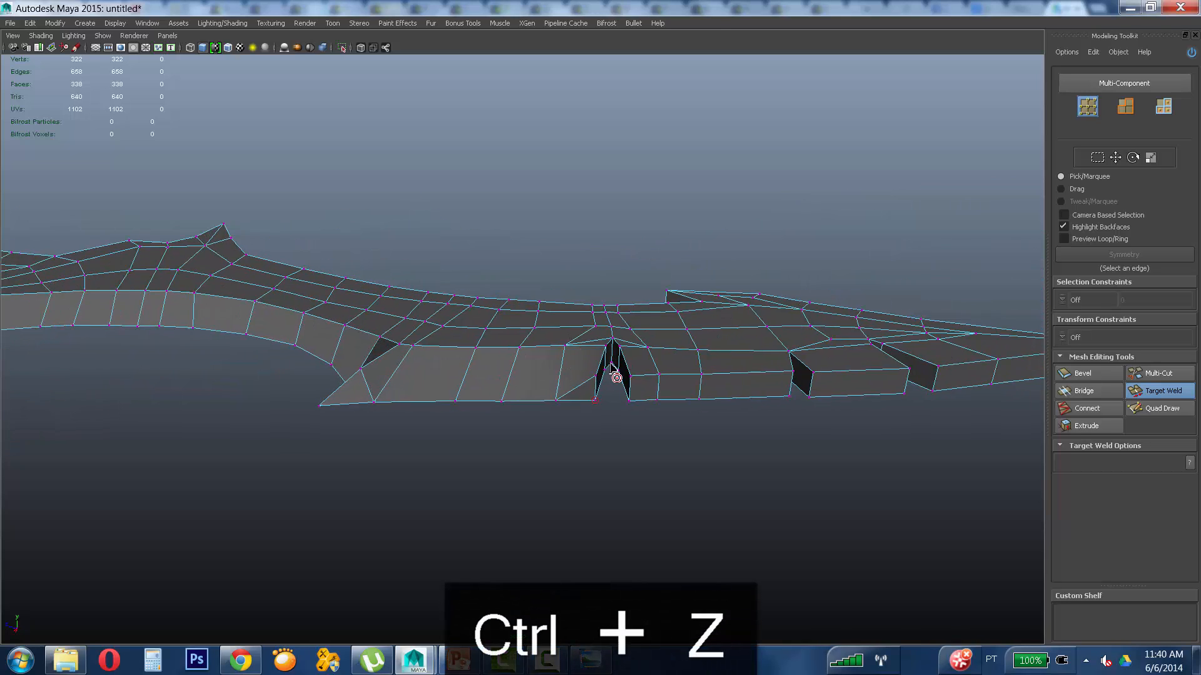
alt+drag(609, 367, 606, 414)
drag(631, 356, 826, 317)
key(ctrl+z)
Step: Try welding the outer upper vertices of the blade's teeth onto the lower ones, and undo those welds
alt+drag(851, 314, 624, 447)
drag(755, 450, 733, 436)
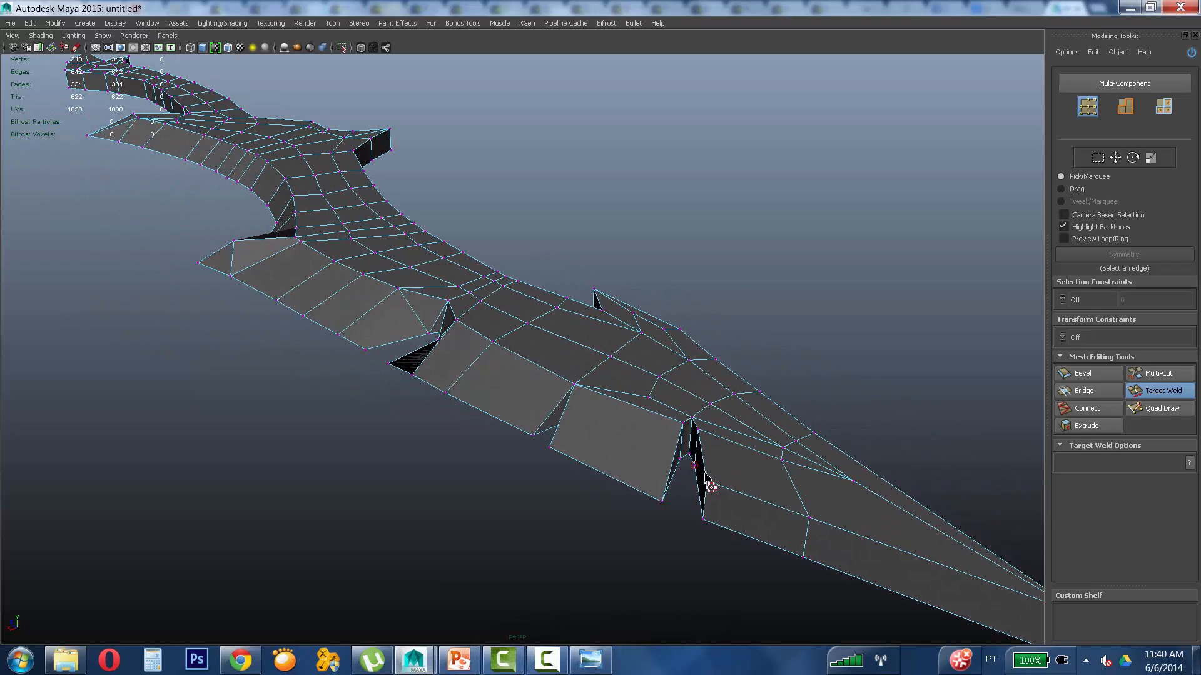
drag(701, 521, 701, 523)
alt+drag(702, 523, 469, 414)
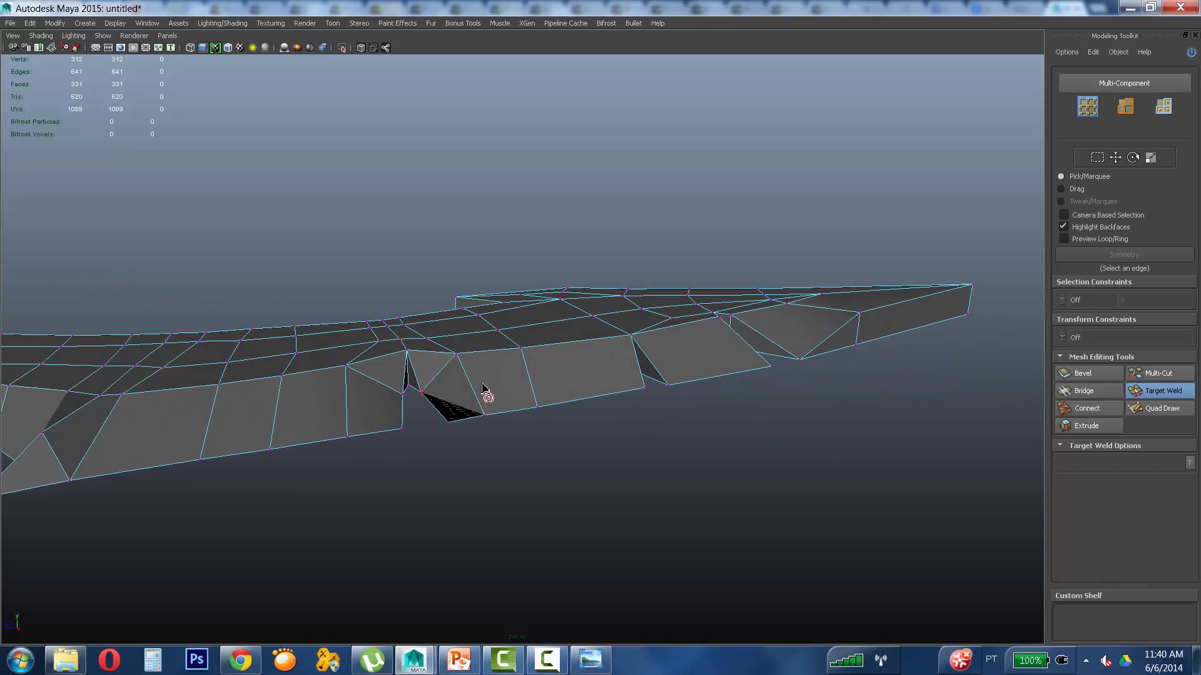
key(ctrl+z)
key(ctrl+z)
key(ctrl+z)
key(ctrl+z)
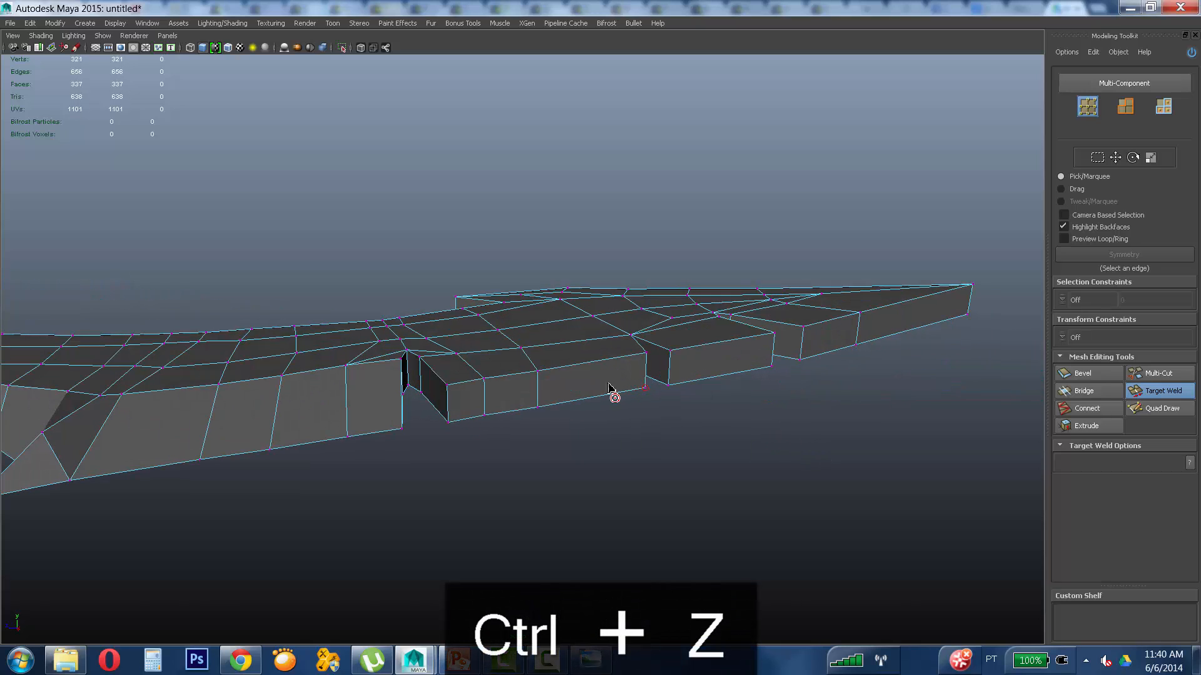
Step: Try to target-weld the upper vertices of the serrated teeth onto the lower ones all the way to the blade's point
alt+drag(440, 401, 550, 403)
alt+drag(654, 357, 630, 403)
alt+drag(708, 402, 583, 402)
alt+drag(656, 434, 594, 486)
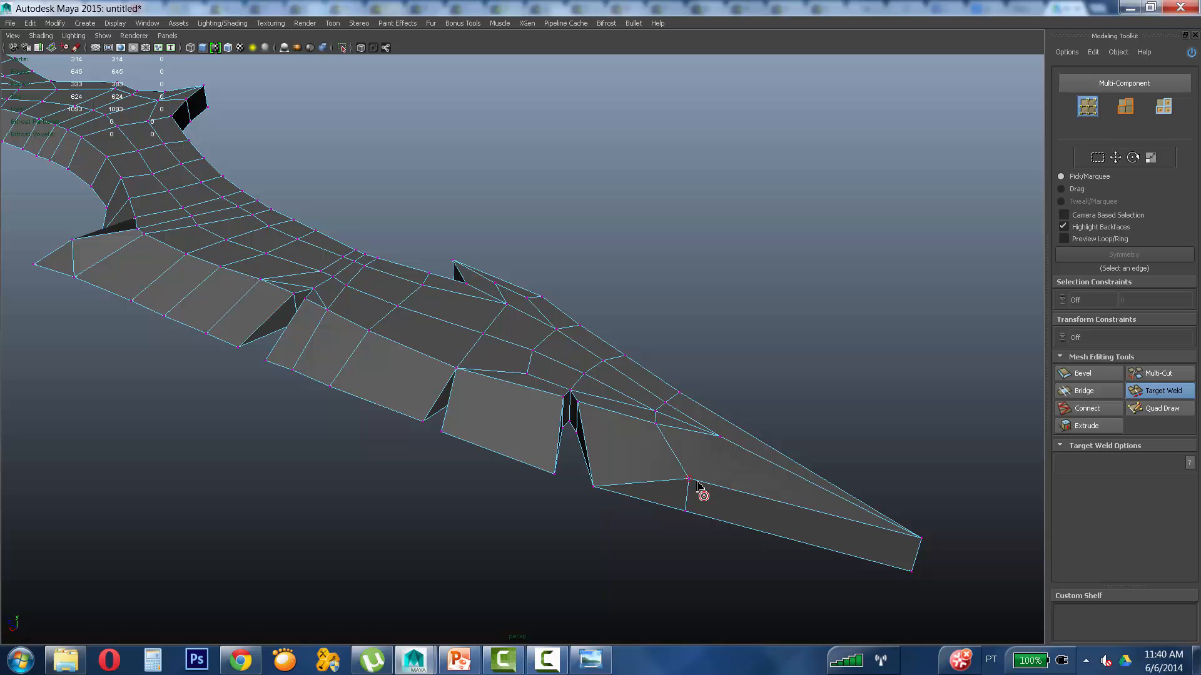
drag(689, 479, 685, 511)
drag(928, 544, 916, 579)
alt+drag(916, 579, 356, 420)
Step: Try to weld the upper vertices onto the lower ones along the blade's opposite edge, starting from the point
drag(362, 333, 419, 383)
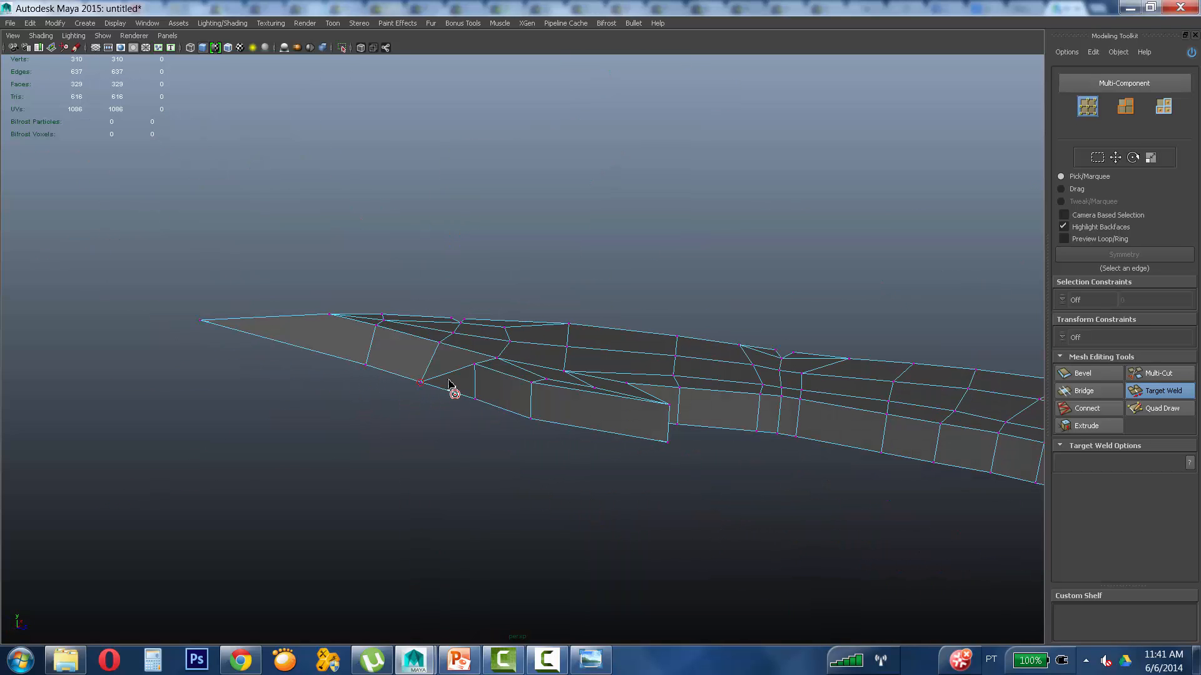
drag(483, 410, 482, 411)
drag(531, 383, 533, 421)
drag(662, 408, 276, 201)
key(ctrl+z)
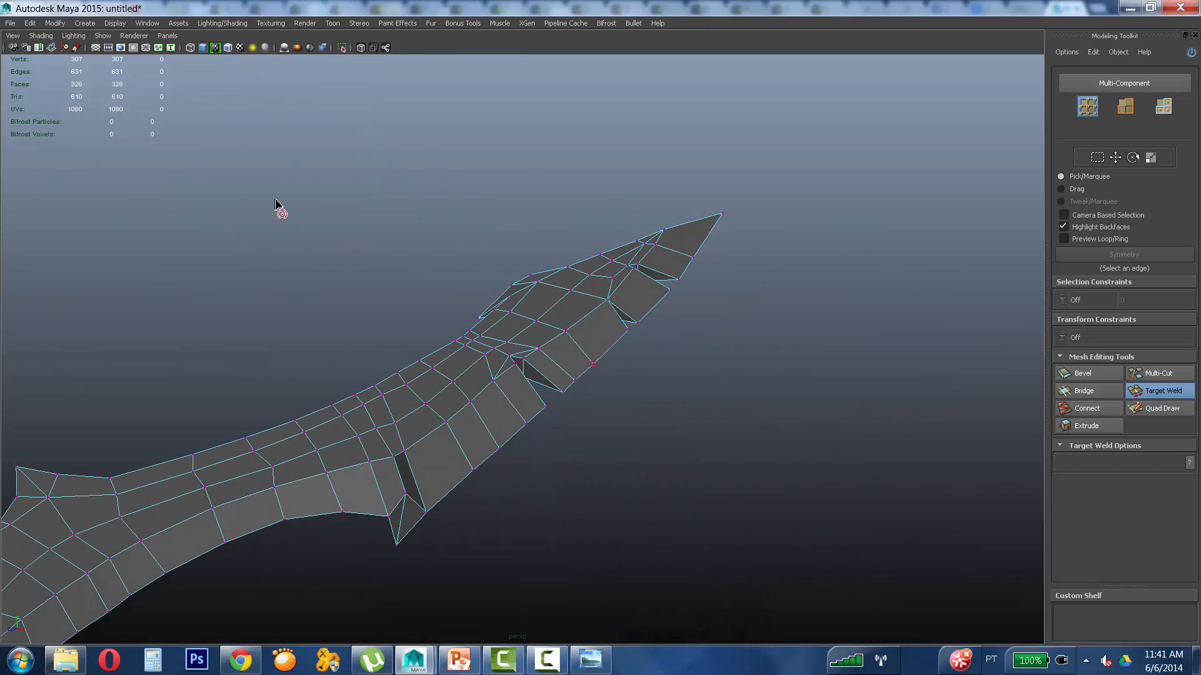
Step: Examine the tapered blade in object mode, and undo the welds on both blade edges back past the second spike
right_drag(536, 343, 531, 397)
alt+drag(669, 422, 610, 439)
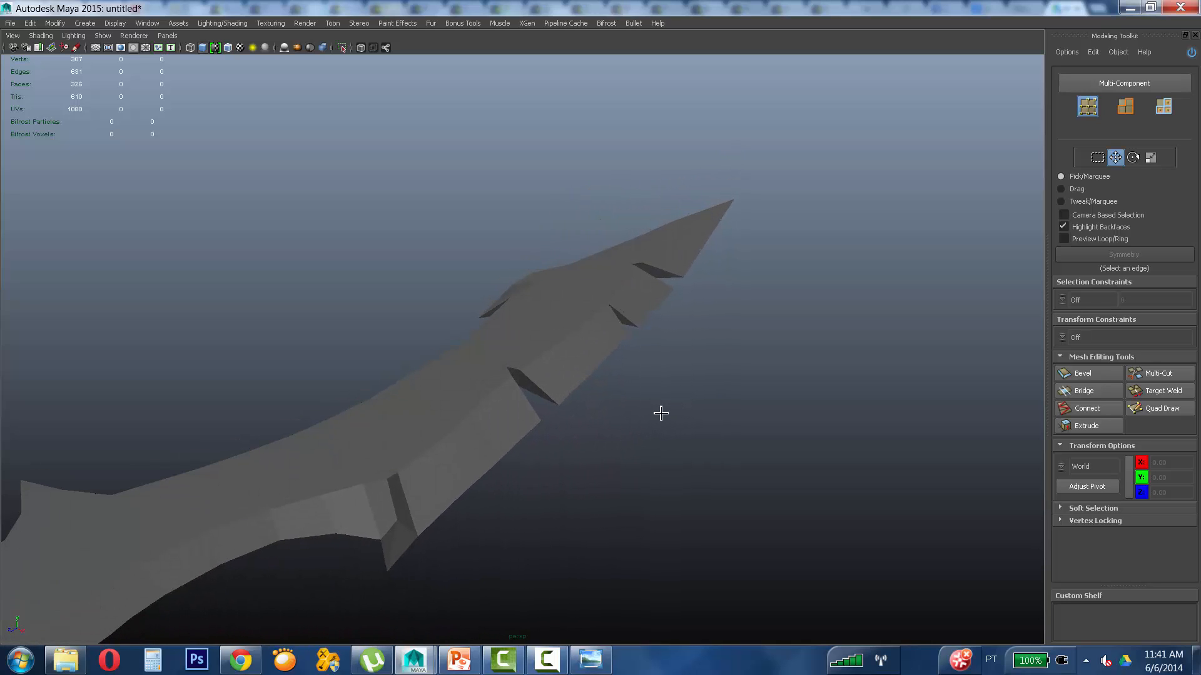
key(ctrl+z)
key(ctrl+z)
key(ctrl+z)
key(ctrl+z)
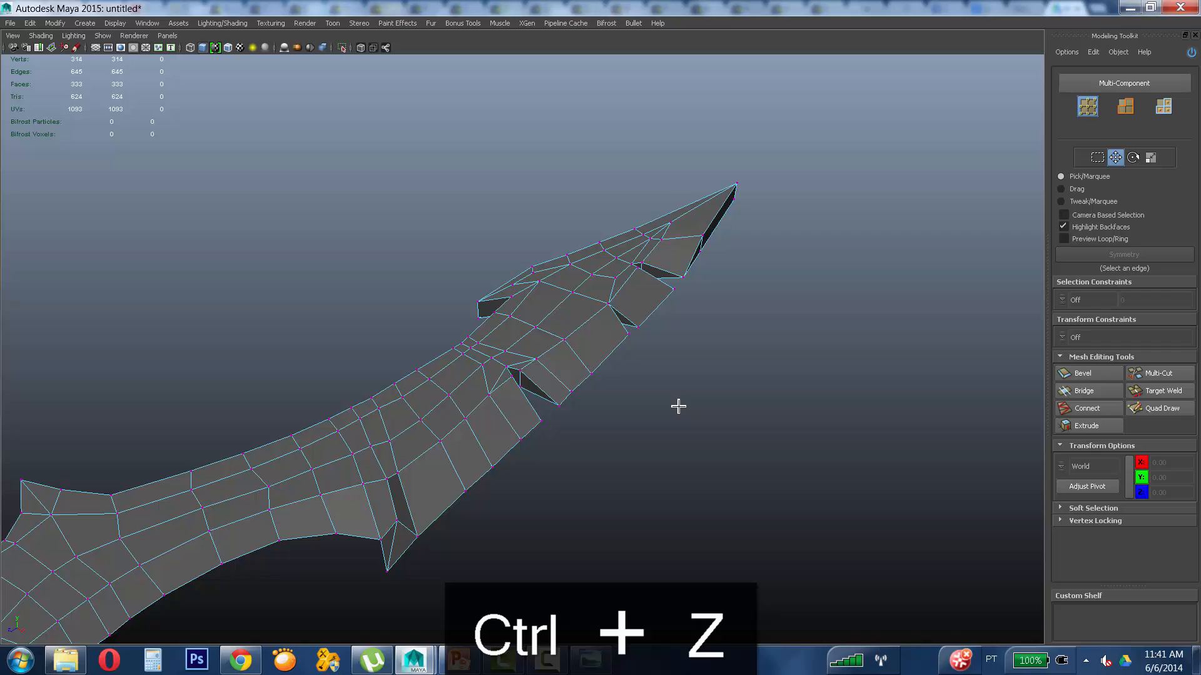
key(ctrl+z)
key(ctrl+z)
key(ctrl+z)
key(ctrl+z)
key(ctrl+z)
key(ctrl+z)
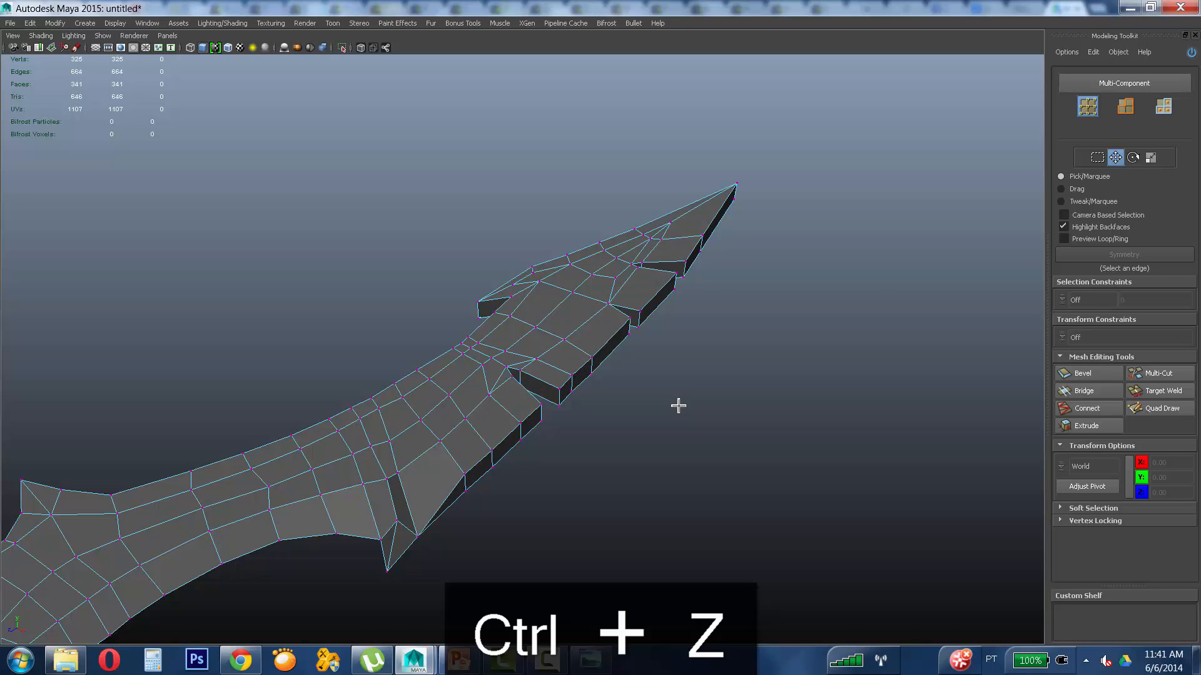
alt+drag(450, 429, 636, 316)
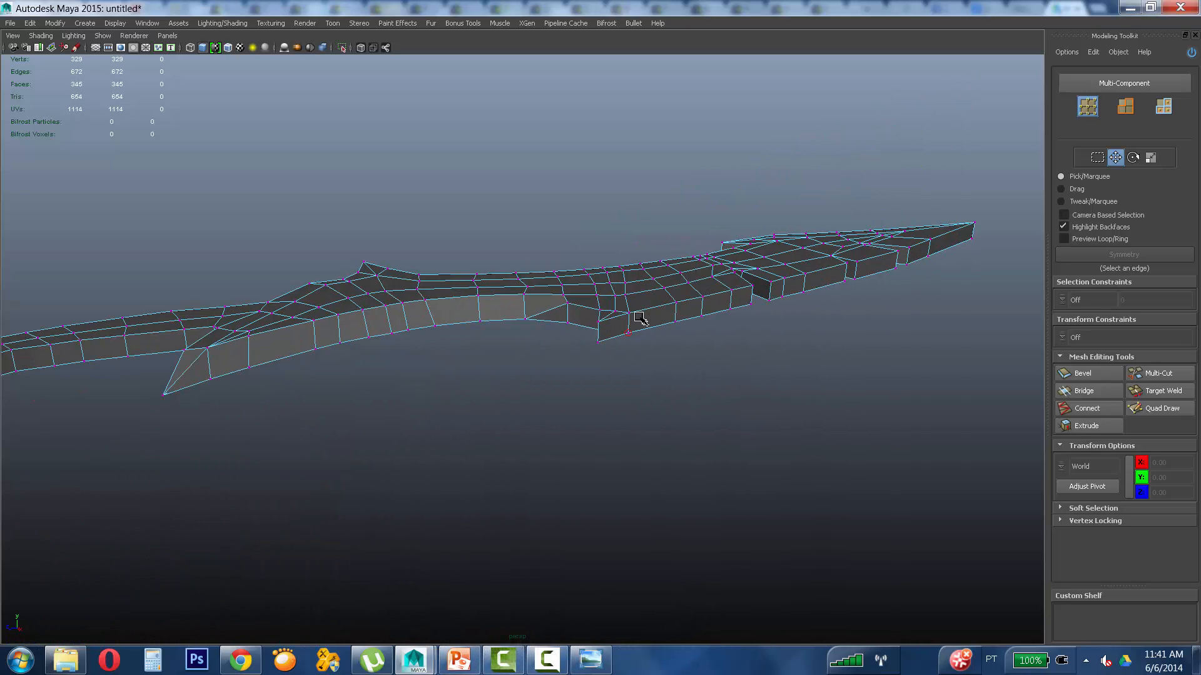
Step: Undo the remaining target welds so the blade's outline is full thickness again, and clear the selection
key(ctrl+z)
key(ctrl+z)
key(ctrl+z)
key(ctrl+z)
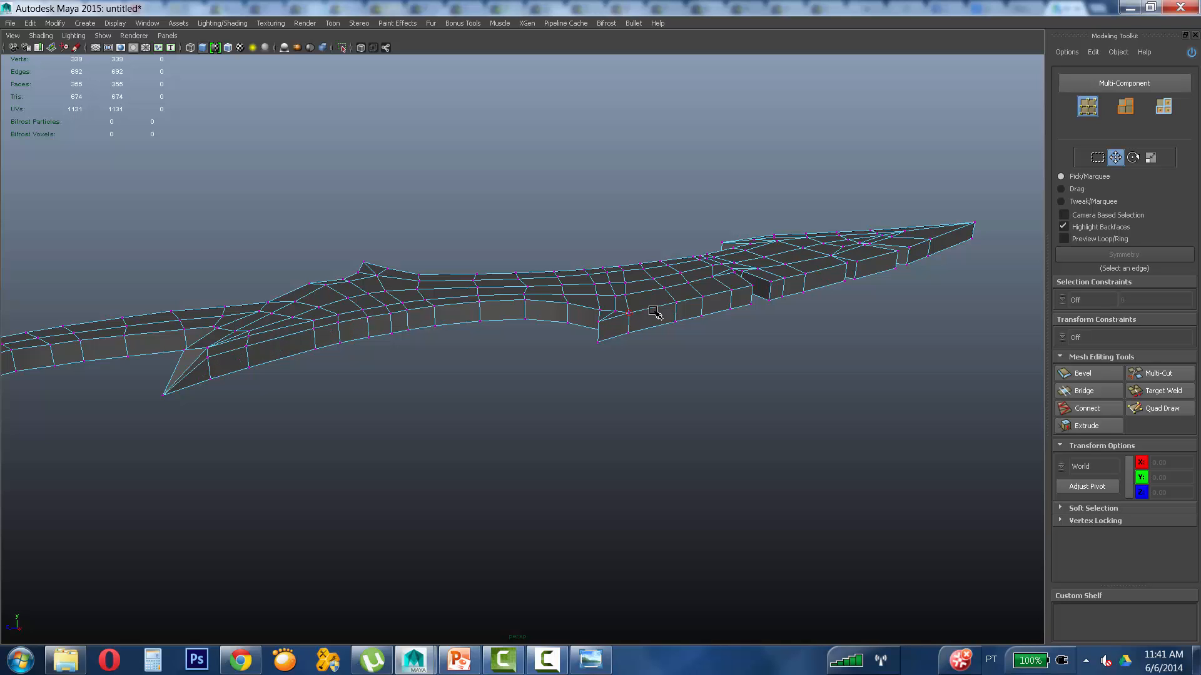
alt+drag(651, 311, 589, 348)
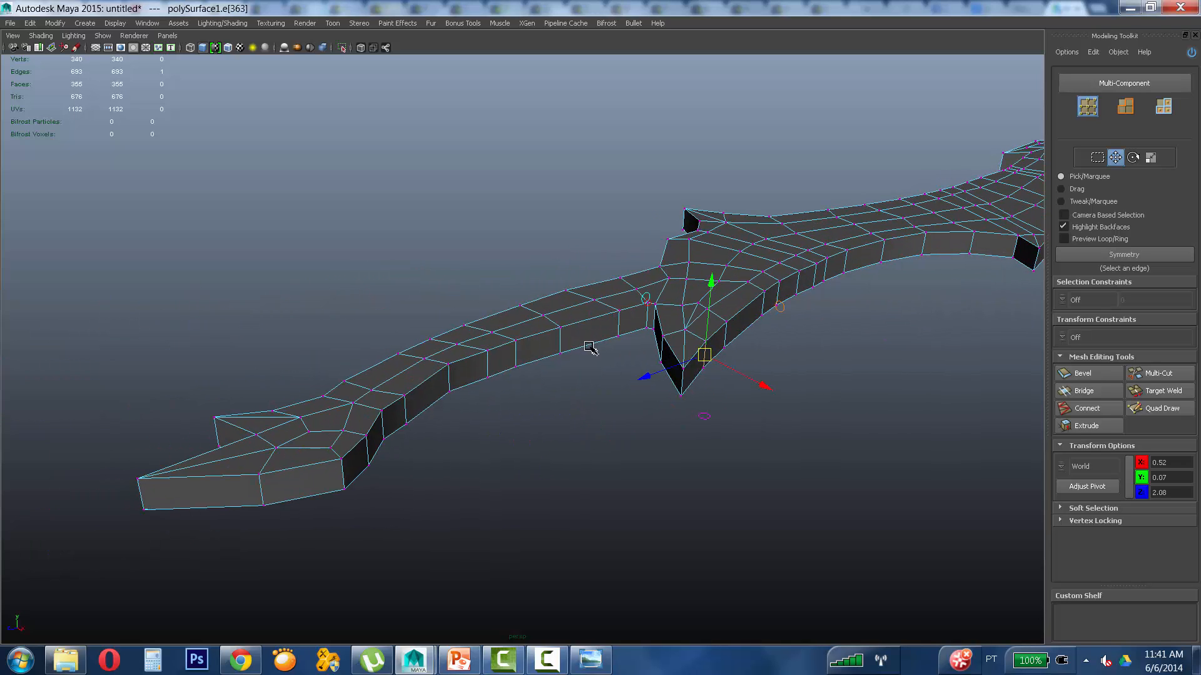
click(591, 373)
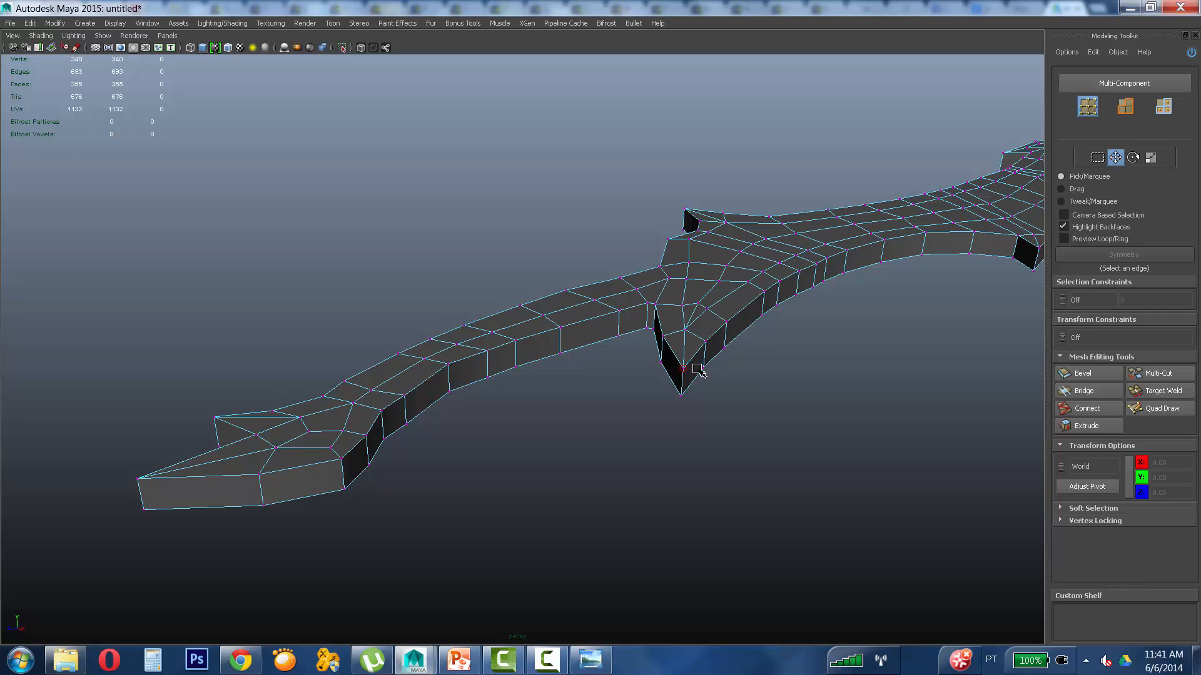
Step: Try to collapse the ring of vertical side edges around the whole dagger, starting from an edge beside the large spike
alt+drag(697, 371, 601, 340)
right_drag(601, 332, 601, 328)
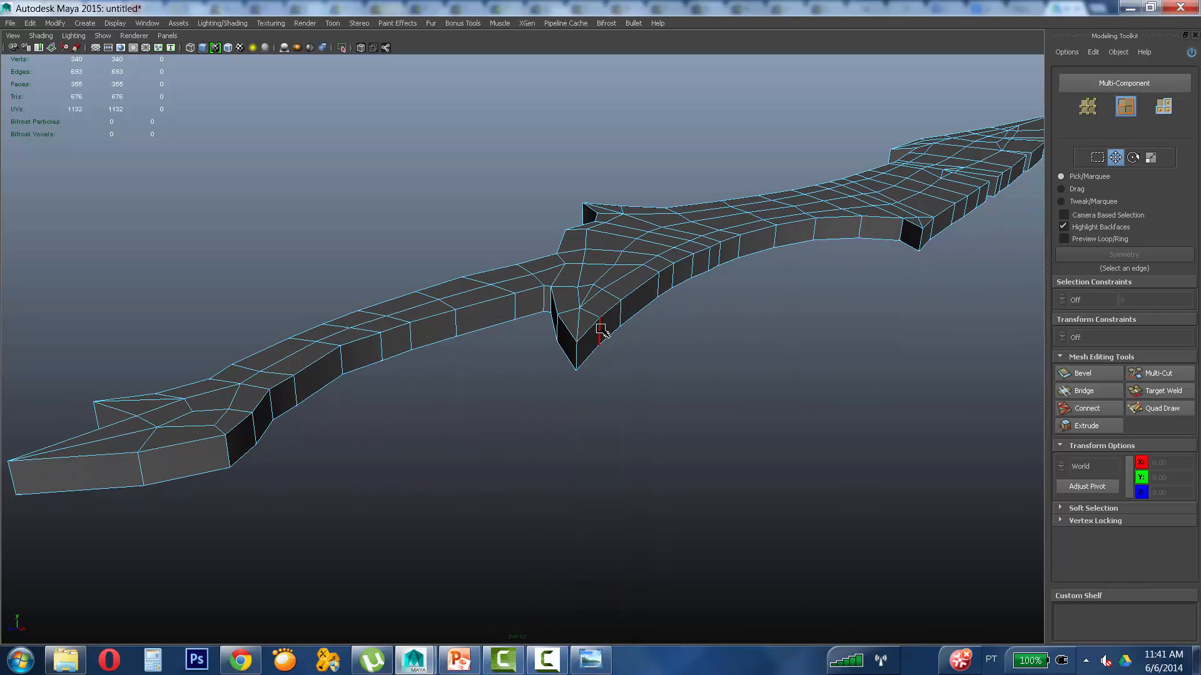
click(602, 329)
ctrl+right_click(676, 239)
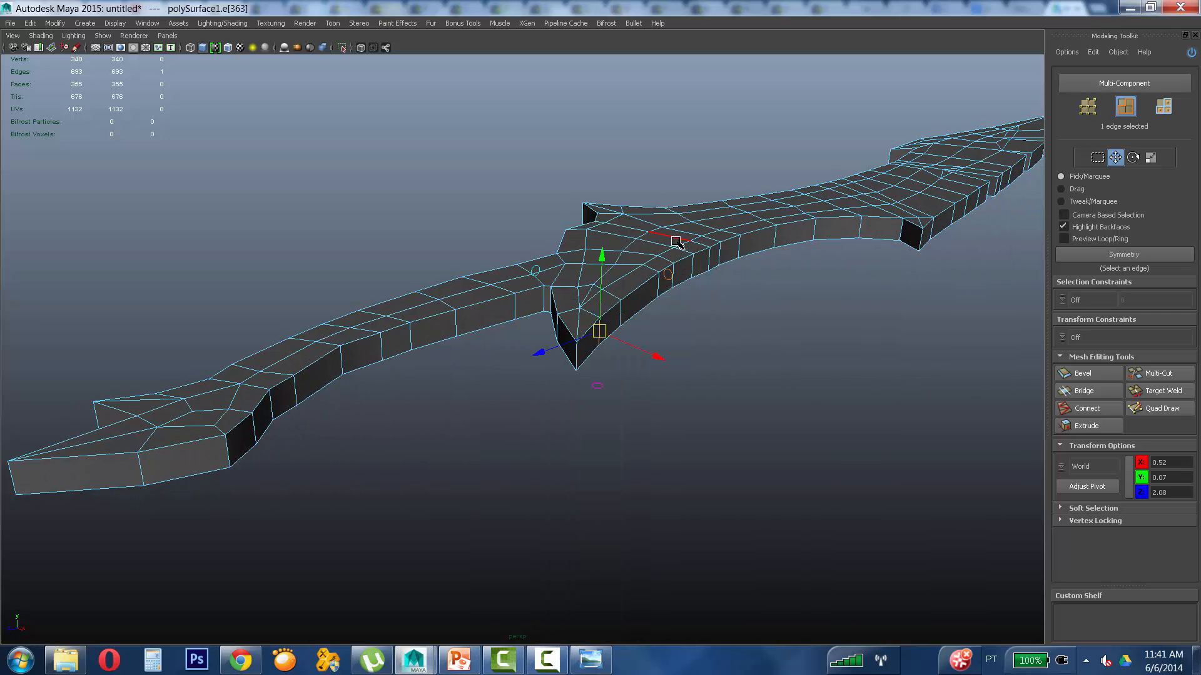
click(626, 309)
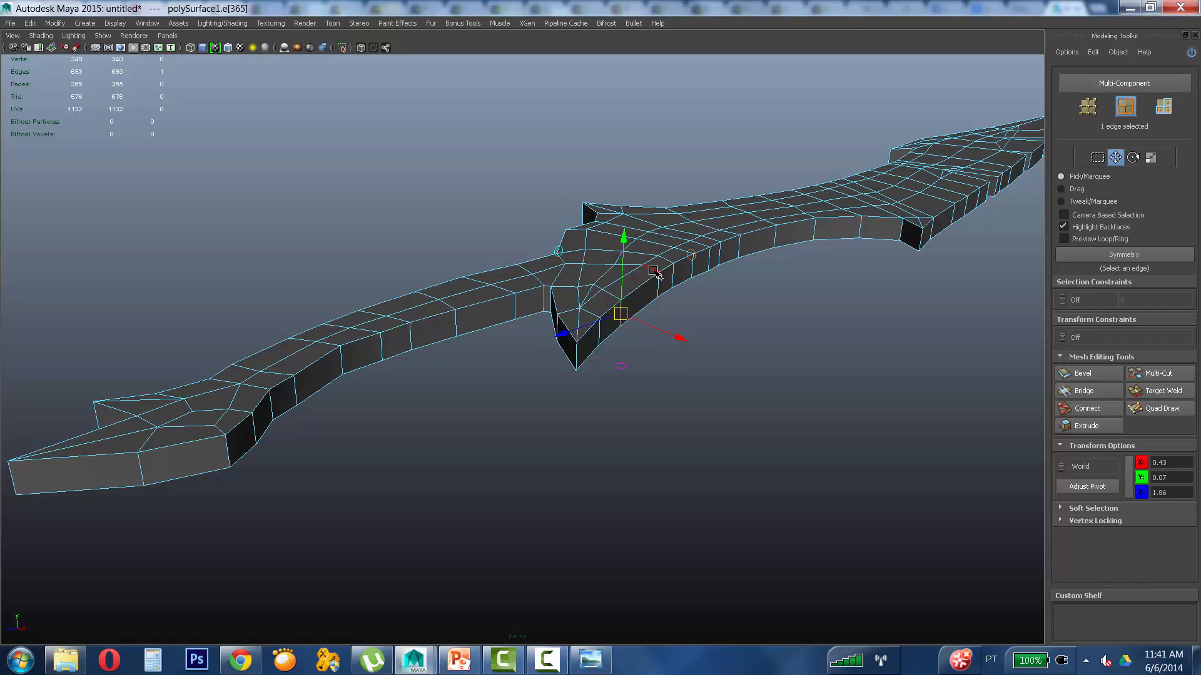
ctrl+right_click(656, 246)
ctrl+right_drag(657, 245, 521, 249)
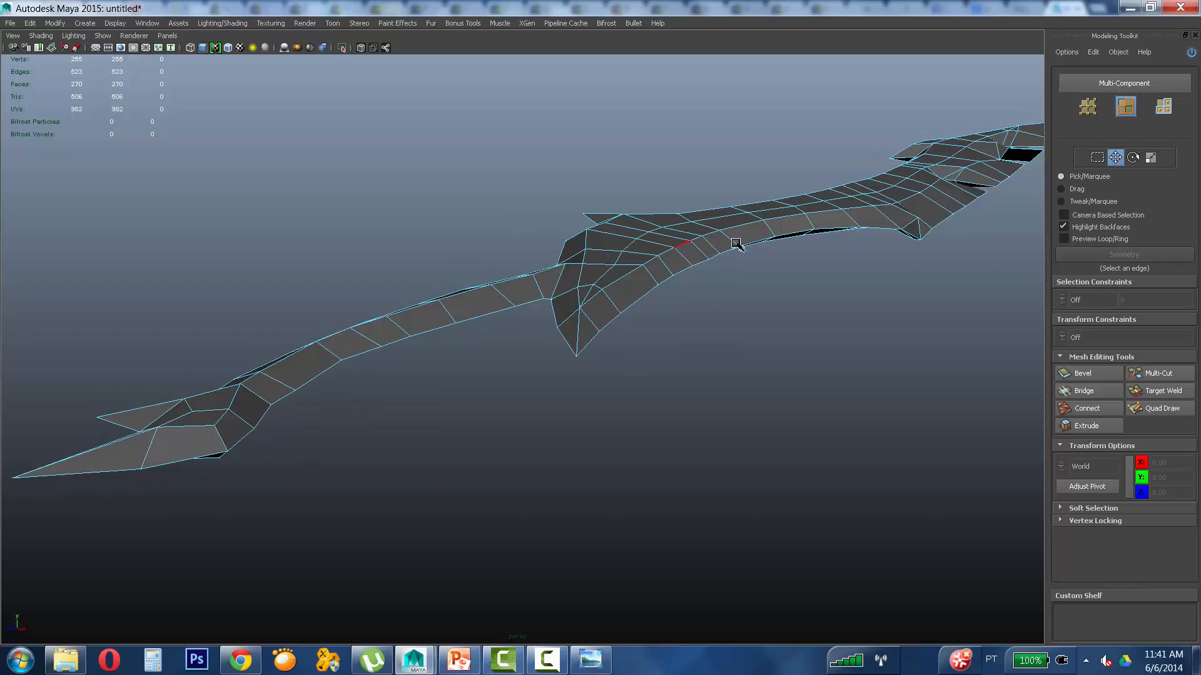
Step: Examine the collapsed dagger from several angles, and undo the edge ring collapse
alt+drag(738, 244, 488, 407)
right_drag(567, 353, 559, 430)
alt+drag(663, 384, 566, 388)
click(650, 324)
alt+drag(650, 325, 536, 401)
alt+drag(484, 445, 543, 433)
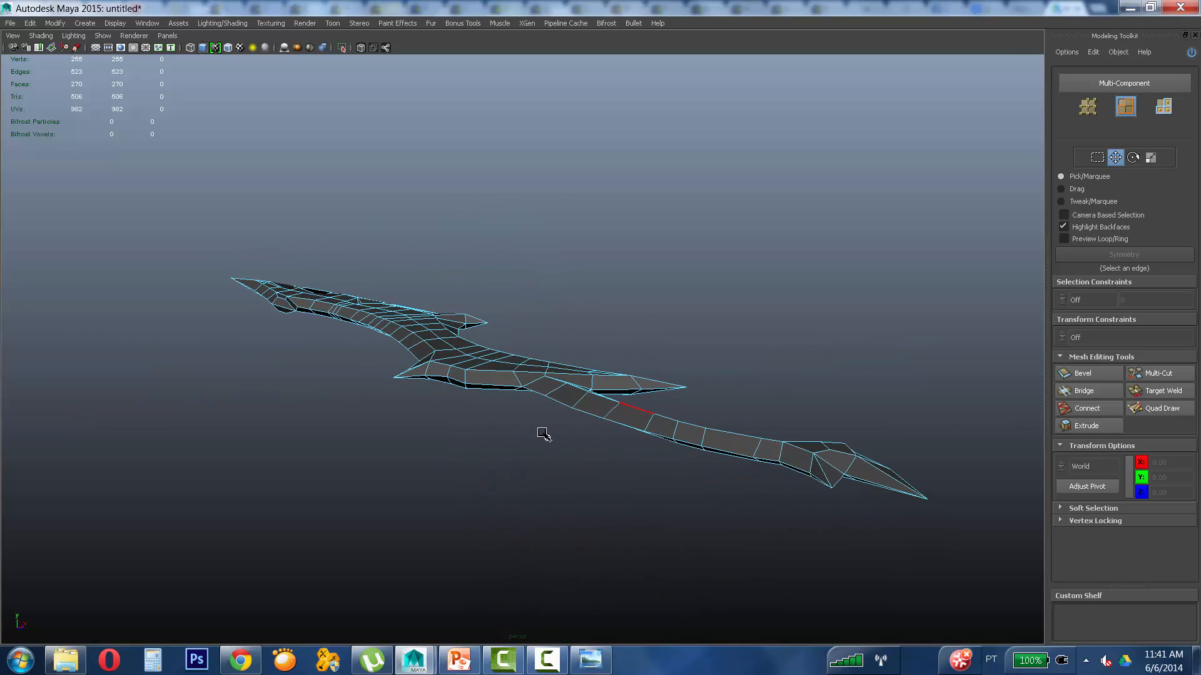
alt+drag(653, 437, 666, 459)
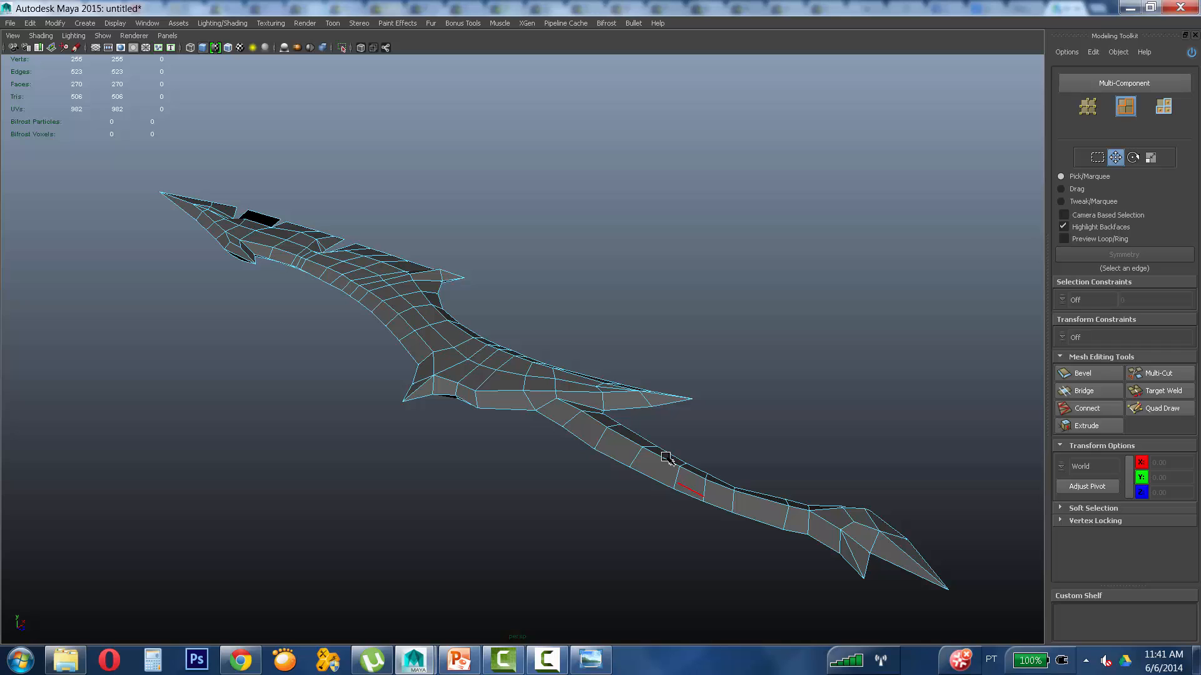
alt+drag(614, 445, 708, 348)
key(ctrl+z)
key(ctrl+z)
key(ctrl+z)
key(ctrl+z)
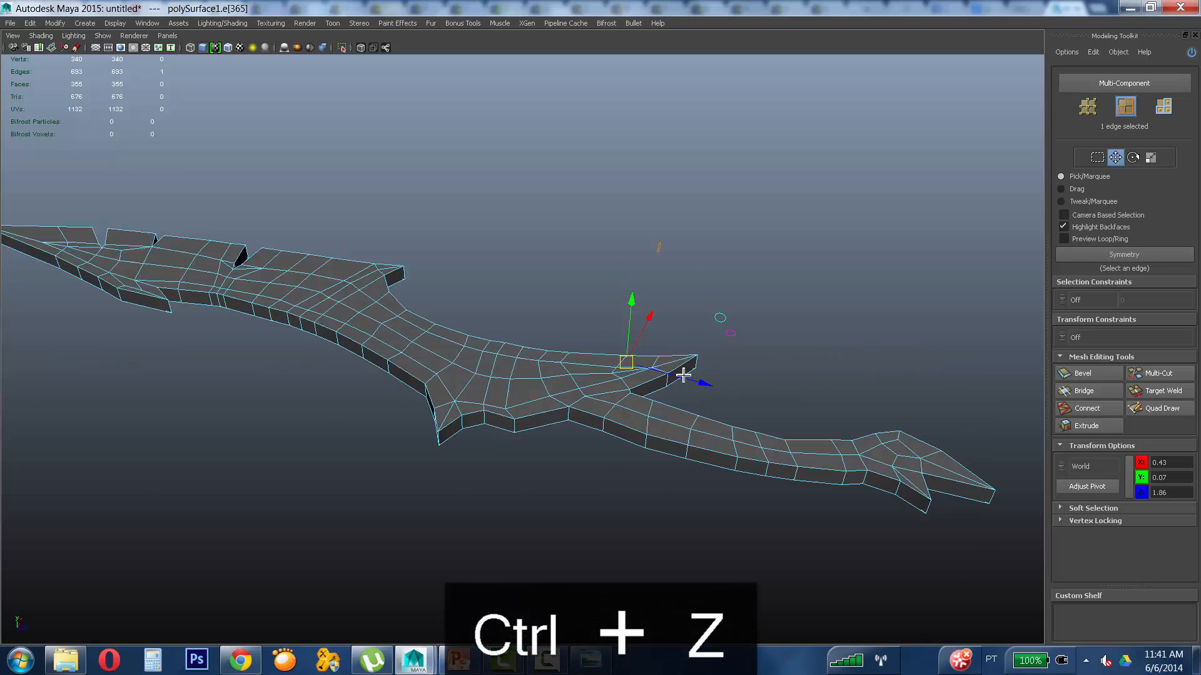
Step: Delete the top and side faces where the handle joins the blade
alt+drag(652, 421, 456, 448)
right_drag(450, 448, 456, 465)
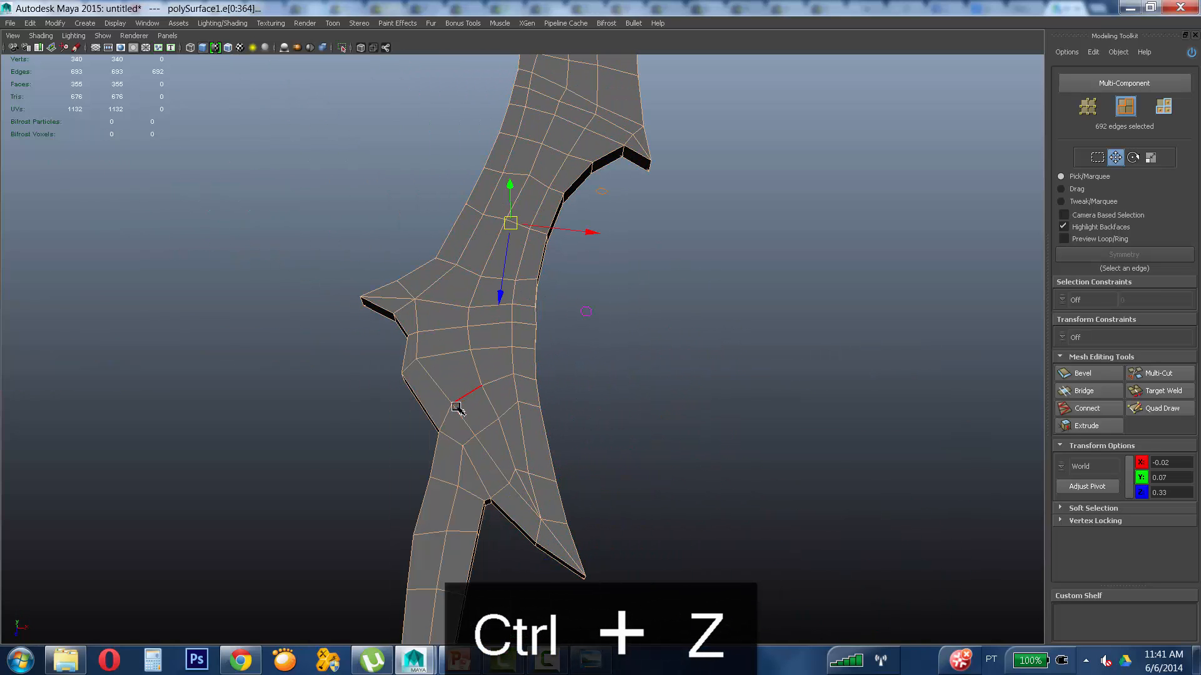
right_drag(467, 411, 466, 381)
alt+drag(469, 390, 621, 413)
click(434, 430)
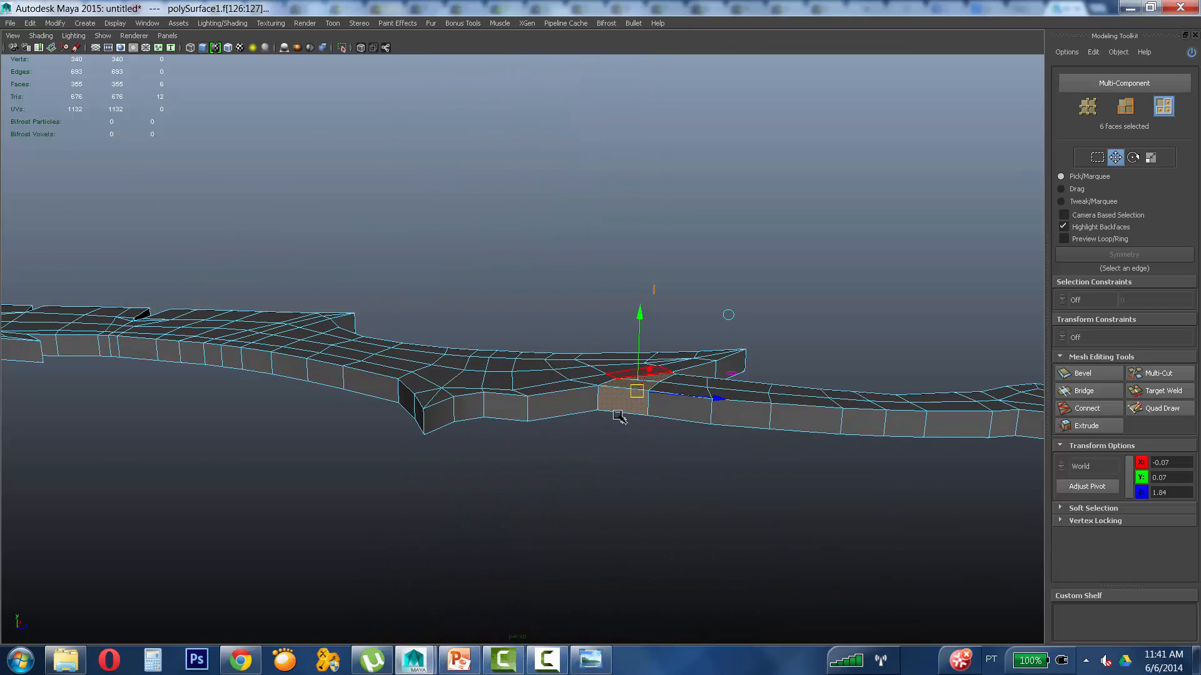
key(Delete)
alt+drag(707, 383, 601, 444)
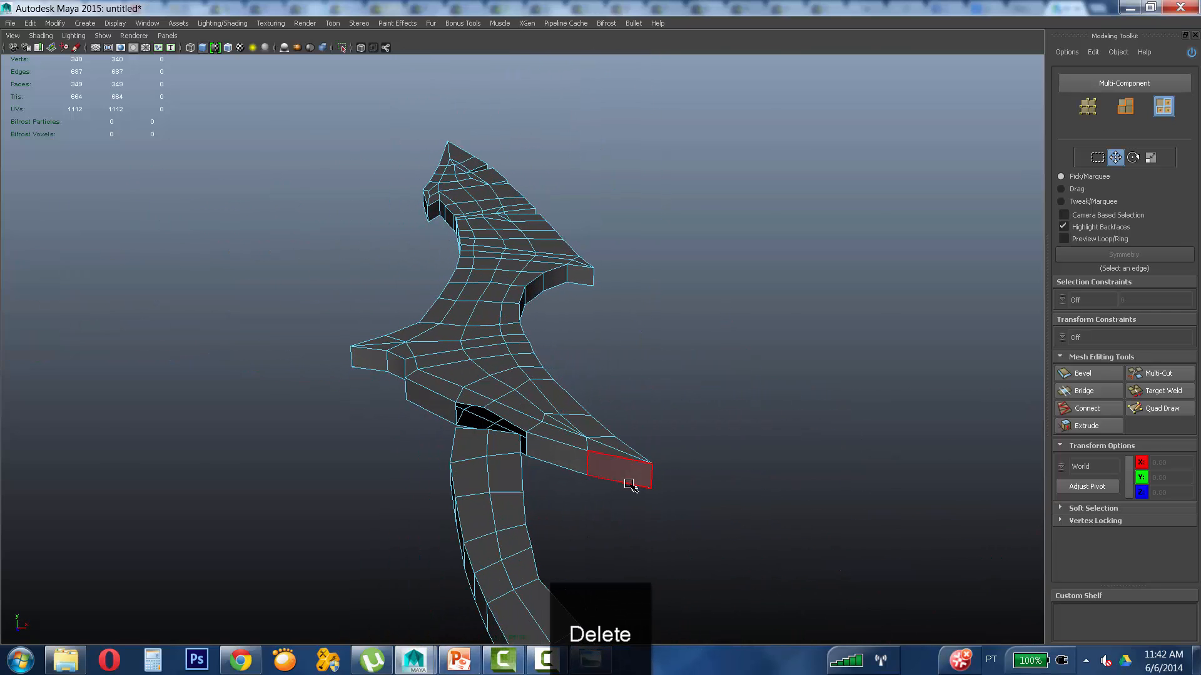
Step: Try to collapse the ring of vertical side edges around the separated blade only
right_drag(627, 350, 626, 321)
alt+drag(631, 331, 638, 410)
click(583, 361)
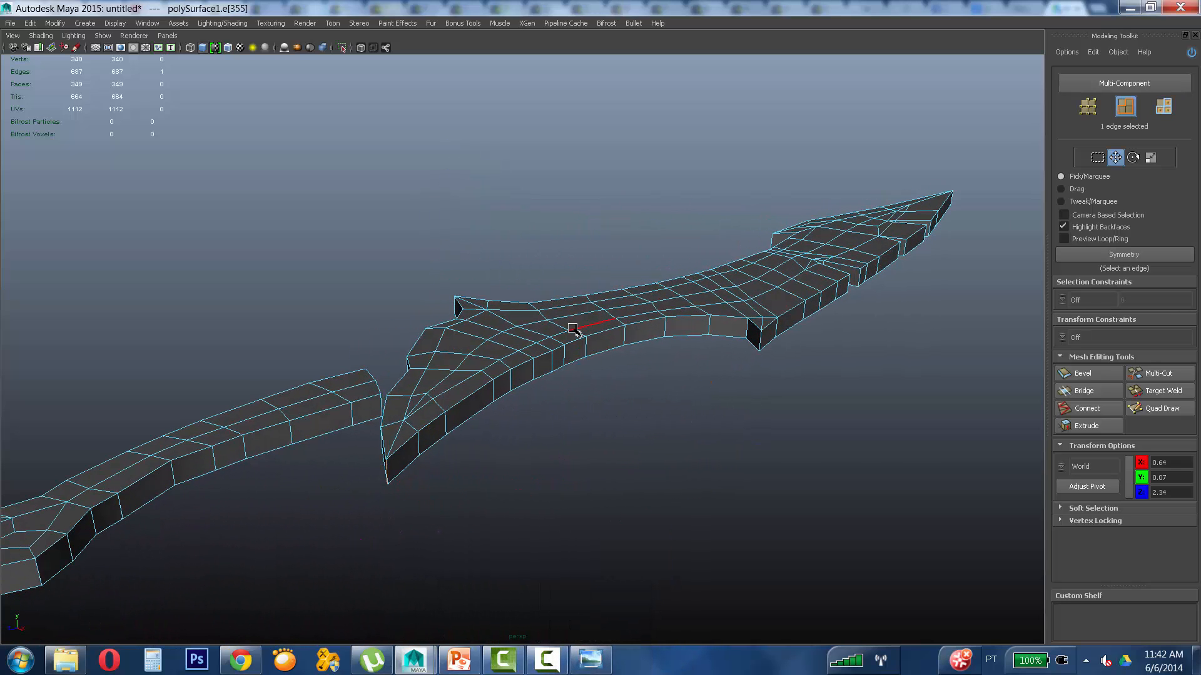
shift+right_drag(573, 329, 527, 348)
ctrl+right_drag(485, 336, 485, 336)
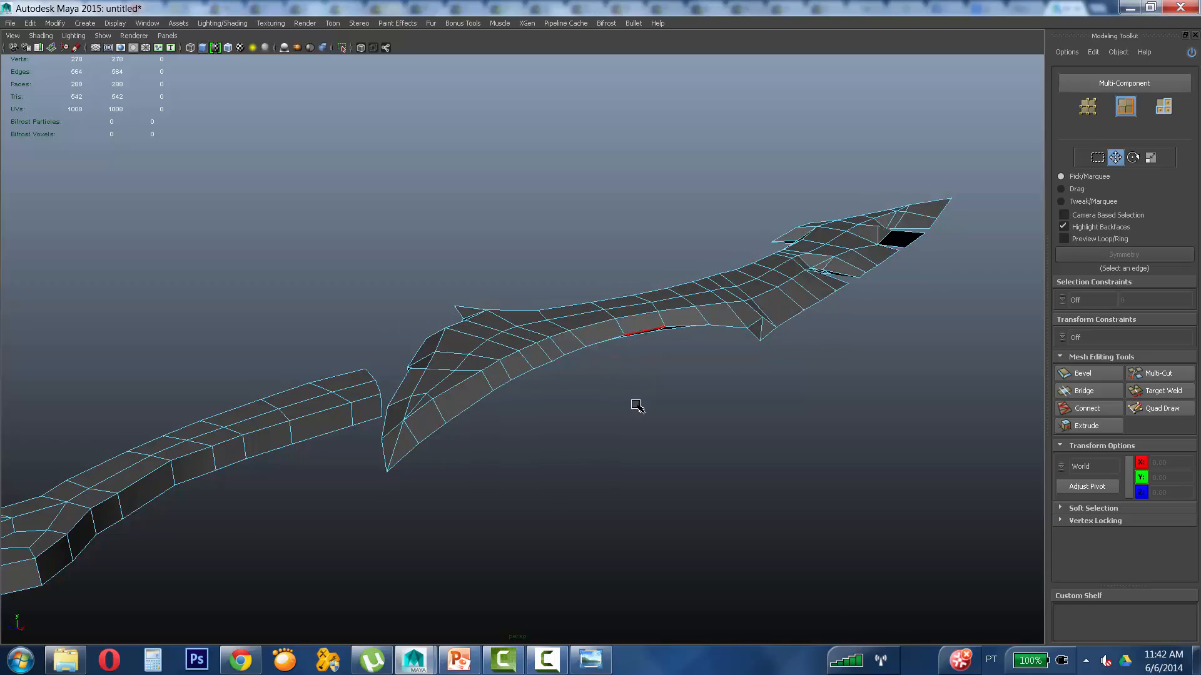
Step: Undo the blade's edge collapse and the deletion of the faces at the handle joint
alt+drag(635, 408, 565, 439)
key(ctrl+z)
key(ctrl+z)
key(ctrl+z)
key(ctrl+z)
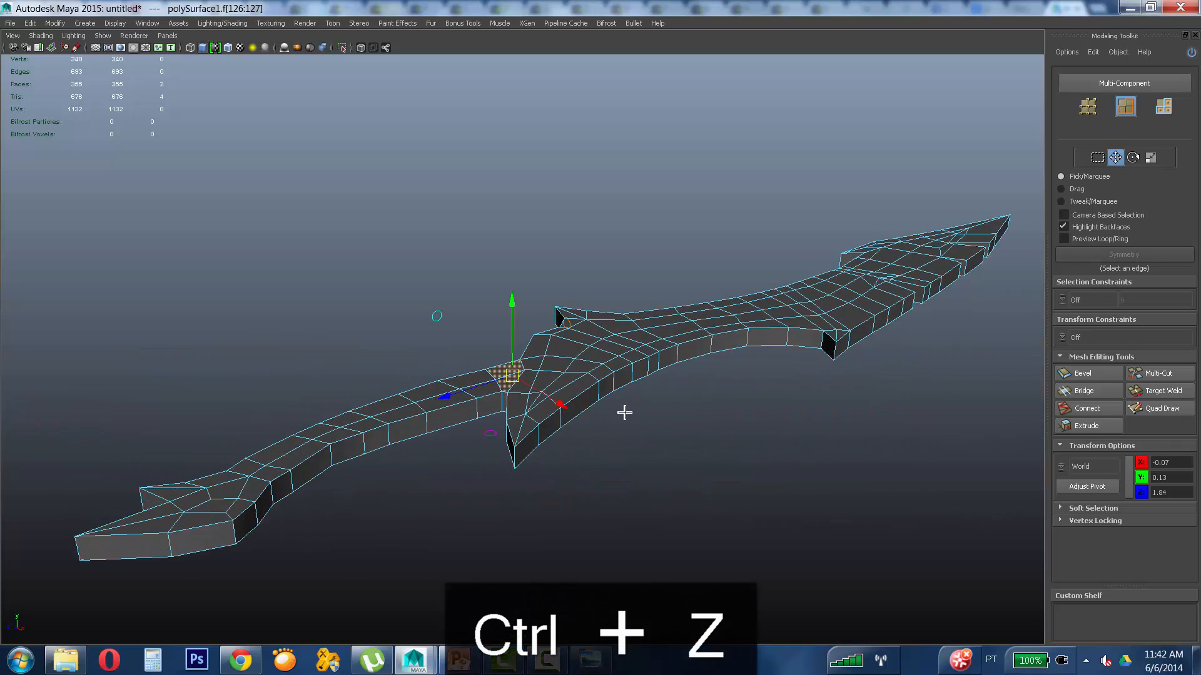
Step: Activate Target Weld on the dagger's vertices and weld the large spike's upper tip vertex onto the lower one
alt+drag(624, 413, 662, 413)
scroll(662, 413, up, 3)
click(644, 450)
alt+drag(584, 455, 605, 379)
mouse_move(603, 356)
right_down()
mouse_move(605, 383)
mouse_move(565, 365)
mouse_move(598, 363)
right_up()
right_drag(649, 346, 634, 413)
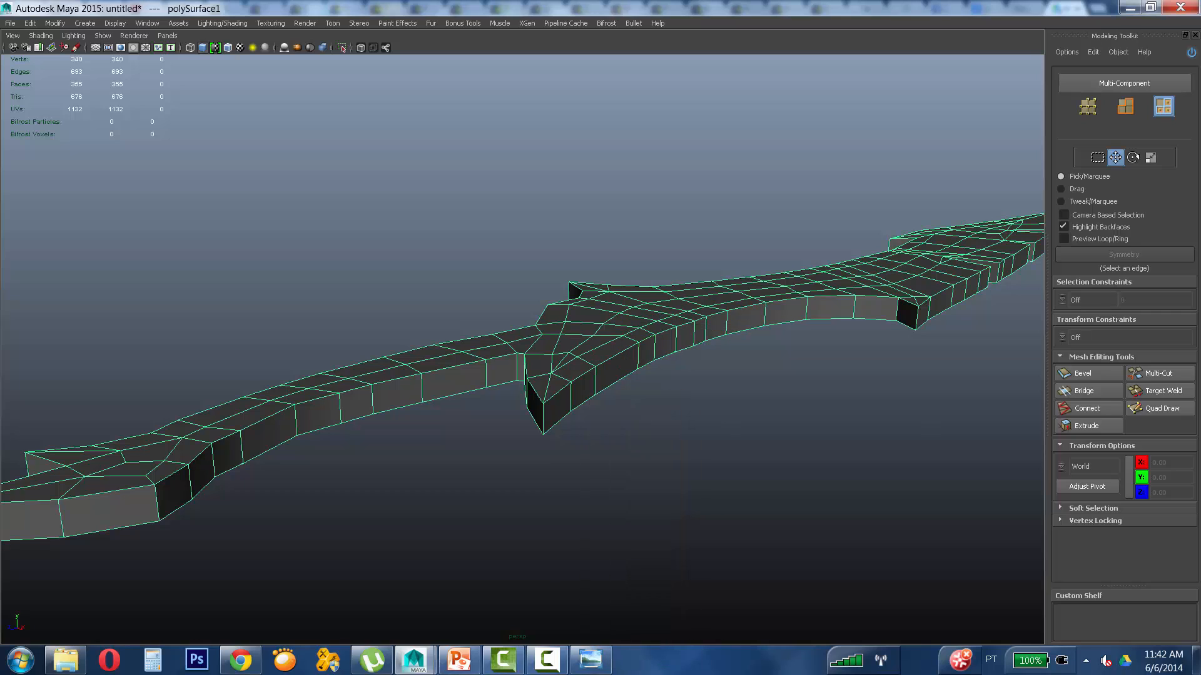
click(1169, 391)
alt+drag(686, 472, 697, 461)
right_drag(599, 350, 554, 358)
alt+drag(555, 363, 538, 441)
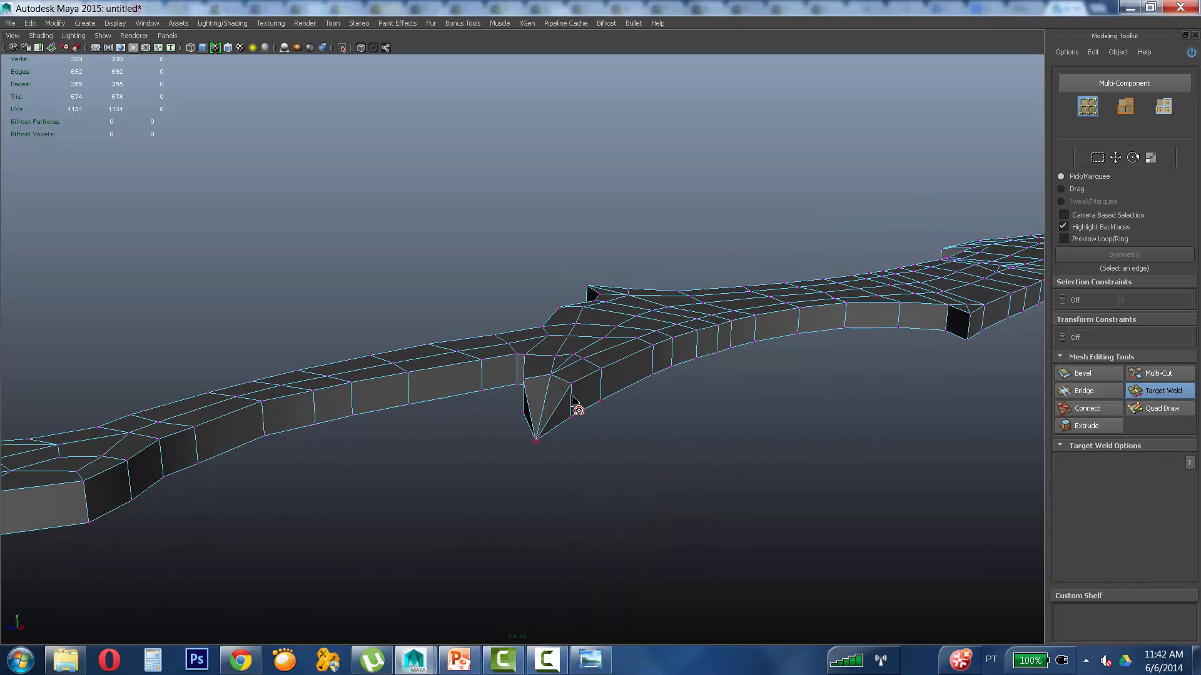
Step: Target-weld the upper vertices onto the lower ones along the blade's concave edge, starting beside the large spike
drag(570, 388, 571, 415)
drag(600, 376, 599, 401)
drag(651, 355, 717, 353)
drag(731, 321, 766, 352)
alt+middle_drag(767, 352, 591, 434)
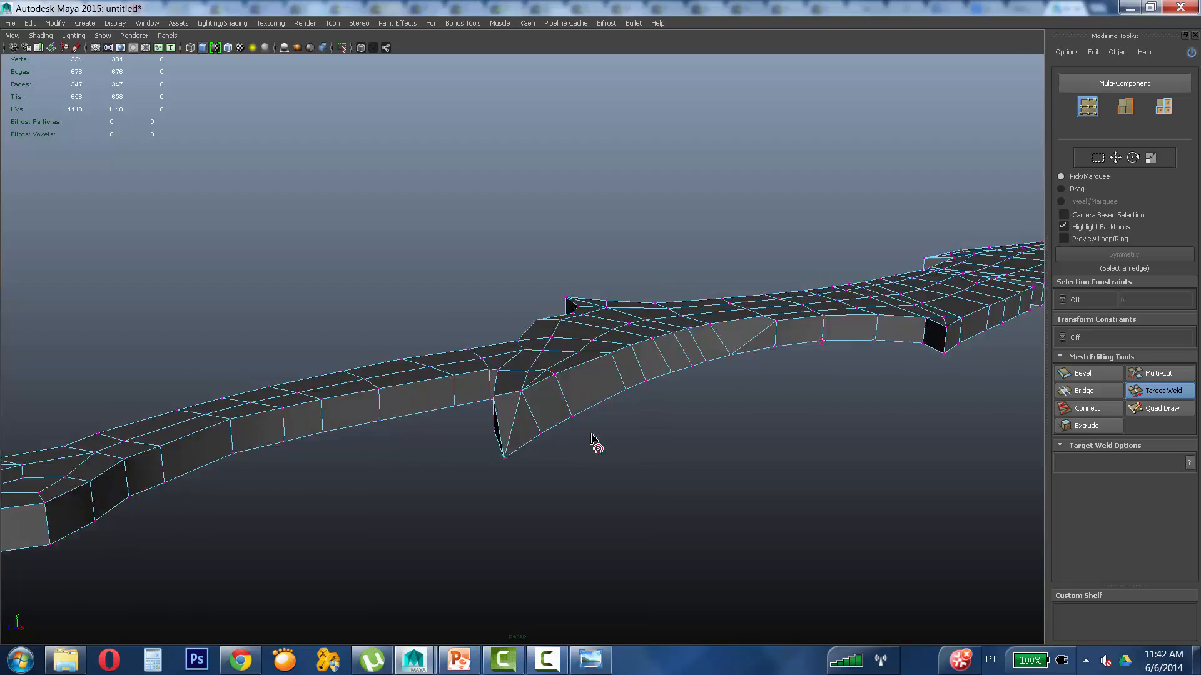
alt+right_drag(622, 462, 950, 419)
alt+middle_drag(951, 419, 844, 430)
Step: Weld the rest of the concave edge's upper vertices onto the lower ones, up to the second spike's tip
alt+drag(844, 430, 738, 432)
alt+drag(508, 265, 789, 449)
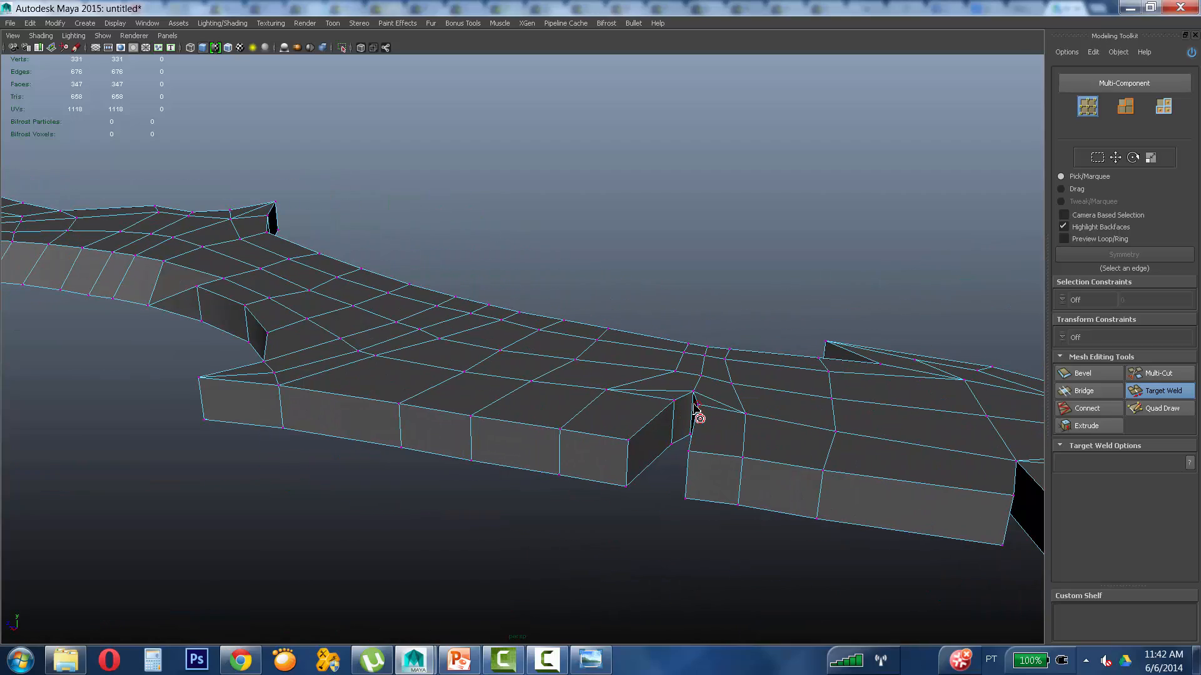
alt+drag(707, 407, 595, 358)
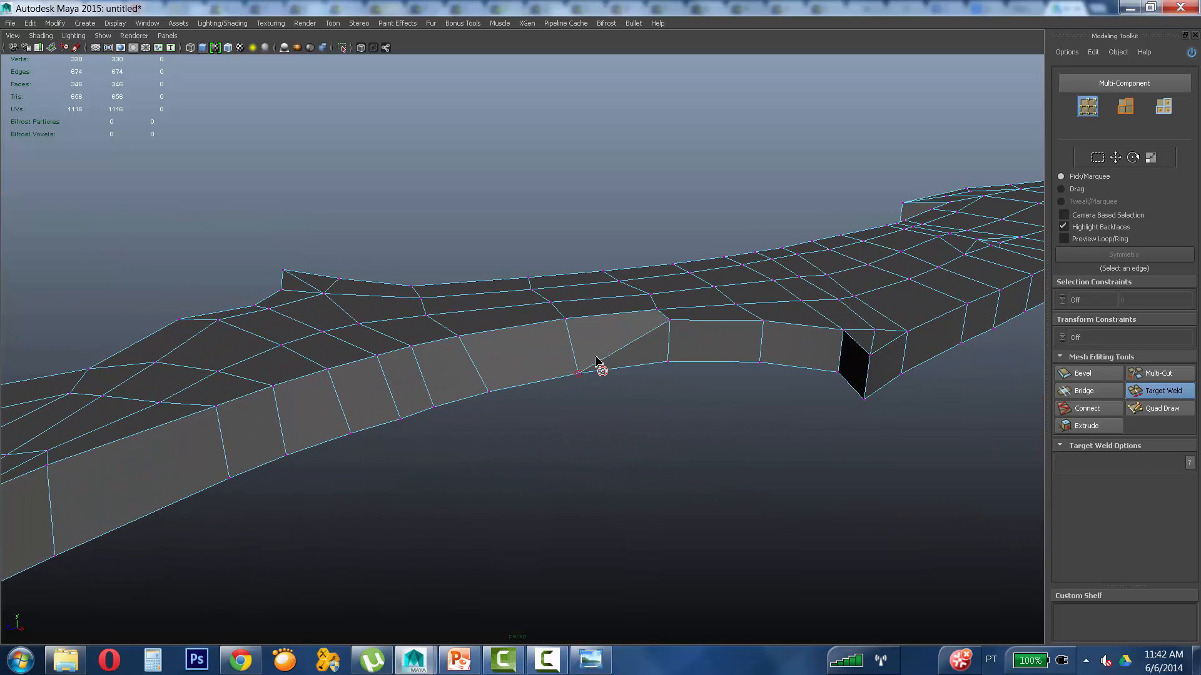
drag(670, 321, 668, 362)
drag(764, 329, 867, 397)
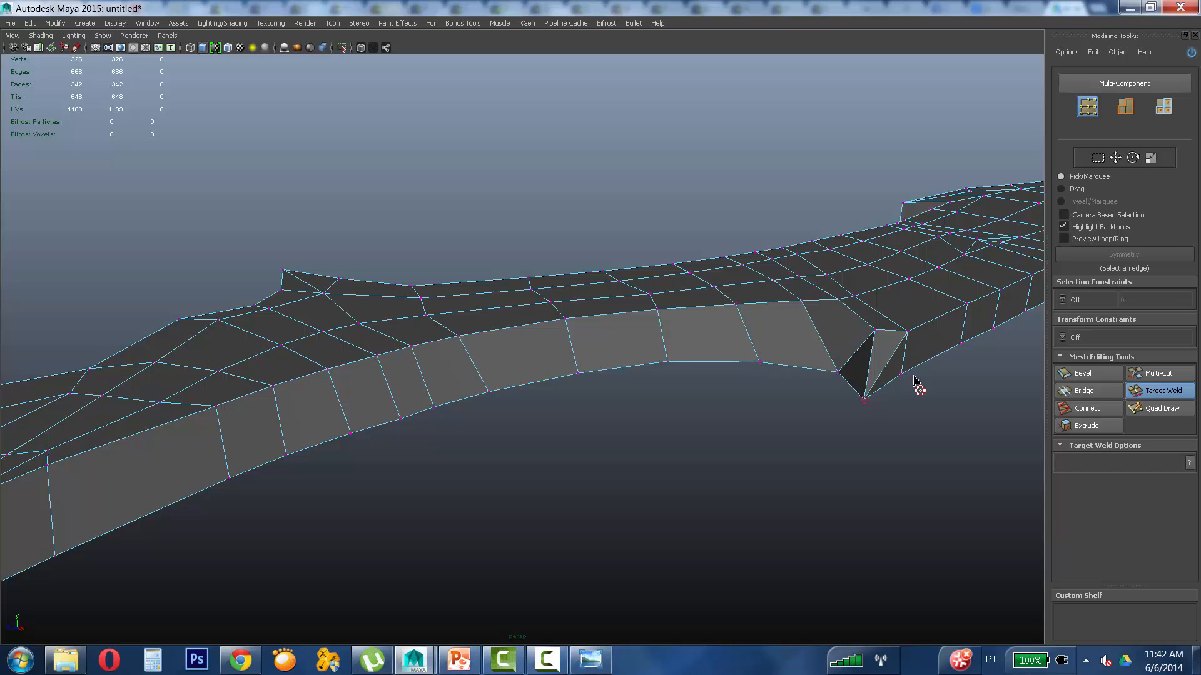
Step: Weld the upper vertices of the serrated teeth beyond the second spike onto the lower ones
alt+middle_drag(913, 376, 764, 386)
drag(756, 381, 755, 381)
alt+drag(756, 381, 668, 377)
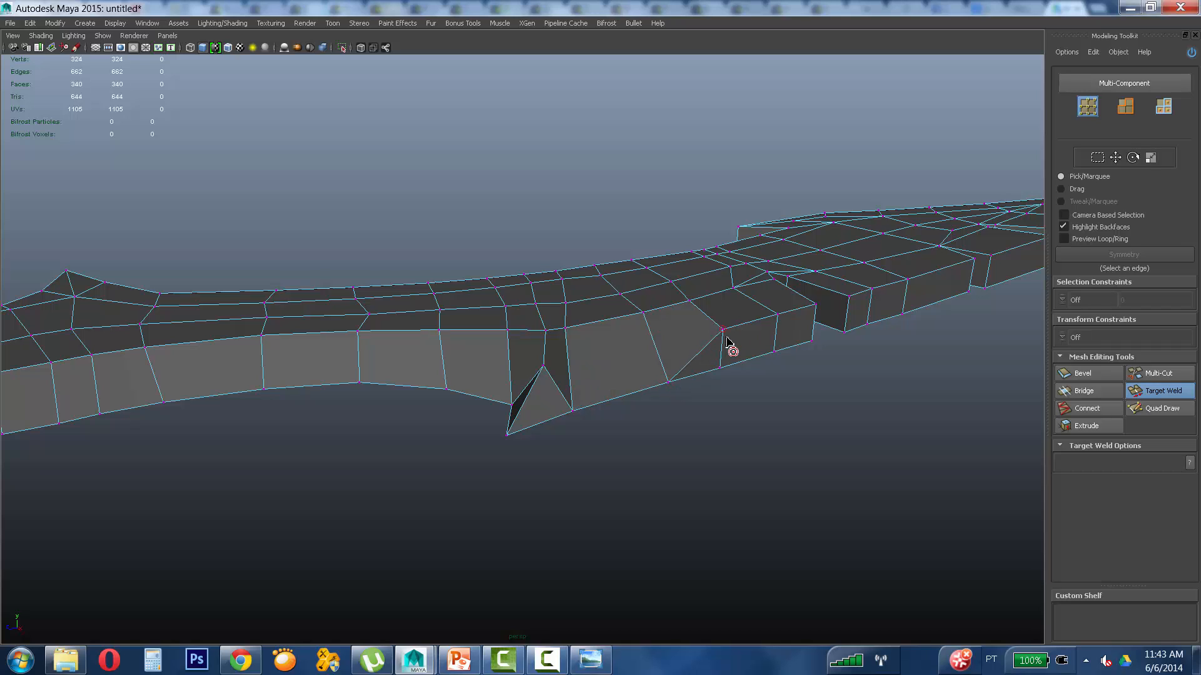
drag(722, 329, 774, 358)
drag(814, 309, 844, 334)
drag(871, 296, 733, 355)
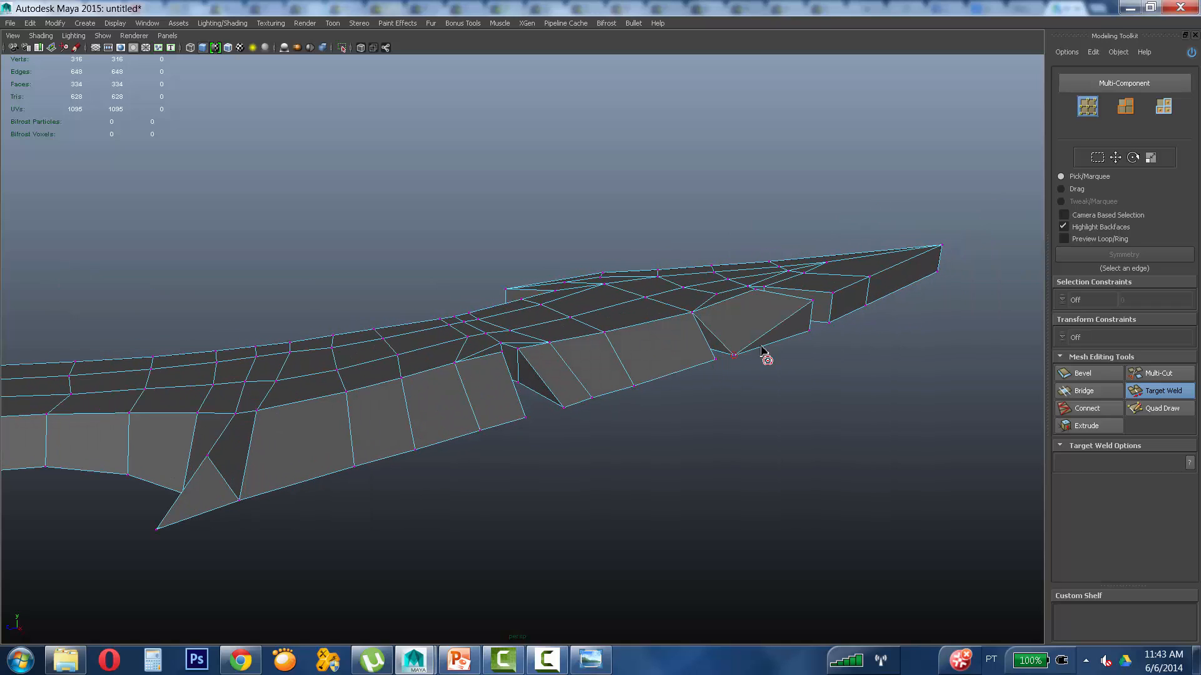
Step: Weld the upper vertices of the last tooth and the blade's point onto the lower ones
drag(811, 307, 832, 330)
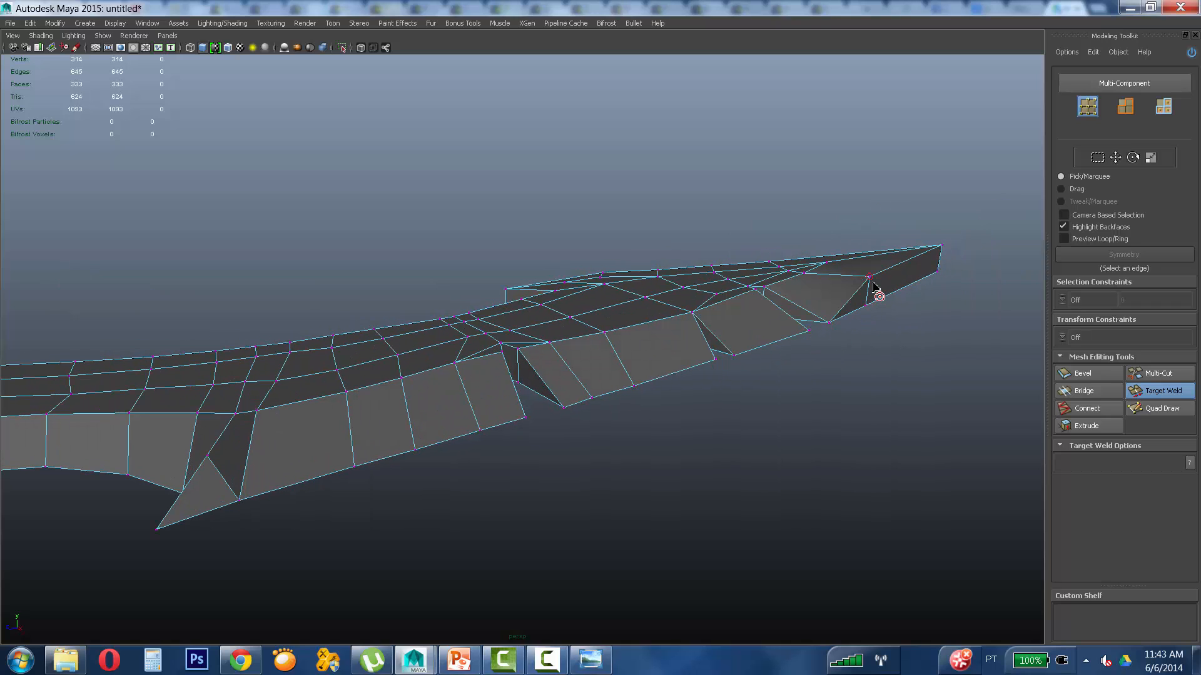
drag(870, 281, 870, 305)
drag(942, 247, 938, 272)
Step: Weld the upper vertices onto the lower ones along the blade's opposite edge, from the point past the barb
alt+drag(772, 335, 544, 404)
drag(599, 371, 651, 389)
alt+middle_drag(667, 385, 594, 418)
alt+right_drag(595, 418, 704, 407)
alt+drag(704, 408, 636, 421)
drag(558, 424, 557, 451)
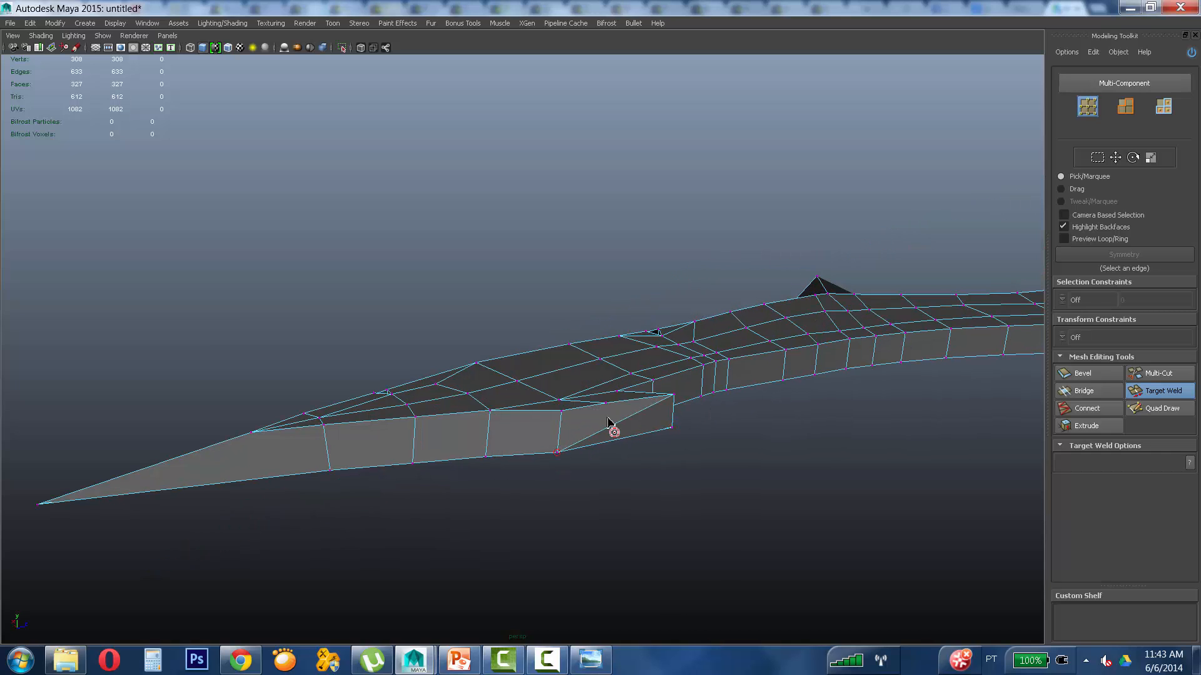
drag(672, 396, 500, 422)
drag(509, 391, 620, 475)
Step: Continue welding the upper vertices onto the lower ones along the opposite edge, down to the tip of its spike
alt+drag(720, 448, 698, 474)
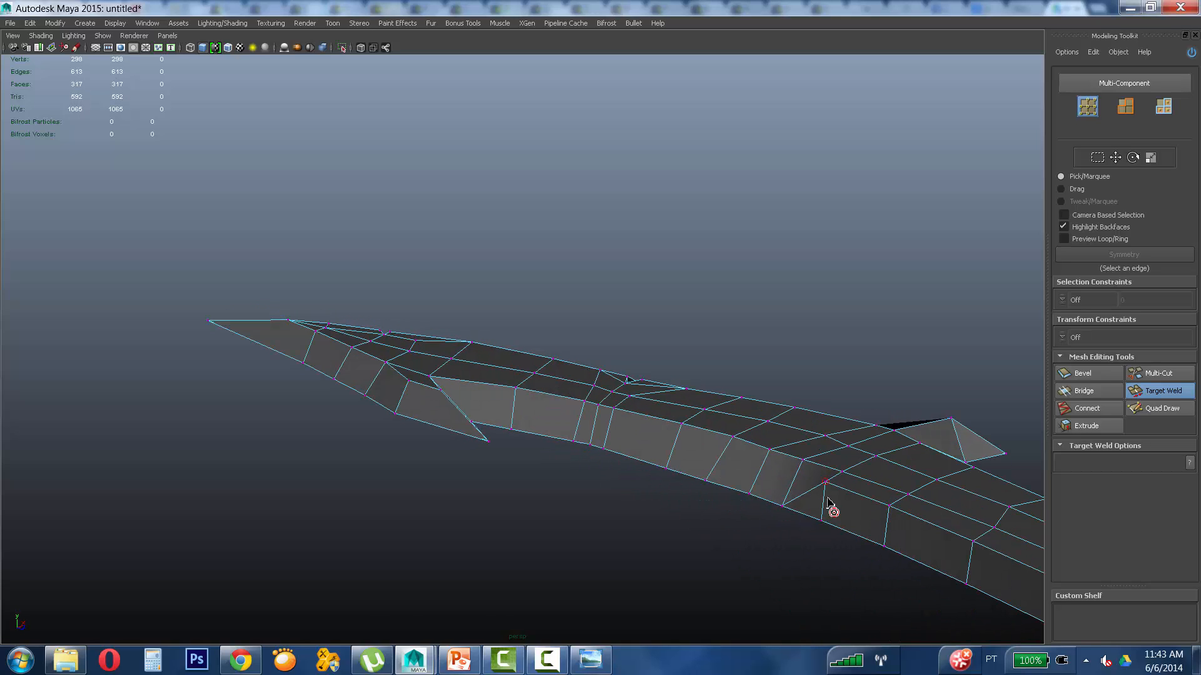
drag(828, 501, 611, 393)
drag(678, 418, 679, 423)
drag(794, 431, 675, 453)
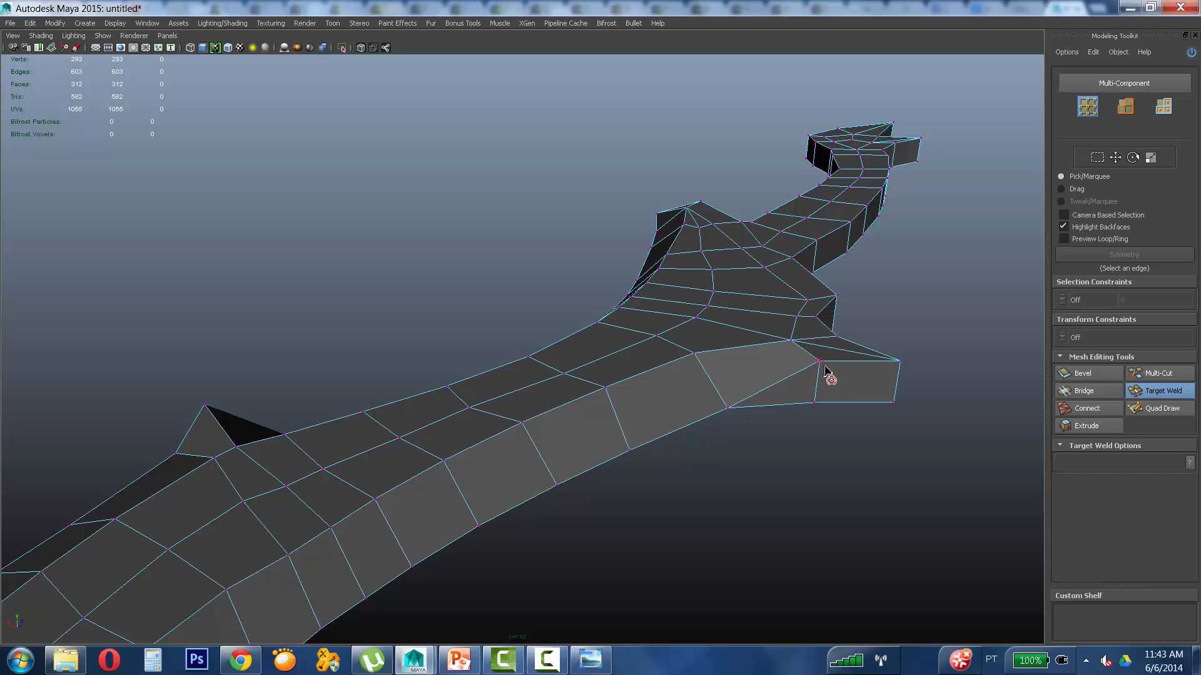
drag(824, 367, 814, 402)
drag(898, 394, 894, 402)
Step: Try to weld the upper vertices between the opposite edge's spike and the handle joint onto the lower ones
alt+drag(894, 403, 524, 469)
drag(568, 413, 567, 449)
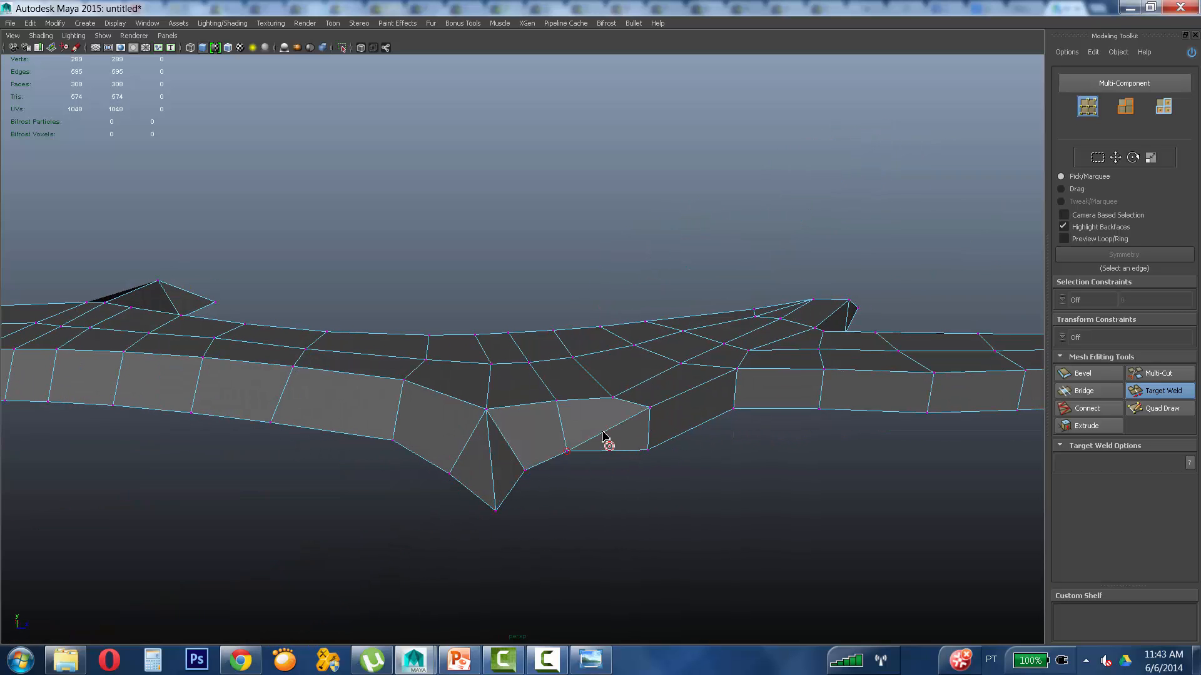
drag(654, 440, 652, 449)
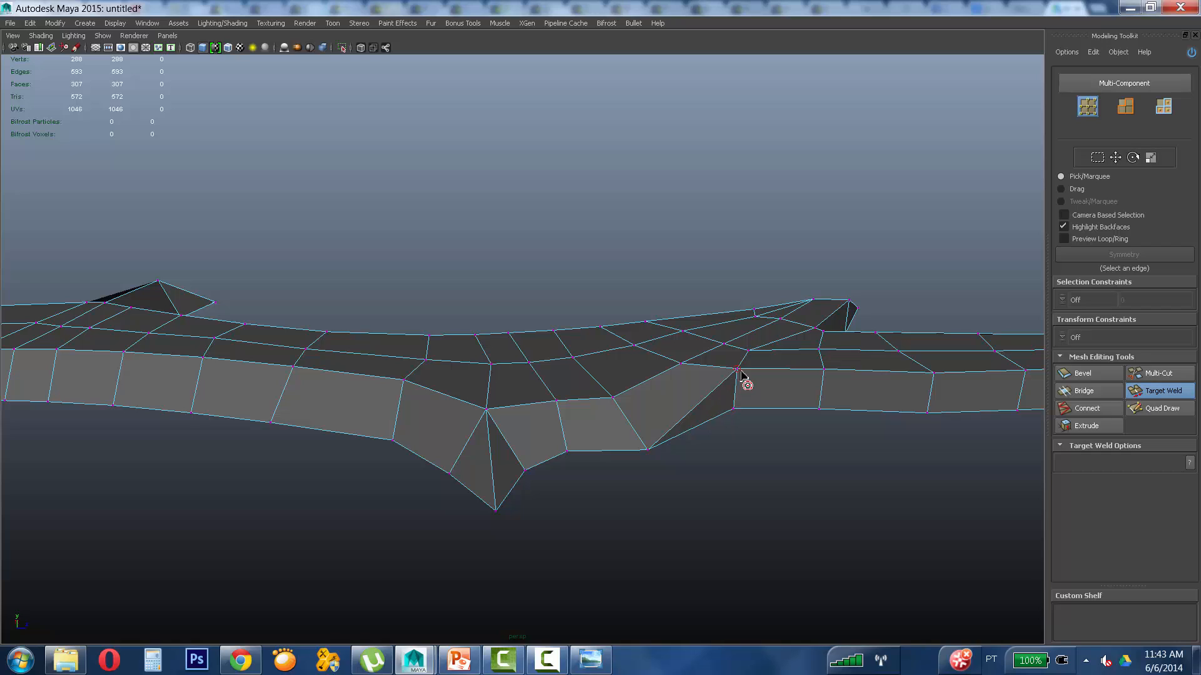
drag(739, 372, 733, 408)
alt+drag(823, 420, 470, 412)
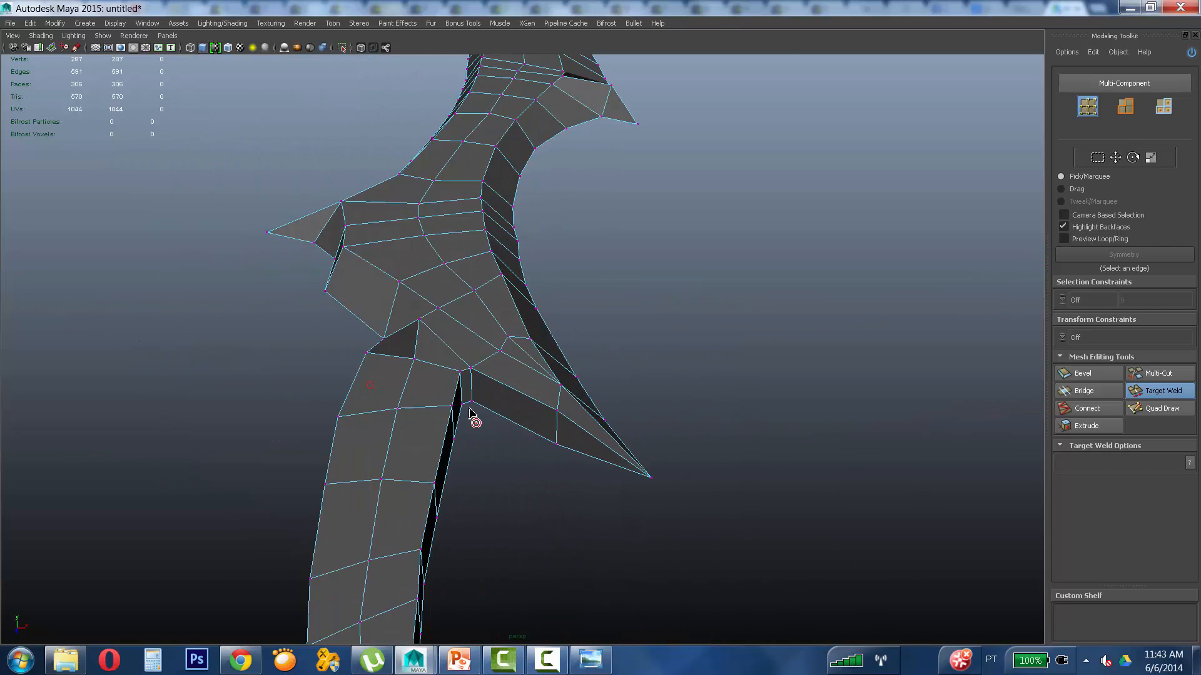
Step: Undo the welds between the spike and the handle joint
key(ctrl+z)
key(ctrl+z)
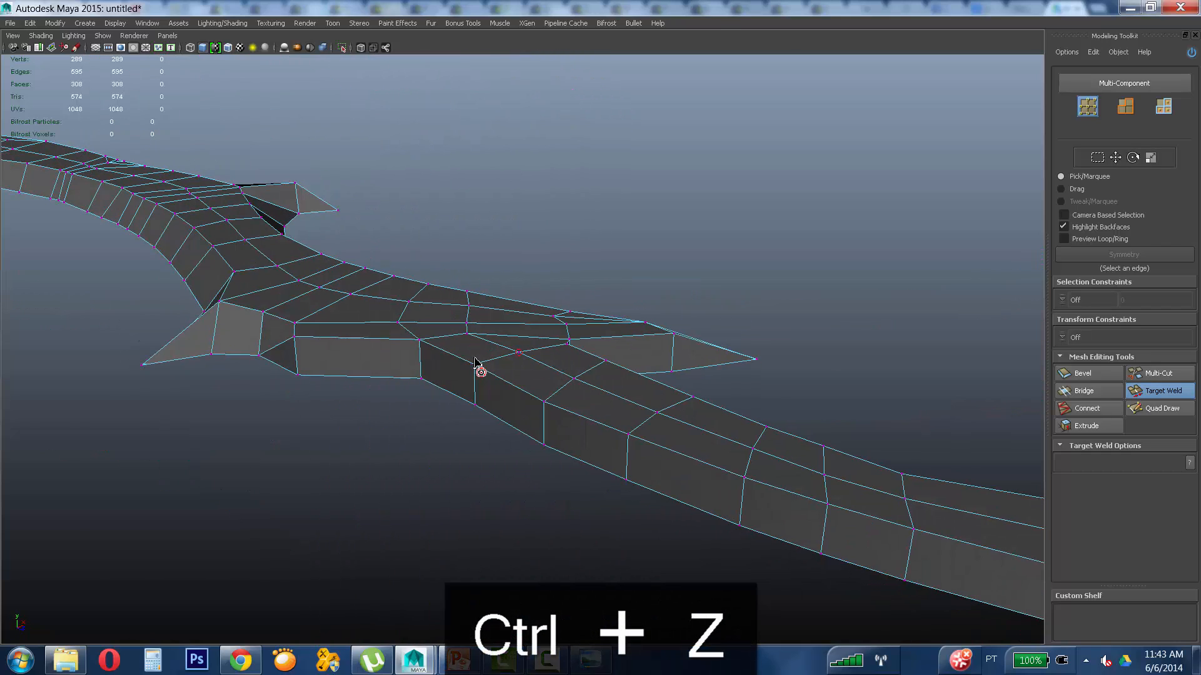
alt+middle_drag(406, 367, 616, 365)
alt+drag(556, 375, 534, 391)
key(ctrl+z)
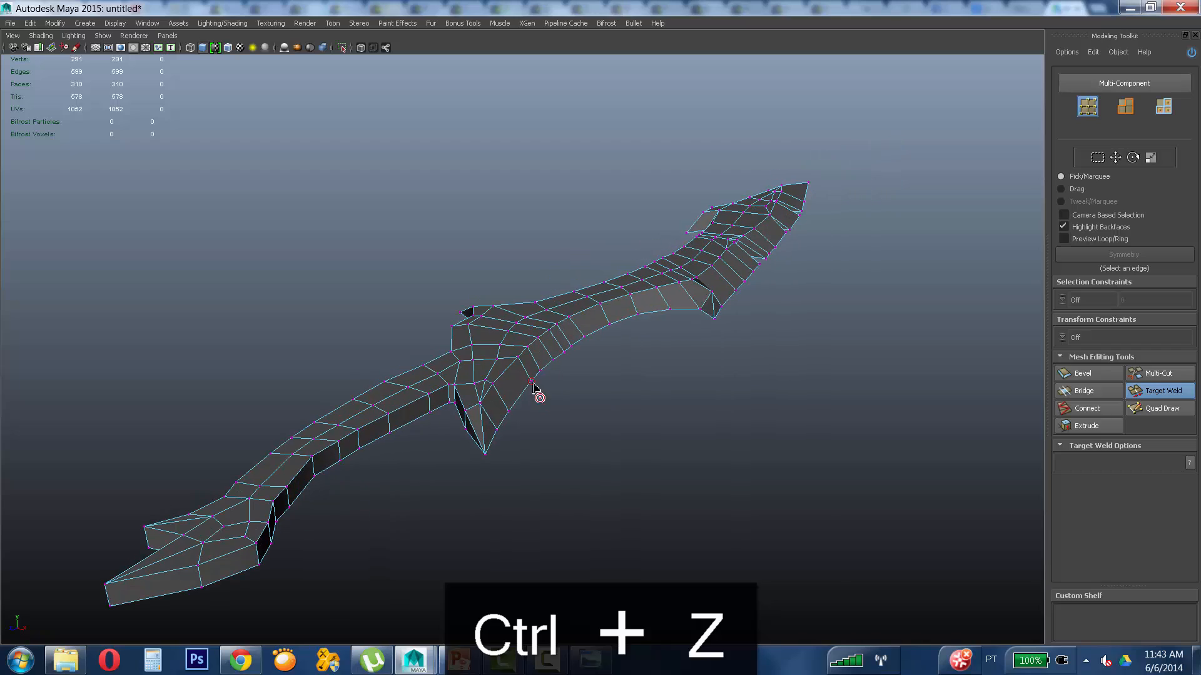
Step: Leave Target Weld, return to object mode to view the dagger edge-on, and restore the full interface layout
click(1162, 391)
alt+drag(625, 366, 772, 368)
right_drag(792, 345, 779, 412)
alt+drag(780, 412, 592, 381)
click(844, 399)
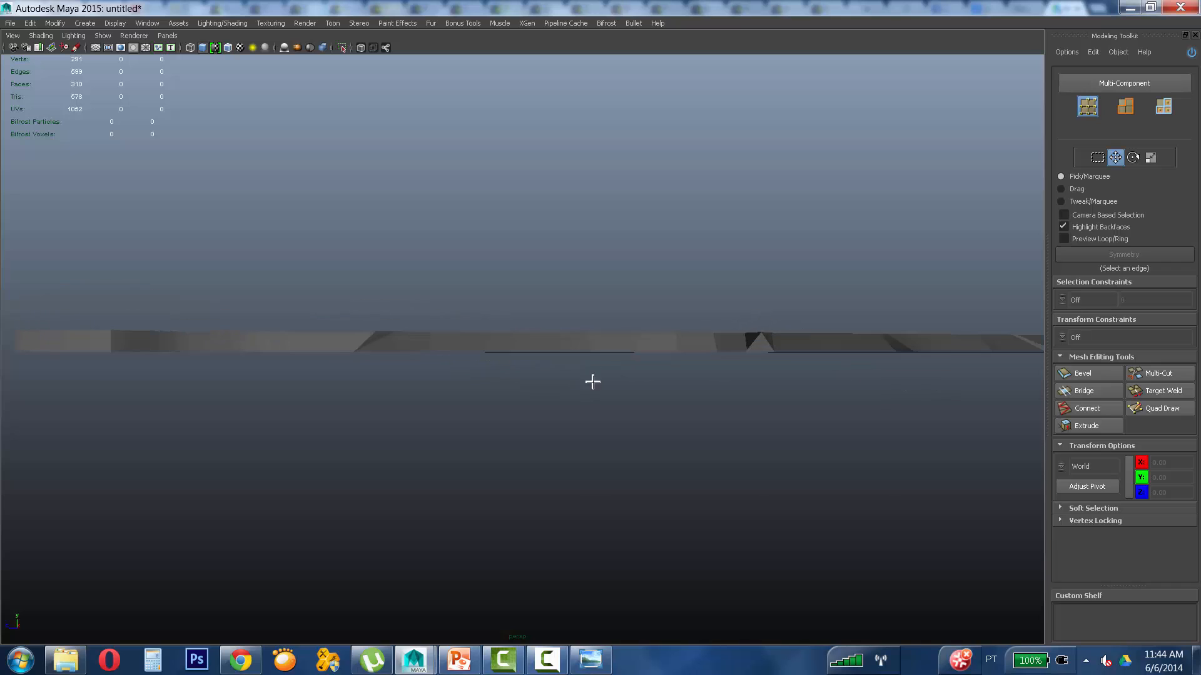
key(ctrl+space)
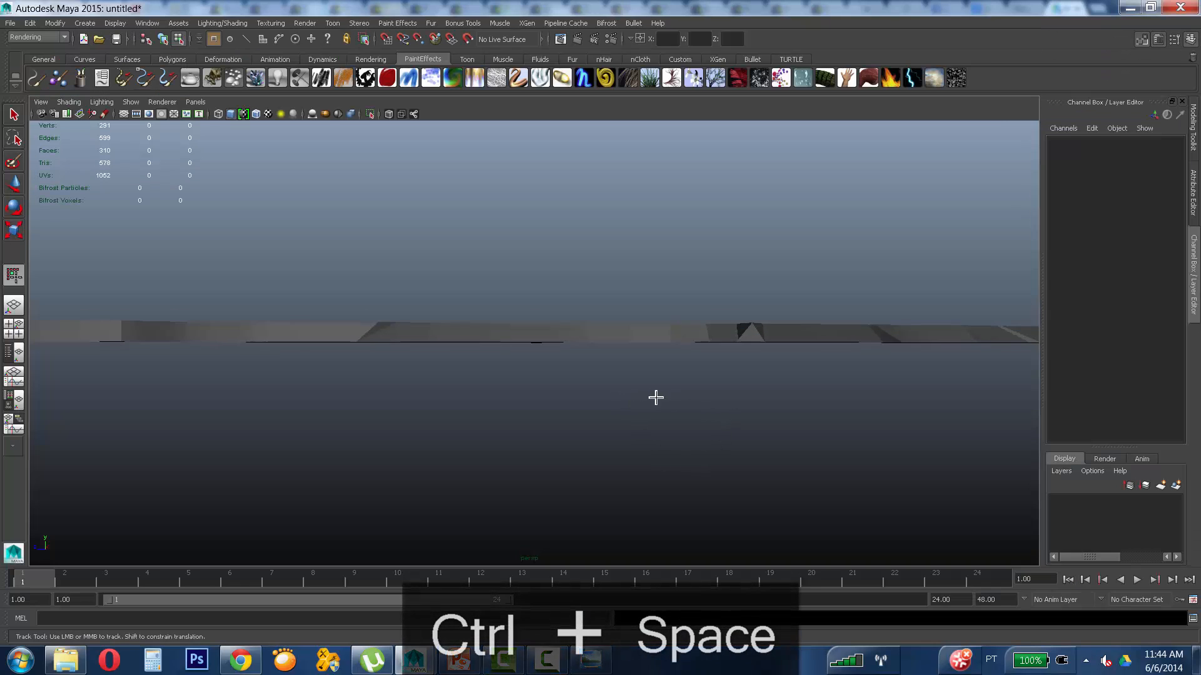
Step: Switch the dagger to face selection and show it edge-on in the maximized side view
key(space)
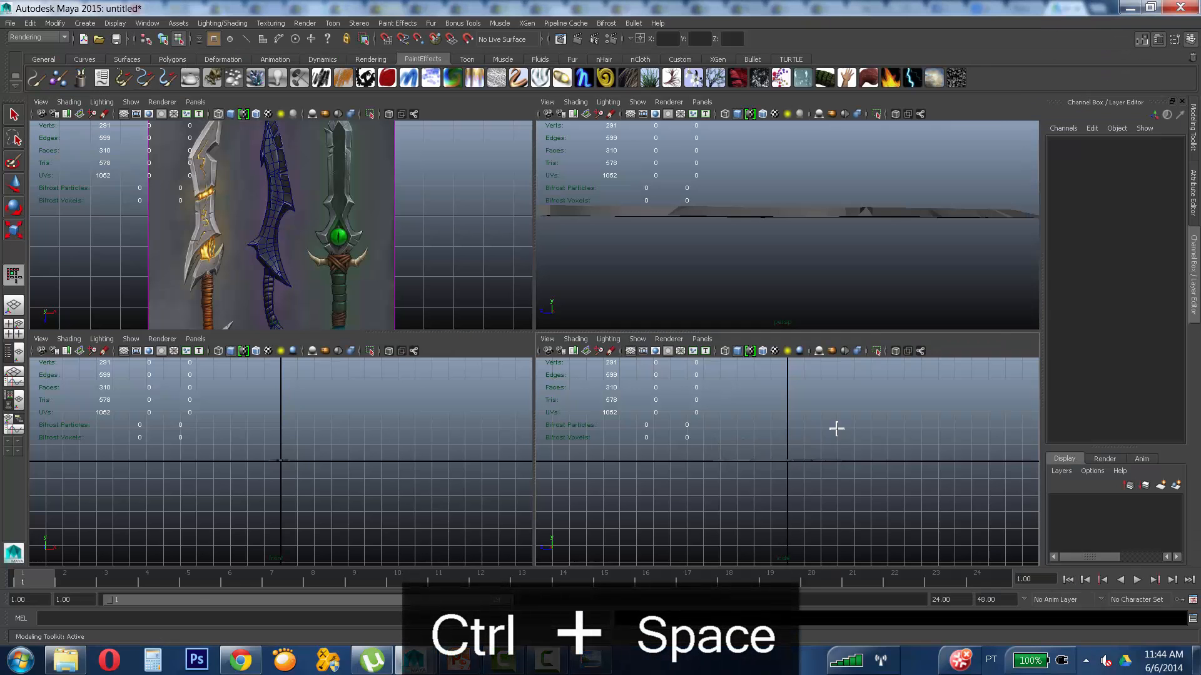
key(space)
alt+right_drag(584, 453, 797, 328)
key(space)
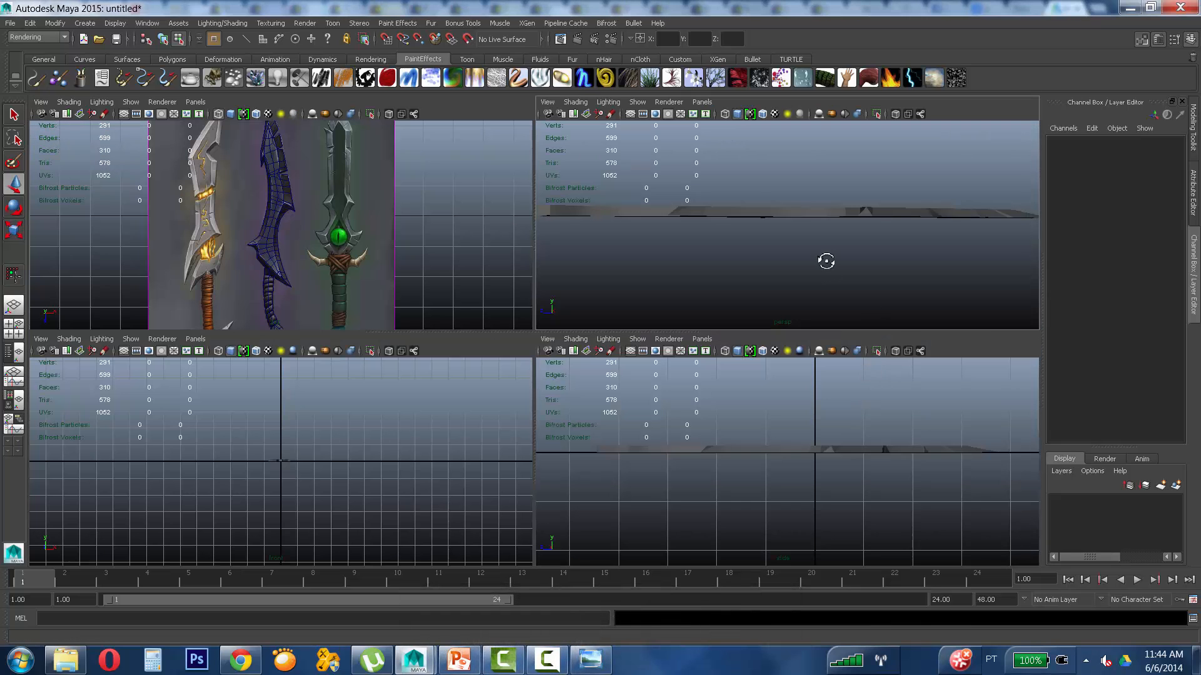
alt+drag(825, 260, 867, 217)
right_drag(867, 217, 868, 246)
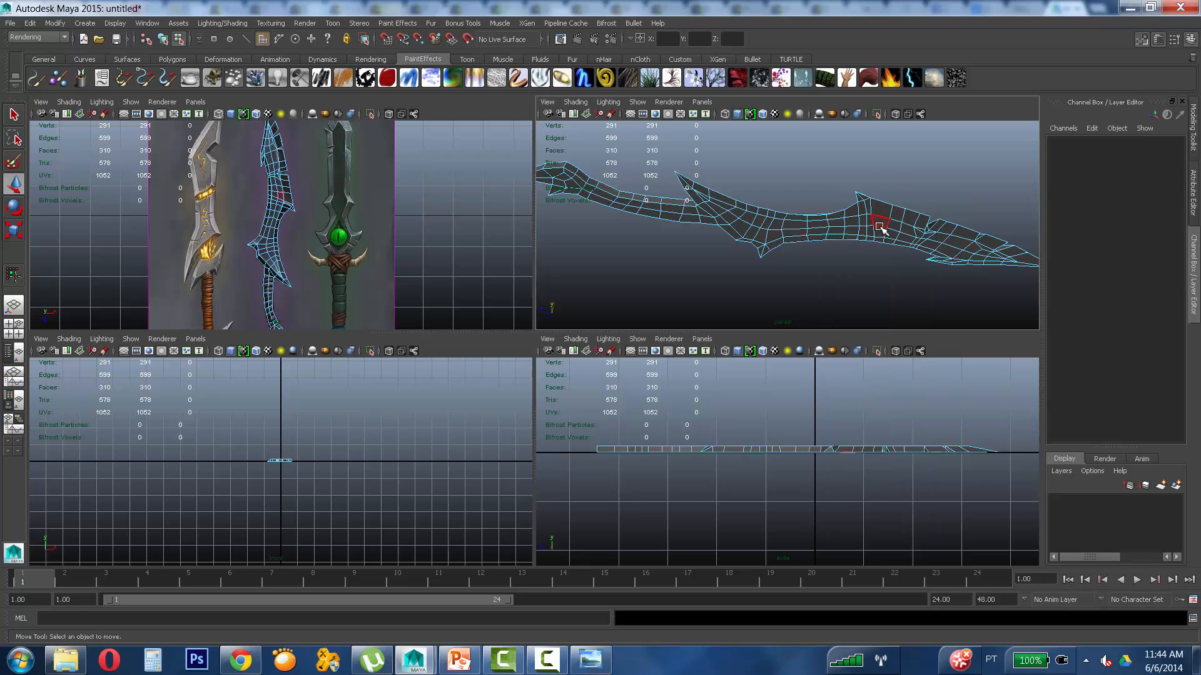
click(880, 226)
alt+drag(877, 241, 875, 282)
click(825, 472)
key(space)
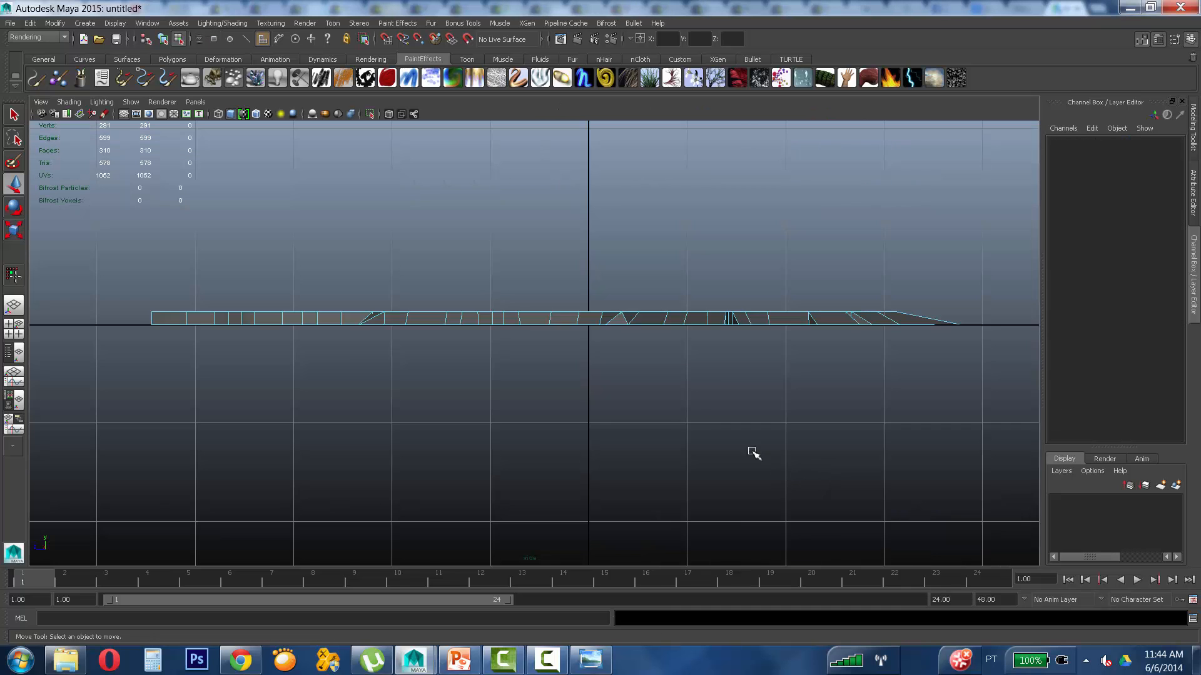
alt+right_drag(753, 450, 722, 434)
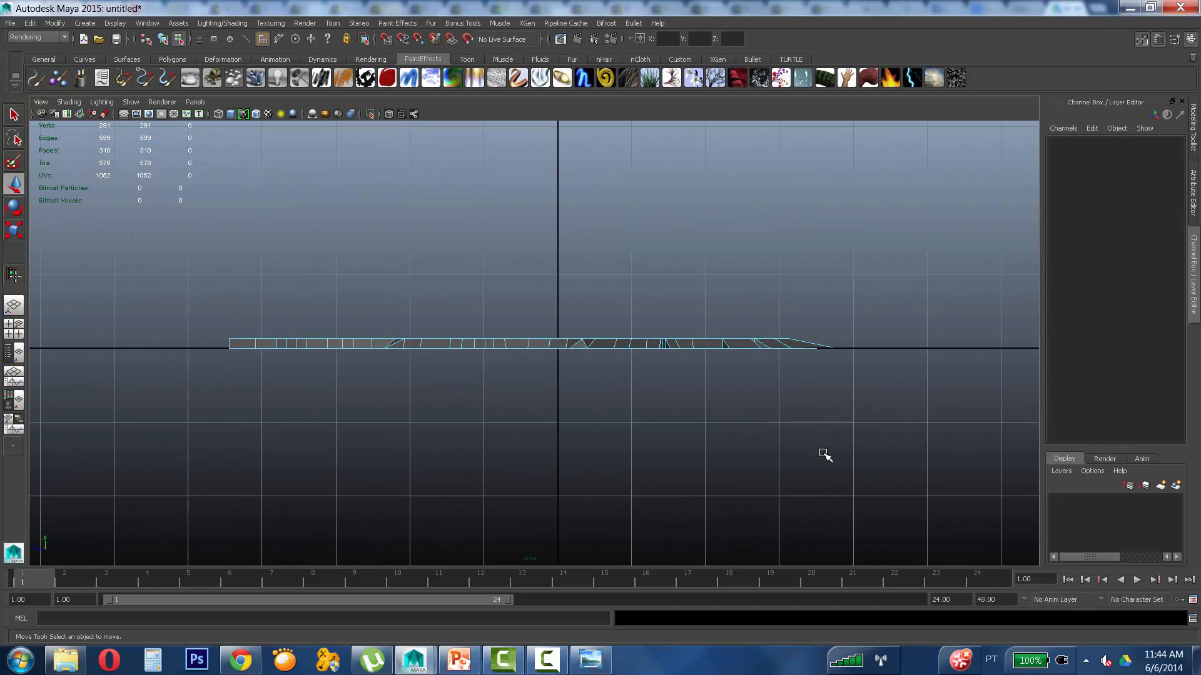
Step: Try to isolate the dagger's flat bottom faces by selecting the whole mesh and deselecting the upper part
drag(927, 459, 133, 344)
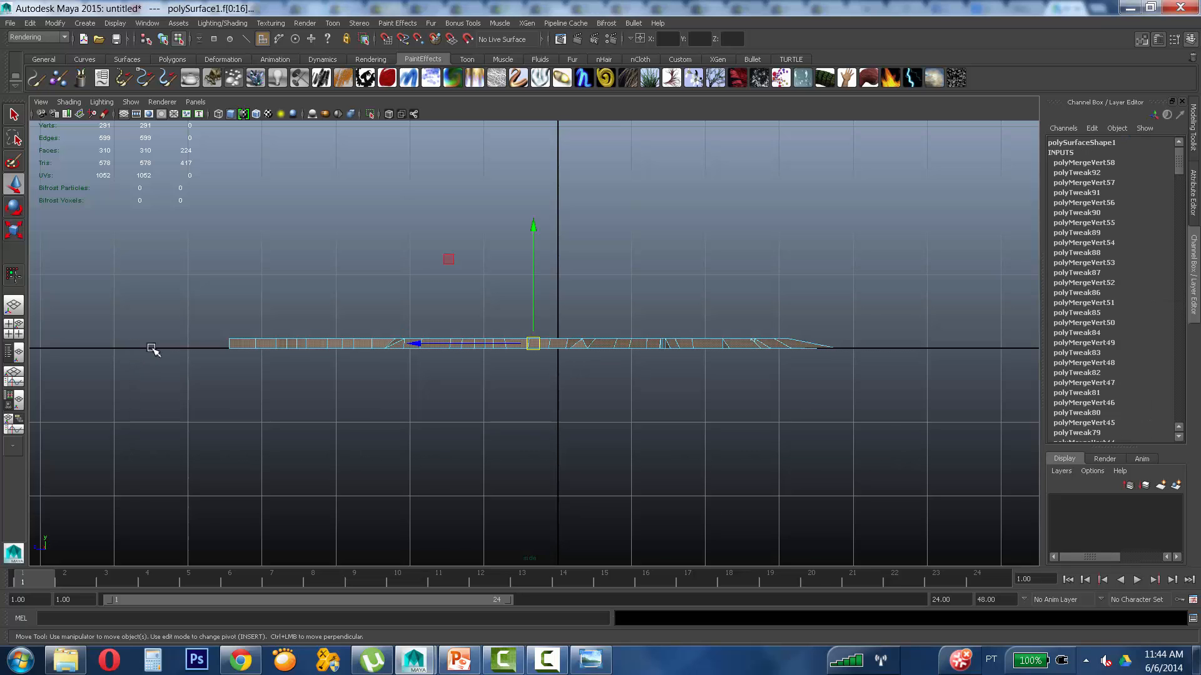
alt+right_drag(152, 349, 956, 299)
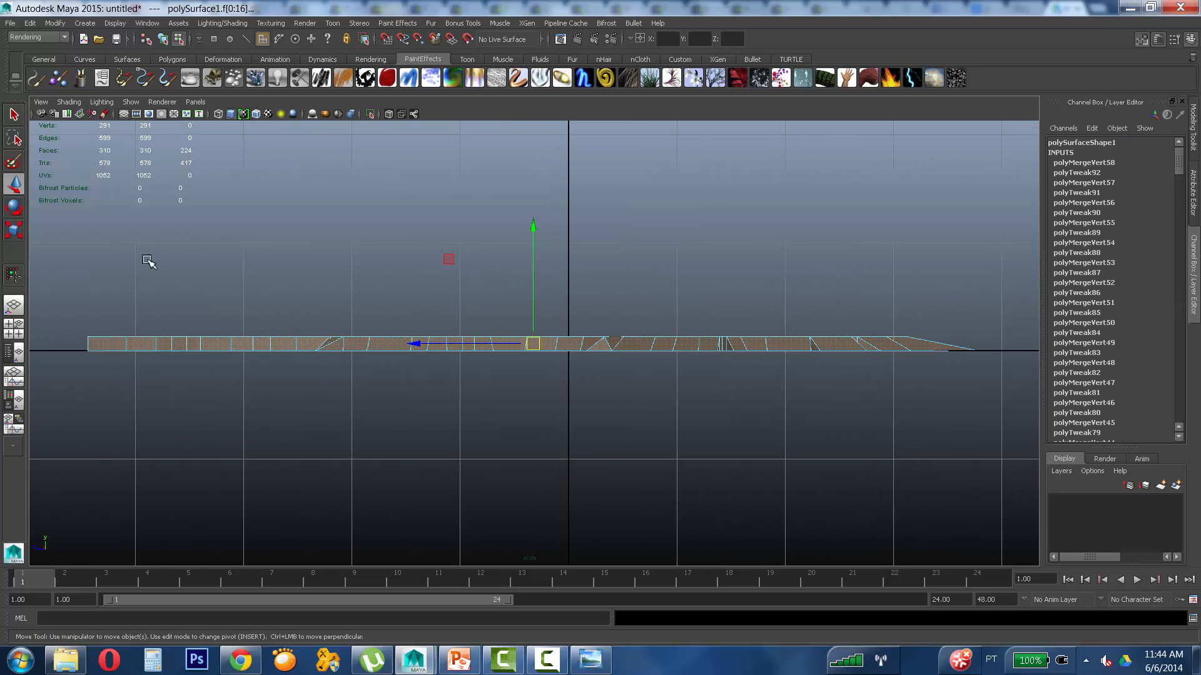
drag(73, 265, 963, 343)
key(space)
mouse_move(875, 256)
alt+mouse_down()
mouse_move(861, 171)
mouse_move(866, 236)
alt+mouse_up()
key(space)
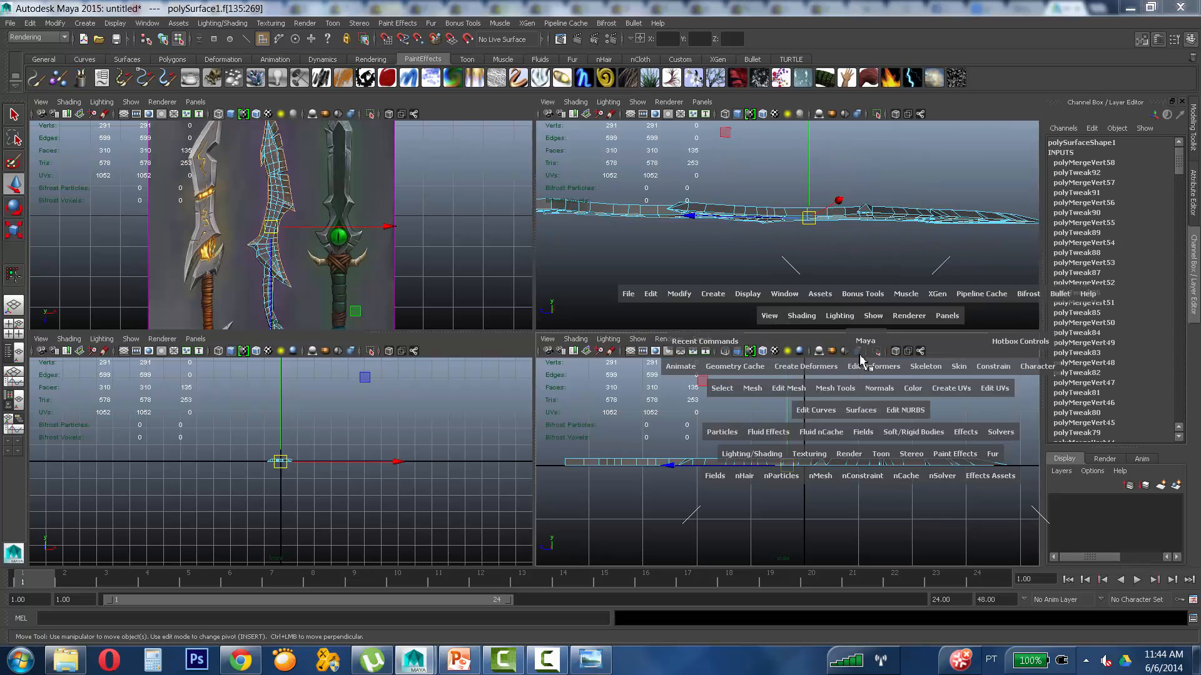
Step: Select only the flat bottom faces of the dagger in the side view and delete them
click(825, 462)
drag(1003, 495, 64, 345)
drag(63, 274, 1022, 349)
key(space)
alt+drag(846, 182, 847, 177)
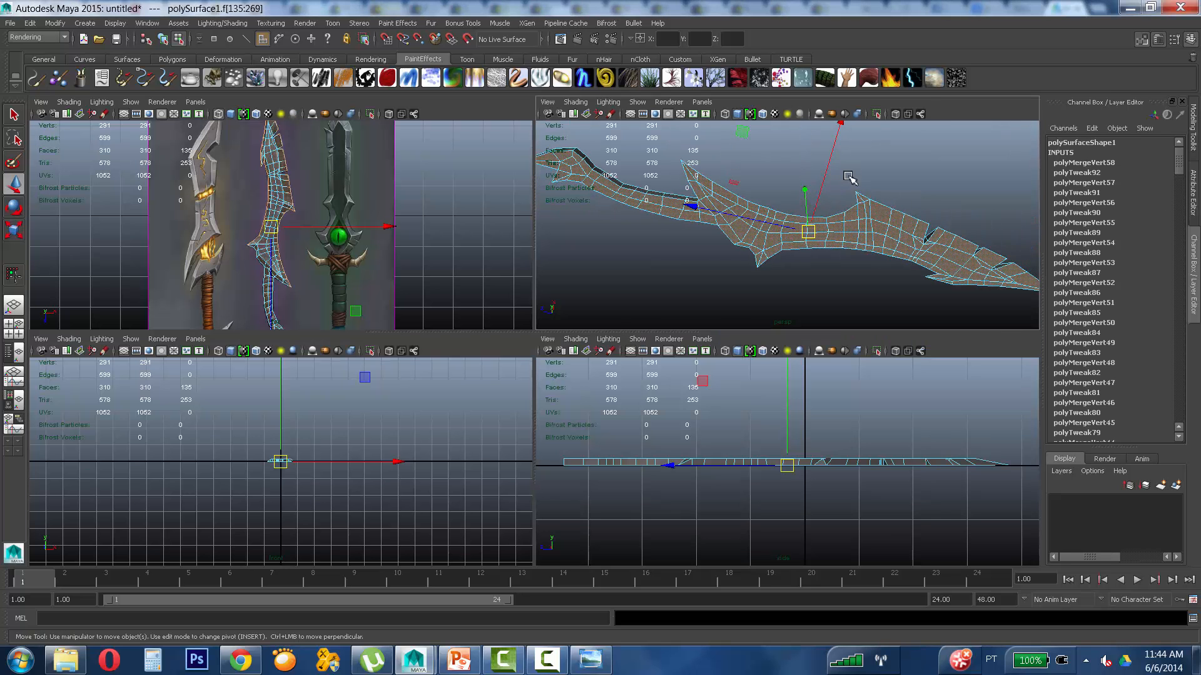
key(space)
alt+drag(670, 301, 643, 292)
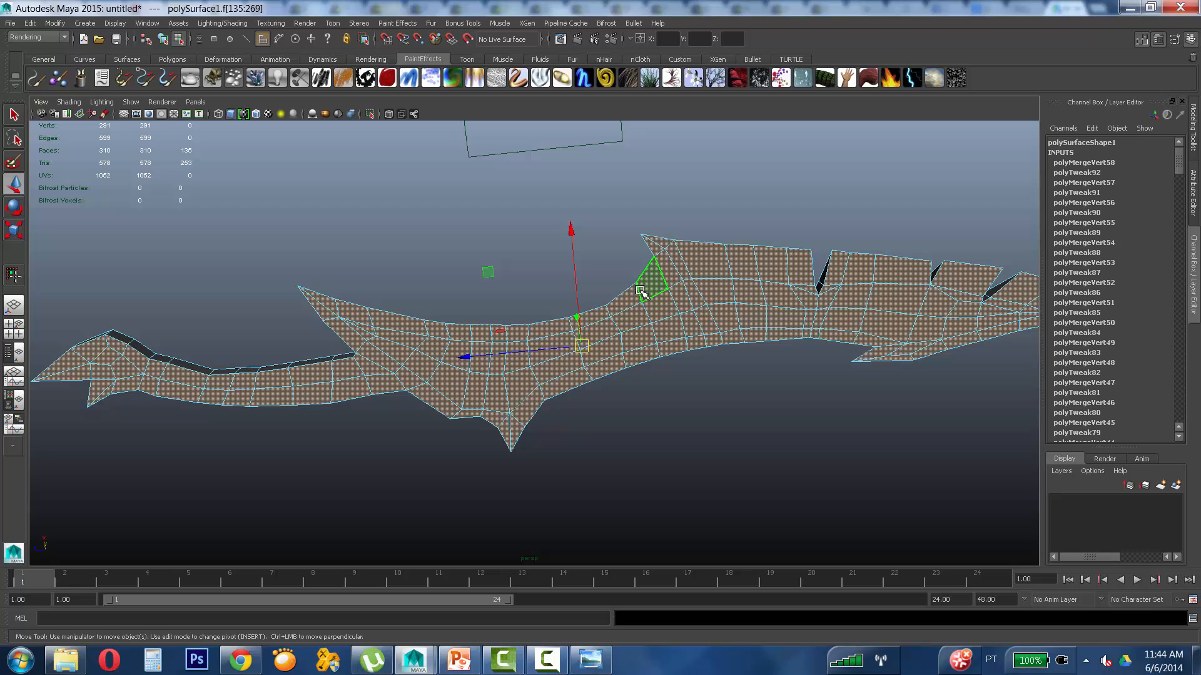
key(Delete)
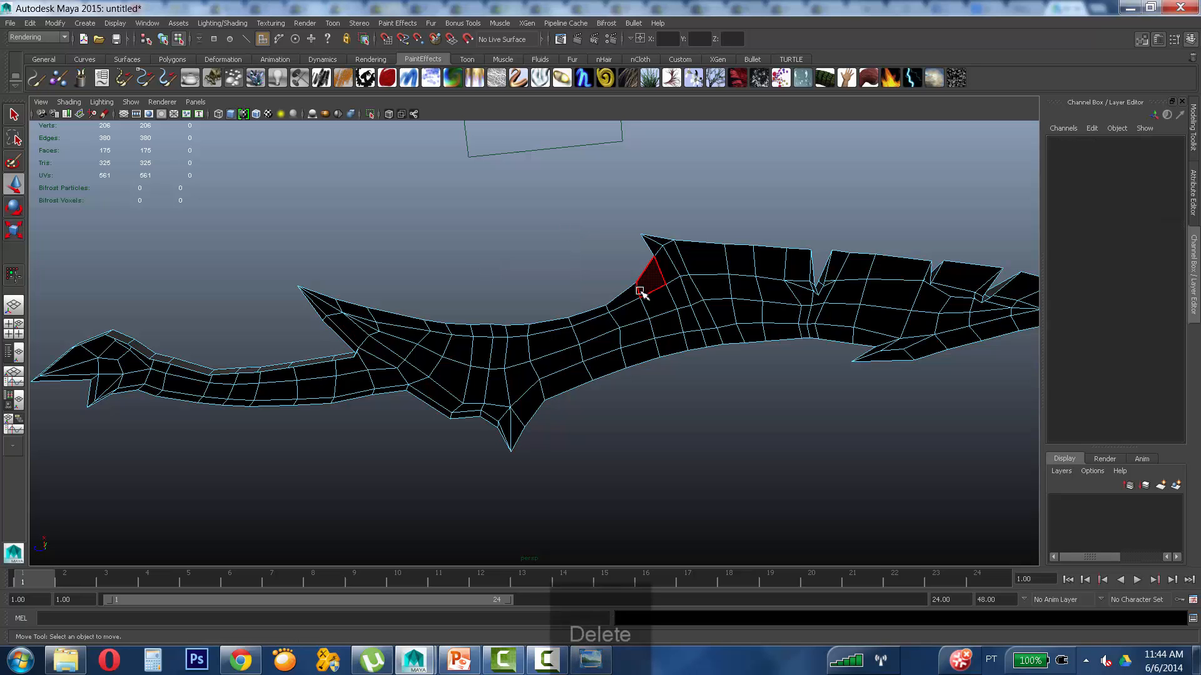
Step: Return to object mode and mirror the open dagger mesh in the -Y direction
alt+drag(704, 327, 757, 397)
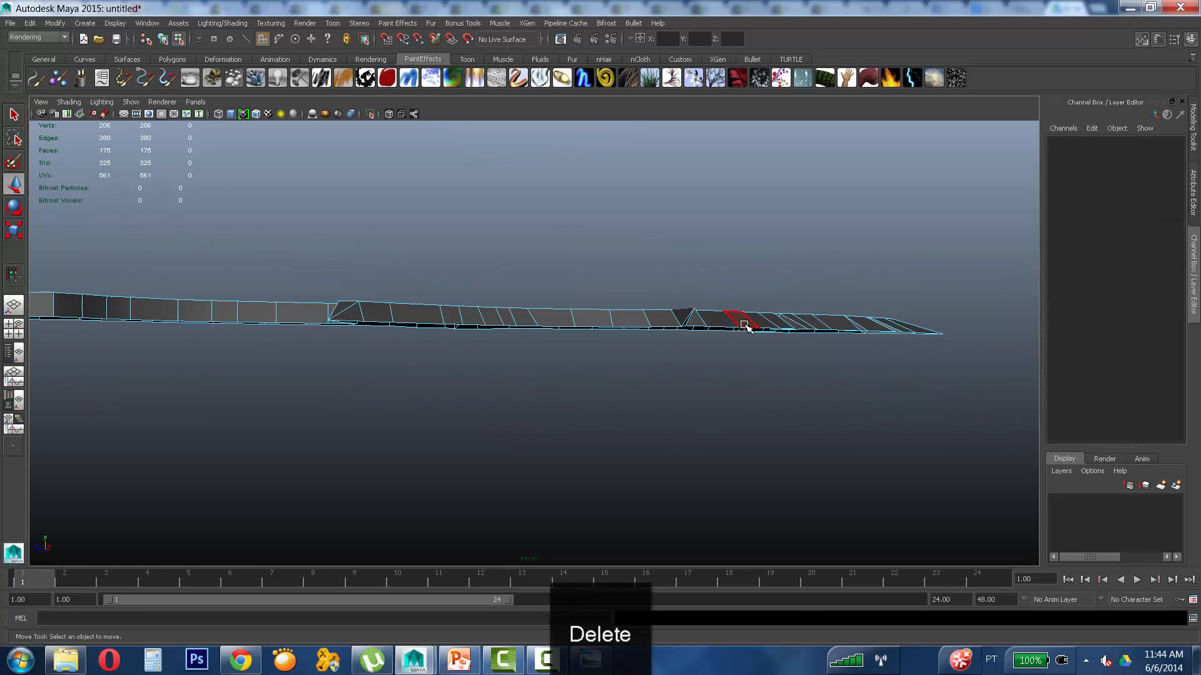
right_drag(743, 324, 734, 392)
mouse_move(734, 392)
alt+mouse_down()
mouse_move(738, 413)
mouse_move(756, 397)
alt+mouse_up()
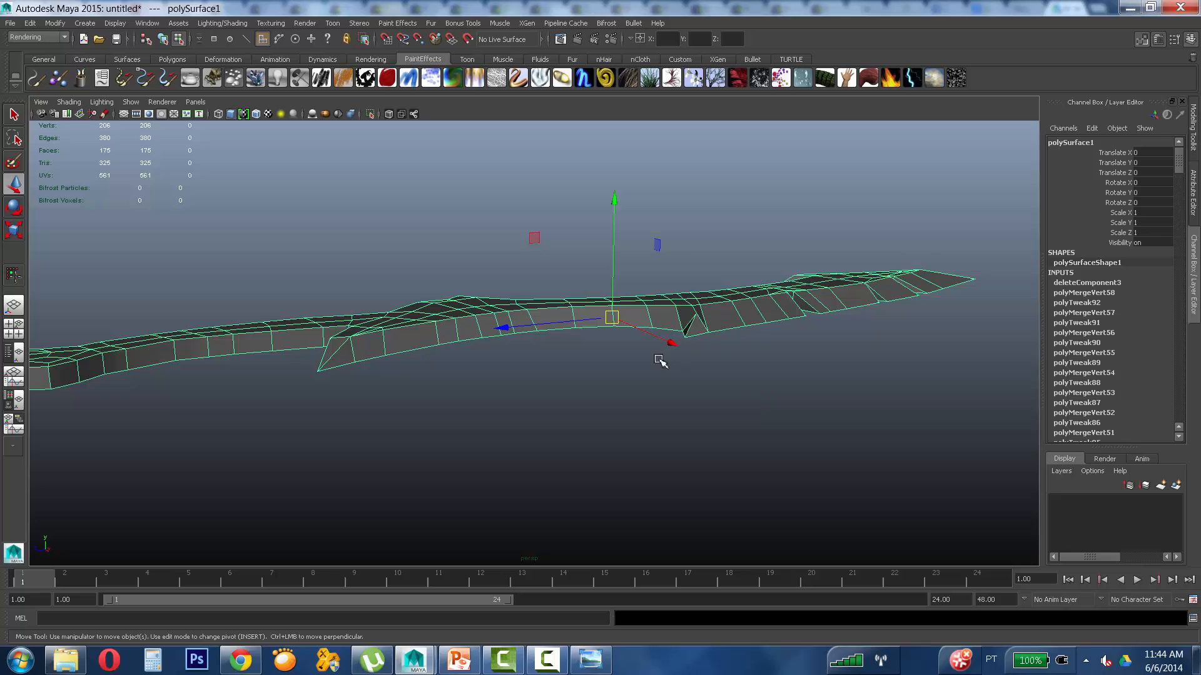
alt+drag(660, 361, 782, 329)
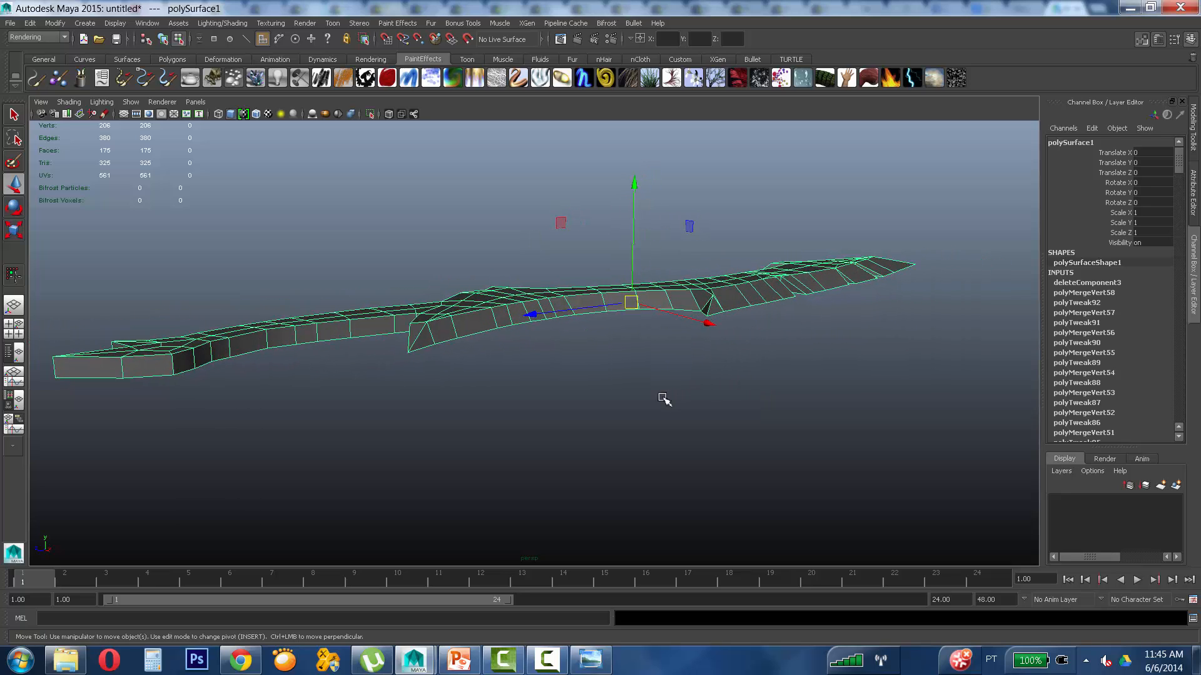
mouse_move(663, 399)
alt+mouse_down()
mouse_move(666, 364)
mouse_move(684, 399)
alt+mouse_up()
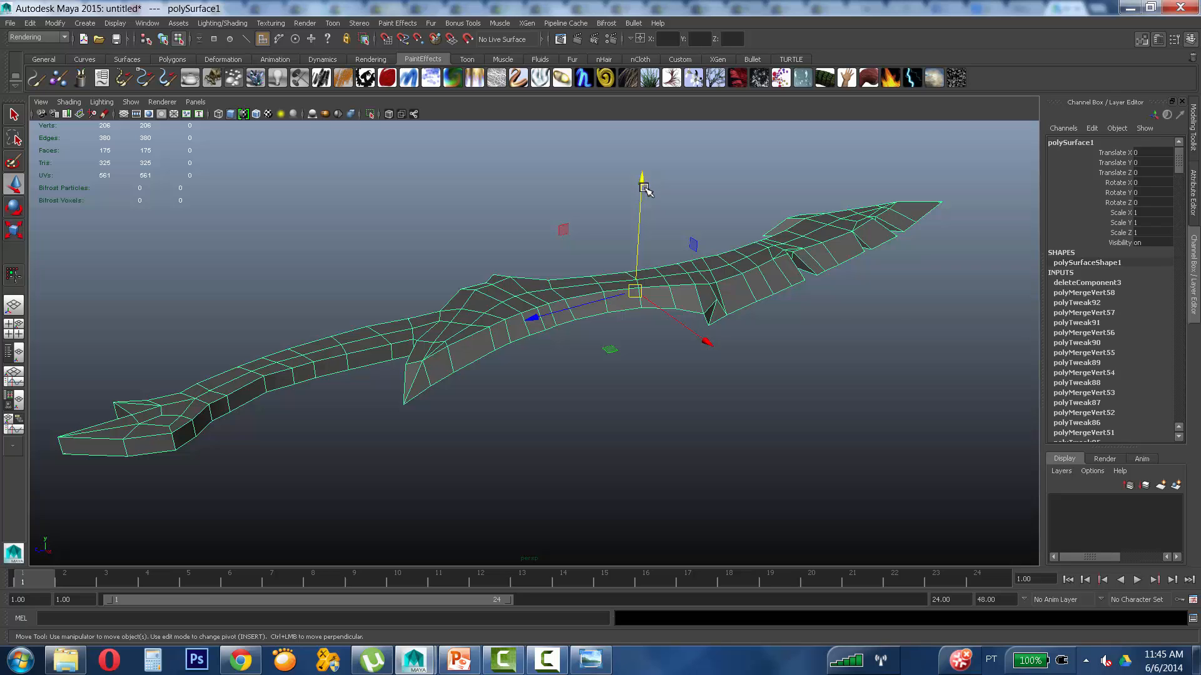
alt+drag(644, 189, 643, 200)
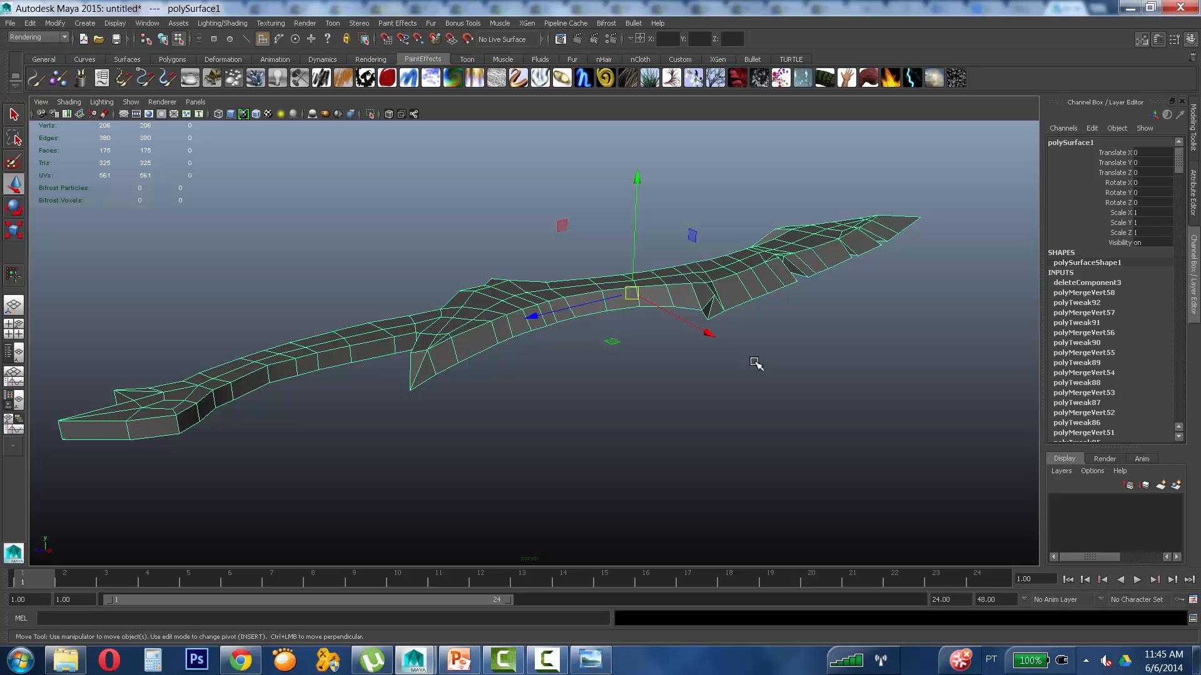
alt+drag(755, 363, 757, 366)
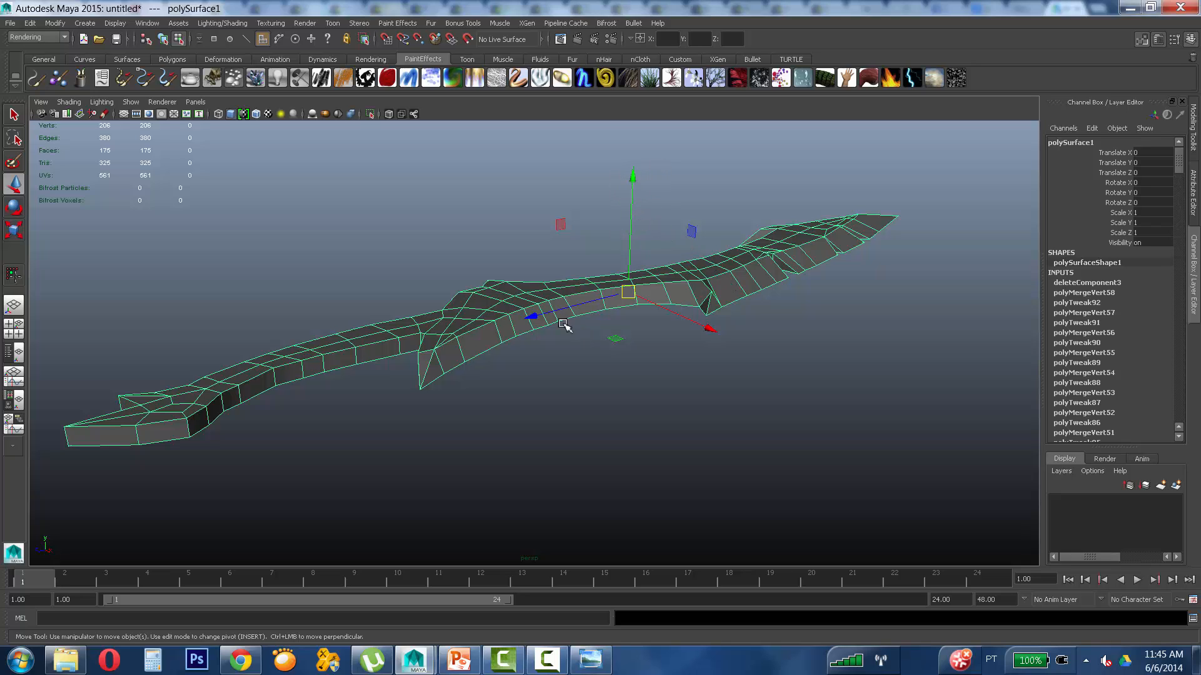
shift+right_click(522, 305)
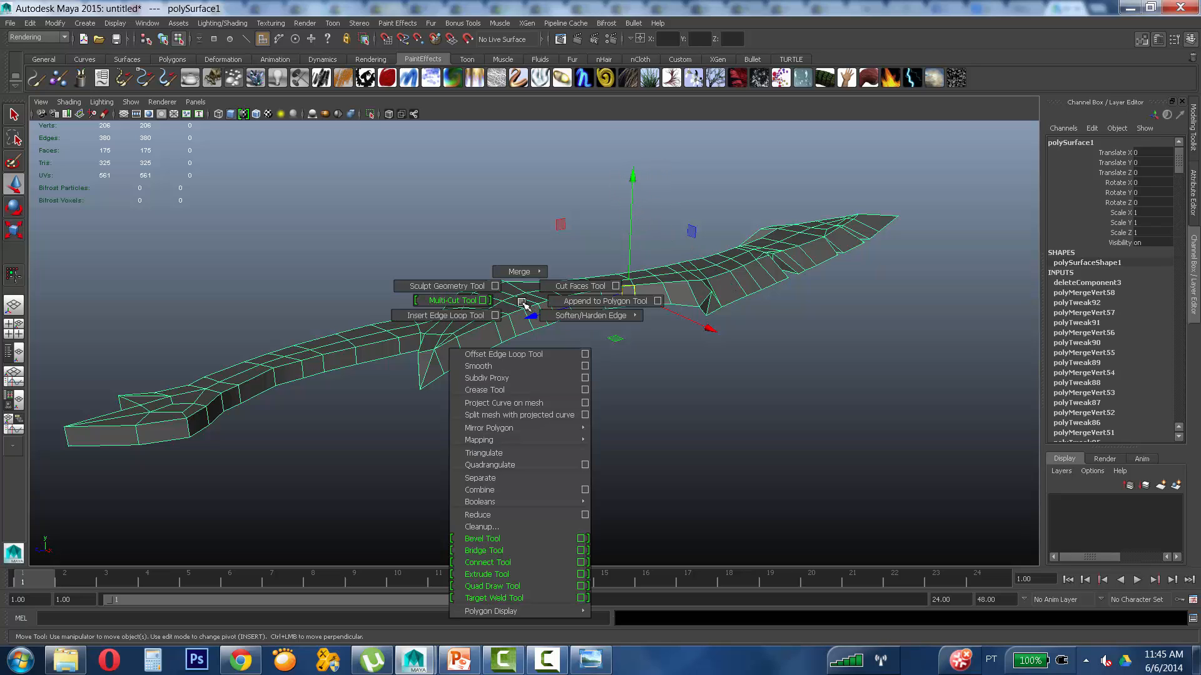
mouse_move(540, 431)
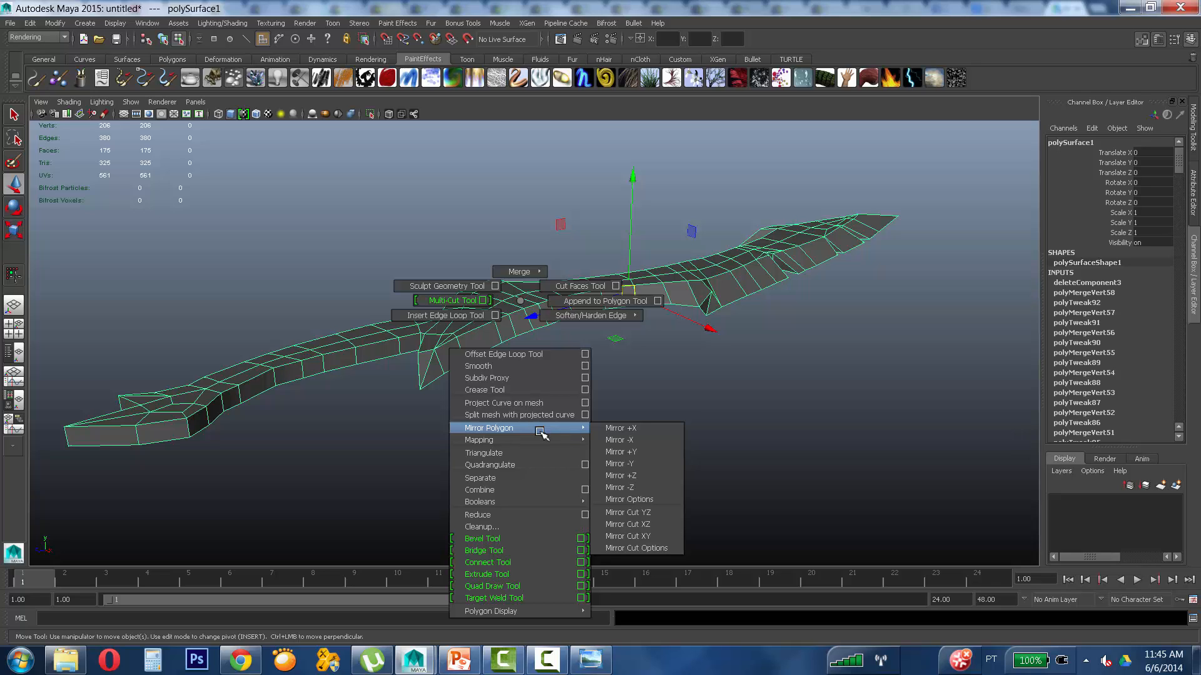
click(646, 468)
Step: Inspect the mirrored handle up close and minimize the Hangouts chat window
alt+drag(678, 434, 504, 369)
click(670, 389)
mouse_move(504, 370)
alt+middle_down()
mouse_move(506, 352)
mouse_move(518, 370)
alt+middle_up()
click(549, 381)
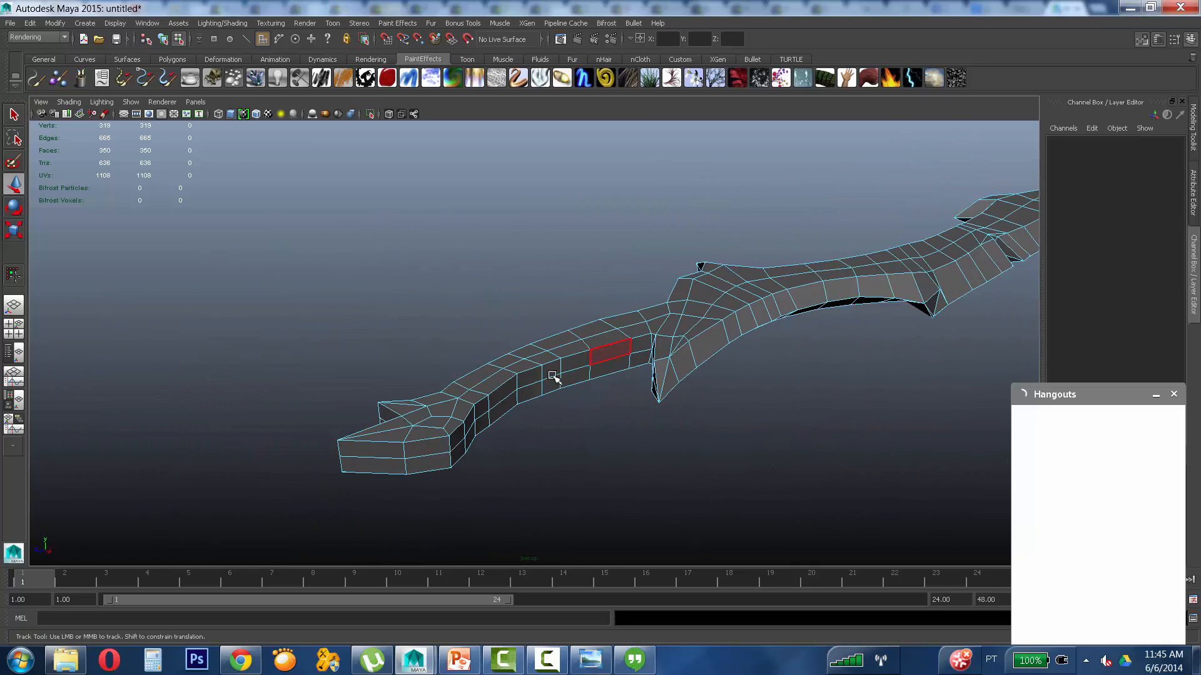
scroll(630, 378, up, 5)
click(1155, 395)
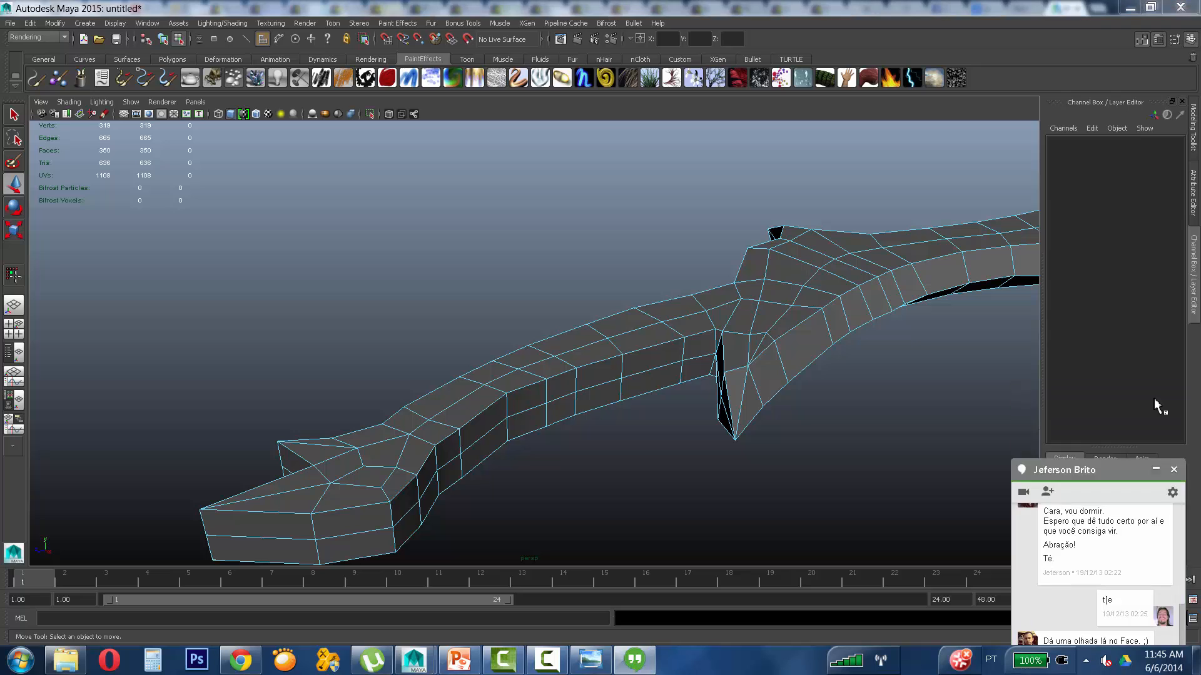
Step: Switch to edge selection and select the upper outline edges along both sides of the mirrored handle
right_drag(688, 336, 685, 317)
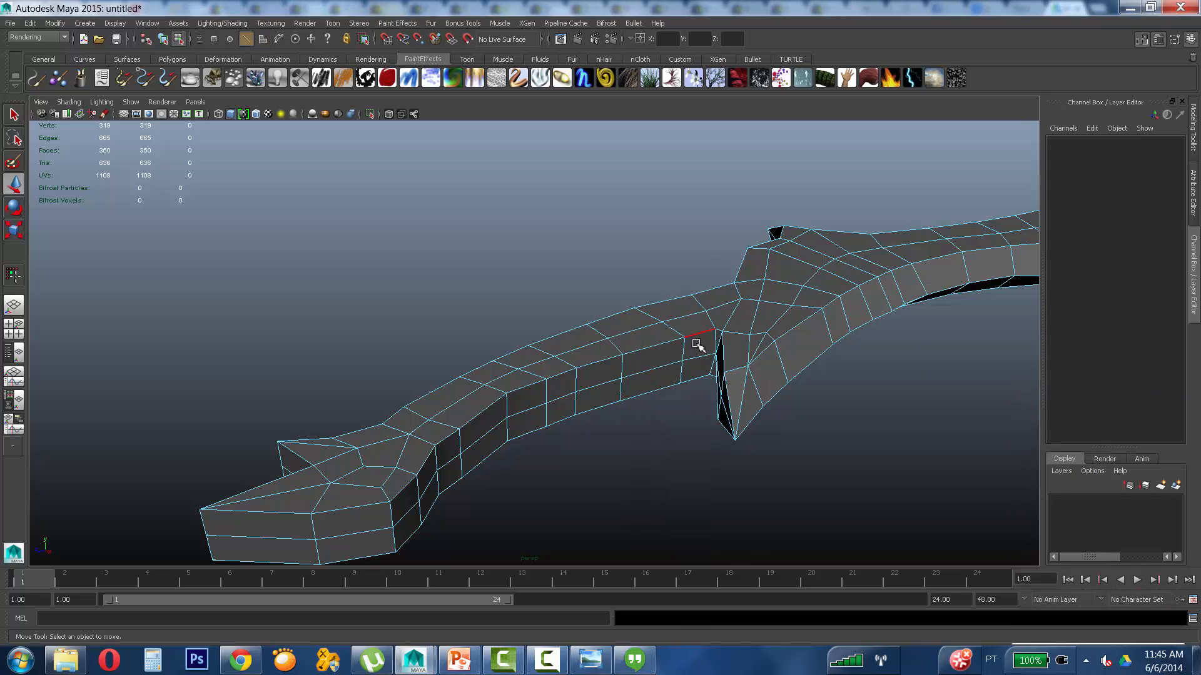
click(696, 340)
shift+double_click(676, 306)
click(670, 356)
click(650, 353)
double_click(325, 514)
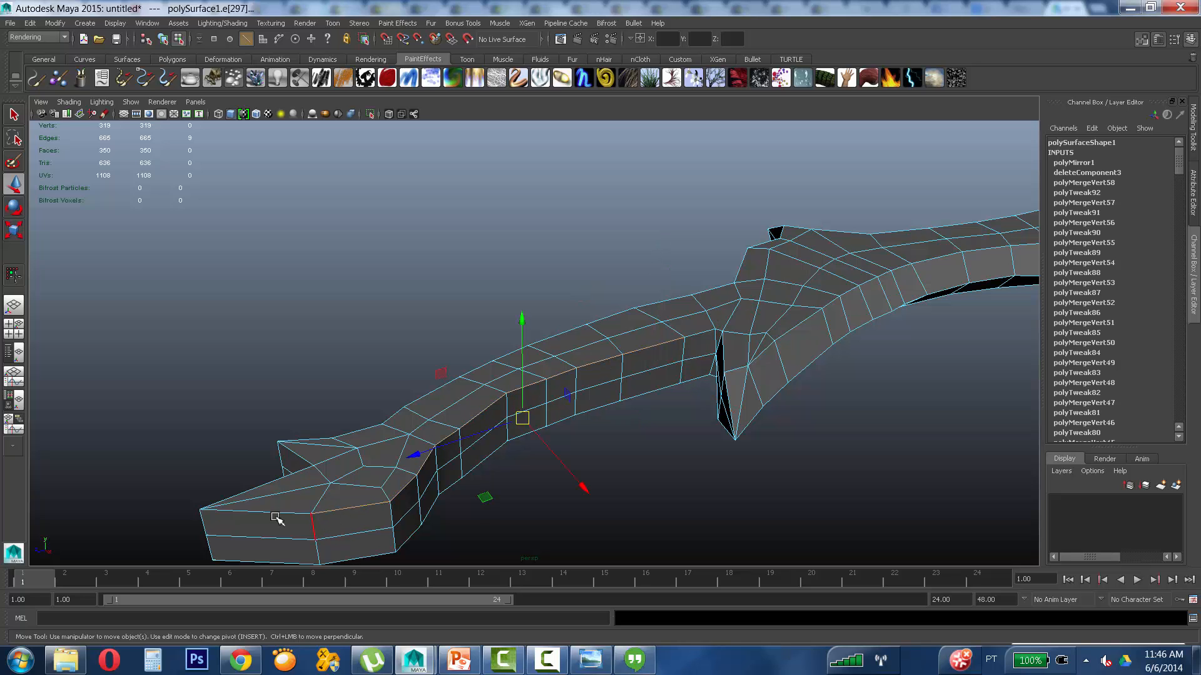
shift+click(270, 517)
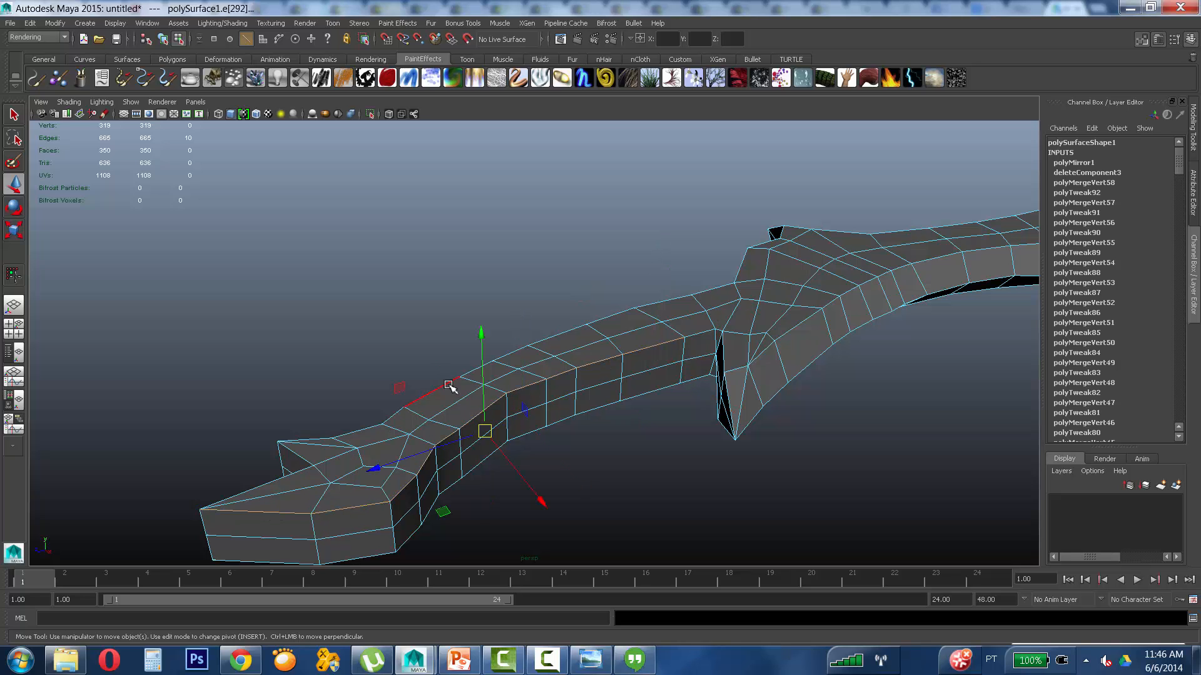
shift+double_click(517, 352)
alt+drag(728, 316, 569, 323)
Step: Switch to vertex selection and select the upper outline vertices around the handle, from the blade joint to the pommel
right_drag(568, 318, 509, 324)
alt+drag(505, 327, 686, 348)
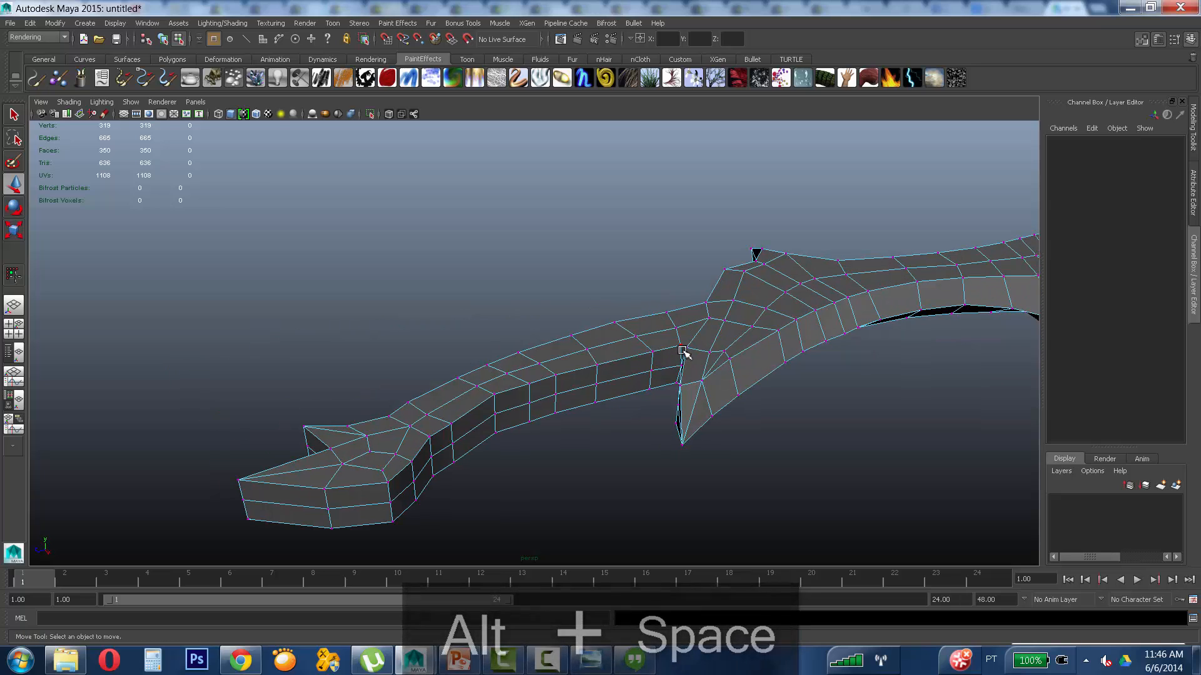
click(681, 346)
shift+double_click(242, 479)
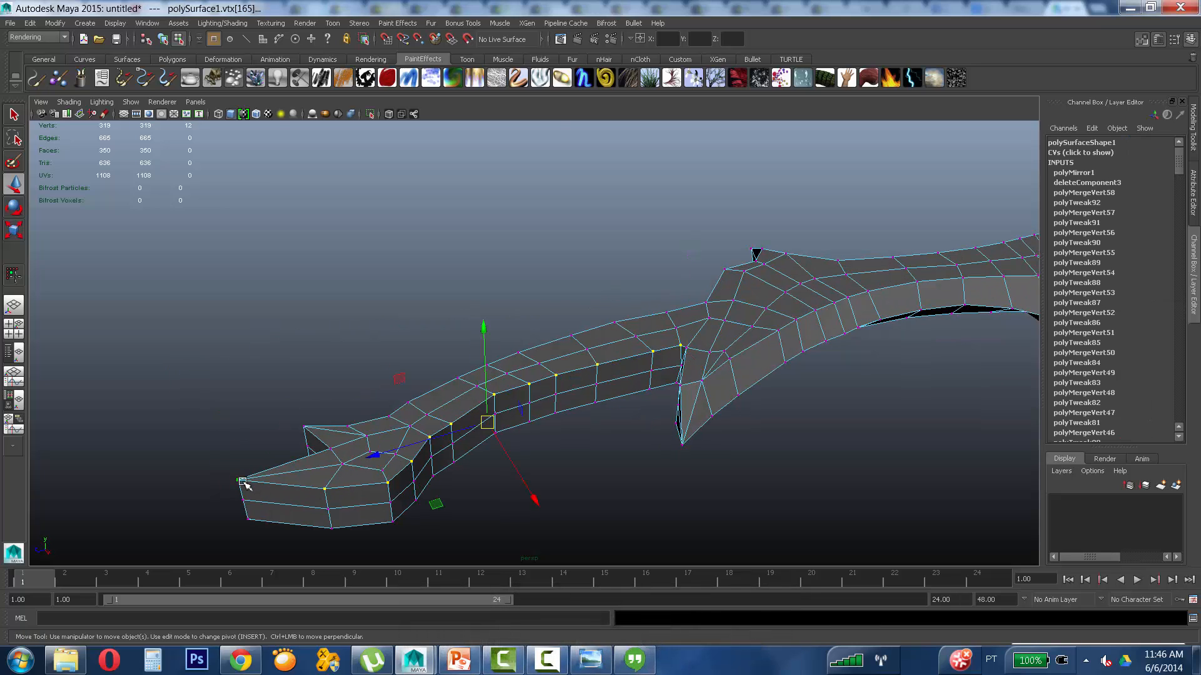
shift+click(305, 428)
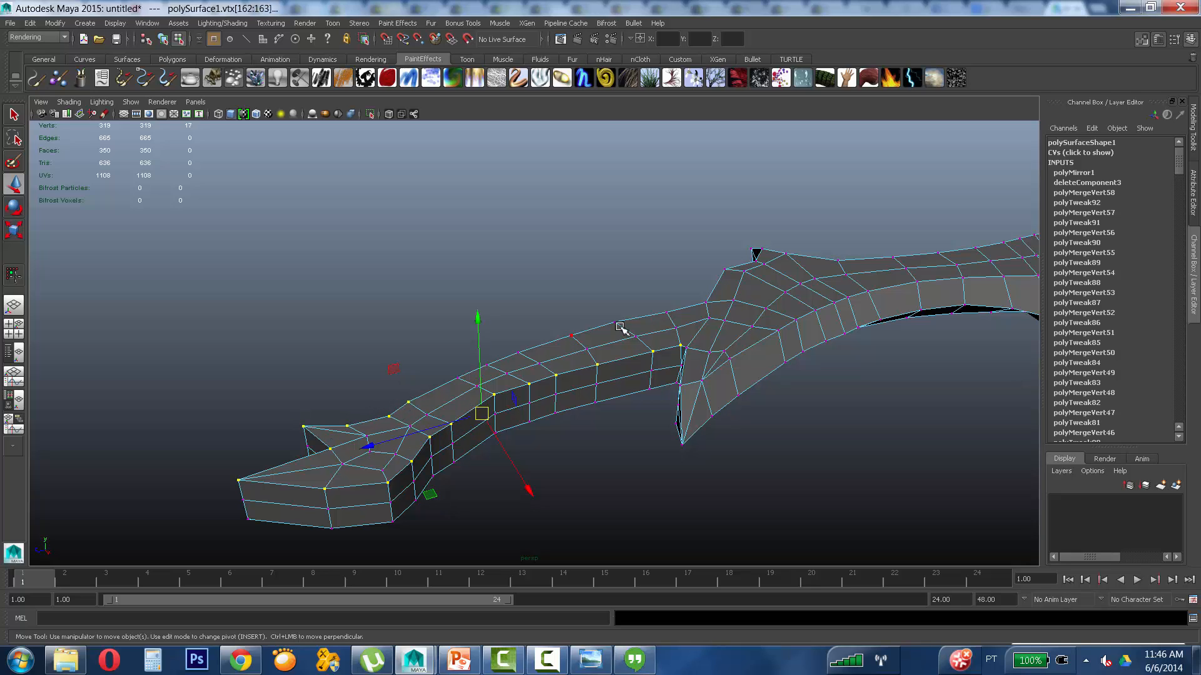
shift+drag(654, 328, 605, 333)
shift+drag(582, 322, 547, 355)
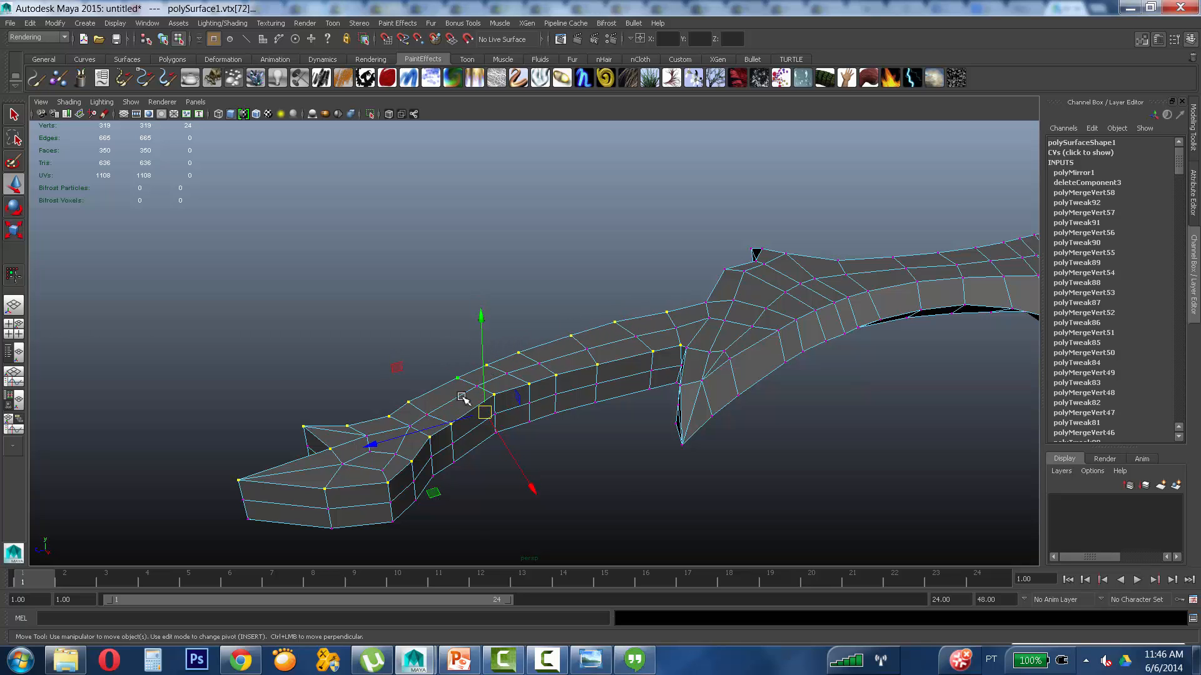
alt+drag(462, 397, 453, 395)
alt+right_drag(454, 395, 514, 377)
Step: Undo the handle selections and the -Y mirror, back to the open half of the dagger
key(ctrl+z)
key(ctrl+z)
key(ctrl+z)
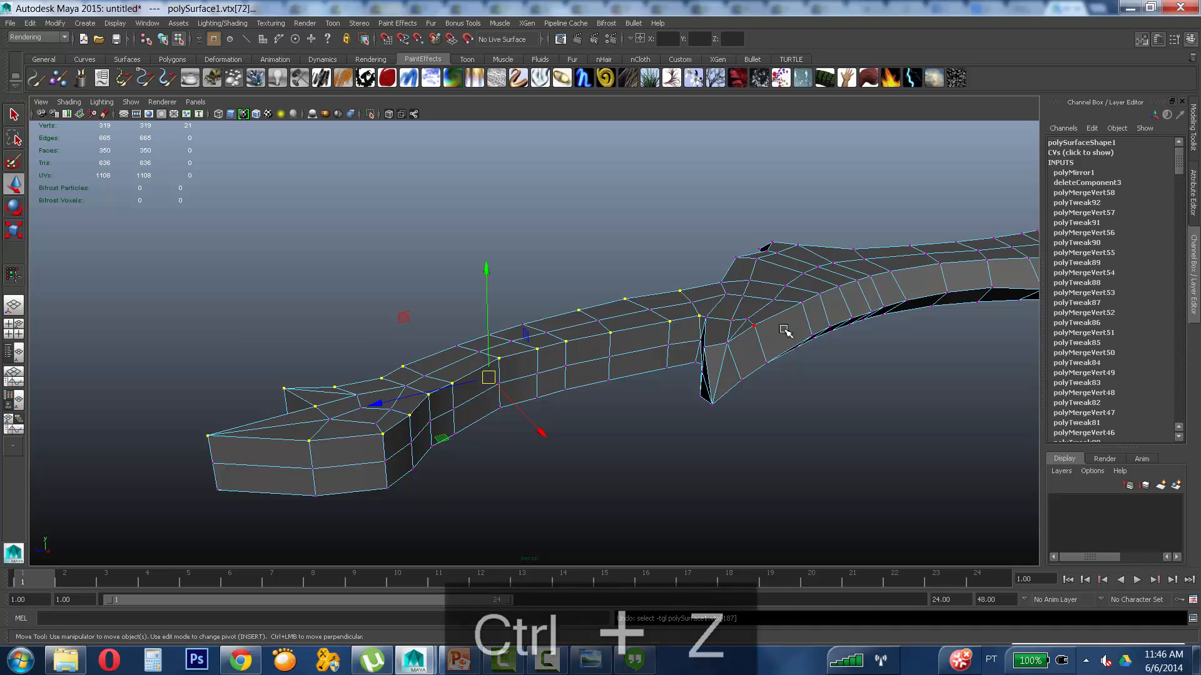
key(ctrl+z)
key(ctrl+z)
key(ctrl+z)
key(ctrl+z)
key(ctrl+z)
key(ctrl+z)
key(ctrl+z)
key(ctrl+z)
key(ctrl+z)
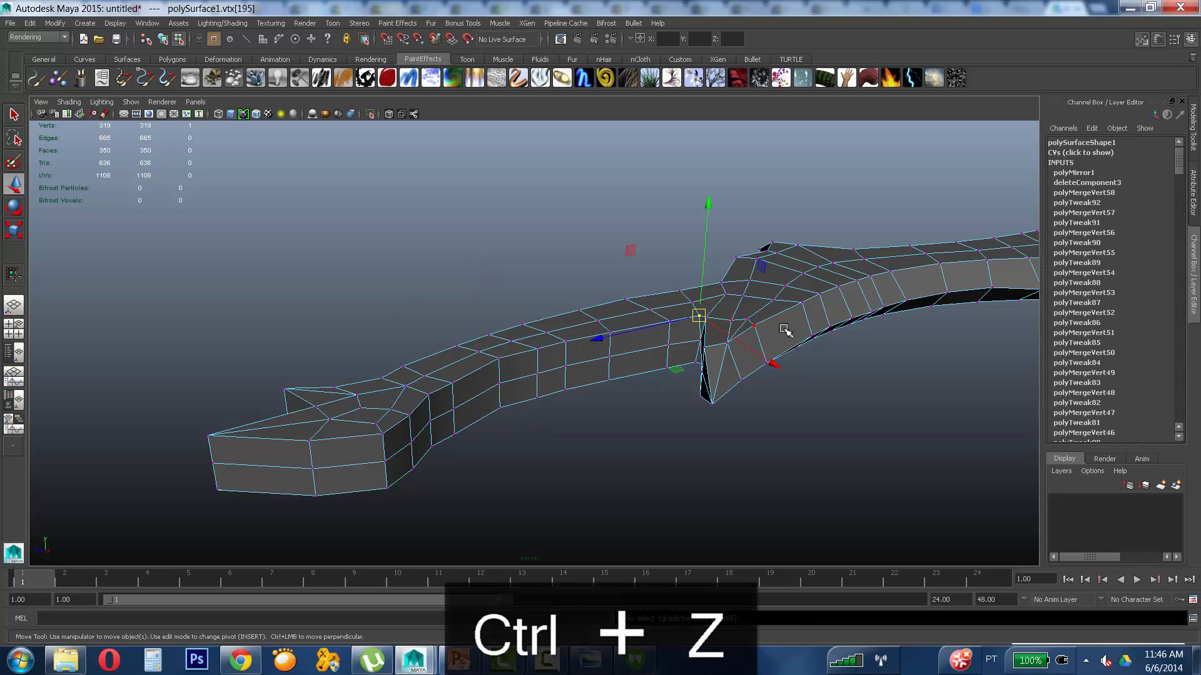
key(ctrl+z)
key(ctrl+z)
key(ctrl+z)
key(ctrl+z)
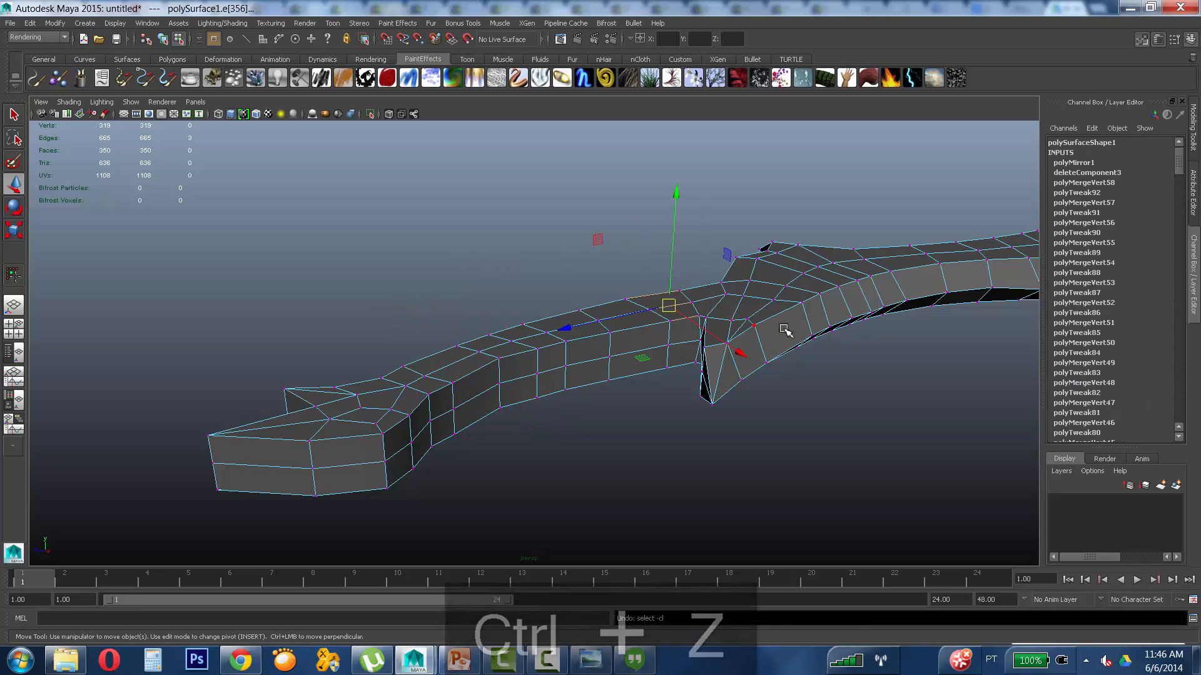
key(ctrl+z)
key(ctrl+z)
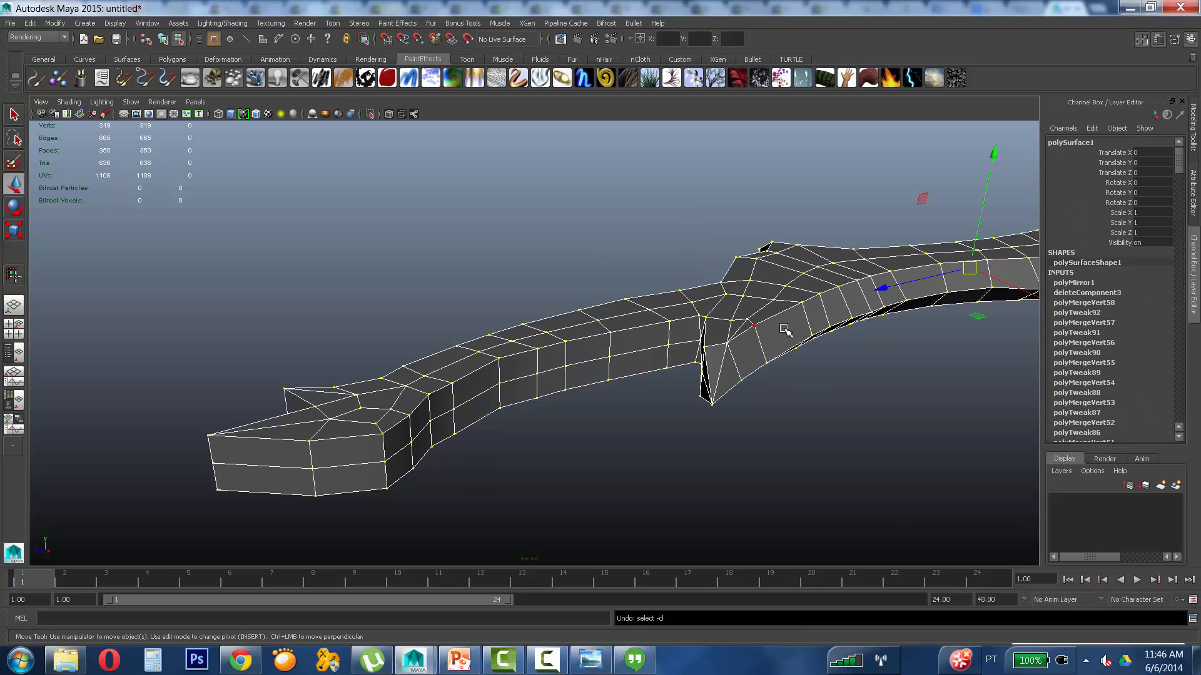
Step: Switch to edge selection and select the upper outline edges along both sides of the handle and around the pommel
right_drag(668, 327, 670, 305)
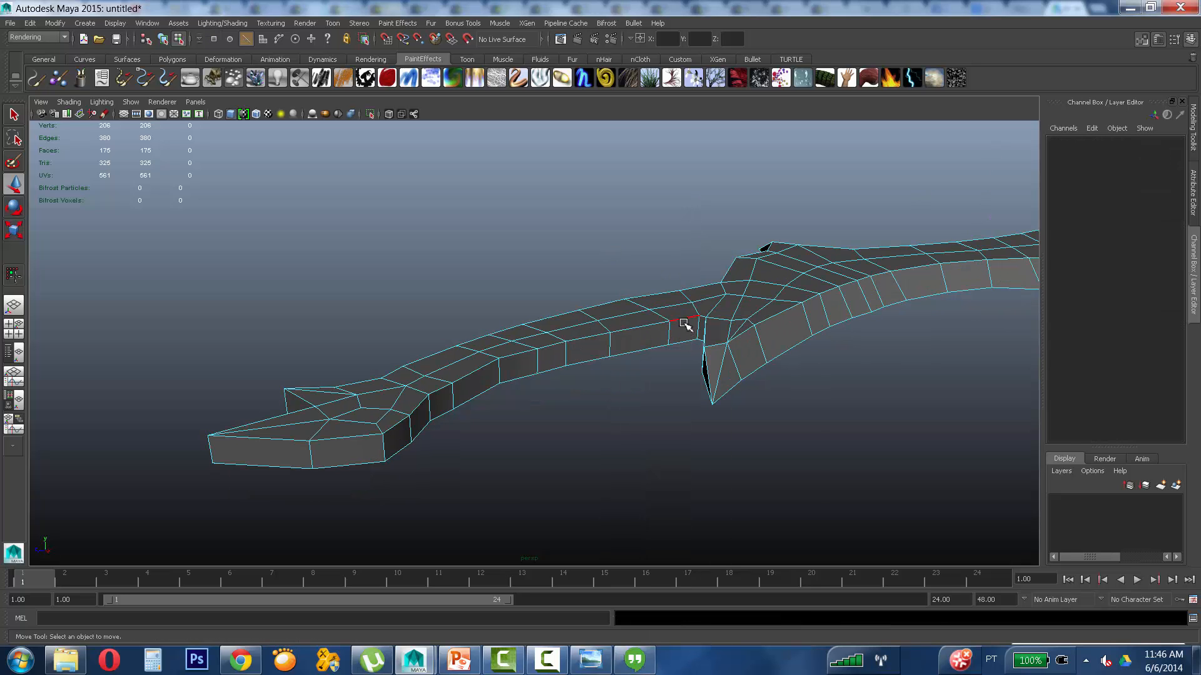
click(675, 322)
shift+double_click(664, 293)
click(496, 366)
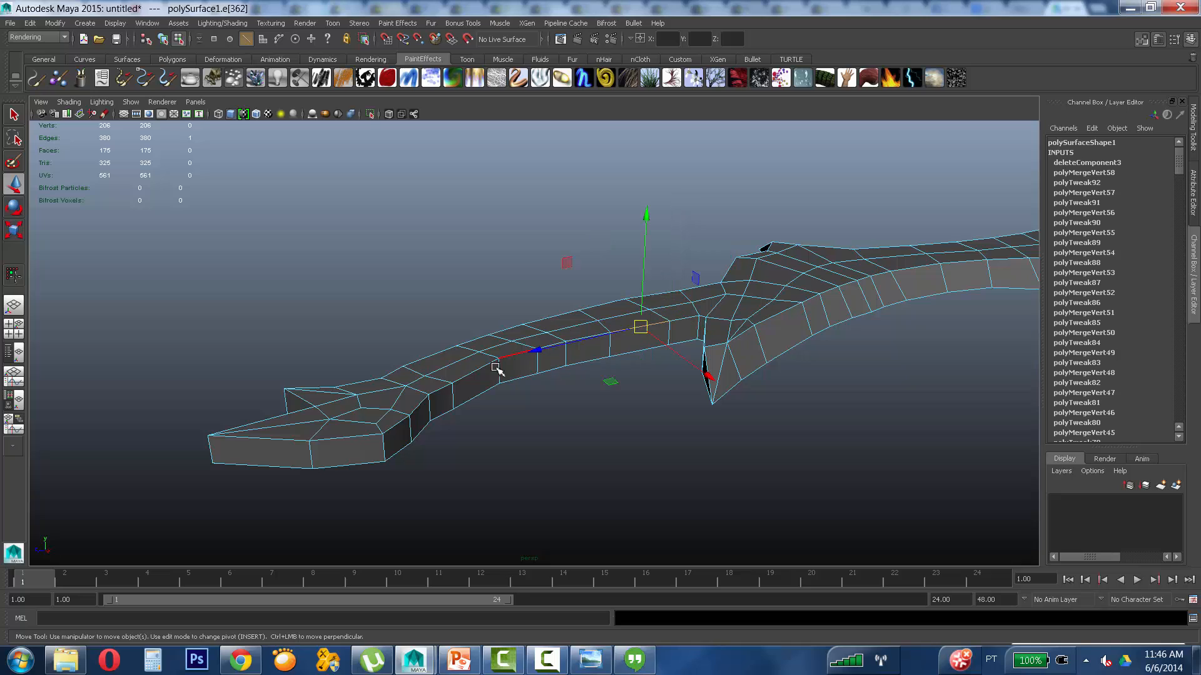
double_click(280, 440)
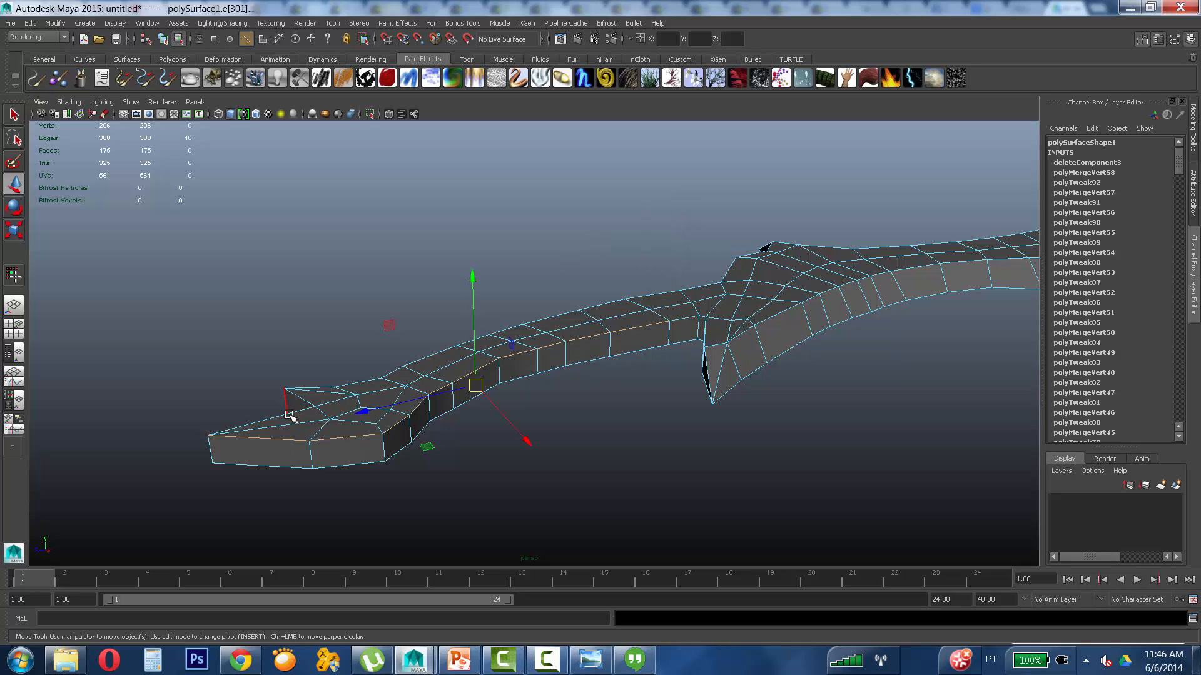
shift+click(291, 417)
shift+double_click(654, 296)
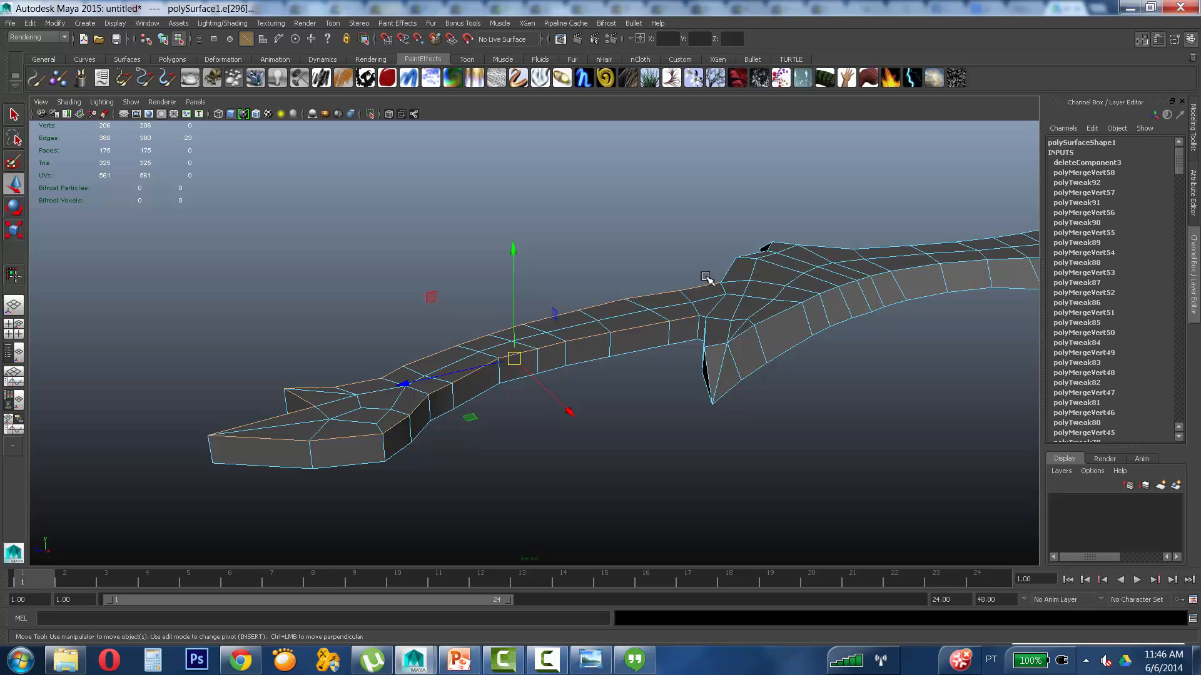
Step: Try to move the selected handle edges vertically, and undo the attempt
alt+drag(711, 279, 655, 225)
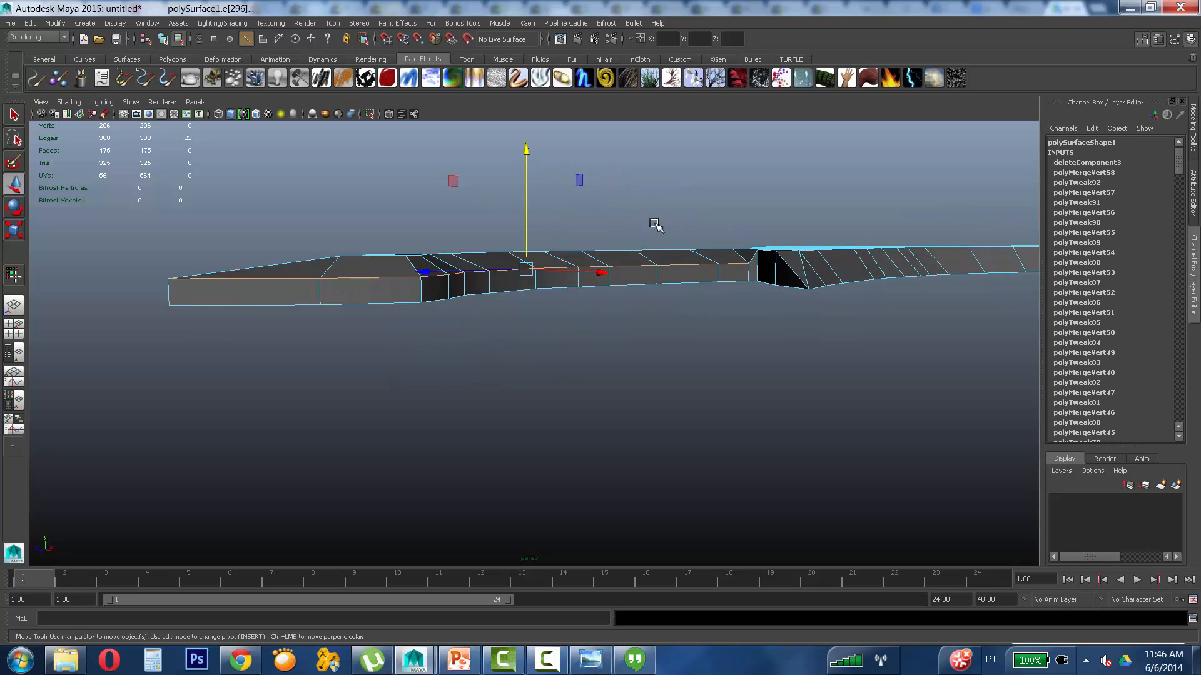
alt+drag(653, 275, 696, 208)
click(722, 261)
key(ctrl+z)
key(ctrl+z)
key(ctrl+z)
key(ctrl+z)
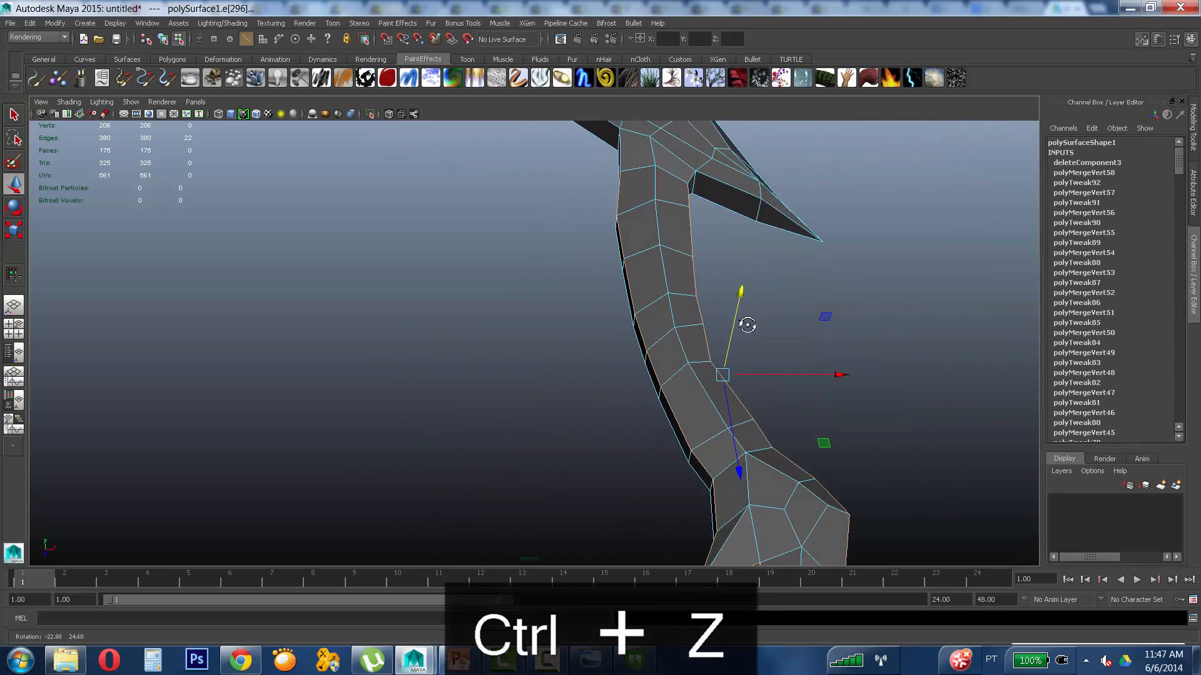
key(ctrl+z)
key(ctrl+z)
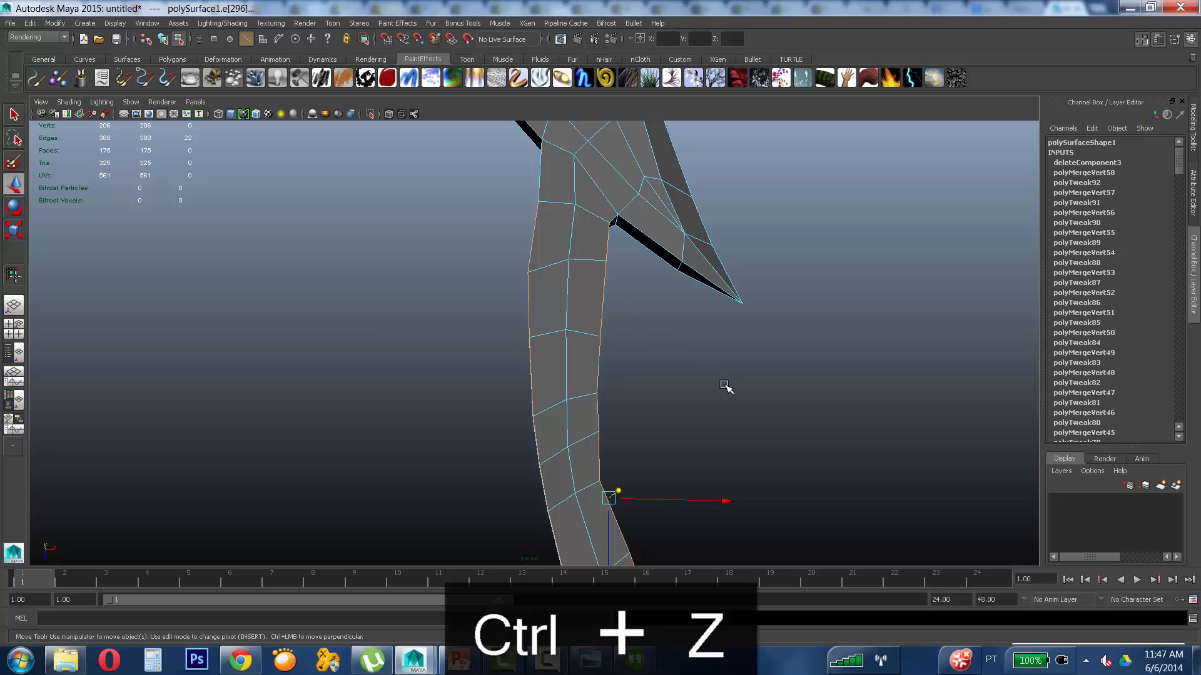
Step: Try to scale the selected handle edges across the handle's width, and undo the scaling
key(r)
alt+middle_drag(703, 386, 704, 237)
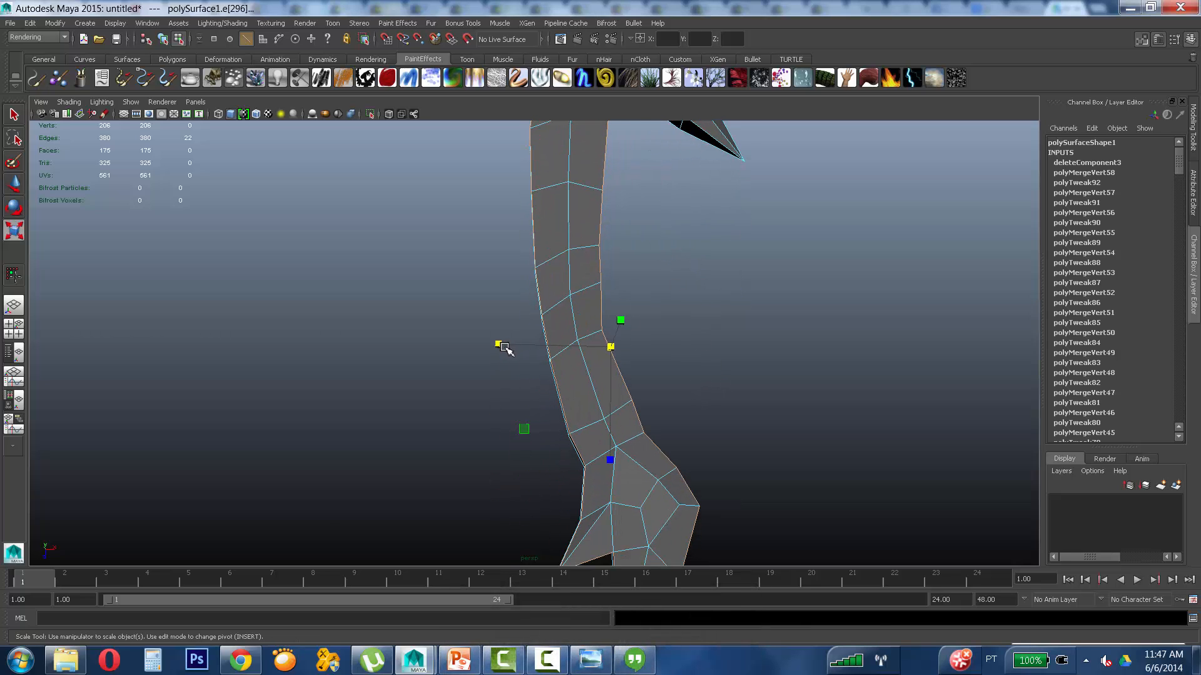
drag(504, 347, 506, 349)
key(ctrl+z)
key(ctrl+z)
key(ctrl+z)
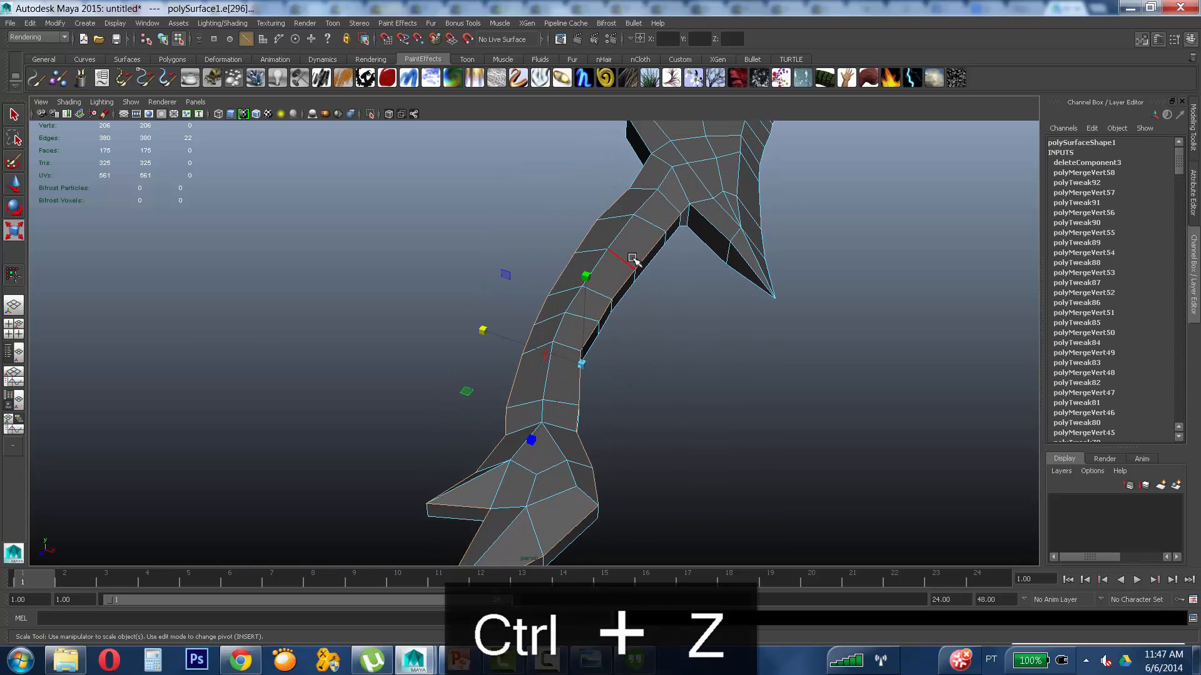
Step: Convert the selected handle outline edges to a vertex selection
right_drag(627, 254, 572, 257)
alt+drag(646, 273, 588, 258)
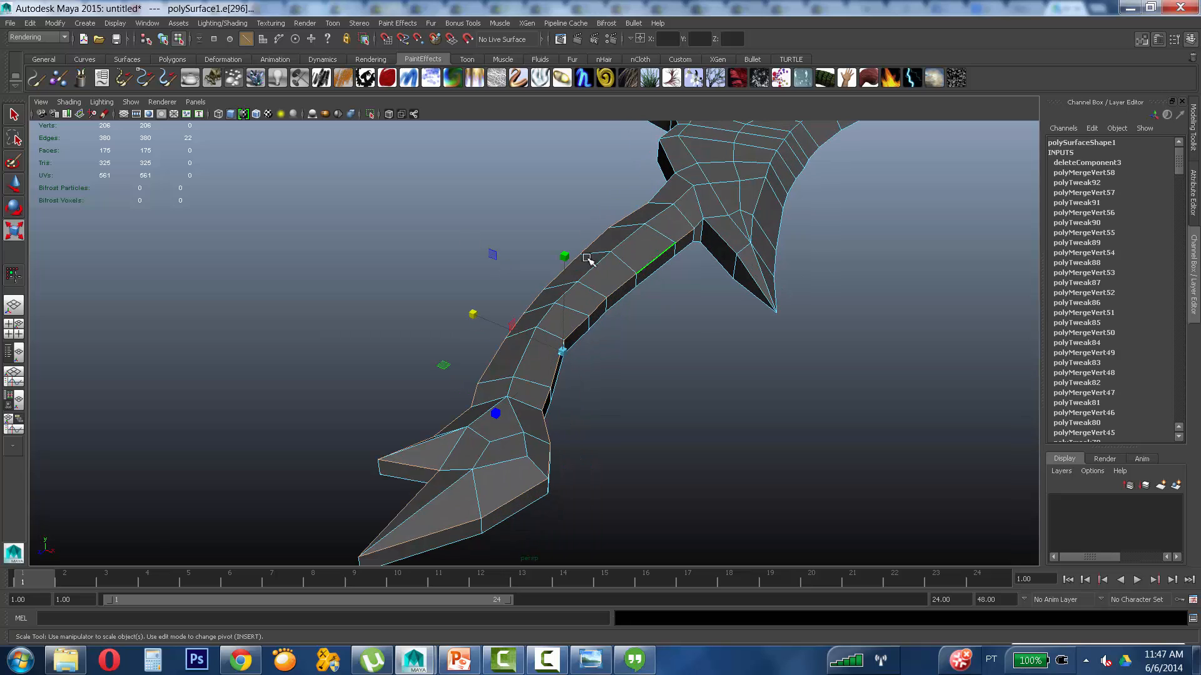
ctrl+right_drag(622, 278, 533, 282)
alt+drag(639, 294, 631, 299)
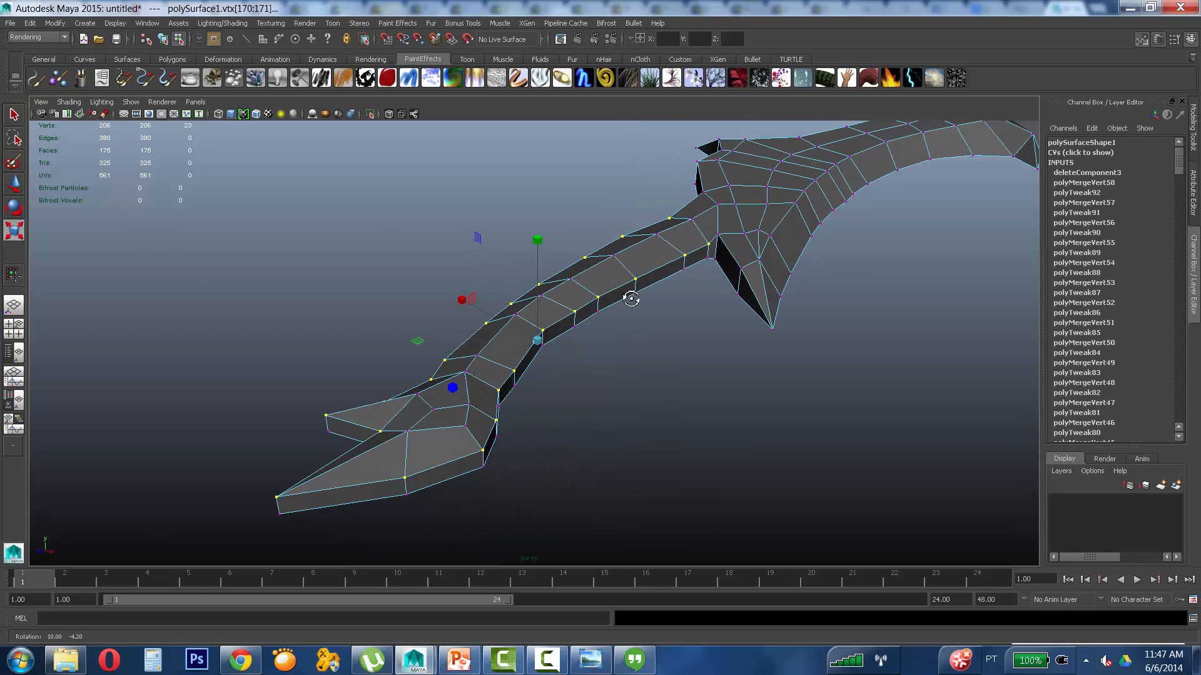
Step: Apply Average Vertices to the handle outline, then return to object selection and deselect the dagger
shift+right_drag(652, 268, 684, 258)
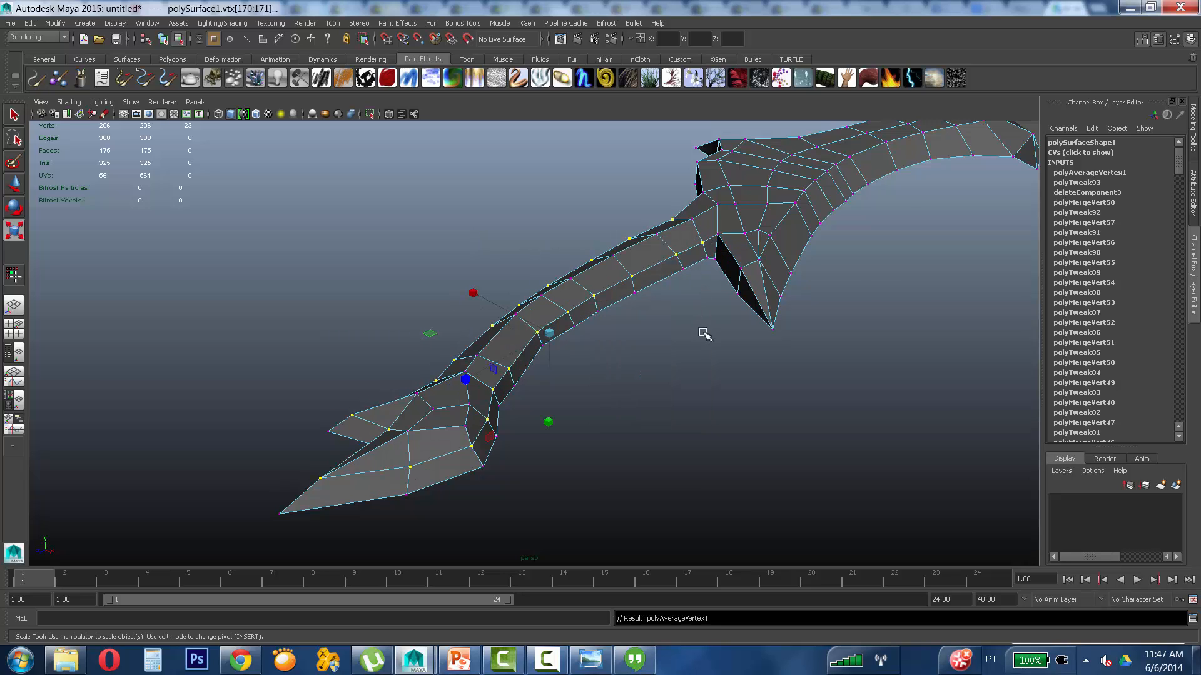
alt+drag(705, 333, 654, 273)
click(728, 336)
right_drag(642, 253, 631, 317)
alt+drag(632, 315, 677, 306)
alt+middle_drag(708, 305, 419, 363)
click(713, 341)
Step: Create a test polygon cube beside the dagger with 8 width, 8 height and 9 depth divisions
shift+right_drag(712, 337, 788, 360)
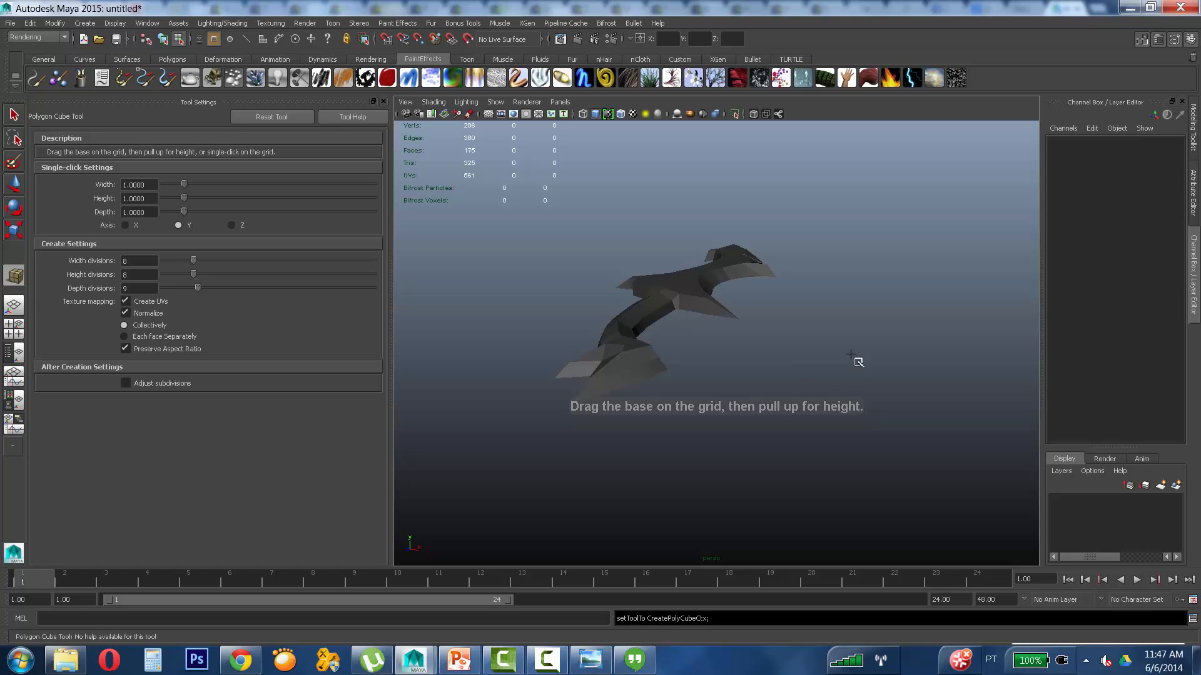
mouse_move(847, 338)
mouse_down()
mouse_move(926, 382)
mouse_move(899, 255)
mouse_up()
scroll(789, 374, up, 3)
mouse_move(898, 258)
alt+mouse_down()
mouse_move(789, 375)
mouse_move(798, 325)
alt+mouse_up()
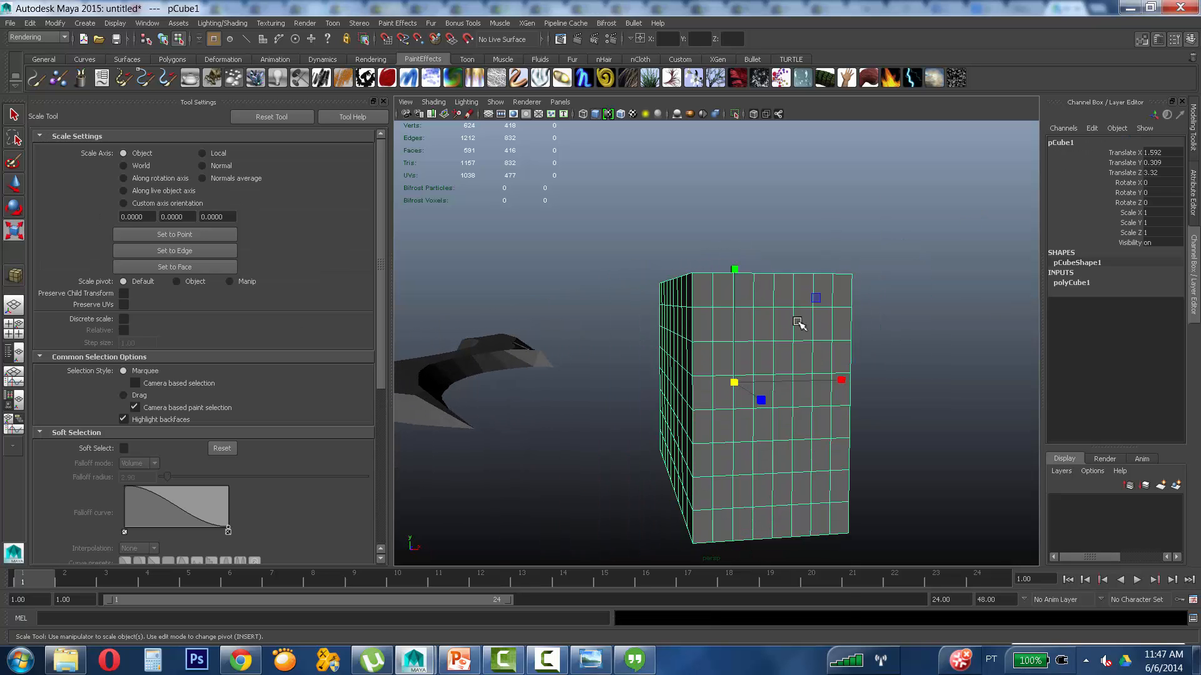
Step: Select the vertices of the test cube's upper face and apply Average Vertices to them twice
right_drag(793, 314, 743, 315)
alt+drag(743, 315, 698, 306)
drag(529, 200, 648, 310)
drag(486, 212, 737, 344)
shift+right_drag(734, 343, 780, 327)
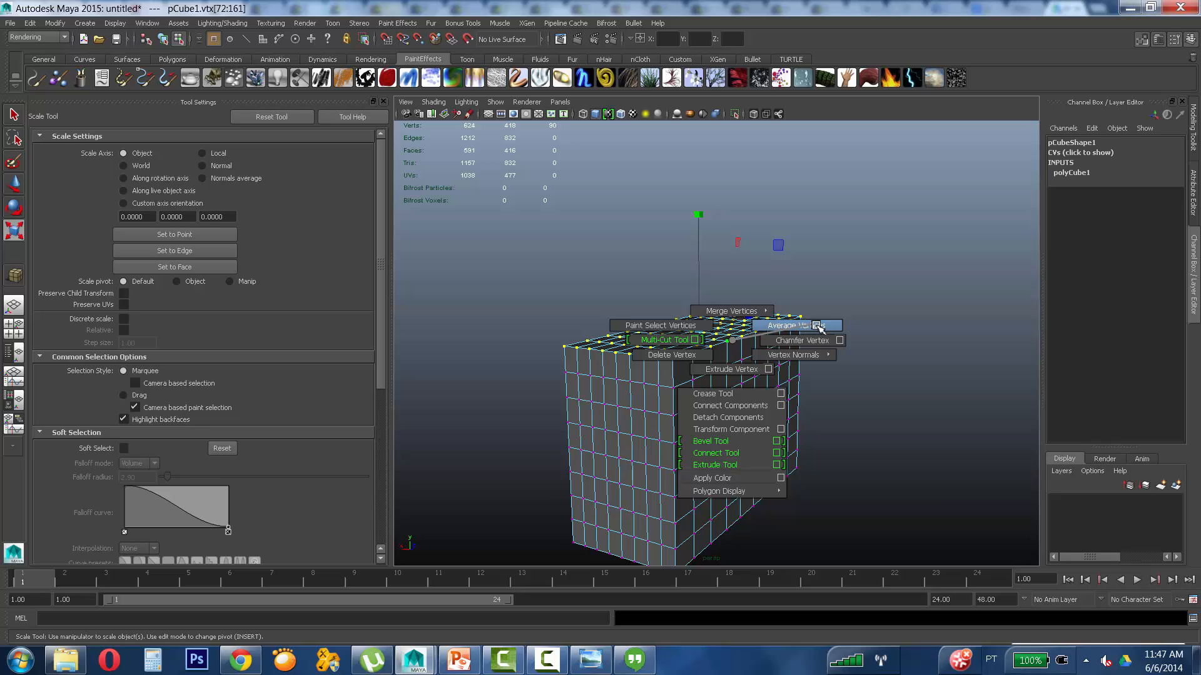
shift+right_drag(819, 327, 865, 328)
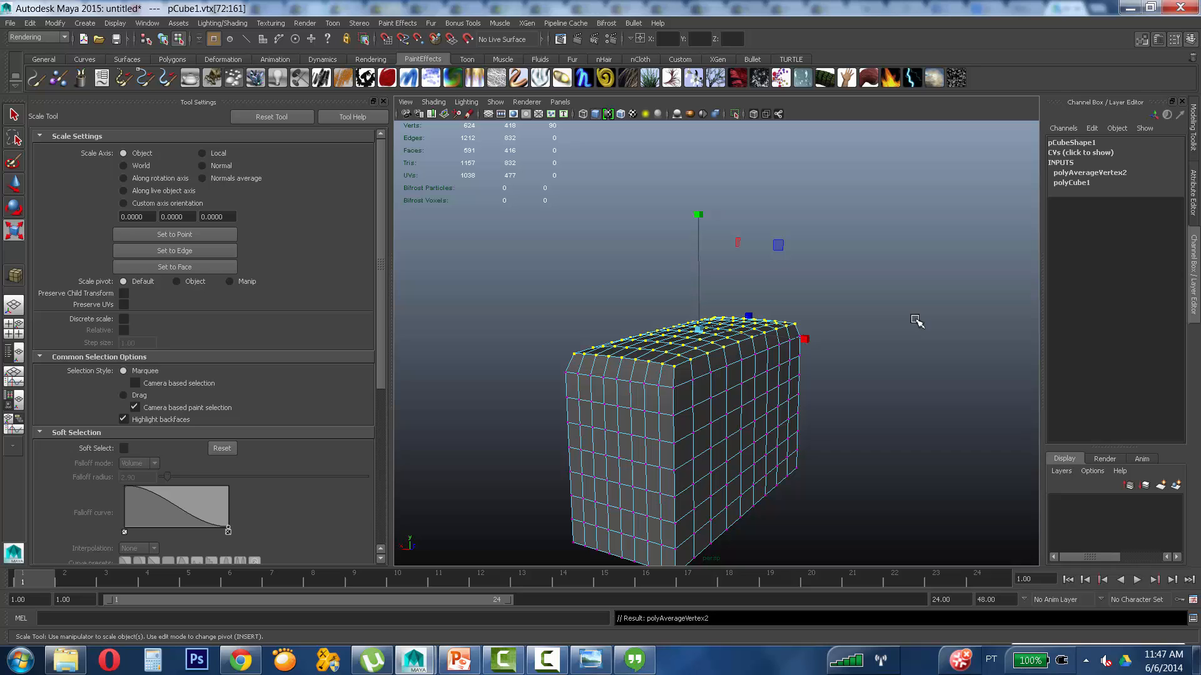
key(g)
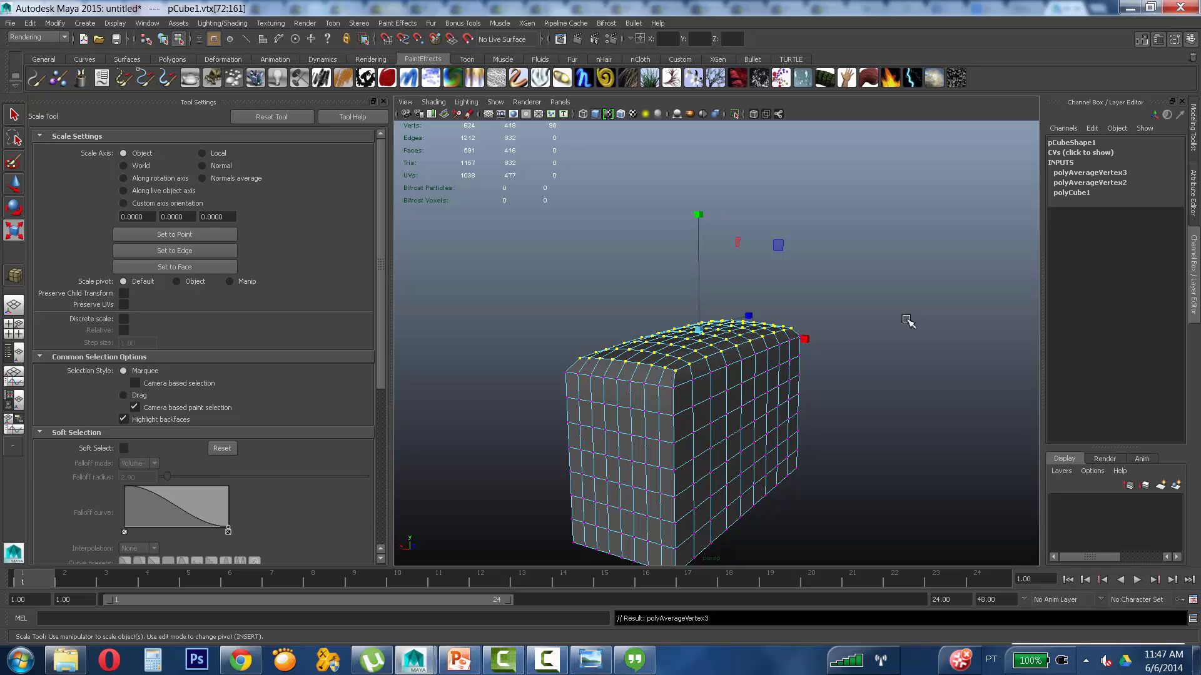
Step: Undo the test cube and the handle averaging, back to the selected handle outline vertices
alt+drag(909, 320, 688, 400)
key(ctrl+z)
key(ctrl+z)
key(ctrl+z)
key(ctrl+z)
key(ctrl+z)
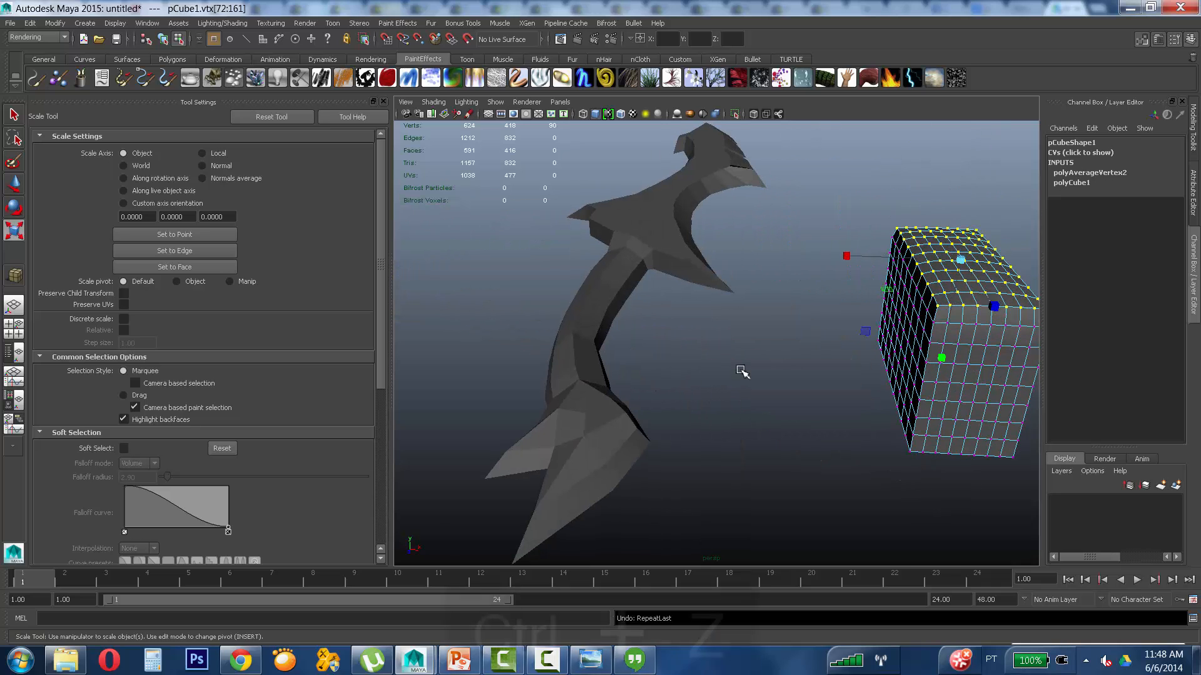
key(ctrl+z)
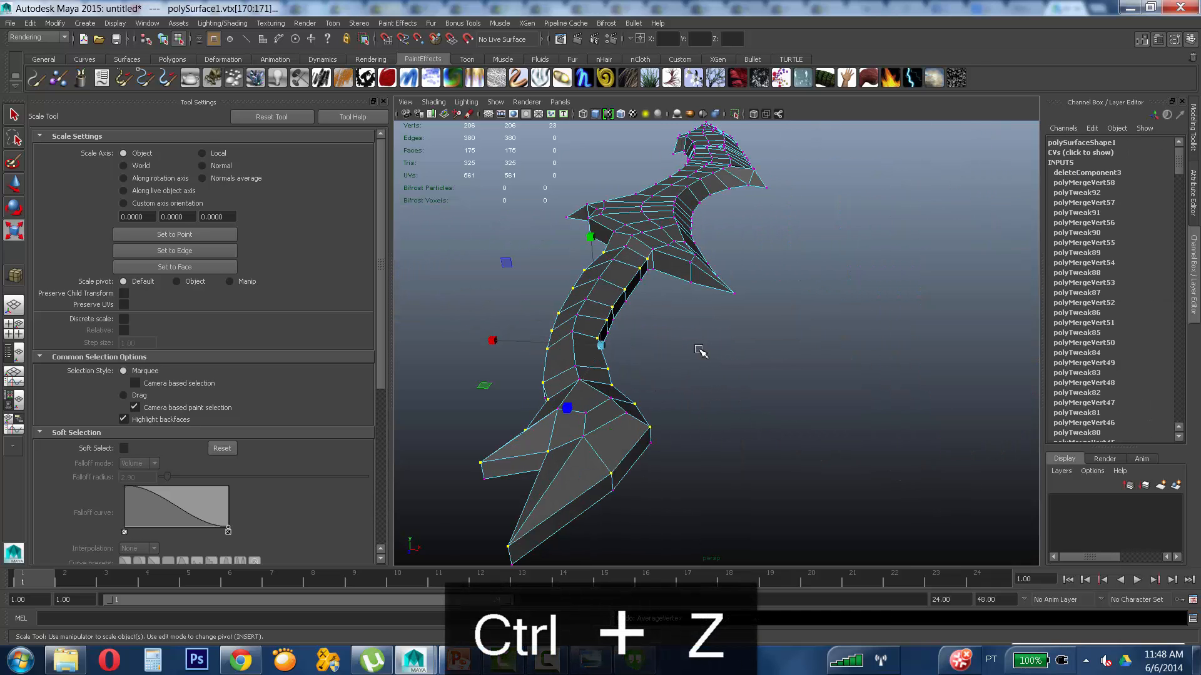
Step: Reselect the upper outline vertices along both sides of the handle and around the pommel
alt+drag(640, 375, 737, 302)
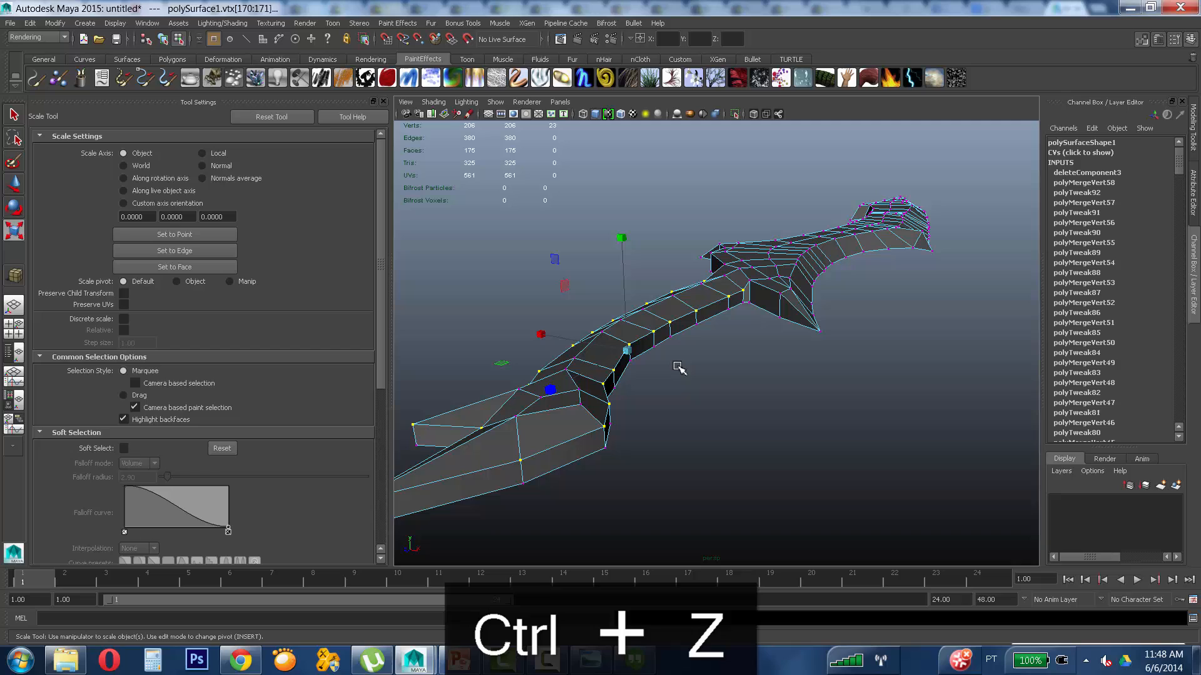
click(735, 298)
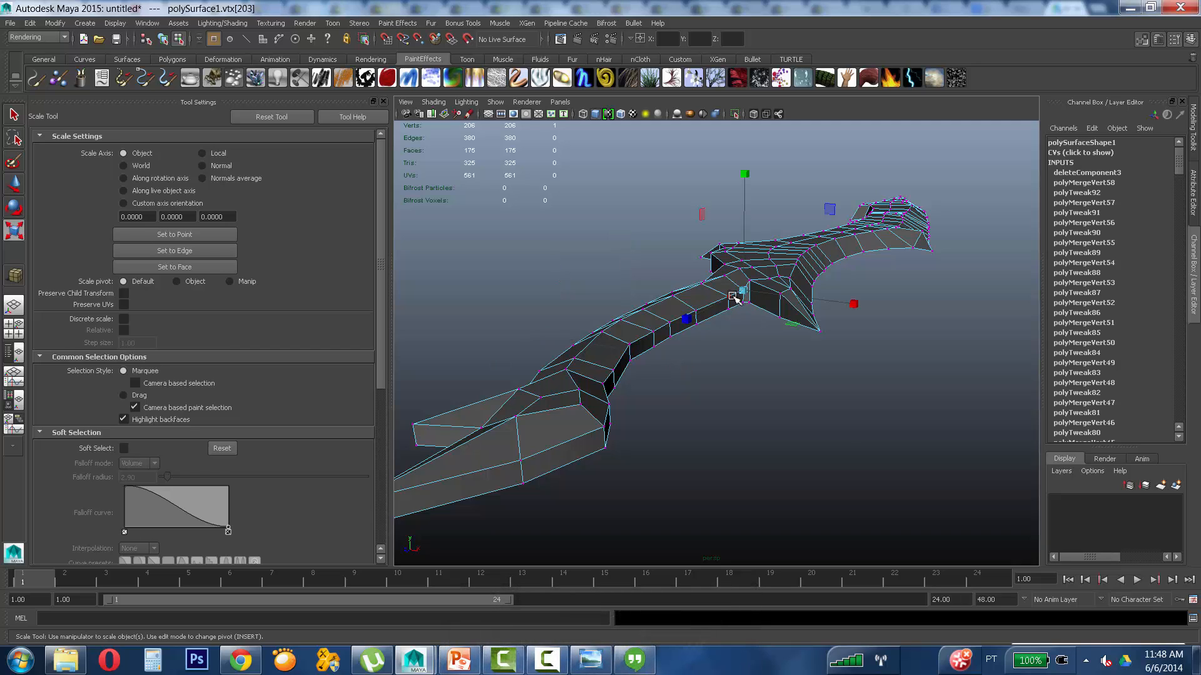
shift+double_click(732, 296)
alt+drag(774, 312, 806, 370)
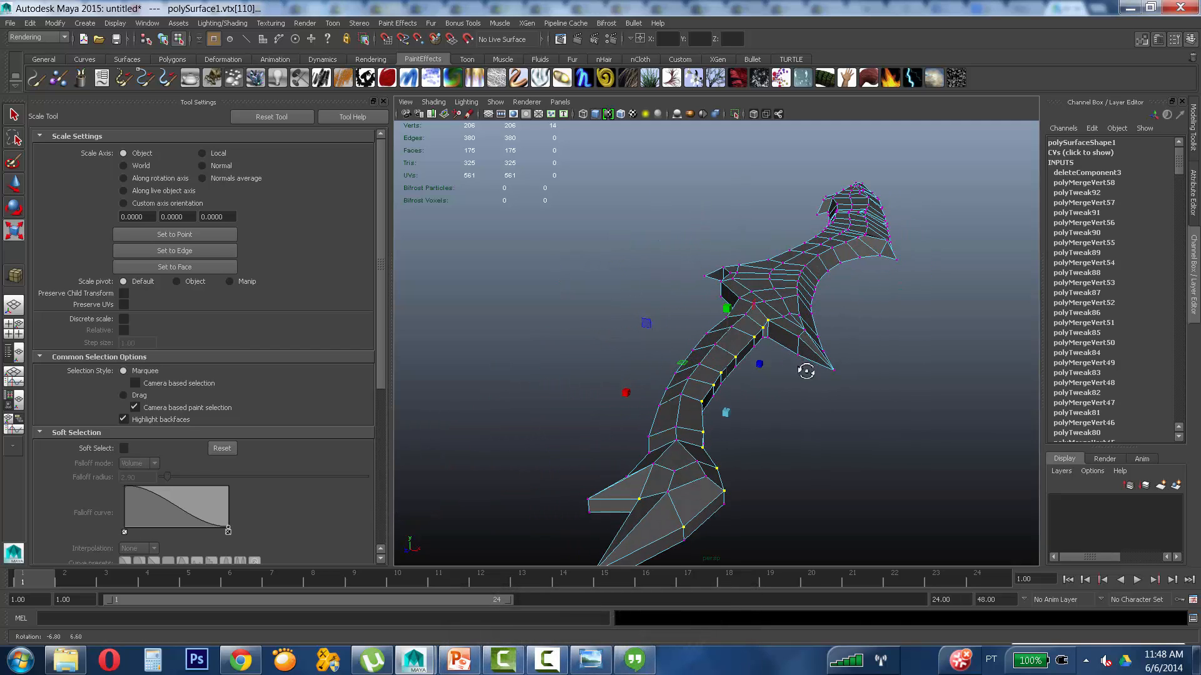
shift+click(589, 500)
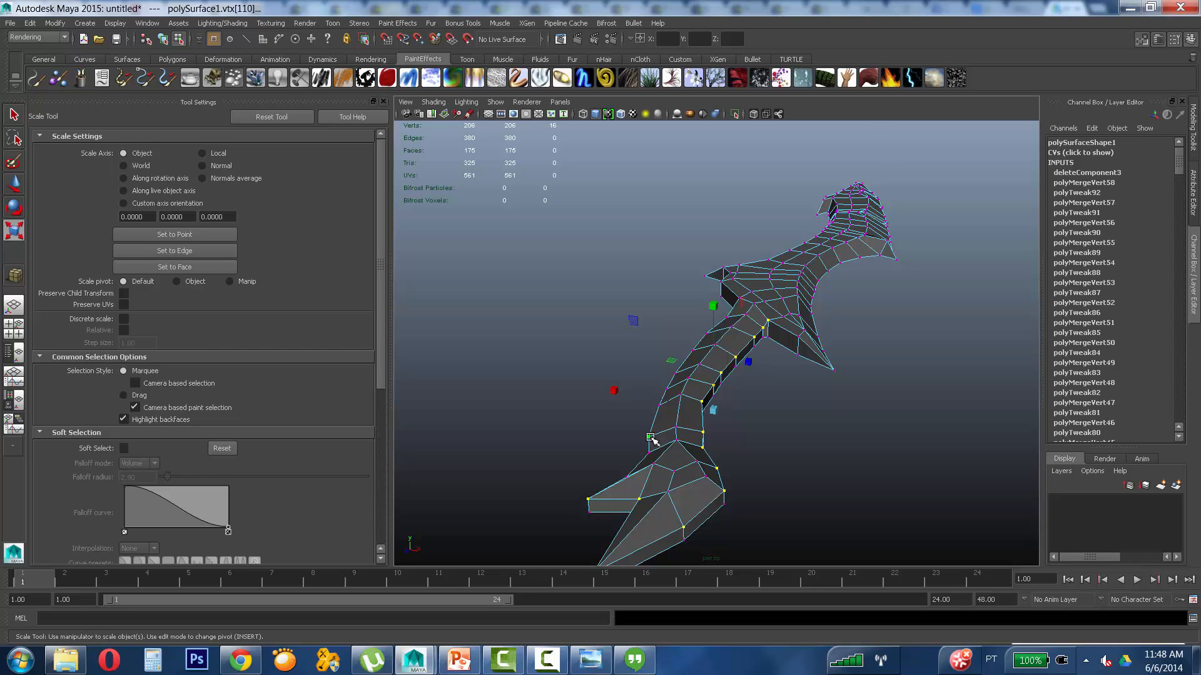
shift+click(651, 437)
alt+drag(670, 439, 679, 459)
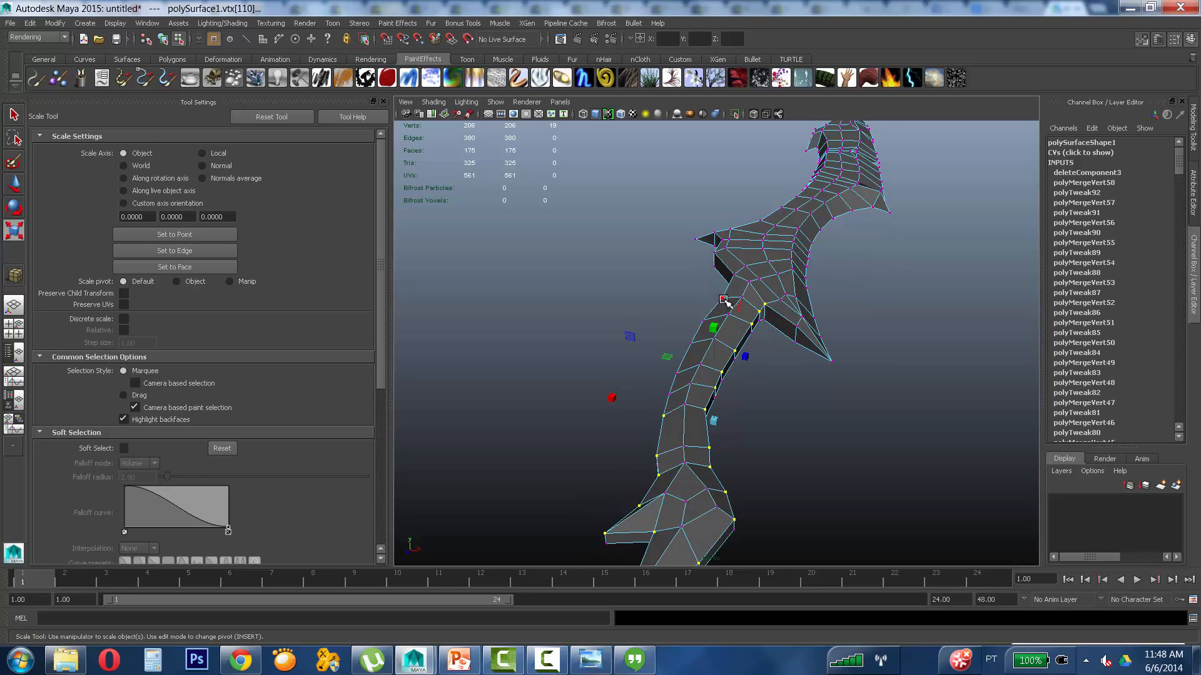
shift+double_click(724, 300)
alt+drag(737, 314, 704, 331)
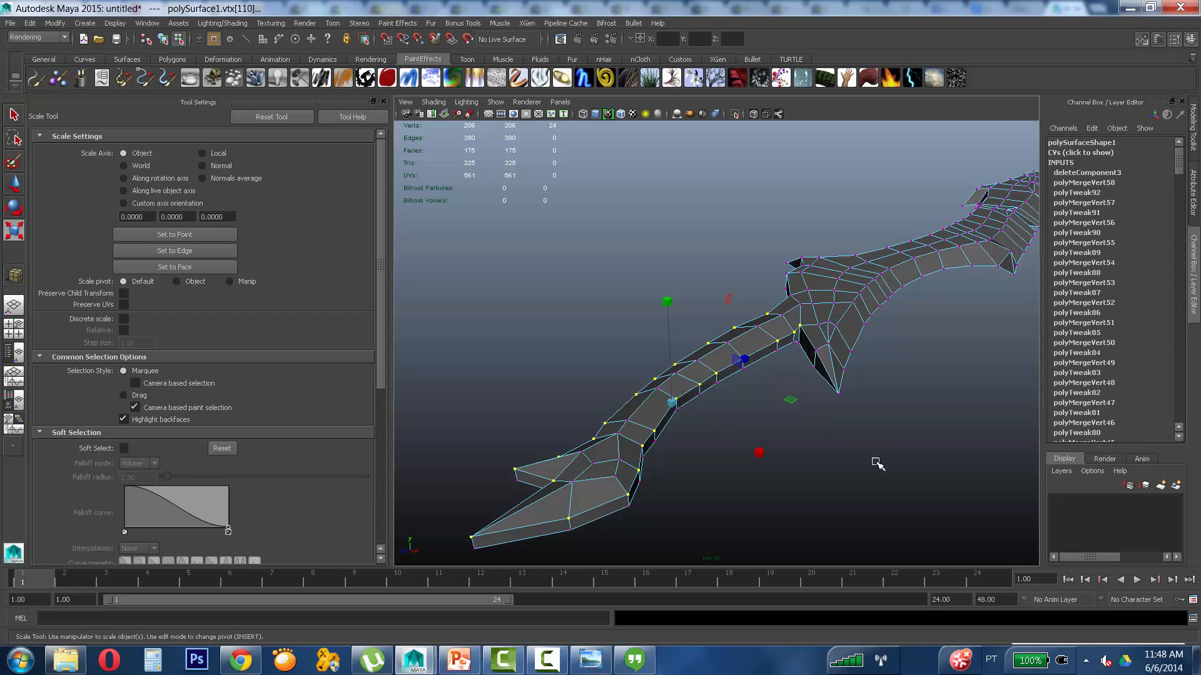
Step: Remove the extra vertex at the guard joint from the selection and apply Average Vertices to the handle outline
ctrl+drag(874, 461, 794, 302)
alt+drag(798, 369, 750, 360)
shift+right_drag(749, 360, 805, 351)
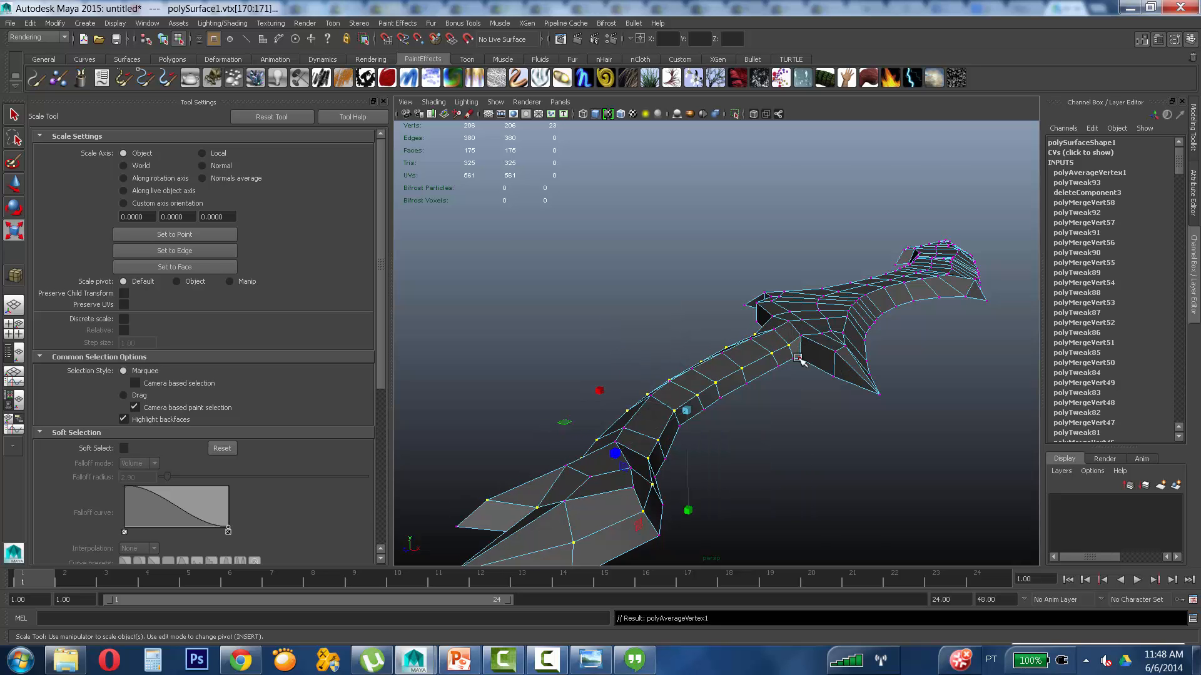
Step: Switch to object selection and mirror the half dagger with Mirror Geometry
alt+drag(784, 360, 813, 363)
key(q)
alt+drag(518, 327, 813, 358)
right_drag(812, 352, 808, 417)
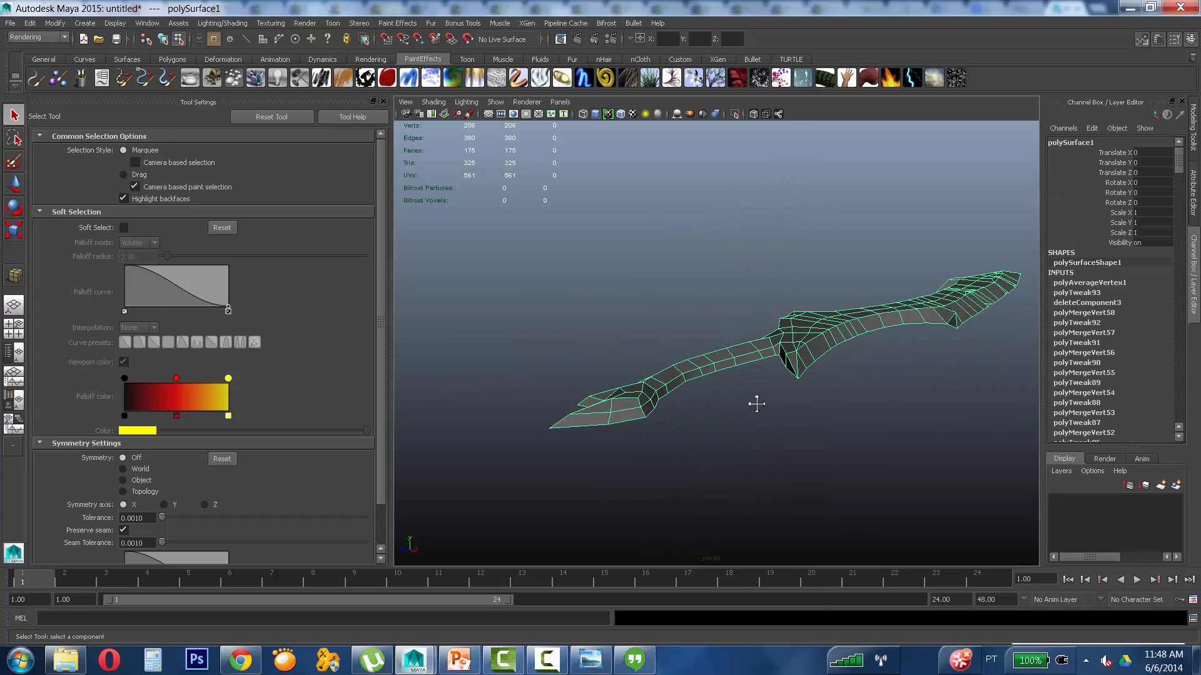
alt+drag(755, 404, 744, 350)
shift+right_drag(743, 348, 878, 511)
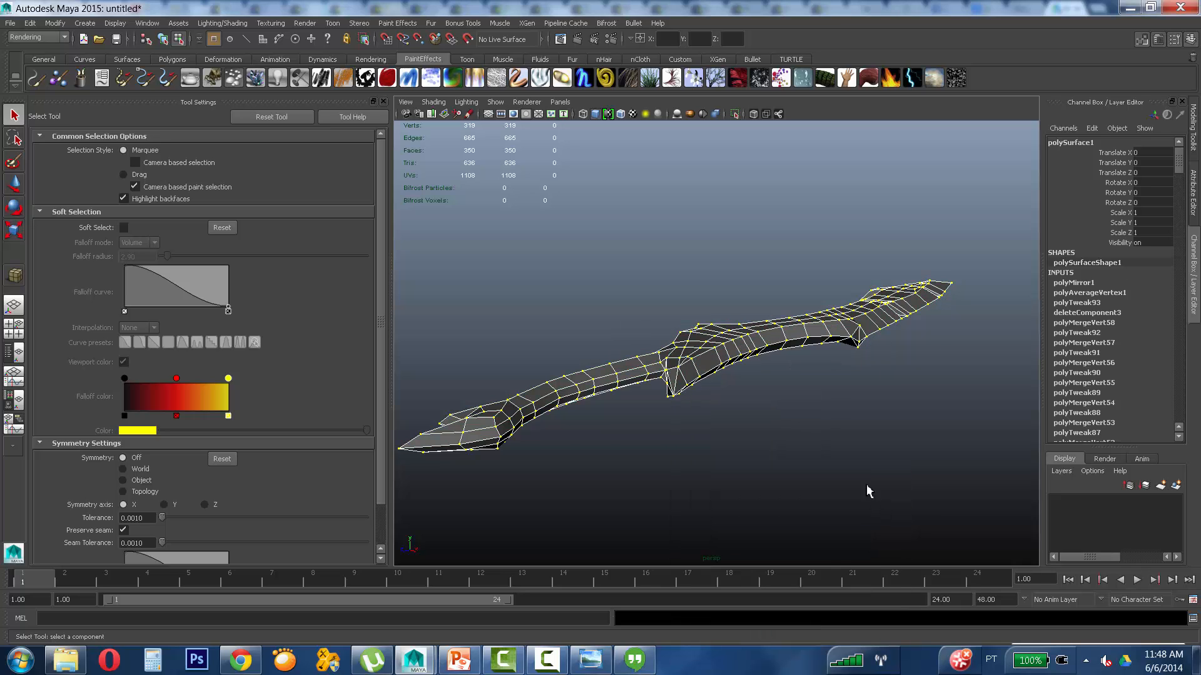
Step: Examine the mirrored dagger's handle and blade thickness in perspective and in the maximized side view
alt+drag(866, 490, 730, 434)
click(816, 444)
alt+middle_drag(878, 306, 882, 382)
alt+right_drag(883, 382, 899, 381)
alt+drag(899, 382, 796, 436)
click(759, 425)
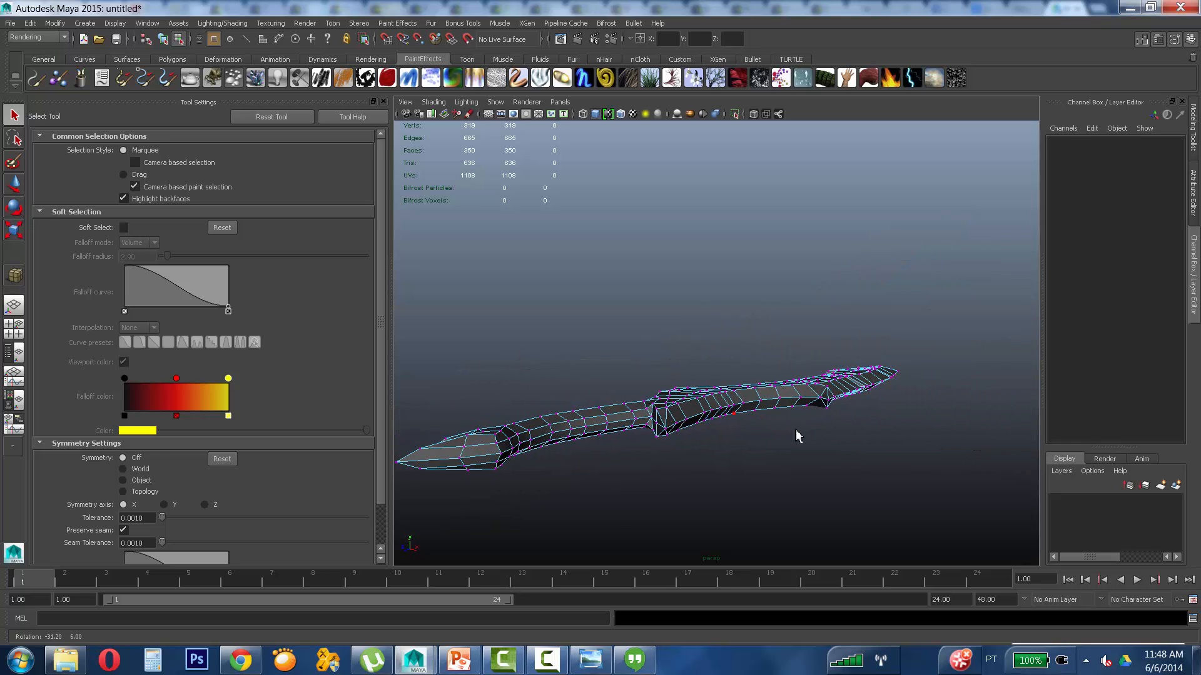
mouse_move(701, 423)
alt+mouse_down()
mouse_move(686, 403)
mouse_move(667, 413)
mouse_move(711, 414)
alt+mouse_up()
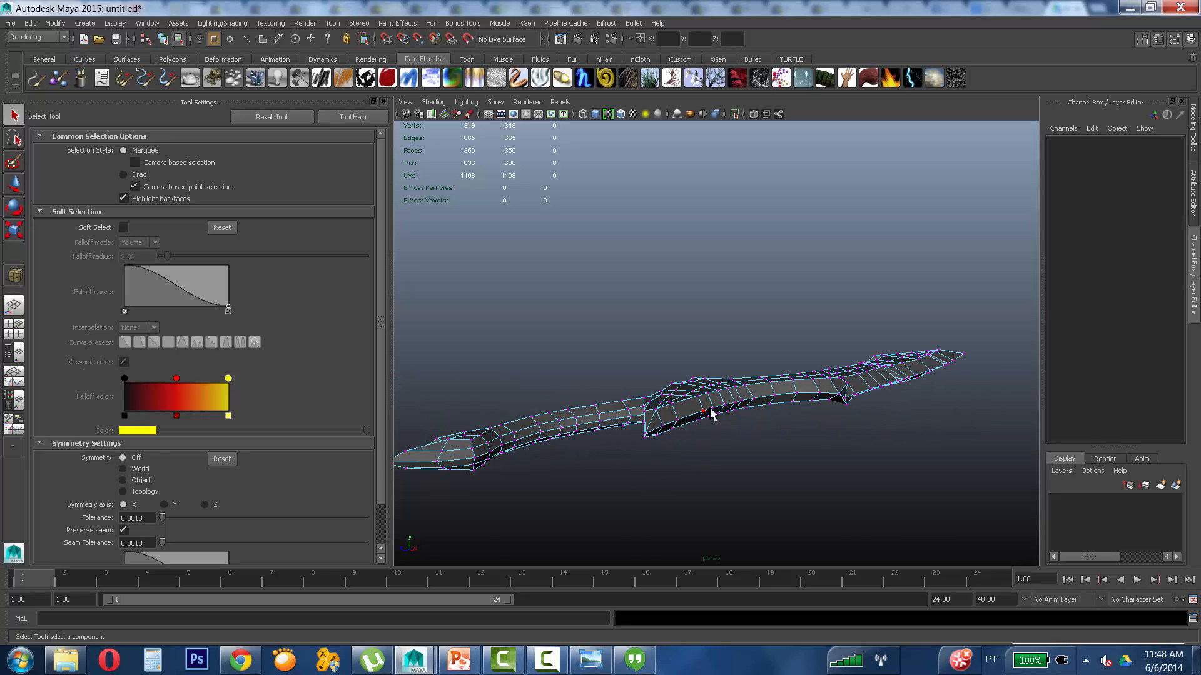
key(ctrl+z)
key(ctrl+z)
key(space)
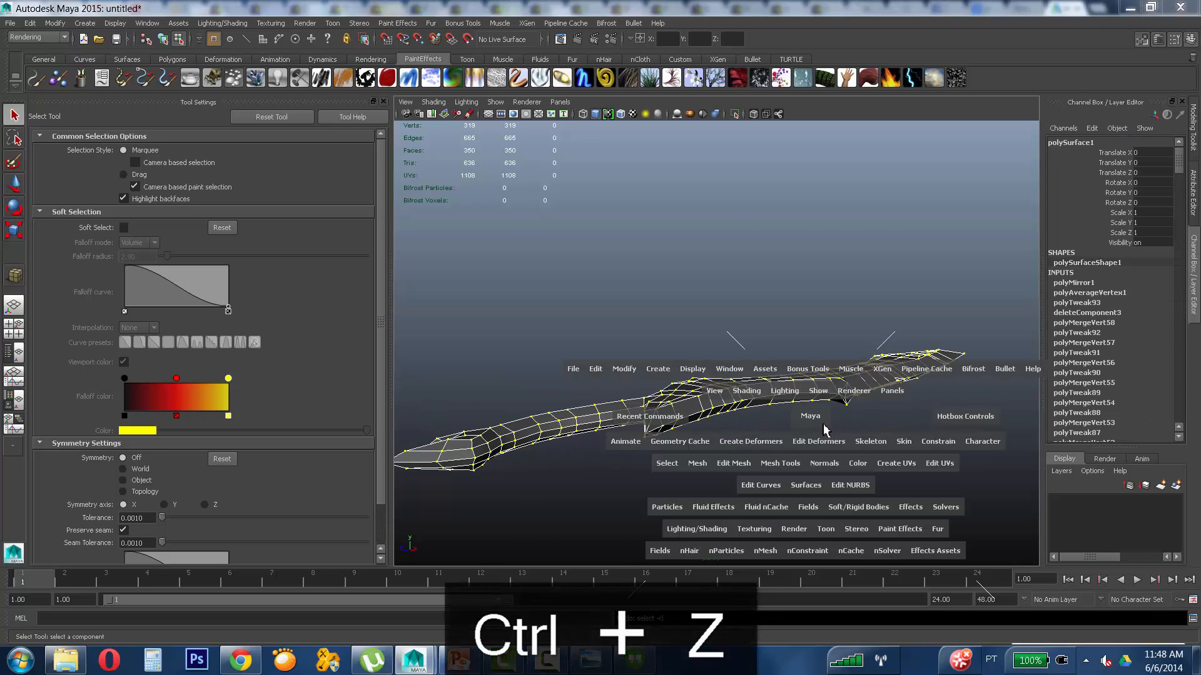
key(space)
key(space)
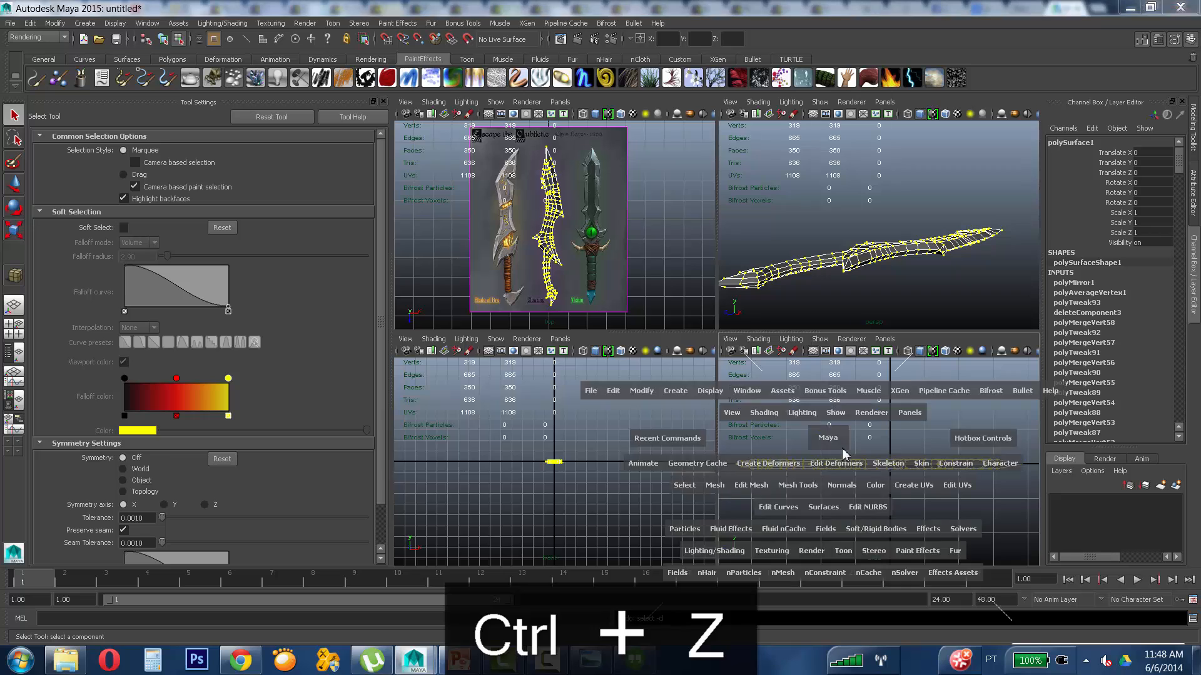
scroll(777, 388, down, 3)
click(939, 352)
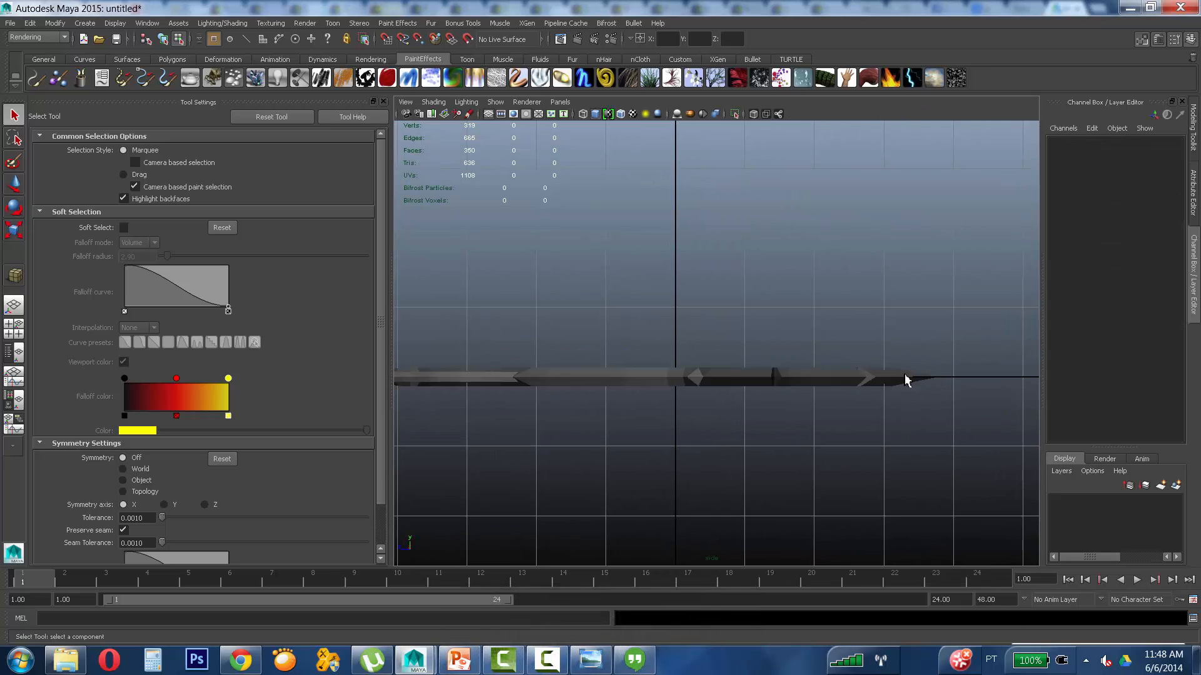
click(905, 374)
Step: Undo the mirror, back to the open half with the handle outline vertices selected
key(ctrl+z)
key(ctrl+z)
key(ctrl+z)
key(ctrl+z)
key(ctrl+z)
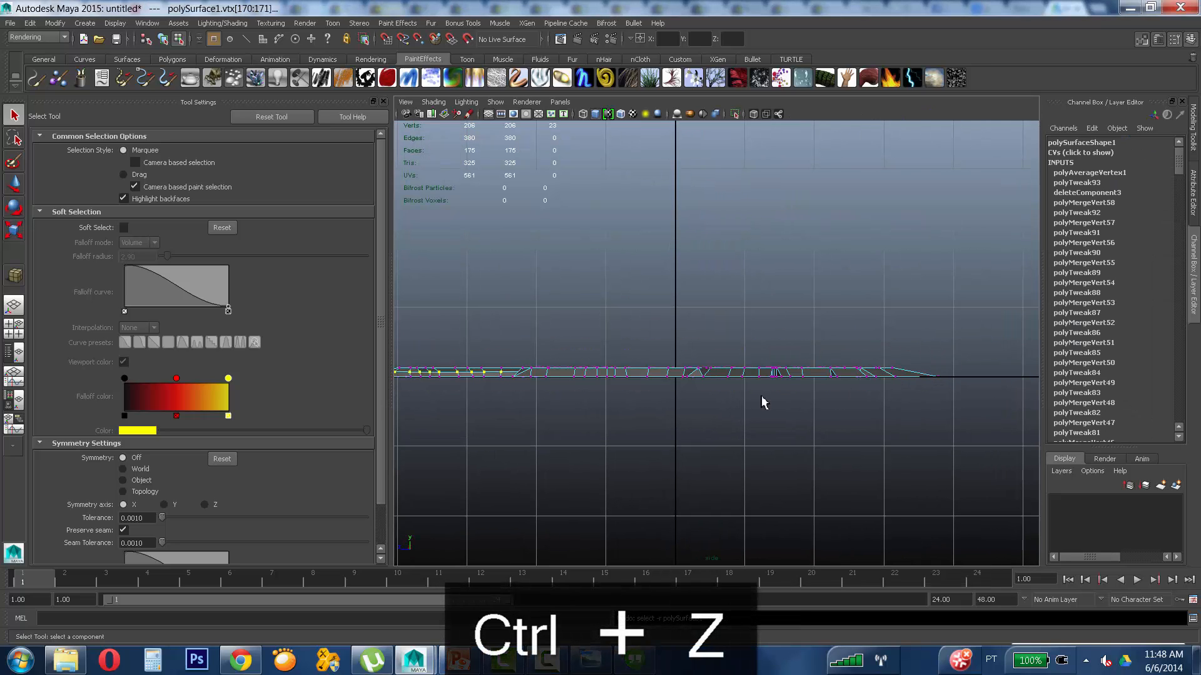
Step: Select the upper vertices of the blade and guard in the side view, and restore the four-view layout
scroll(876, 363, up, 1)
drag(516, 363, 492, 383)
key(space)
alt+drag(817, 242, 748, 238)
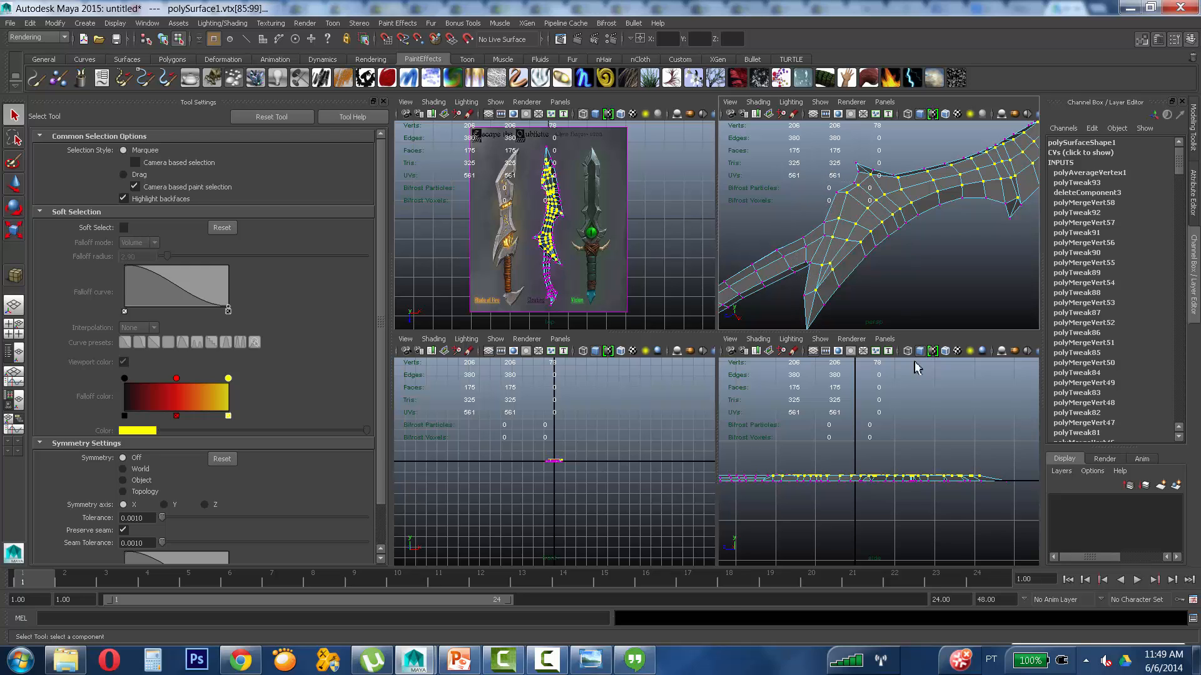
Step: Lower the selected blade and guard vertices straight toward the mesh's open base in the side view to make the blade thinner
key(space)
scroll(759, 372, up, 2)
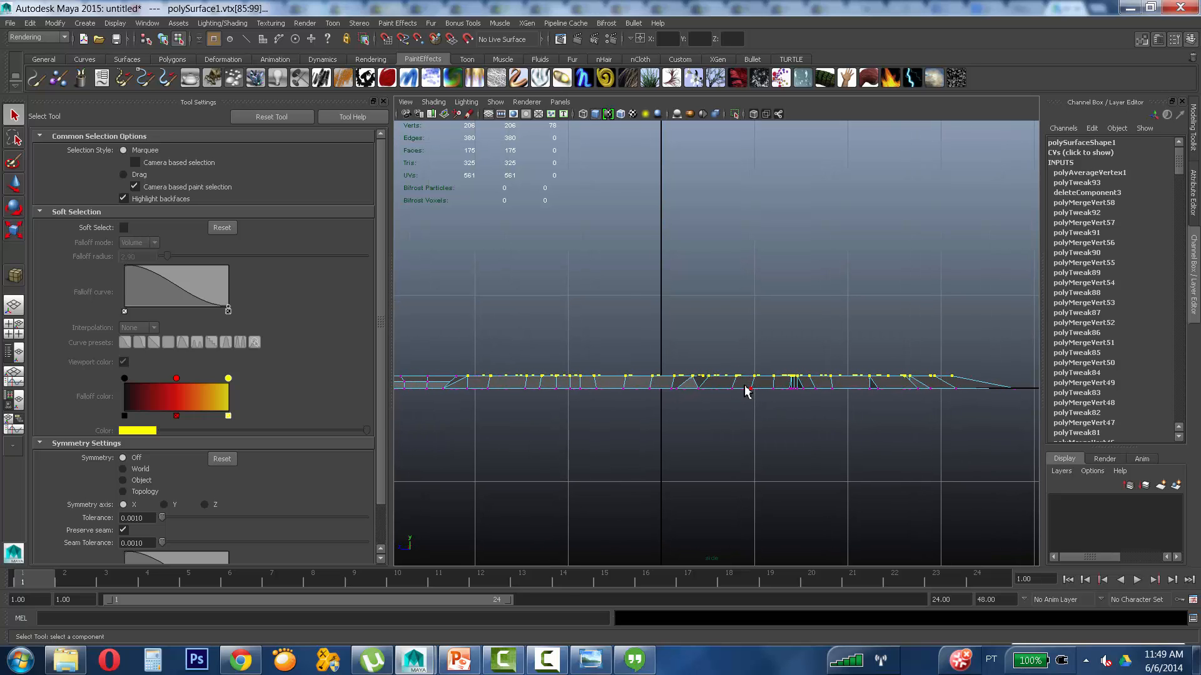
key(w)
drag(712, 262, 713, 269)
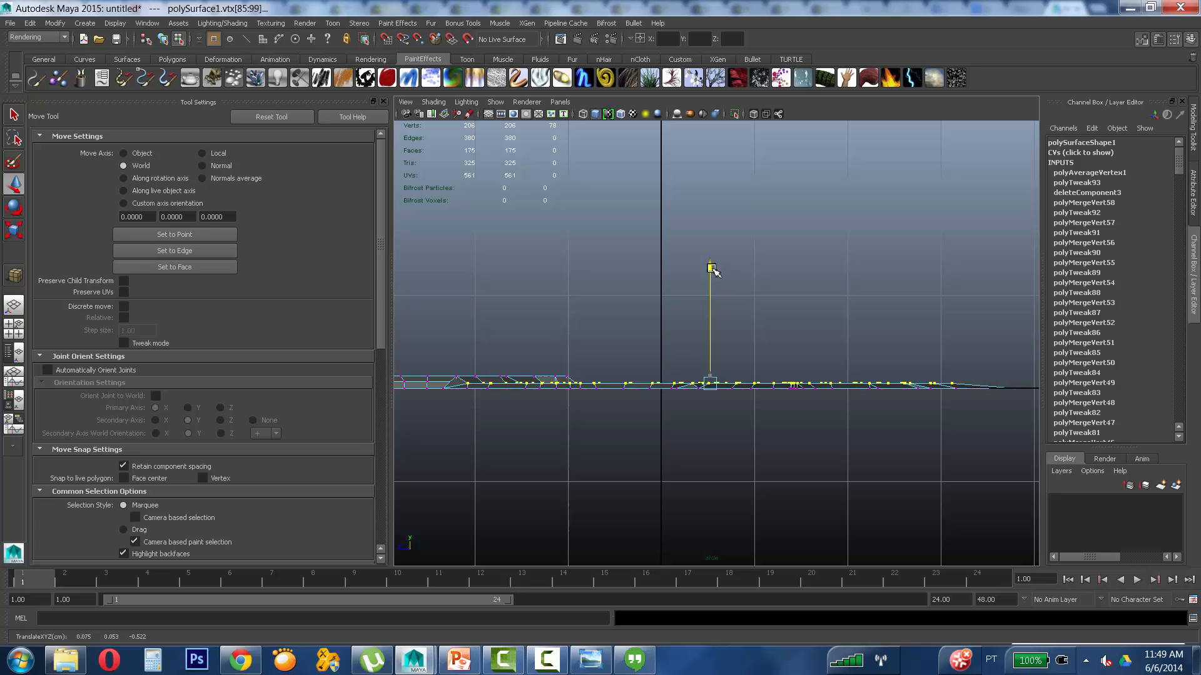
key(space)
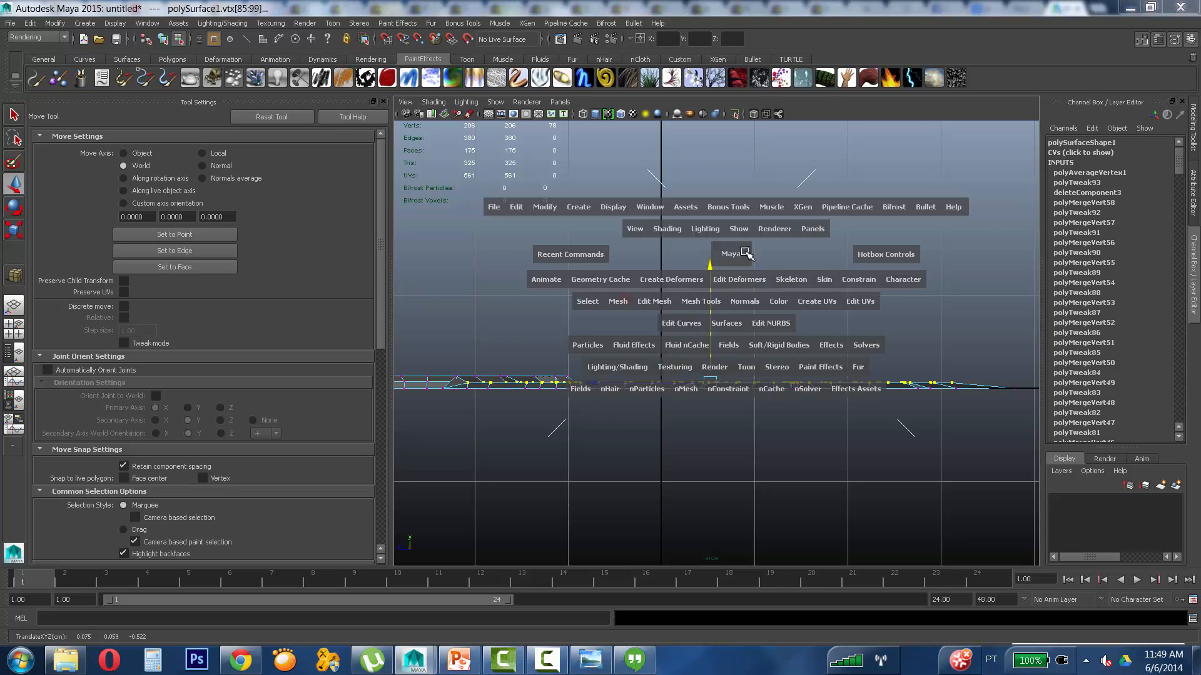
alt+drag(858, 235, 906, 164)
key(space)
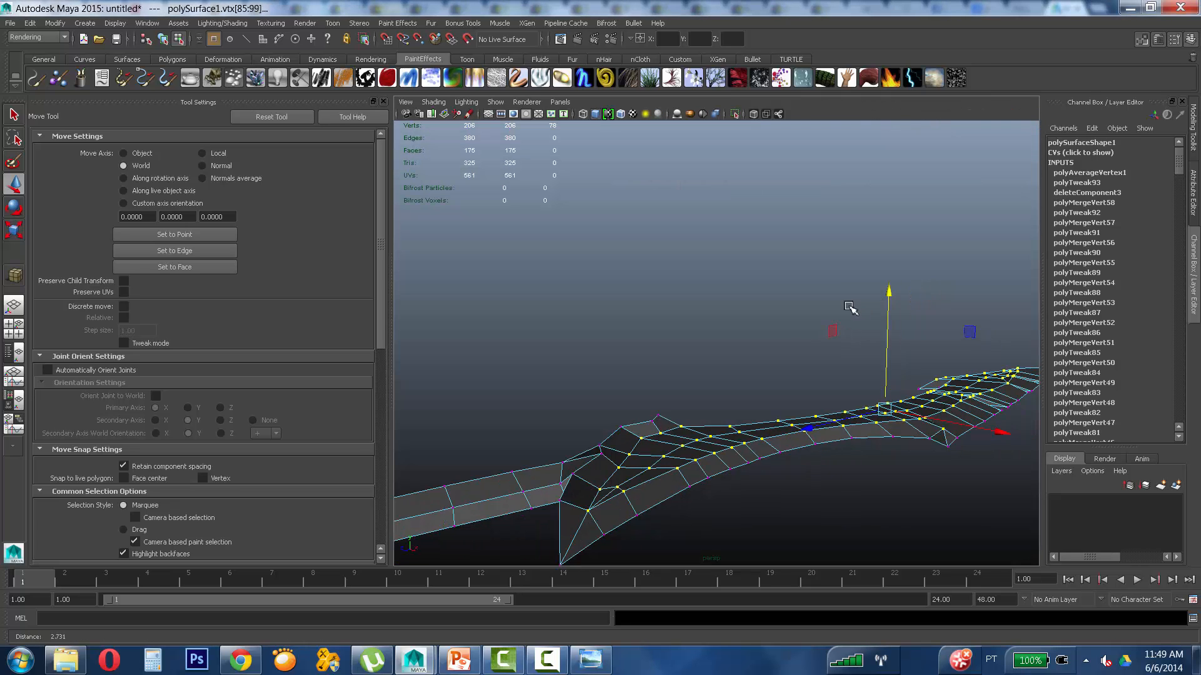
Step: Switch to object selection, mirror the thinned half dagger with Mirror Geometry, and deselect the mesh to inspect the whole shape
alt+drag(852, 302, 808, 393)
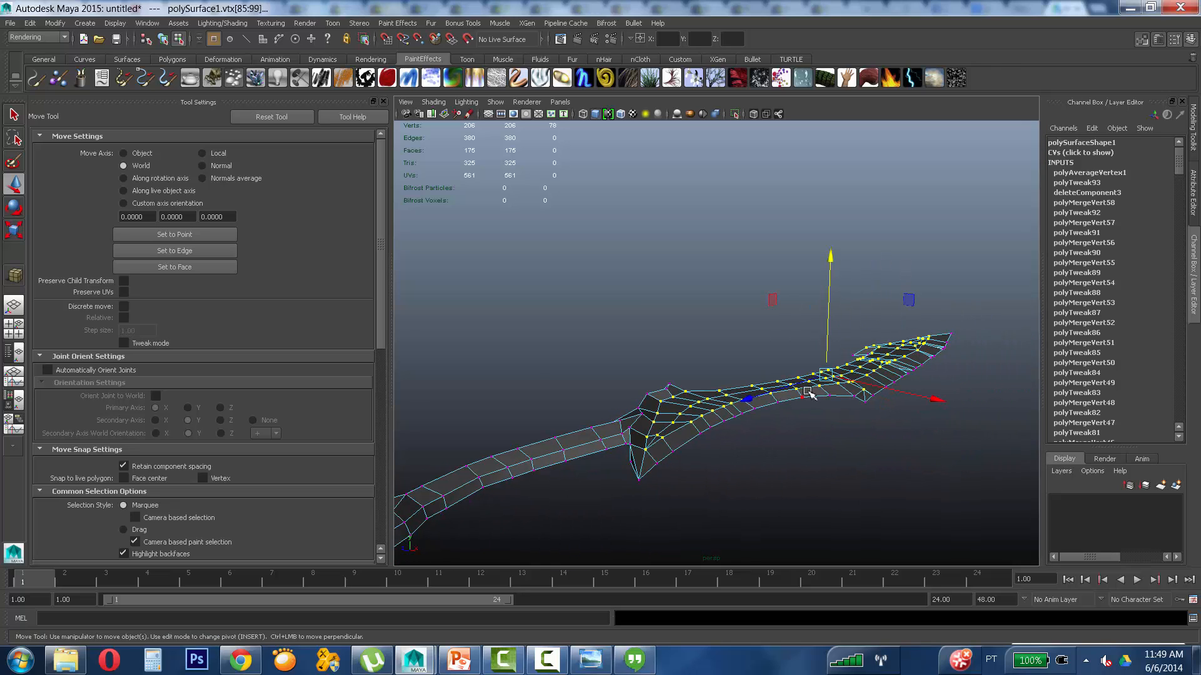
right_drag(818, 387, 808, 419)
shift+right_drag(861, 391, 994, 518)
alt+drag(941, 456, 836, 283)
click(887, 324)
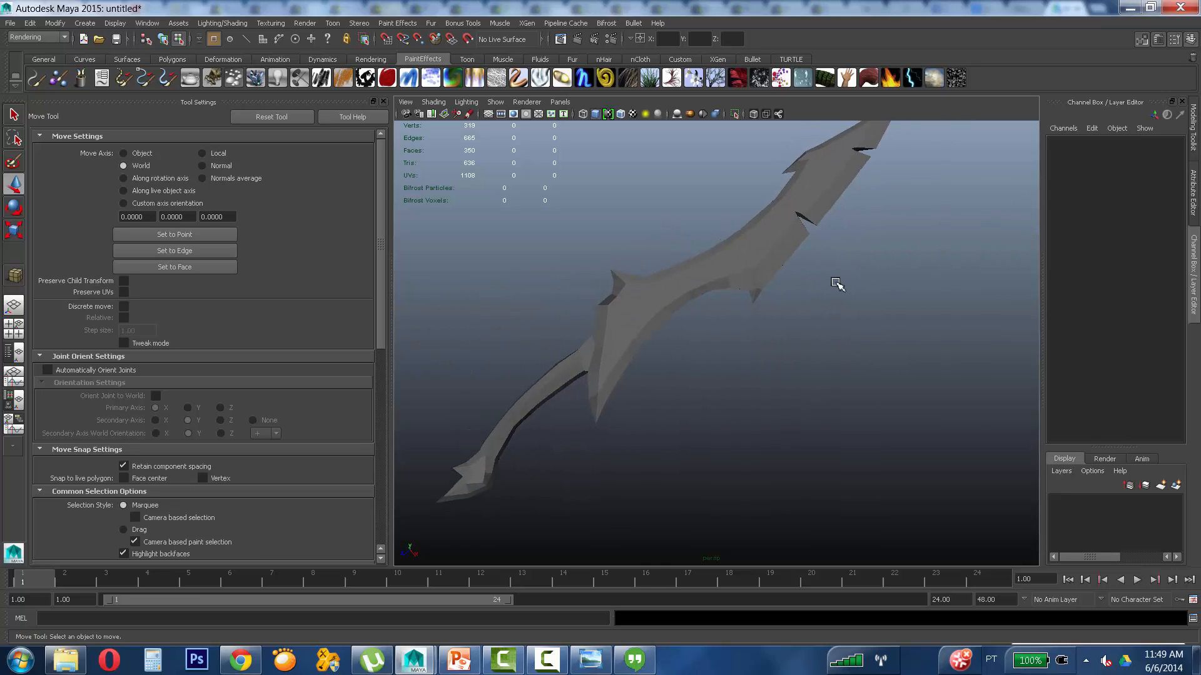
alt+drag(801, 233, 768, 341)
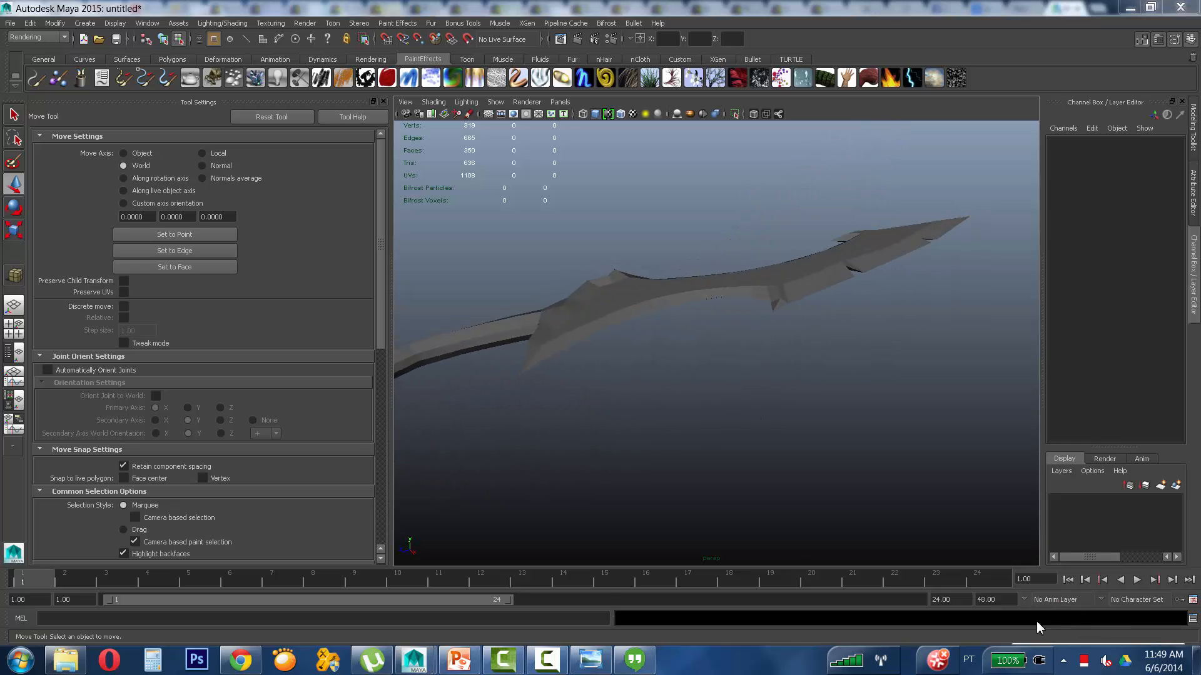